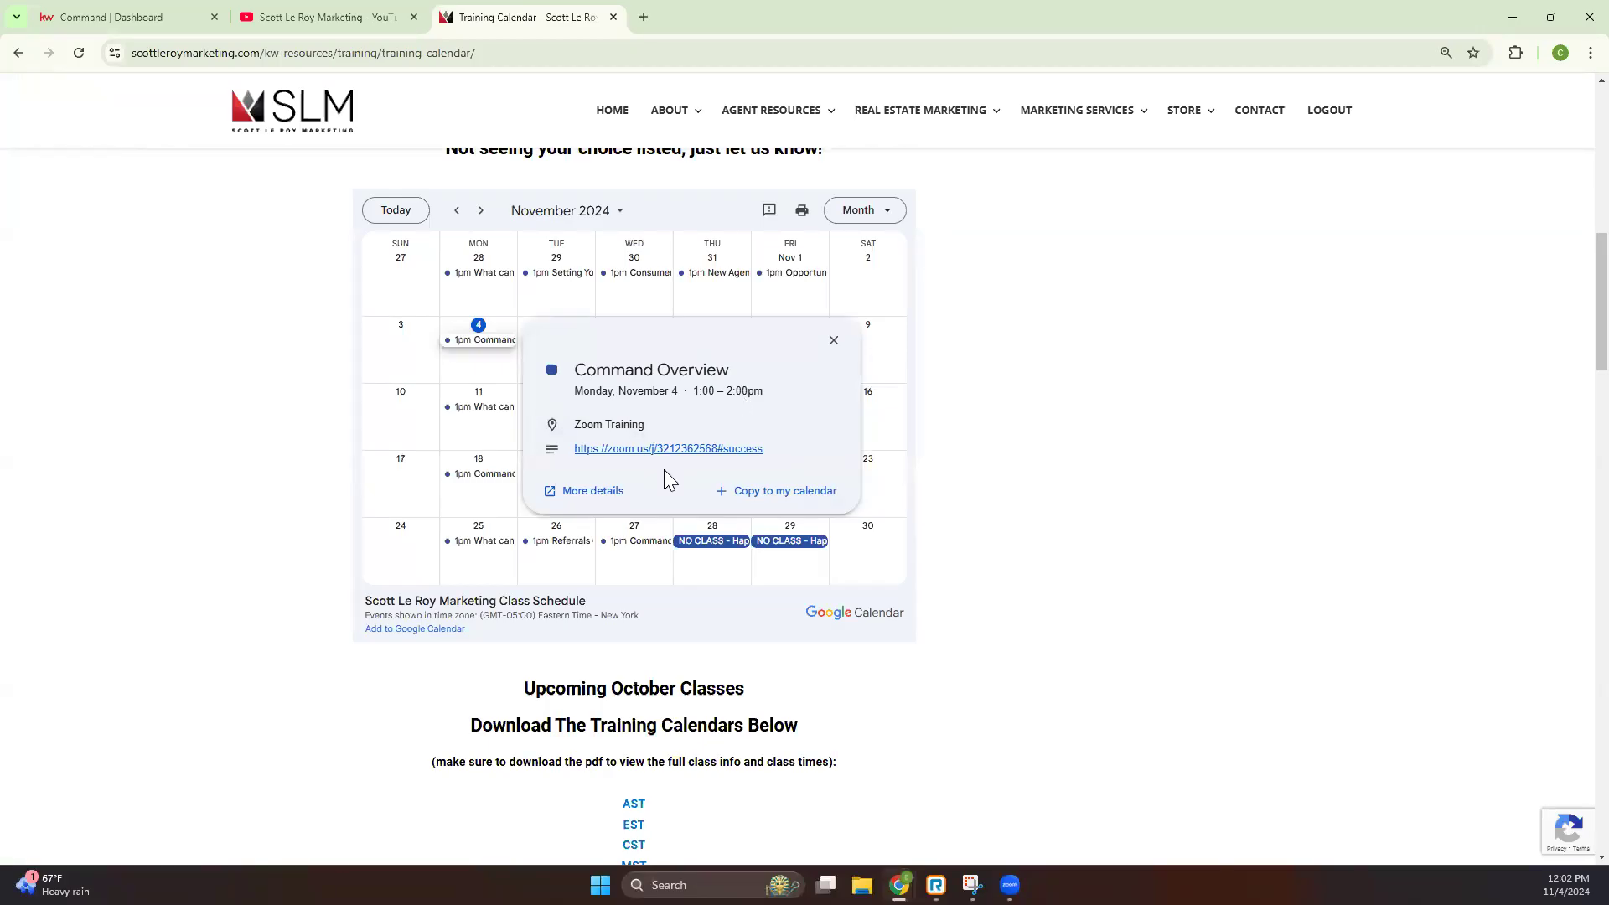
Step: View the Scott Le Roy Marketing YouTube channel's latest videos and return to the Command dashboard
click(312, 18)
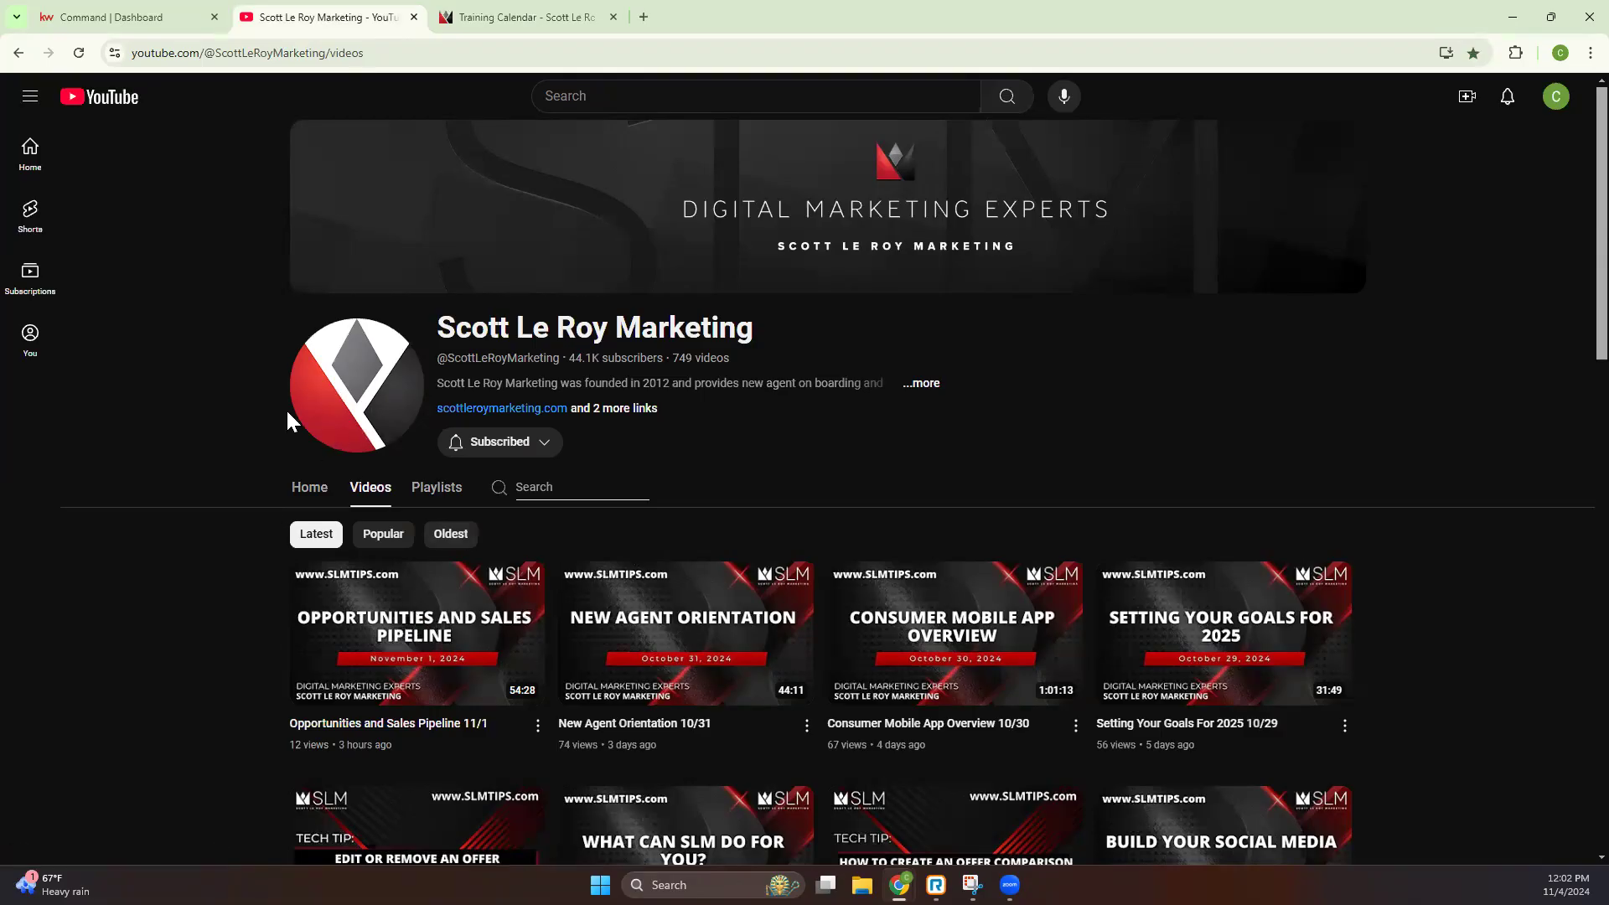
click(145, 20)
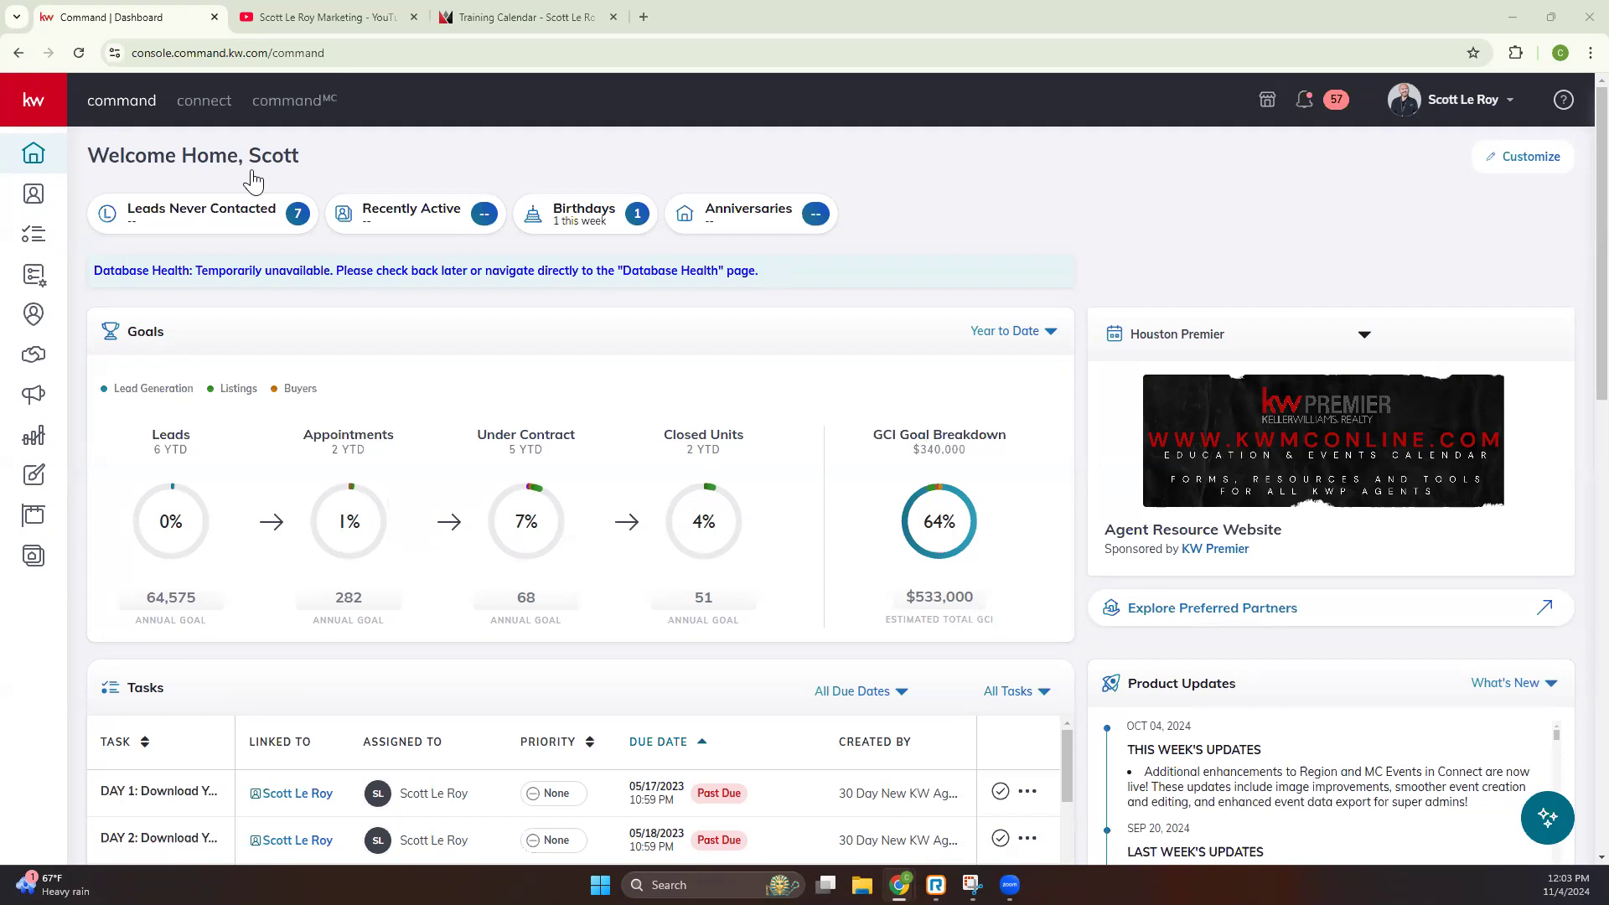
Step: Customize the home dashboard by hiding Sponsored Events and moving Goals to the end of its column and Recent Leads to the top of its own
click(1522, 163)
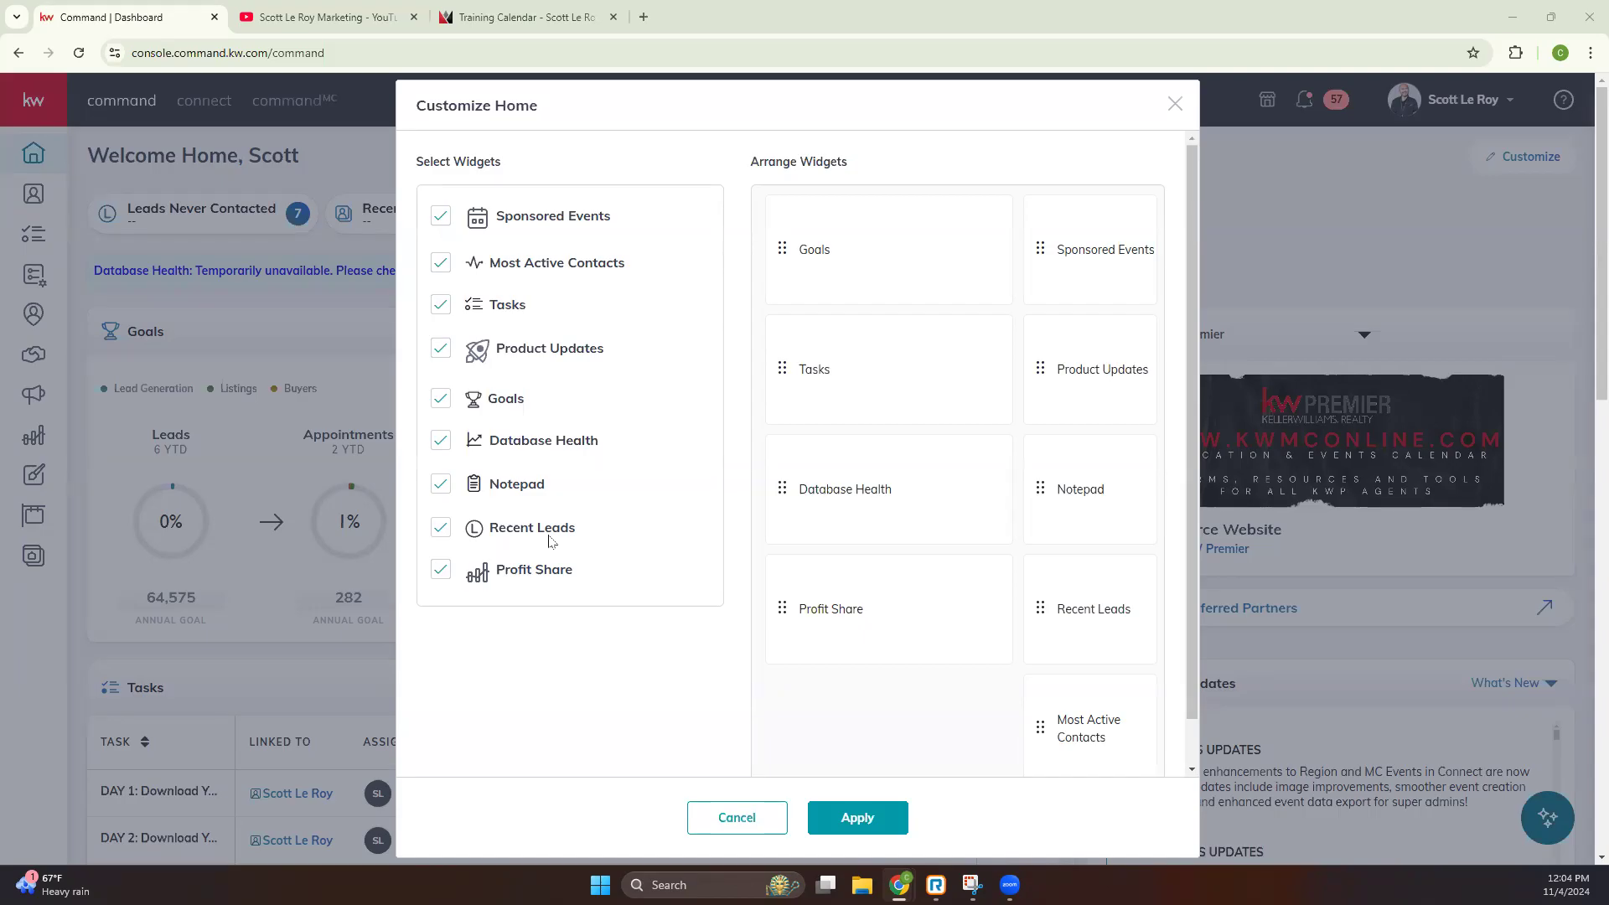
click(438, 217)
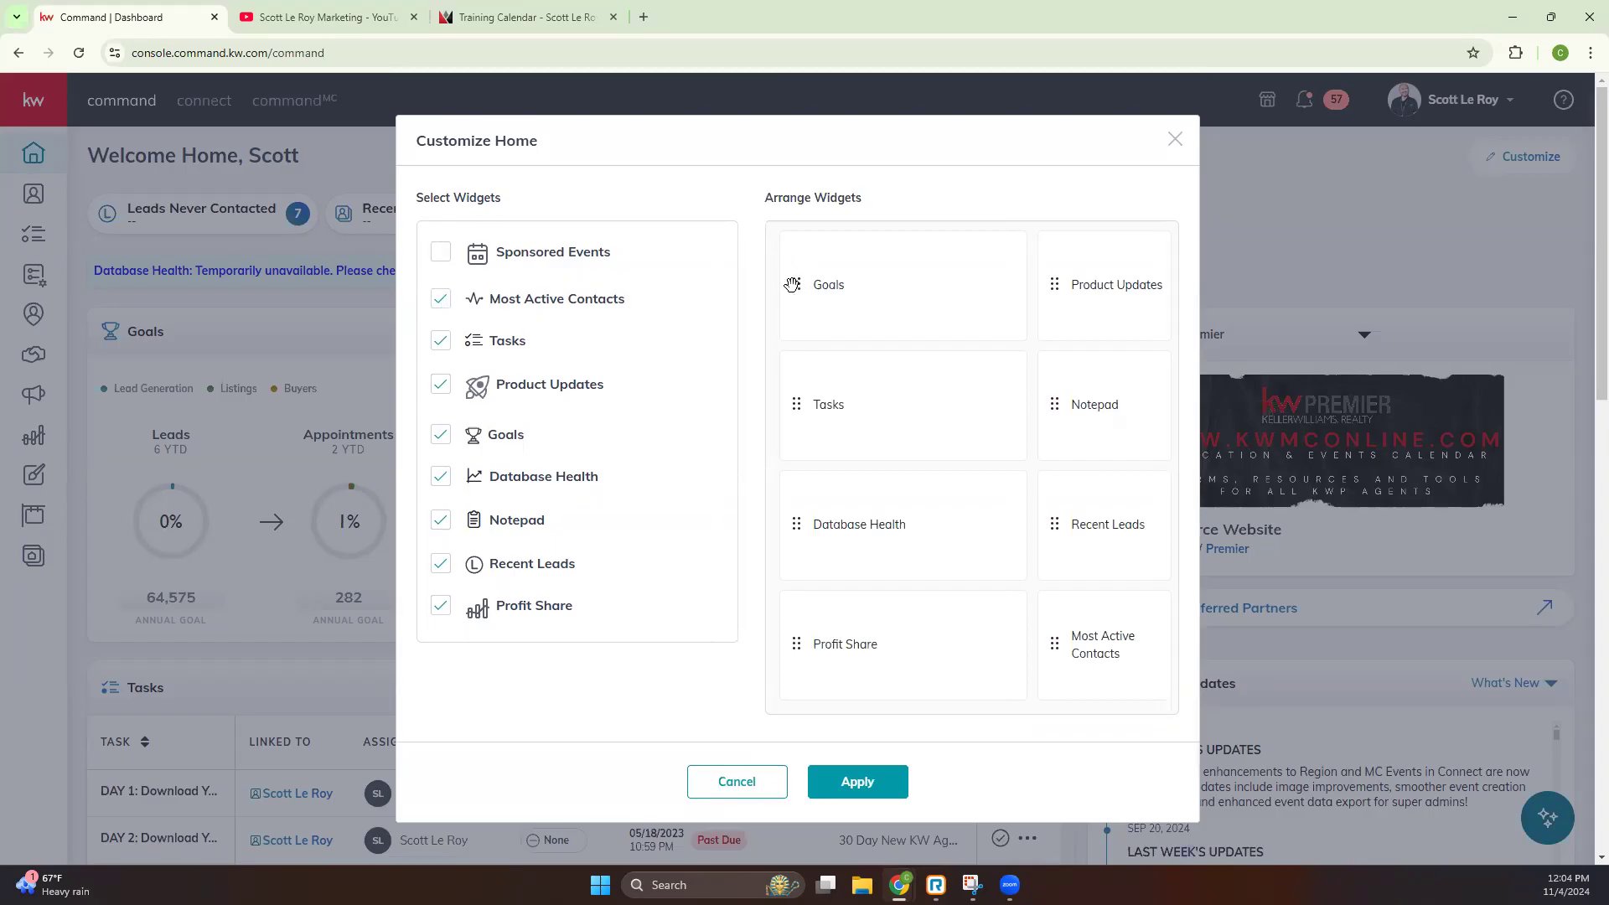
mouse_move(794, 283)
mouse_down()
mouse_move(1074, 290)
mouse_move(1063, 276)
mouse_move(834, 407)
mouse_move(808, 645)
mouse_up()
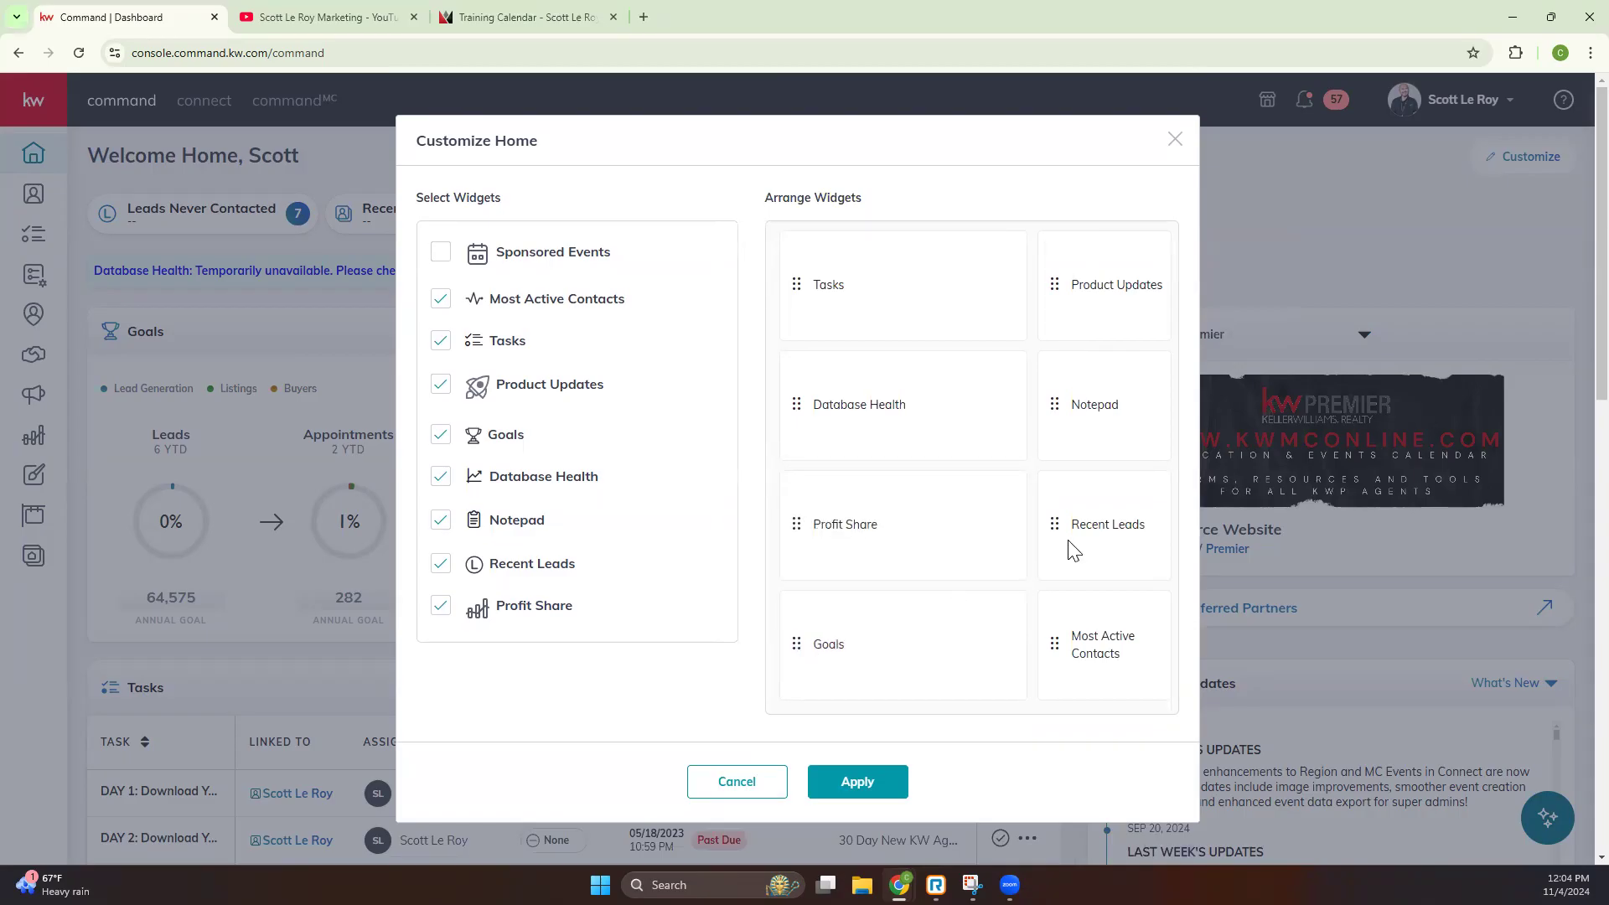
drag(1067, 545, 1066, 287)
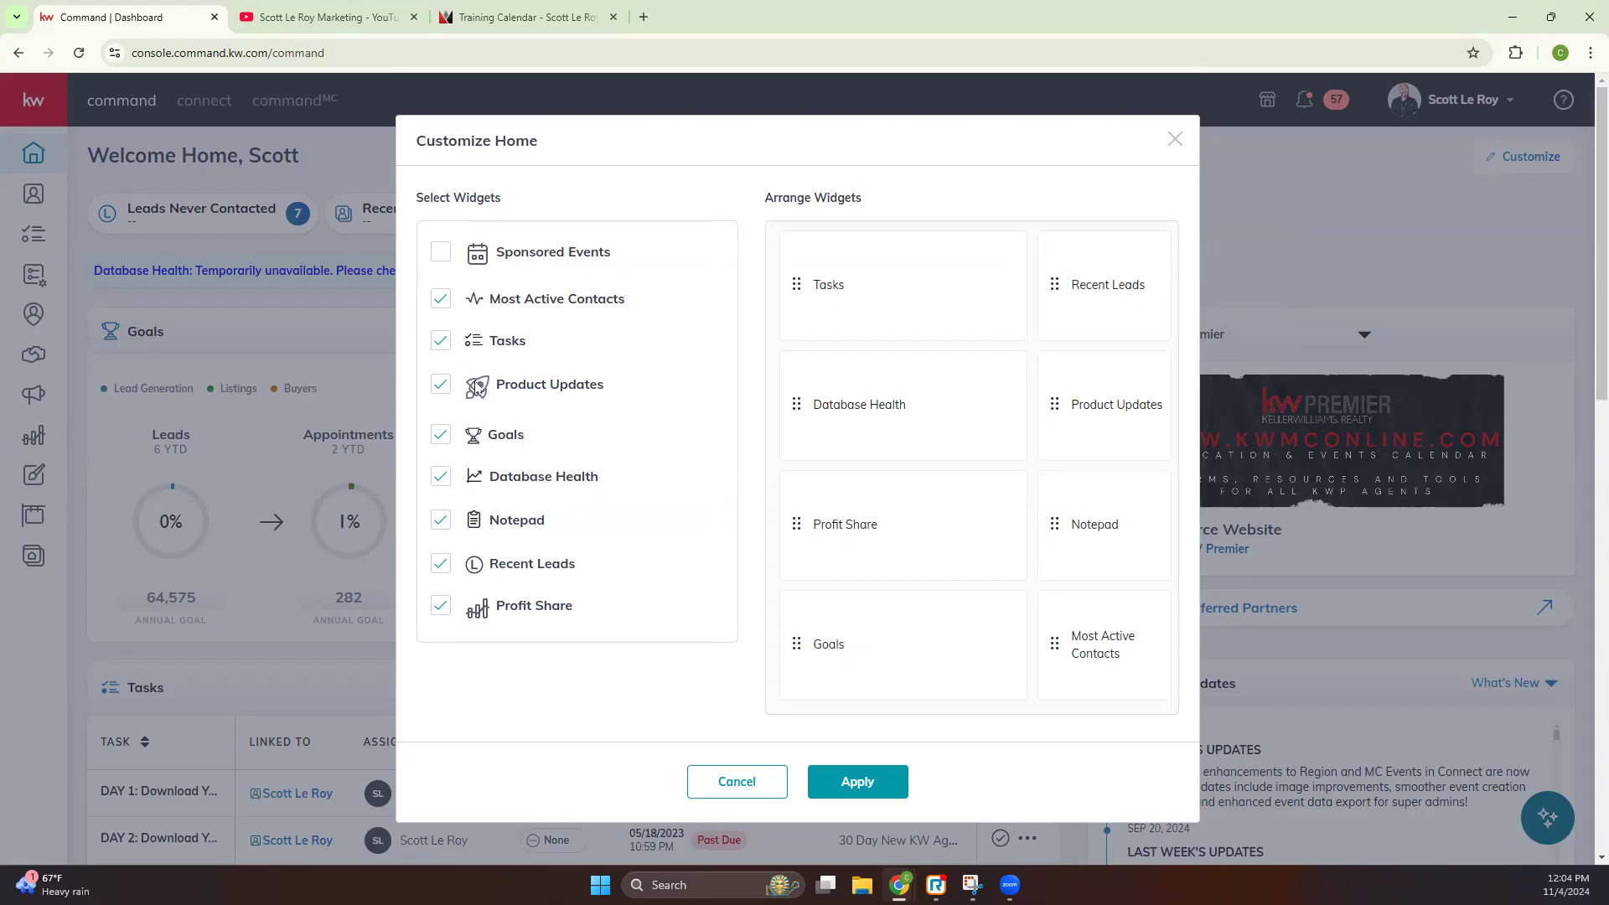
scroll(443, 394, down, 2)
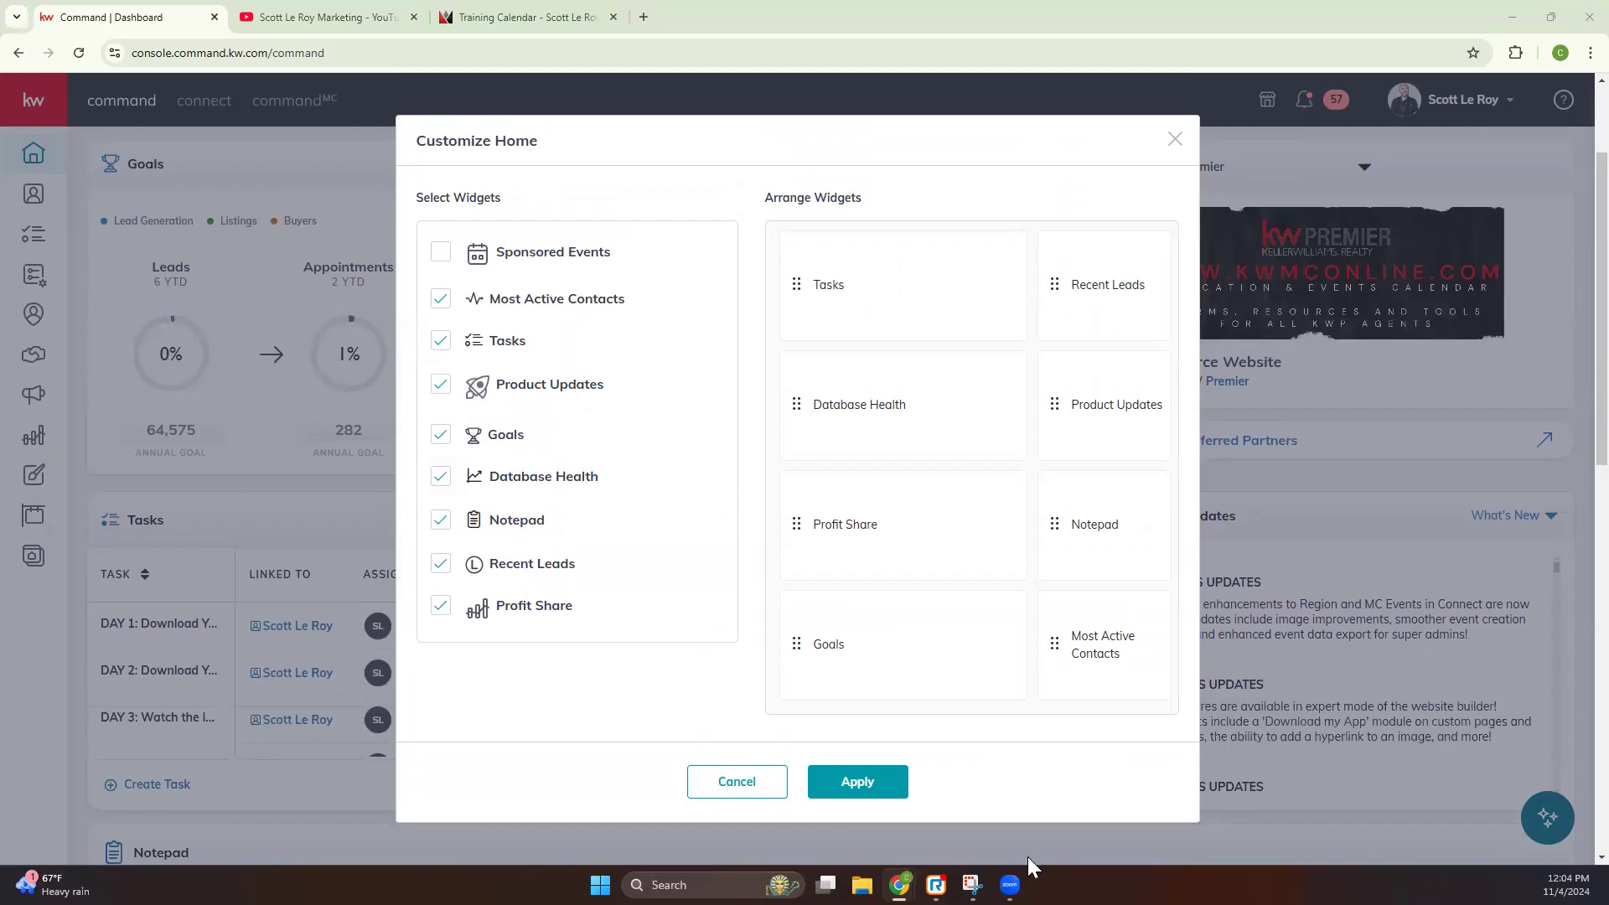
click(871, 779)
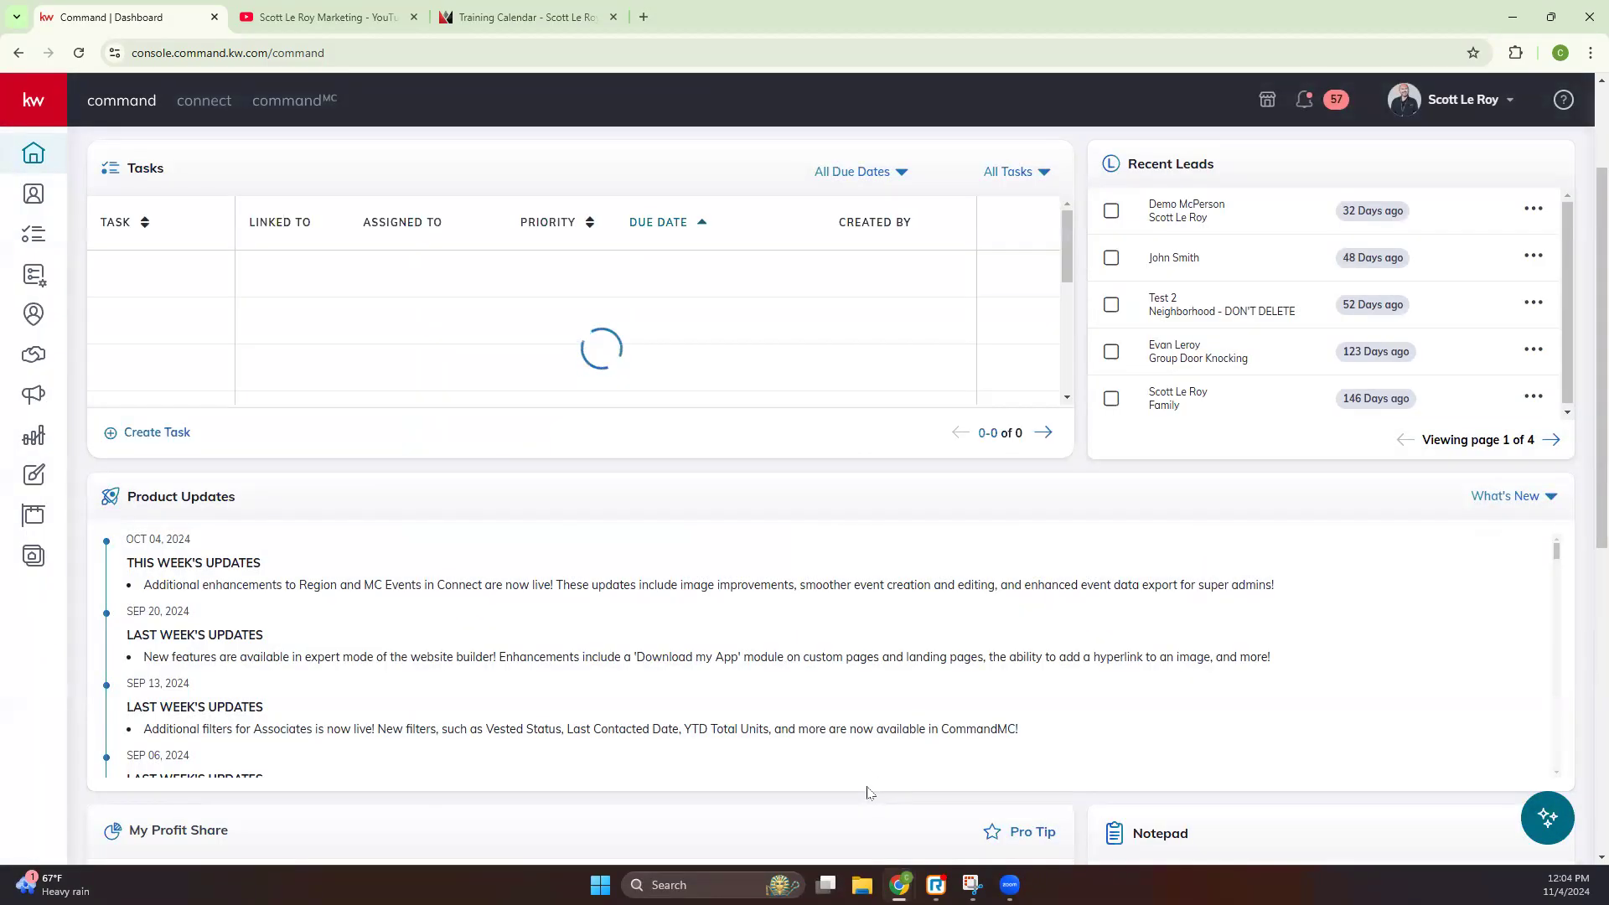
Step: Look over the rearranged widgets on the home dashboard, including the Tasks list
scroll(919, 629, up, 2)
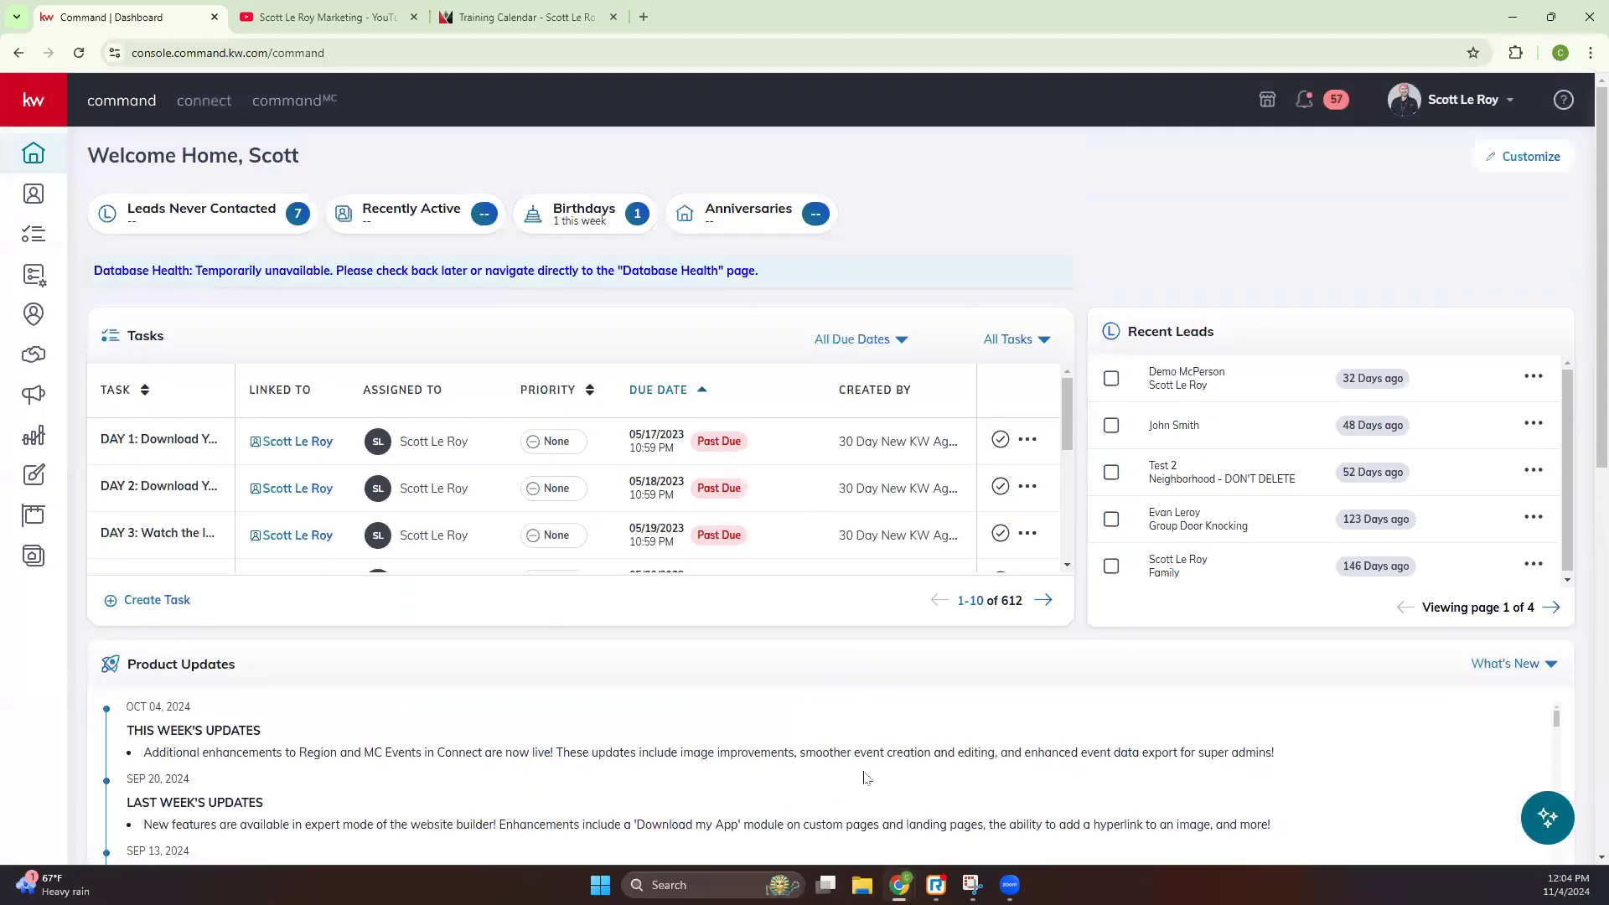
scroll(796, 536, down, 8)
scroll(1177, 681, down, 4)
scroll(1114, 676, up, 9)
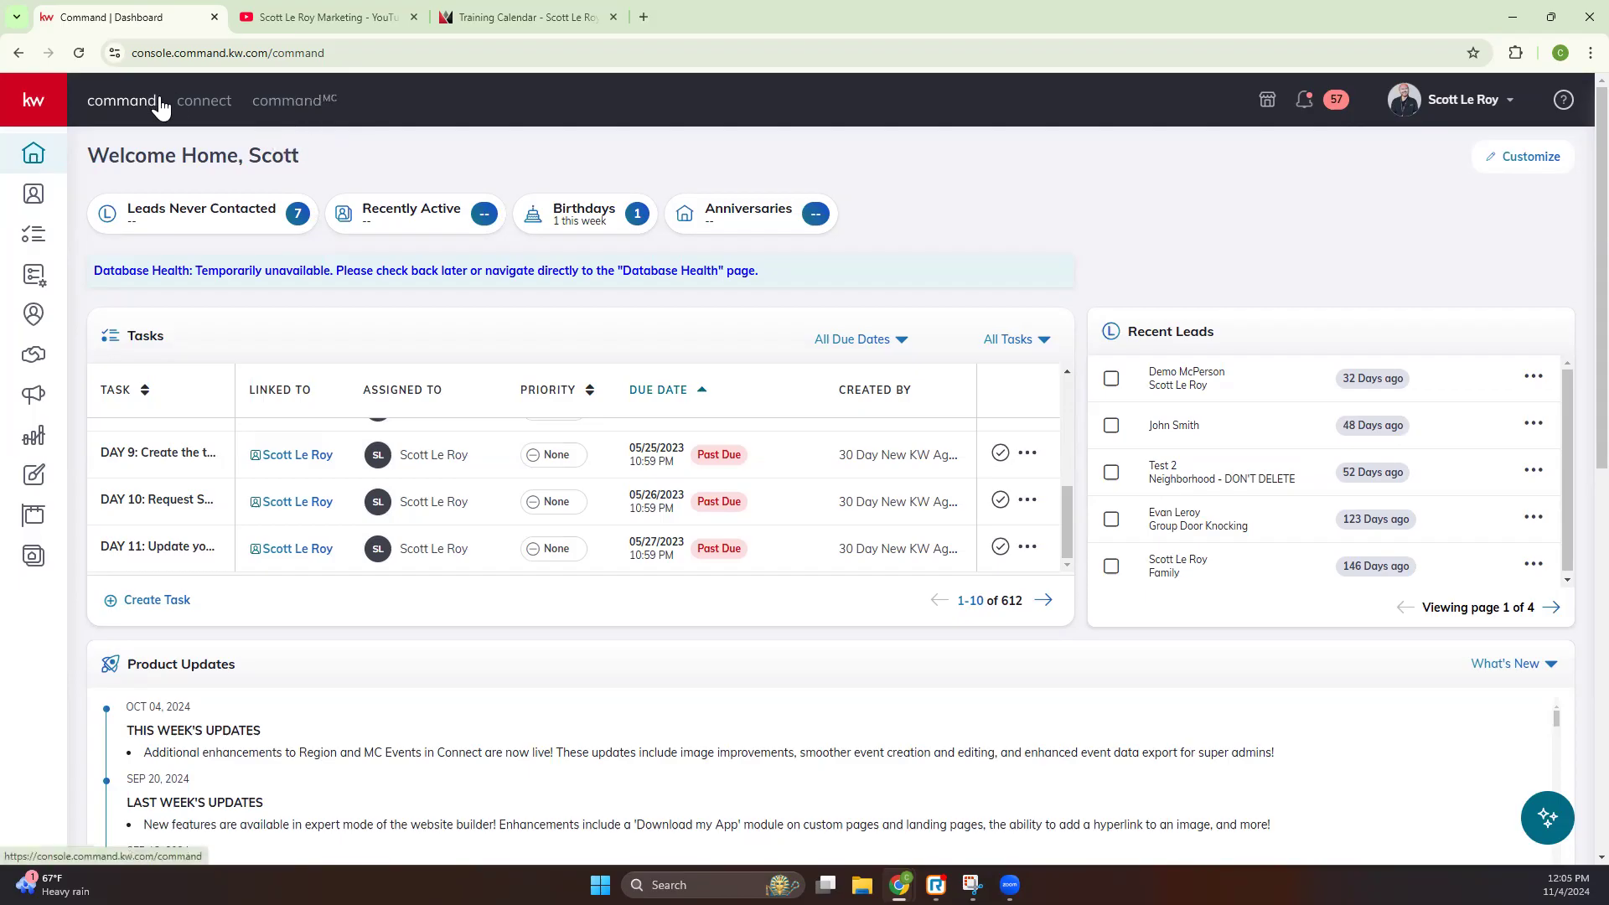
Step: Search Connect for "ignite", look through the results and return to the Learning home page
click(206, 104)
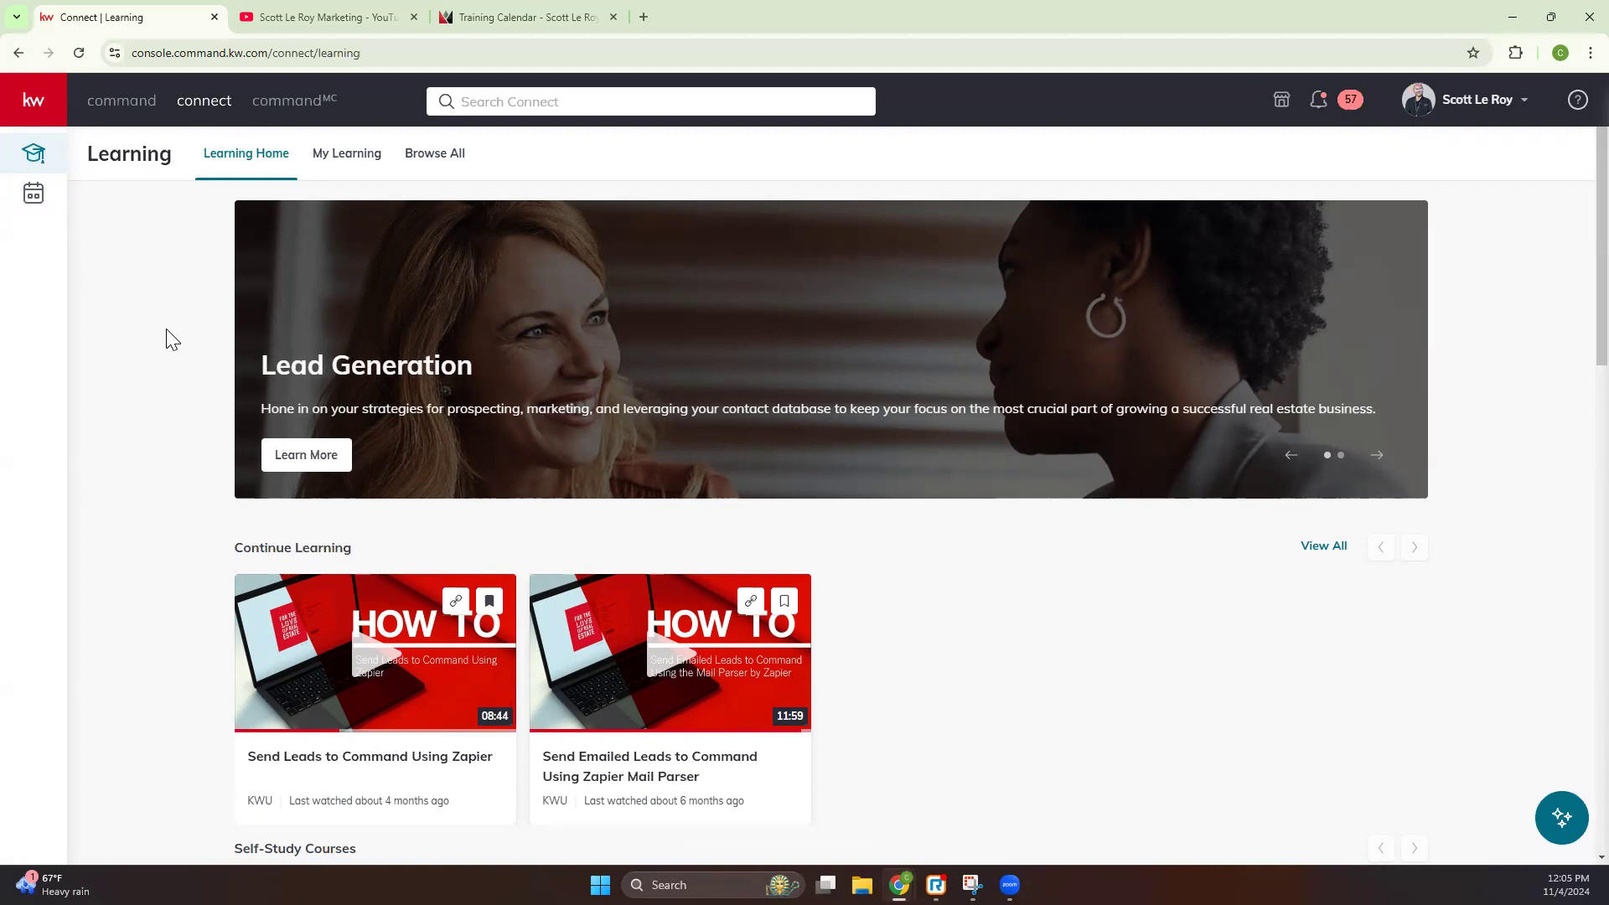
click(537, 101)
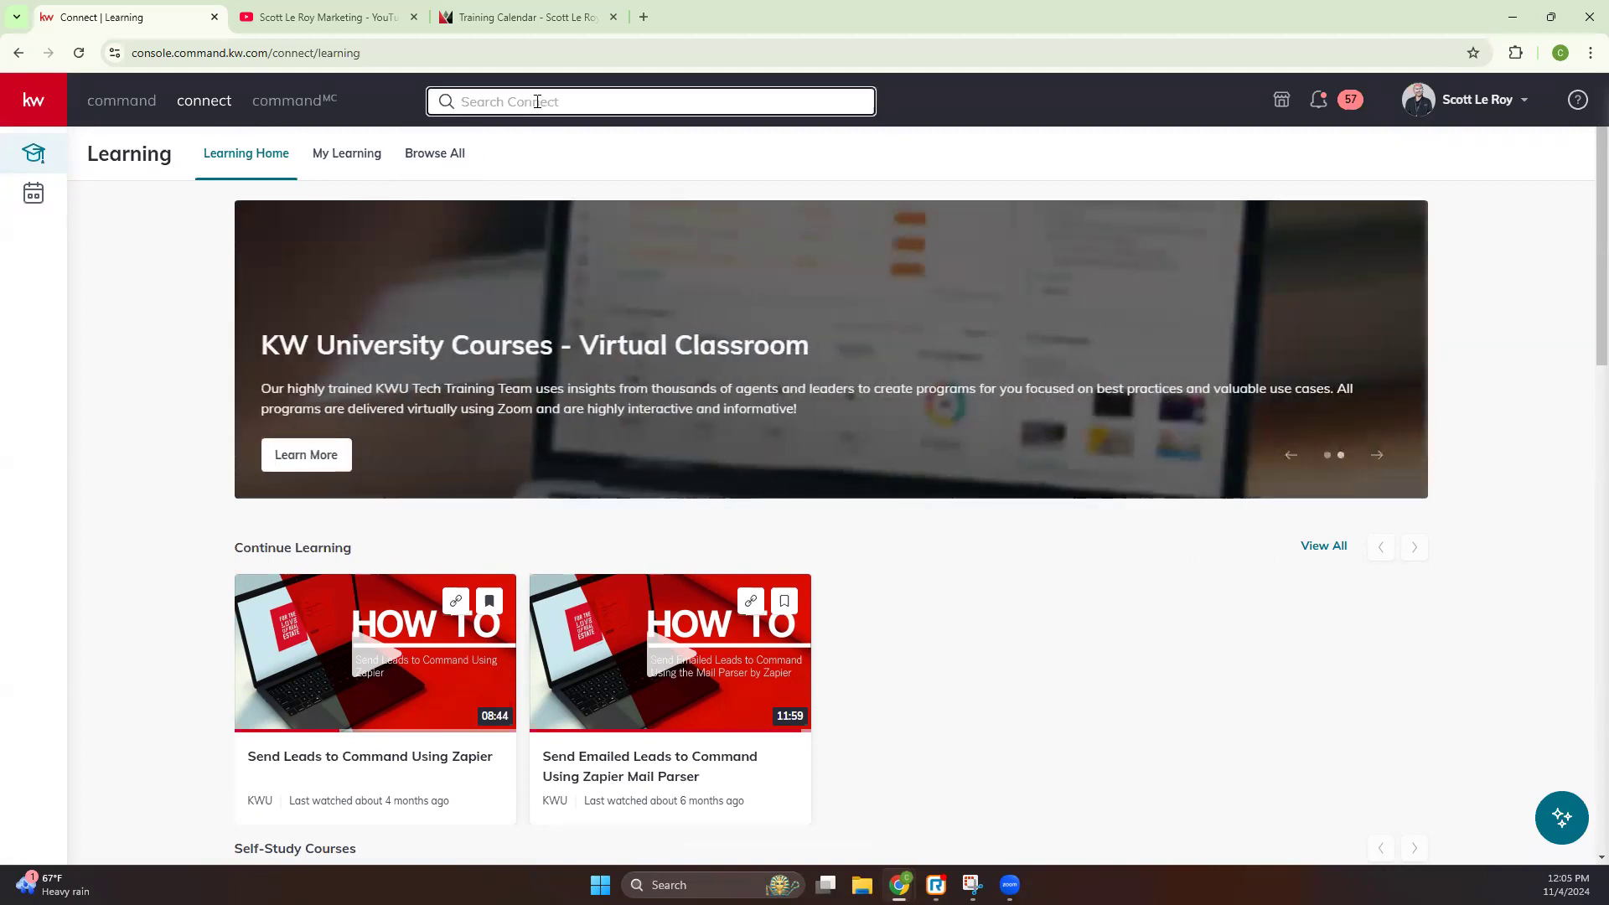
text(ignite)
key(Return)
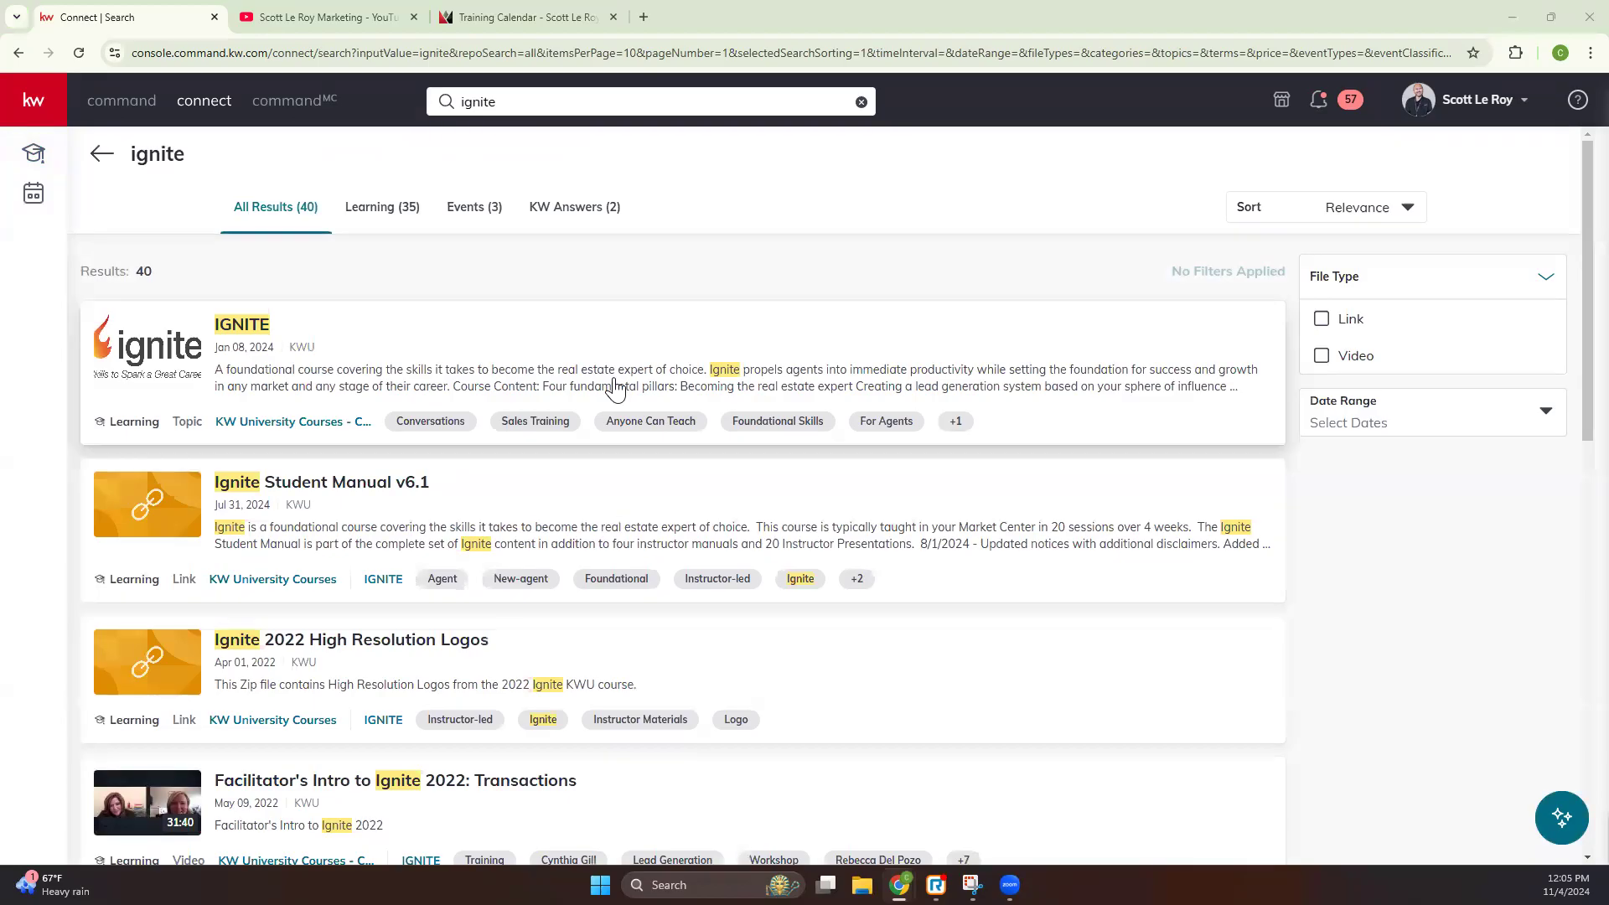
scroll(507, 568, down, 3)
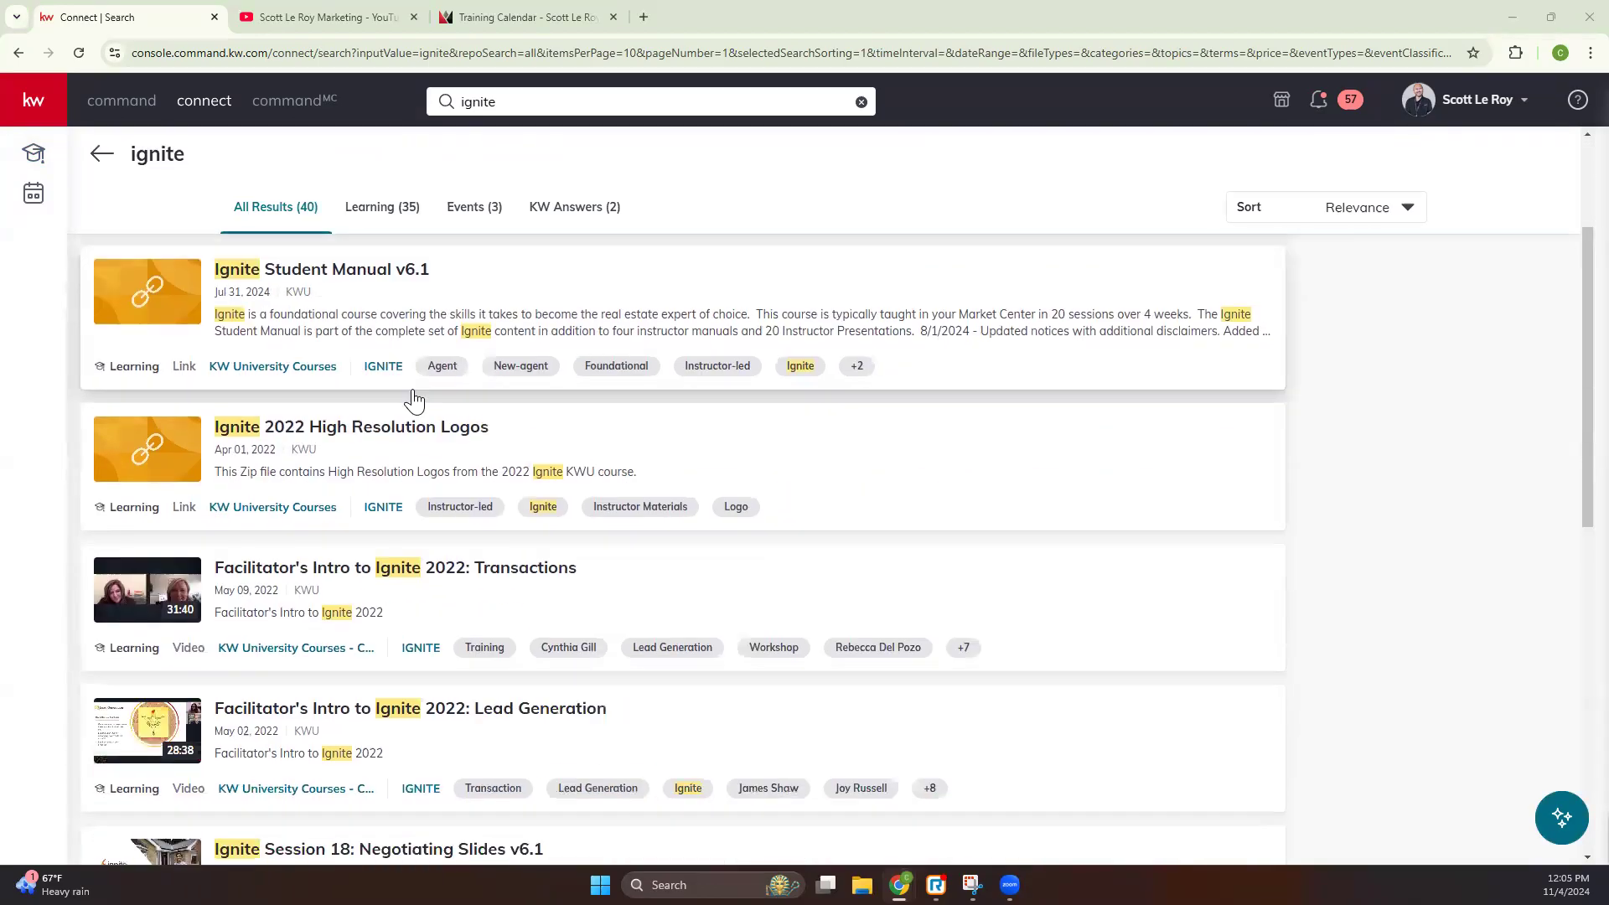
scroll(556, 449, up, 3)
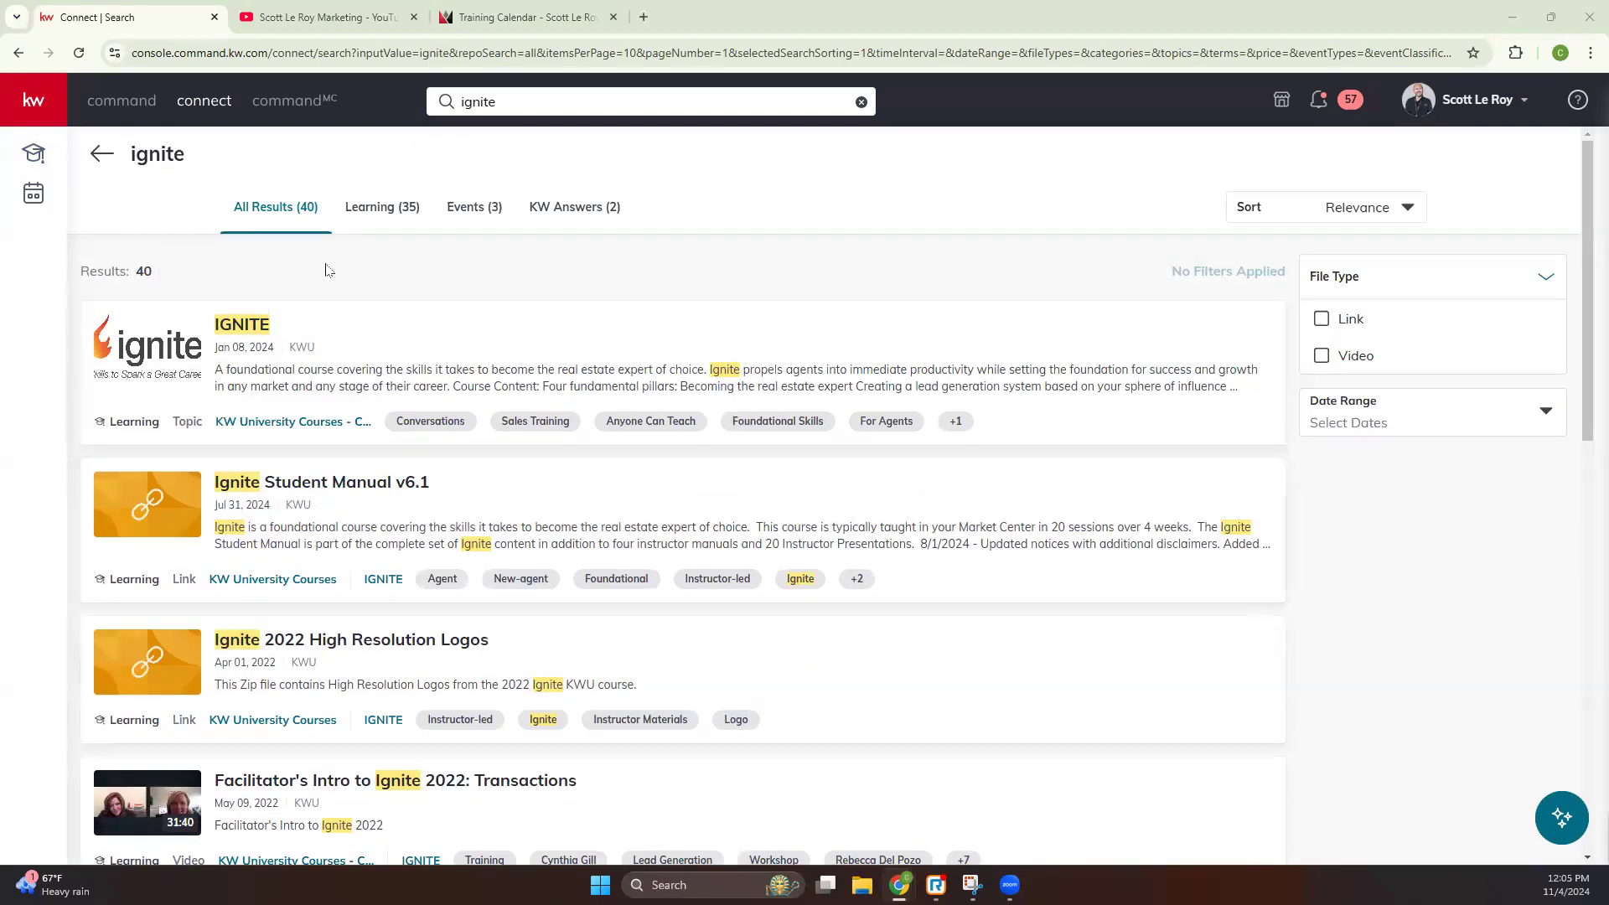
click(102, 156)
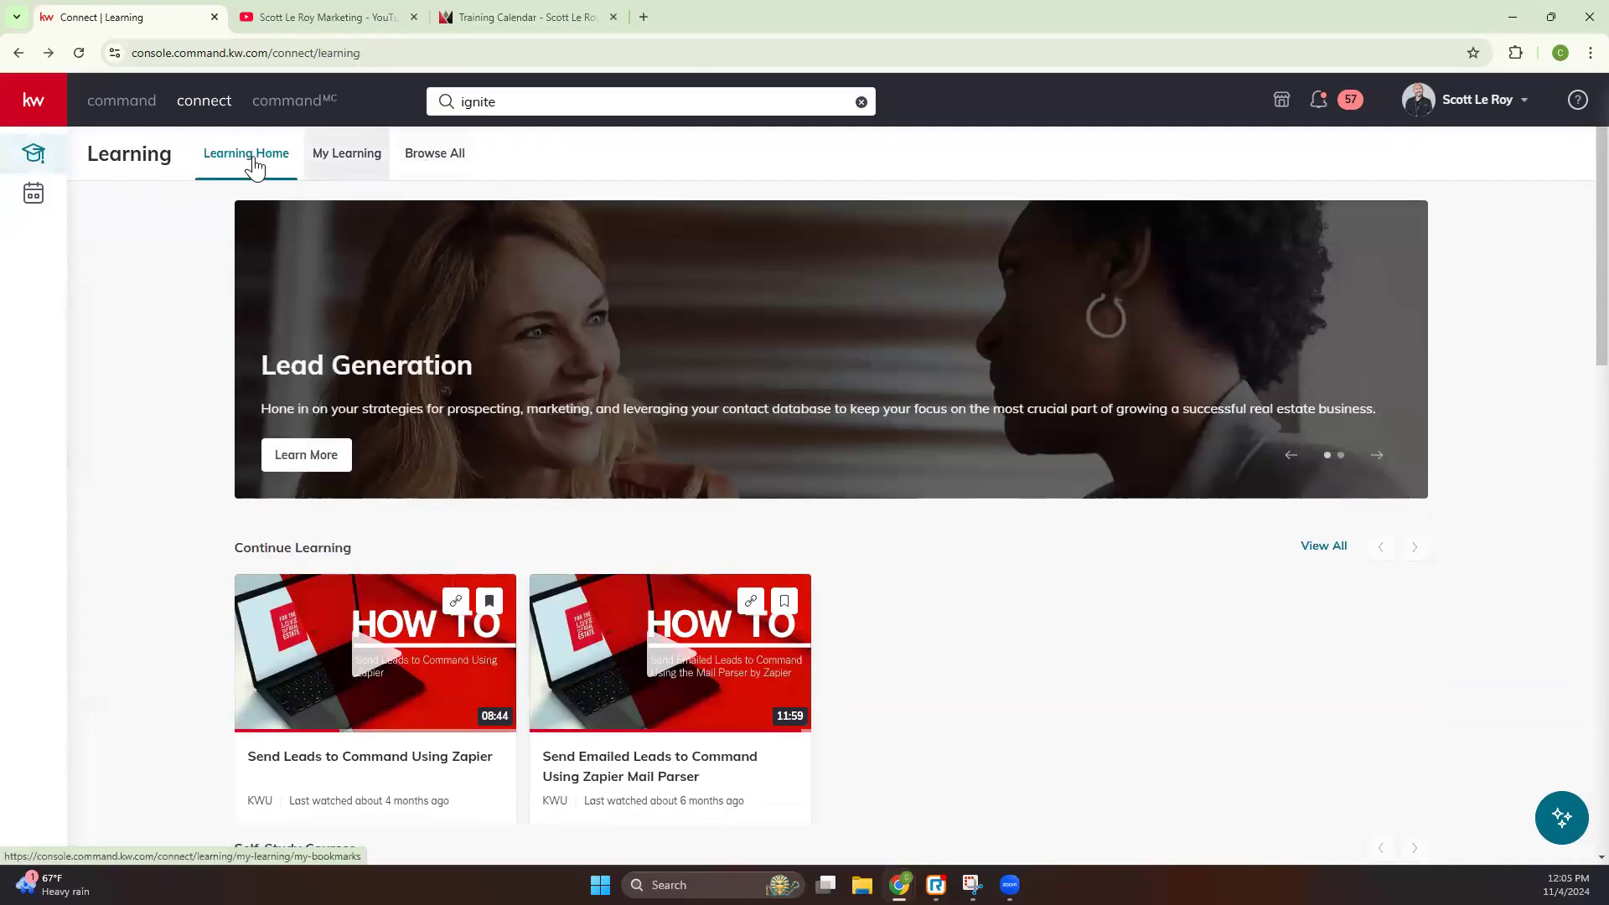
Step: Open the Connect events page and review its filters for market center, event type, price, date, format and audience
click(35, 195)
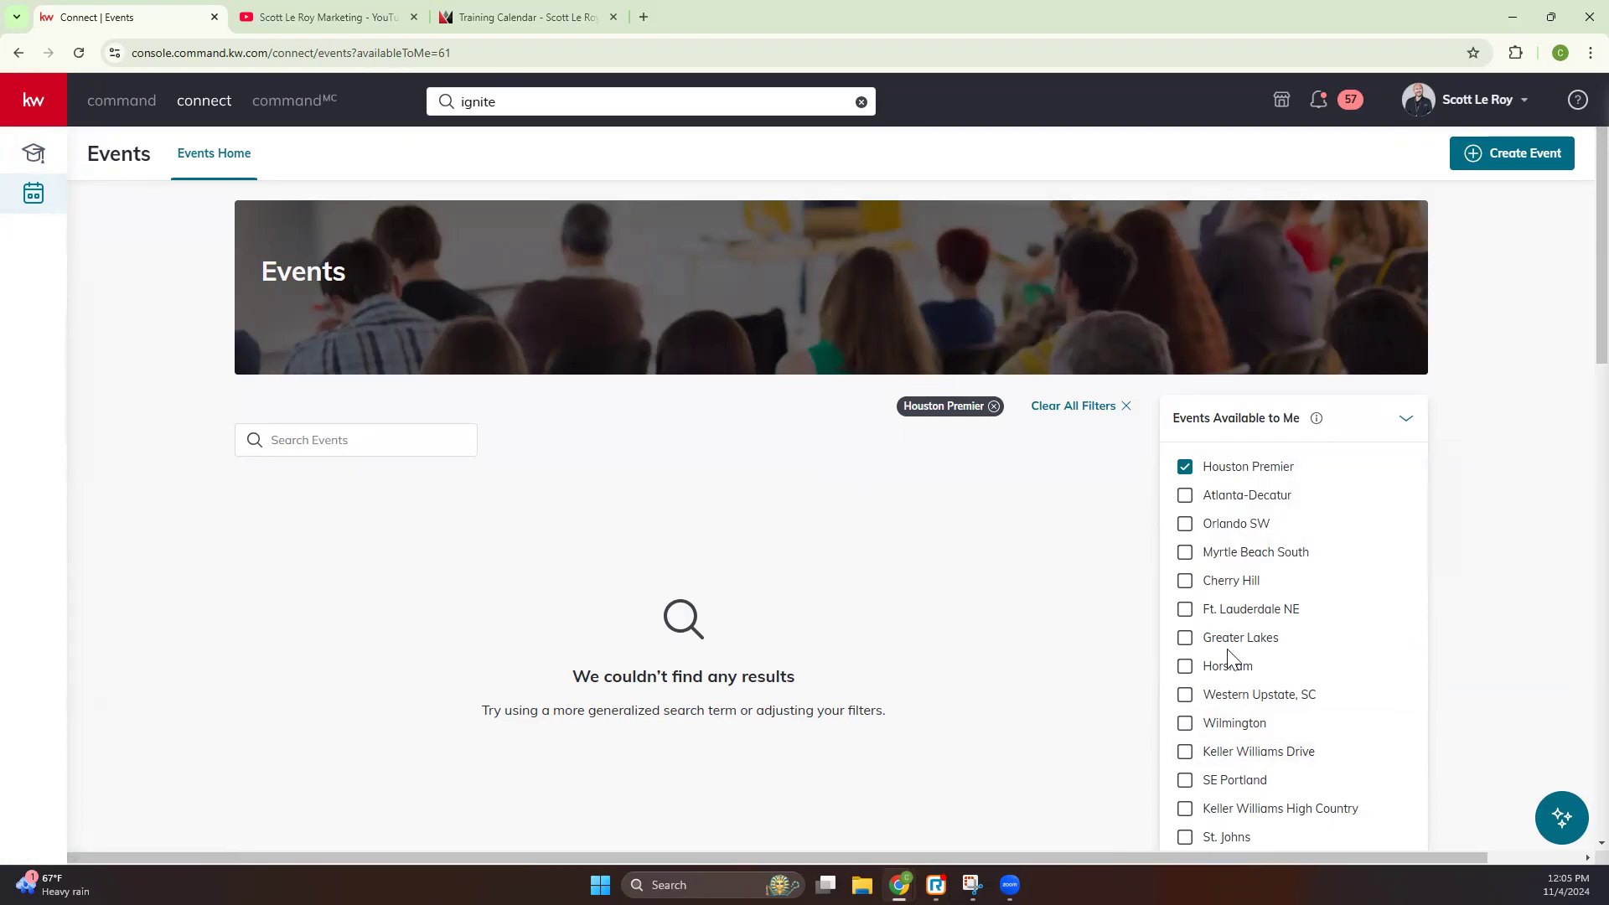
scroll(1215, 667, down, 2)
scroll(1215, 666, down, 10)
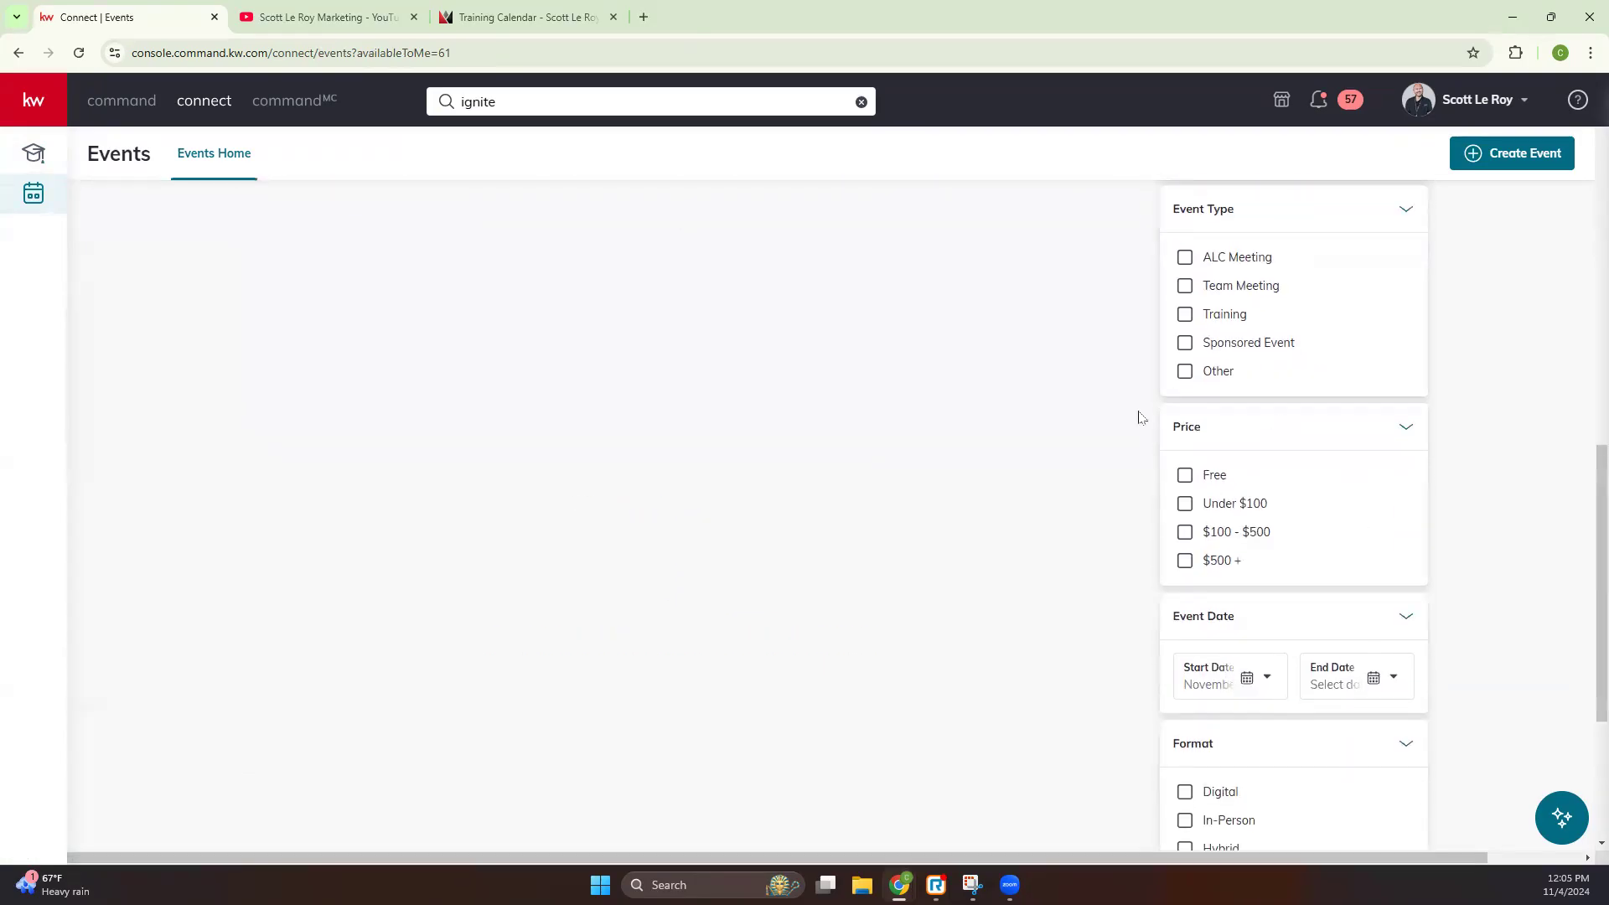
scroll(1281, 561, down, 3)
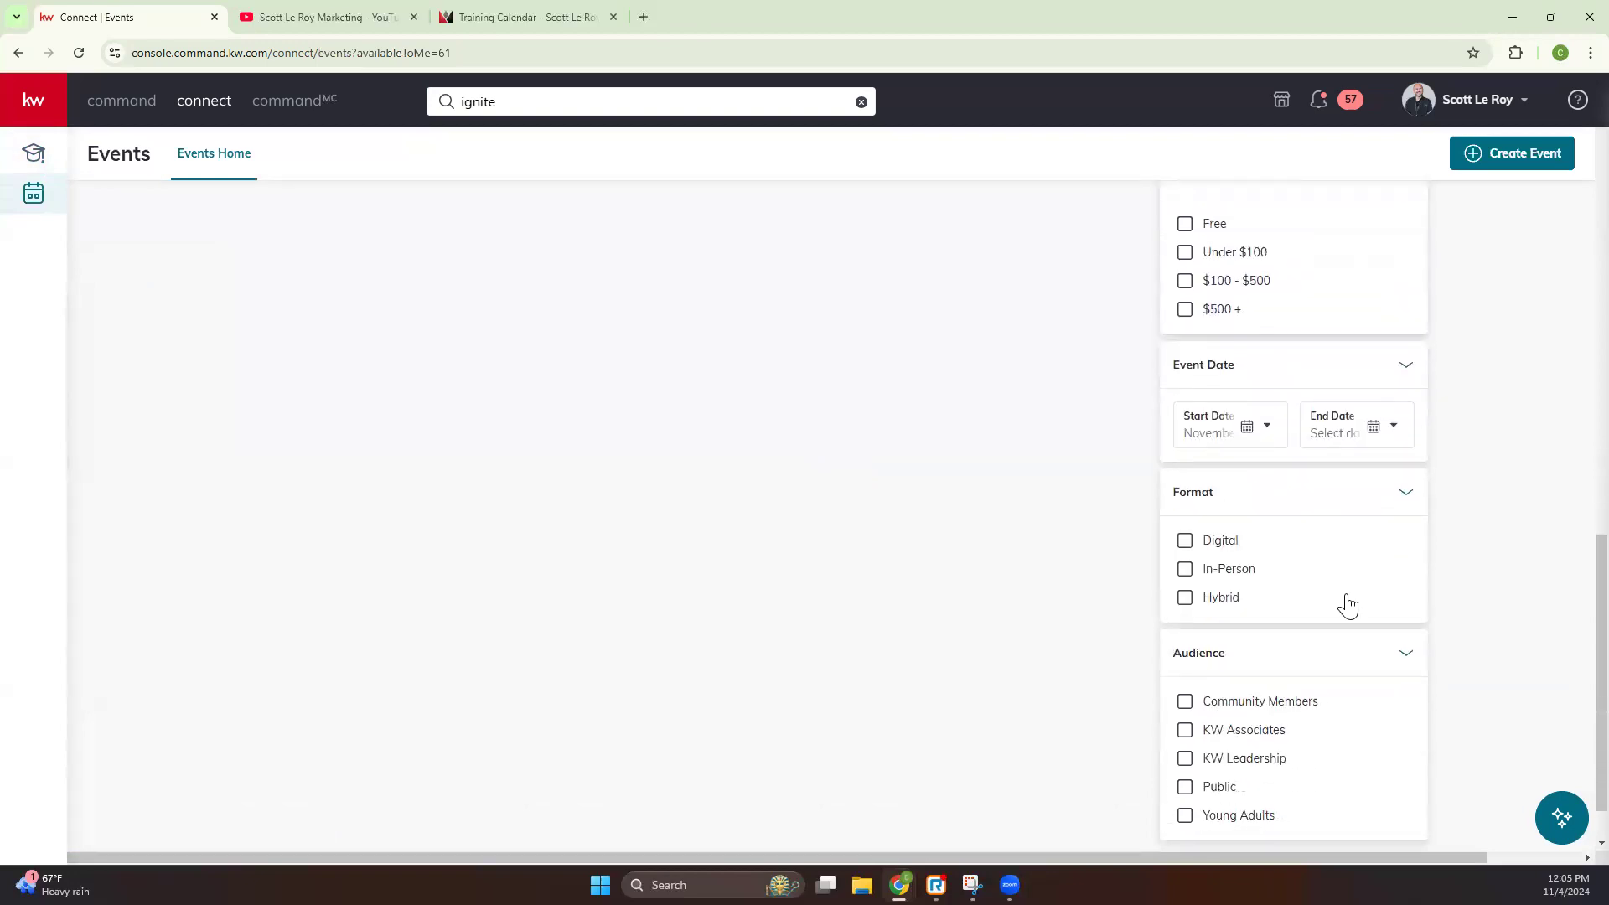
scroll(847, 541, up, 8)
scroll(847, 540, up, 5)
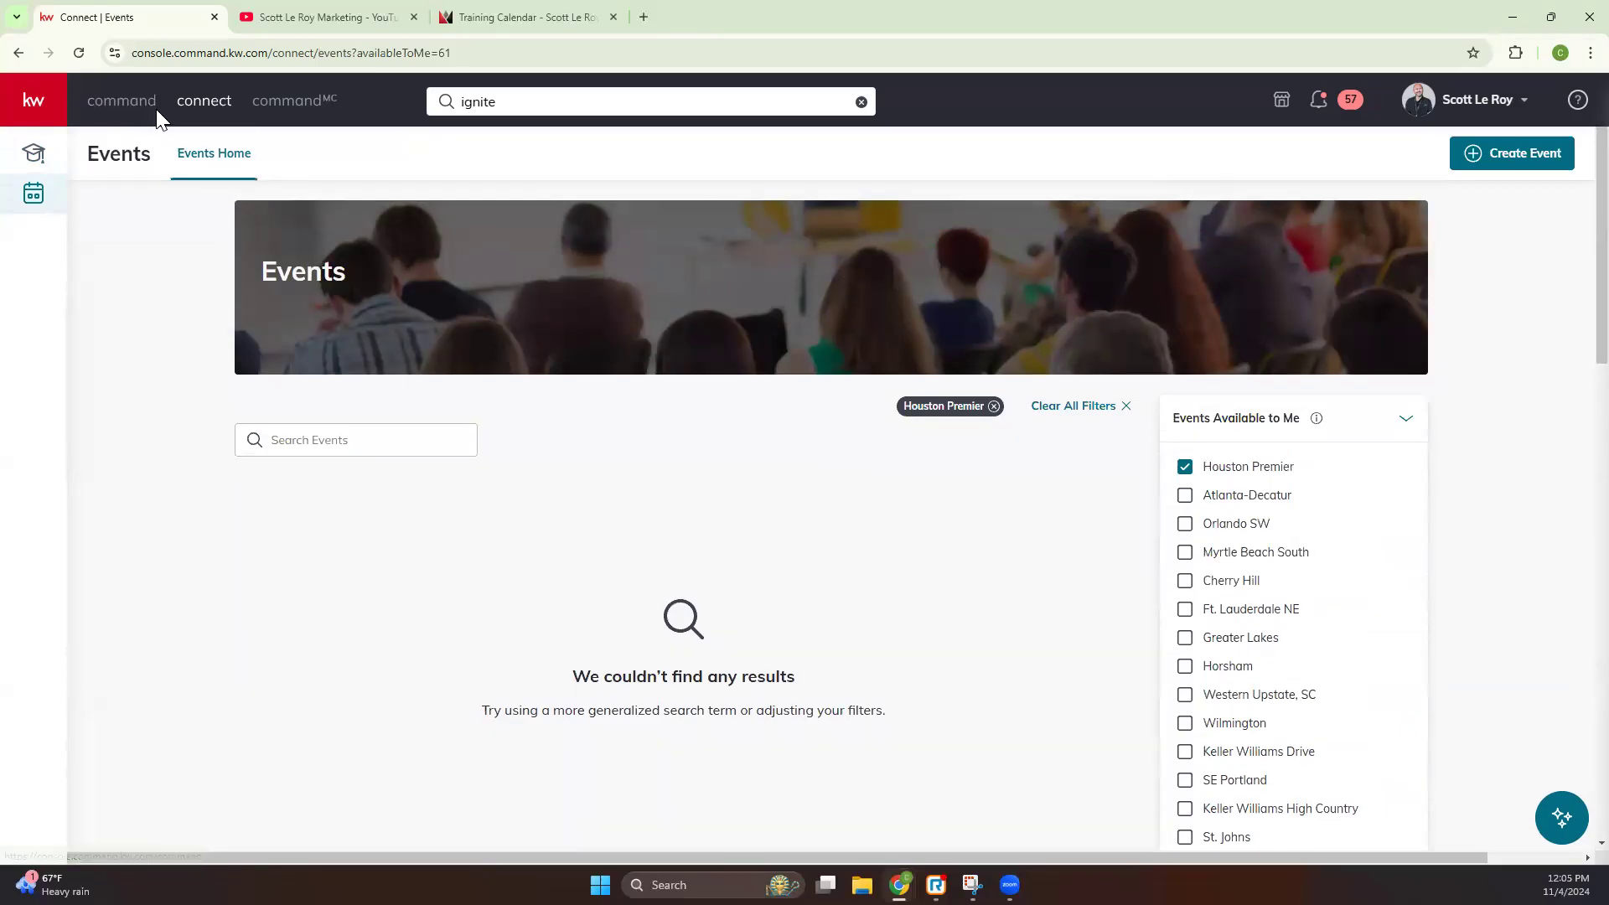
Step: View the bookmarks, continue learning and completed learning sections of My Learning in Connect
click(34, 153)
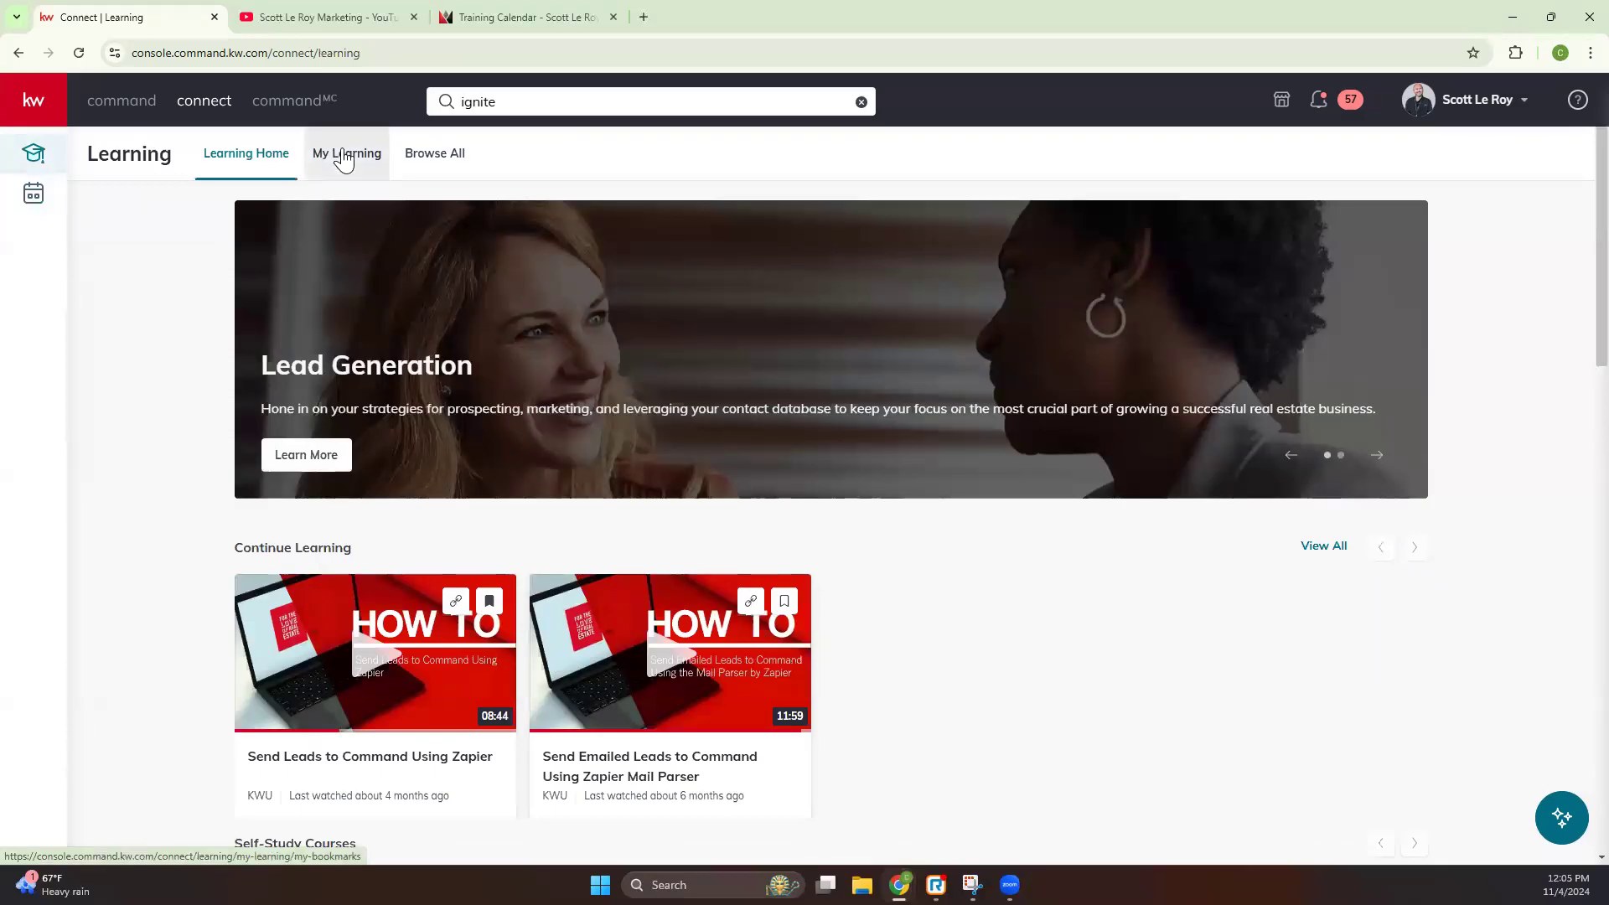
click(343, 160)
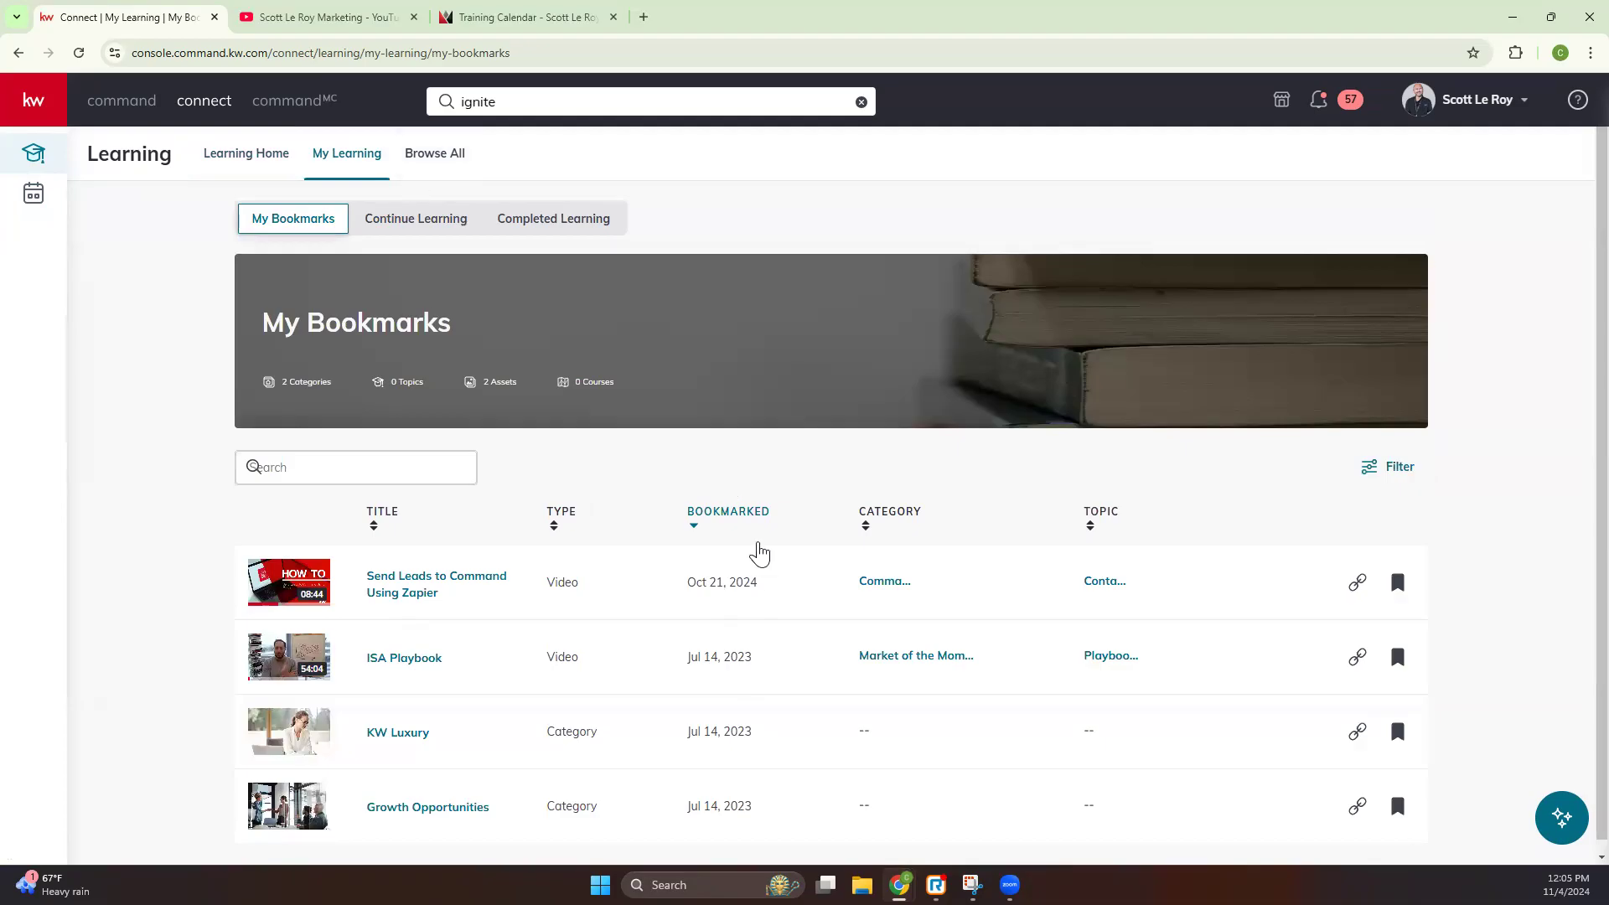
click(412, 221)
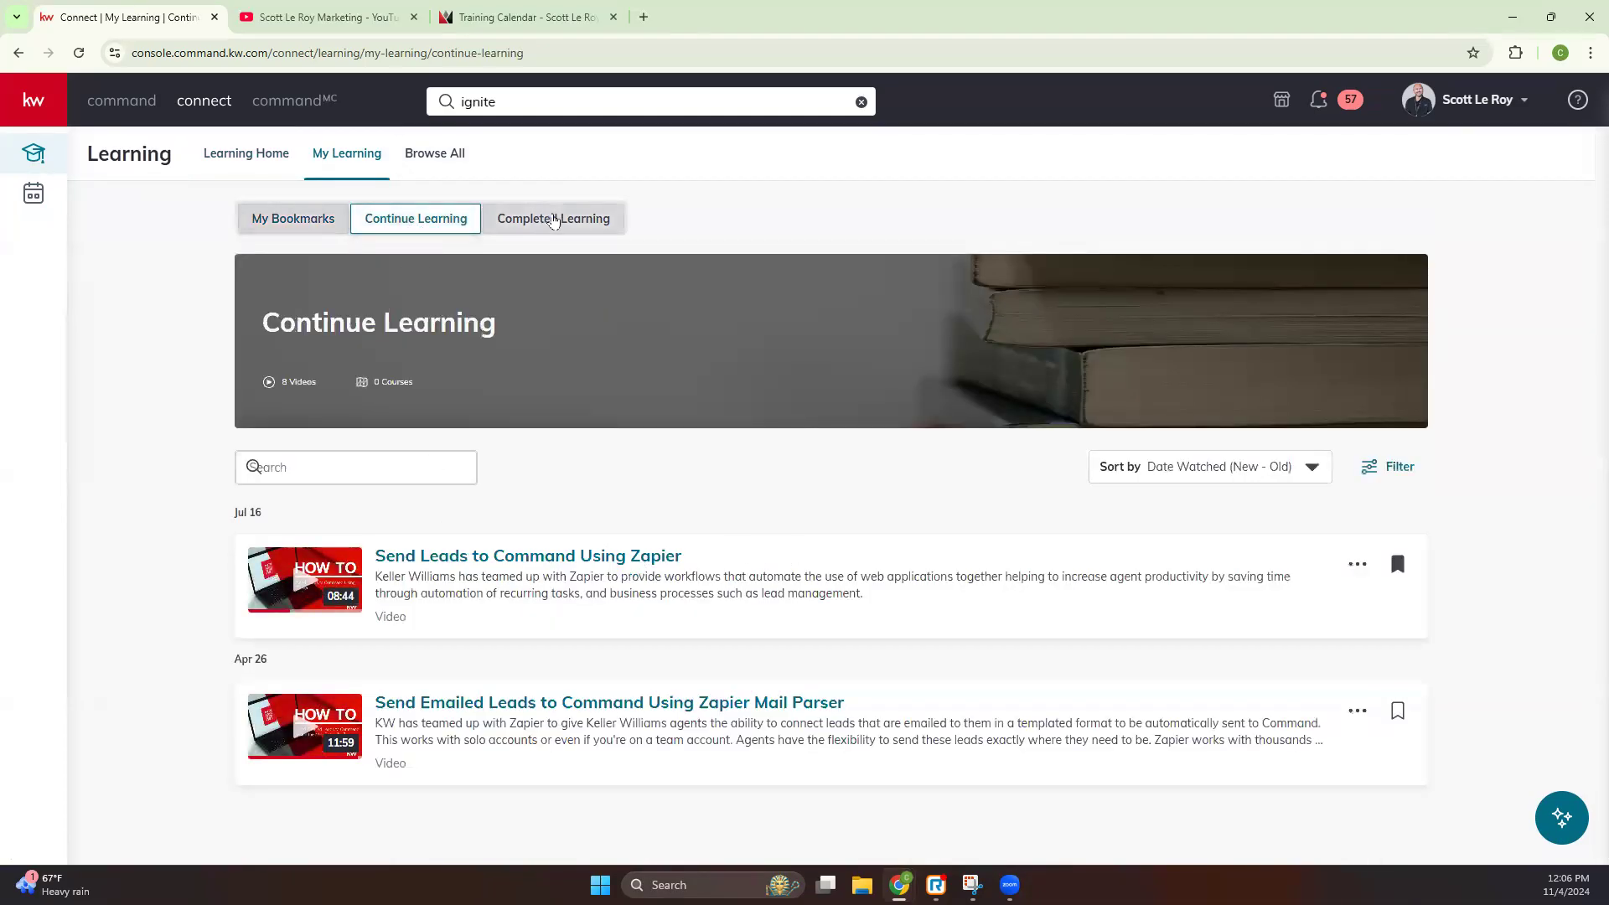
click(551, 220)
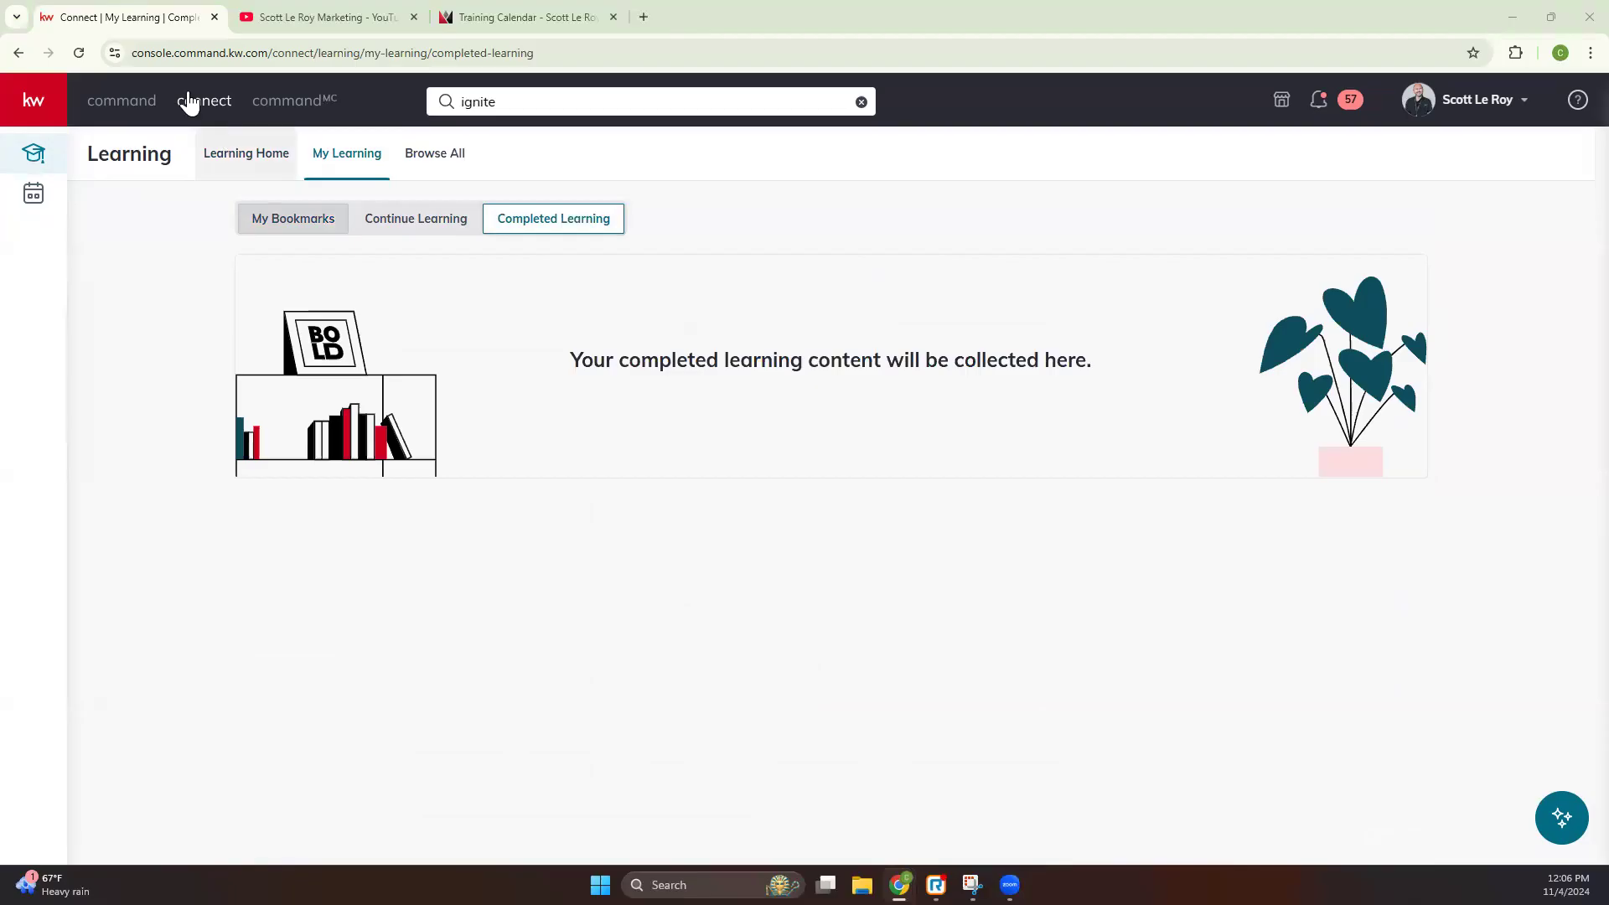
Step: Return to the Command dashboard, open the KW Marketplace and browse its featured and popular products
click(125, 101)
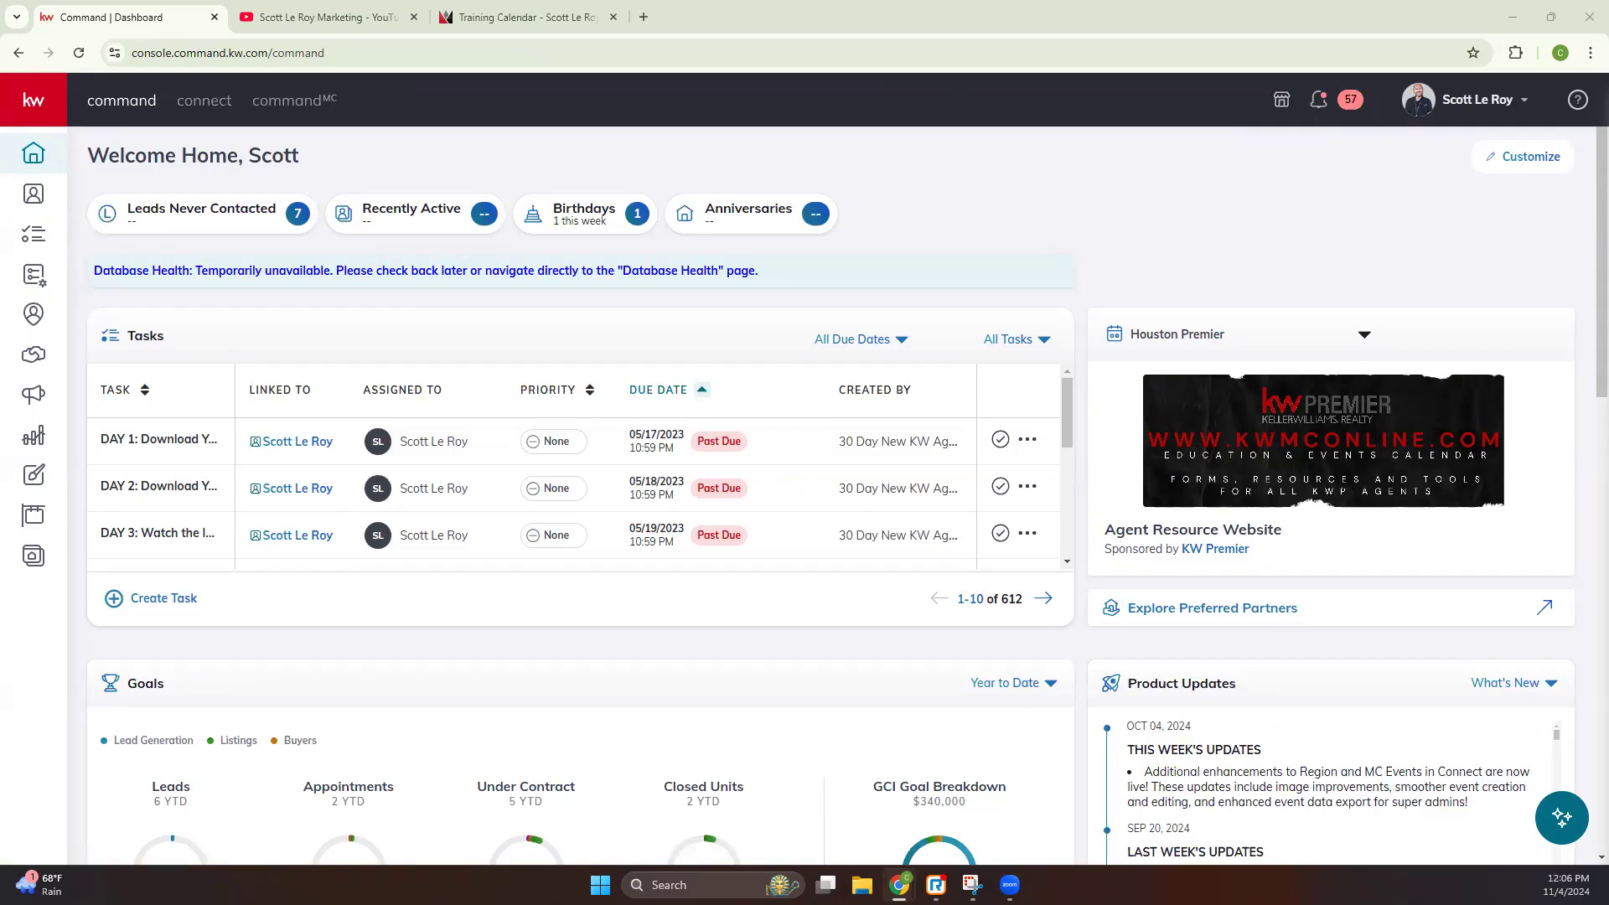
click(1281, 100)
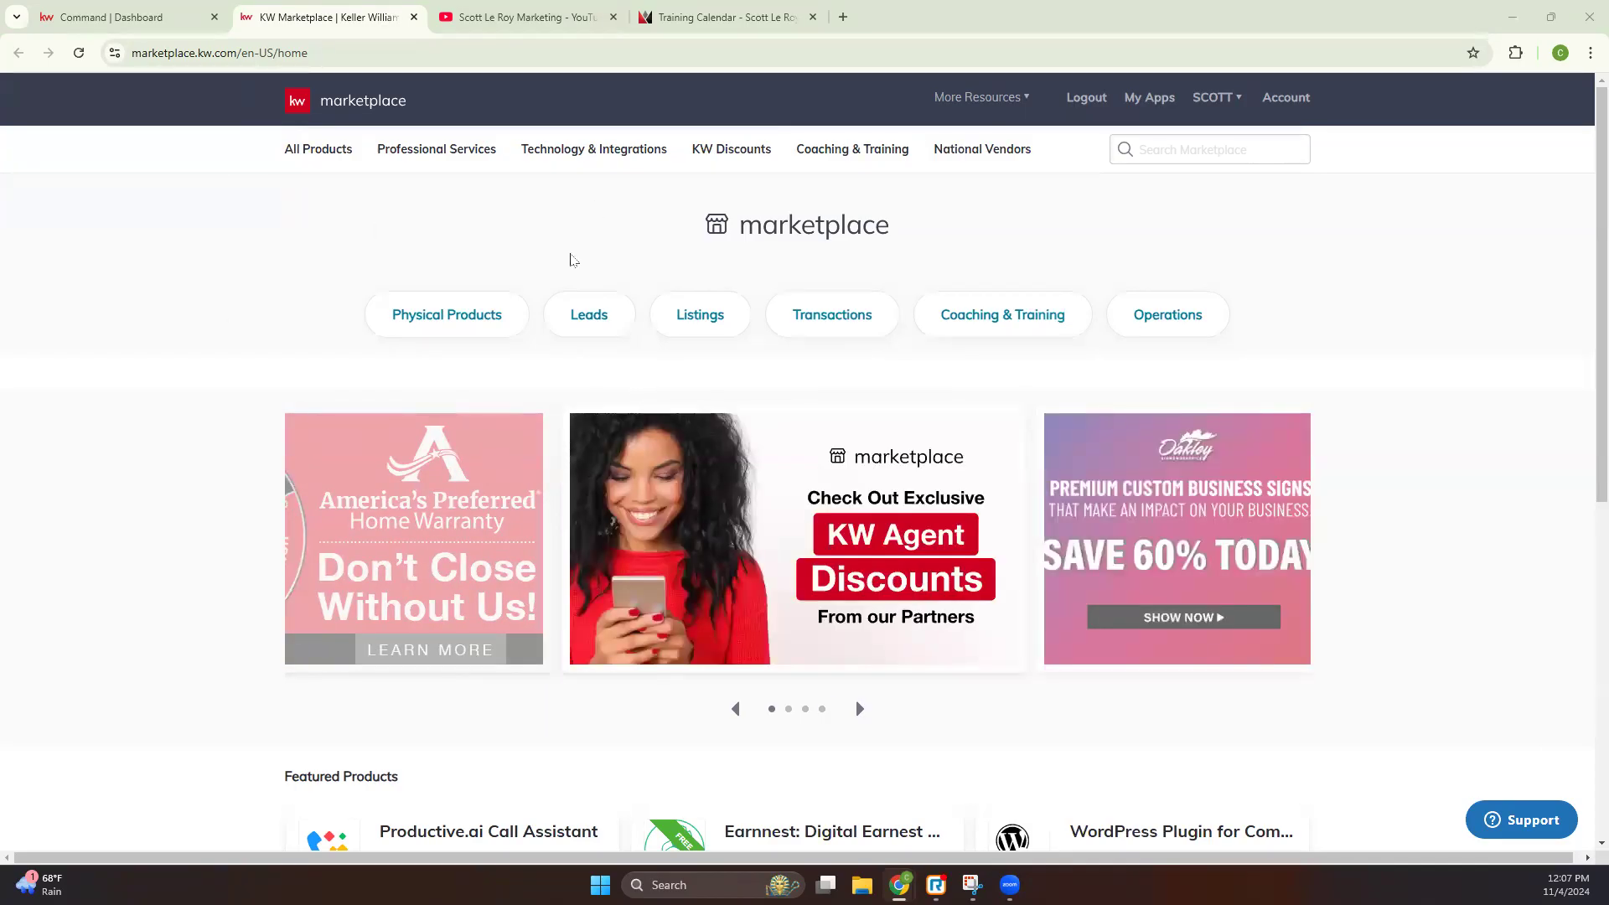
scroll(570, 259, down, 5)
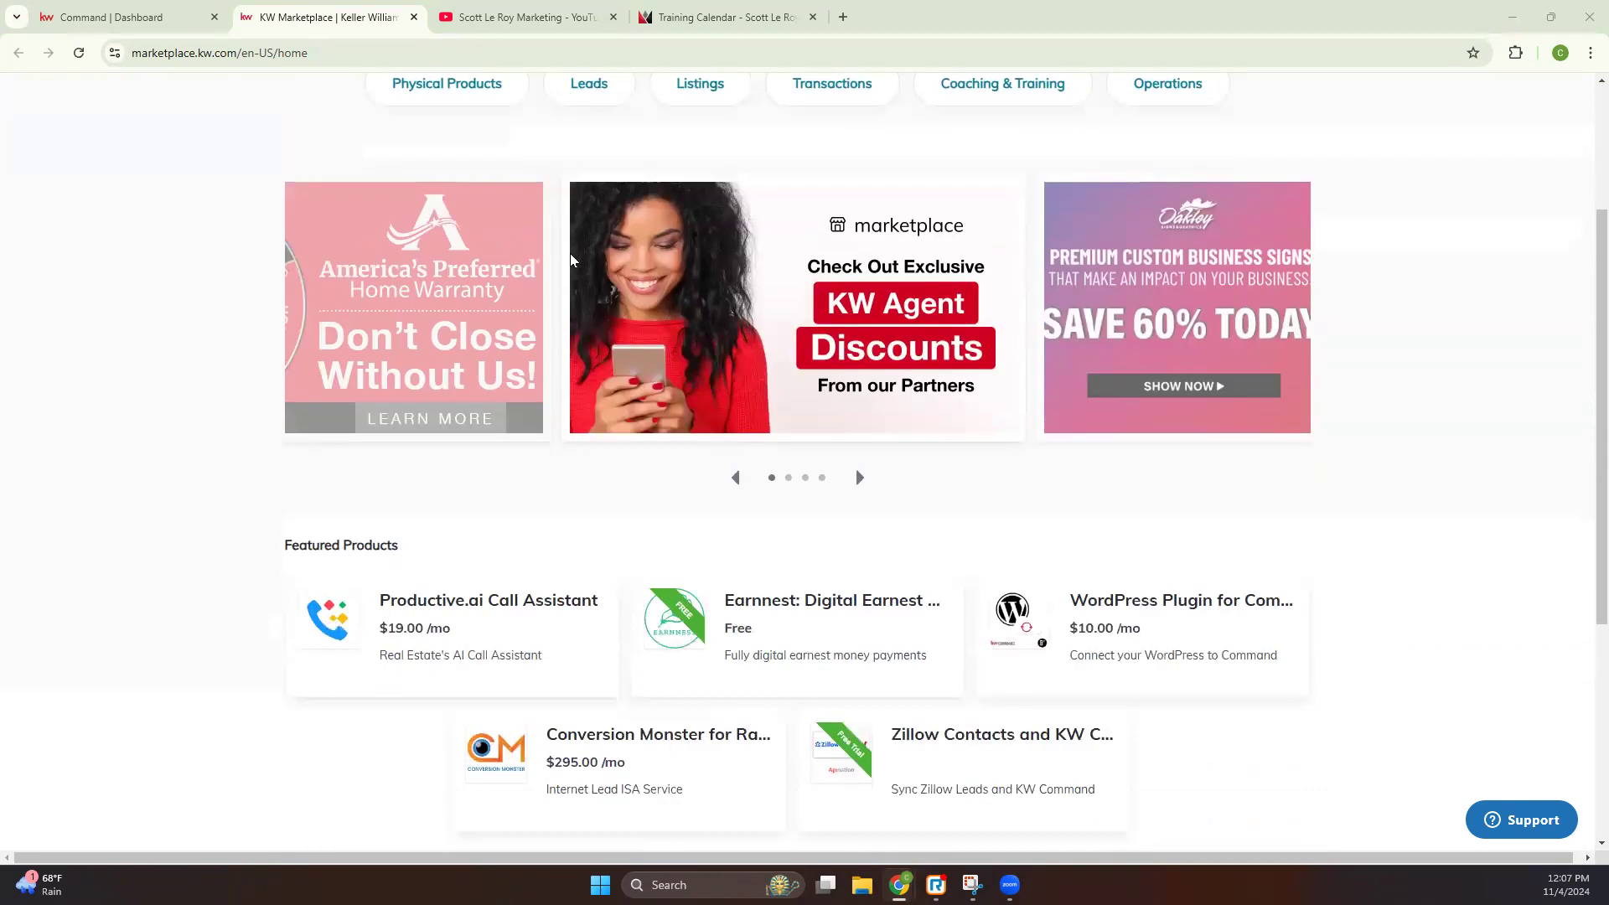
scroll(569, 260, down, 1)
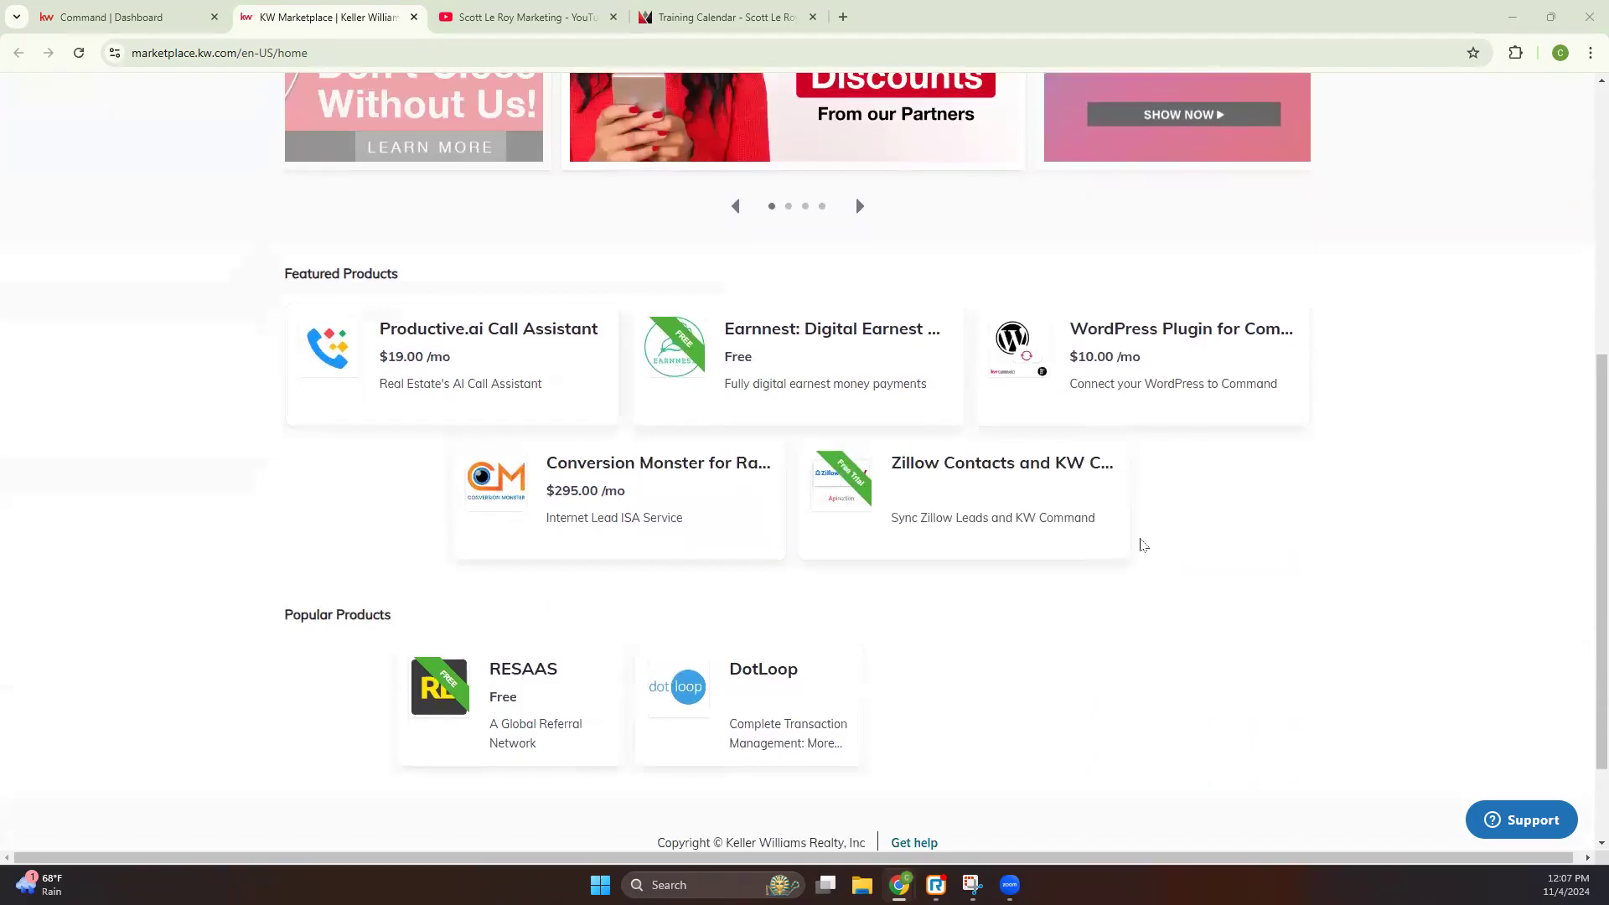
scroll(1141, 545, up, 6)
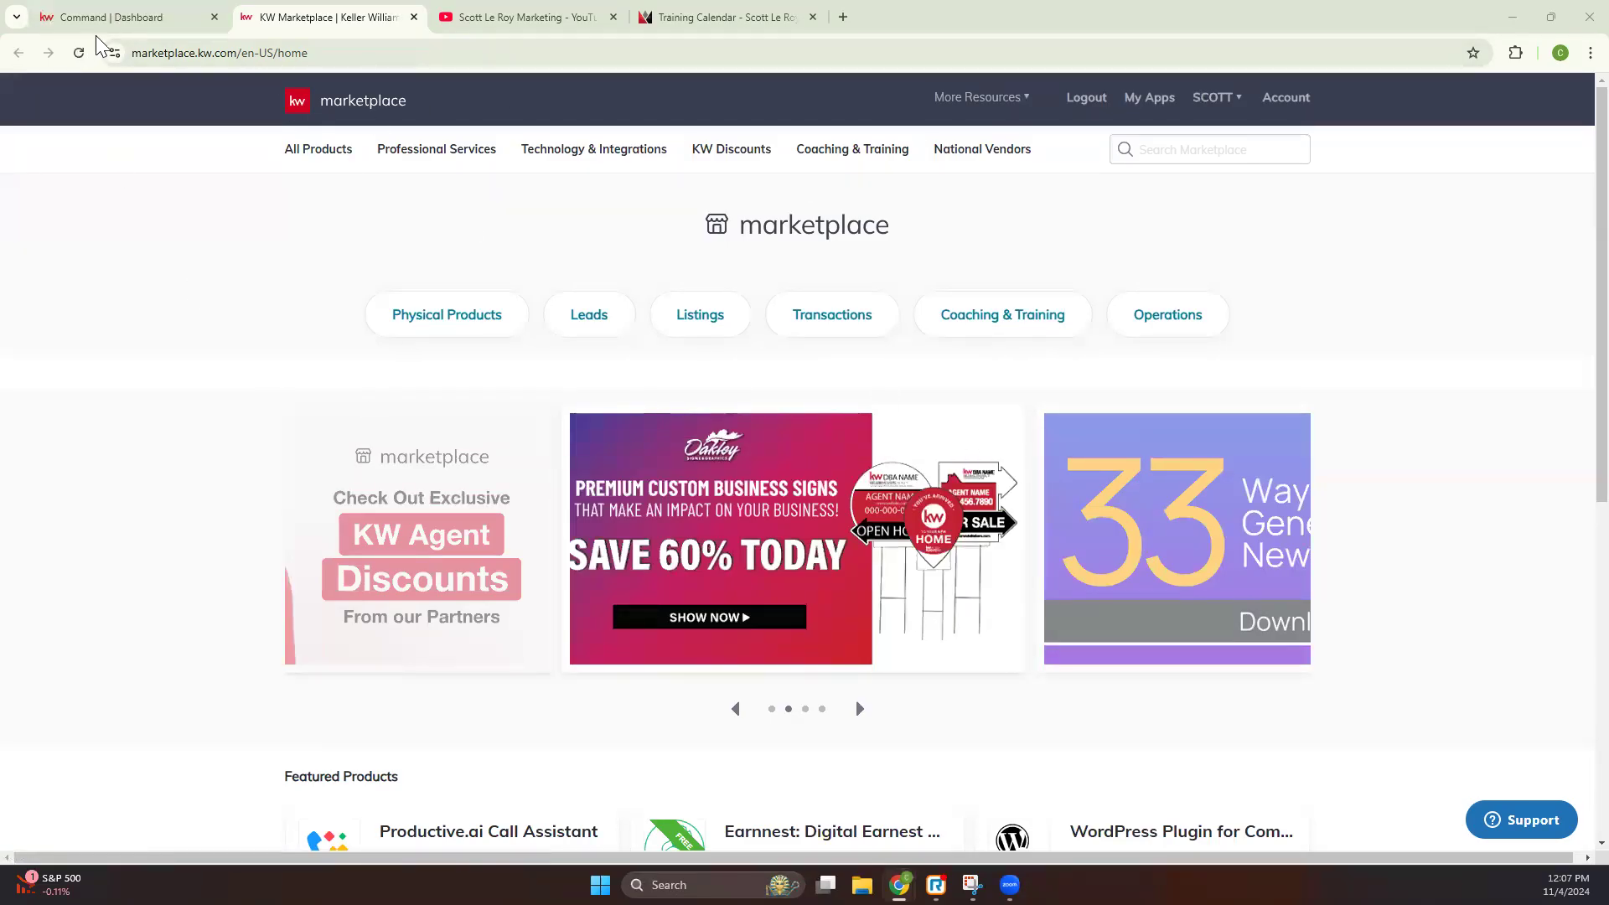
Step: Go back to the Command dashboard, open the unread notifications and view the categories available for filtering them
click(130, 25)
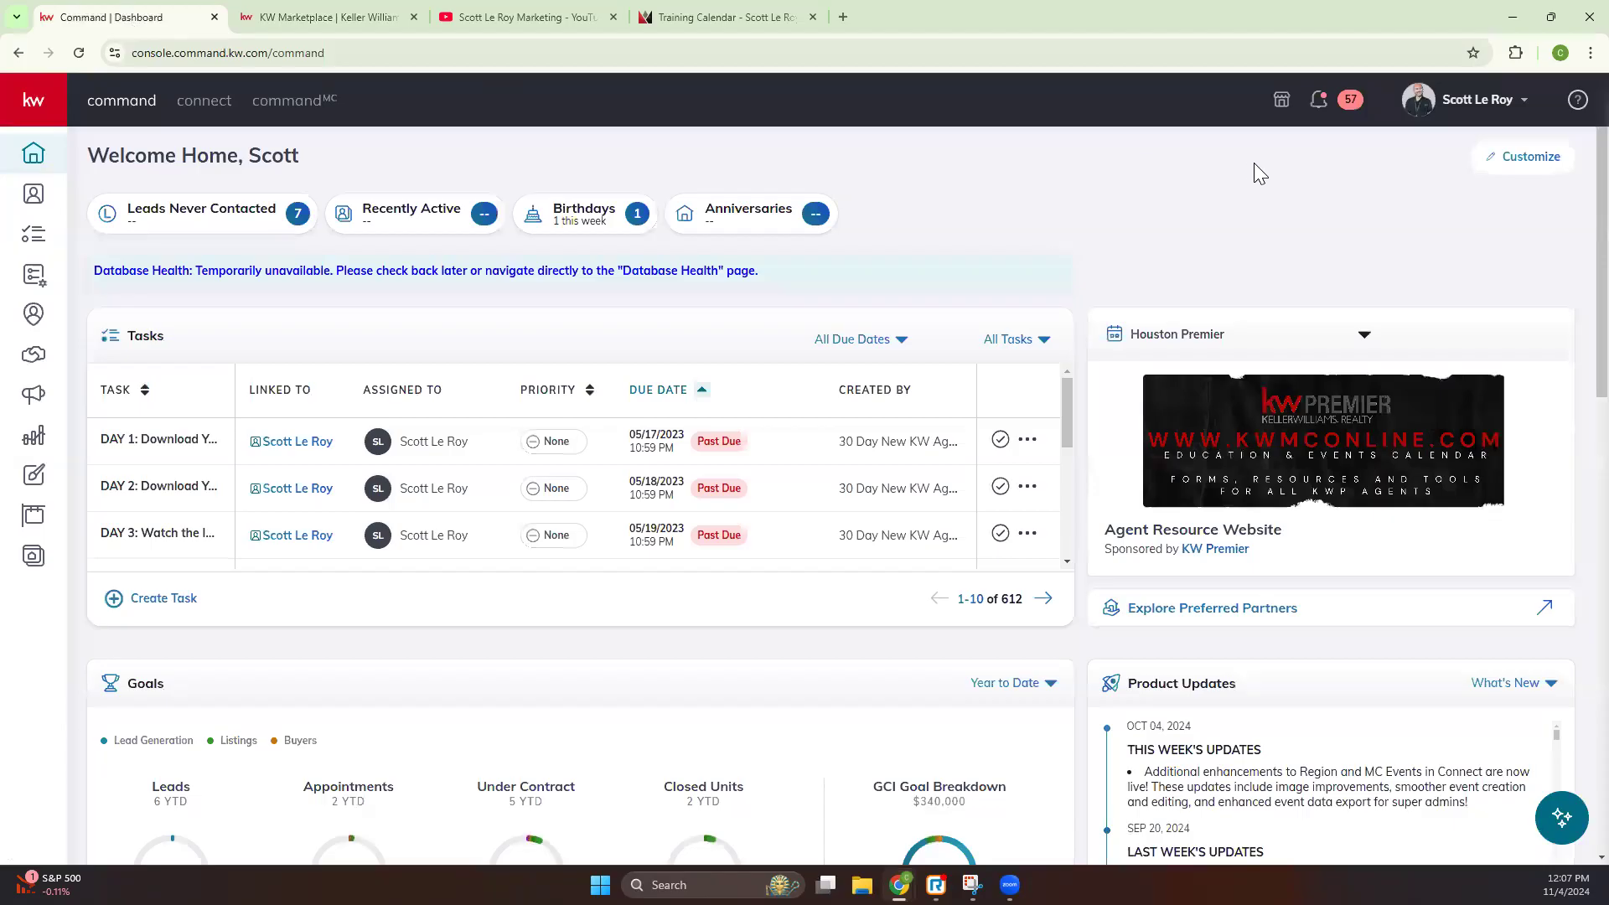
click(1320, 99)
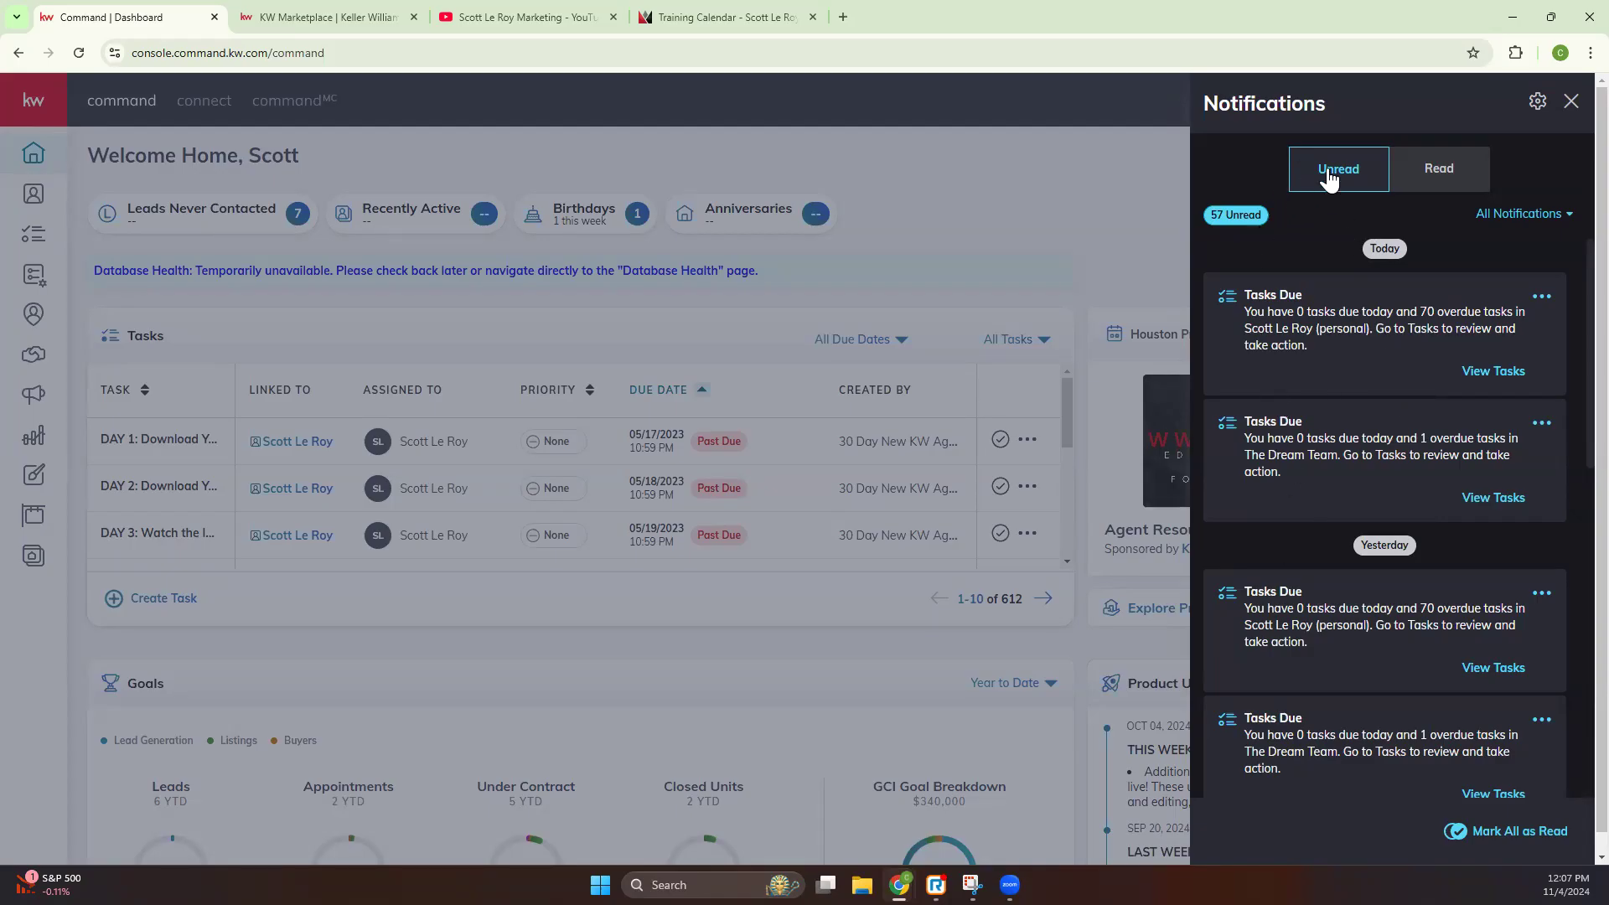
click(1563, 220)
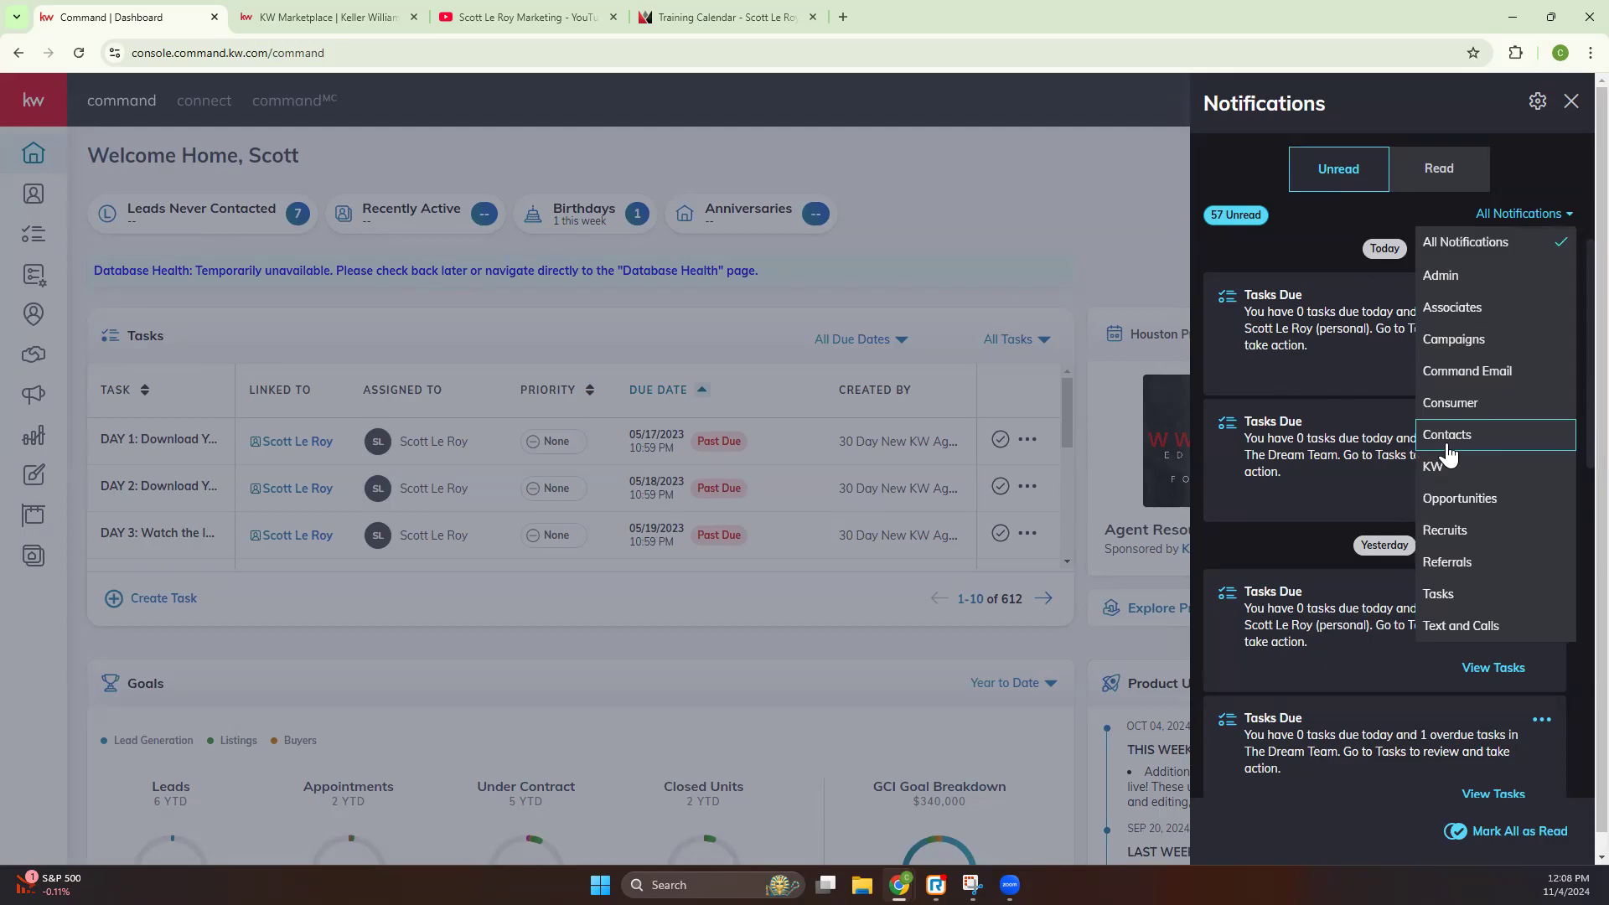
click(1546, 186)
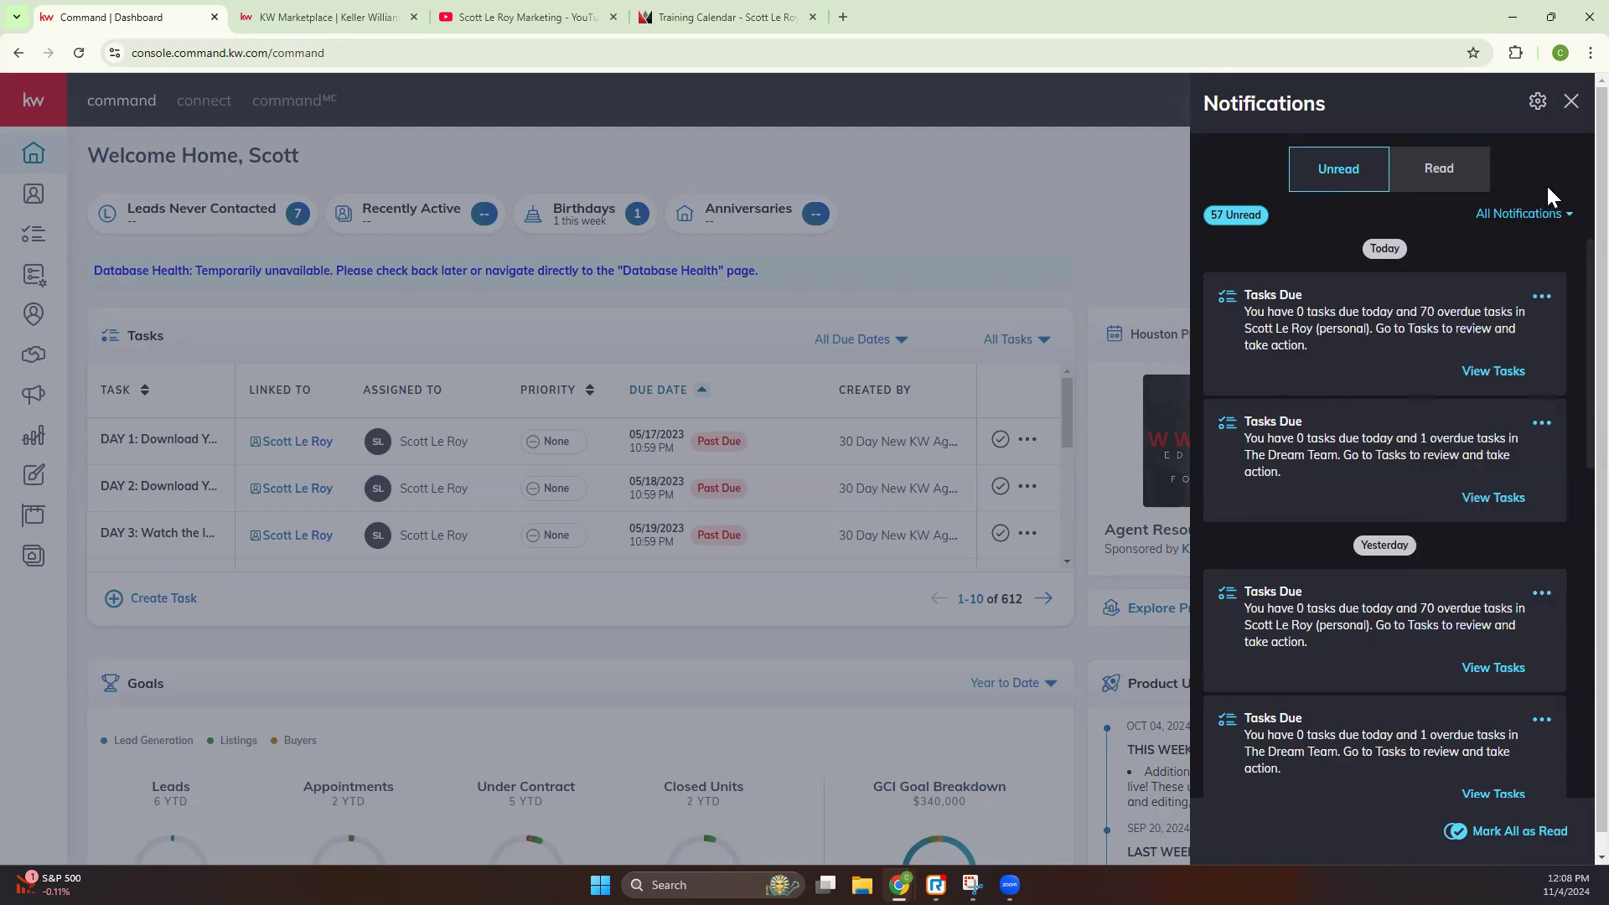
Step: Open the notification preferences from the notifications list and review the applets whose alerts can be controlled
click(1538, 104)
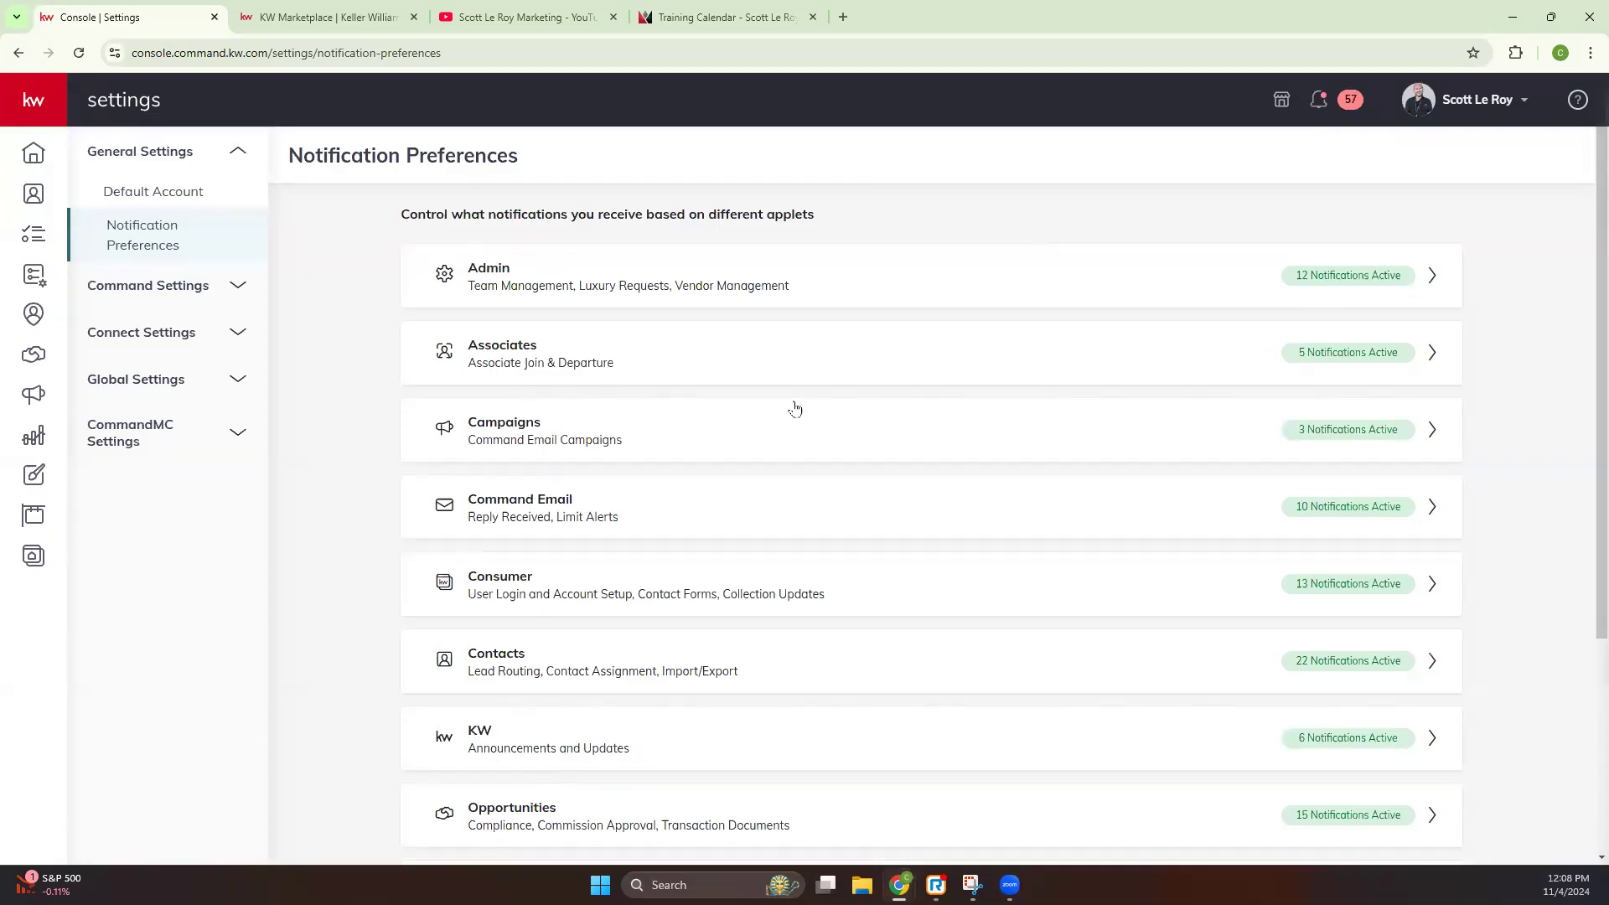
scroll(782, 398, down, 4)
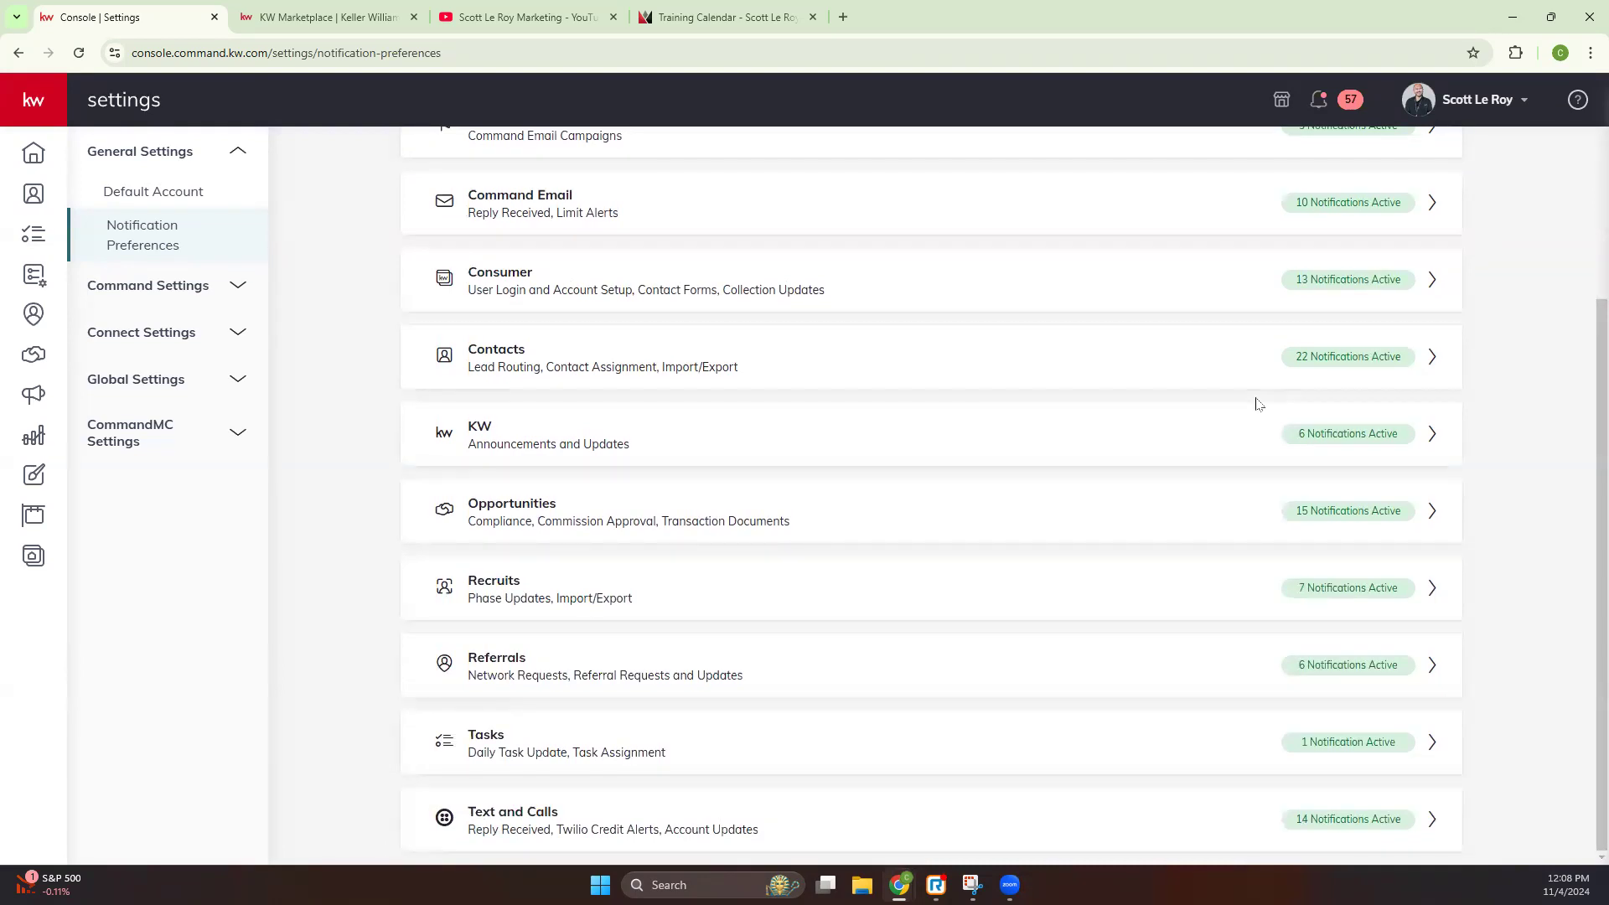
Step: Return to the Command dashboard and open the account menu to view its accounts and profile options
scroll(1256, 404, up, 4)
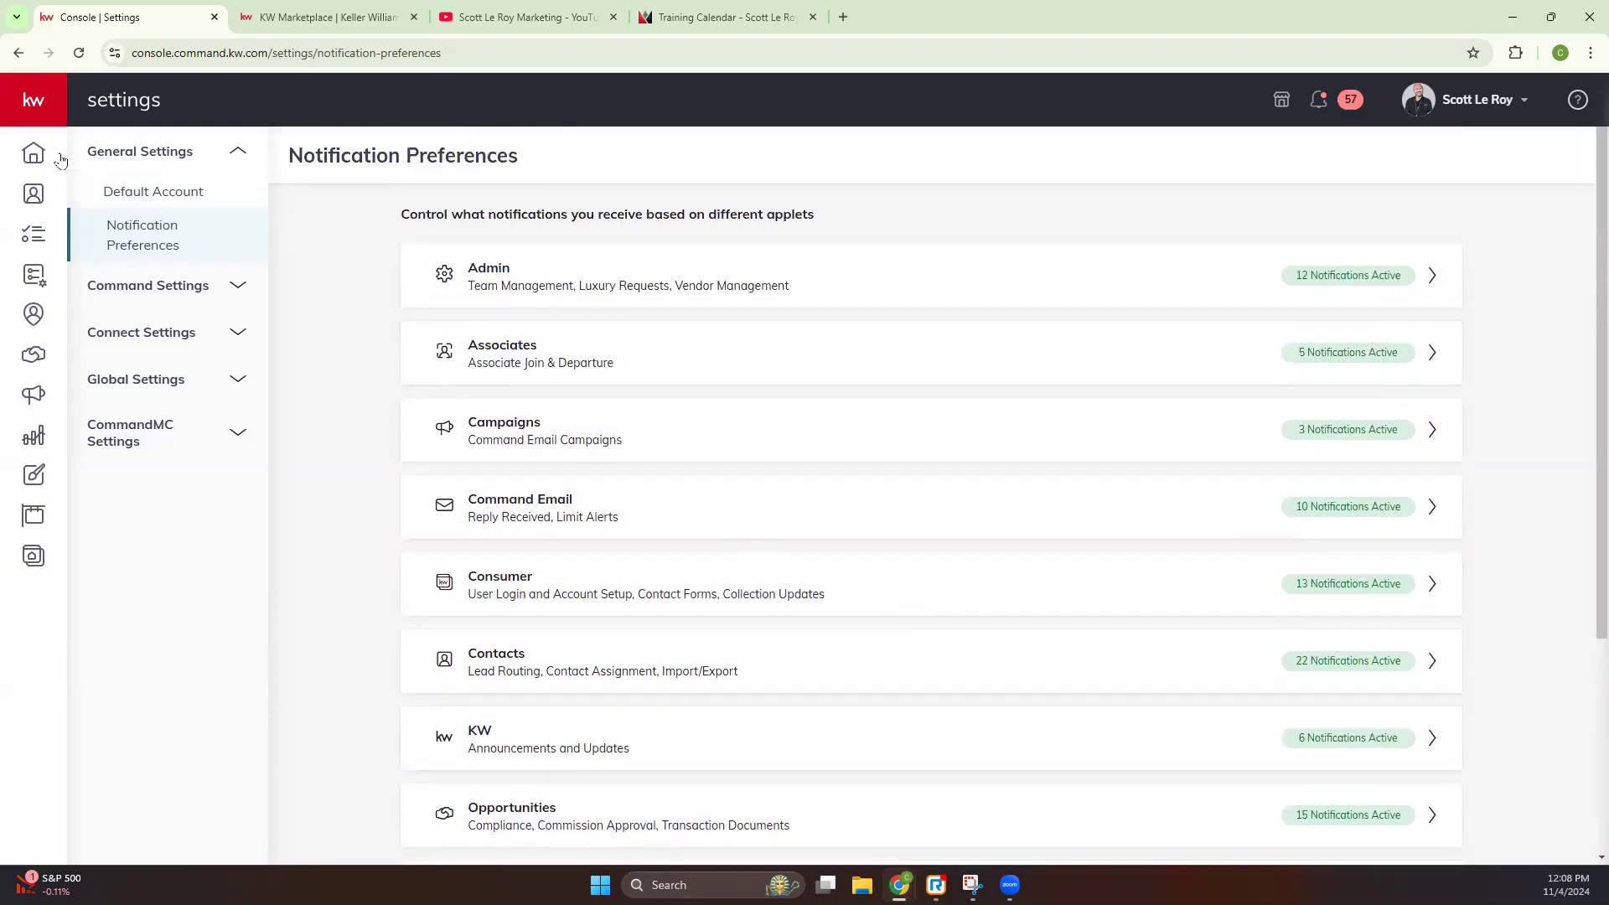
click(33, 153)
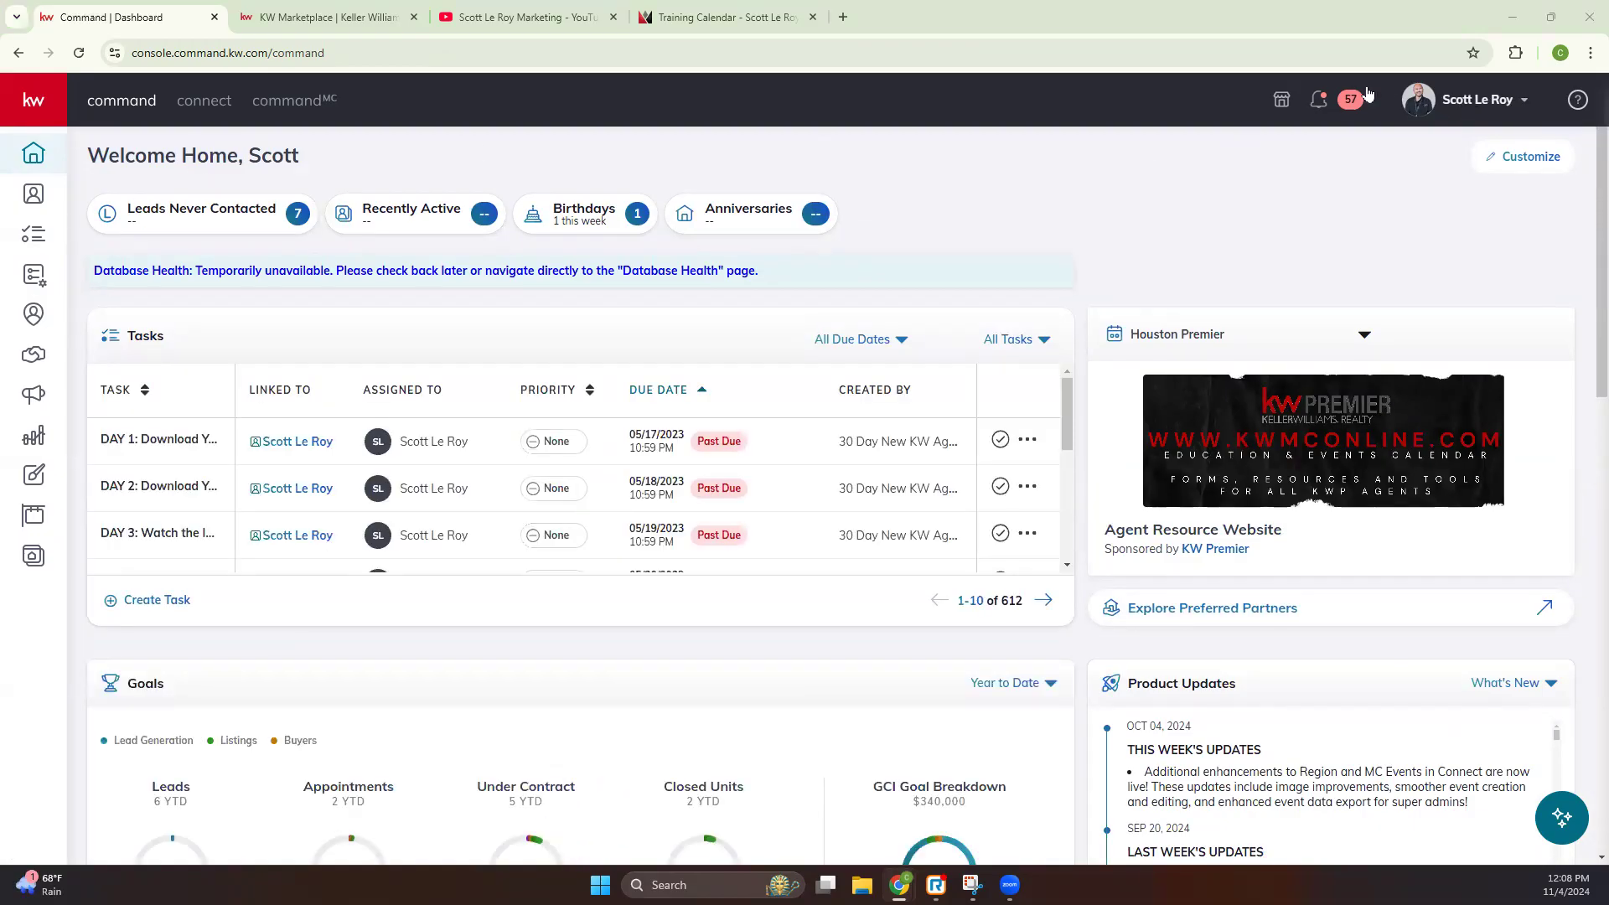
click(1523, 102)
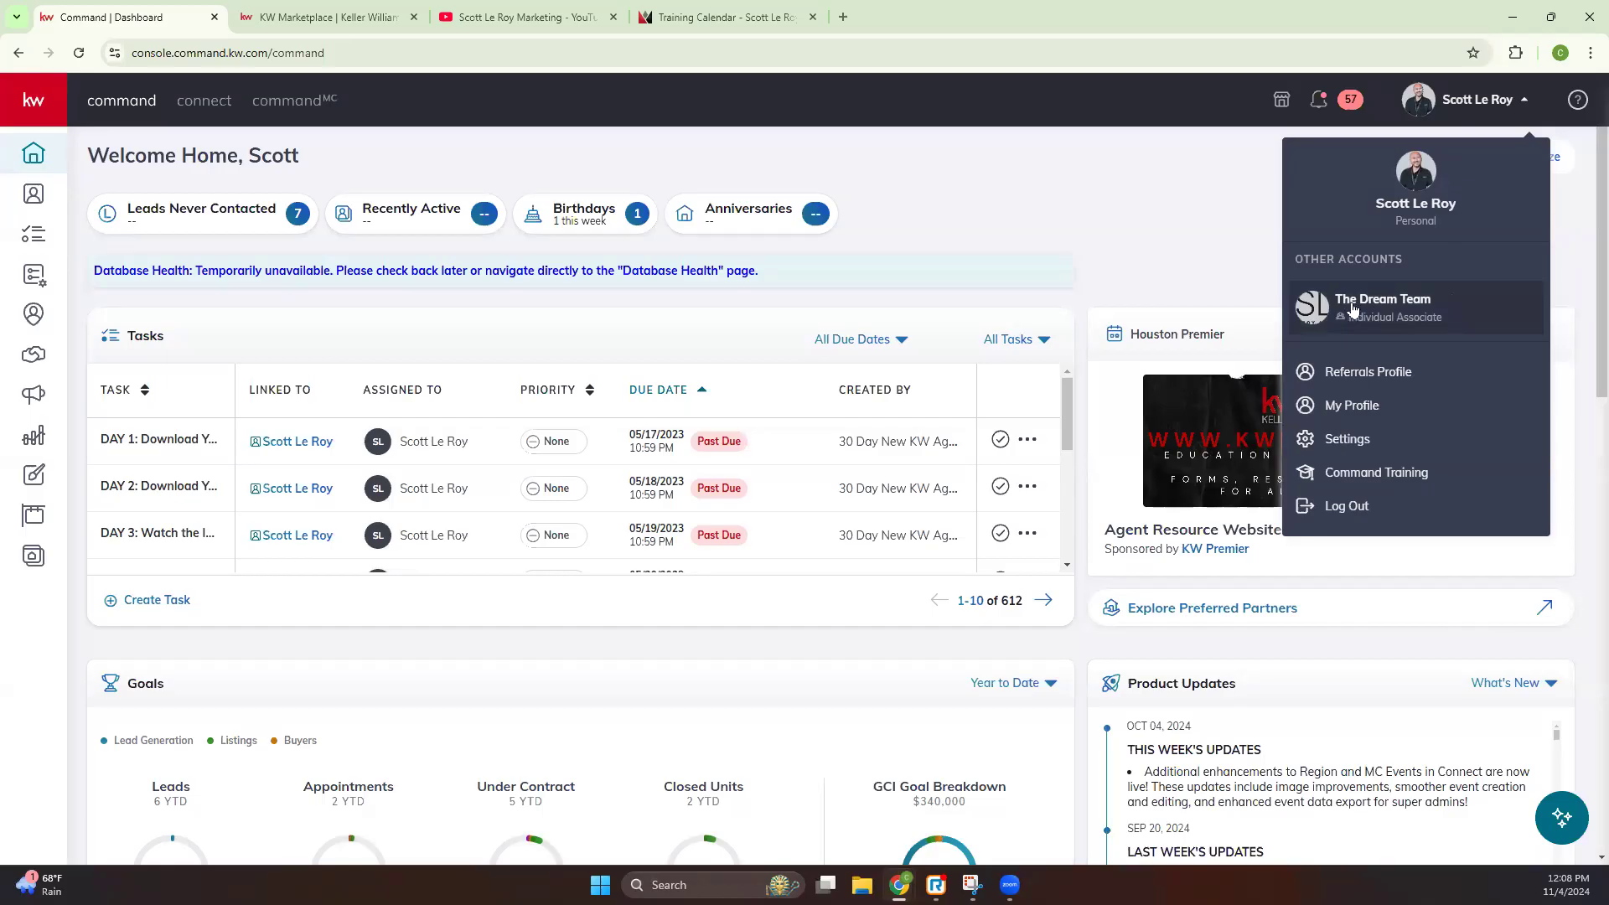
right_click(1396, 212)
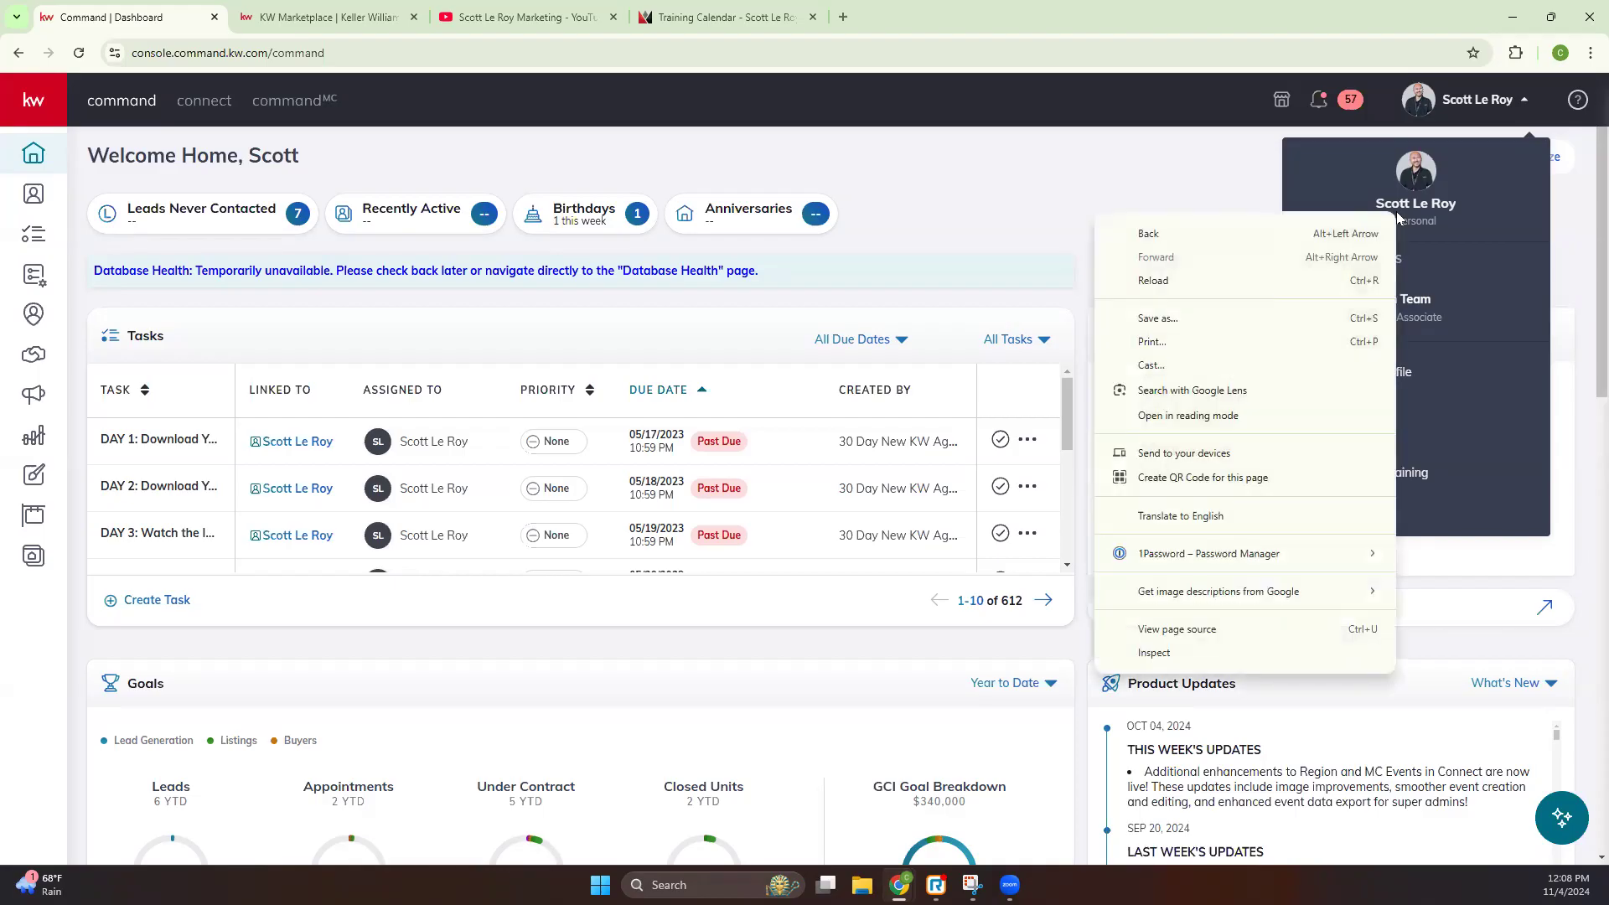
click(1349, 186)
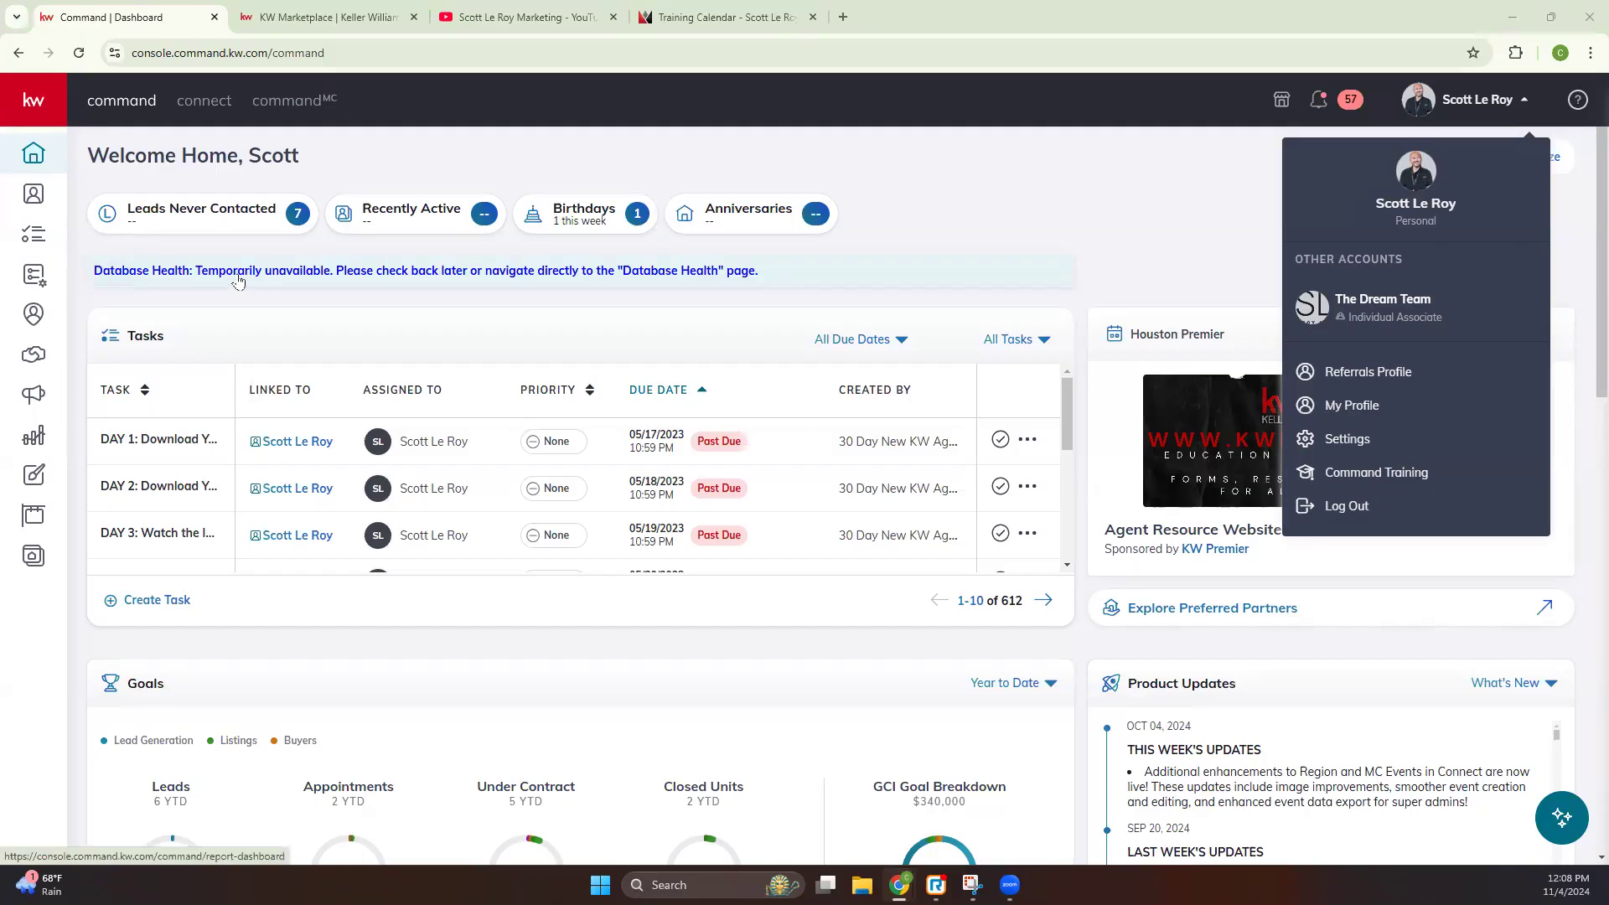
Step: Open the Referrals Profile and review its contact details, bio and service areas
click(1357, 376)
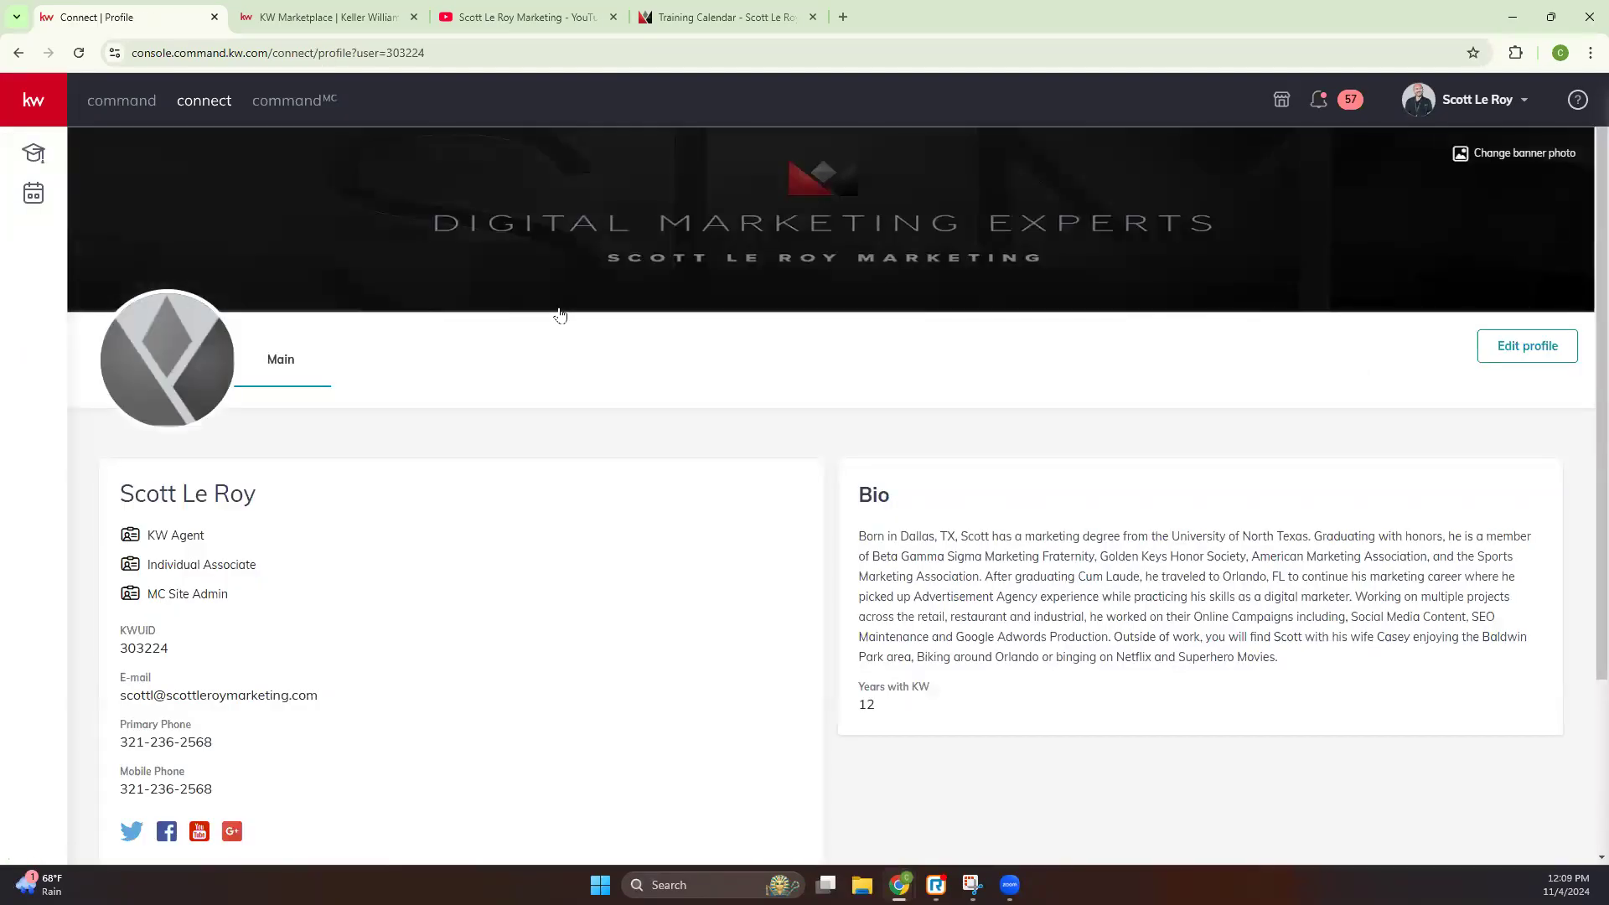
scroll(571, 254, down, 3)
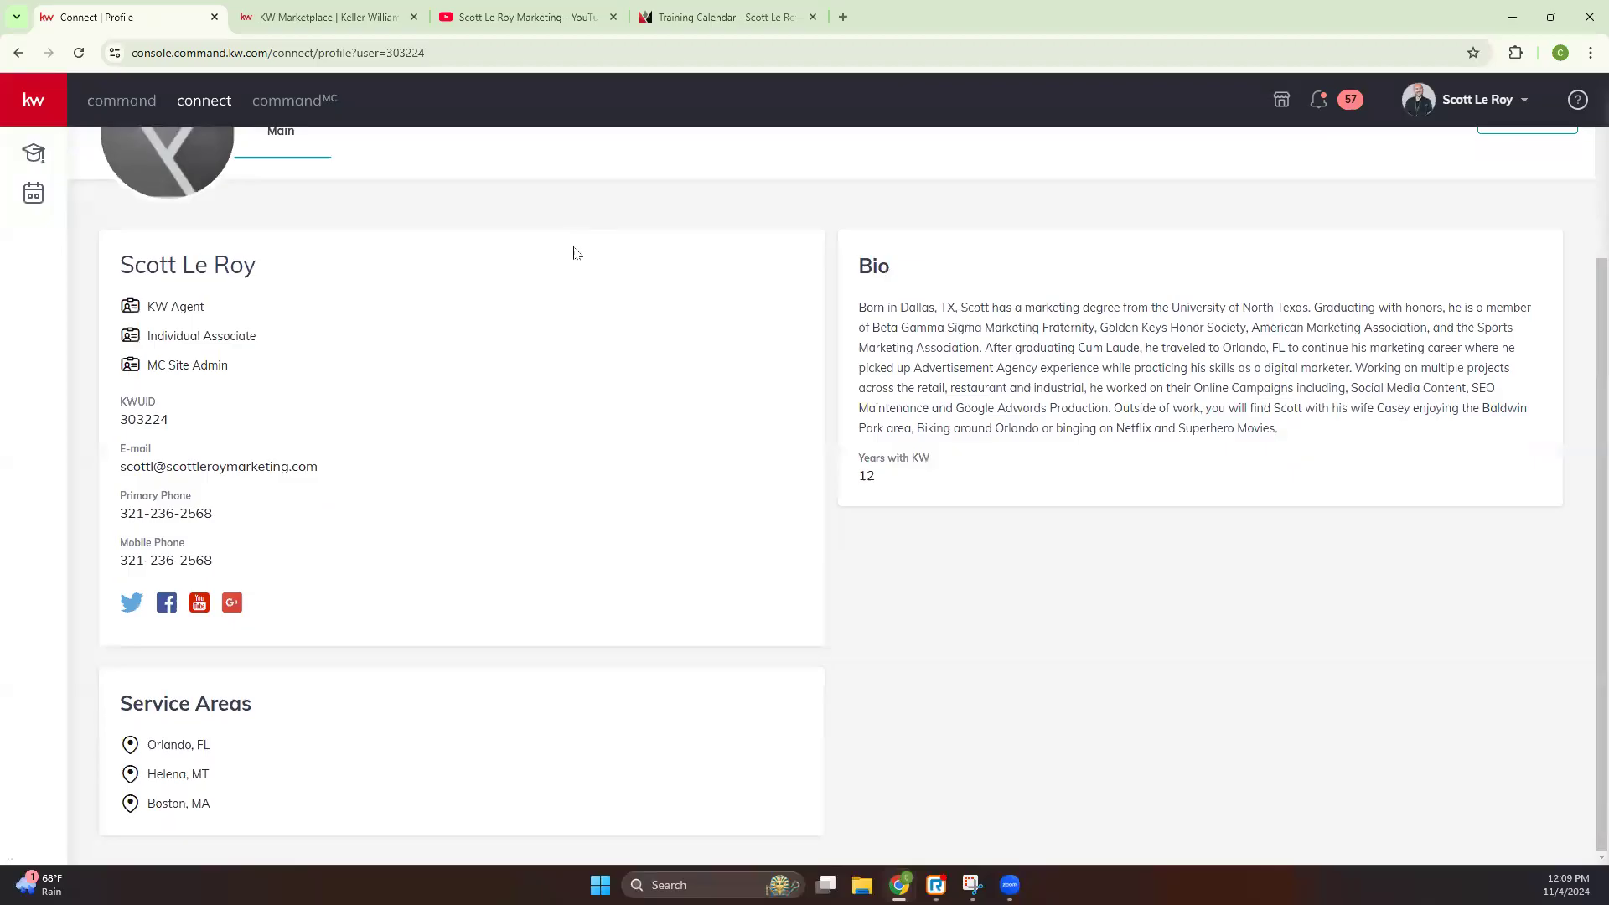
scroll(575, 253, up, 3)
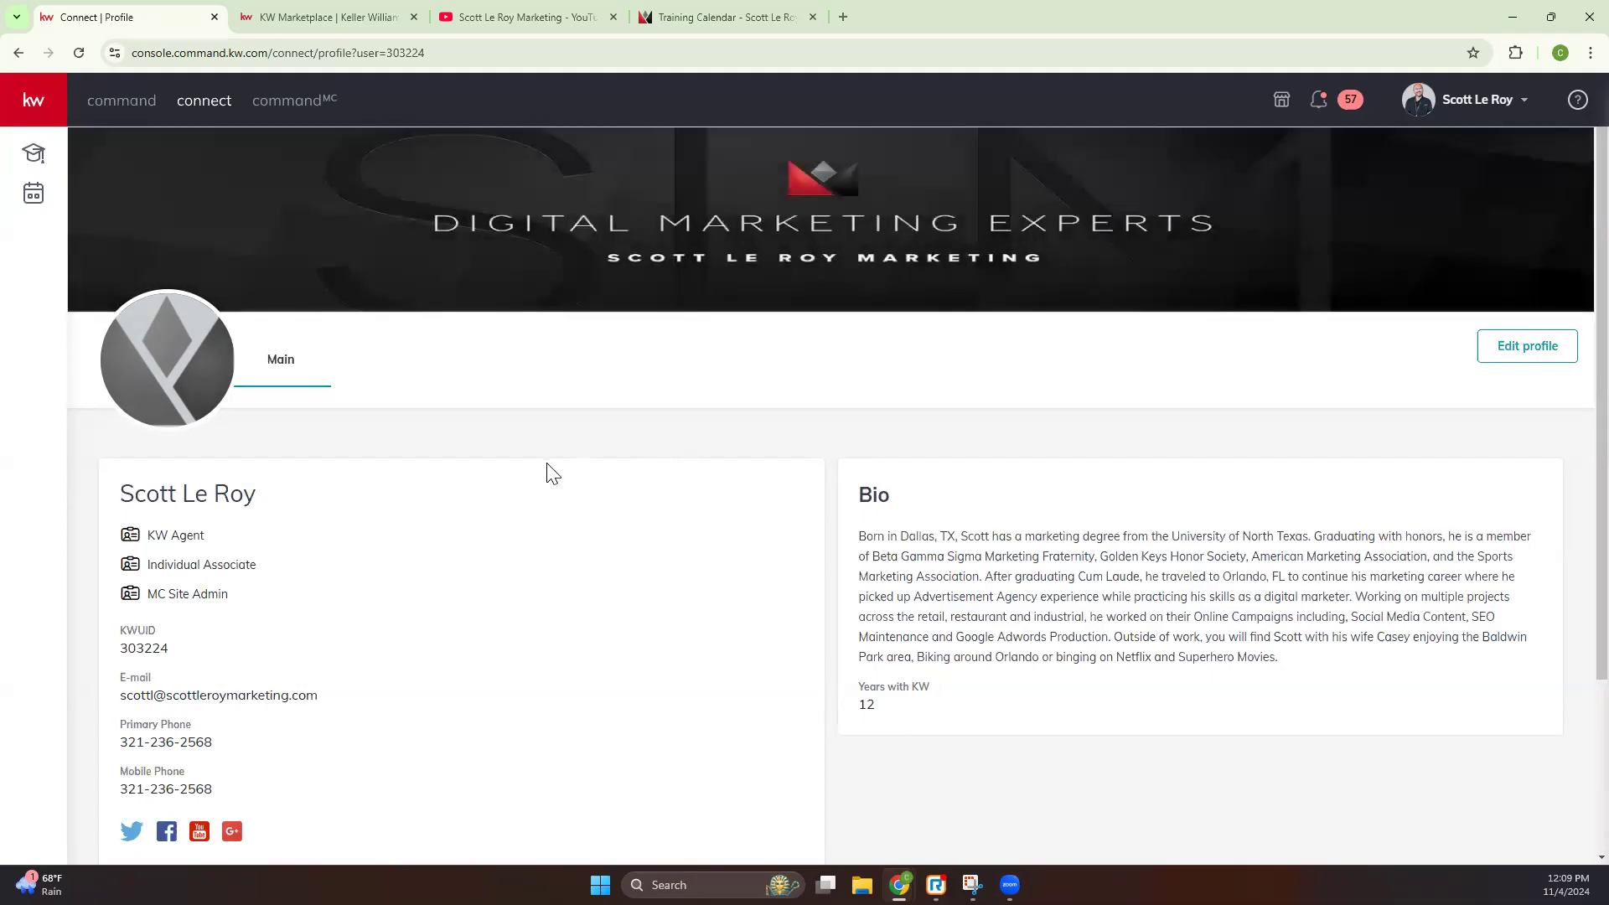
scroll(551, 471, down, 3)
scroll(578, 467, up, 3)
Step: Open the referrals profile for editing, review its social links, referral network and display options, and close it without saving
click(1505, 339)
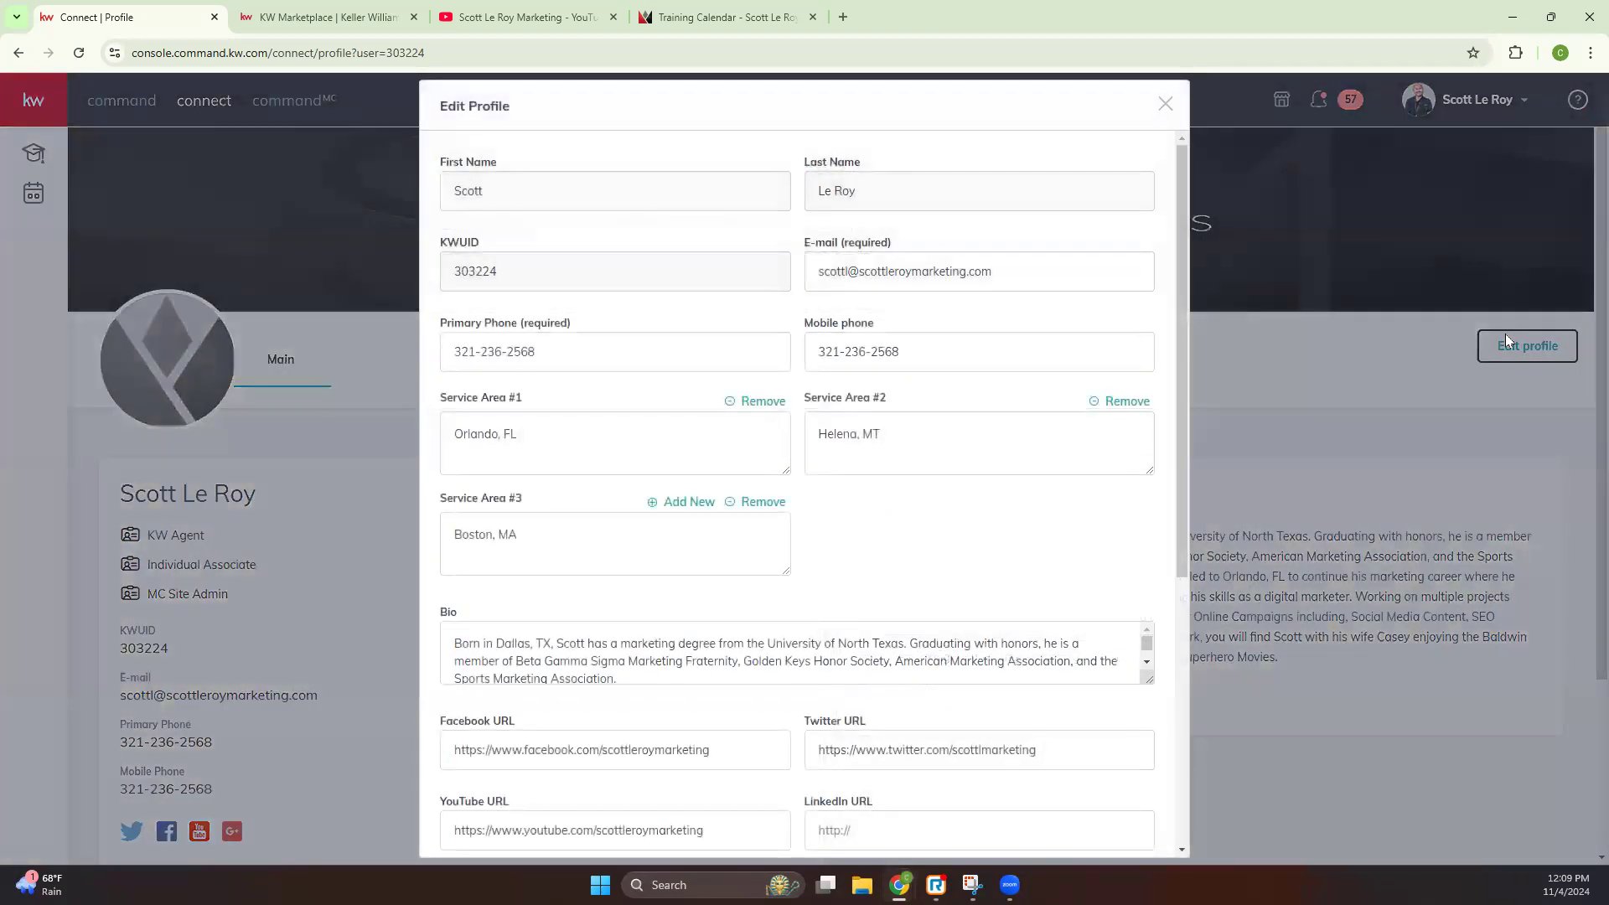
scroll(498, 362, down, 5)
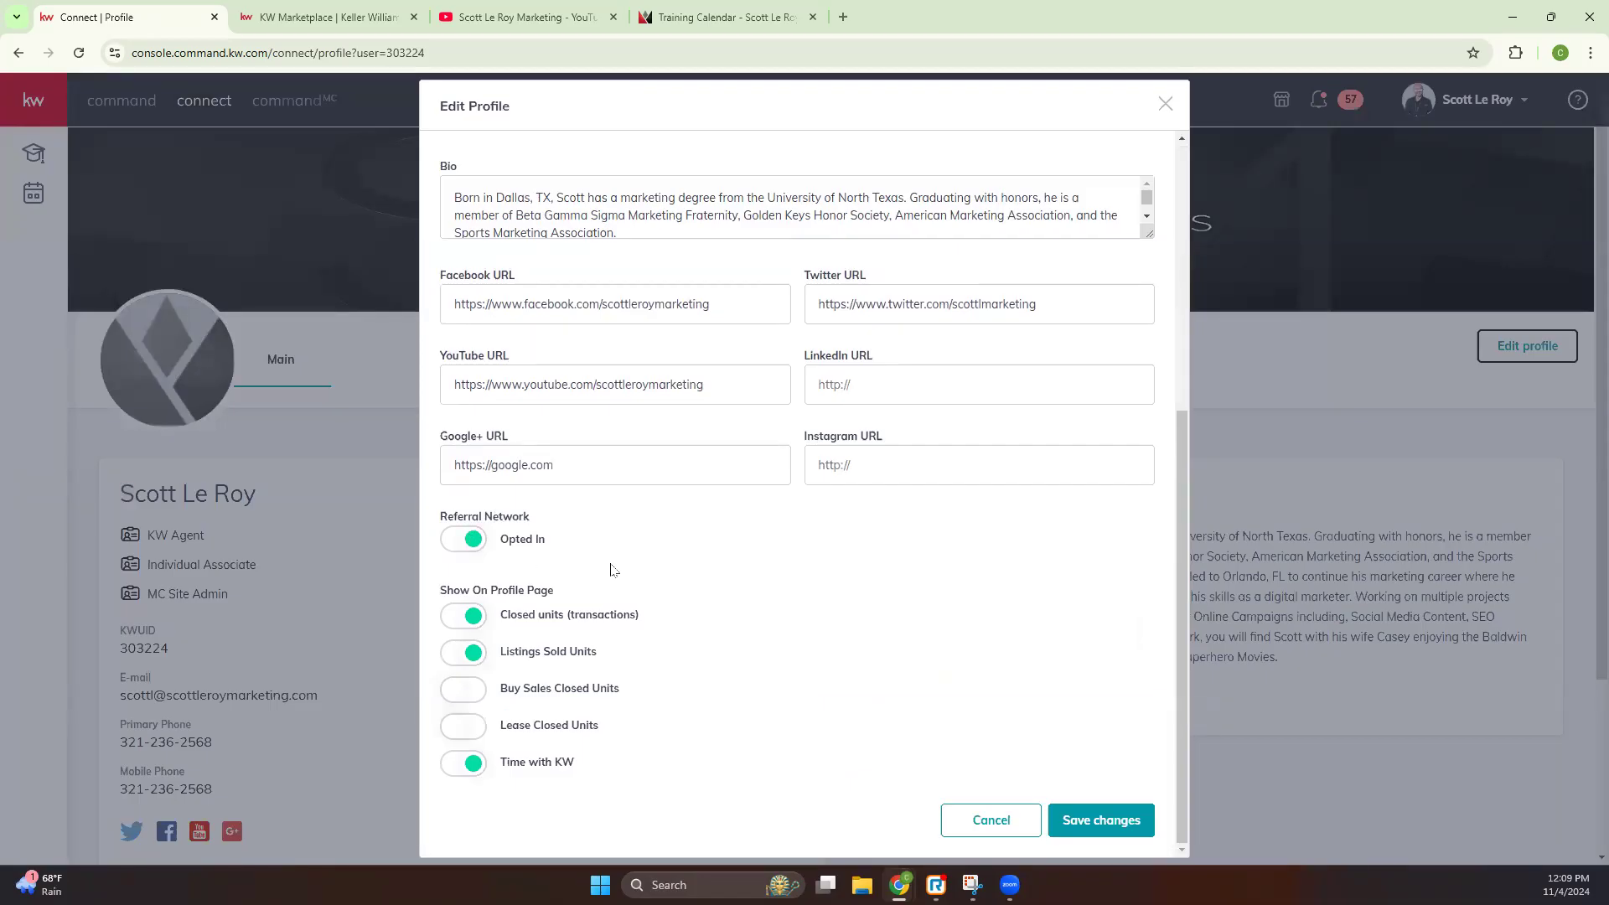
click(1017, 817)
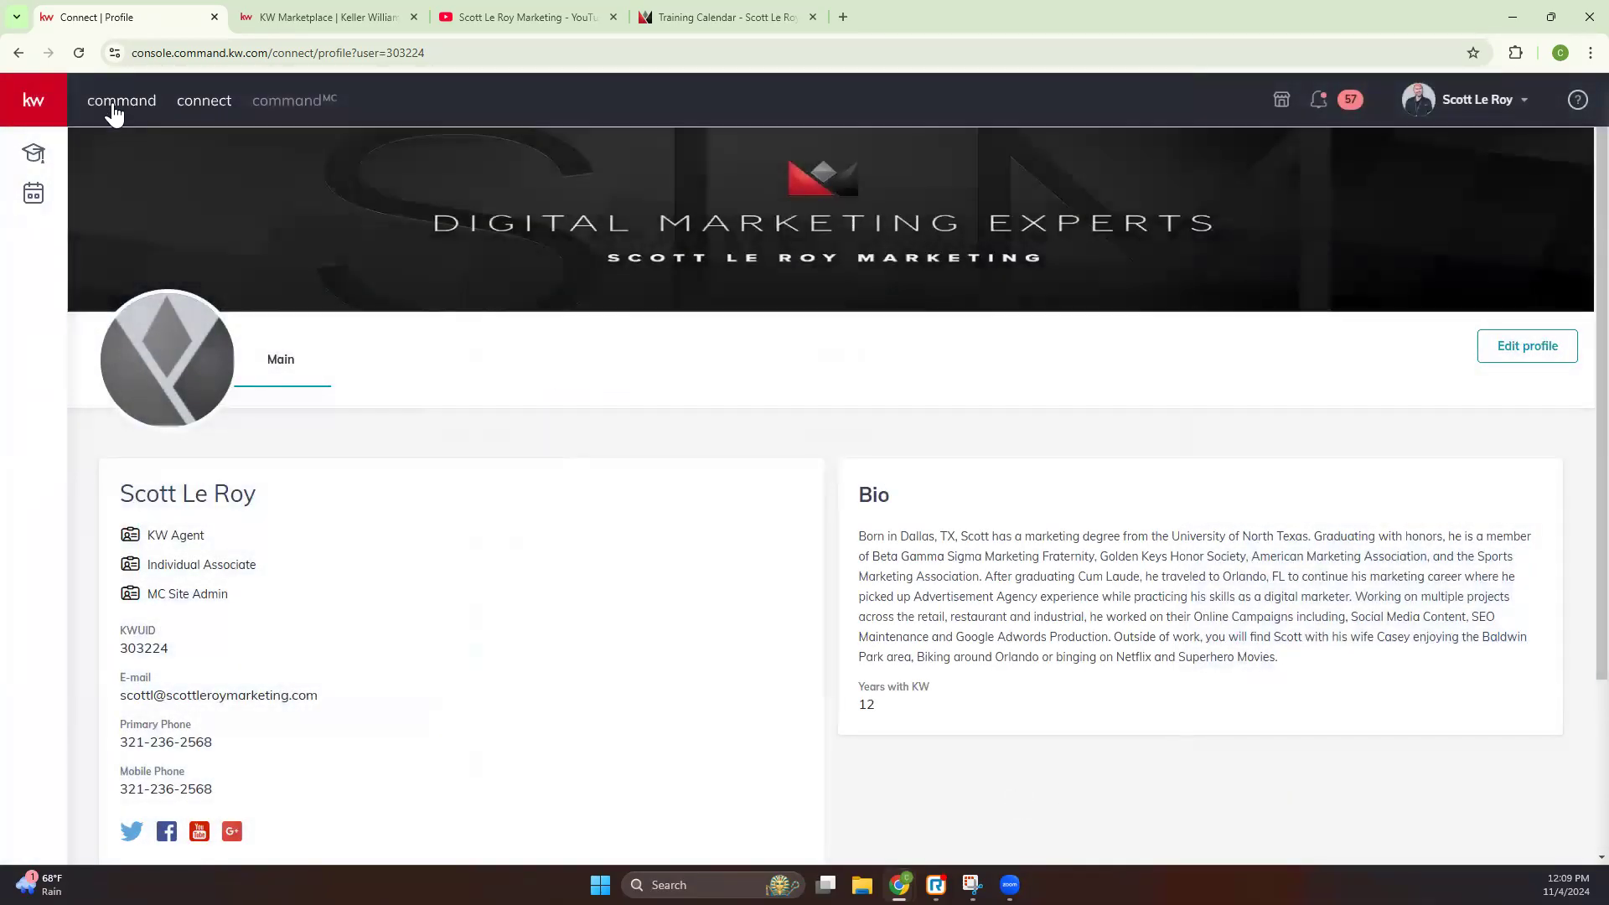
Step: Go back to the Command dashboard and open My Profile with the public-facing information
click(117, 102)
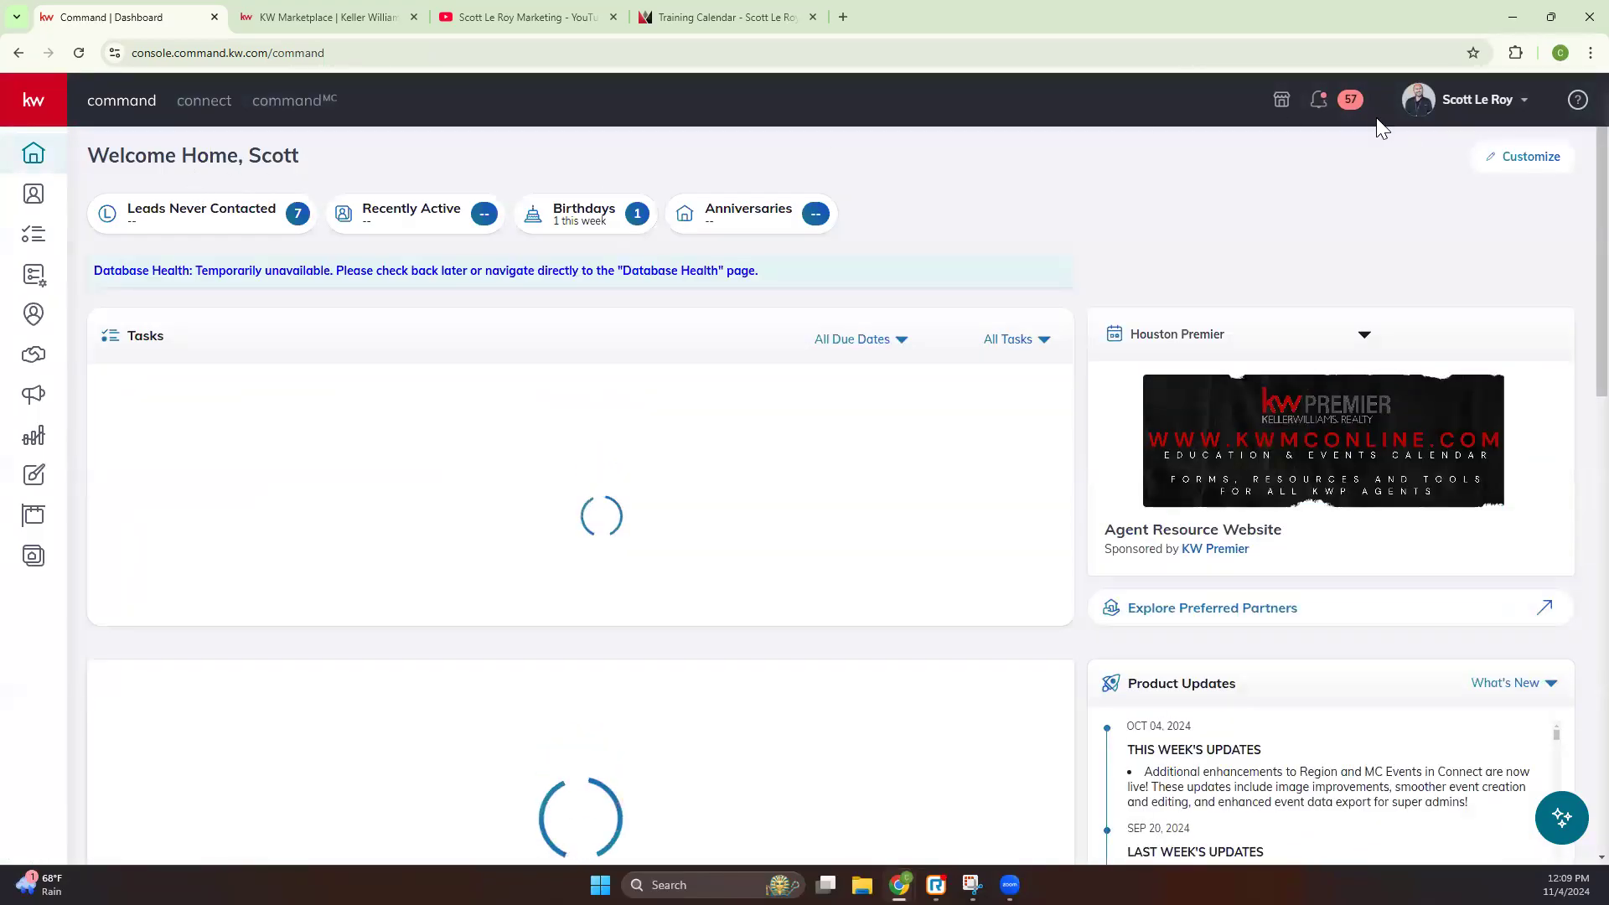
click(1521, 102)
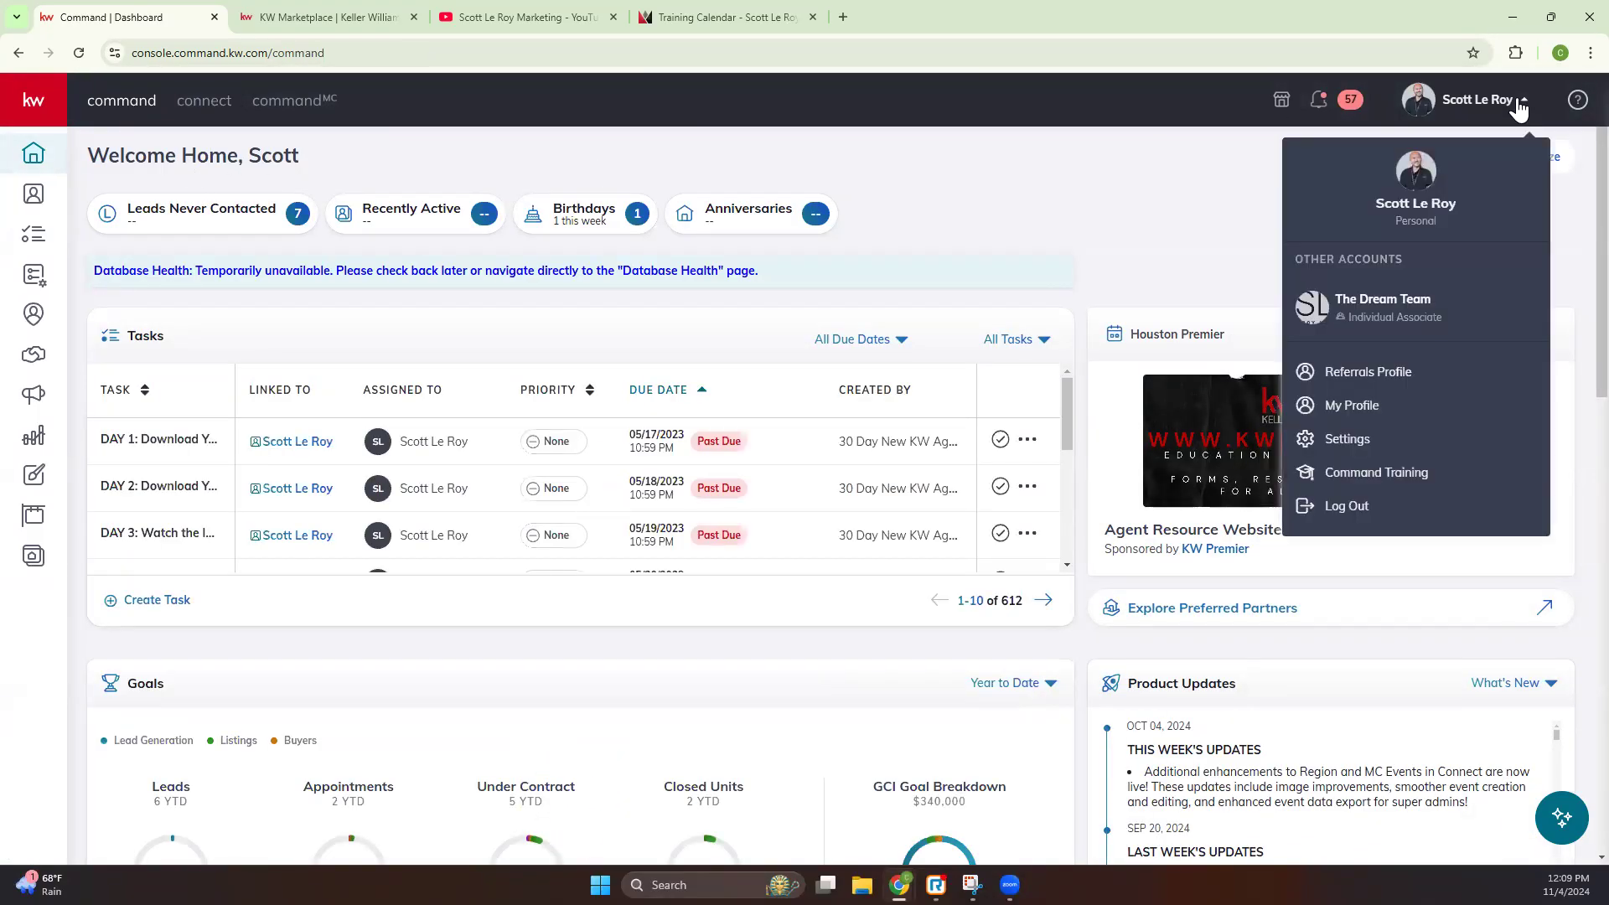
click(1351, 409)
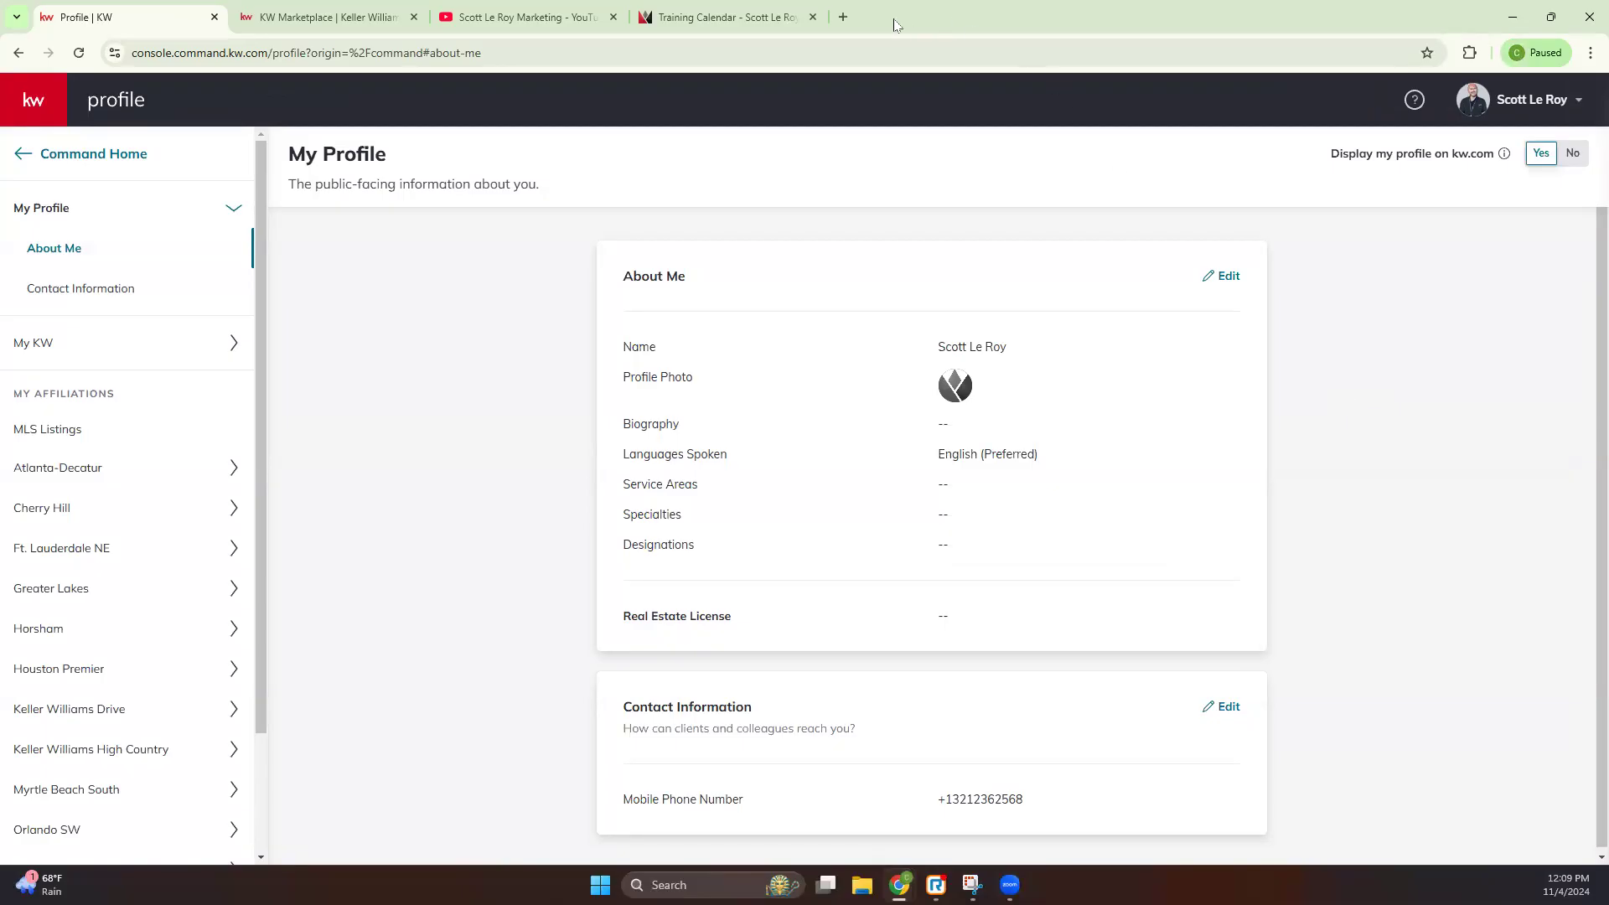
Step: Load the kw.com homepage in a new browser tab
click(842, 17)
text(kw.com)
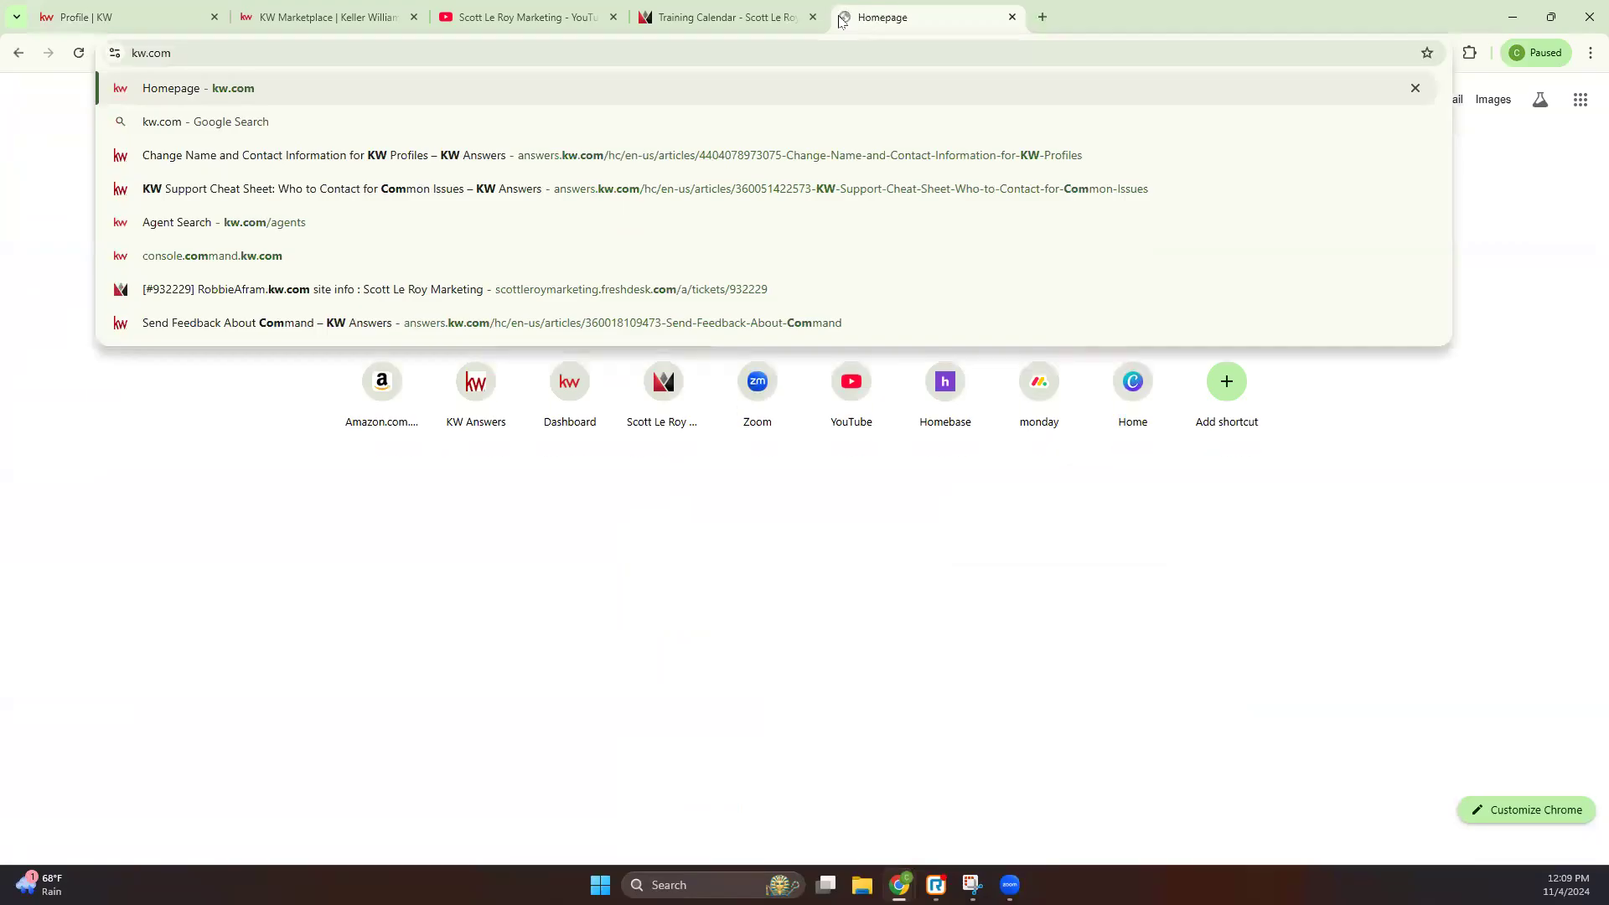
key(Return)
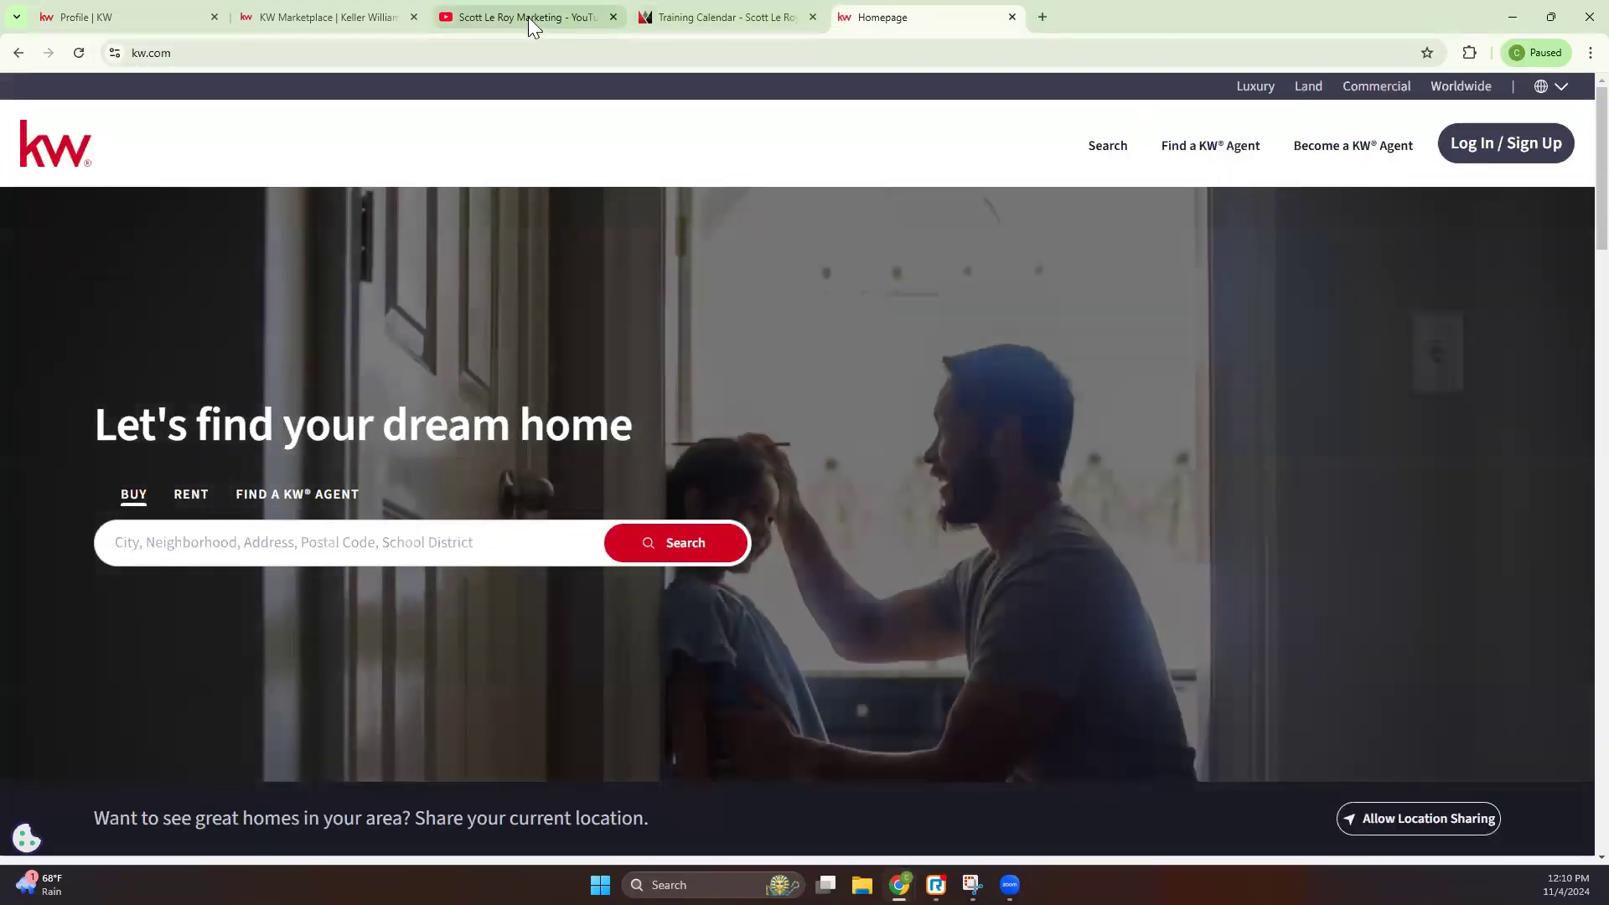
Step: Return to the My Profile page and examine the Real Estate License entry under About Me
click(149, 17)
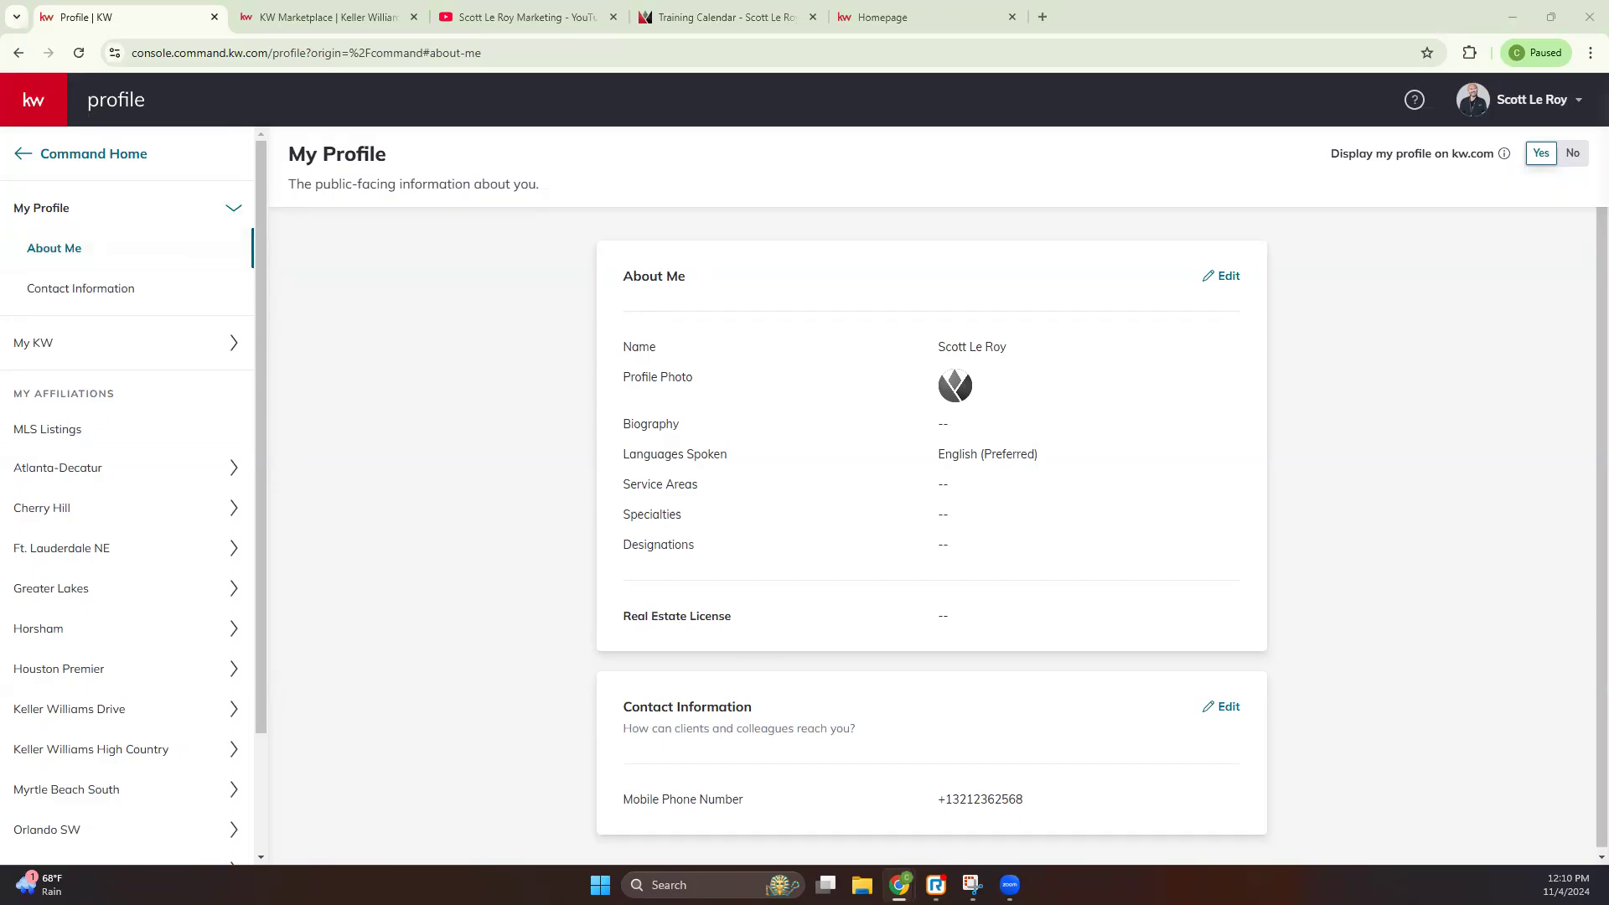
drag(620, 617, 965, 624)
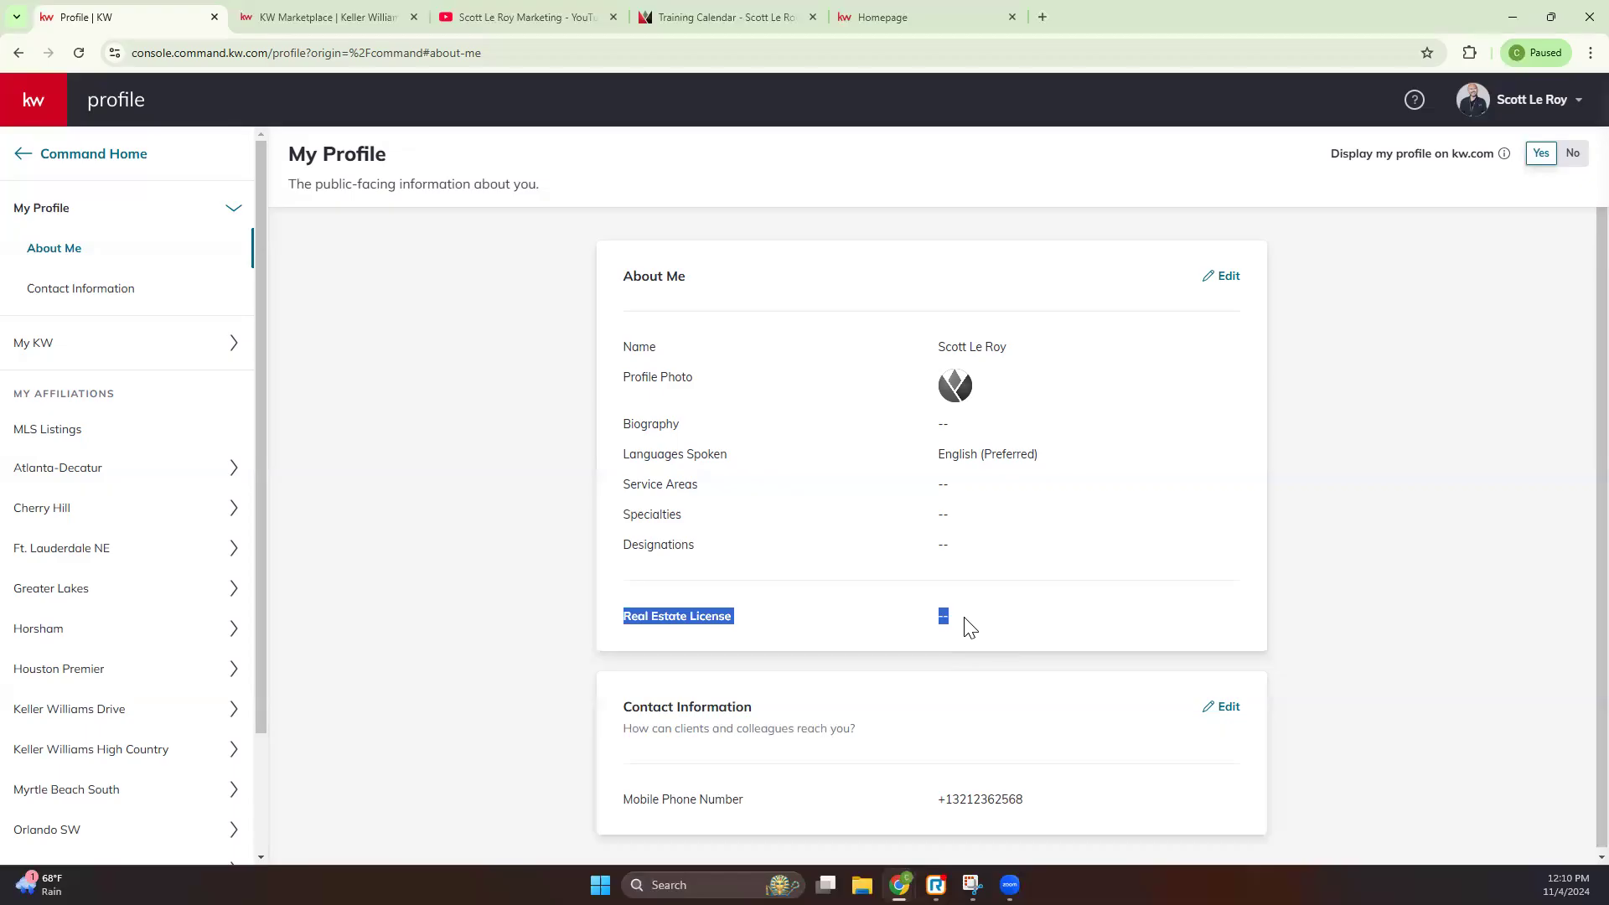
click(509, 578)
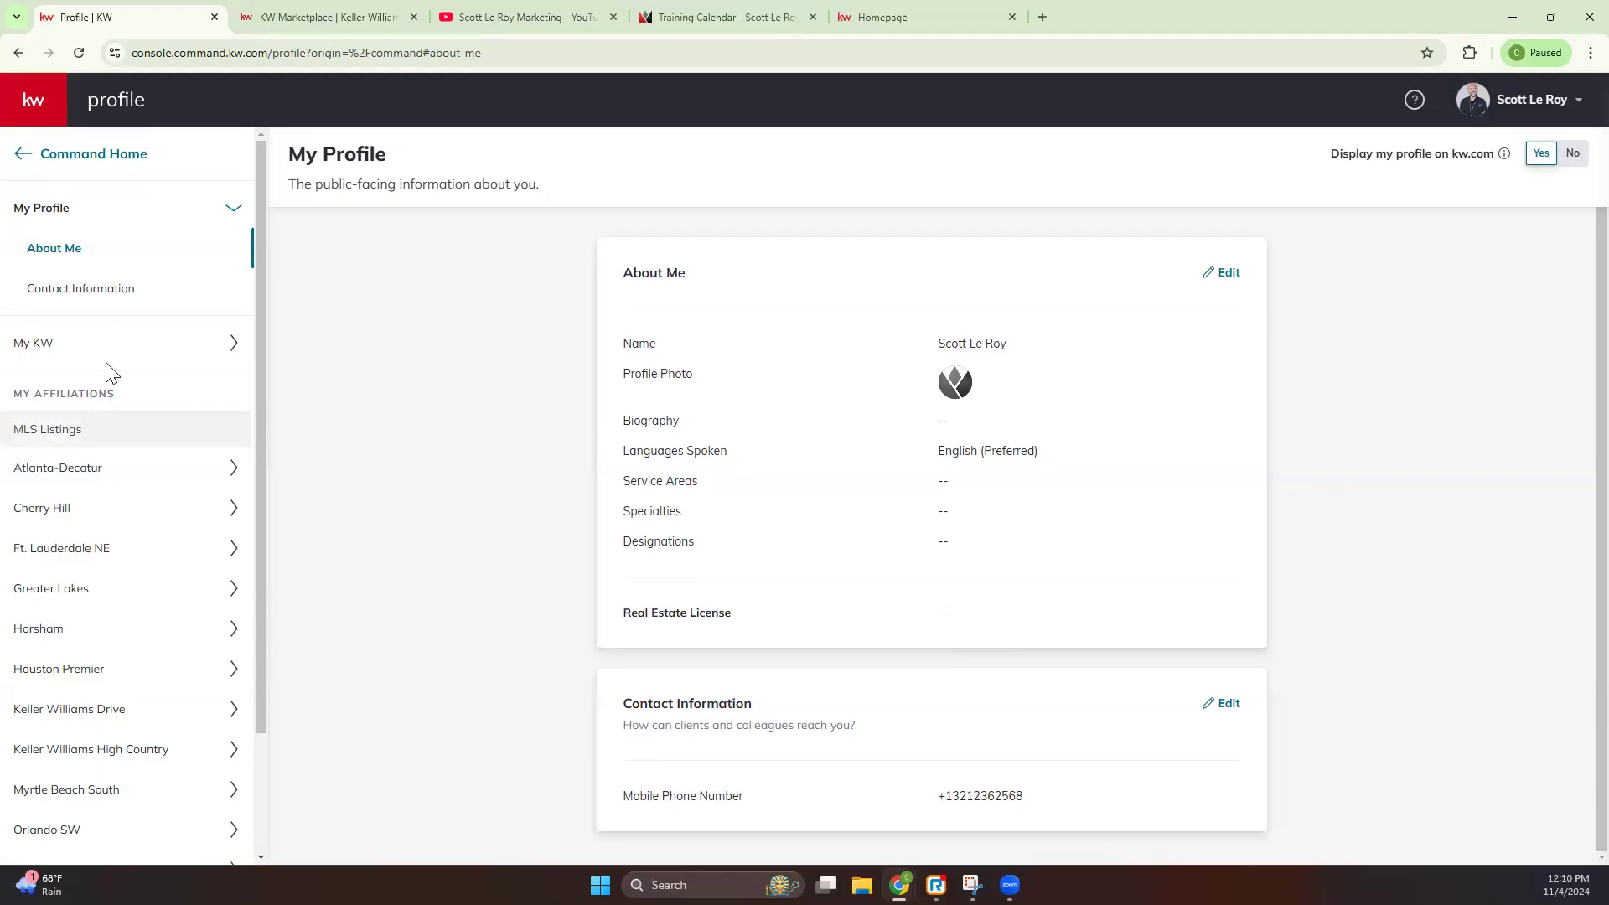
Step: View the My KW sections and the role listed for the Atlanta-Decatur affiliation, and return to the profile's Contact Information
click(89, 345)
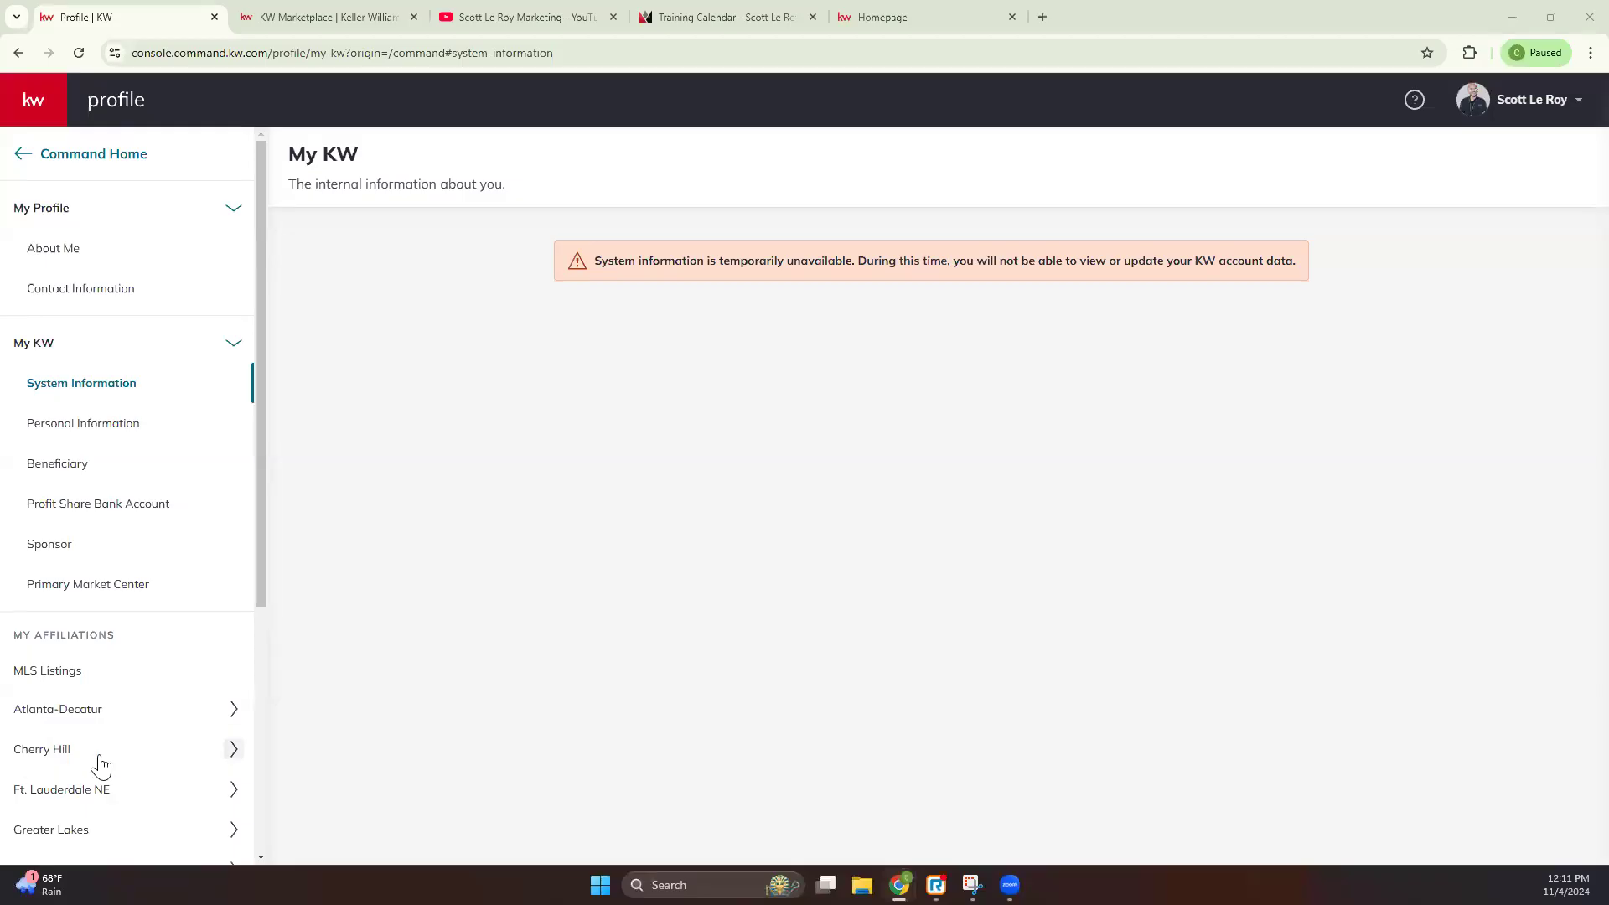
click(76, 714)
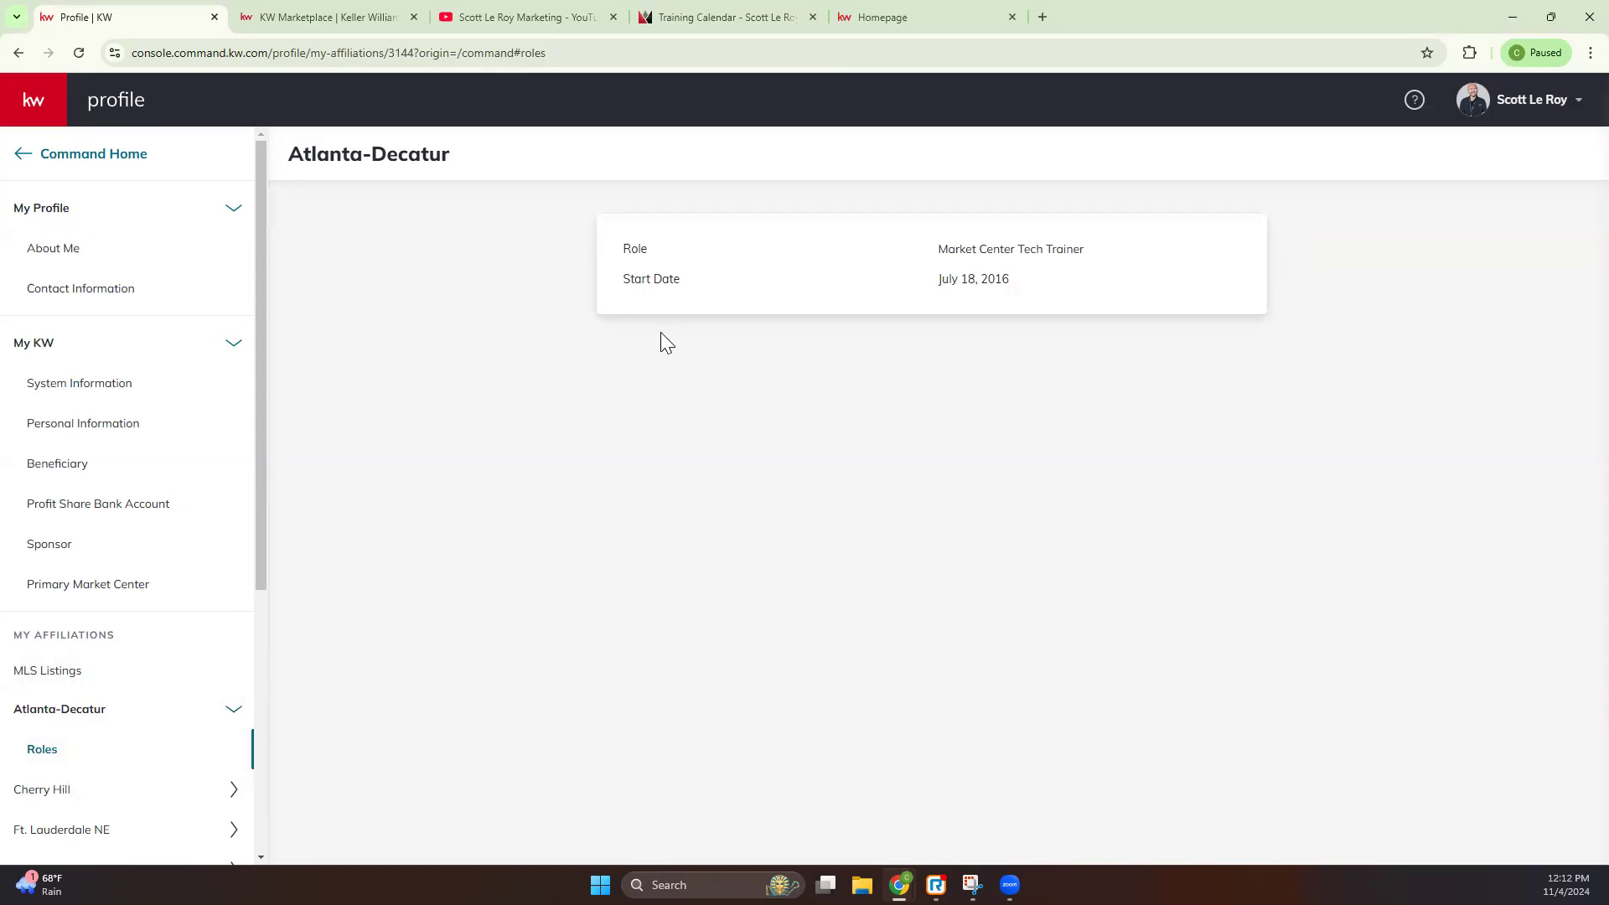
drag(1031, 251, 1132, 258)
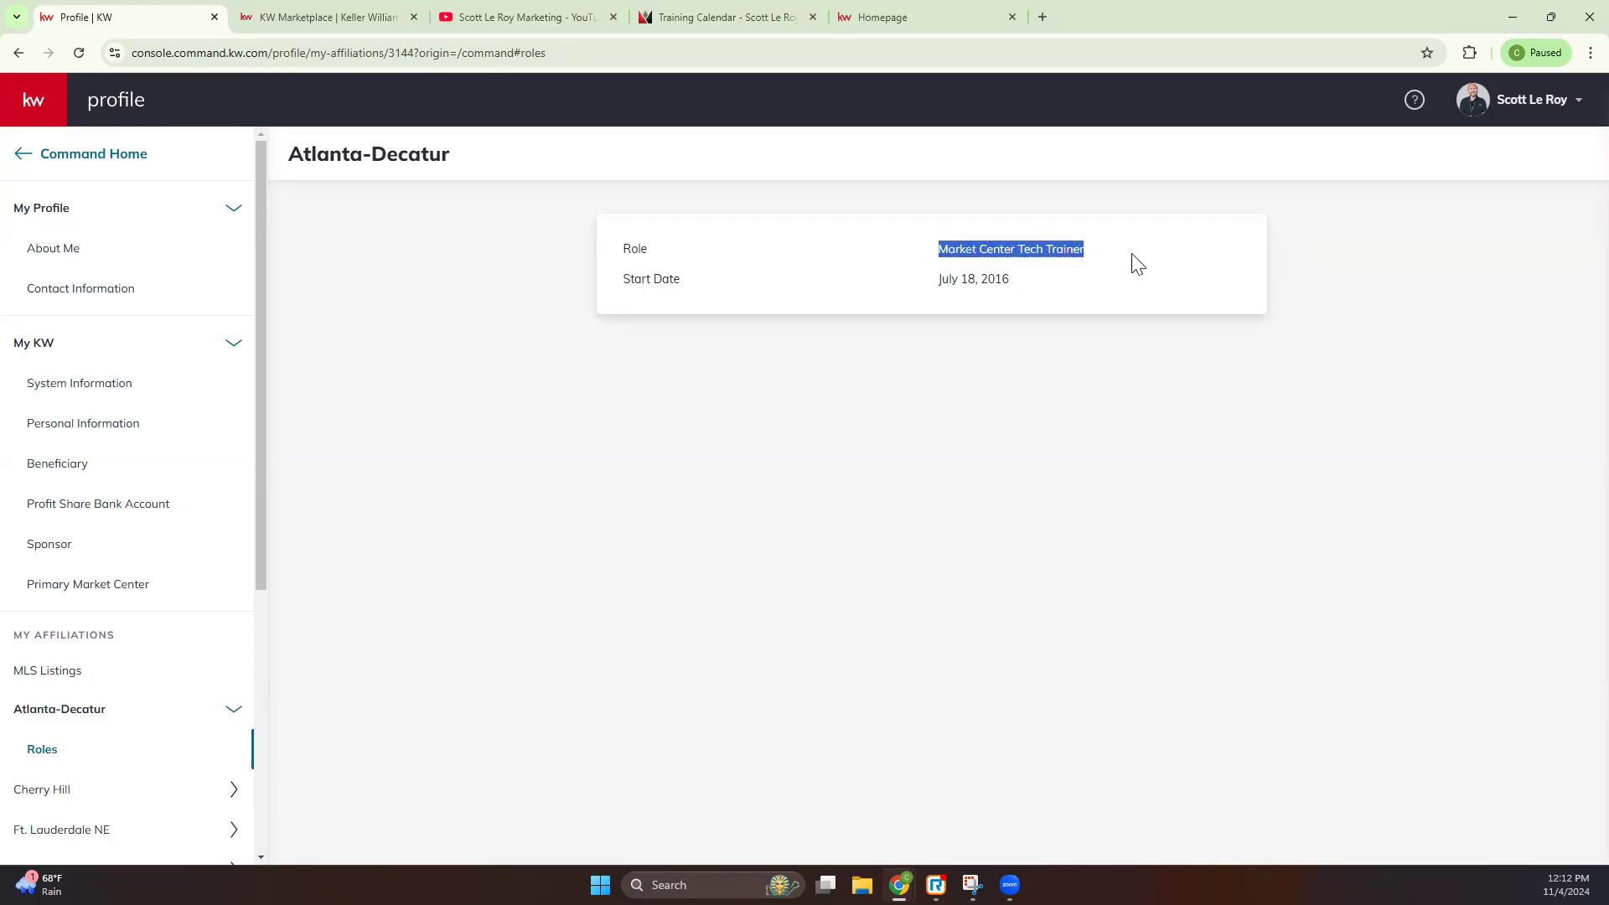
click(119, 293)
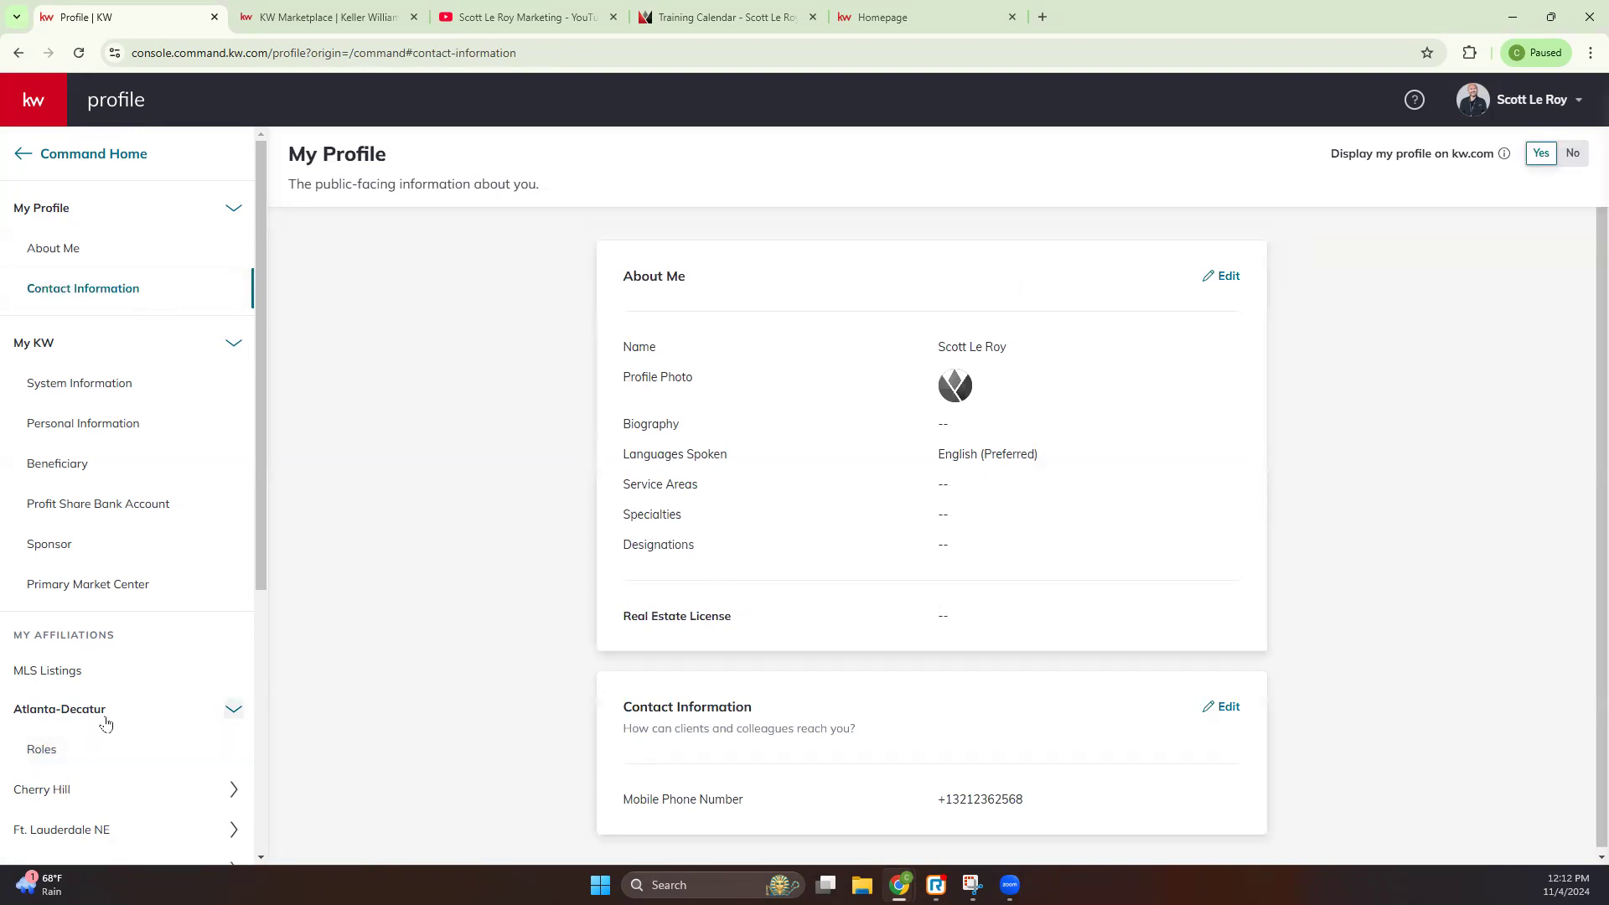
Step: Return to the Command dashboard, open the account's Settings and review the connected applications
click(29, 148)
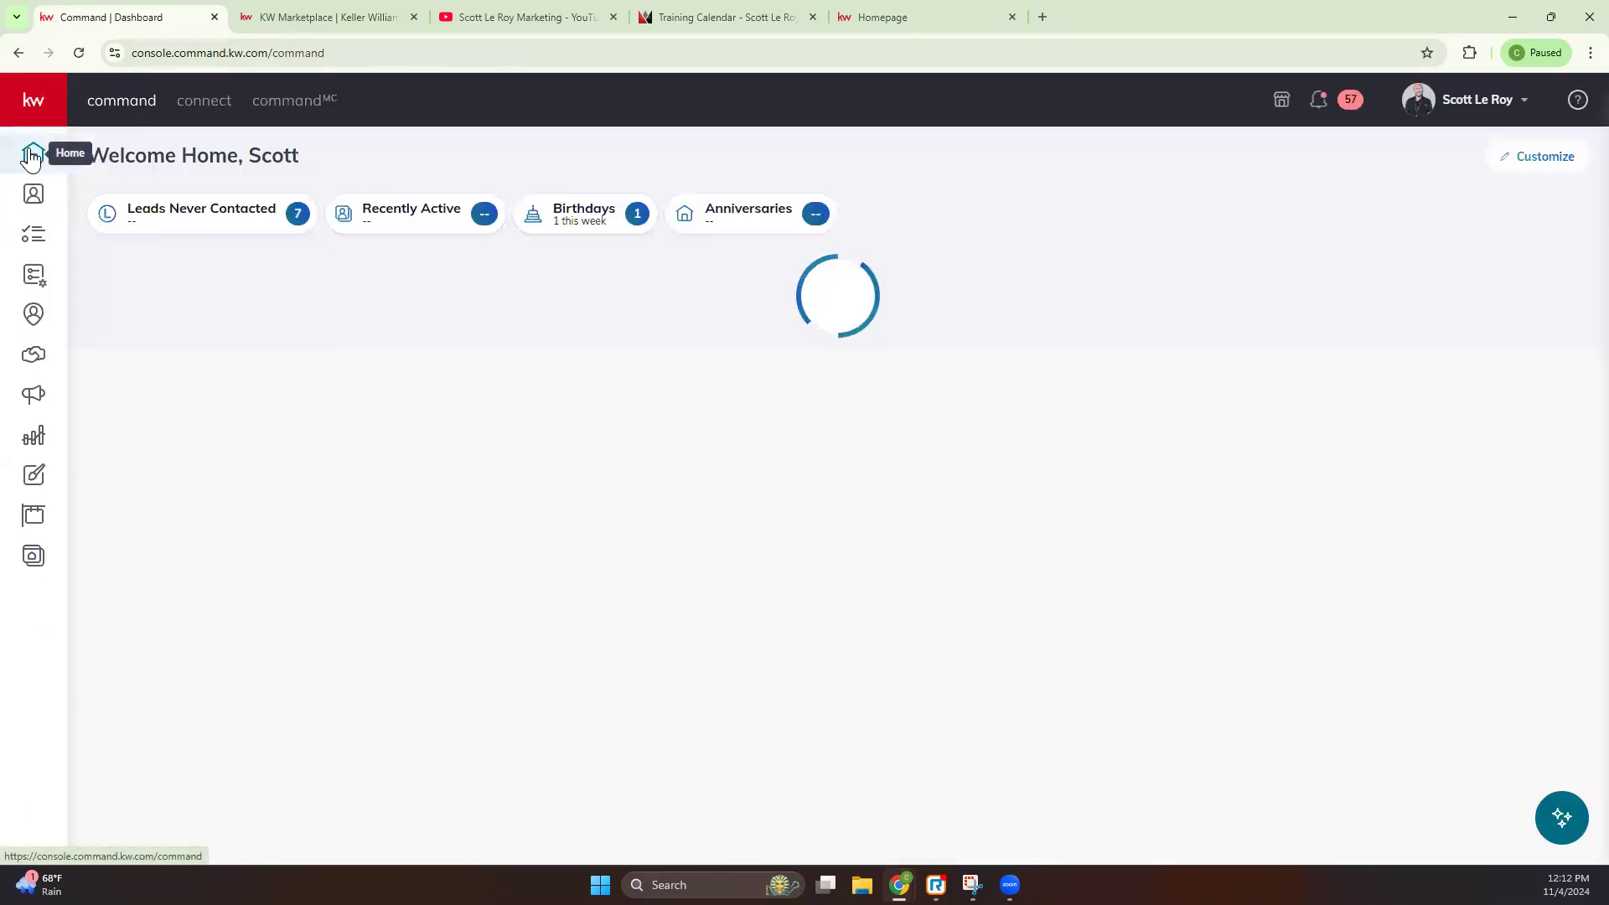
click(1466, 101)
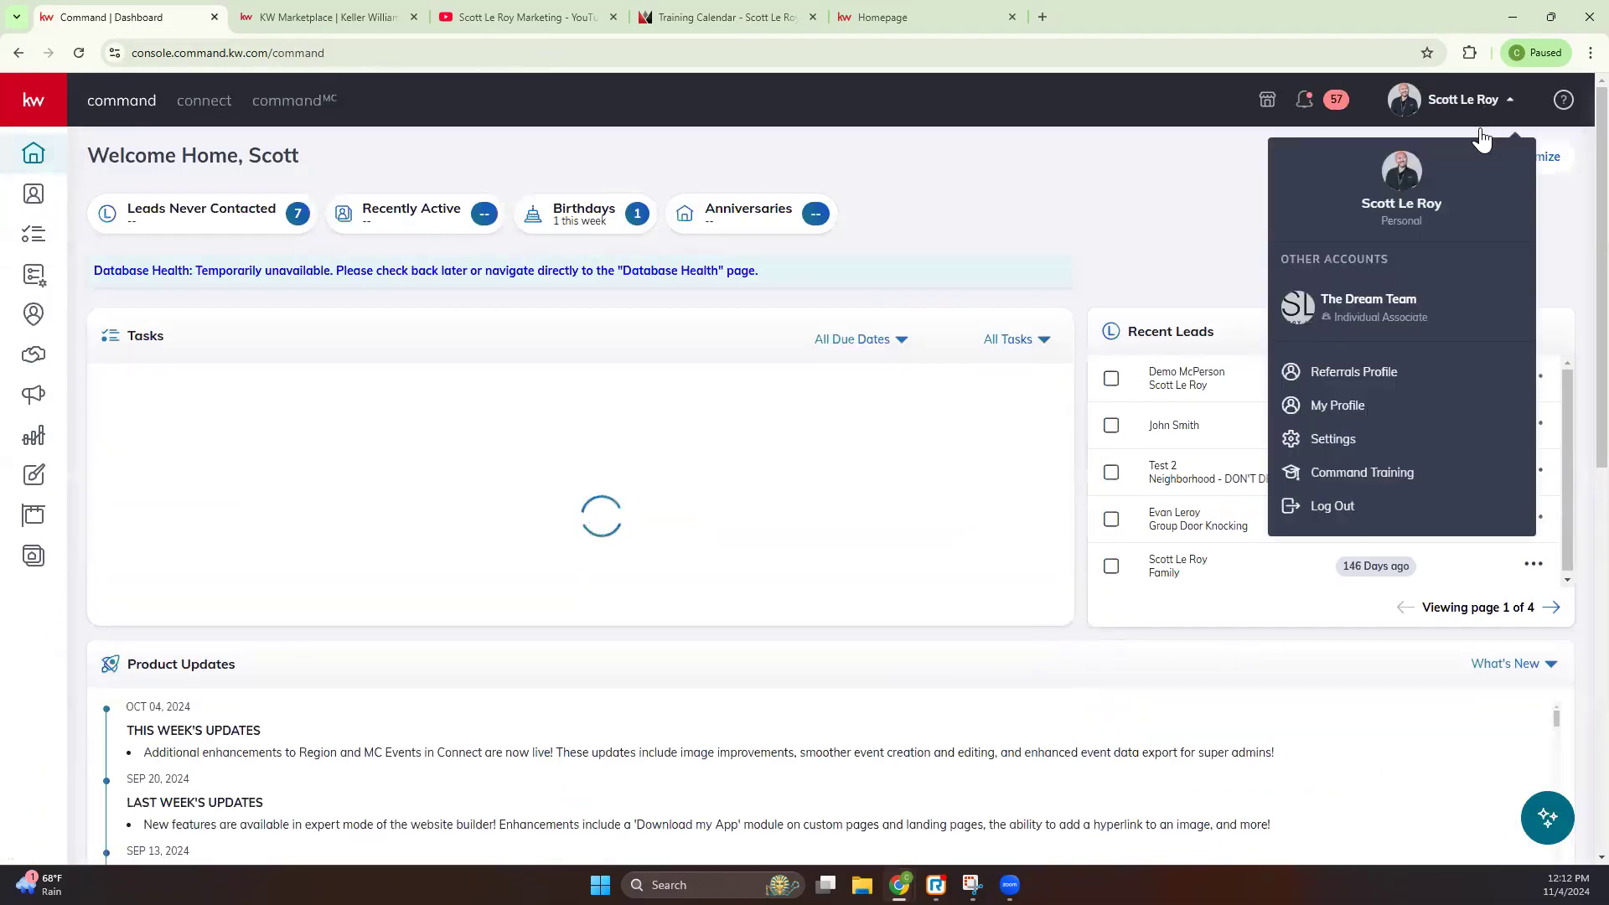
click(1322, 443)
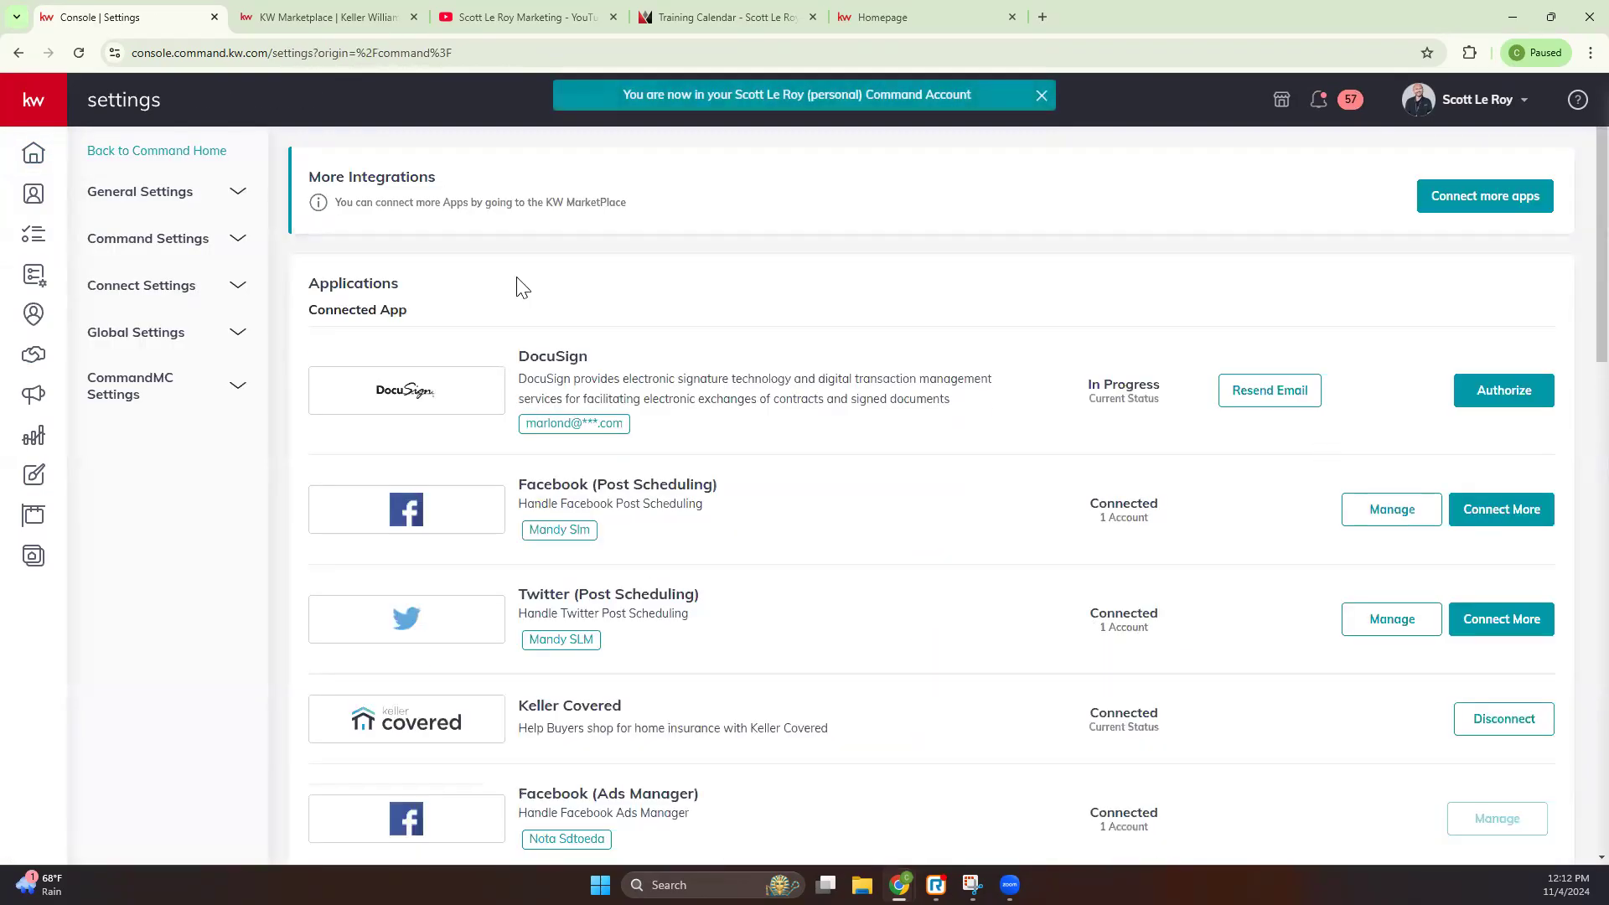
scroll(569, 455, down, 1)
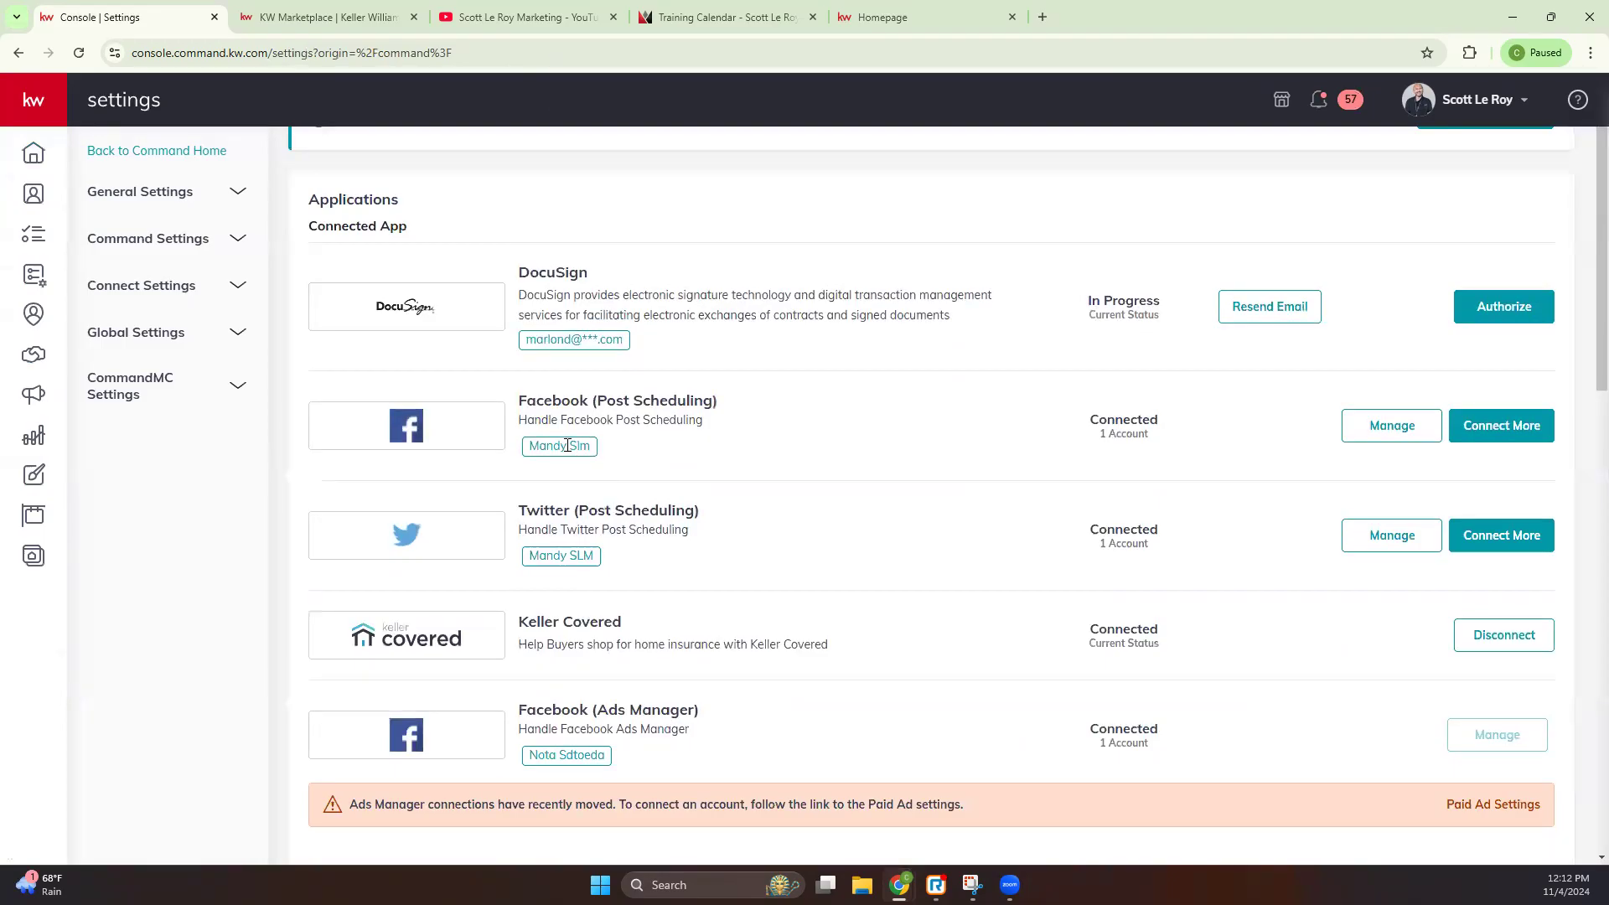
scroll(567, 445, up, 1)
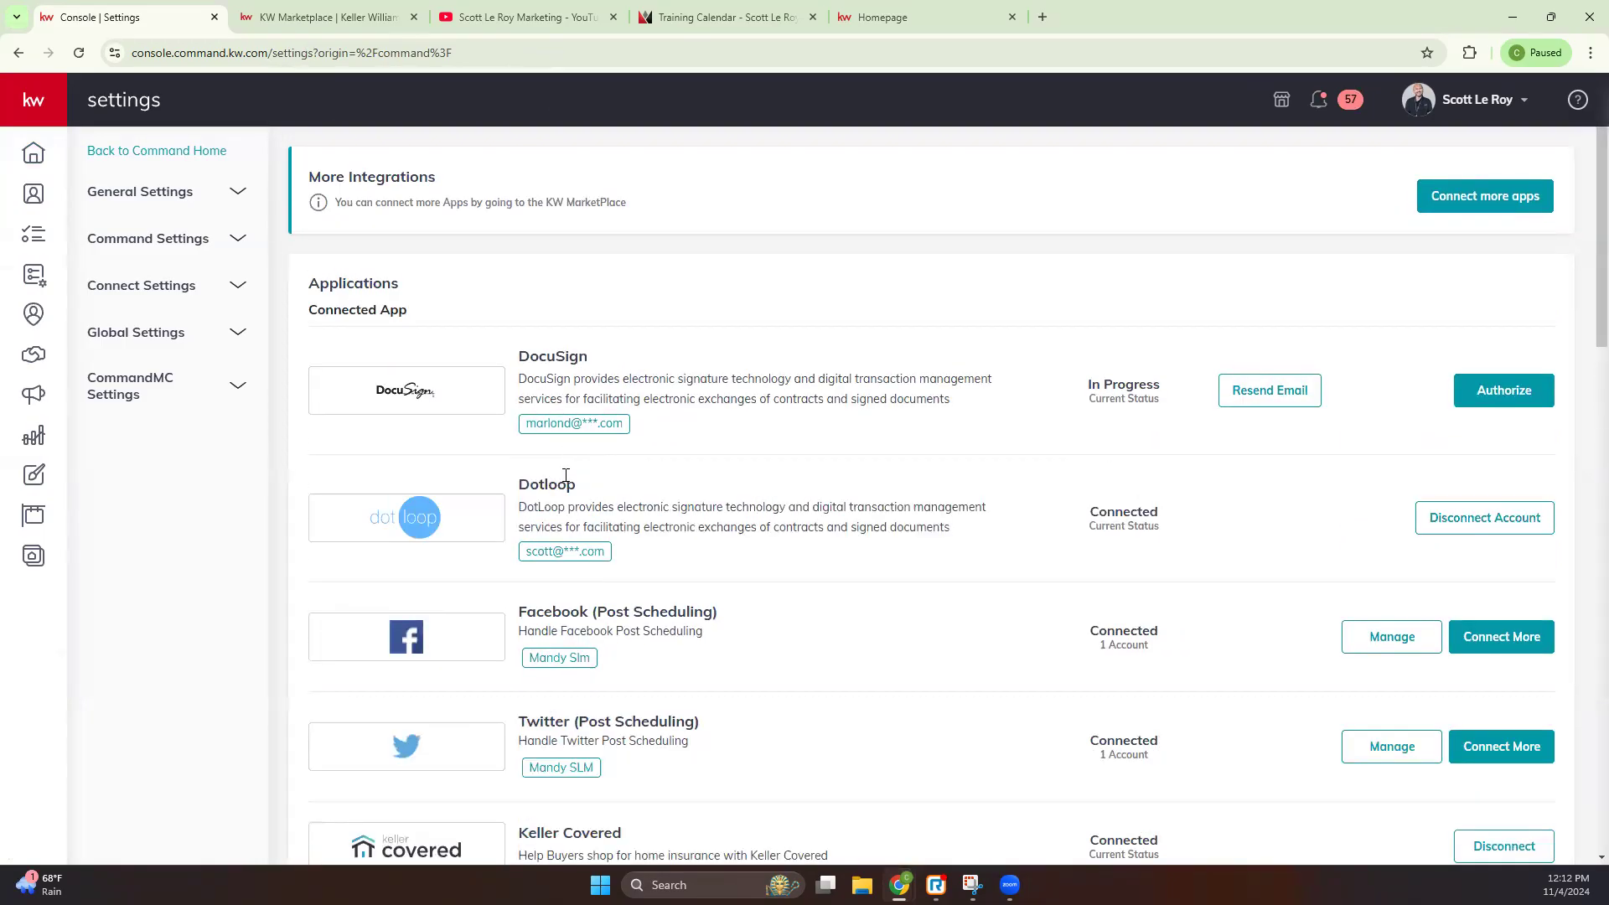
scroll(566, 475, down, 1)
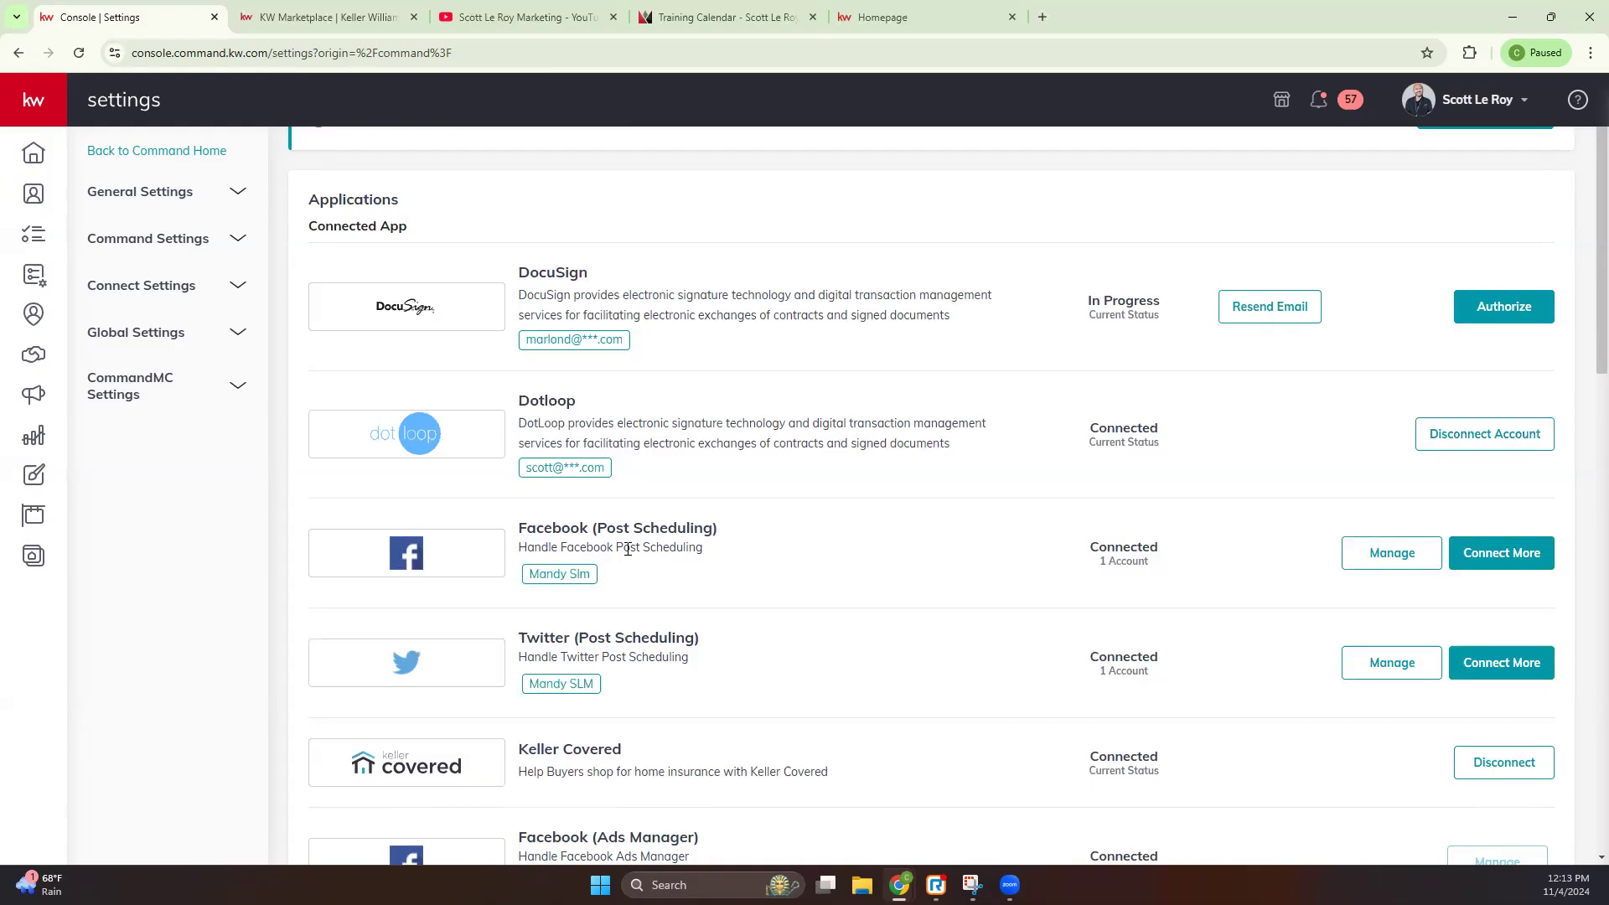
scroll(627, 549, down, 1)
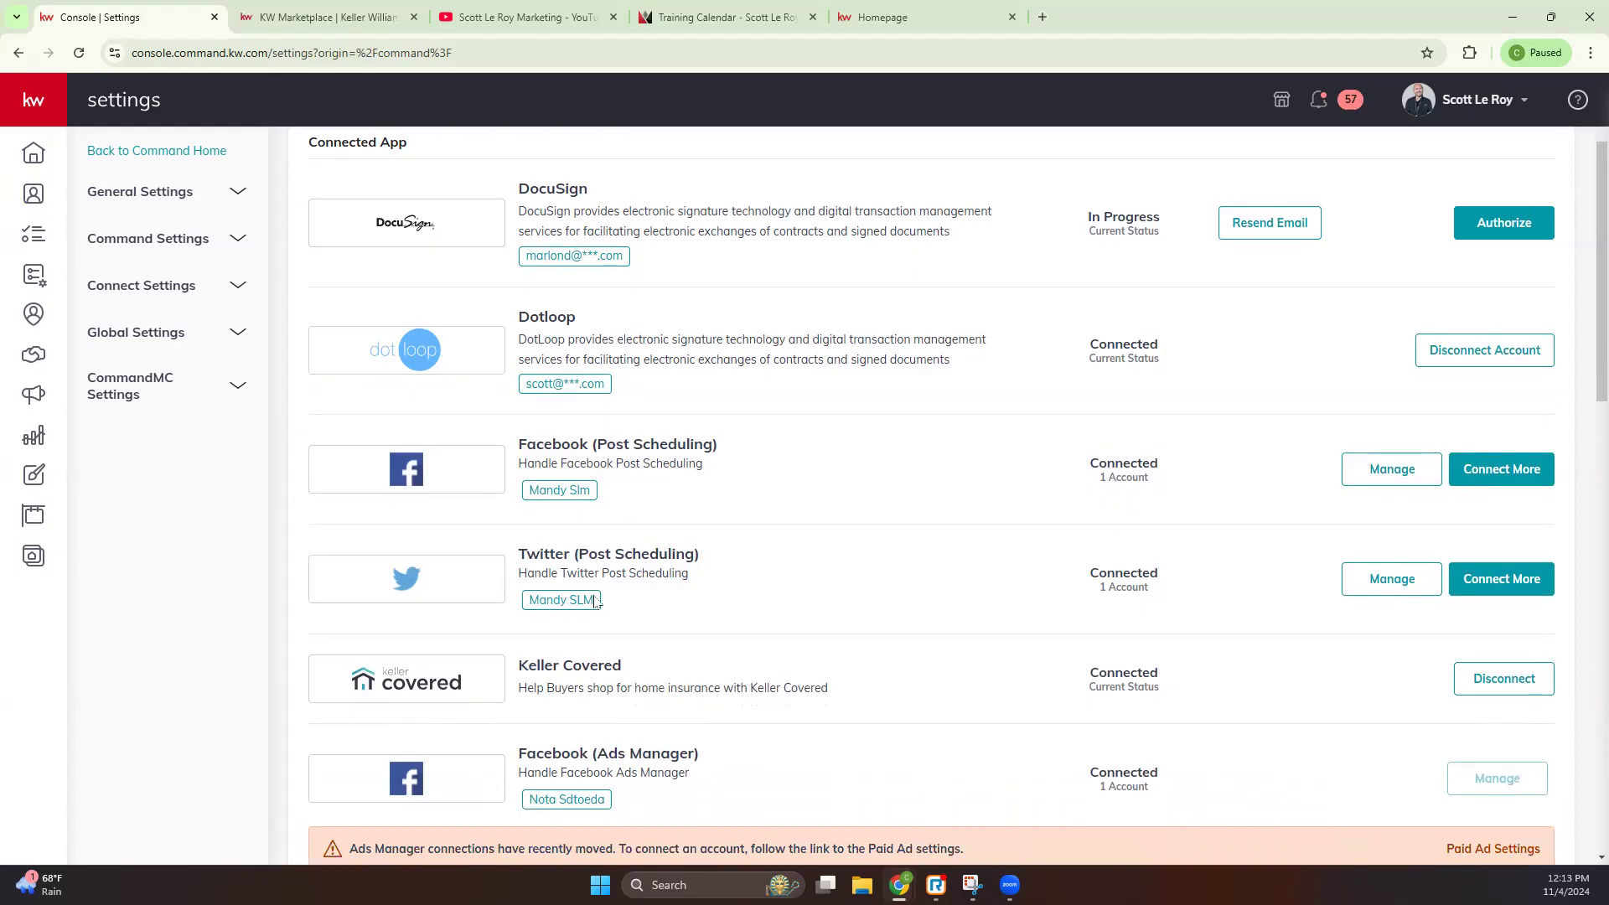
scroll(679, 560, down, 2)
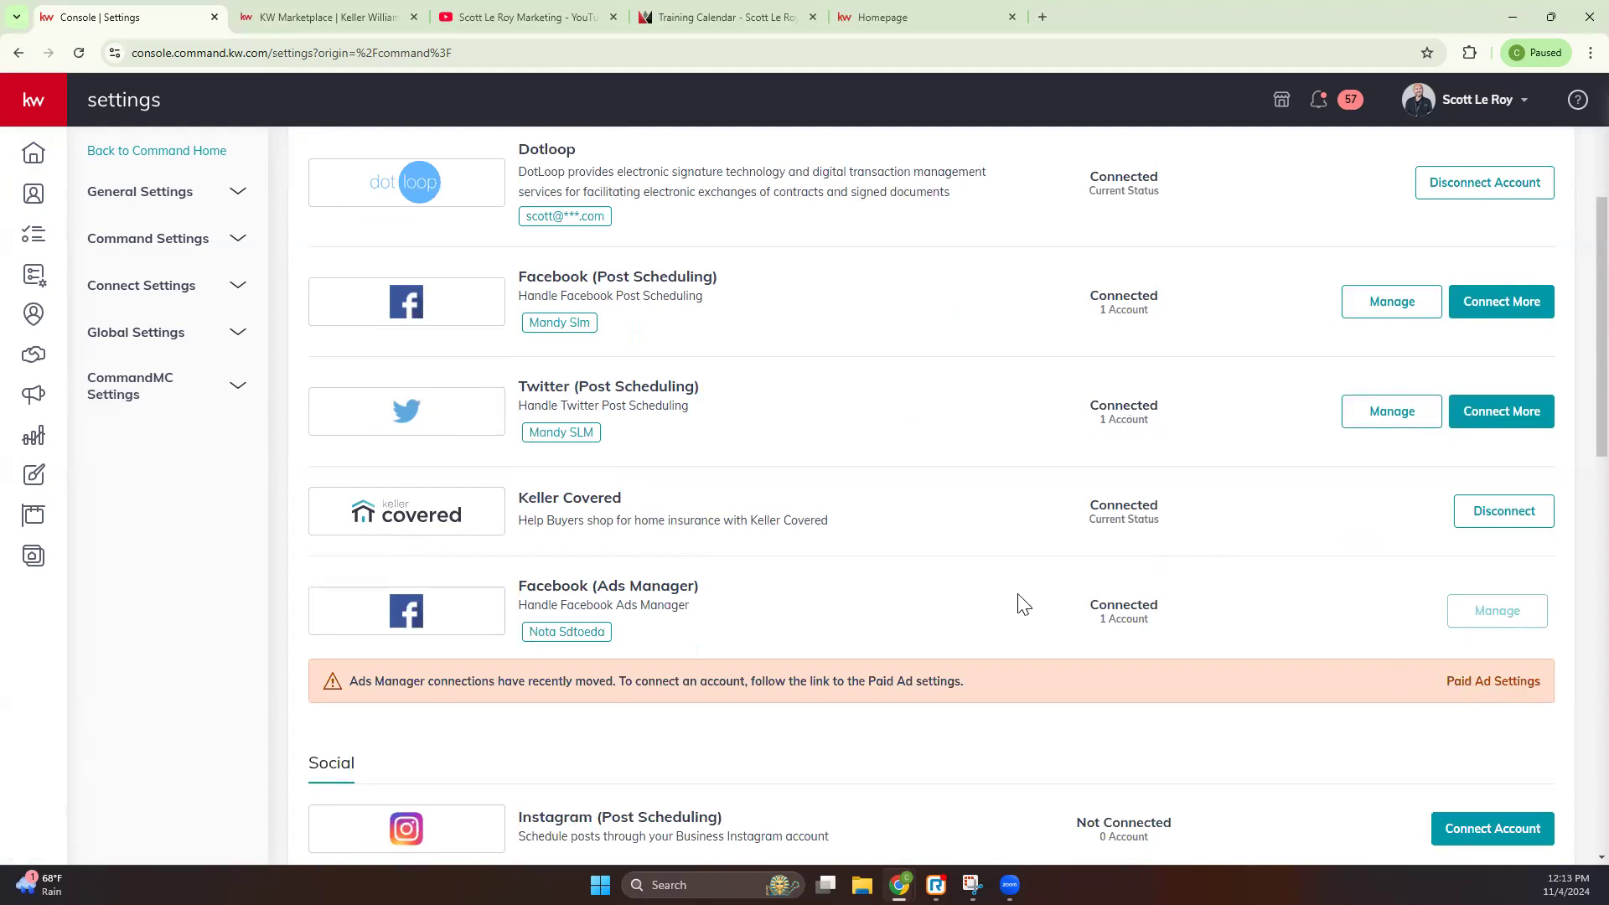
Step: Review the social and productivity integrations that can be connected, including Instagram, Google Calendar, Gmail and Office 365
scroll(1017, 594, down, 3)
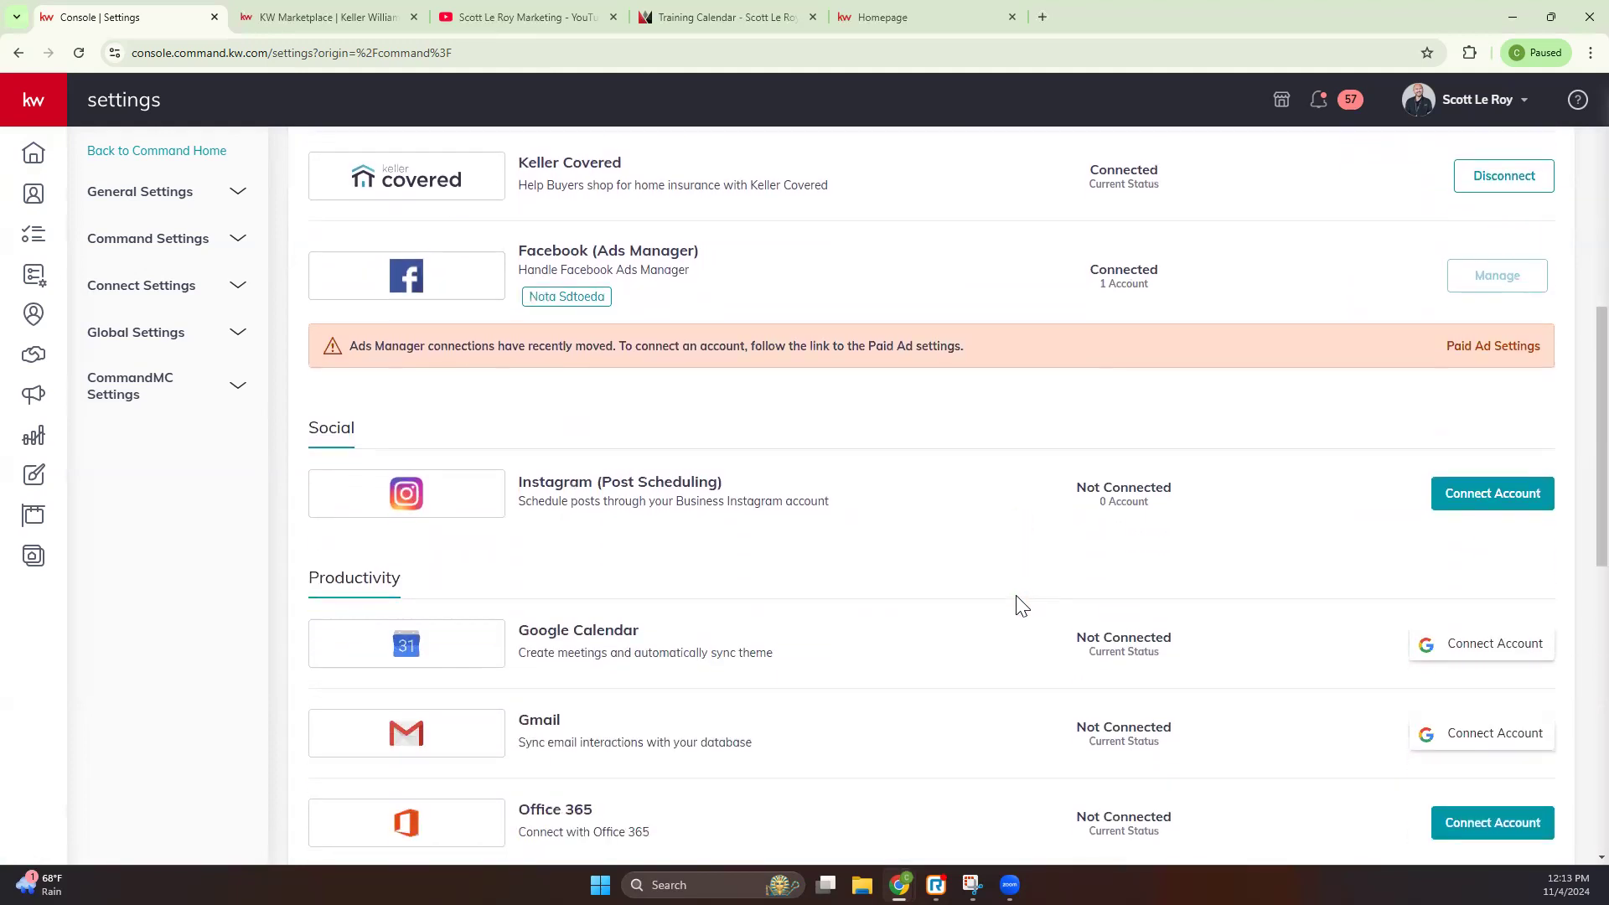
scroll(1003, 593, down, 1)
drag(523, 399, 731, 407)
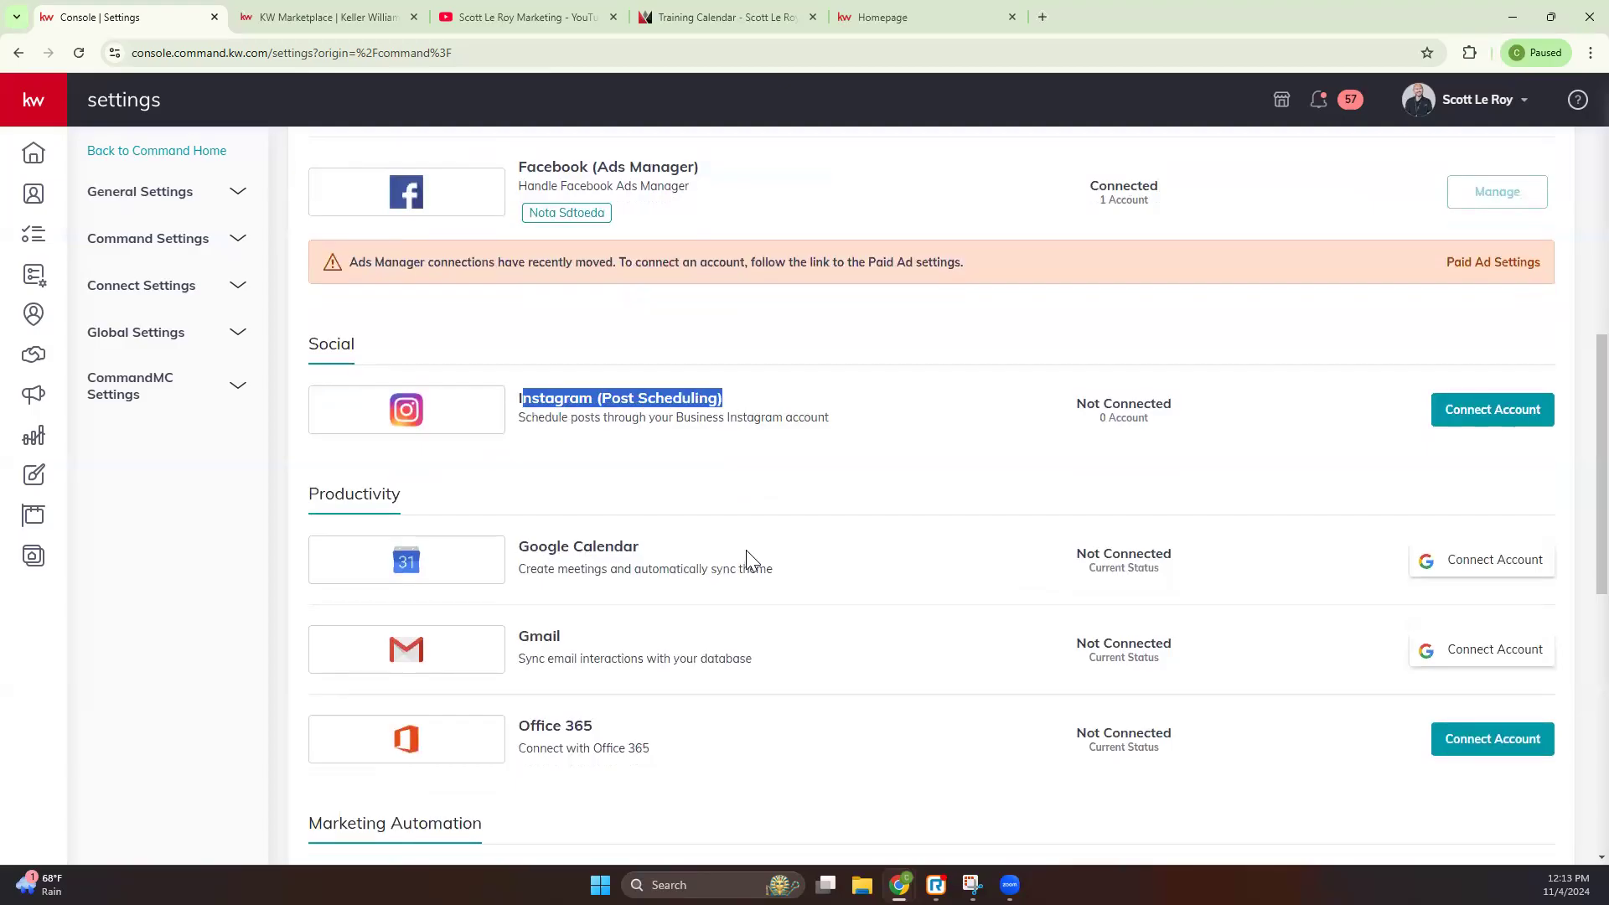
click(745, 469)
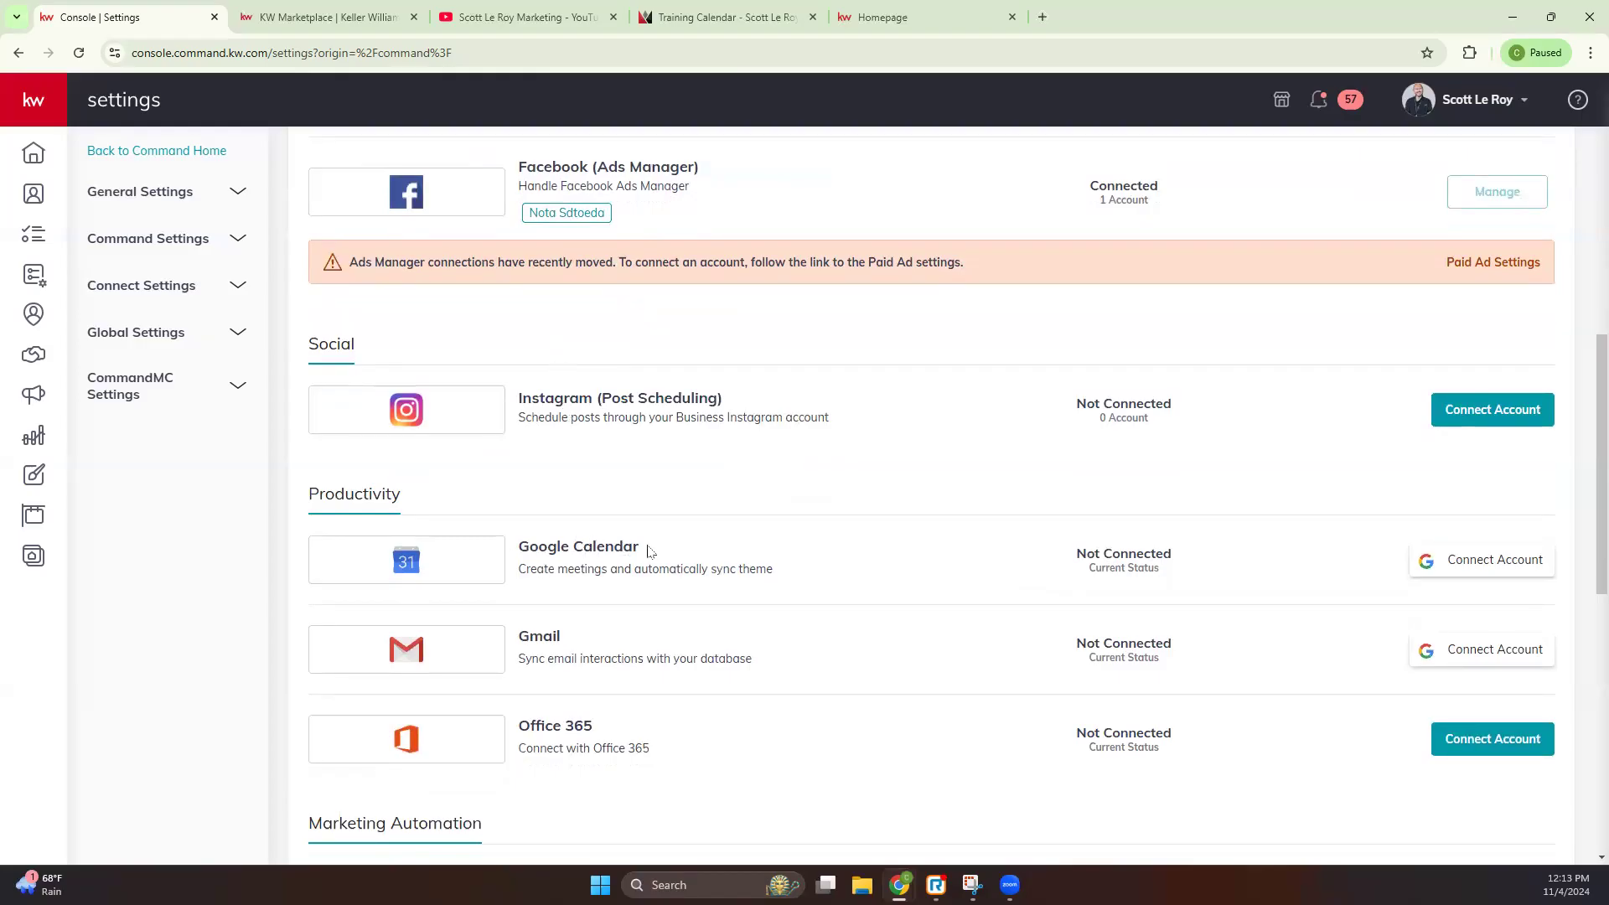
scroll(648, 550, down, 1)
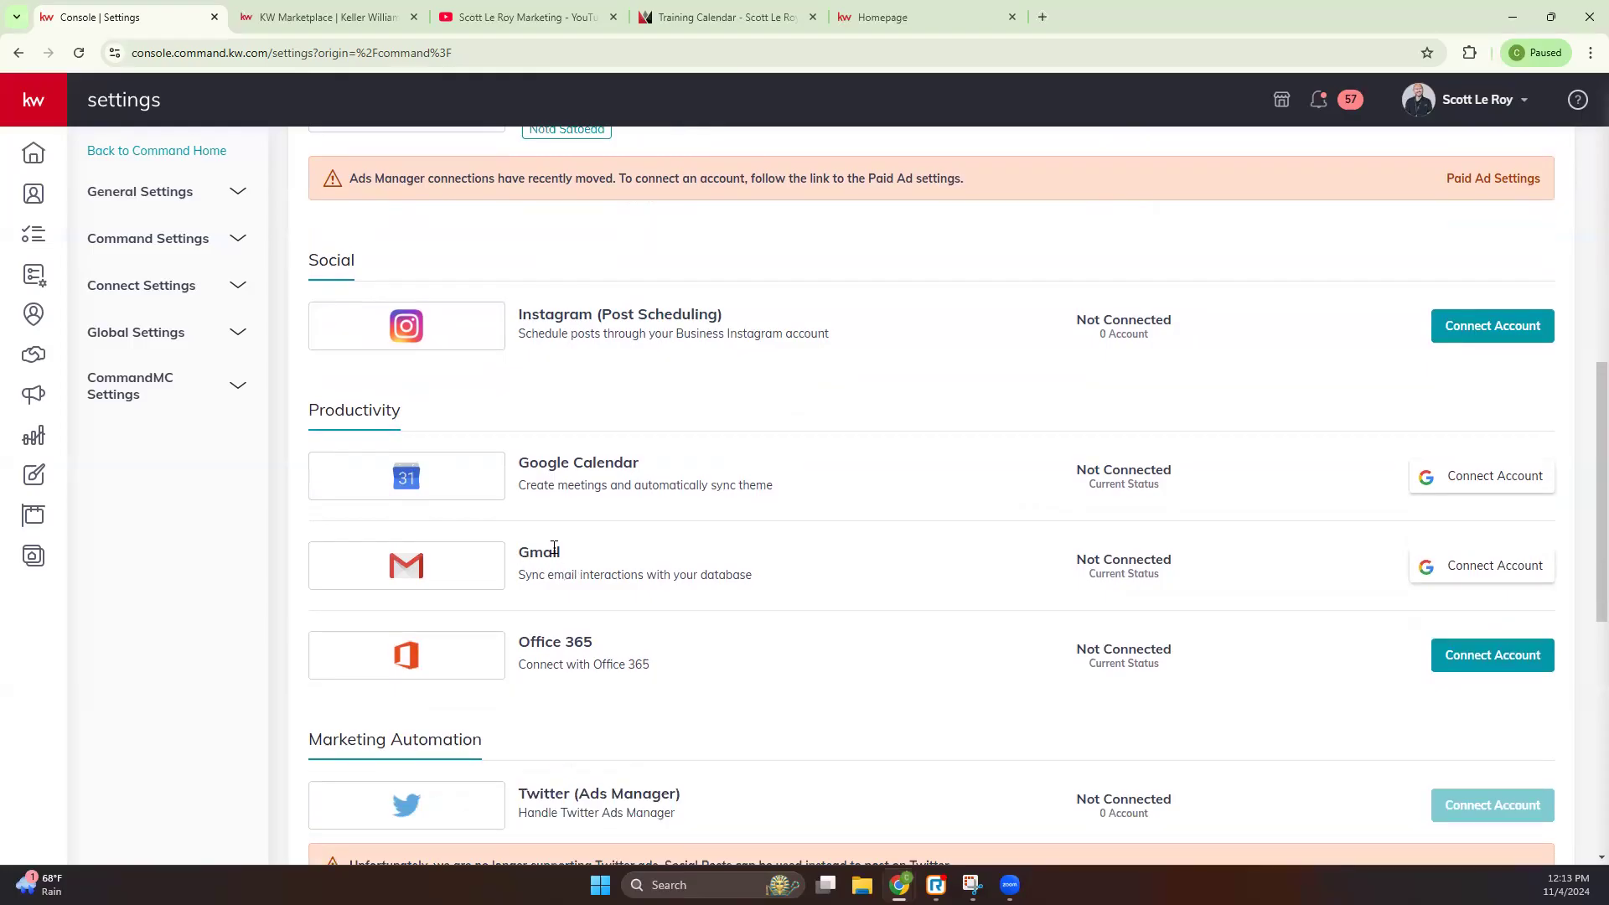
Step: Review the remaining integrations, including Gmail, the Twitter ads notice, Command Email, Mailchimp and Twilio messaging
scroll(553, 549, down, 1)
drag(552, 558, 633, 566)
click(707, 579)
scroll(707, 580, down, 2)
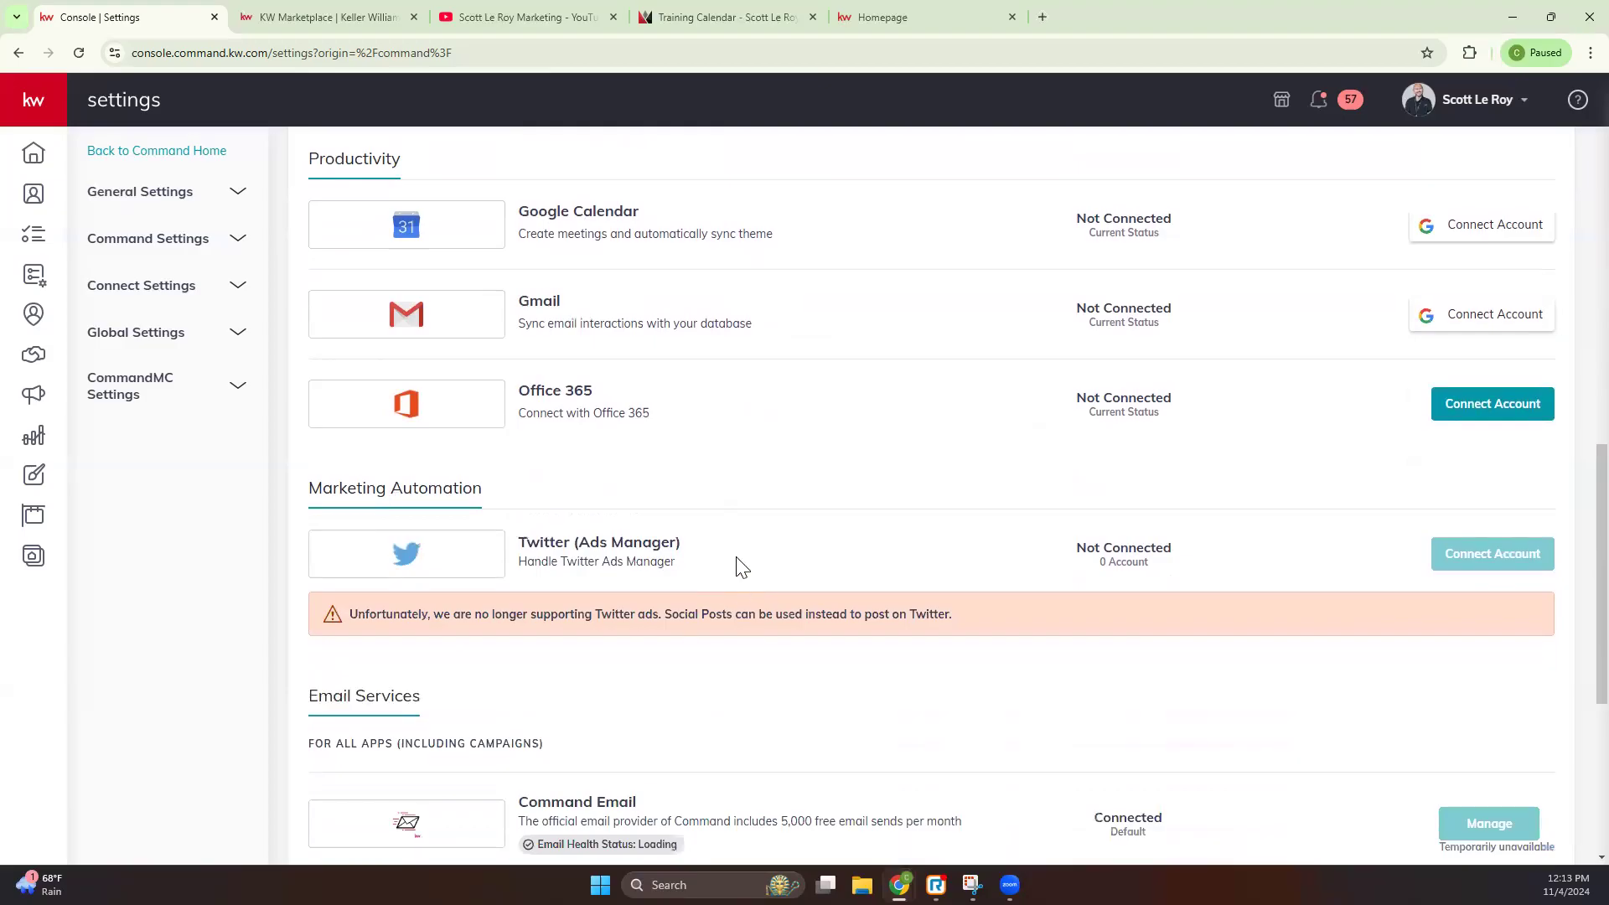
drag(349, 614, 997, 616)
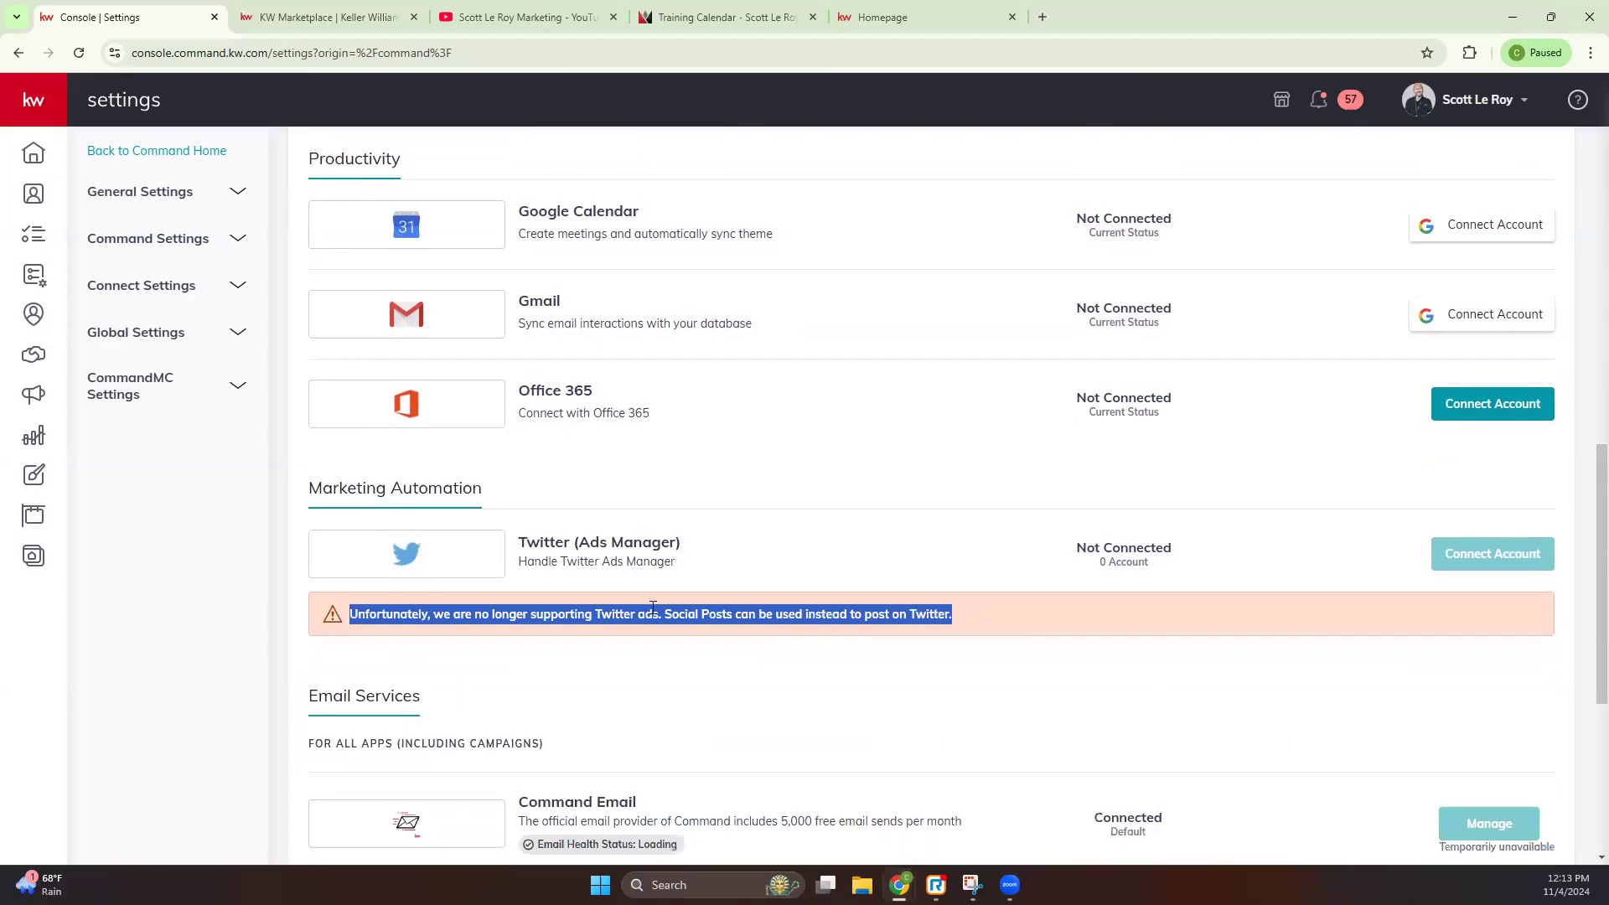
scroll(653, 604, down, 3)
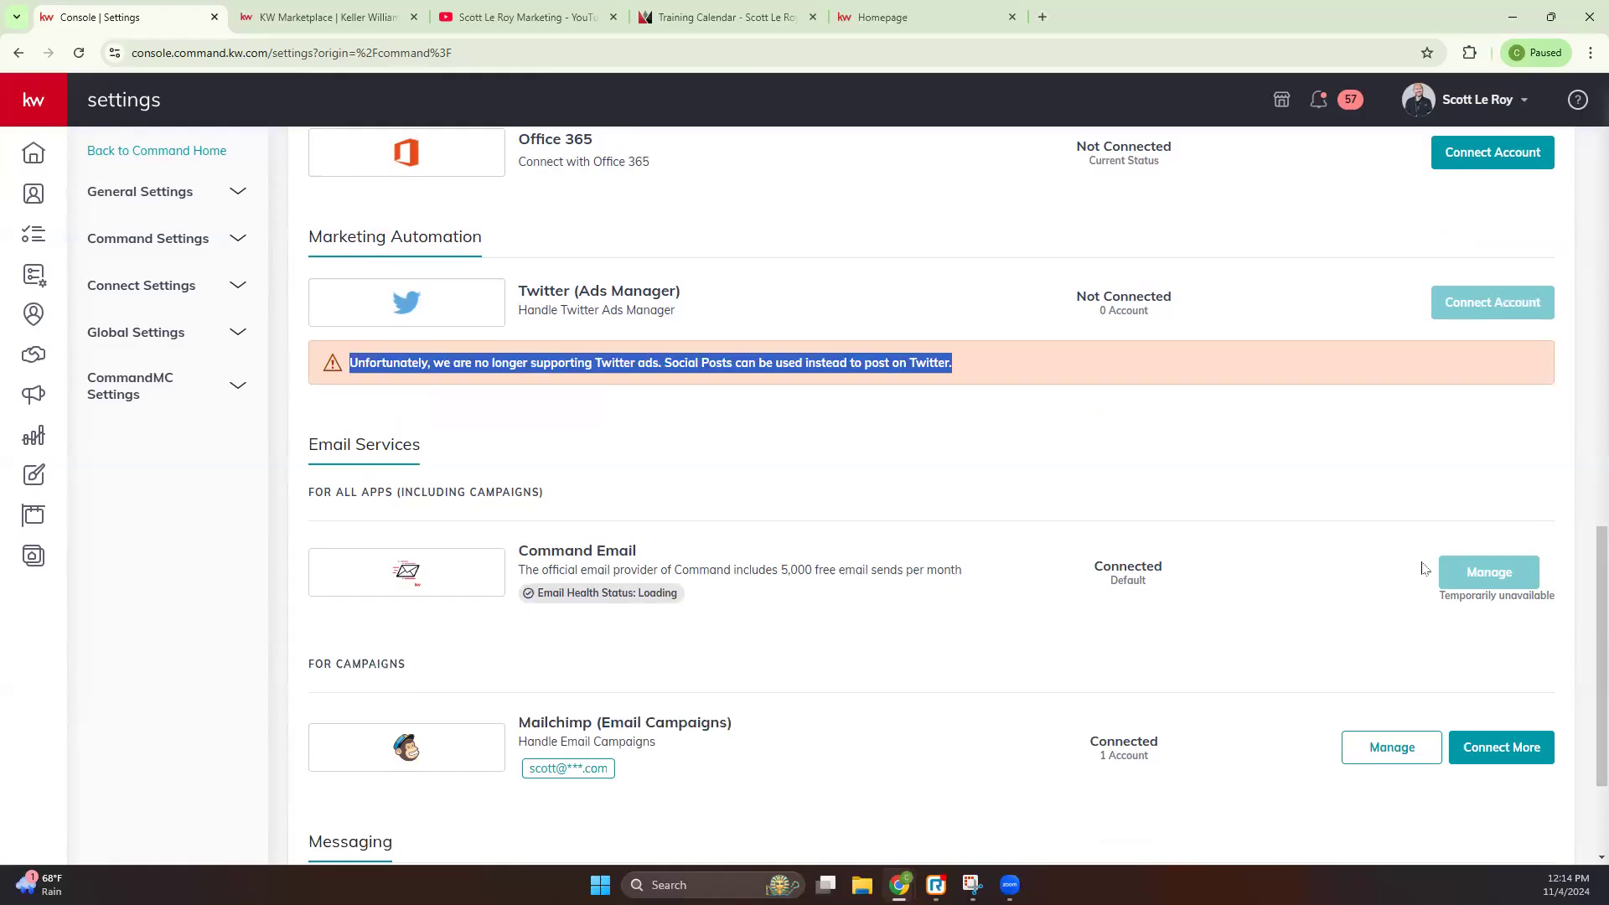
scroll(1321, 563, down, 2)
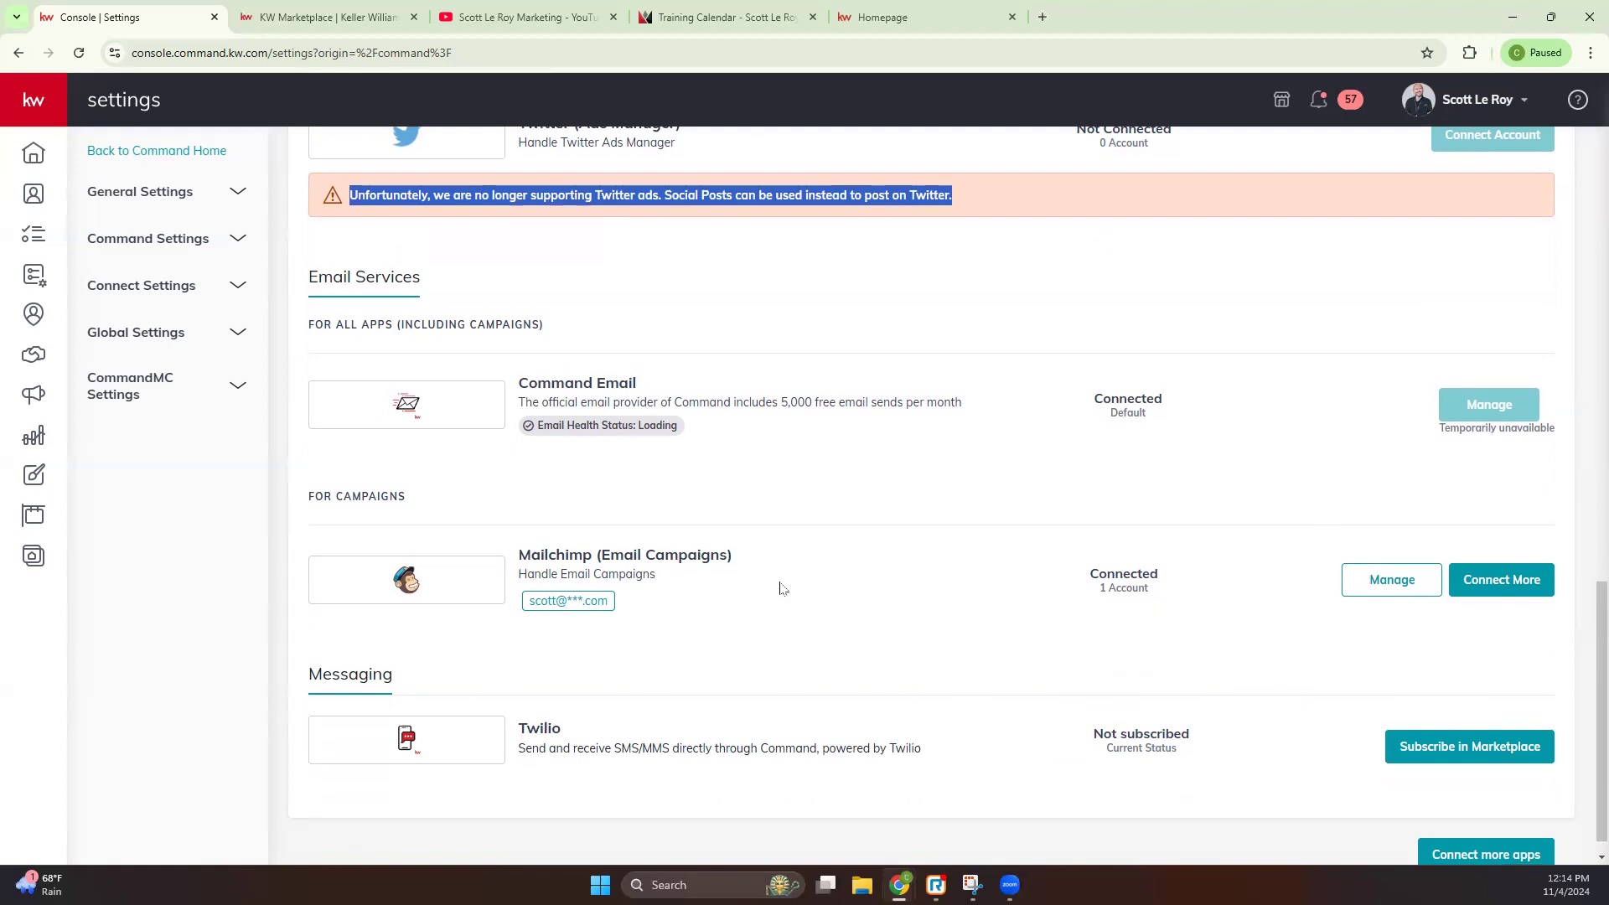
scroll(754, 586, down, 1)
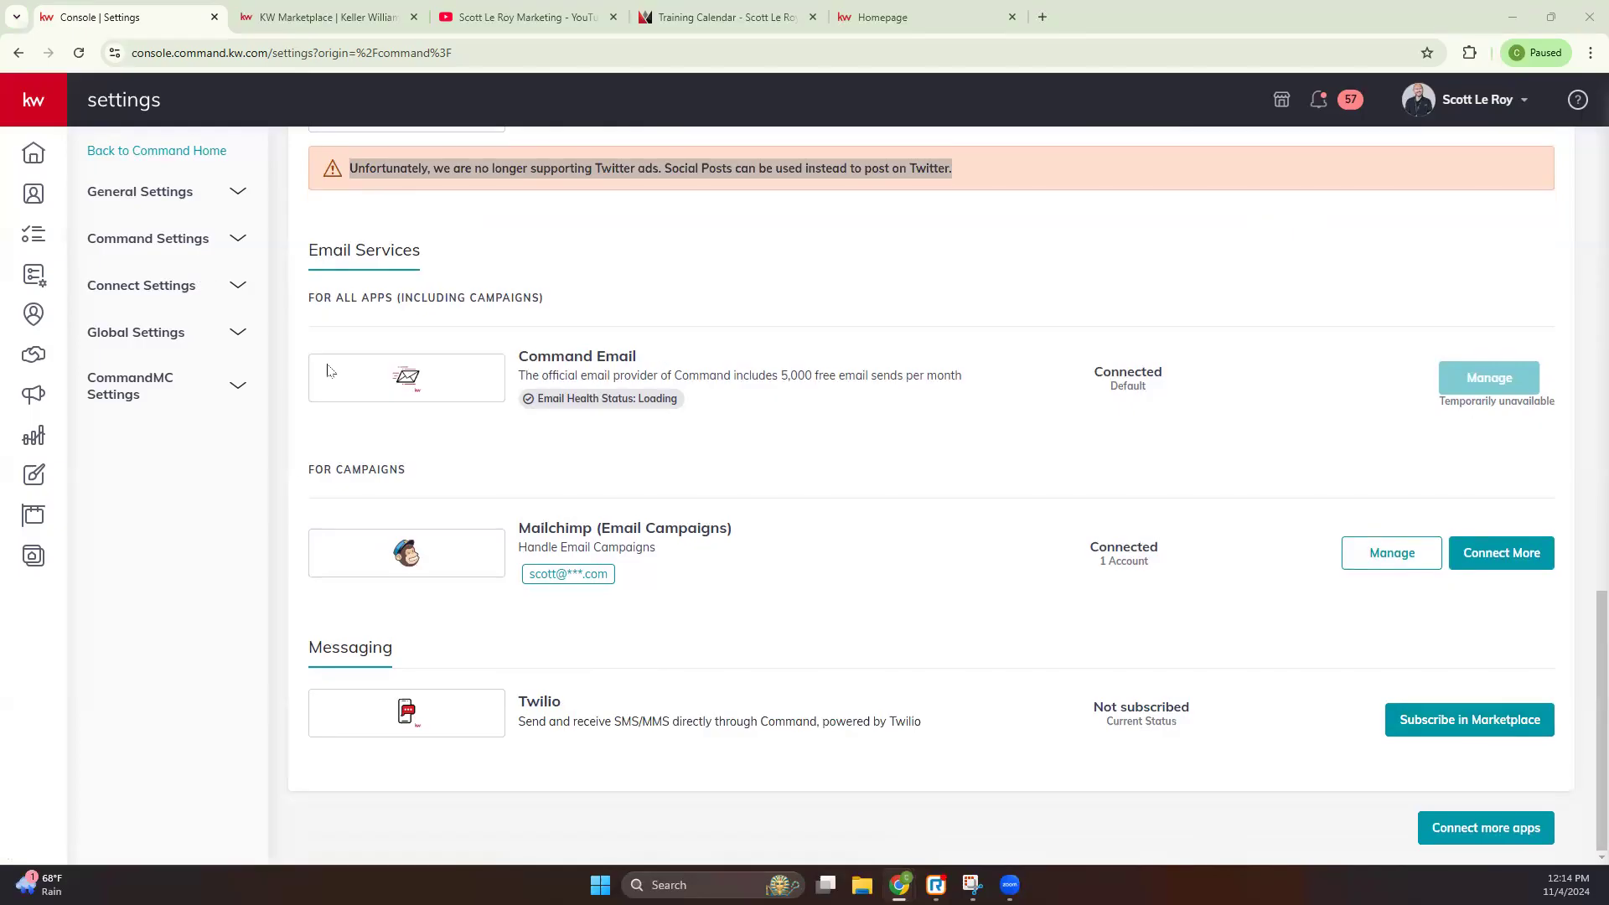
Step: Open the Marketing Profile in Connect Settings and review the agent site branding option and My Photo section
click(196, 284)
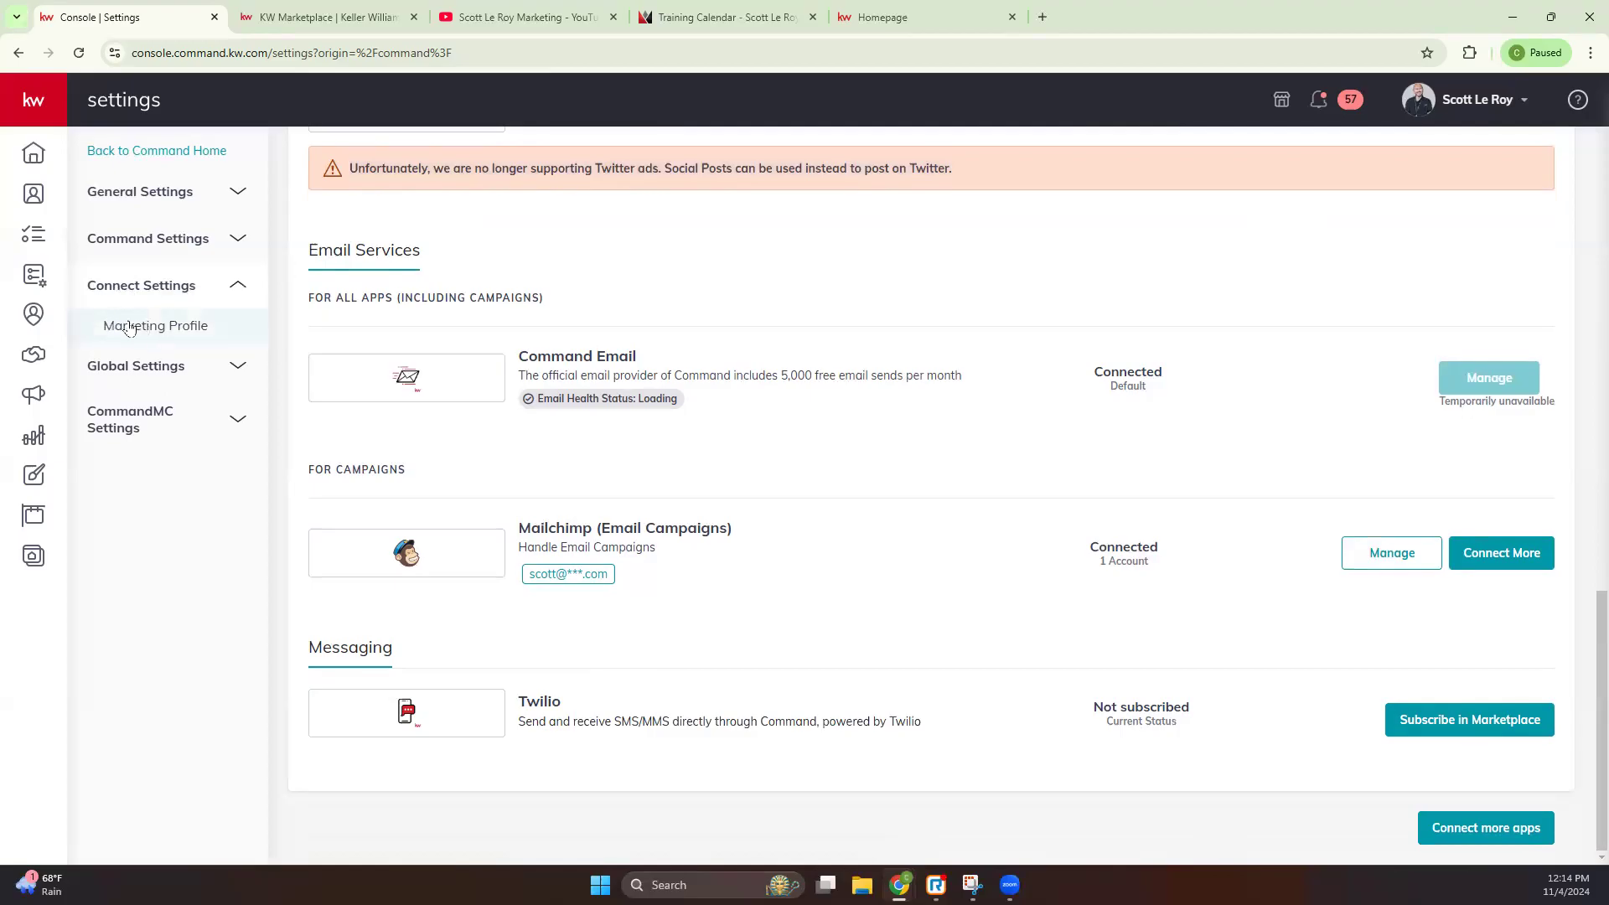
click(130, 327)
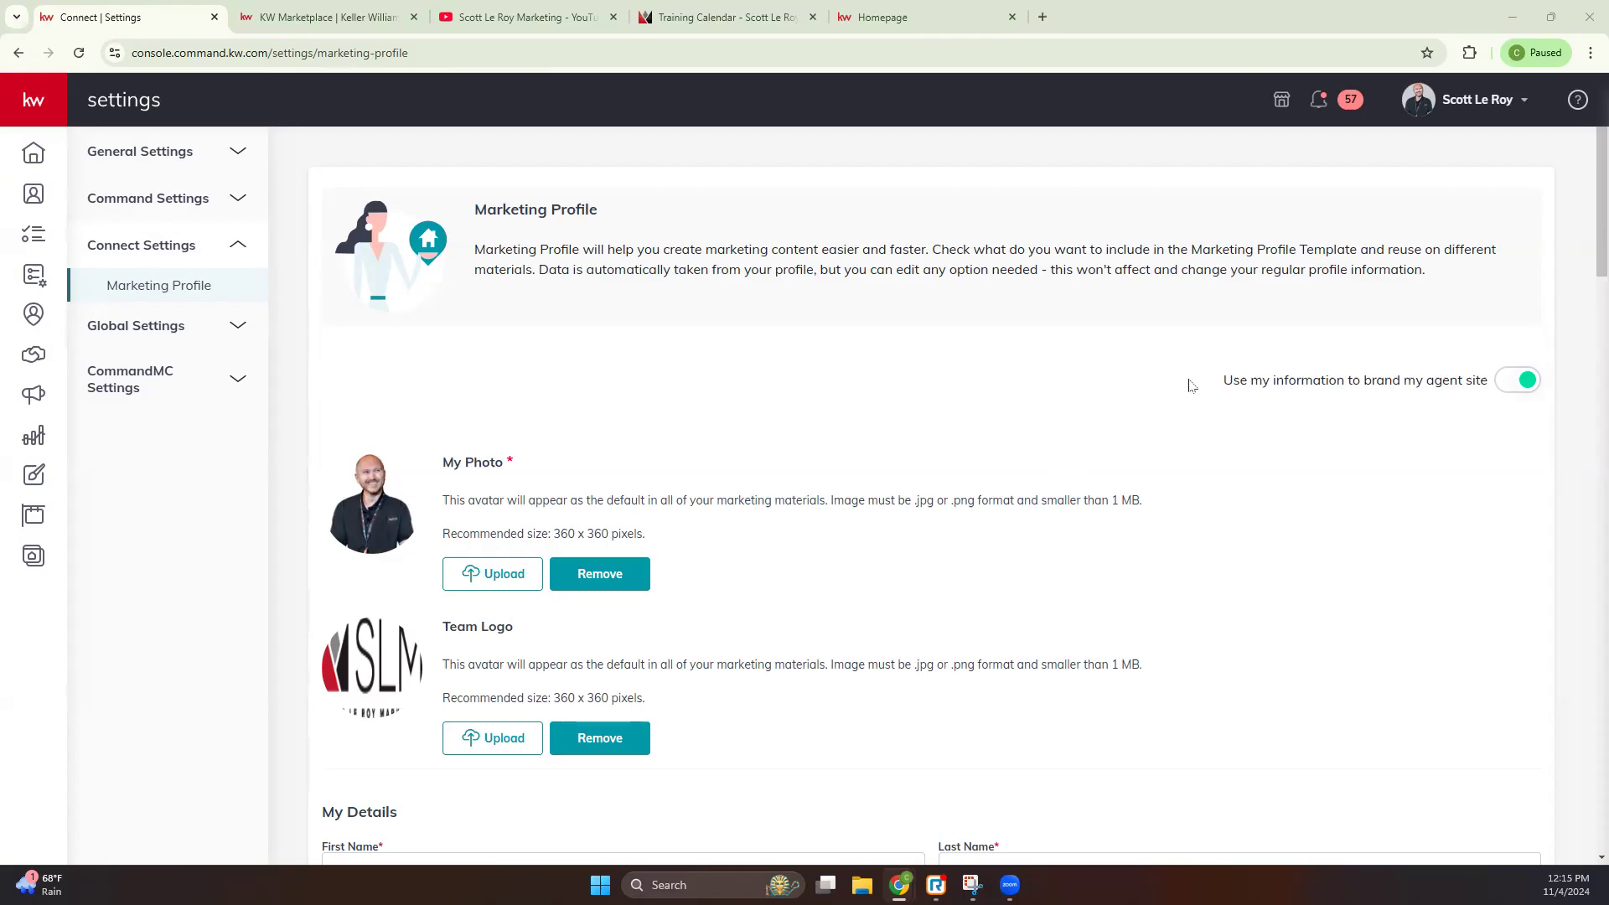
drag(1219, 383, 1546, 382)
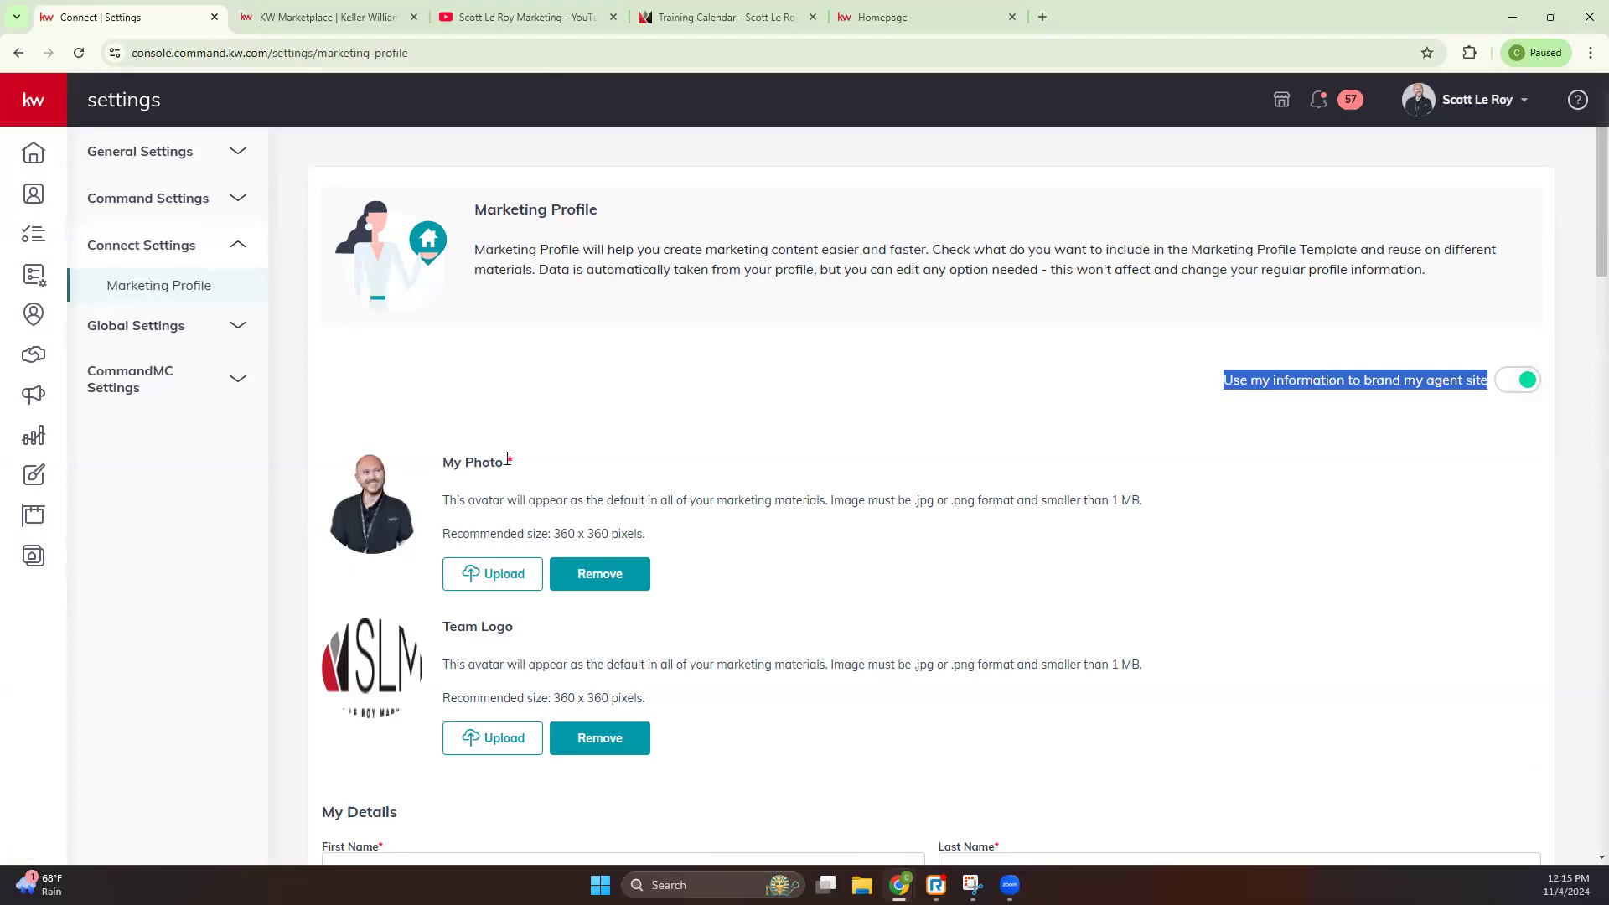
drag(507, 458, 519, 460)
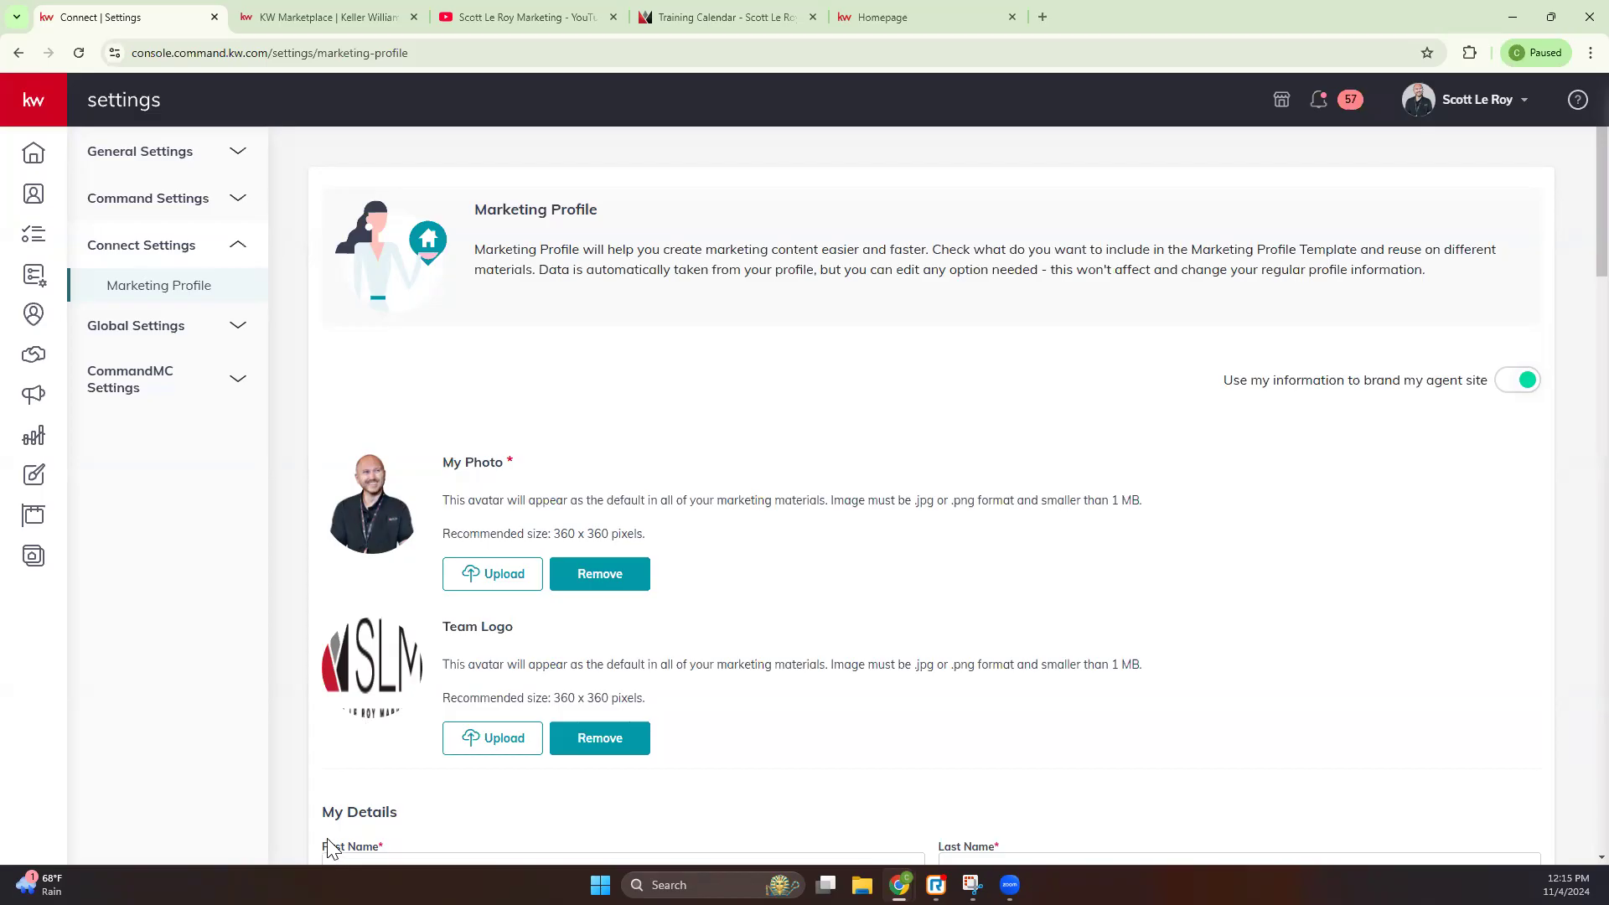
Step: Review the profile's My Details, Affiliations, Bio, contact fields and Market Center / Brokerage information
scroll(481, 679, down, 5)
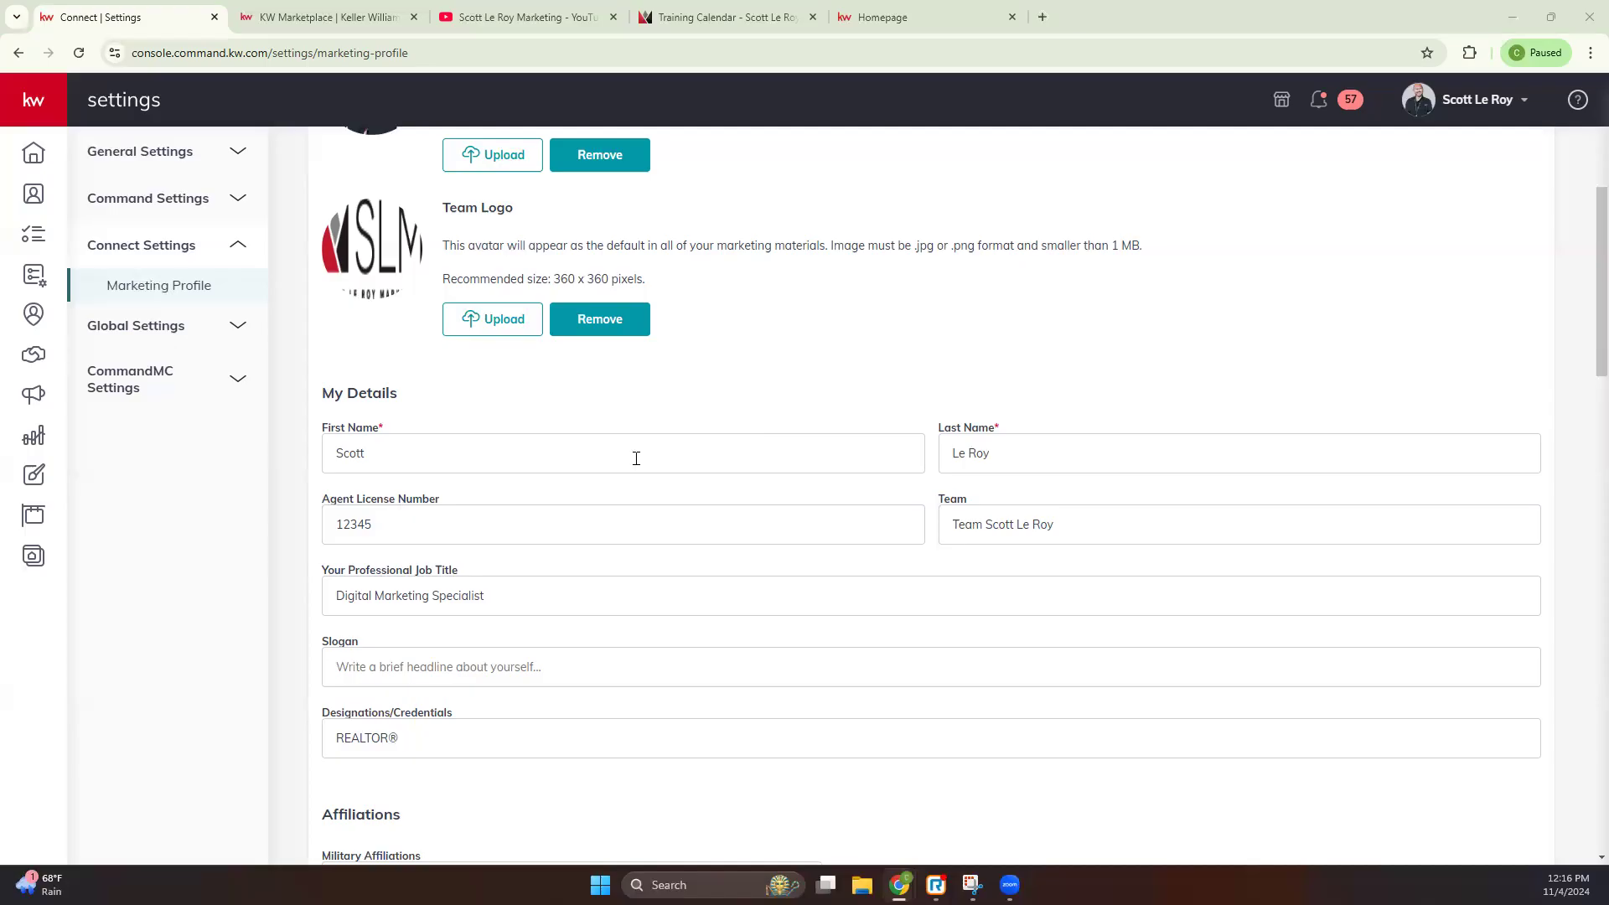
scroll(492, 662, down, 4)
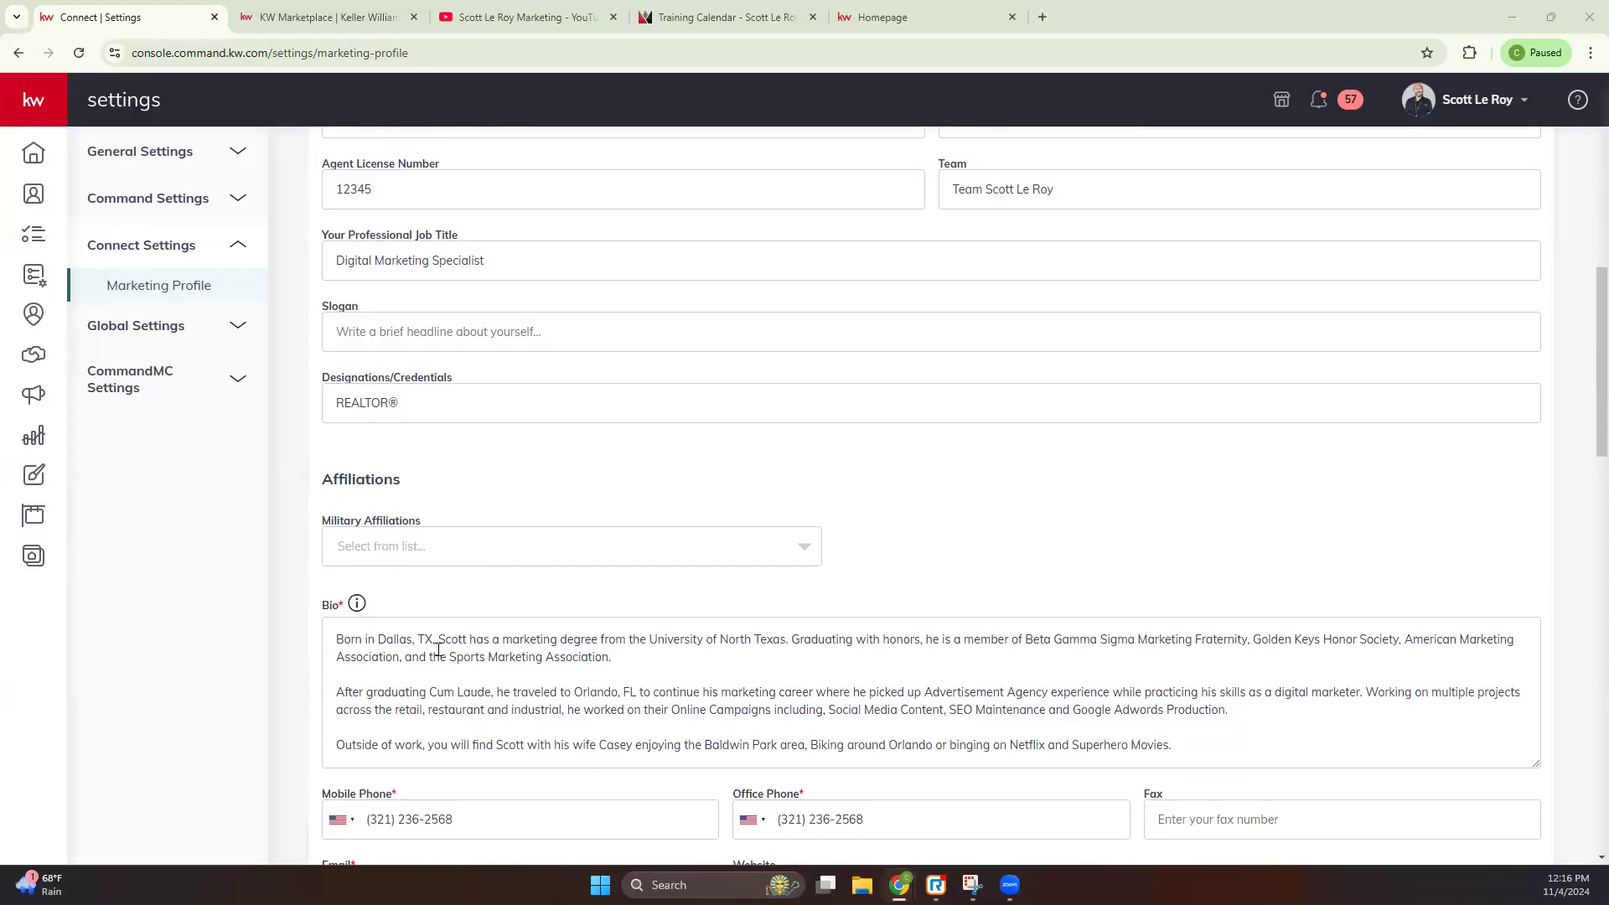
scroll(369, 626, down, 4)
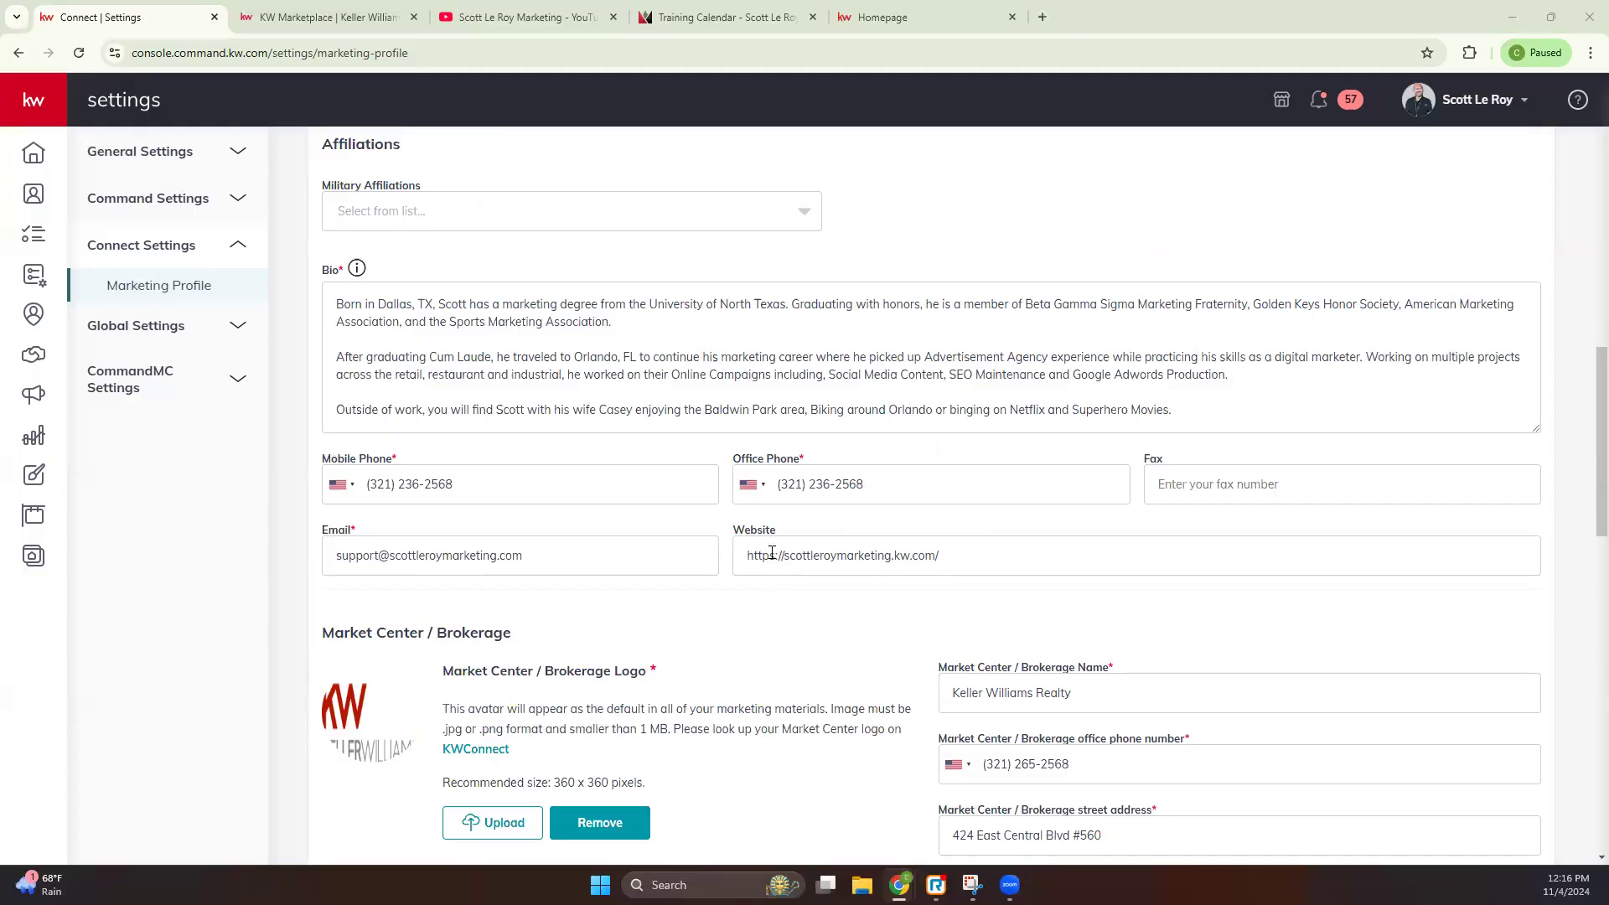
scroll(777, 564, down, 2)
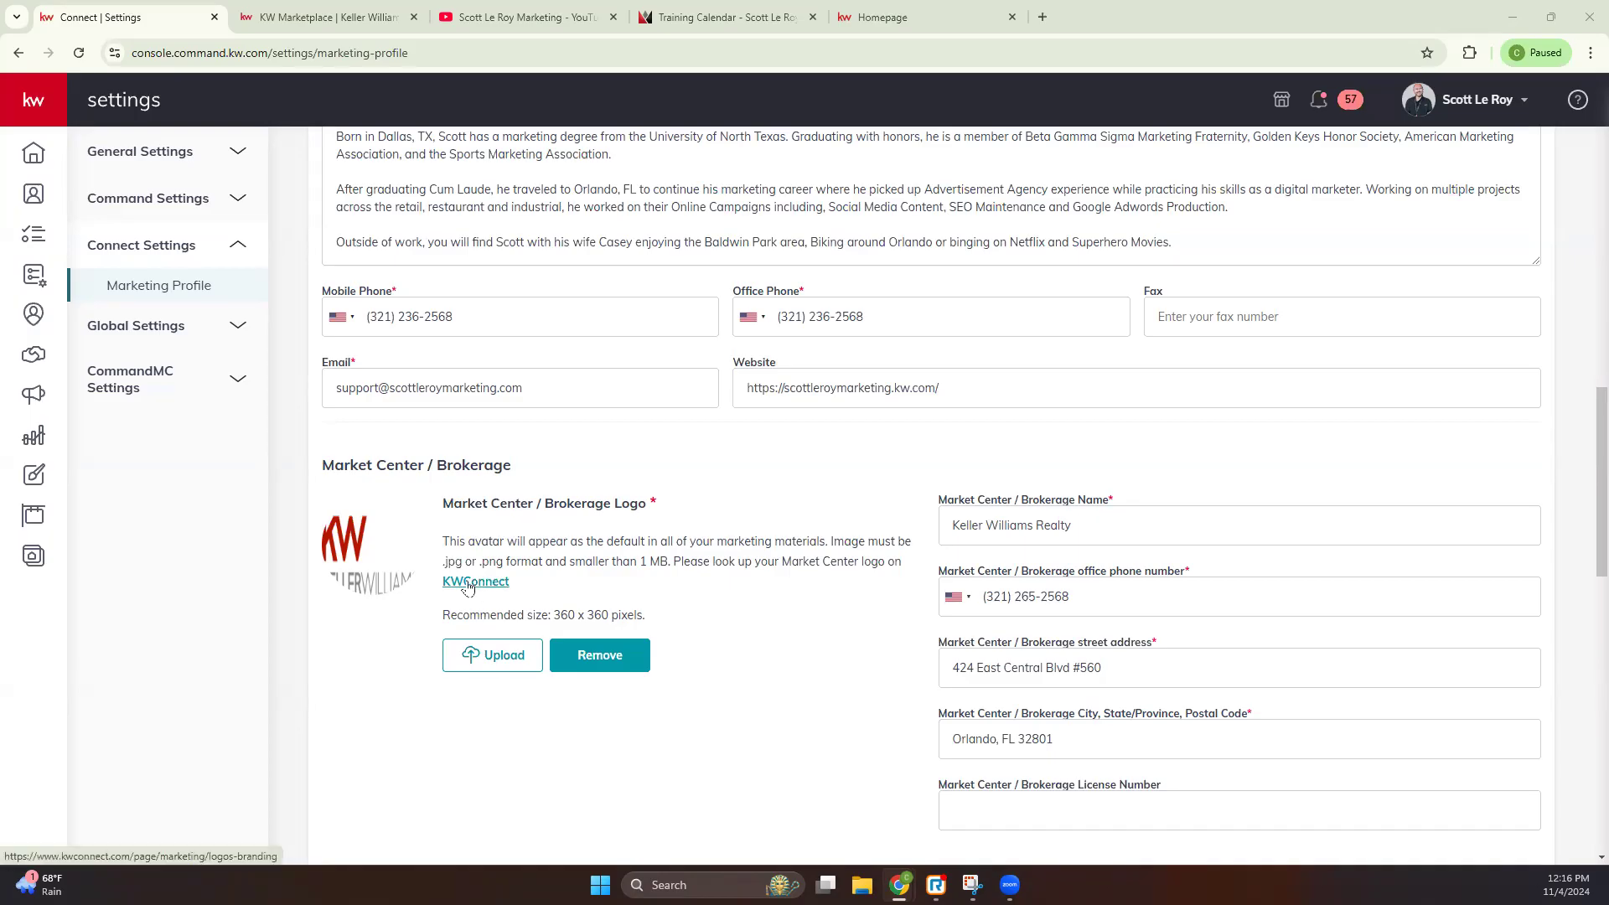
Step: Examine the Compliance section's legal footer text, footer links and footer images
scroll(473, 583, down, 5)
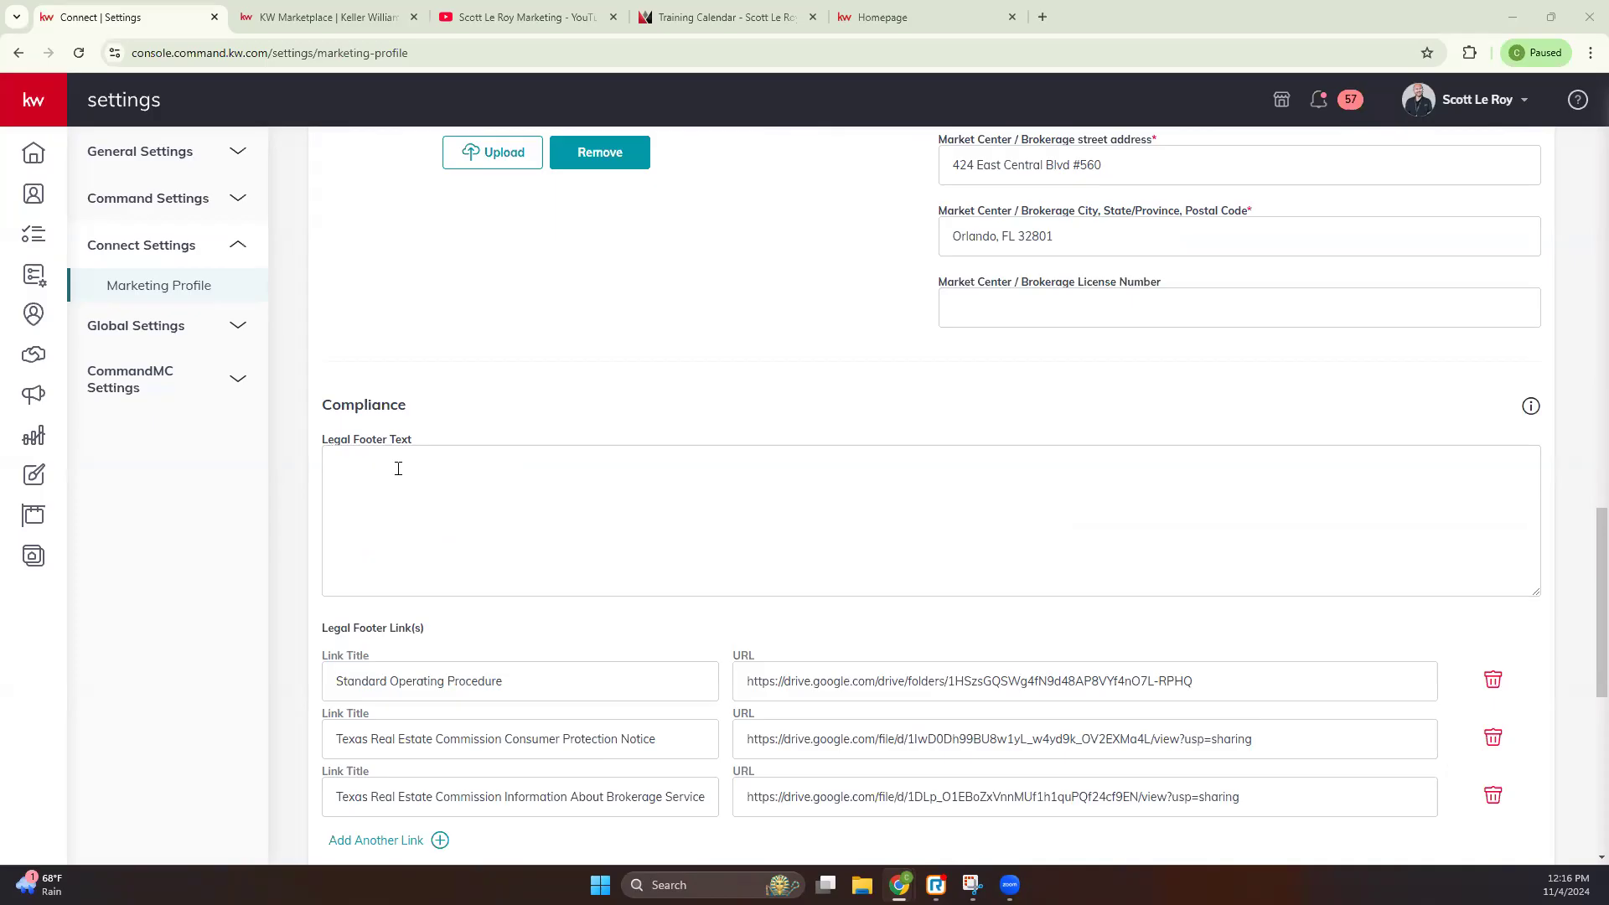
scroll(398, 468, down, 1)
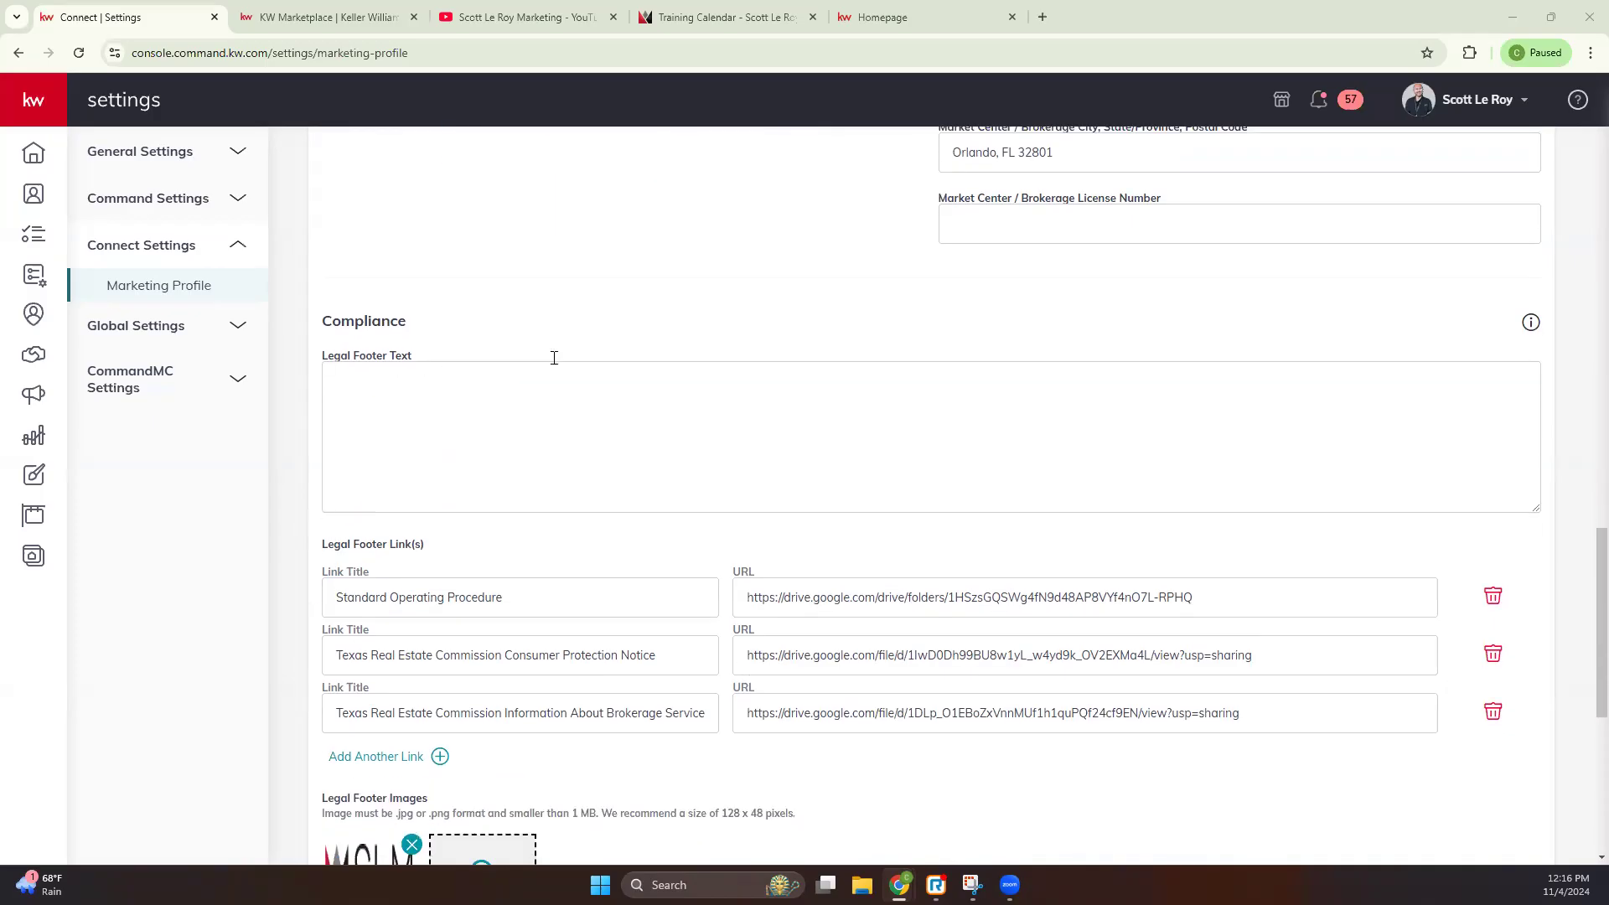
scroll(312, 262, down, 1)
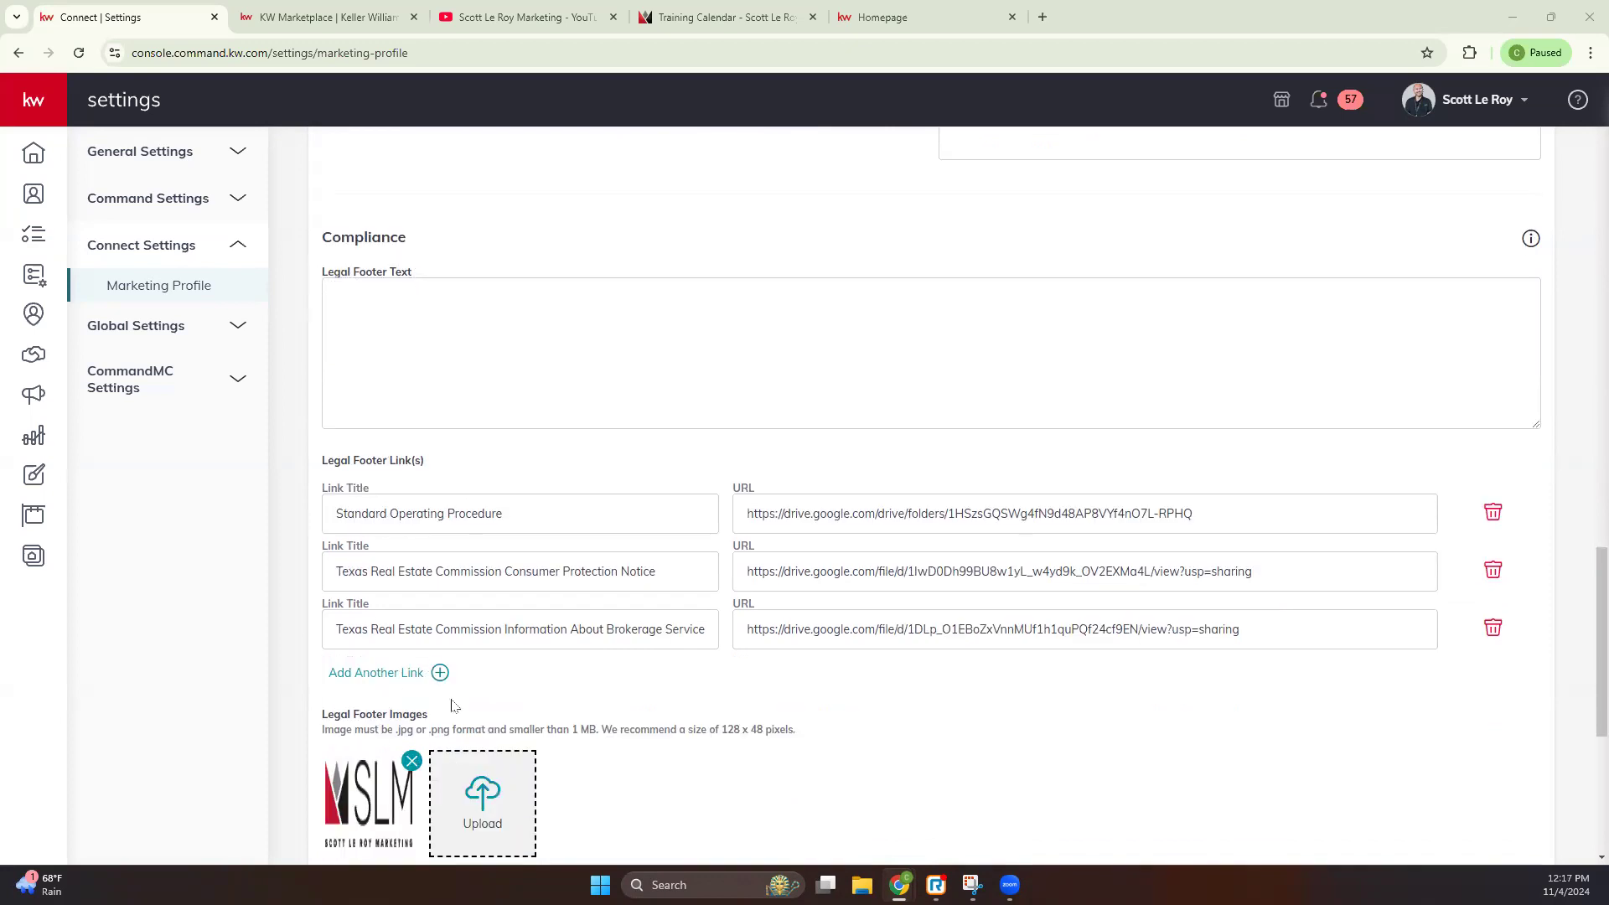
scroll(457, 704, down, 2)
scroll(460, 693, down, 2)
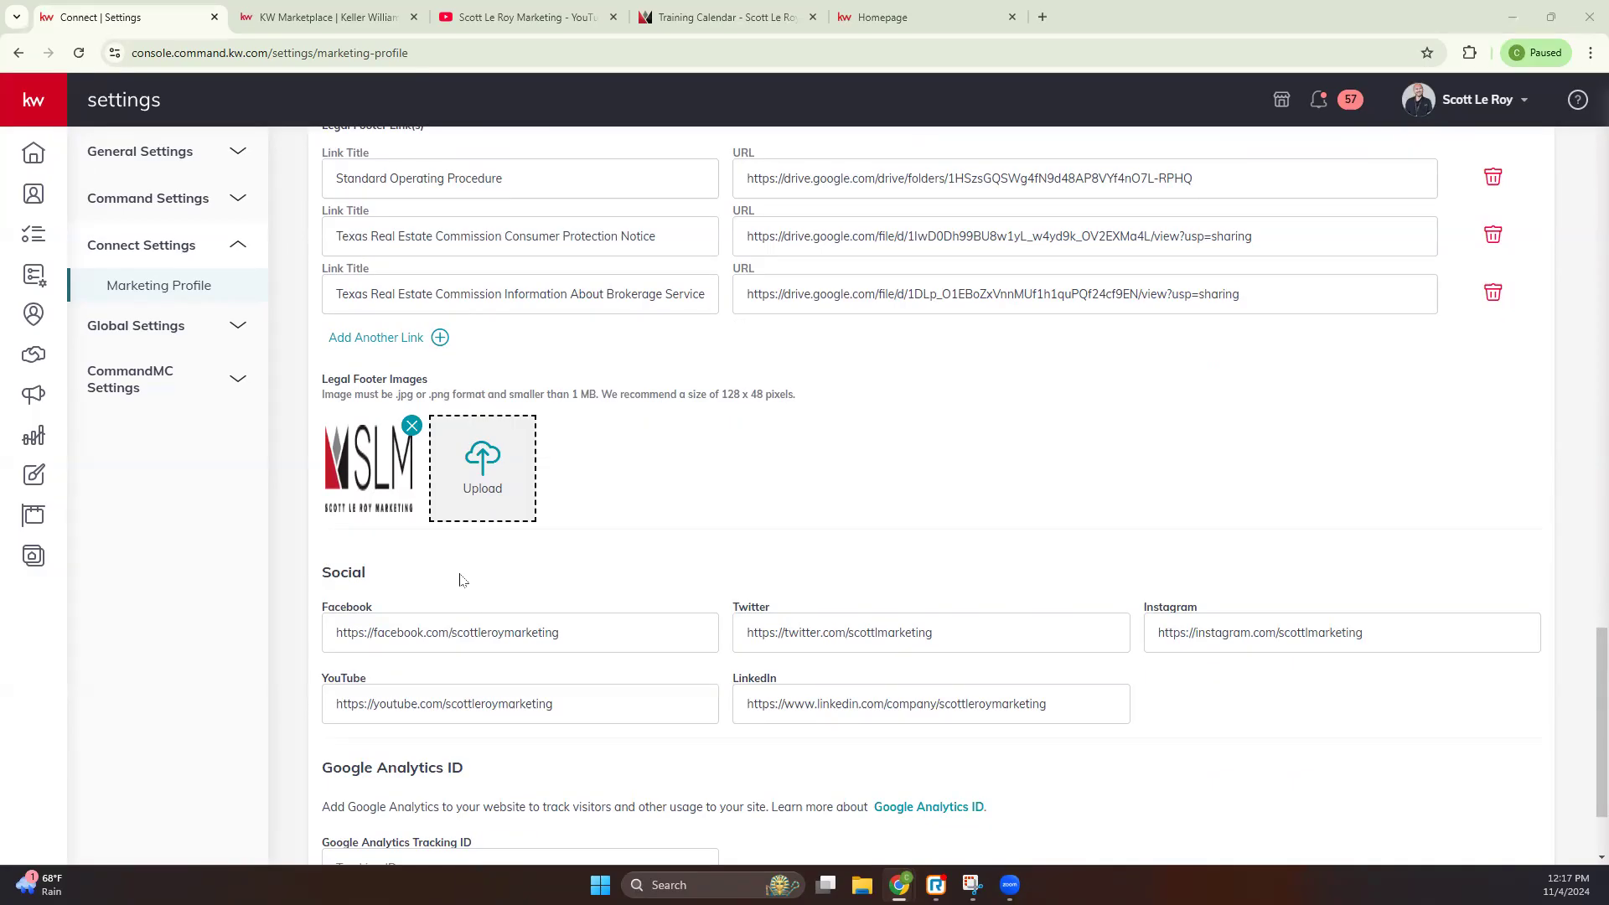
Step: Inspect the Facebook and Instagram links in the Marketing Profile's Social section
scroll(460, 579, down, 1)
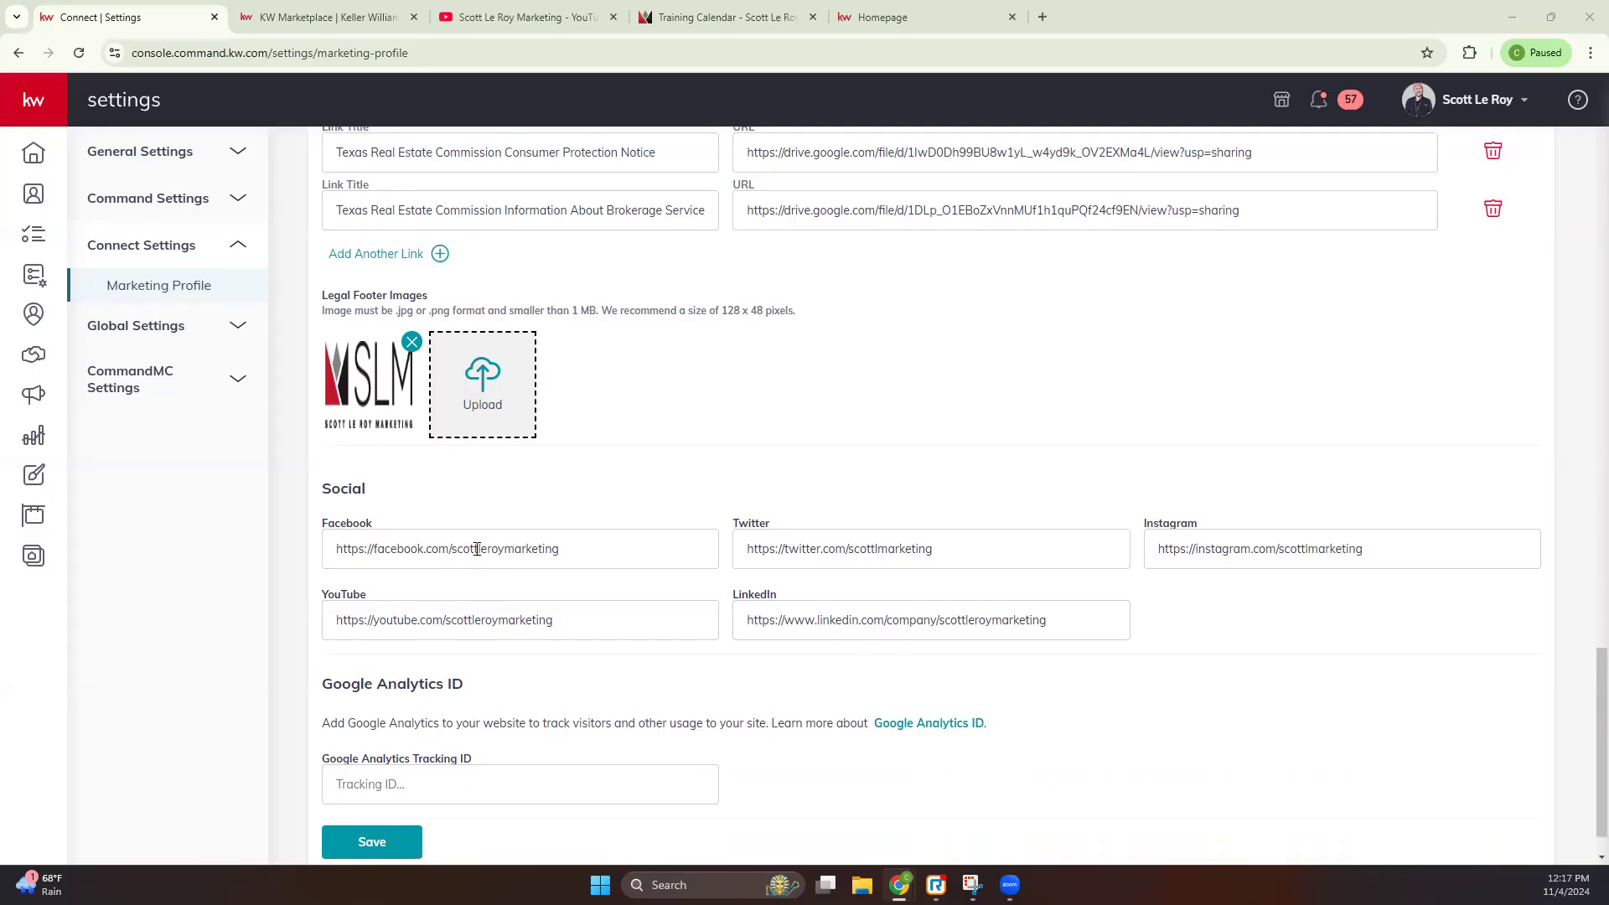
drag(601, 549, 316, 568)
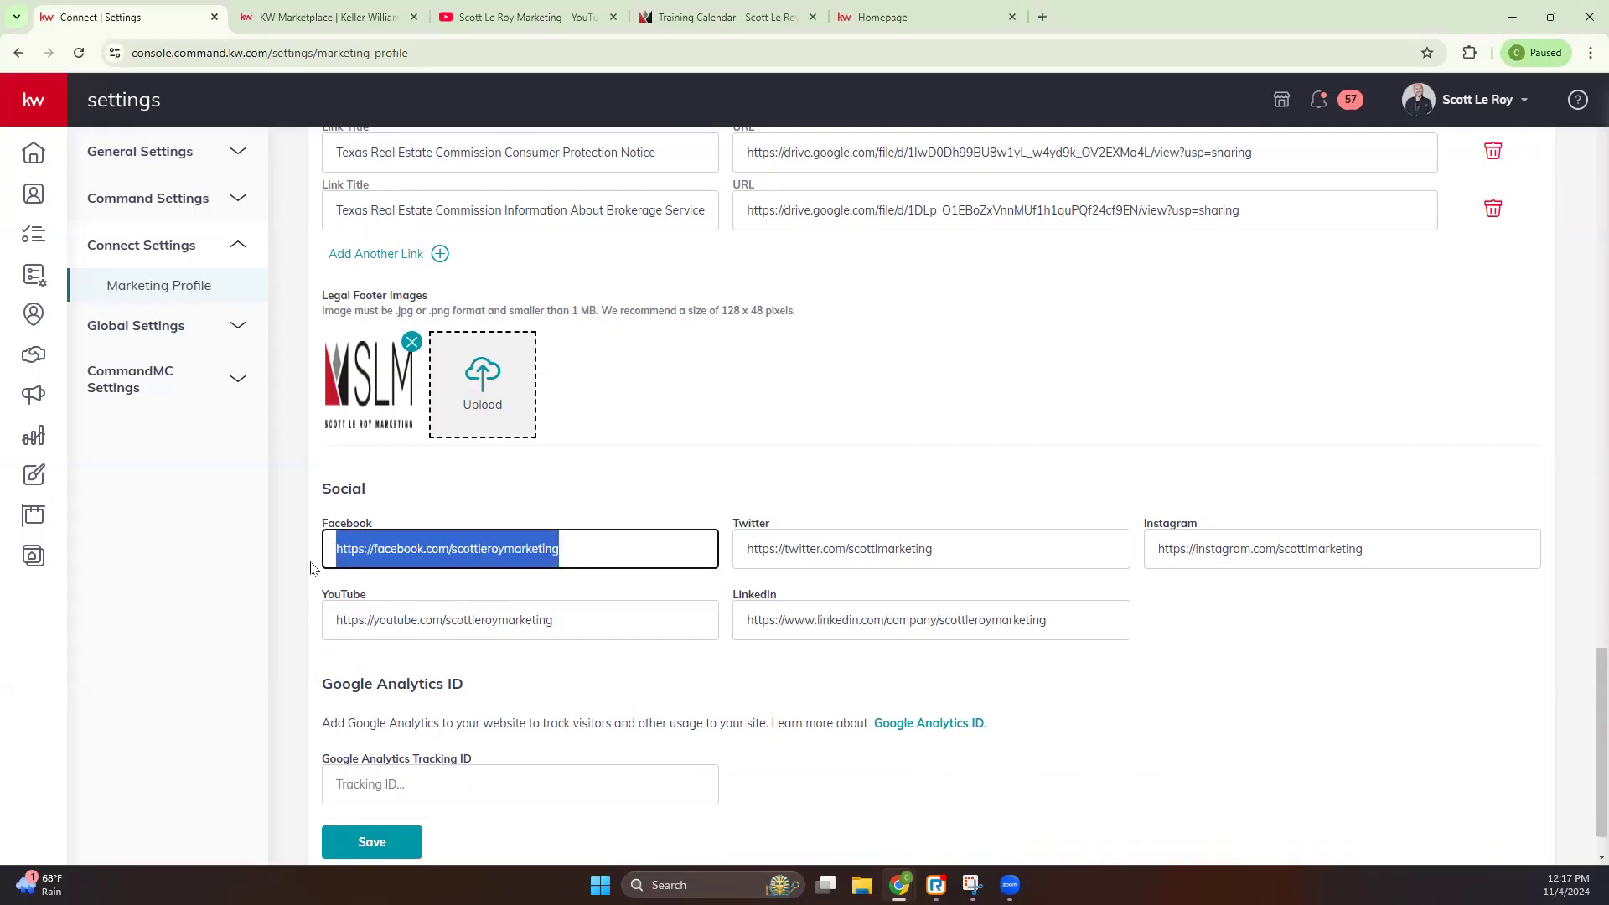
drag(1404, 547, 1134, 557)
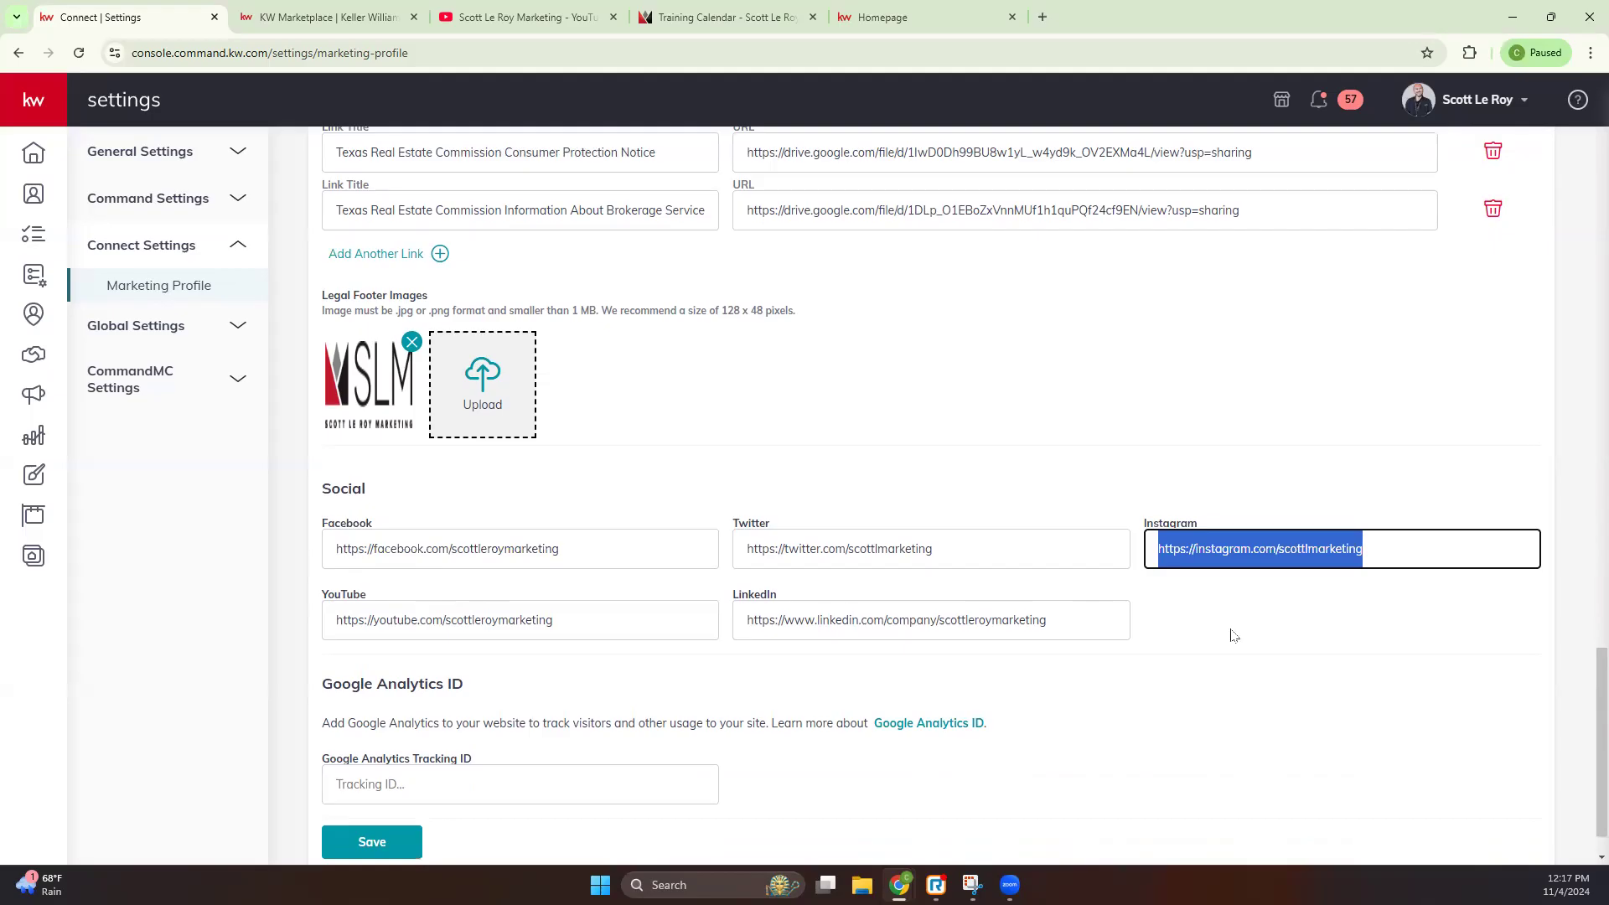
Step: Save the Marketing Profile and close the confirmation message
scroll(1201, 632, down, 2)
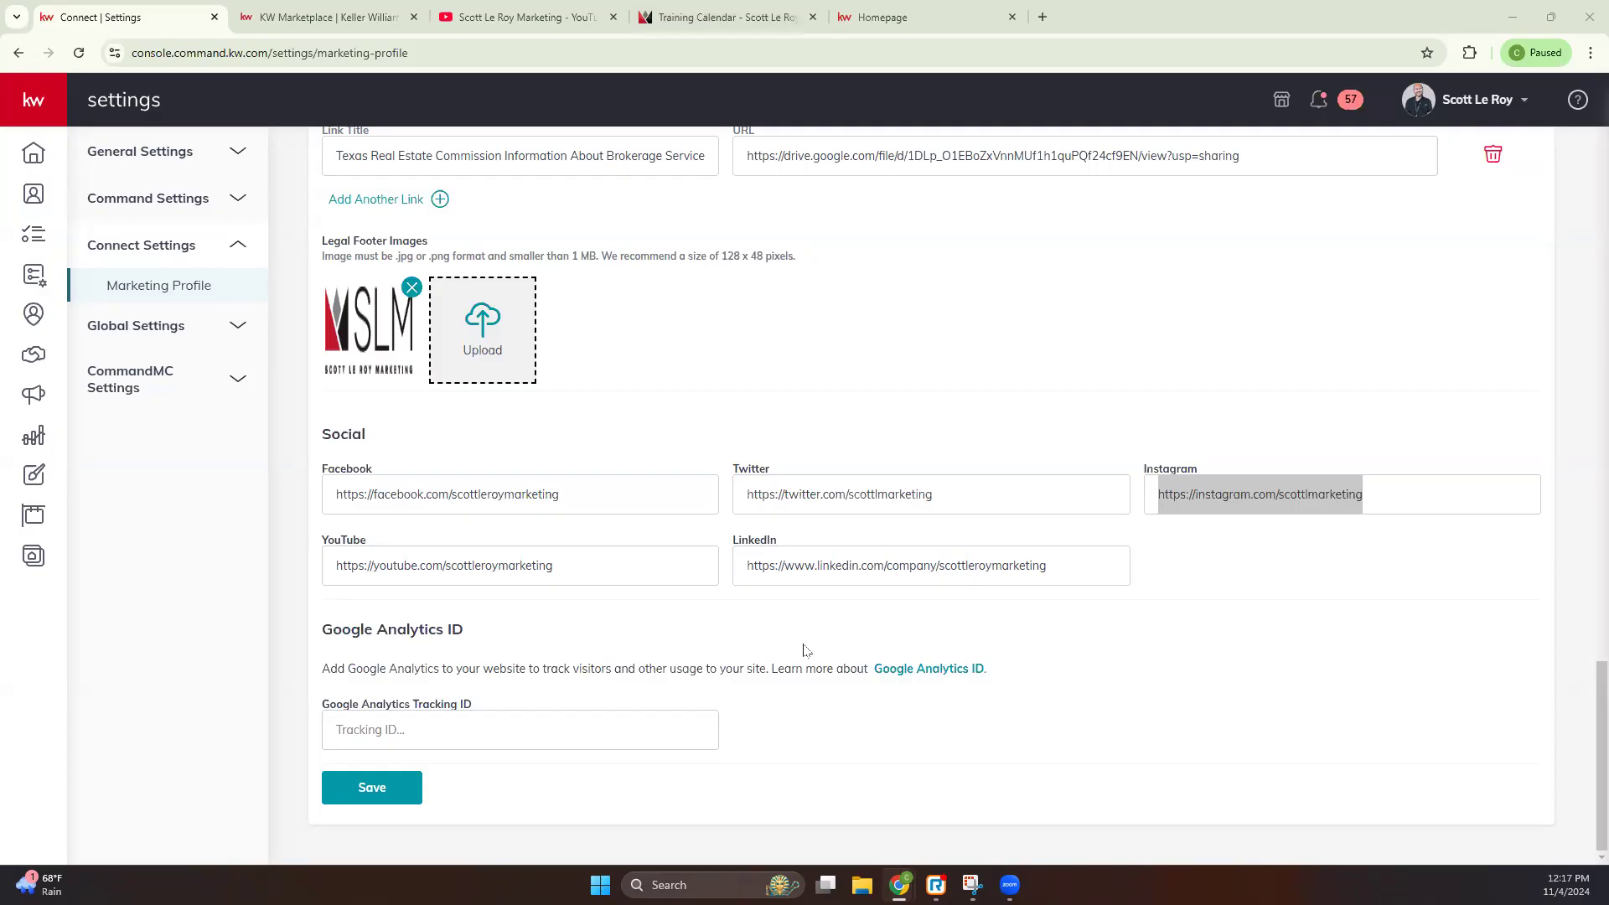
click(353, 788)
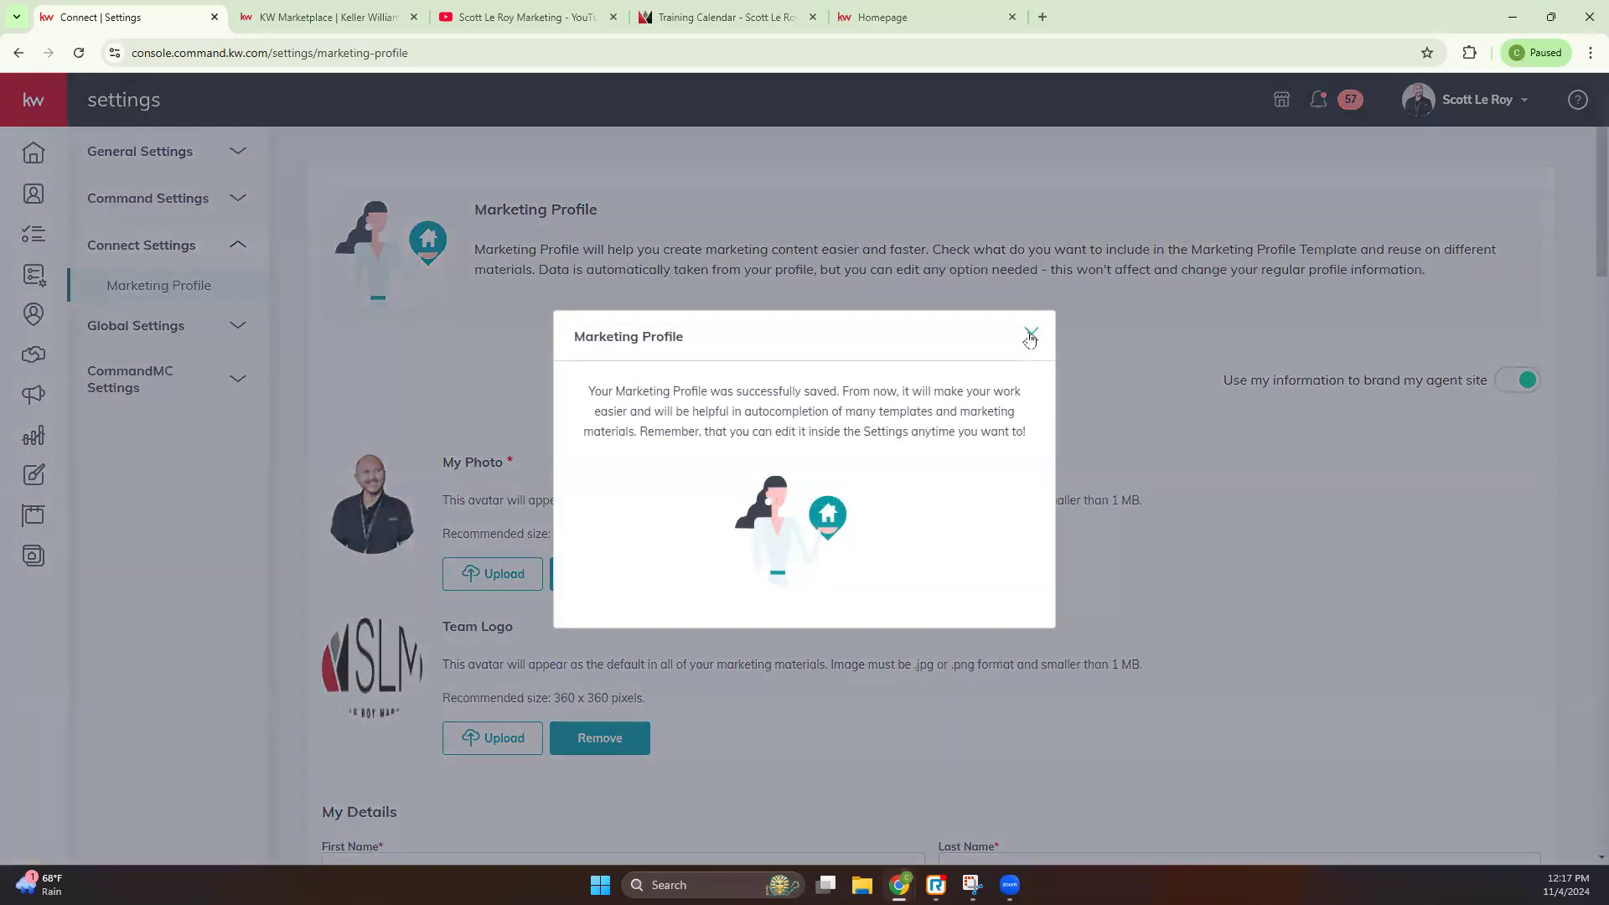
click(1029, 338)
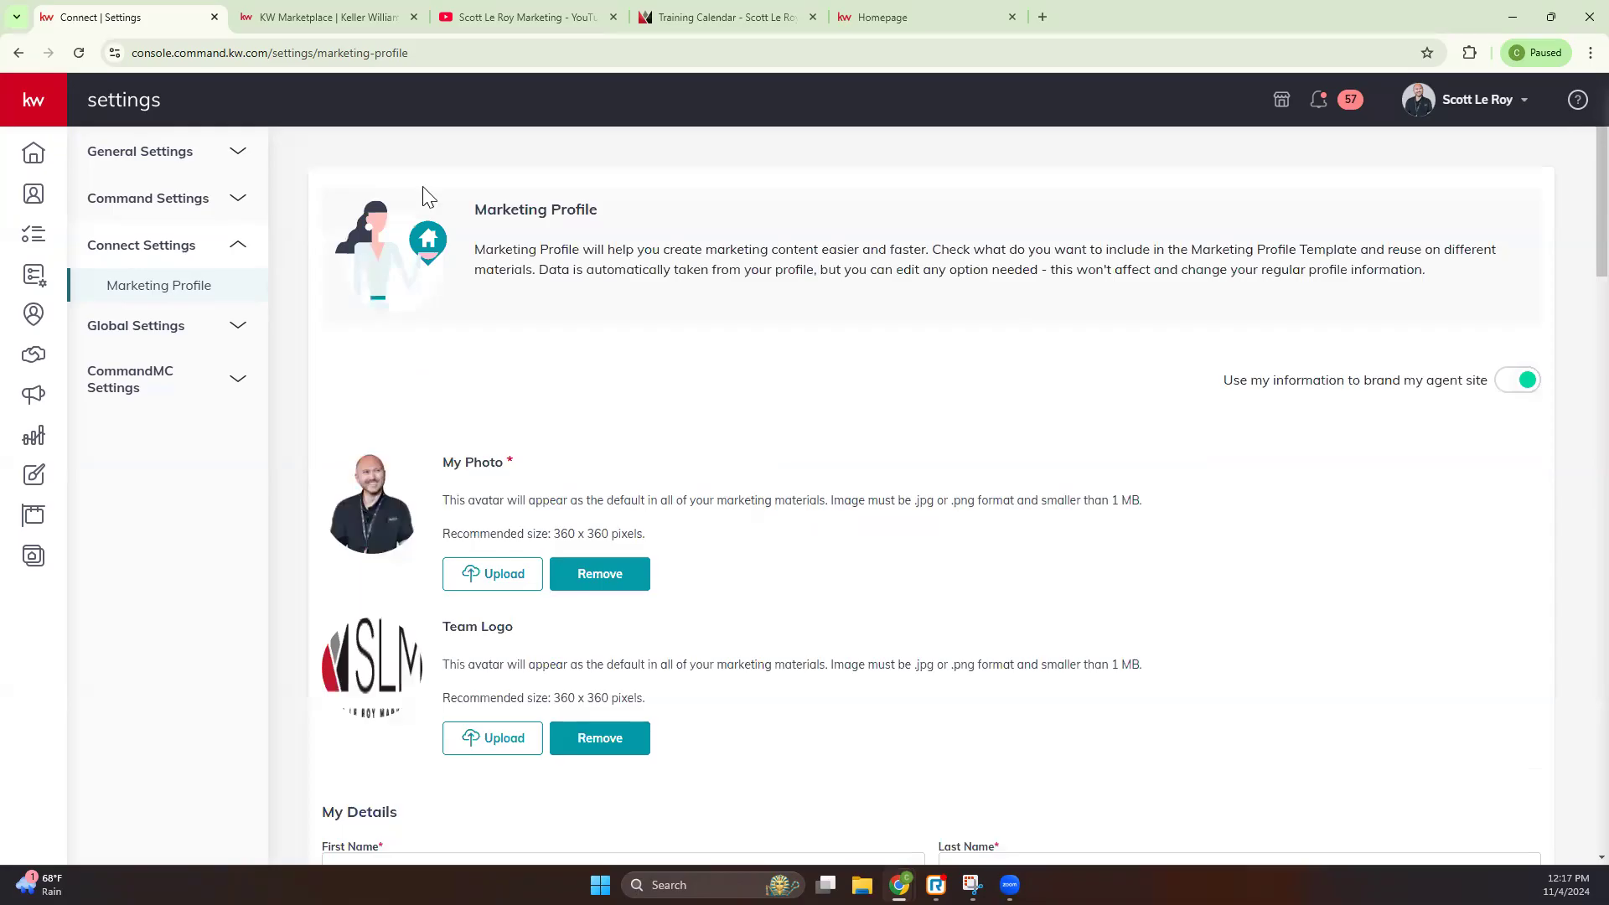
Step: Return to the Command dashboard, view the names of the navigation applets and open Contacts
click(28, 155)
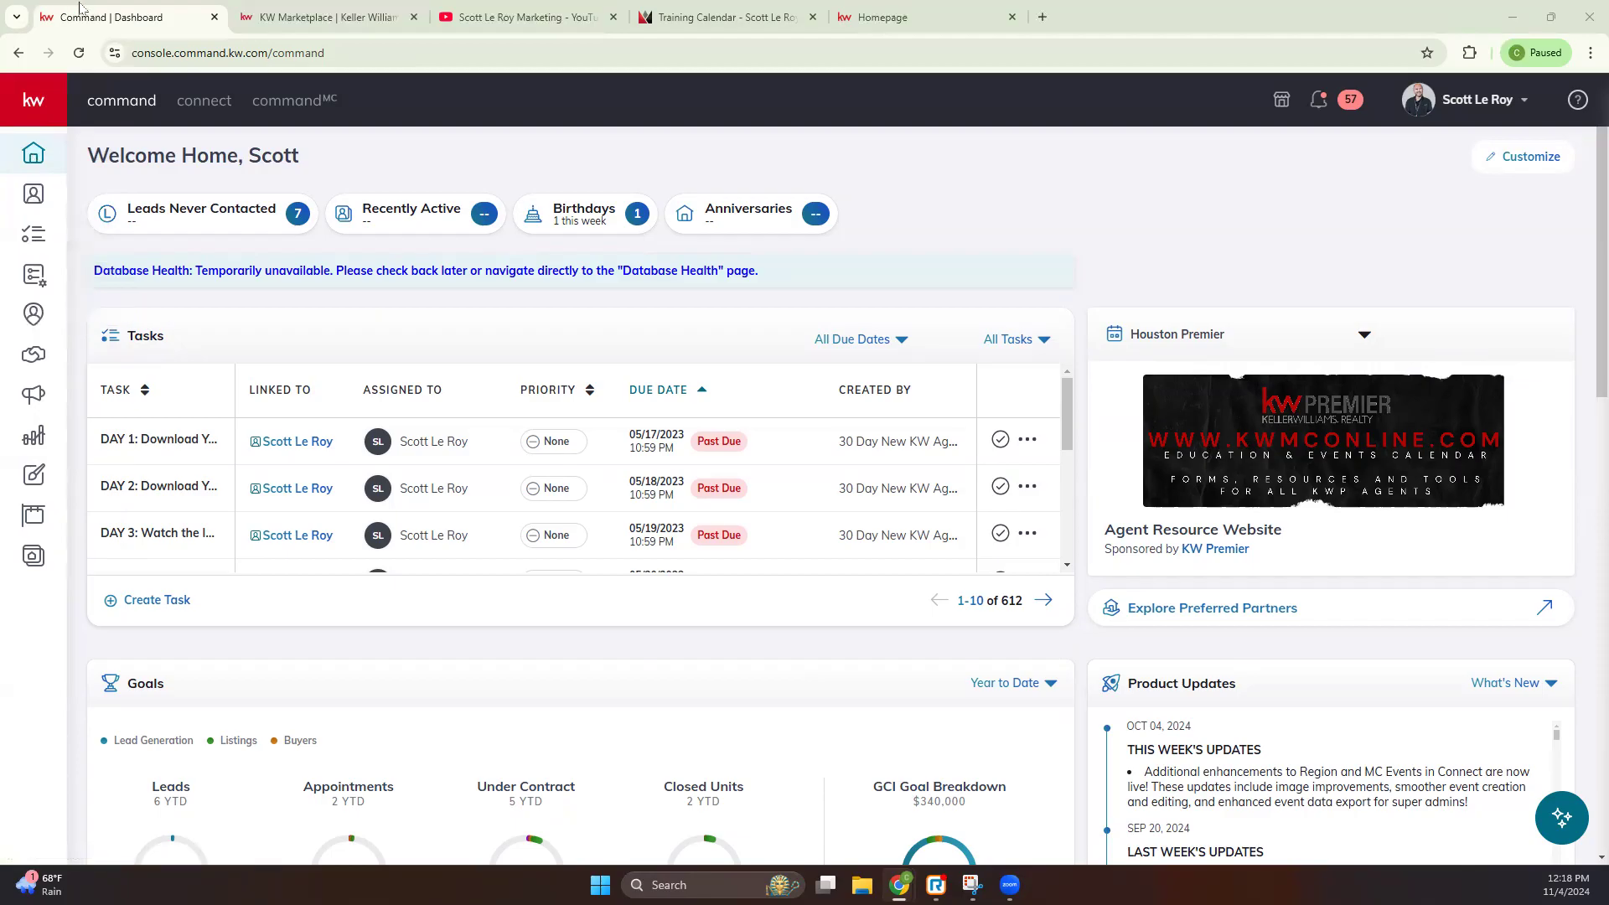
click(36, 107)
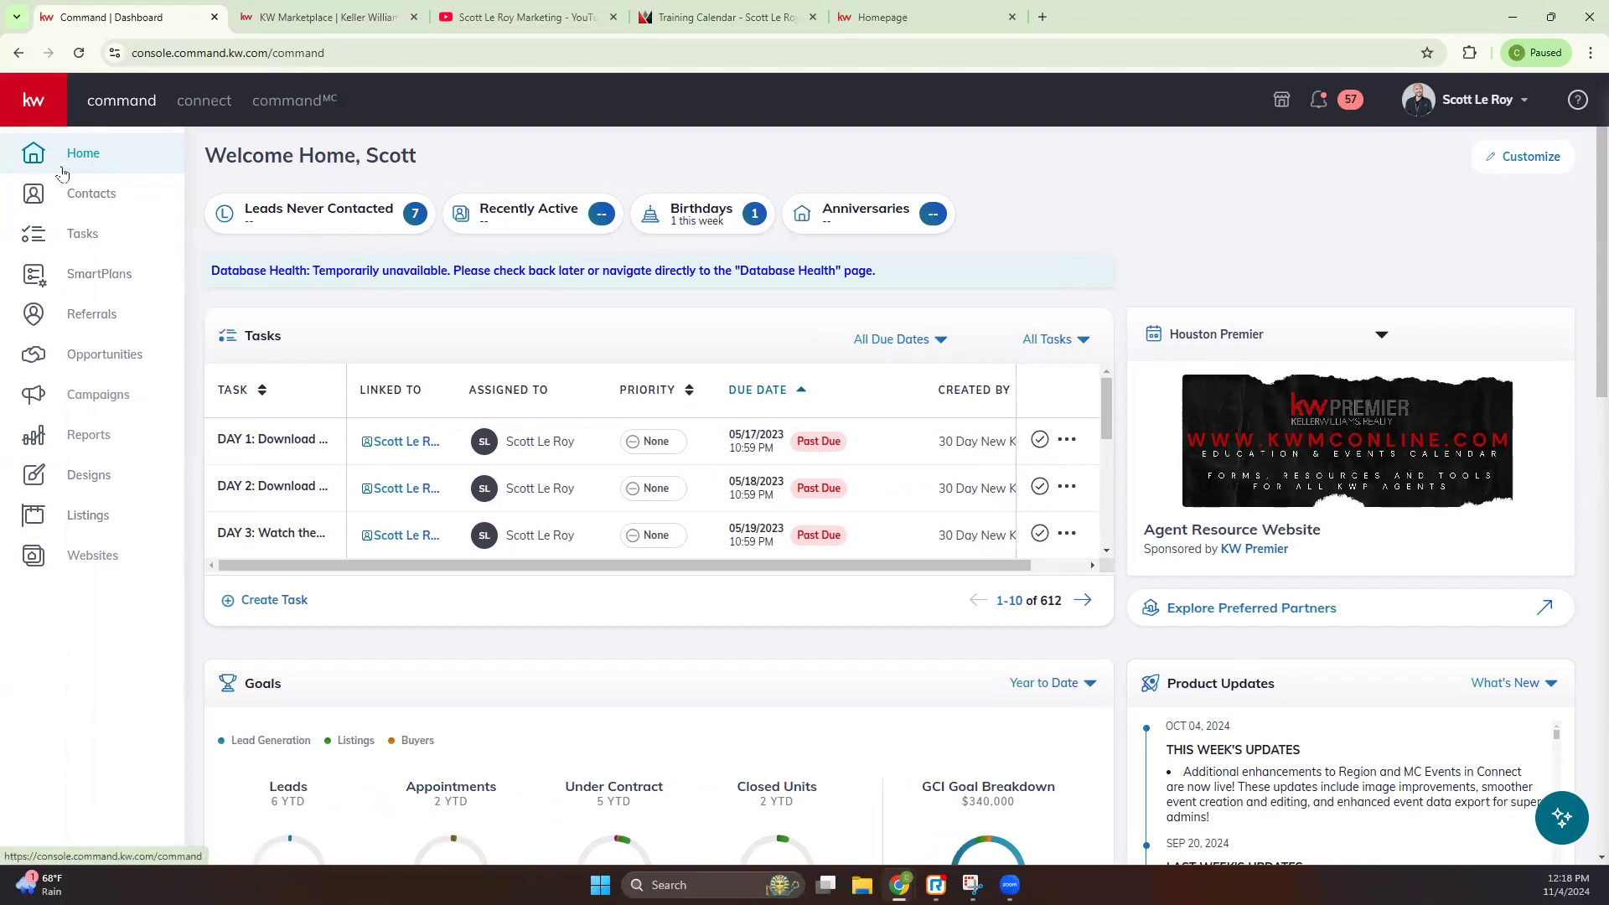
click(42, 201)
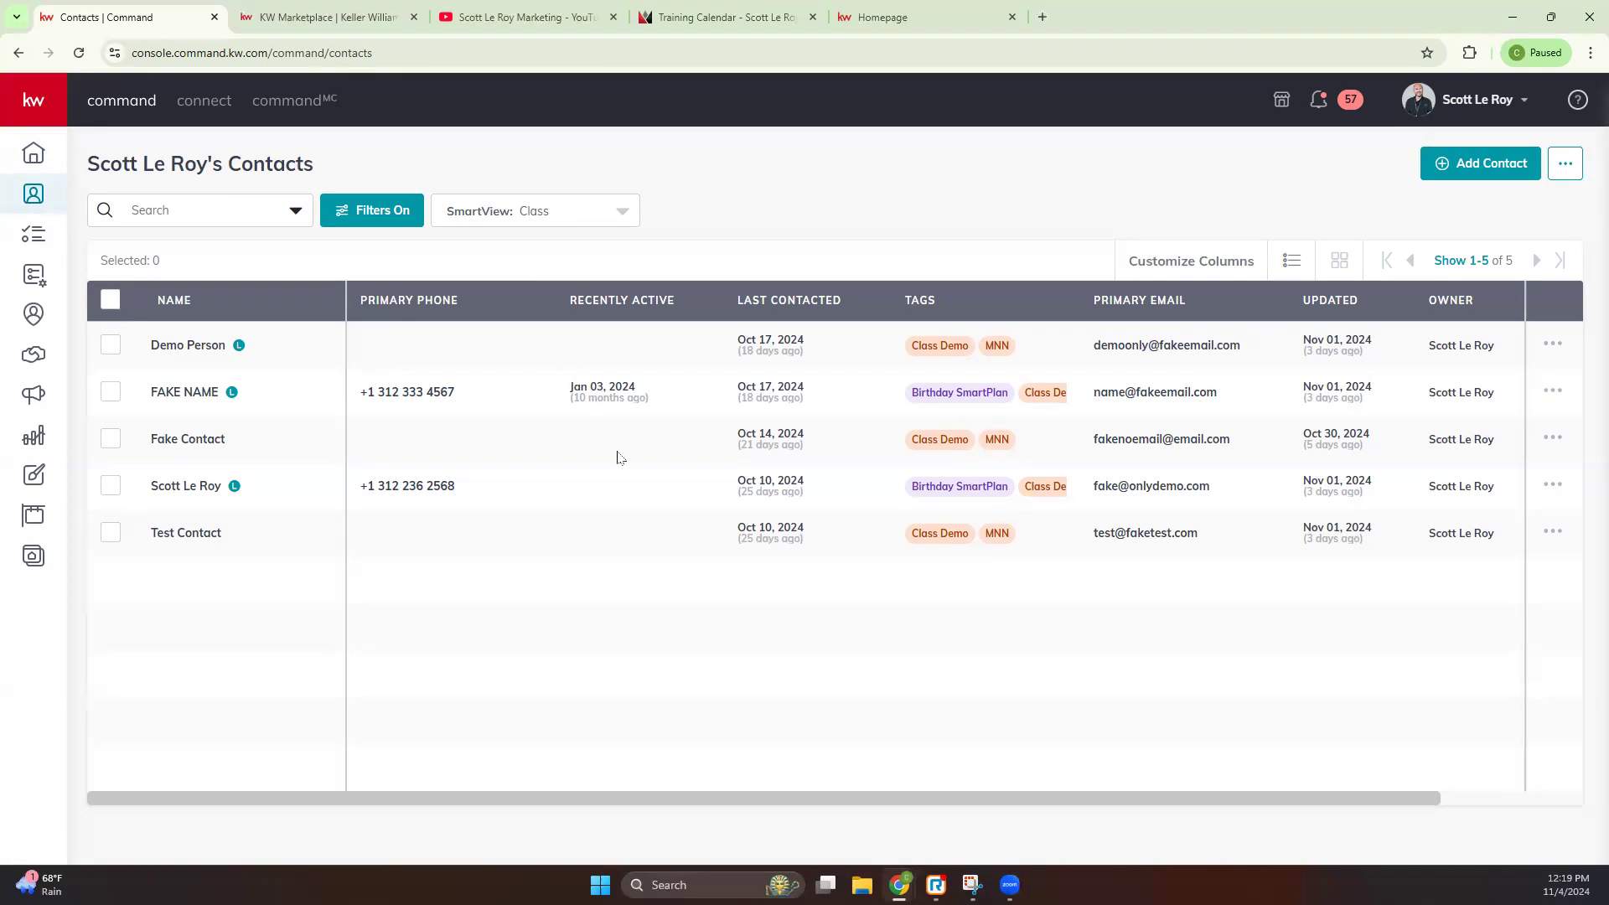
Step: Start adding a new contact and dismiss the autofill suggestion on the Full Name field
click(1464, 166)
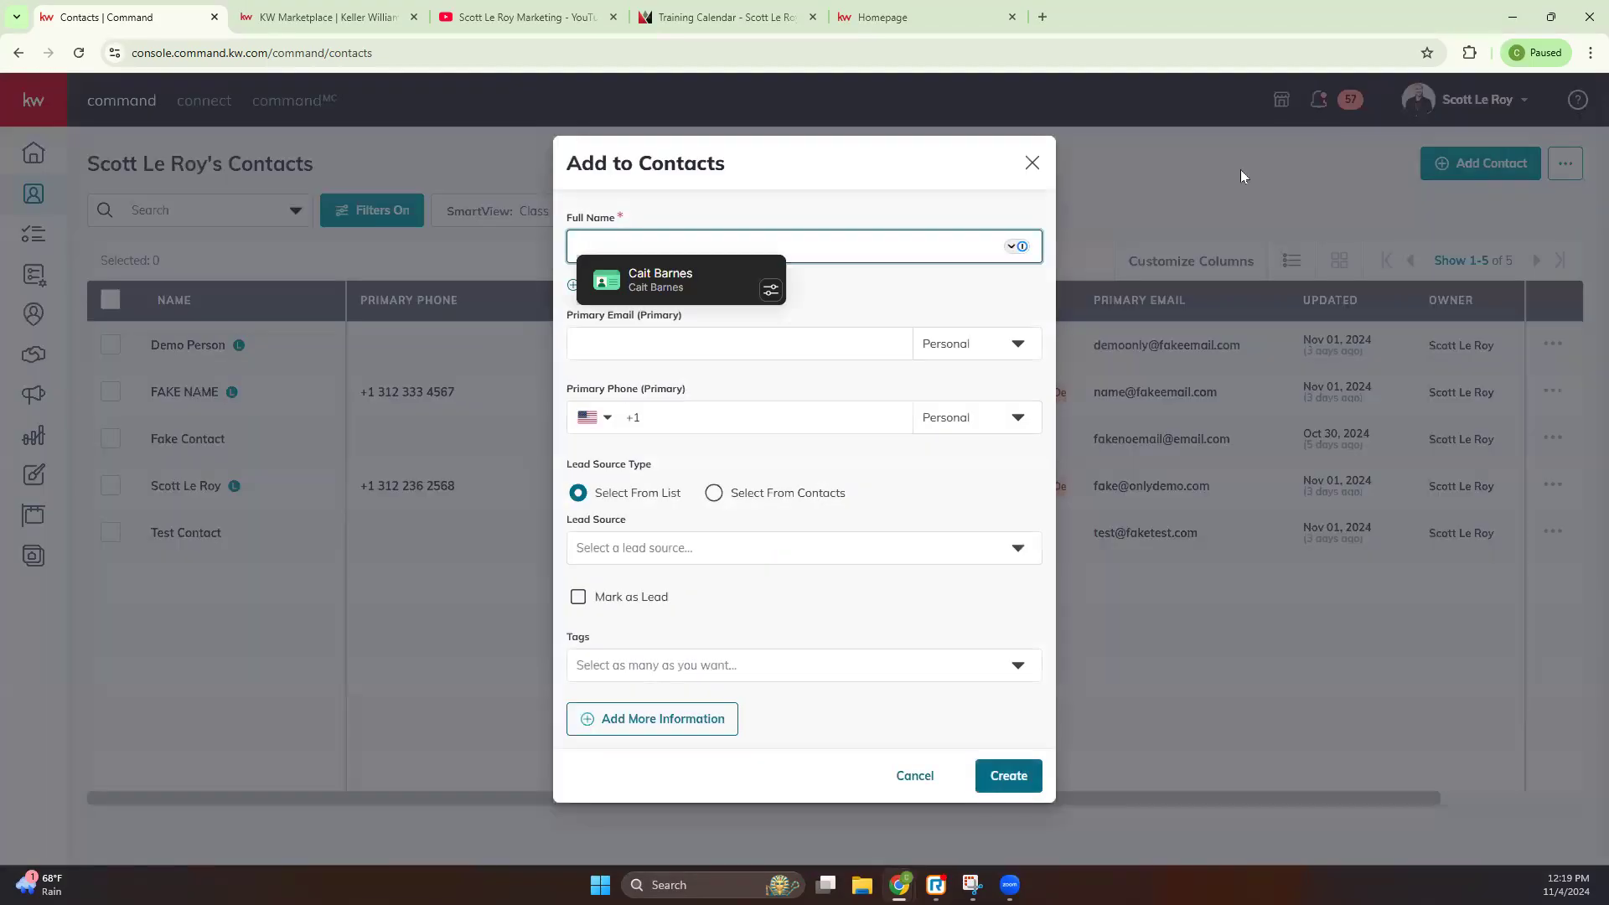
click(881, 290)
click(878, 235)
click(904, 325)
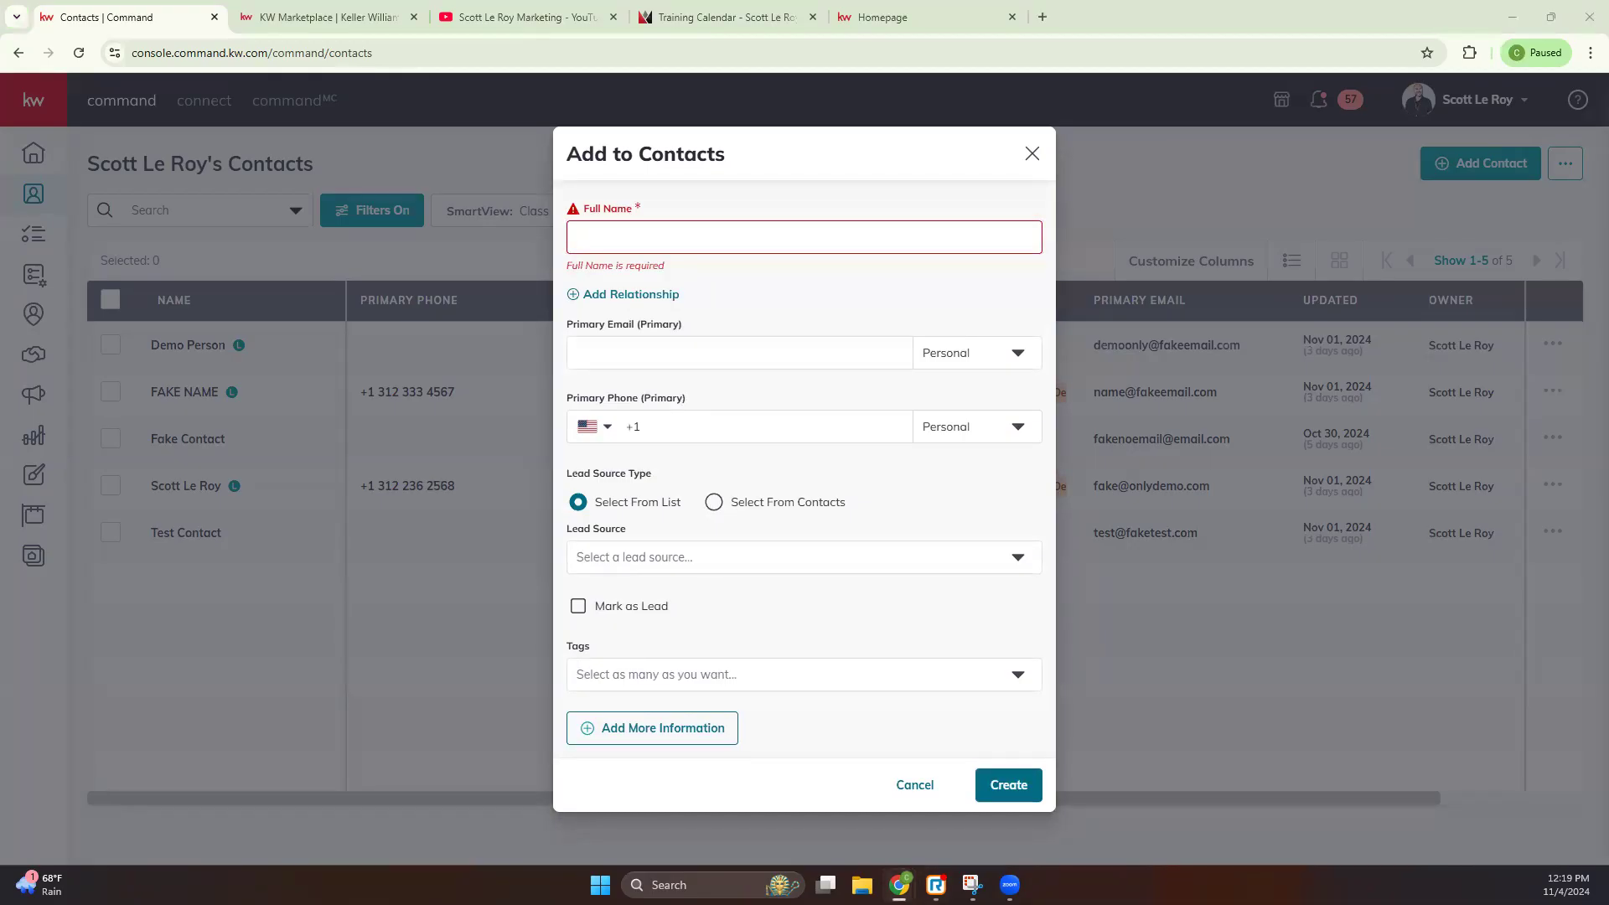
click(701, 244)
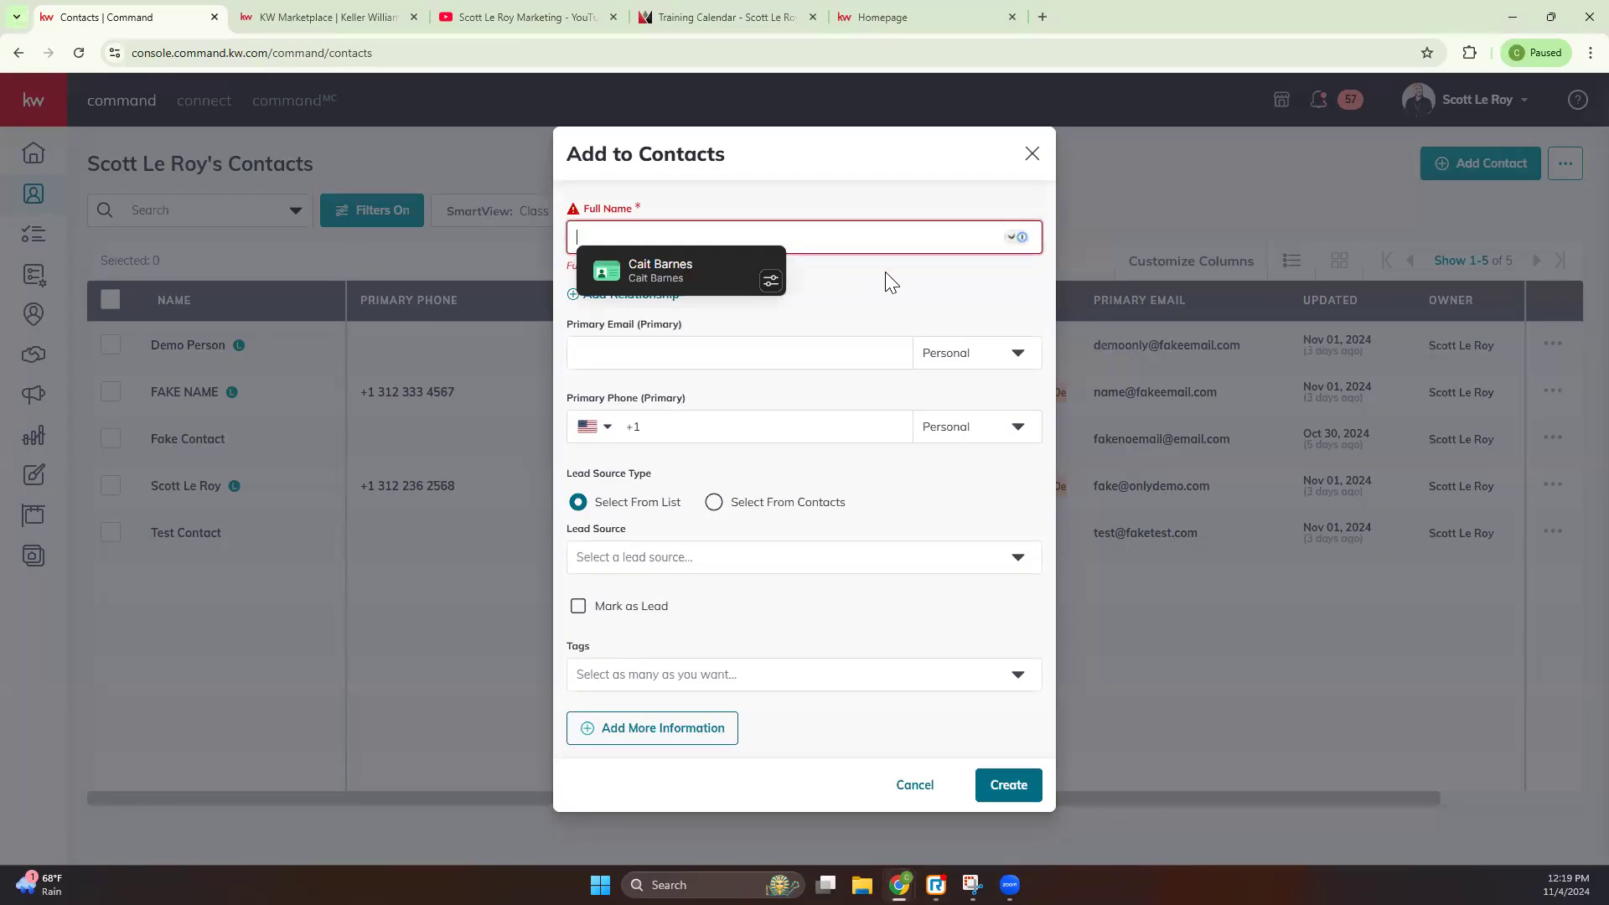
click(913, 287)
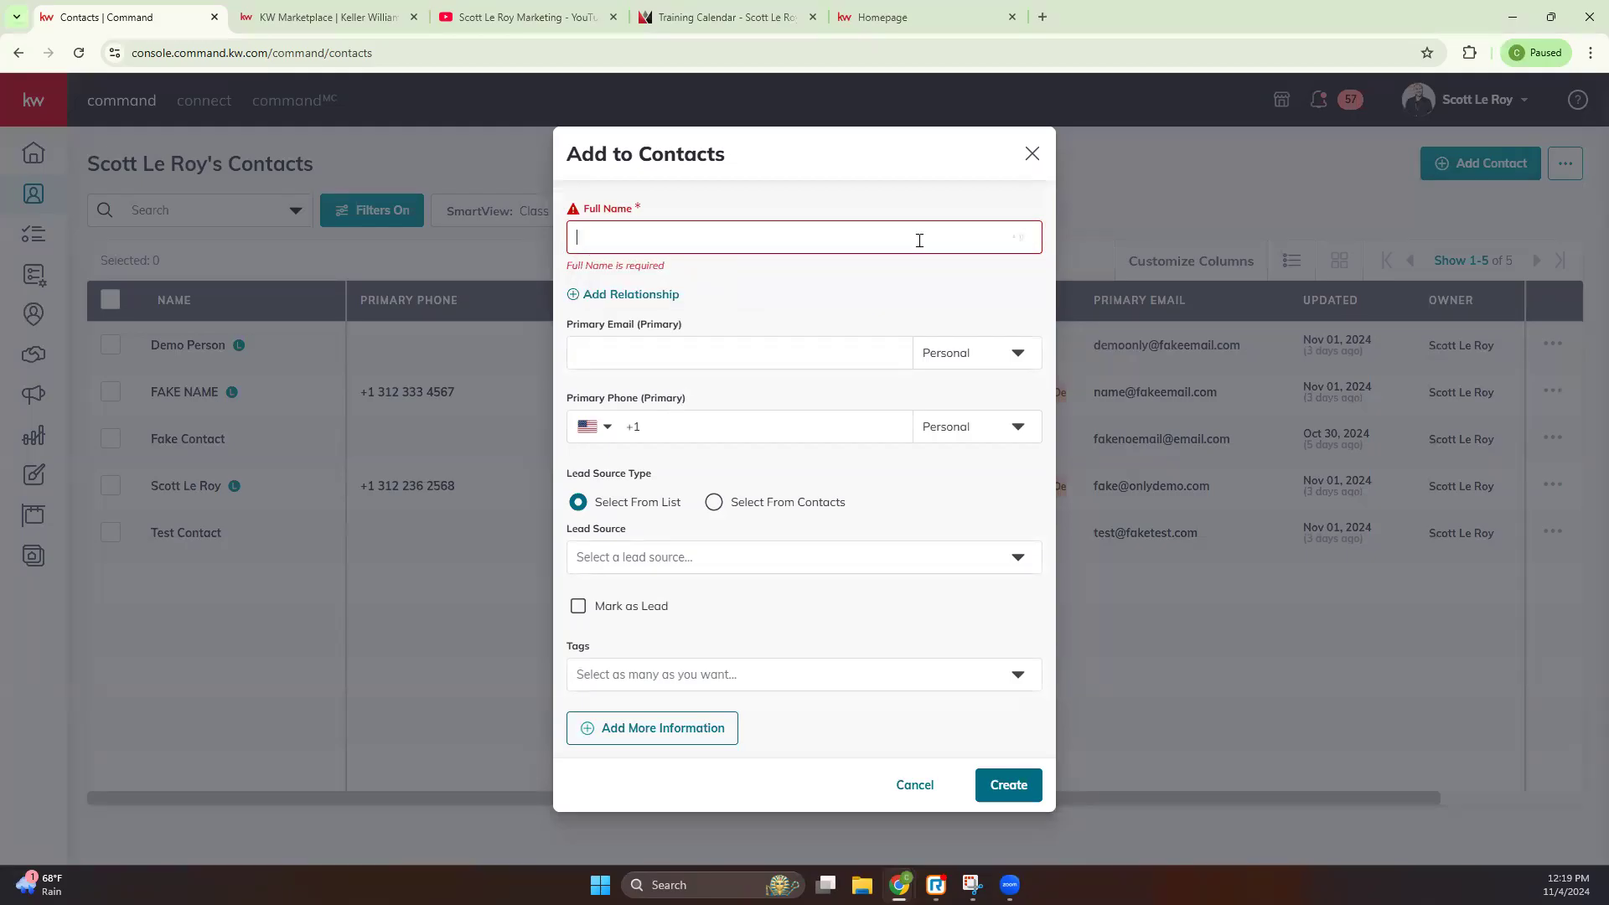
click(1109, 237)
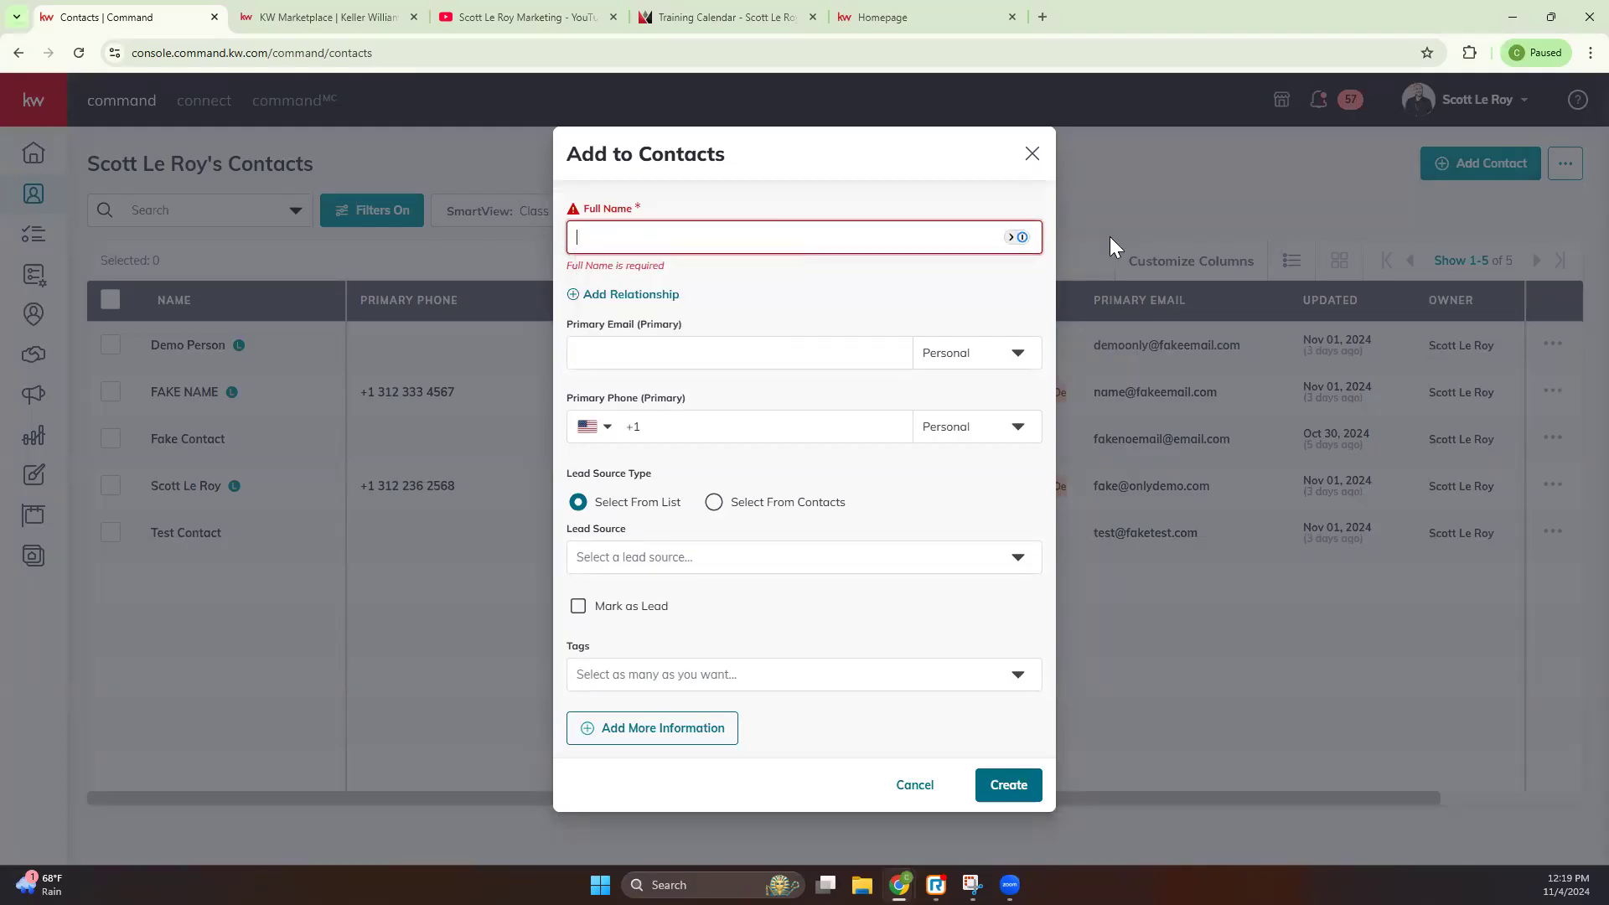
Step: Enter a sample contact name in Full Name, leave Primary Email empty, and check the Lead Source list without choosing an option
text(Mickeyt)
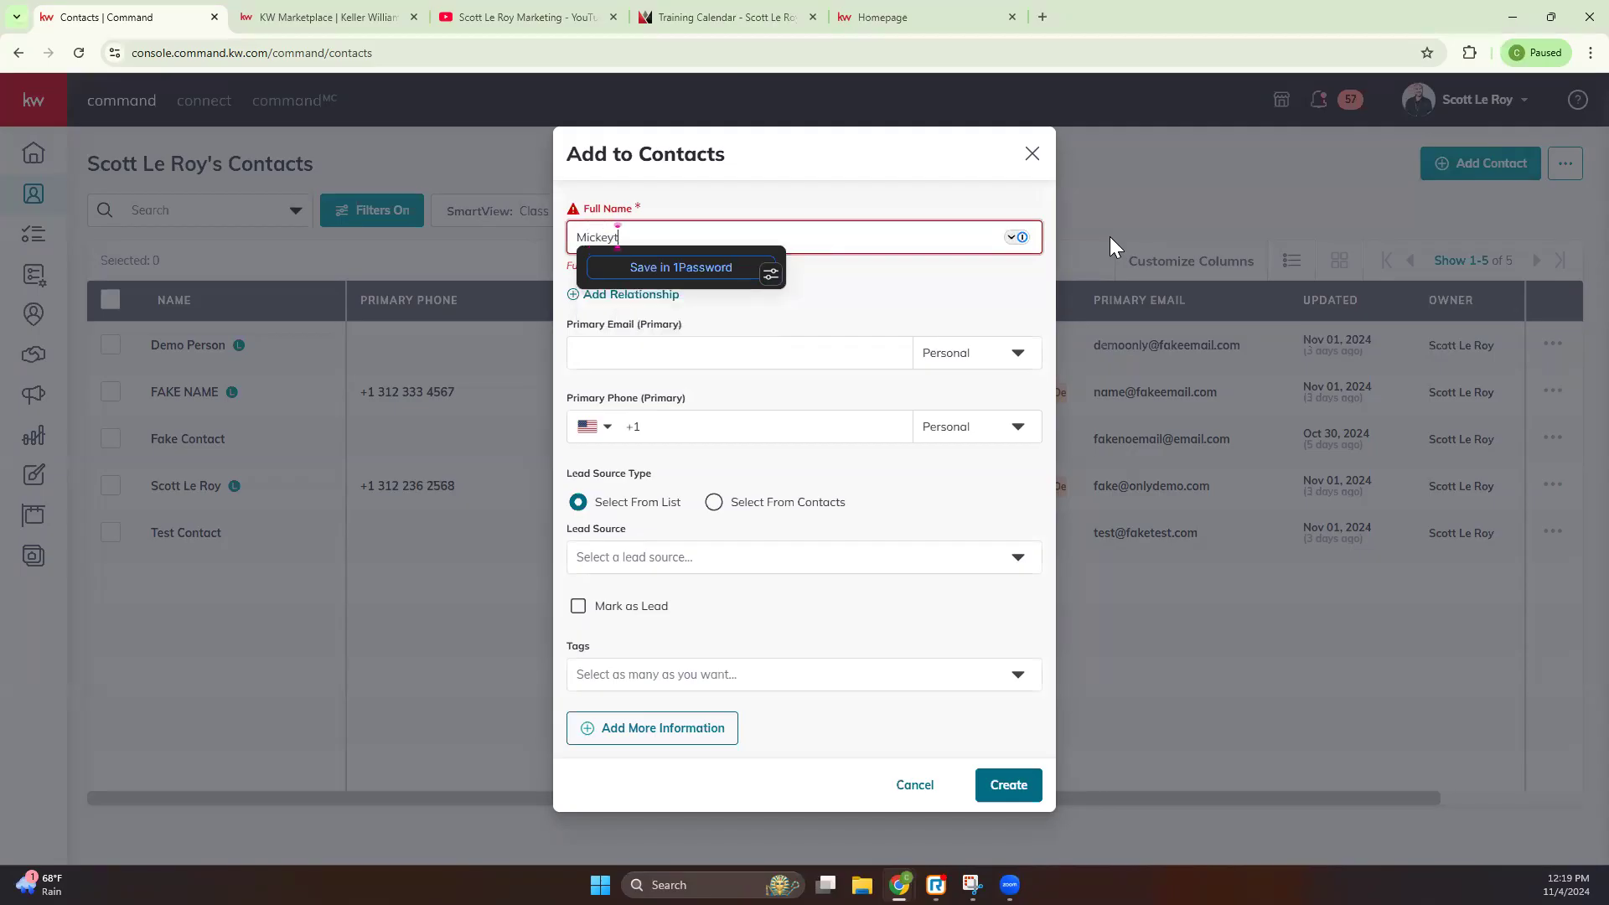
key(BackSpace)
key(Tab)
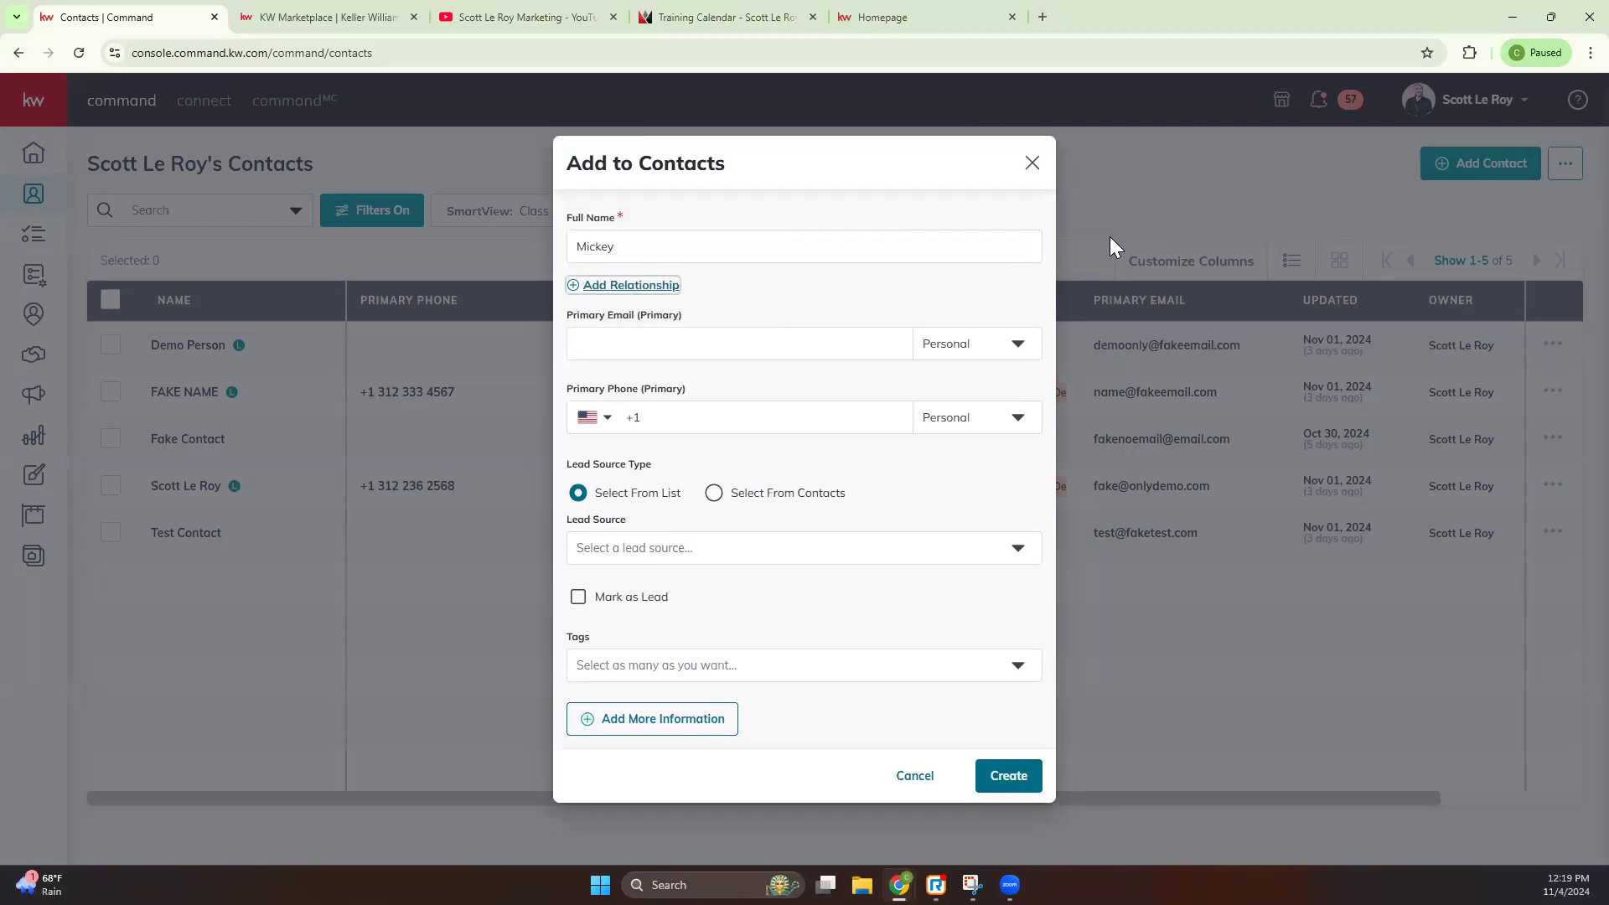
key(Tab)
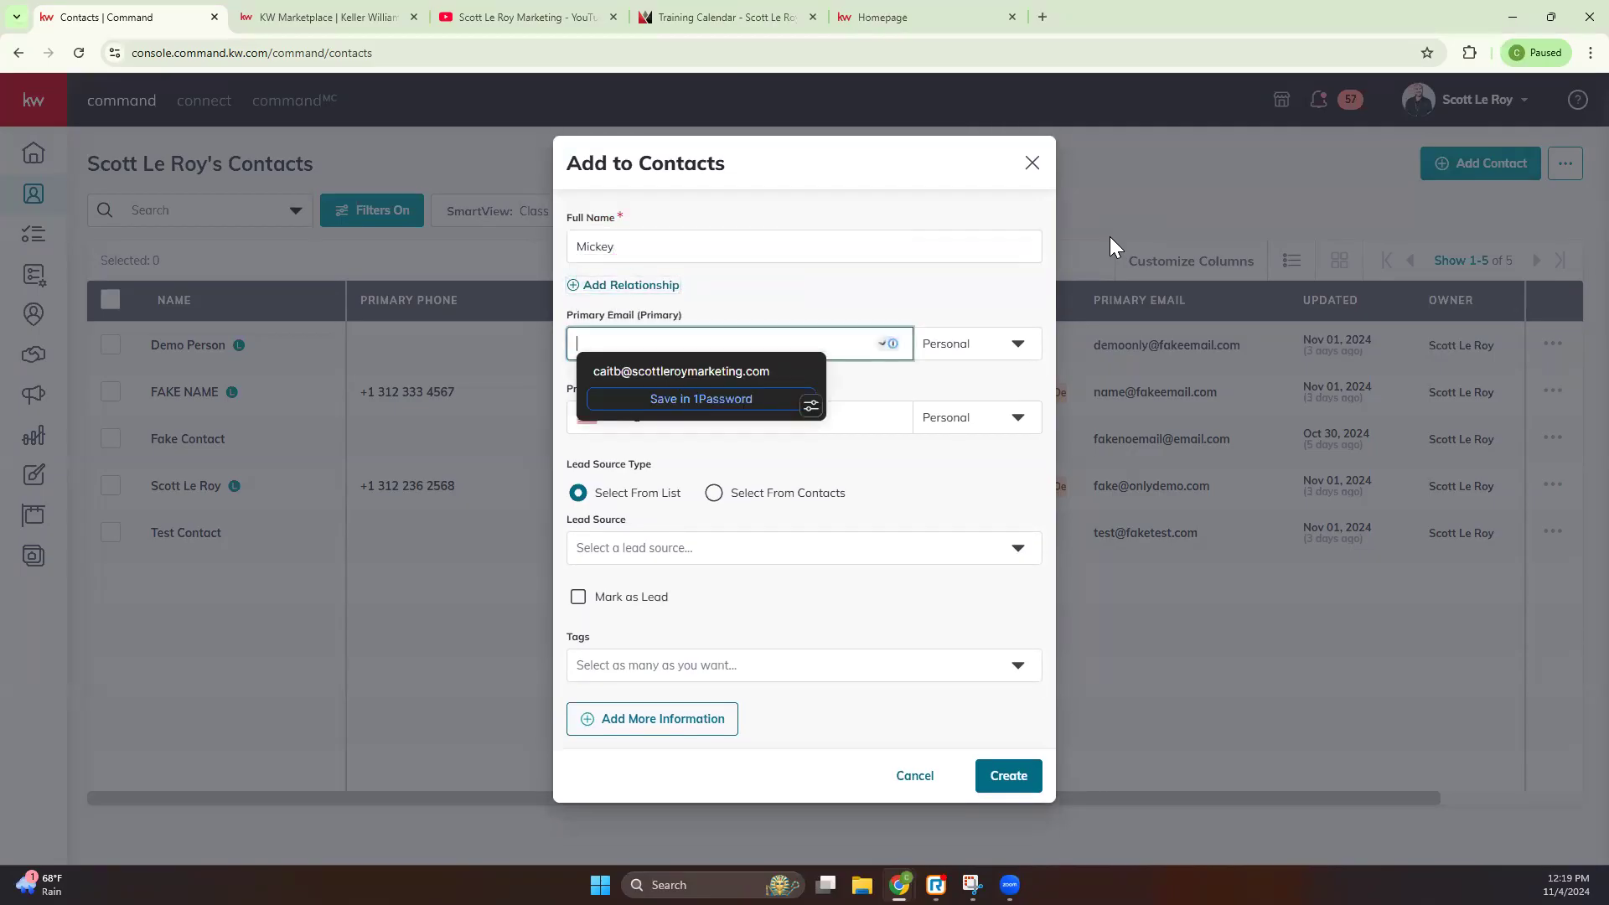
key(Escape)
key(Tab)
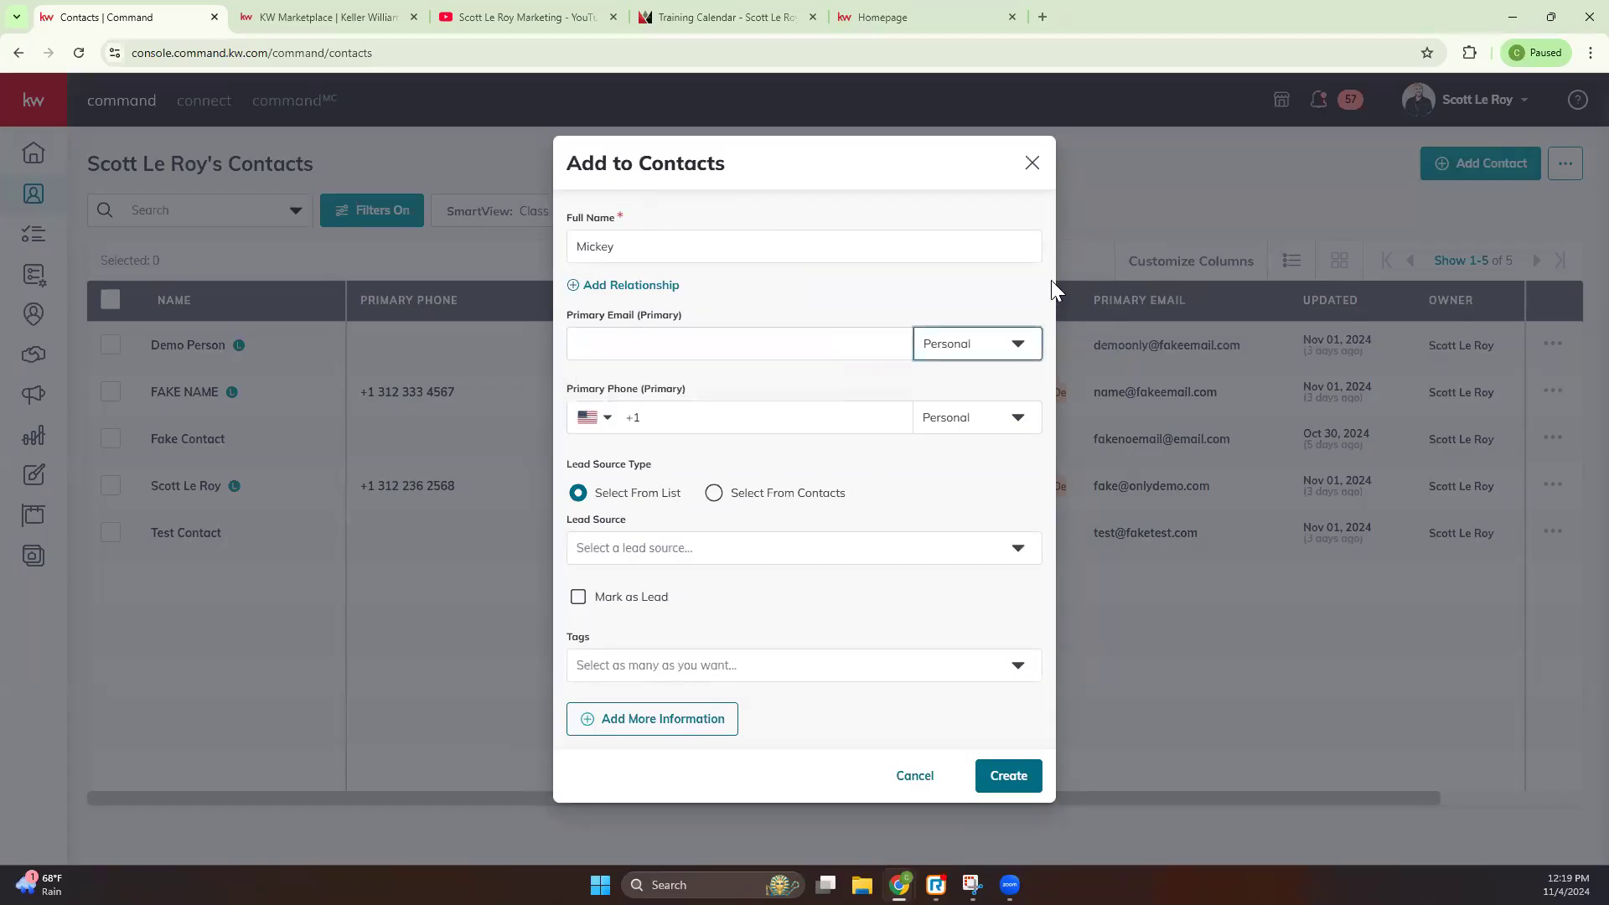
click(613, 550)
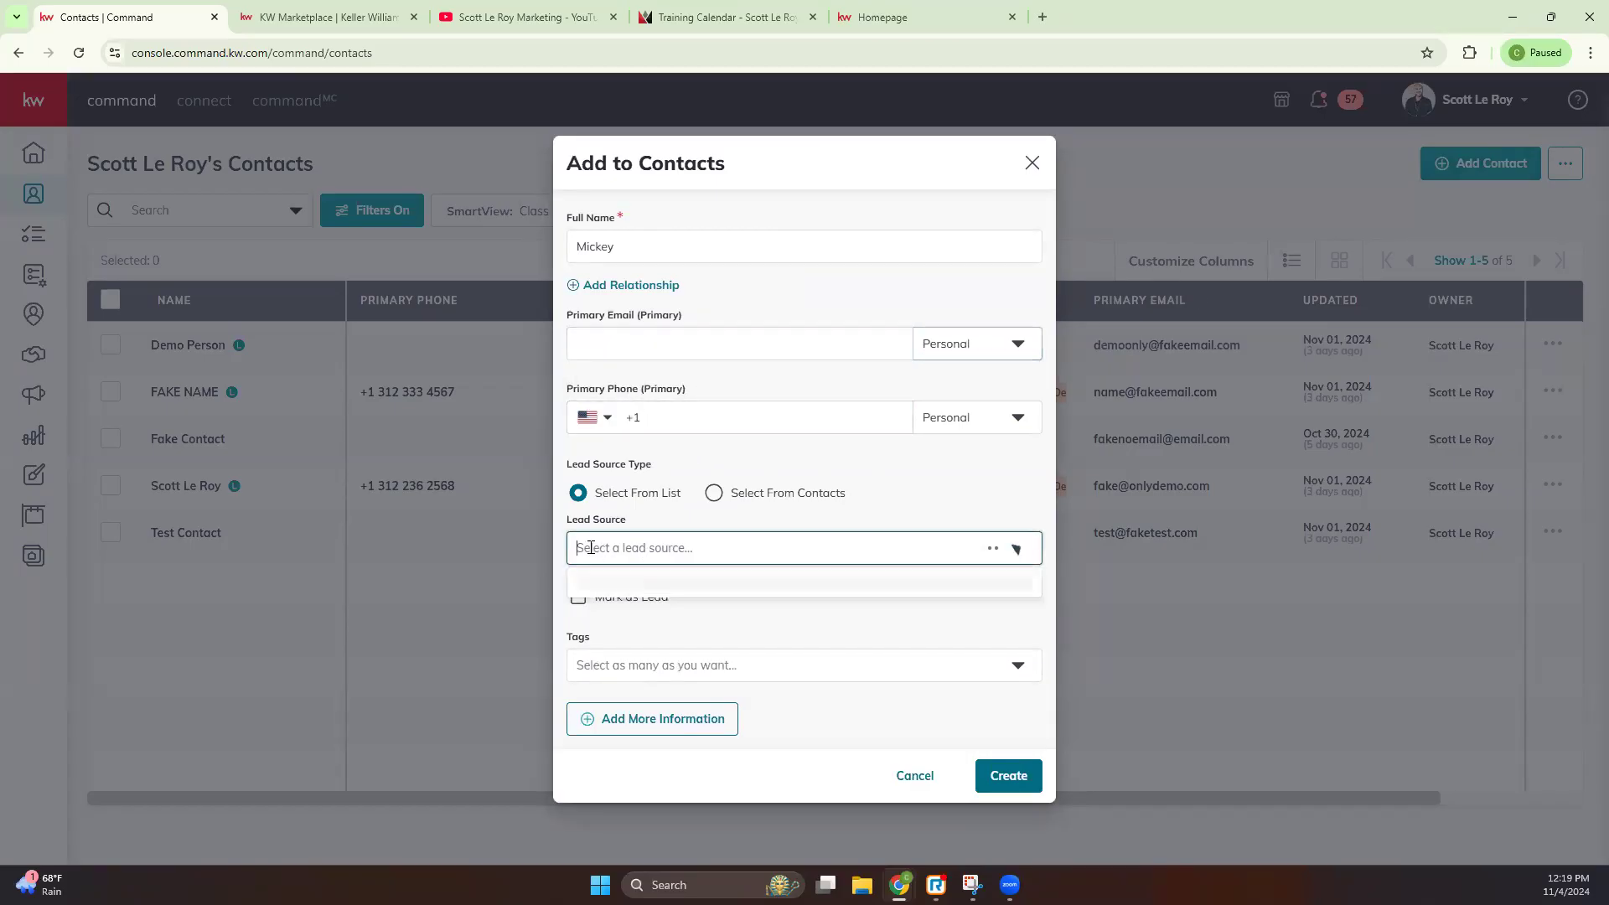
click(916, 510)
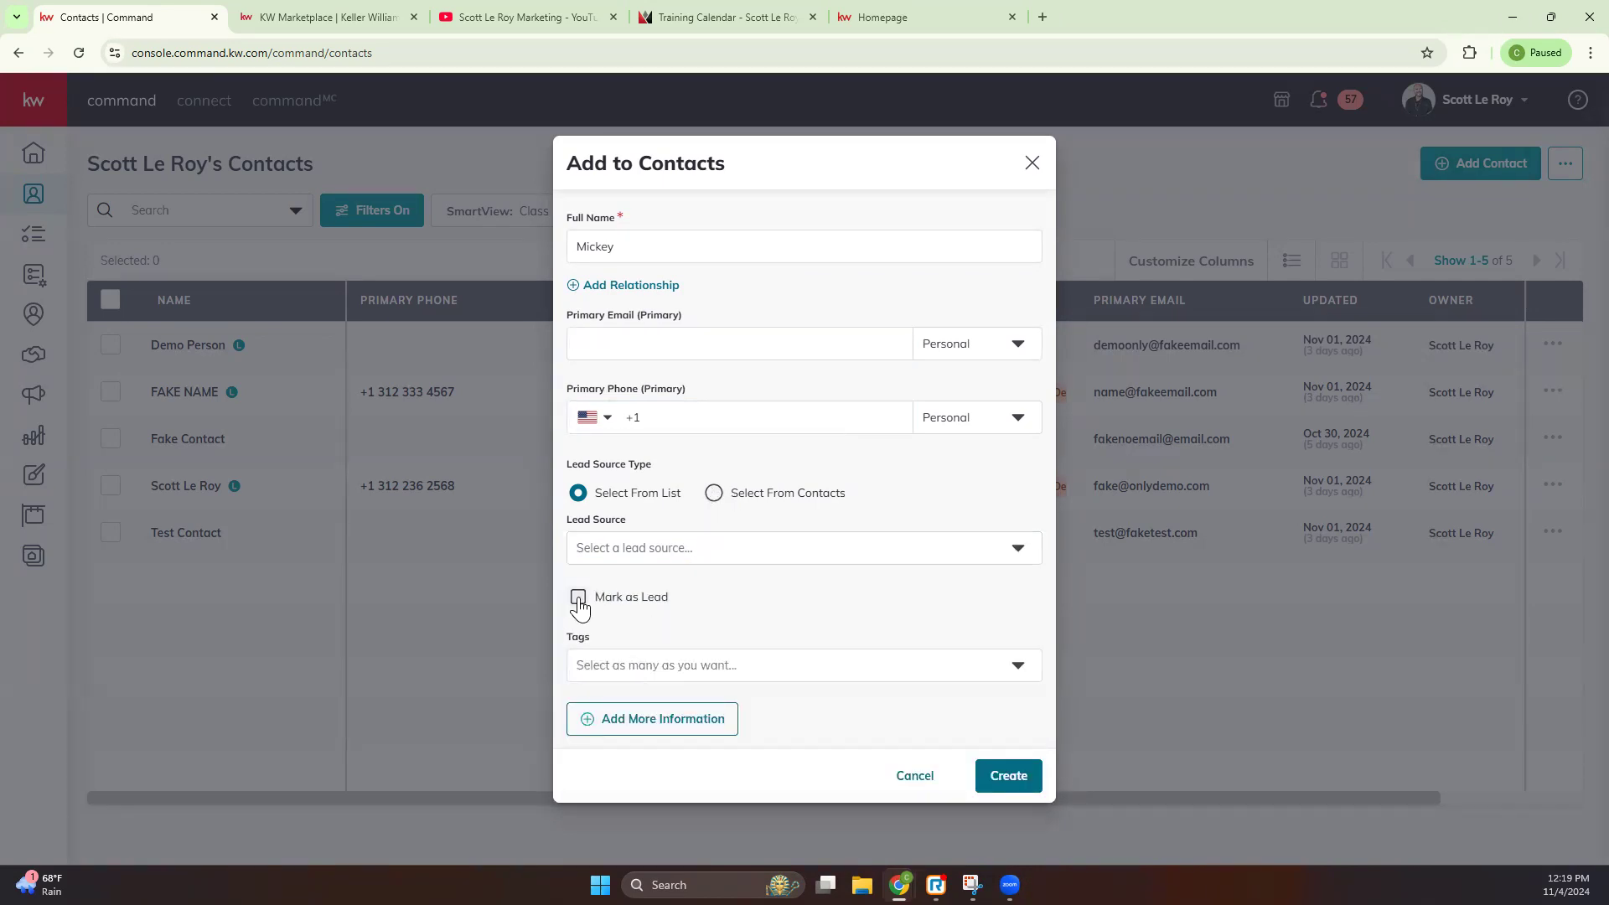
Step: Find the Open House tag among the existing tags and assign it to the new contact
right_click(824, 671)
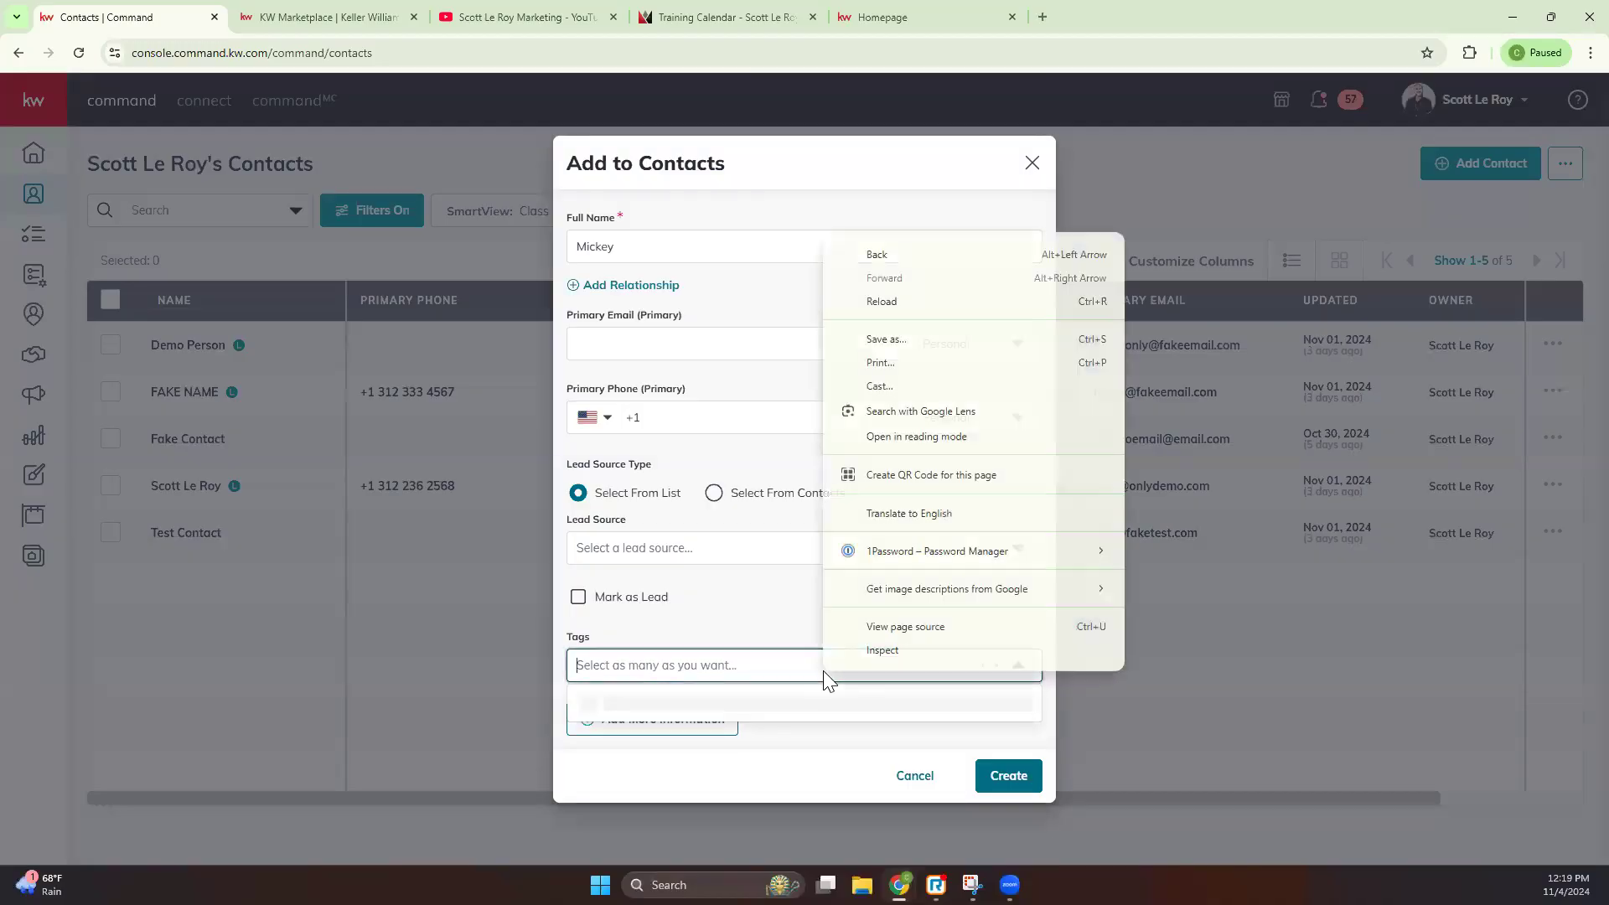
click(744, 661)
click(742, 661)
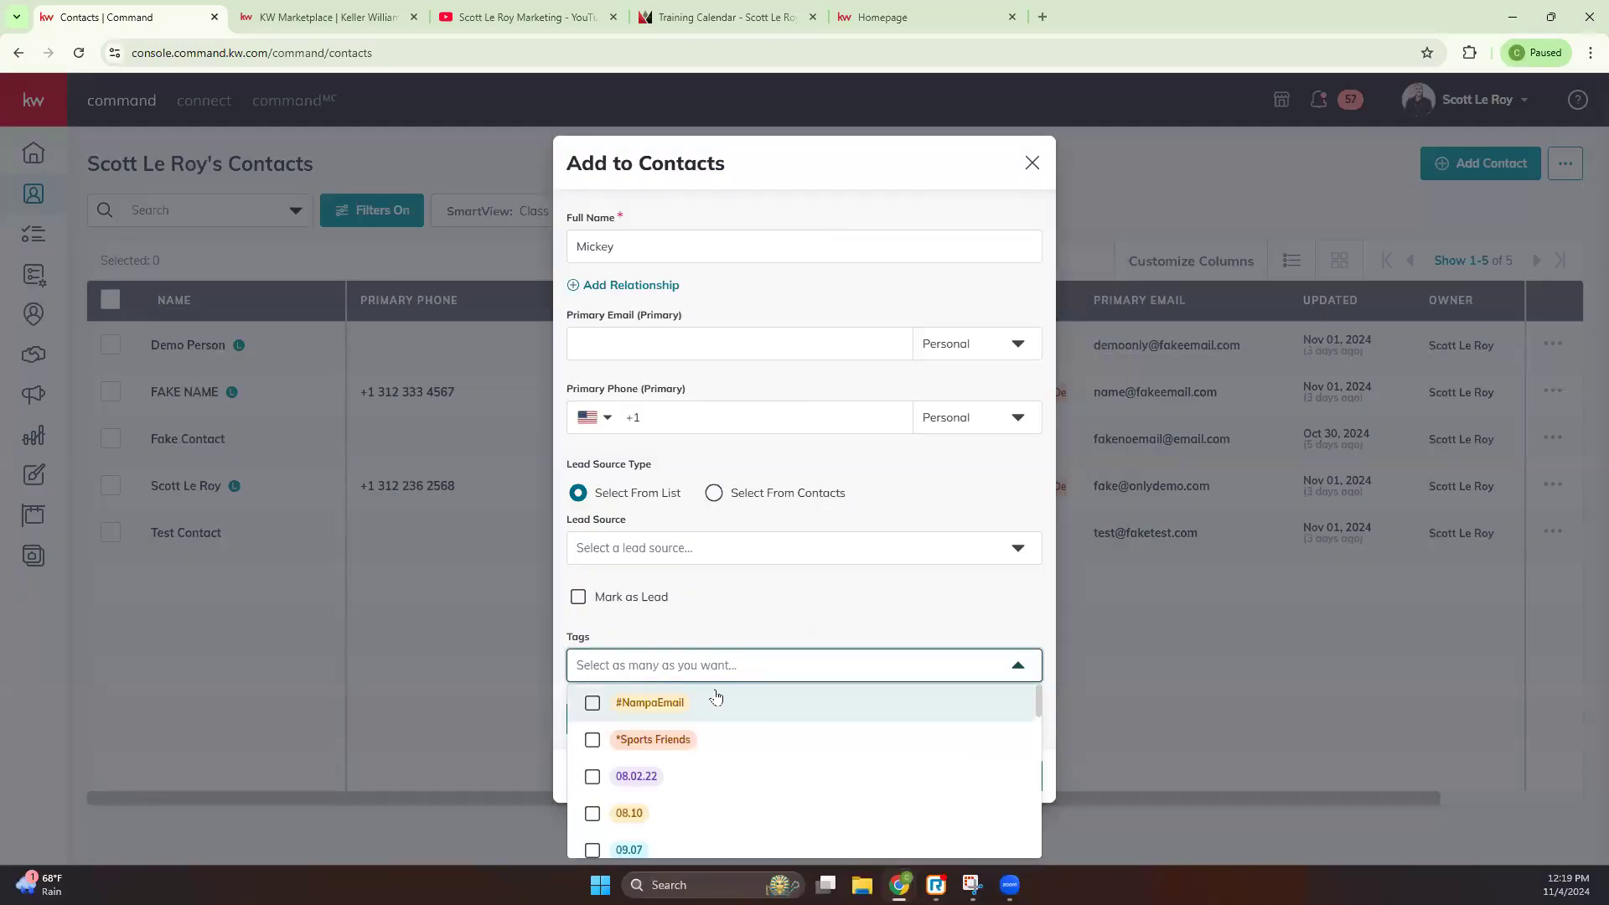
text(open)
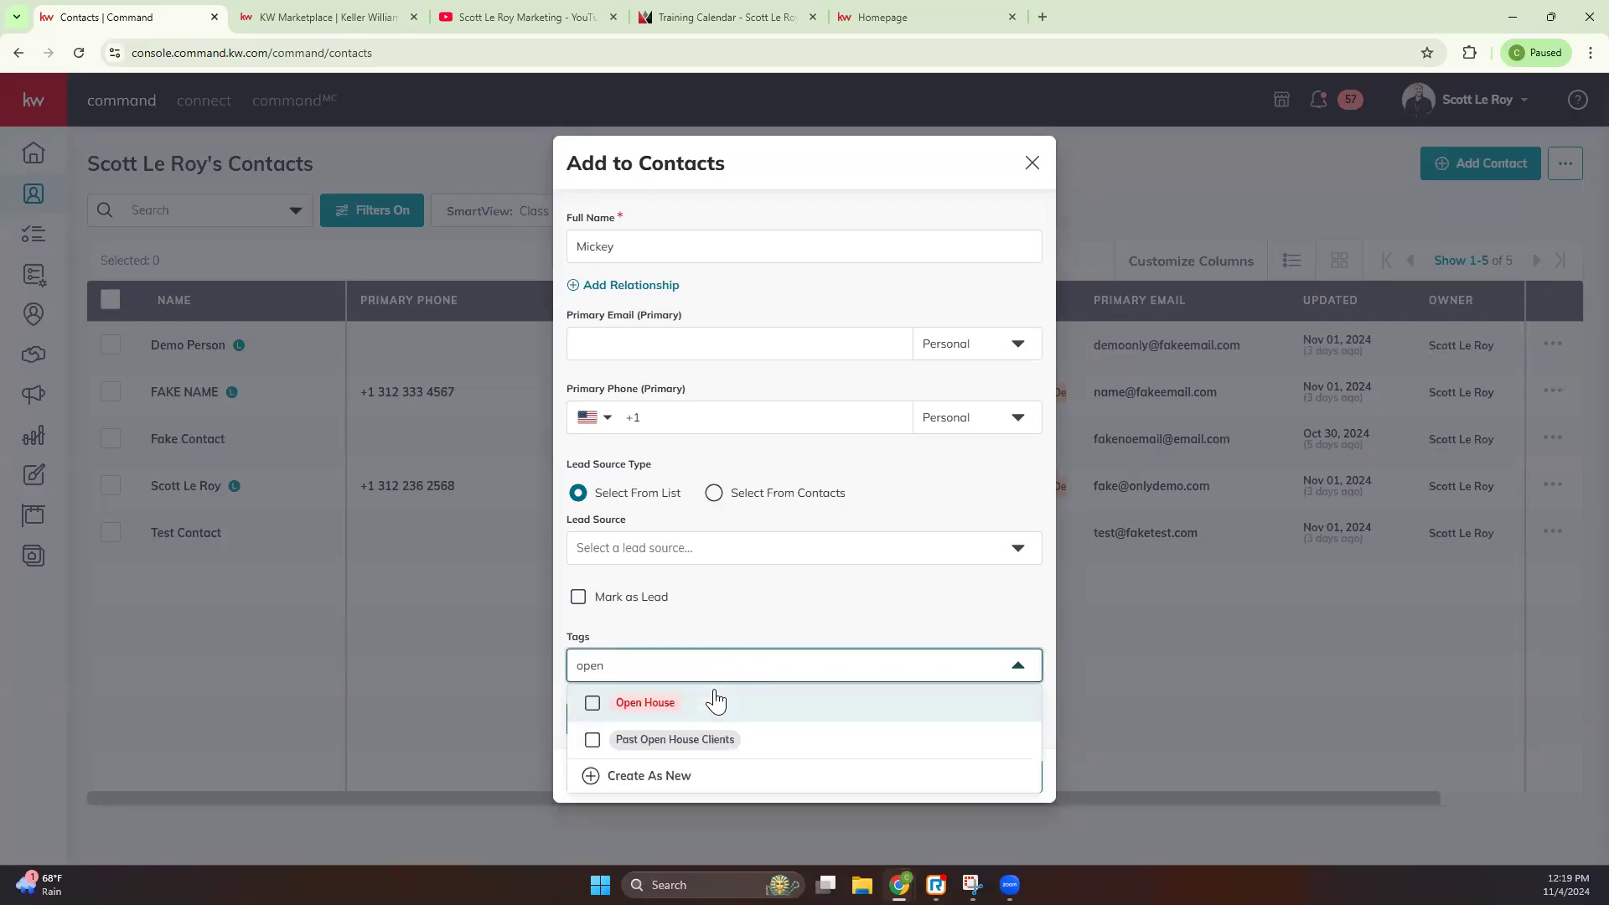
click(589, 704)
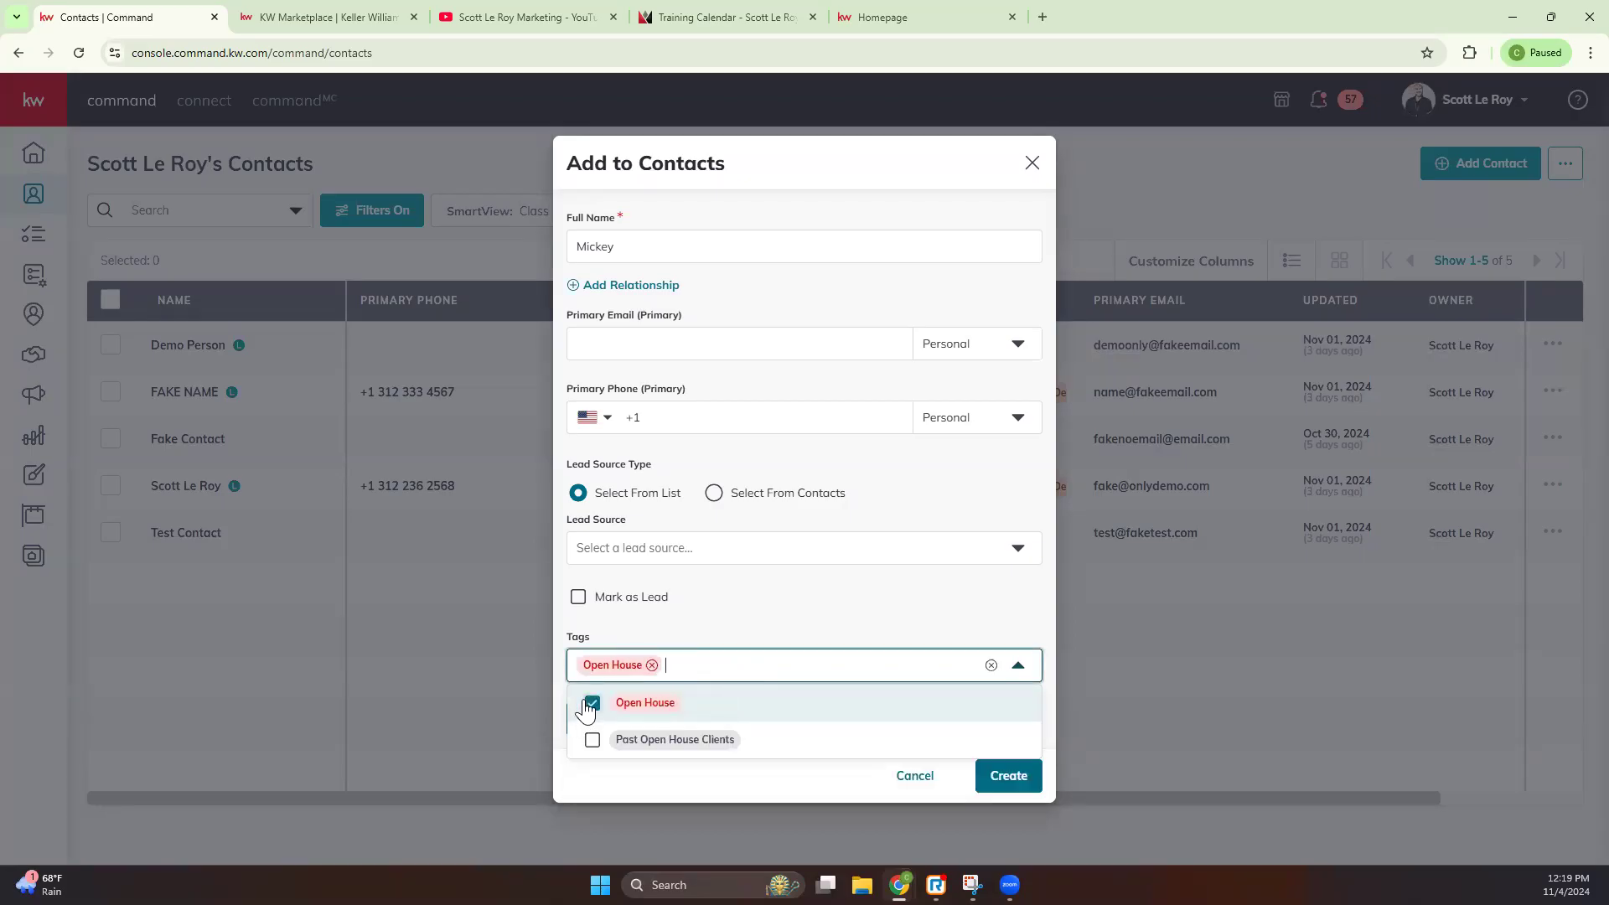
click(744, 625)
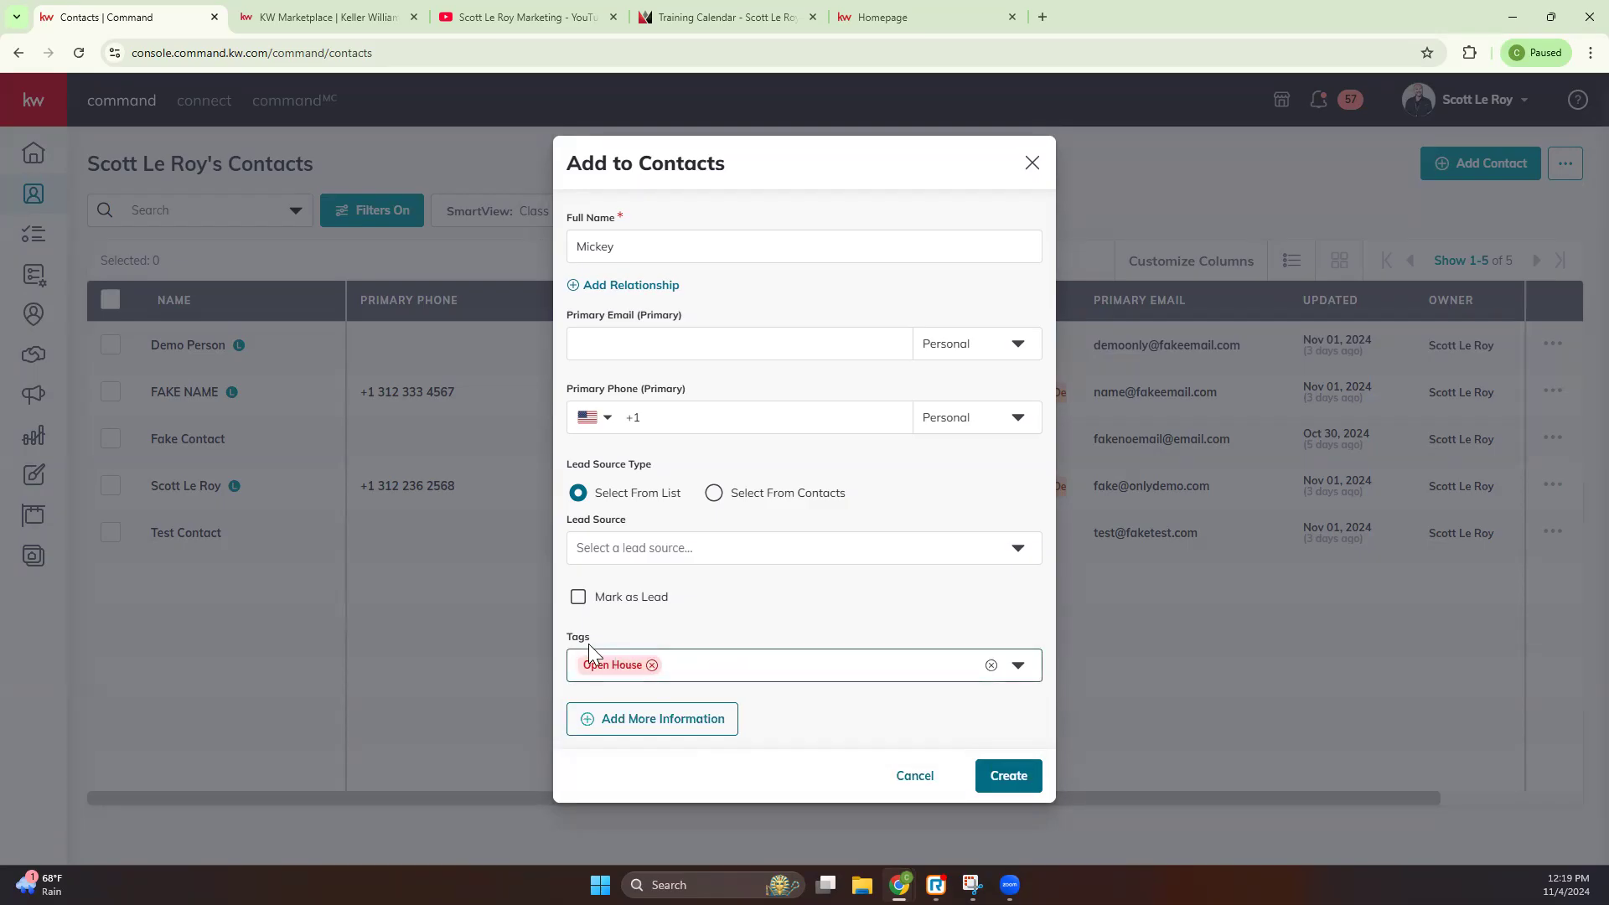
Step: Expand the additional contact information and review the preferred contact method, extra email, phone, address and social profile network options
click(628, 725)
click(577, 694)
scroll(888, 668, down, 2)
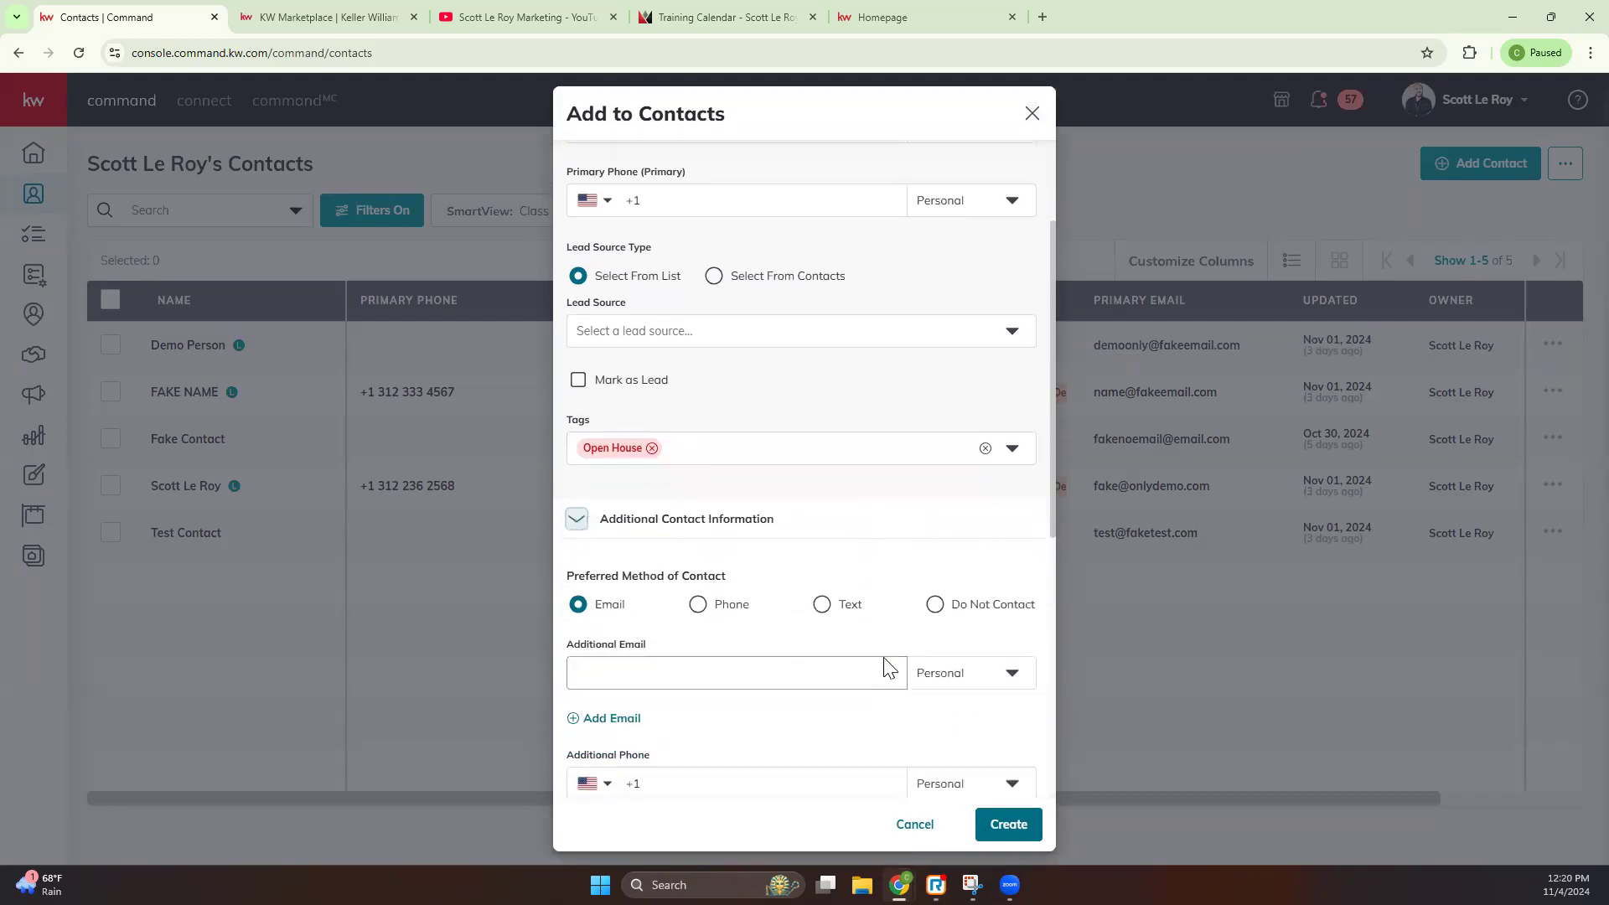
scroll(888, 668, down, 1)
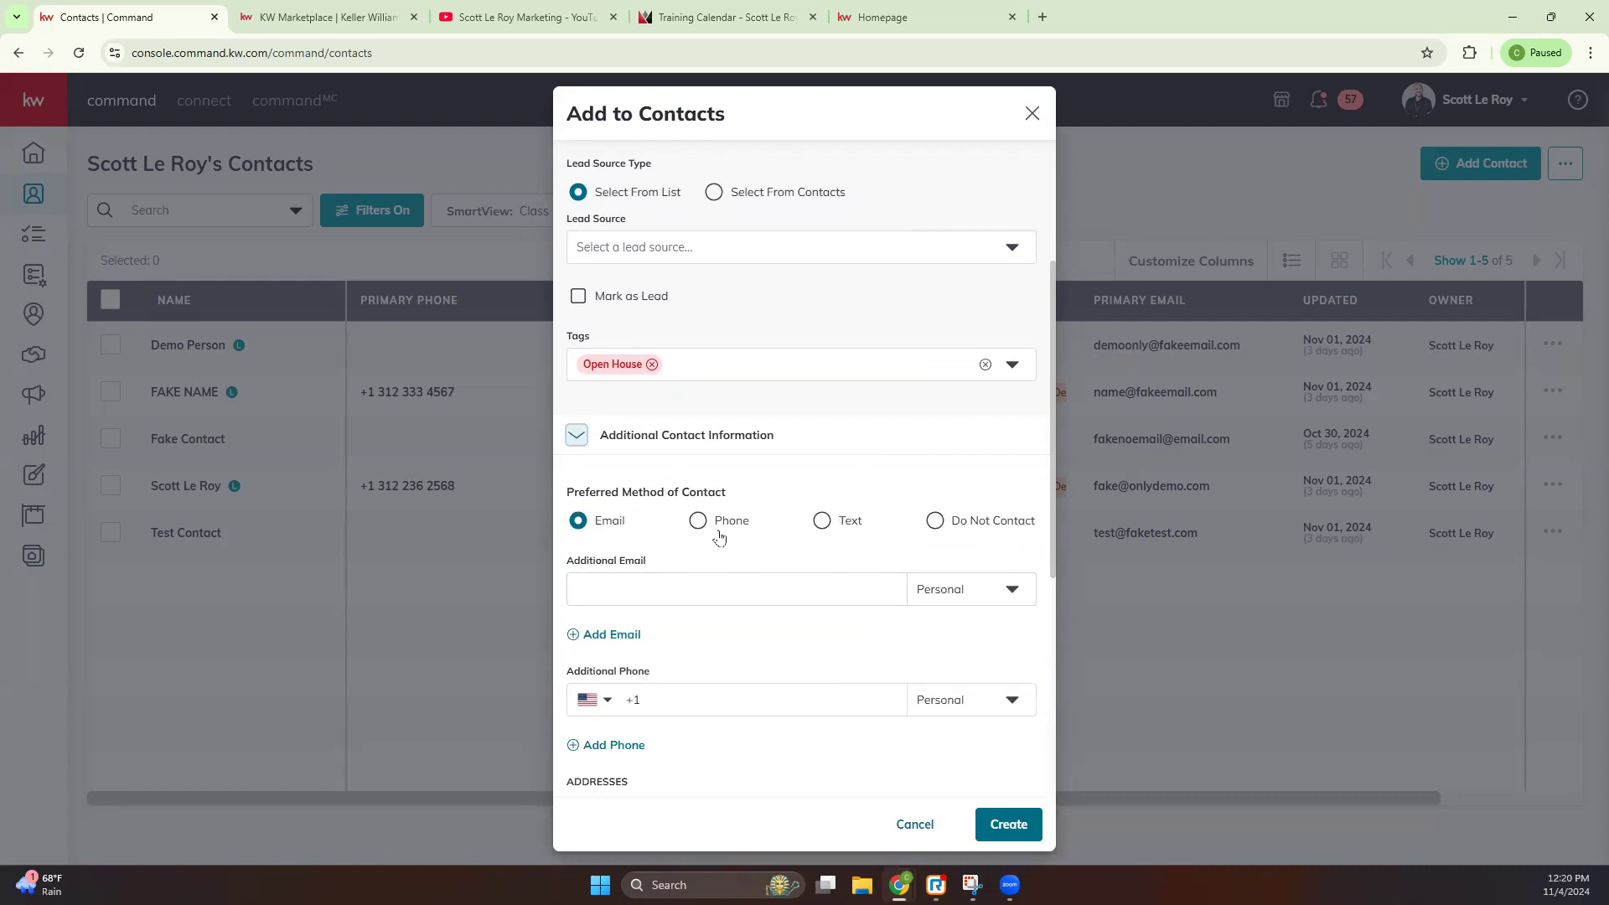
scroll(726, 575, down, 2)
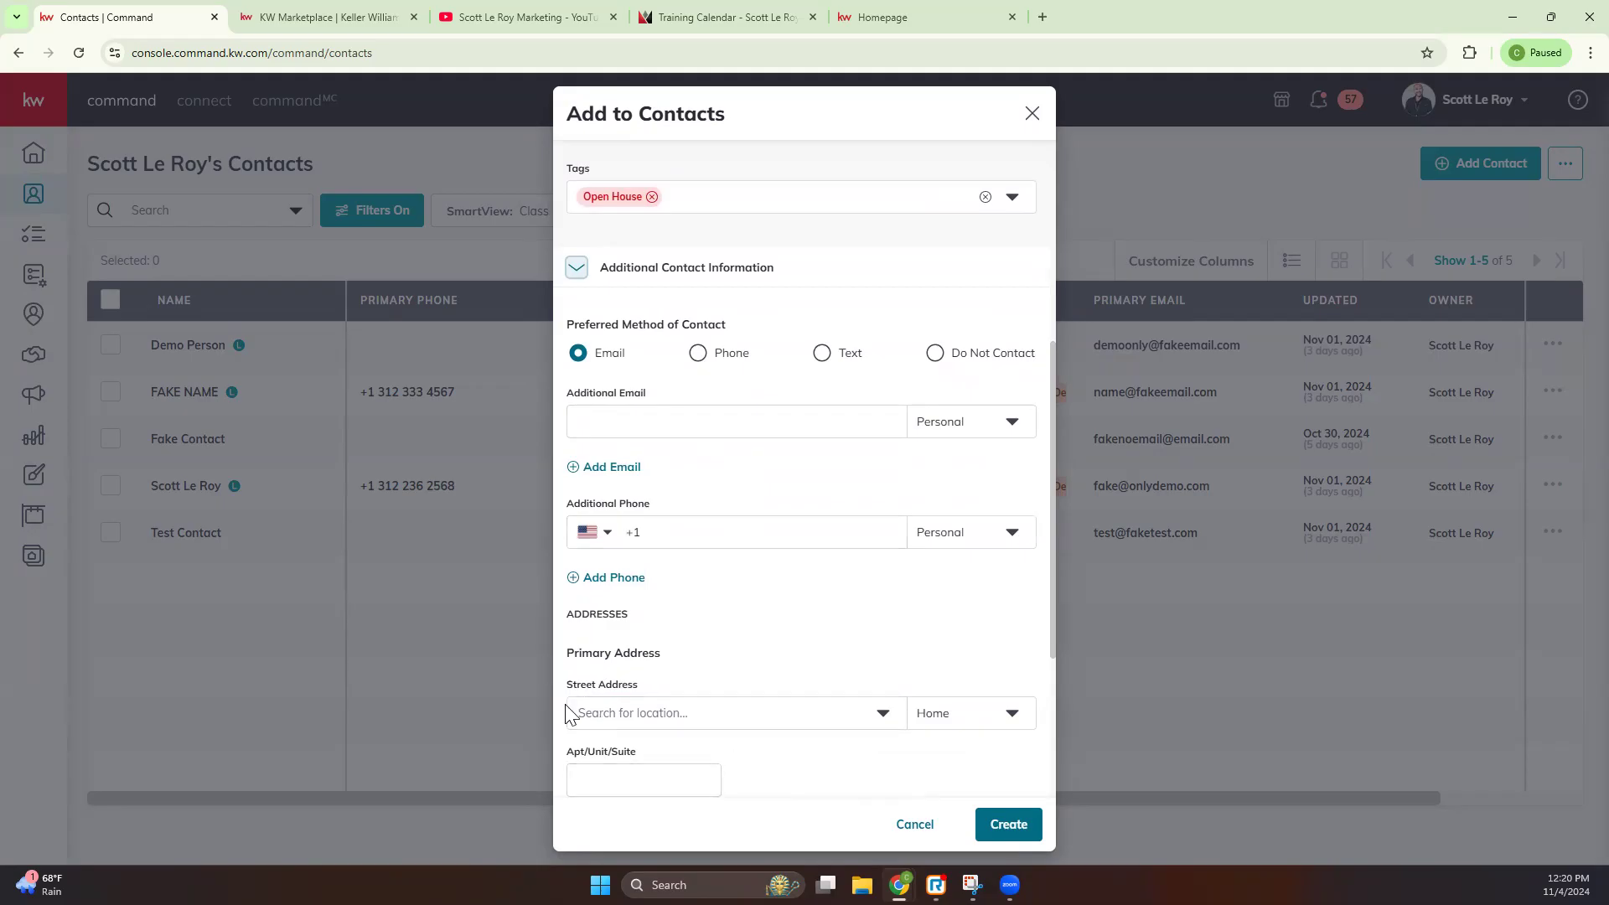
scroll(735, 646, down, 1)
scroll(740, 633, down, 2)
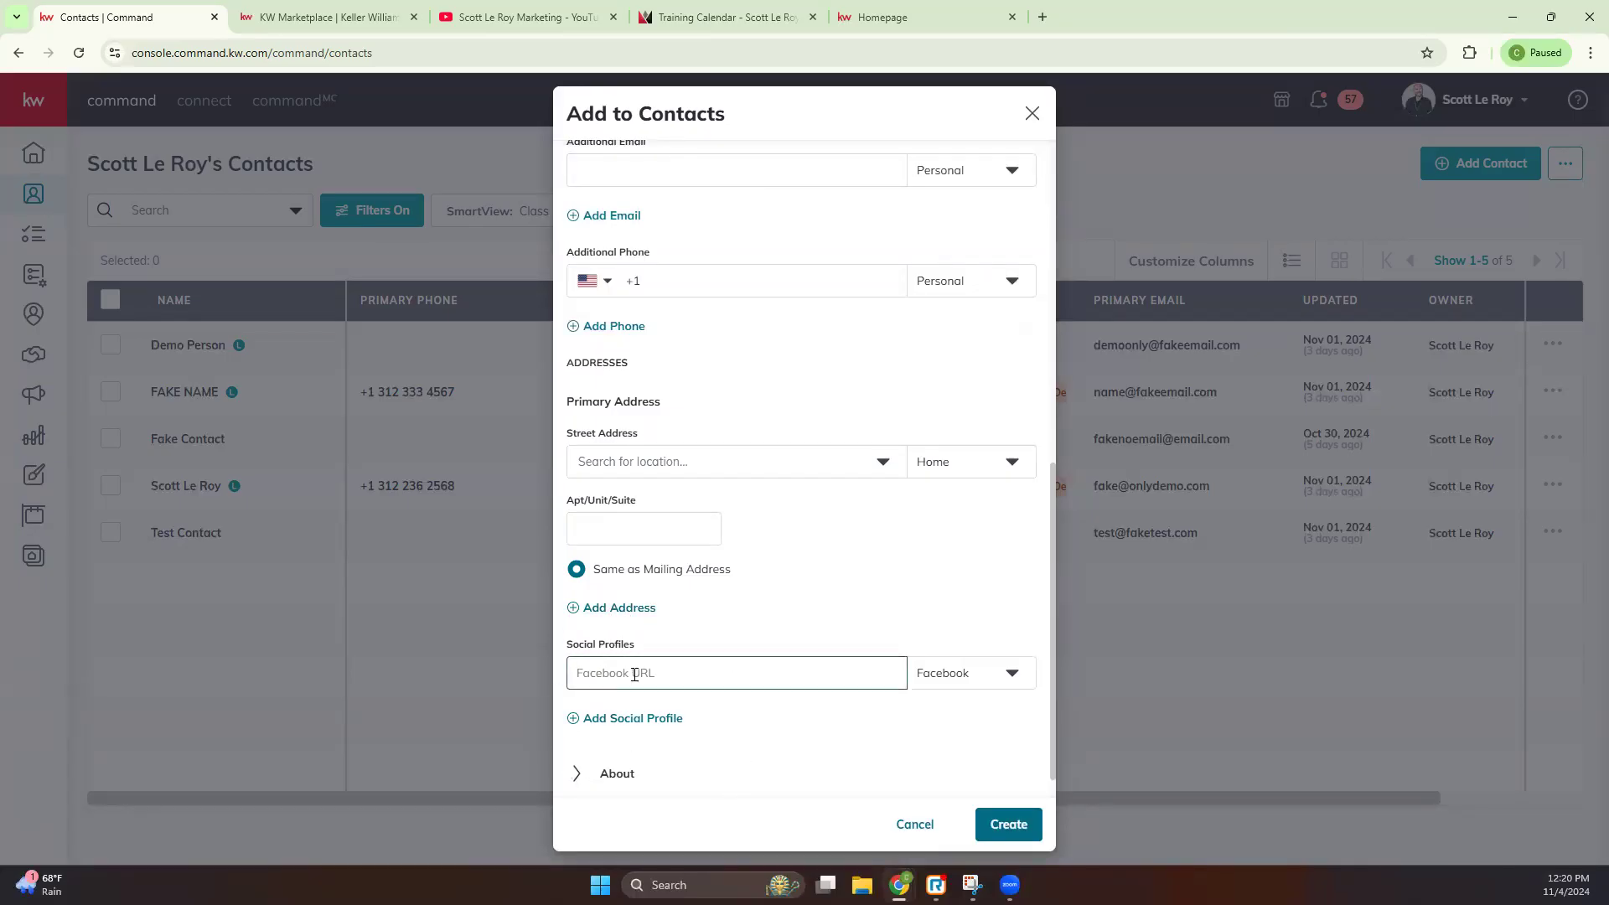
scroll(637, 673, down, 1)
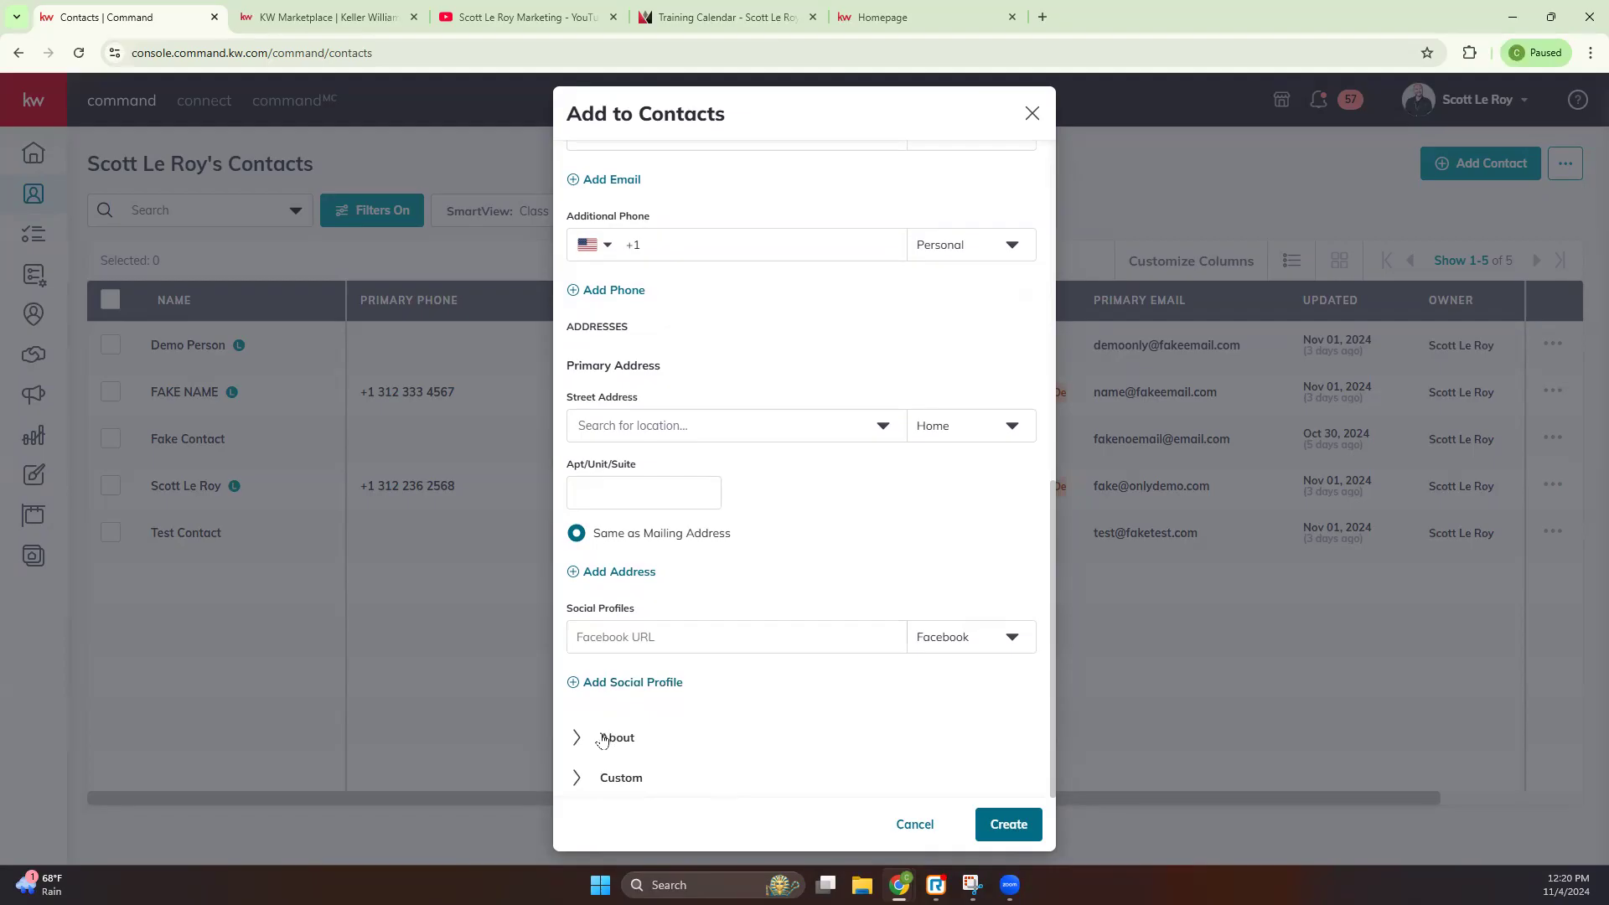
click(1009, 637)
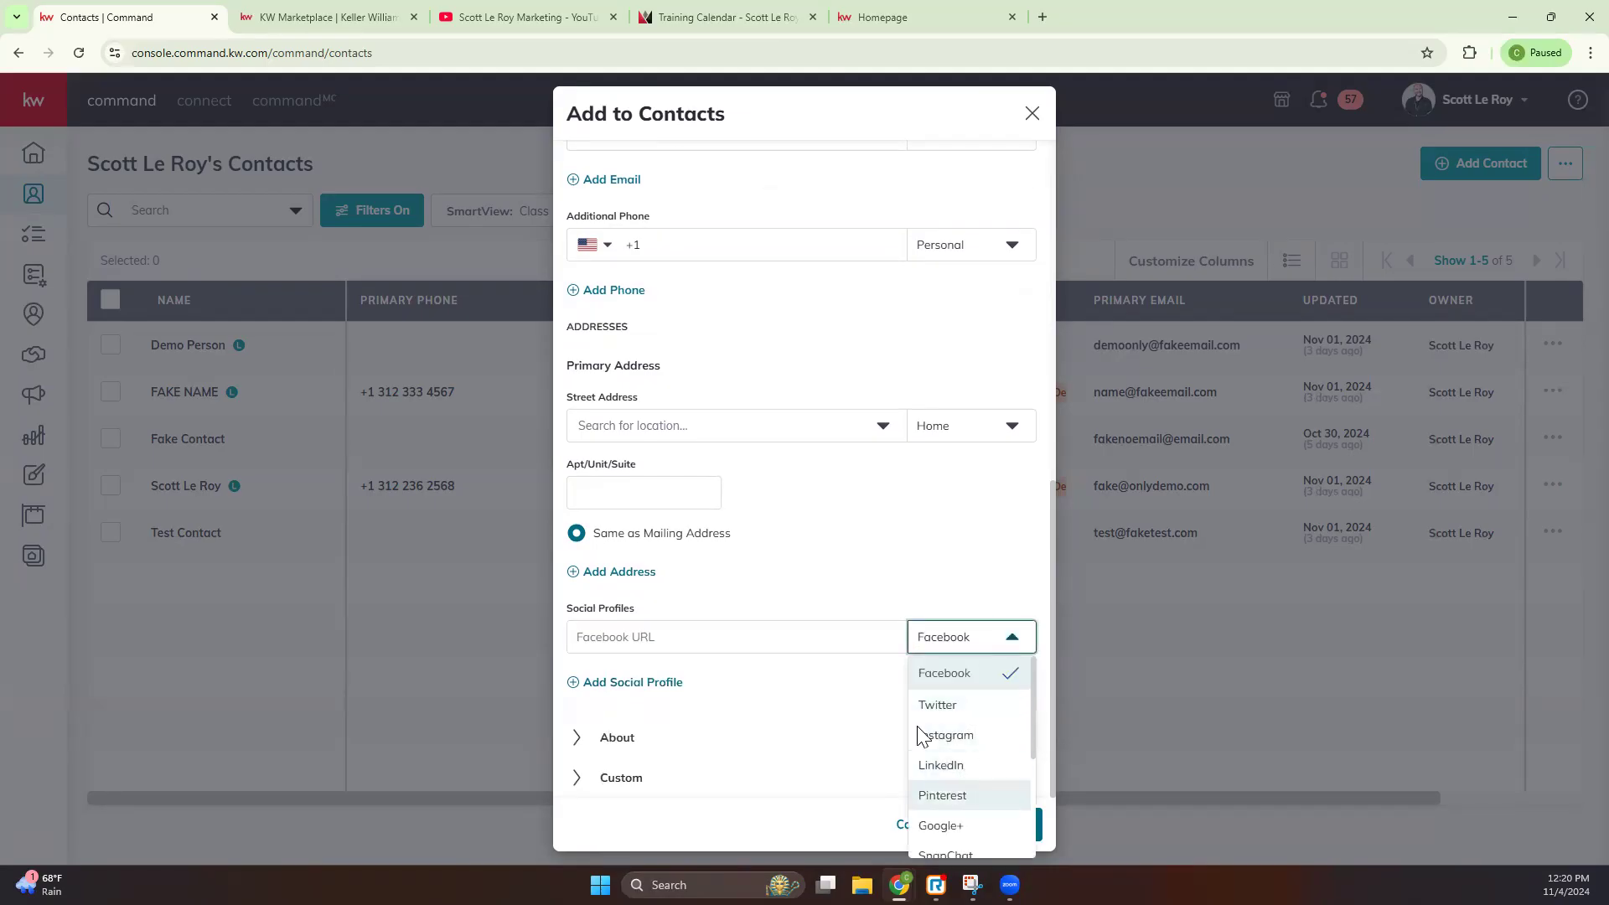
click(822, 587)
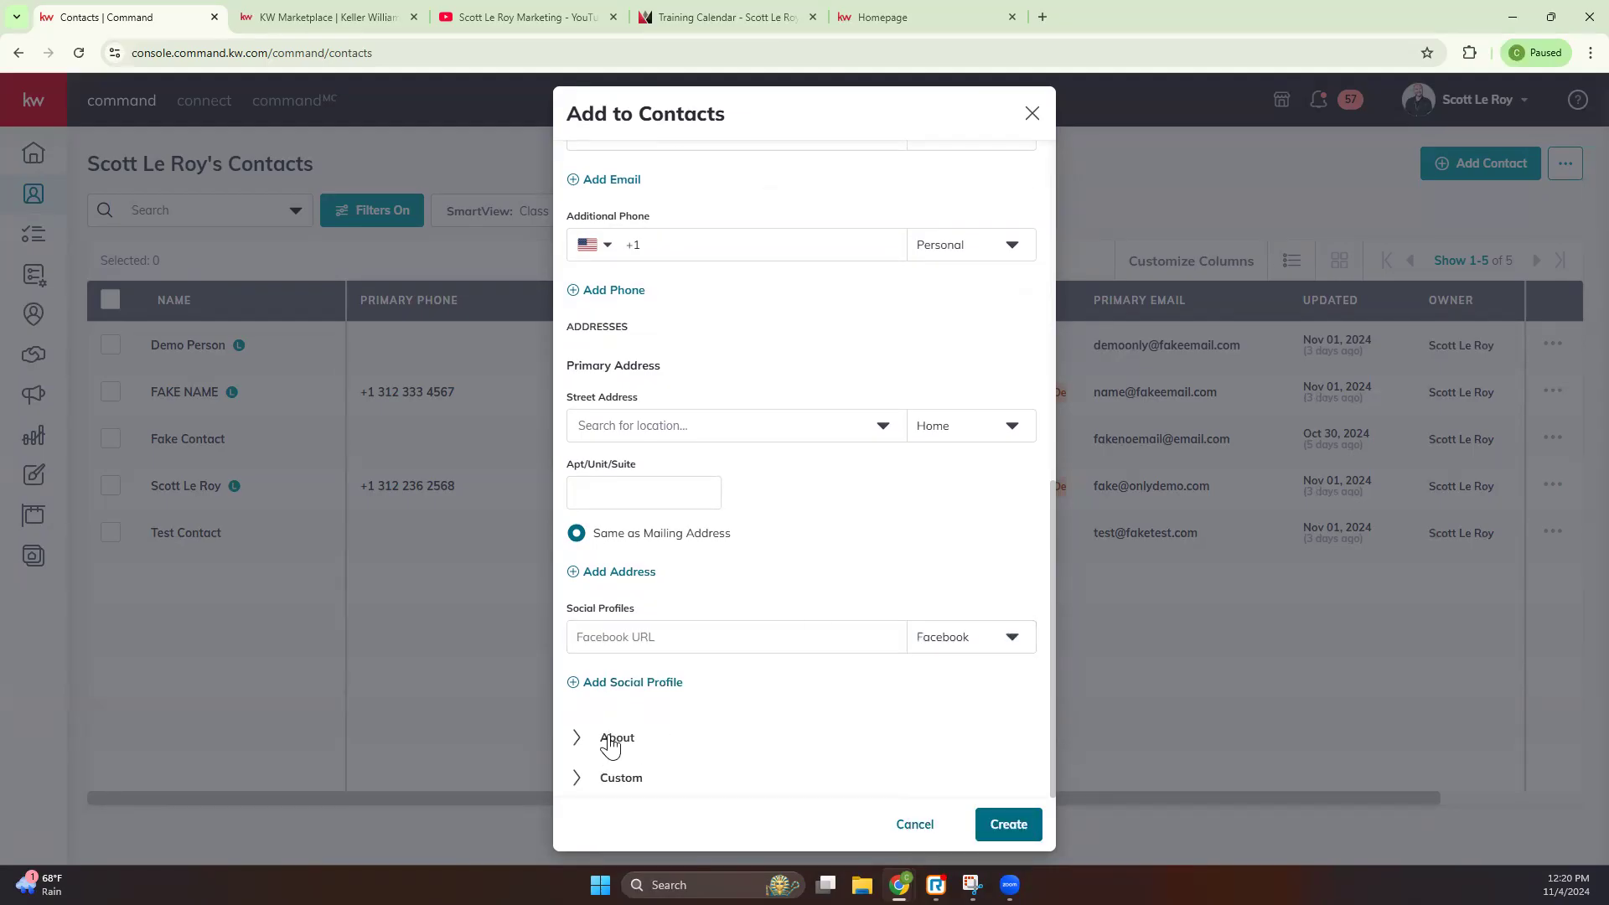
Step: Expand the About section and review its birthday, home anniversary and relationship fields, including the relationship types offered
click(610, 742)
click(614, 270)
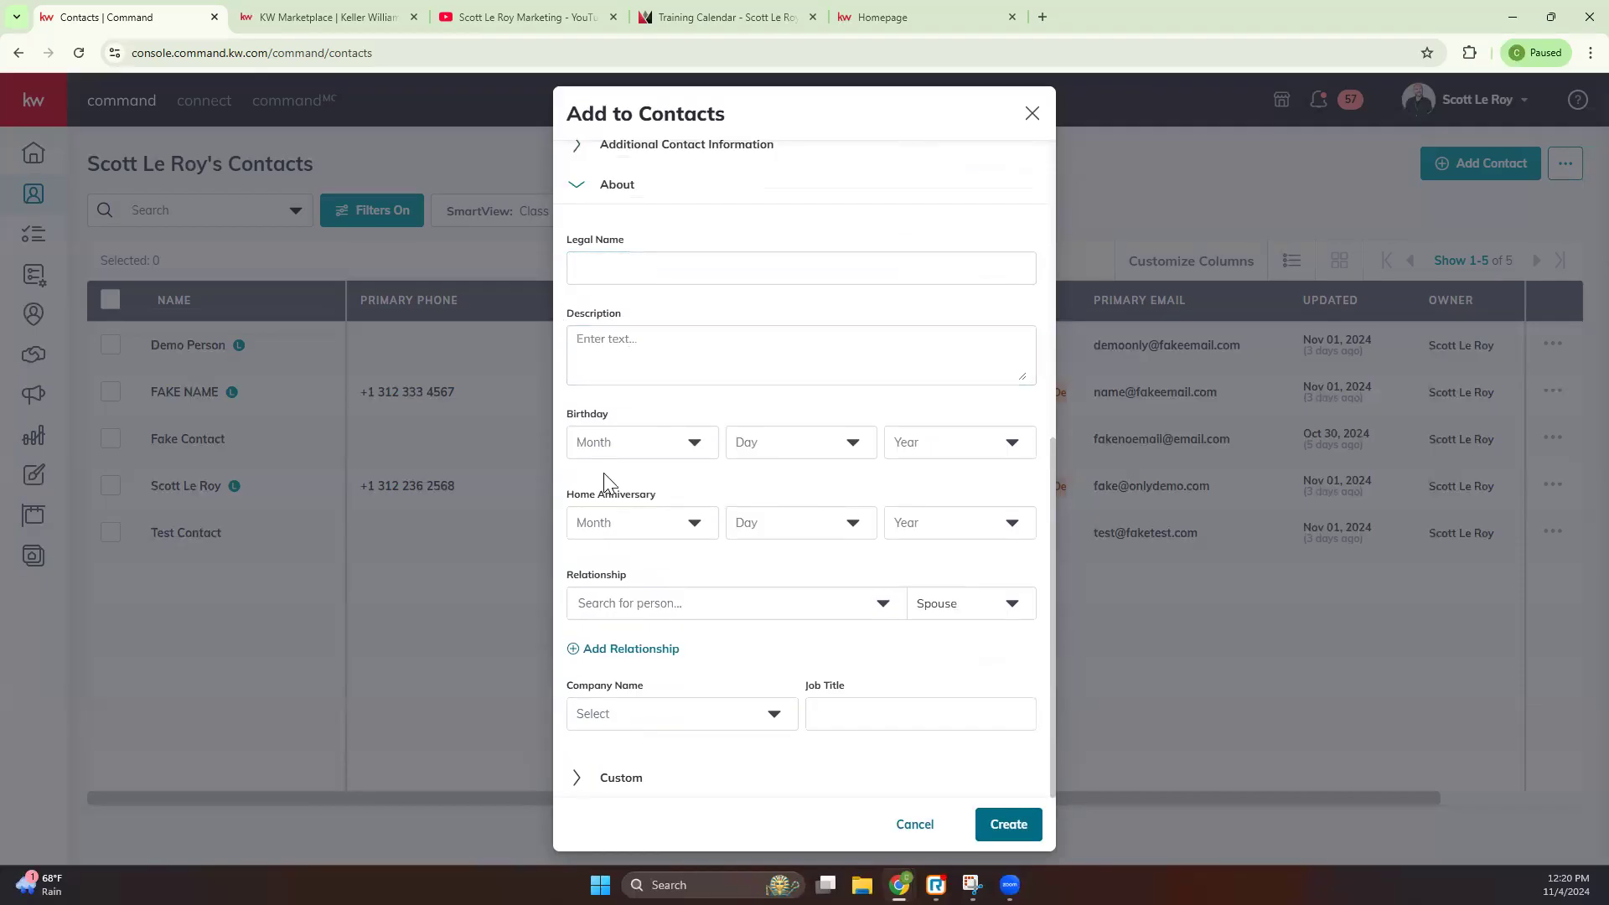
click(595, 600)
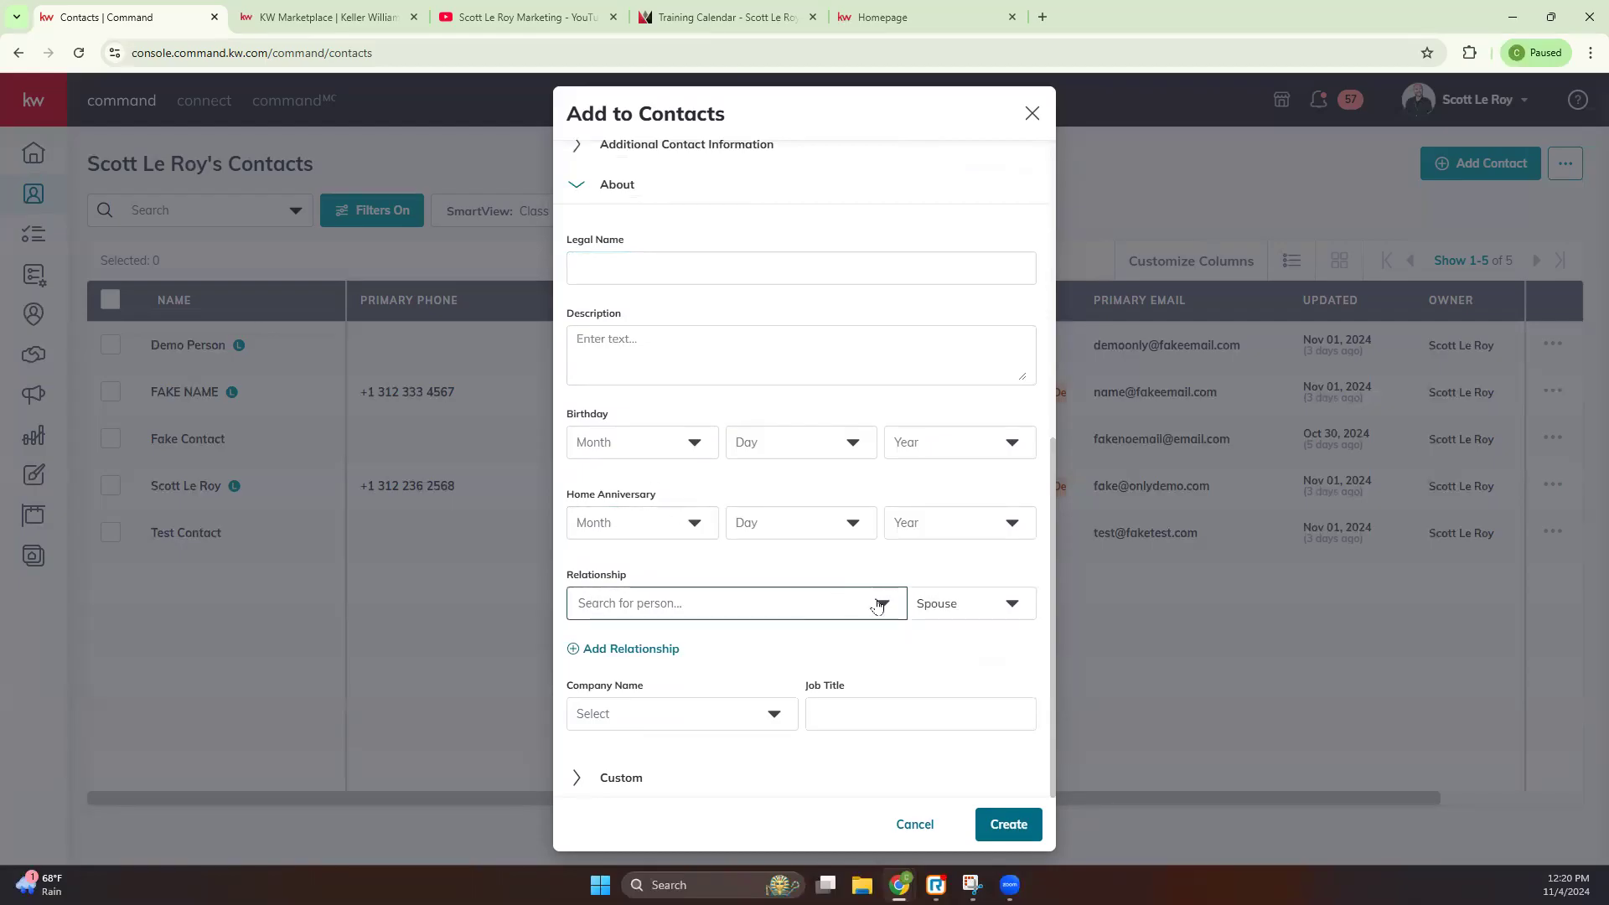
click(925, 604)
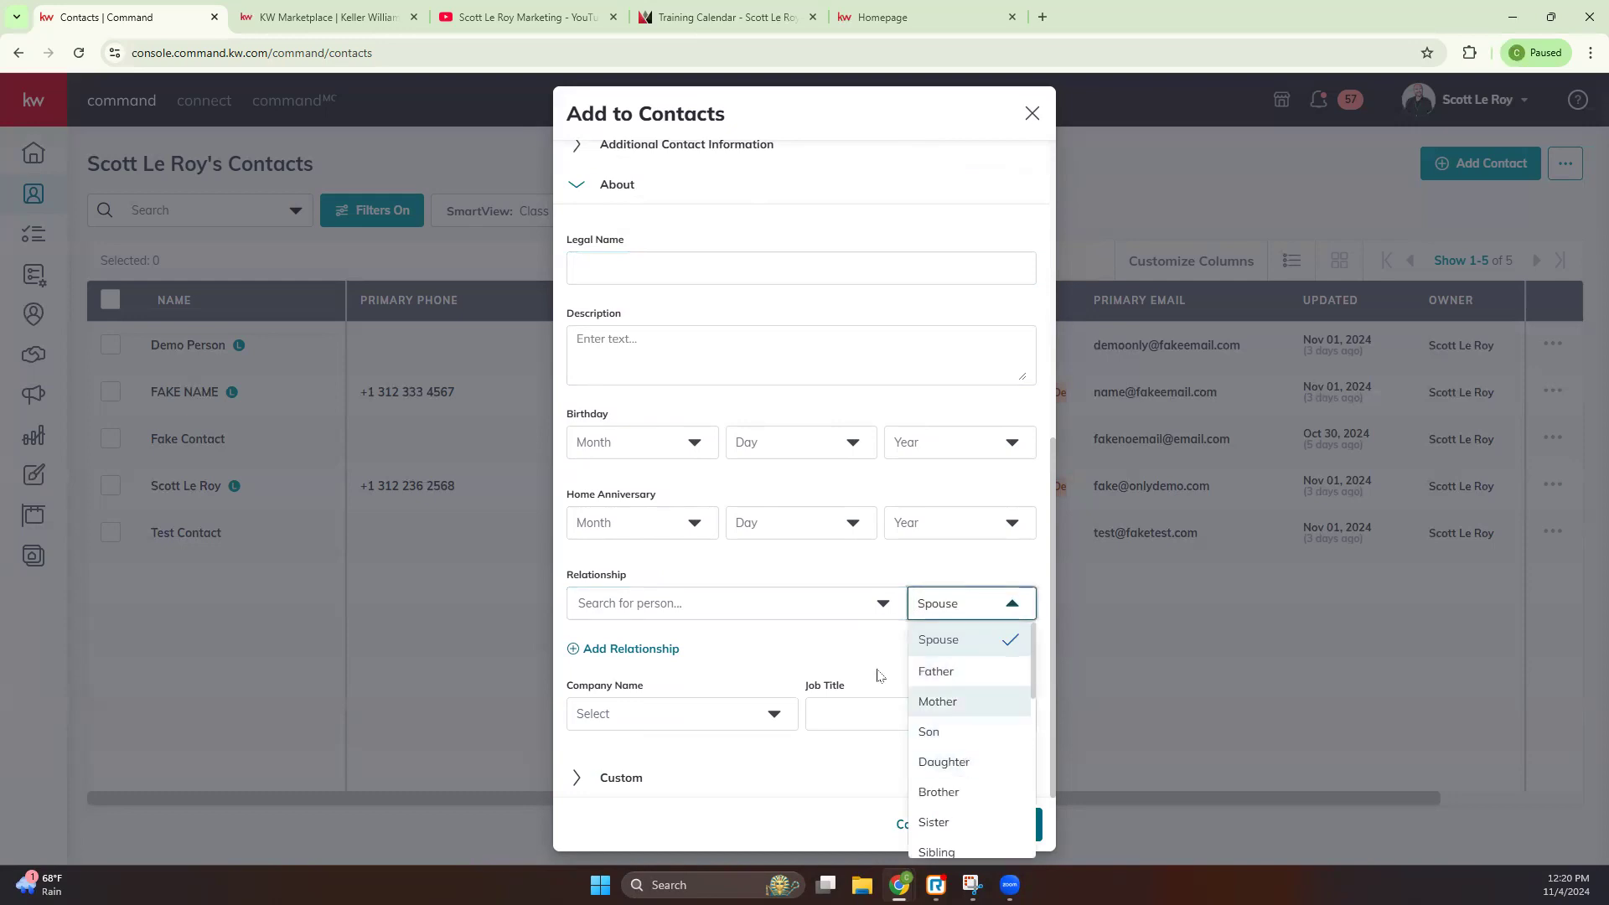
click(853, 638)
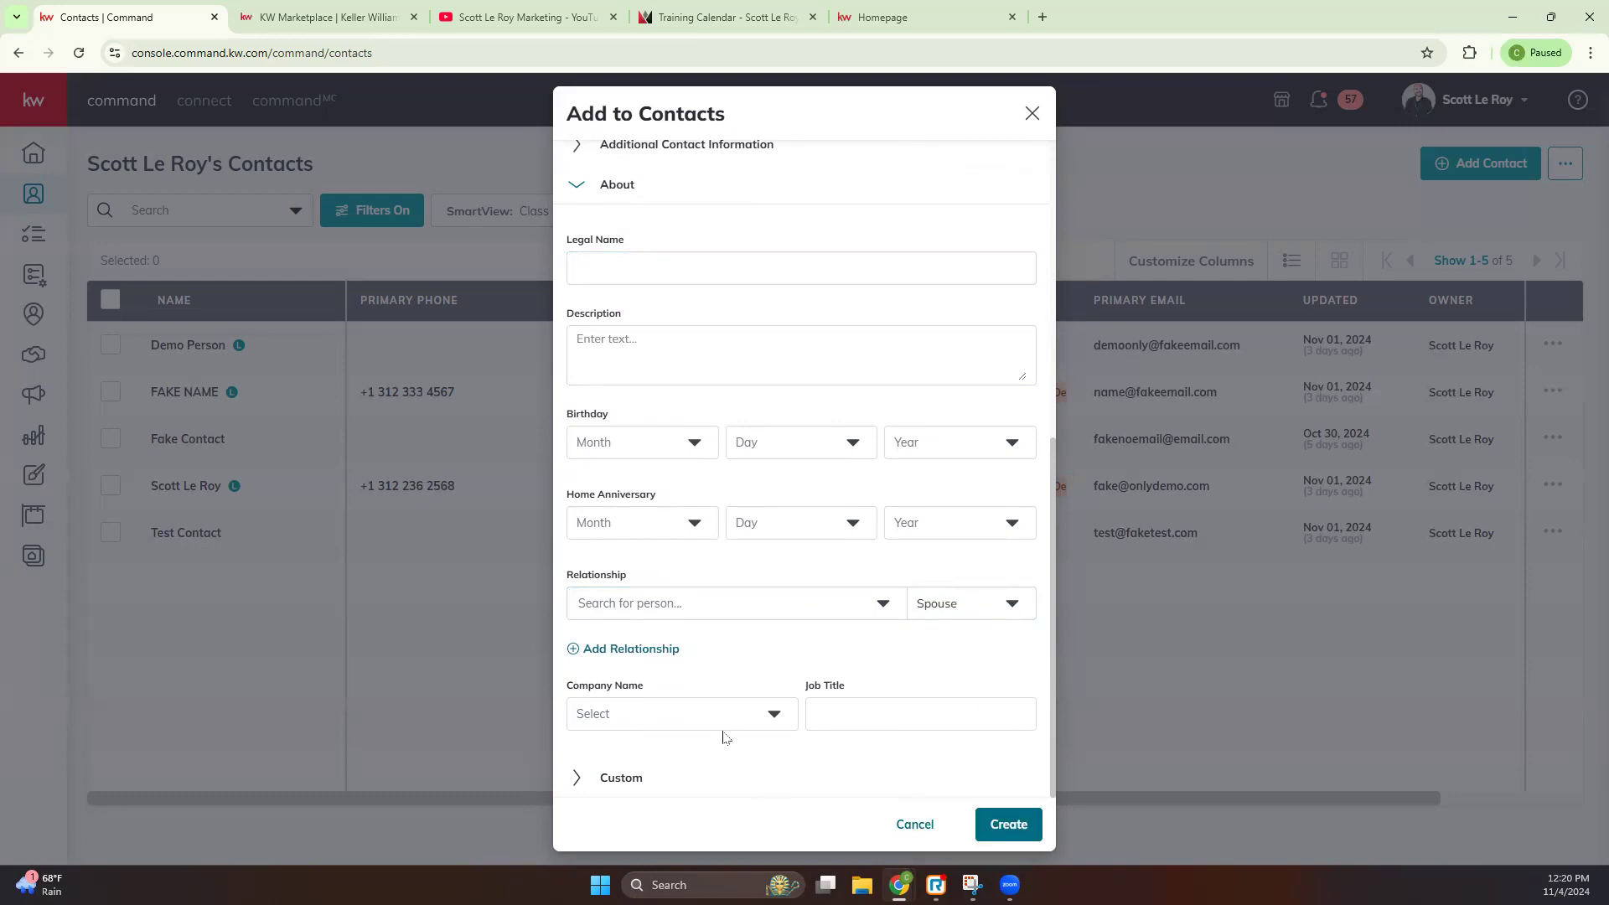
Step: Review the Custom fields section, then cancel creating the new contact
click(576, 777)
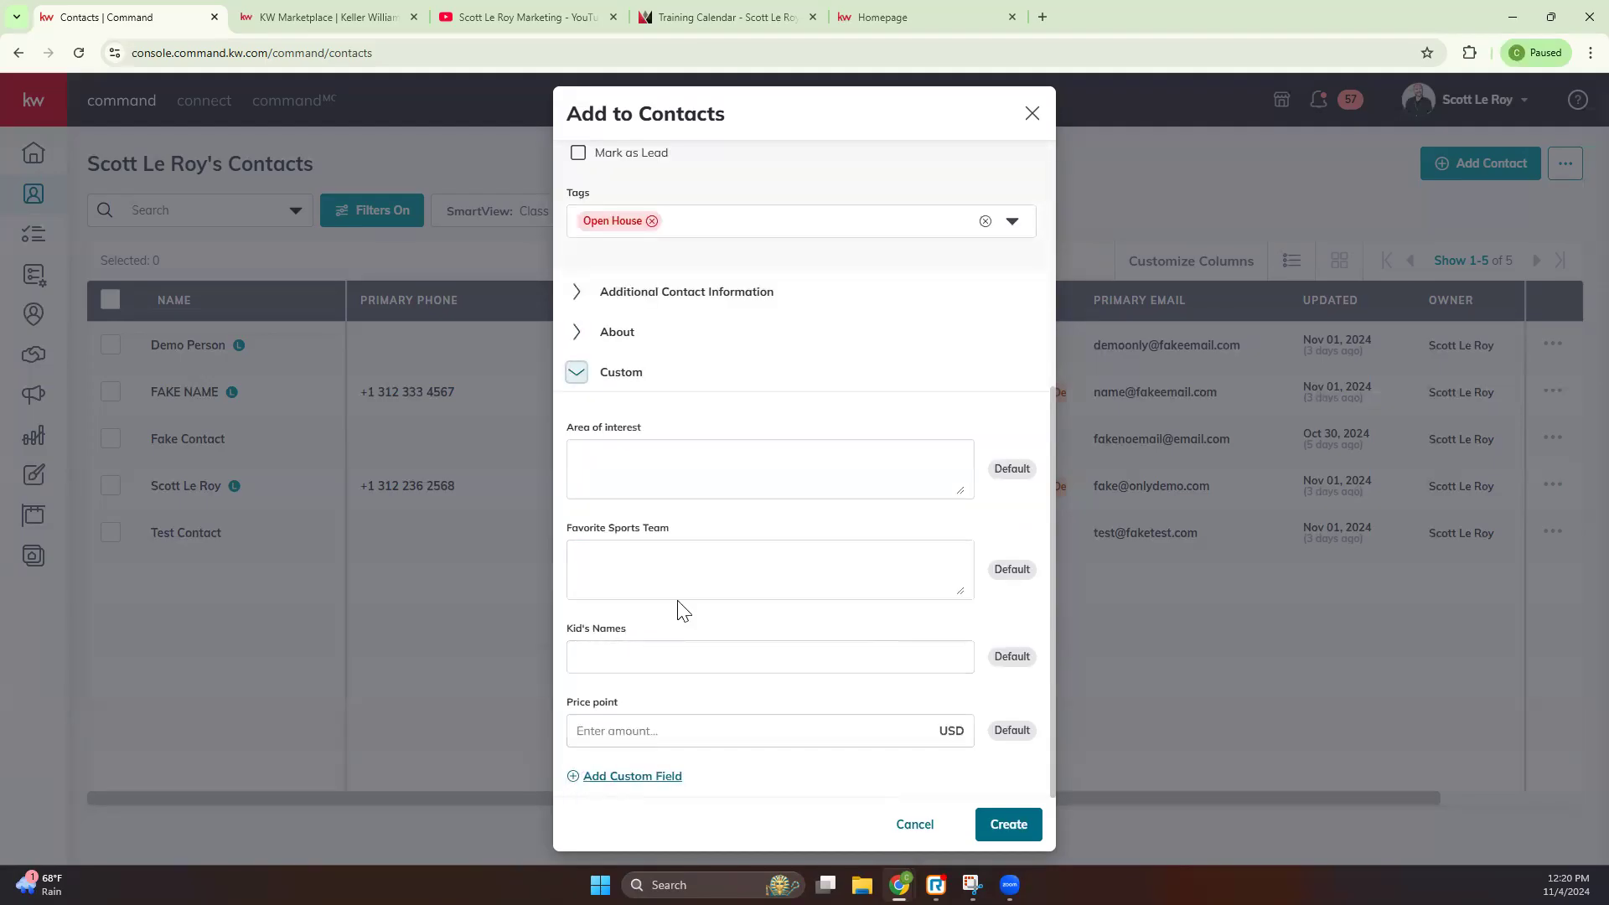
scroll(677, 610, up, 5)
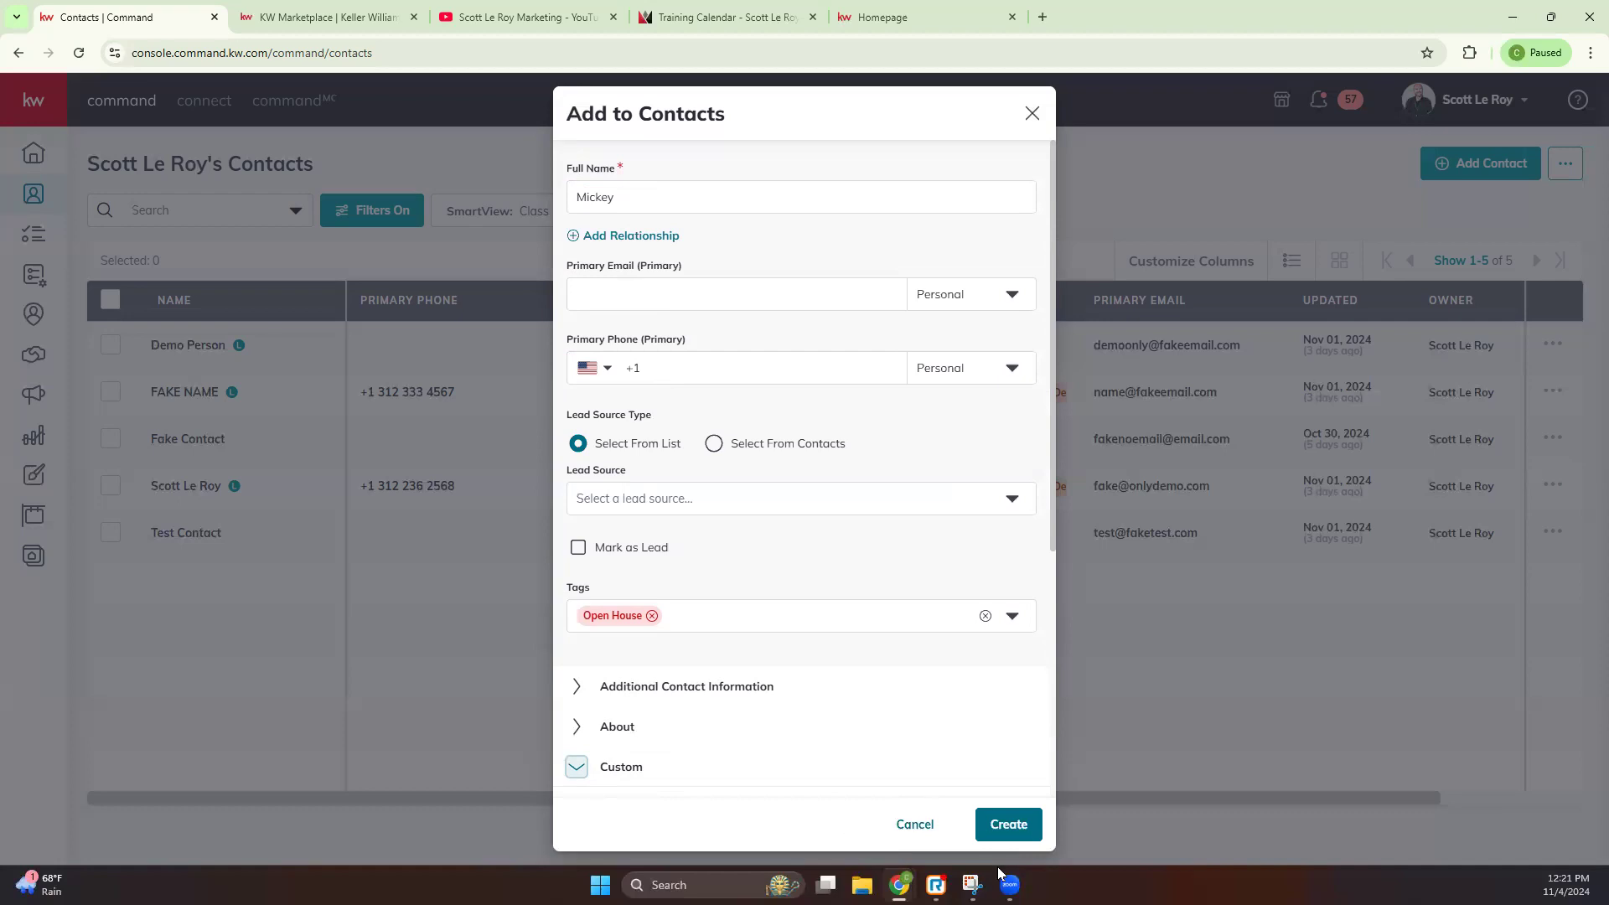
click(915, 824)
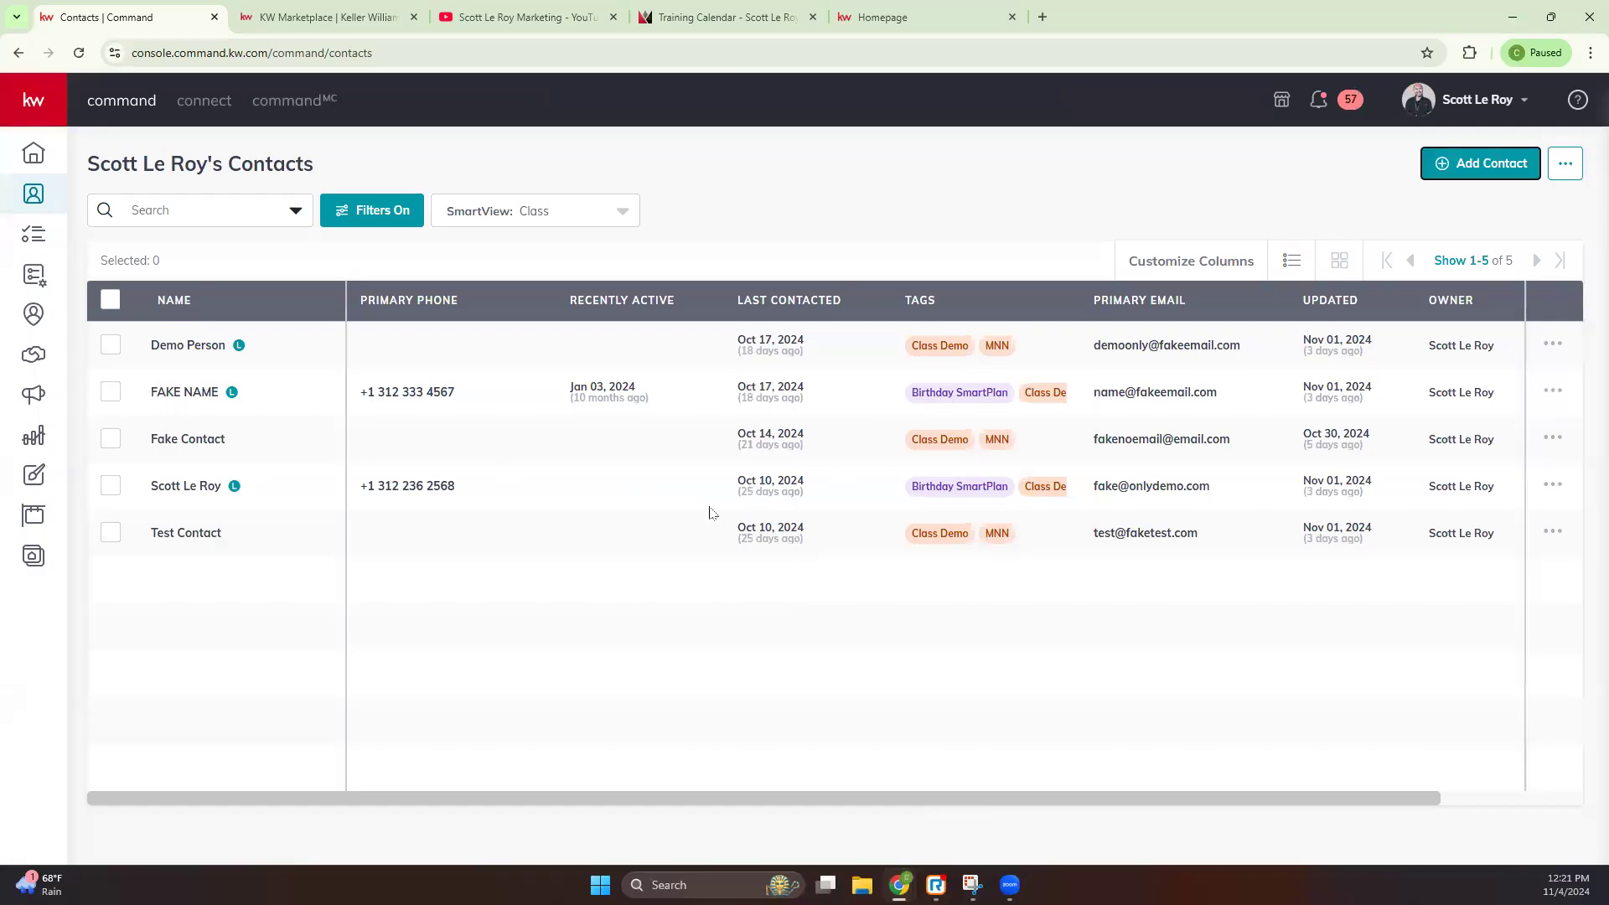
Step: Open the first contact in the list and review its tags, lead source, neighborhoods, additional contact information and About details
click(181, 347)
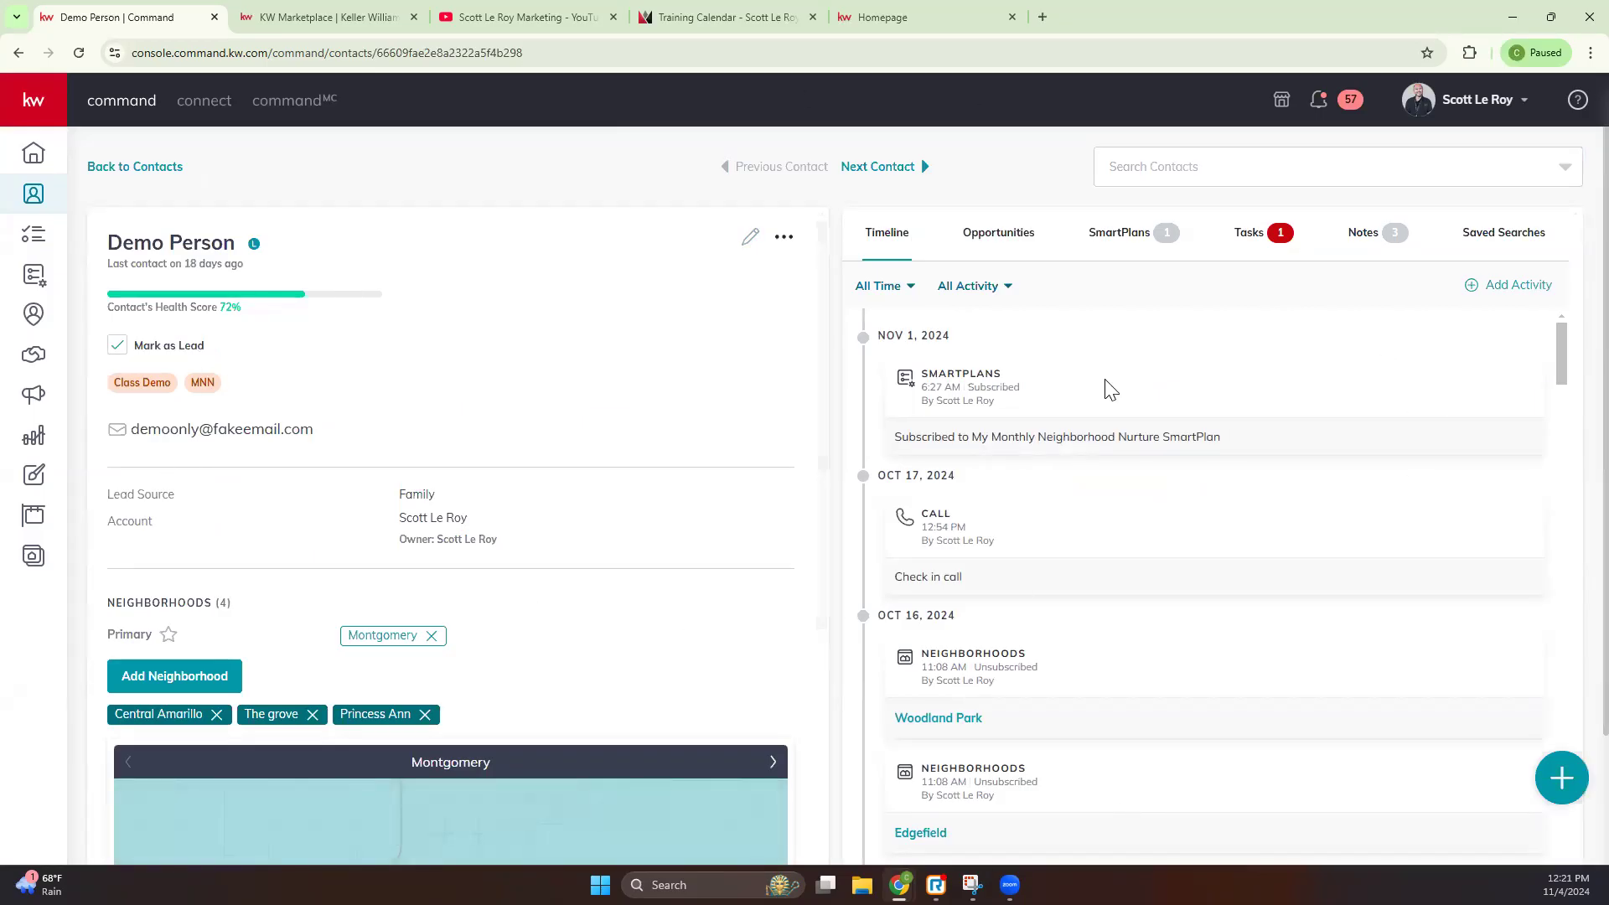
mouse_move(256, 250)
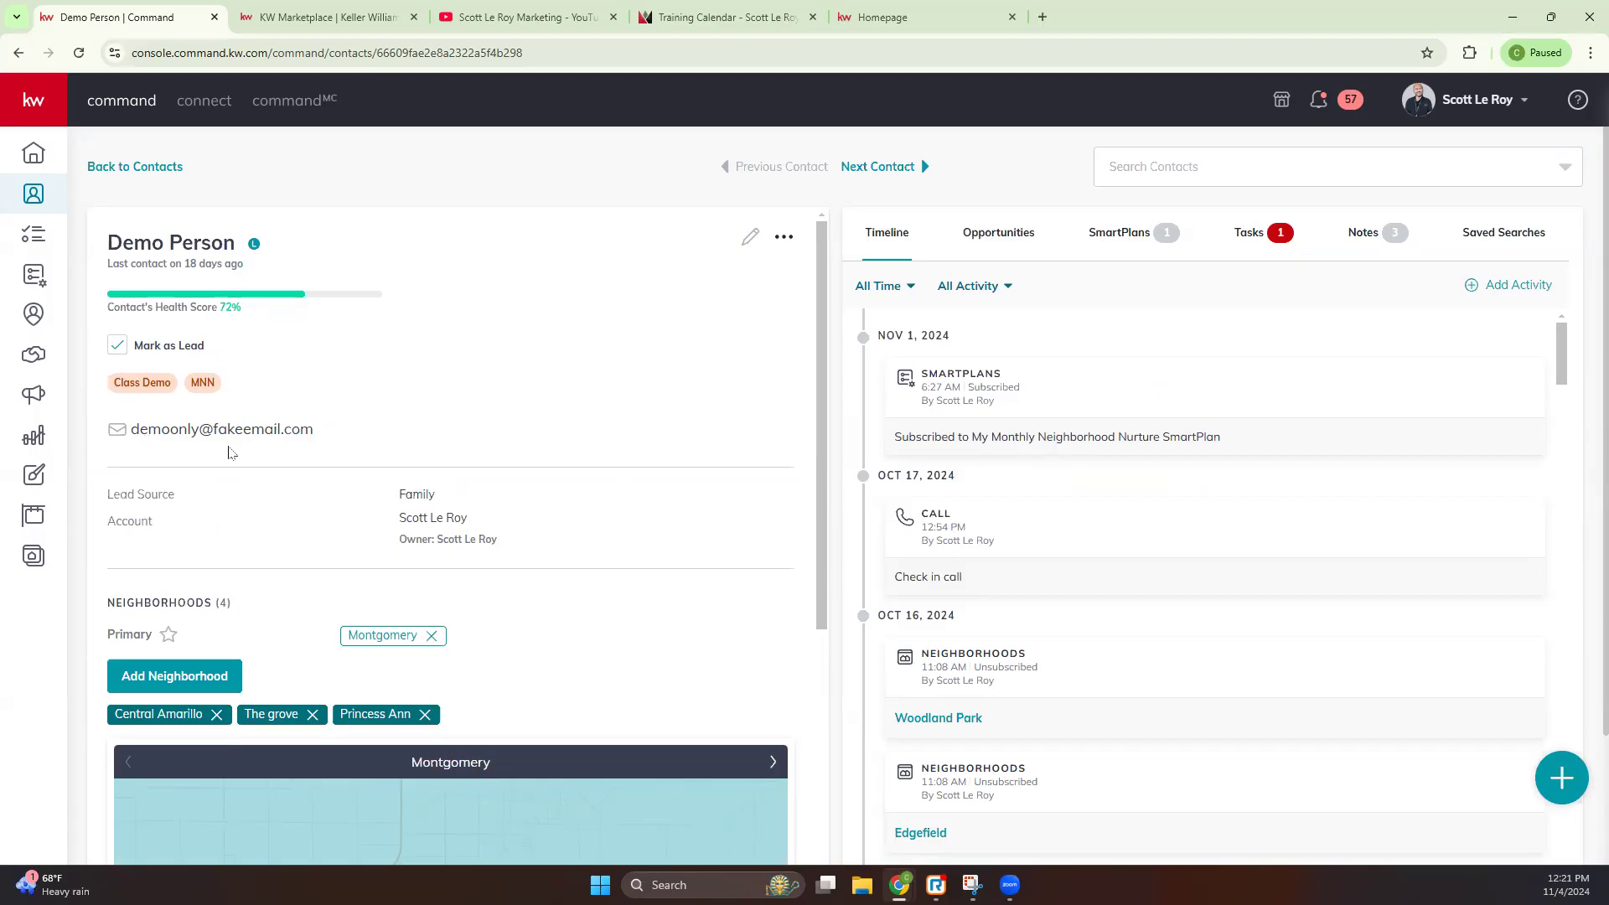
scroll(360, 661, down, 3)
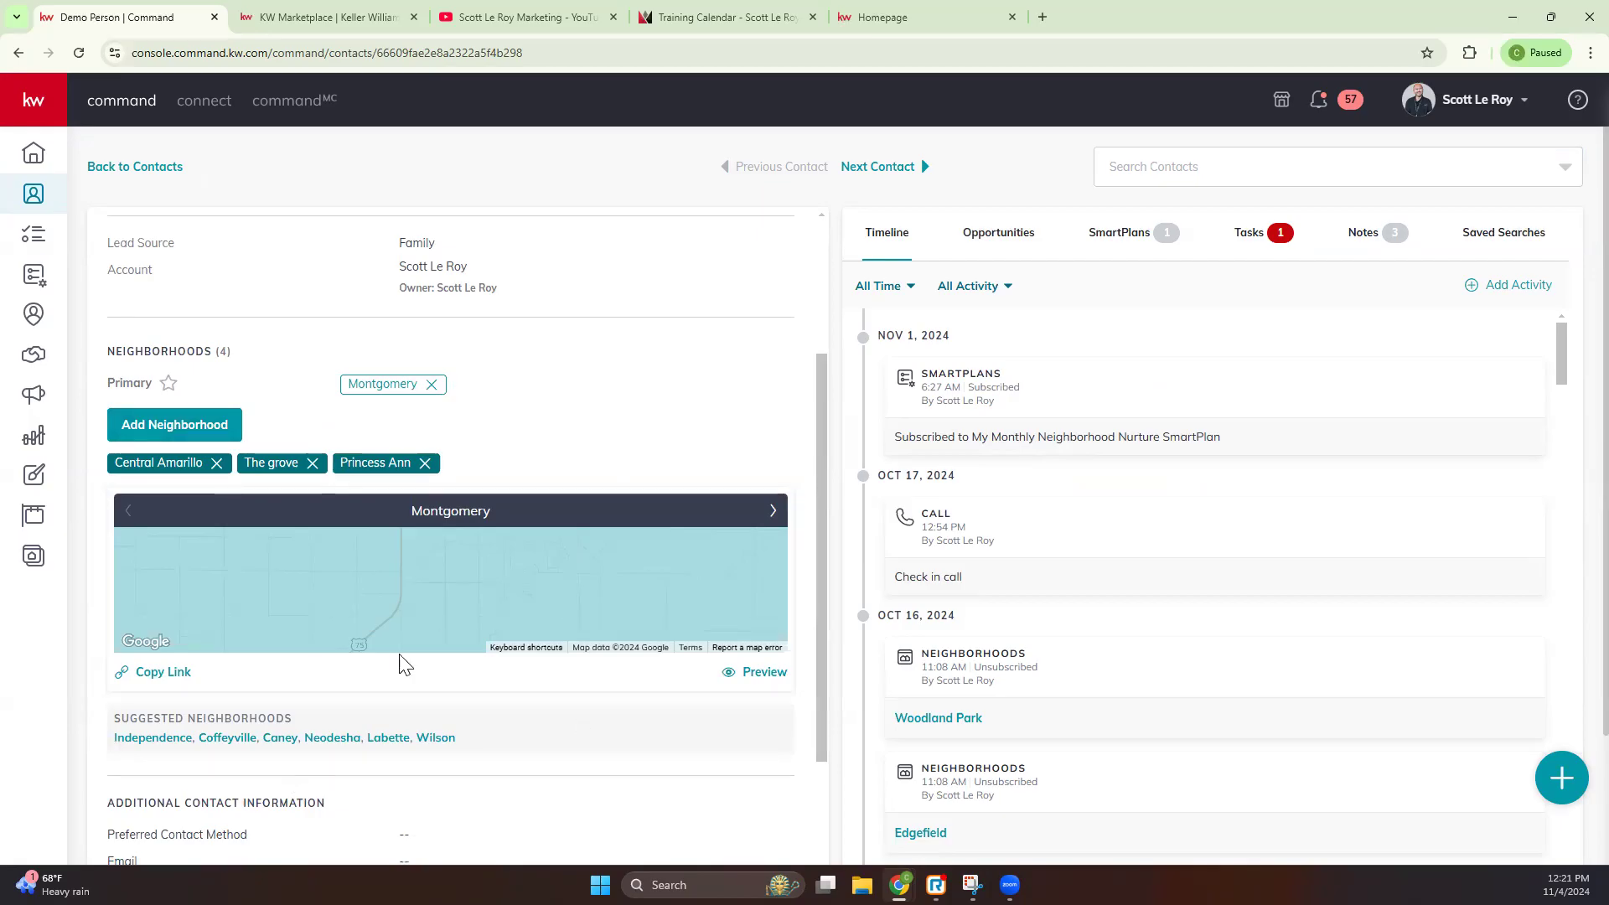
scroll(402, 671, down, 5)
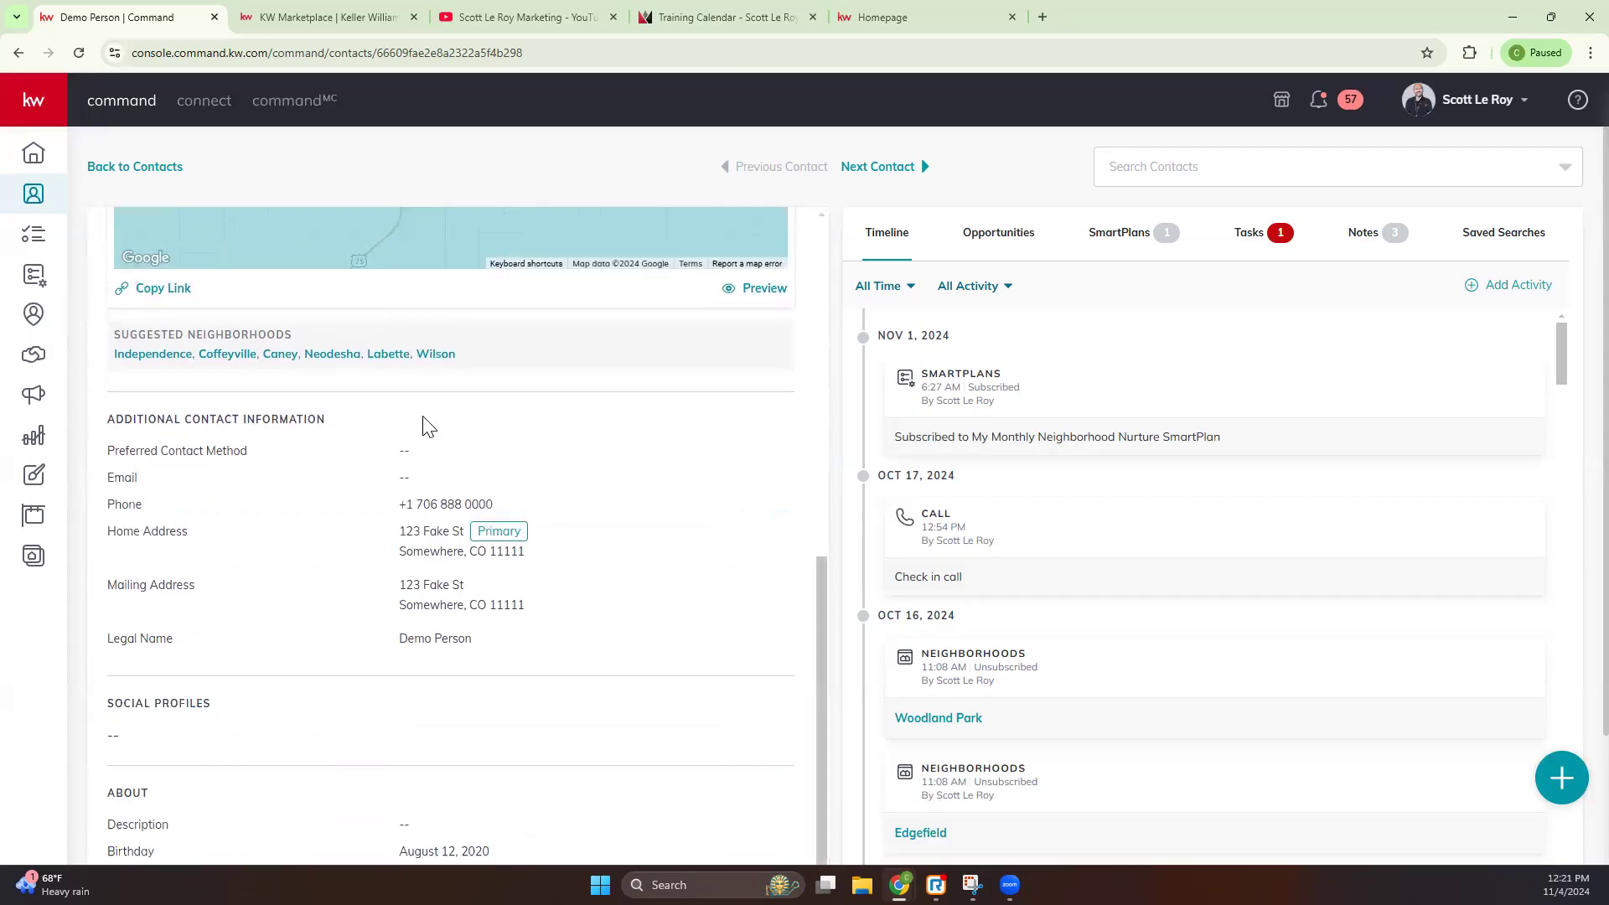
scroll(316, 542, down, 2)
scroll(503, 570, up, 10)
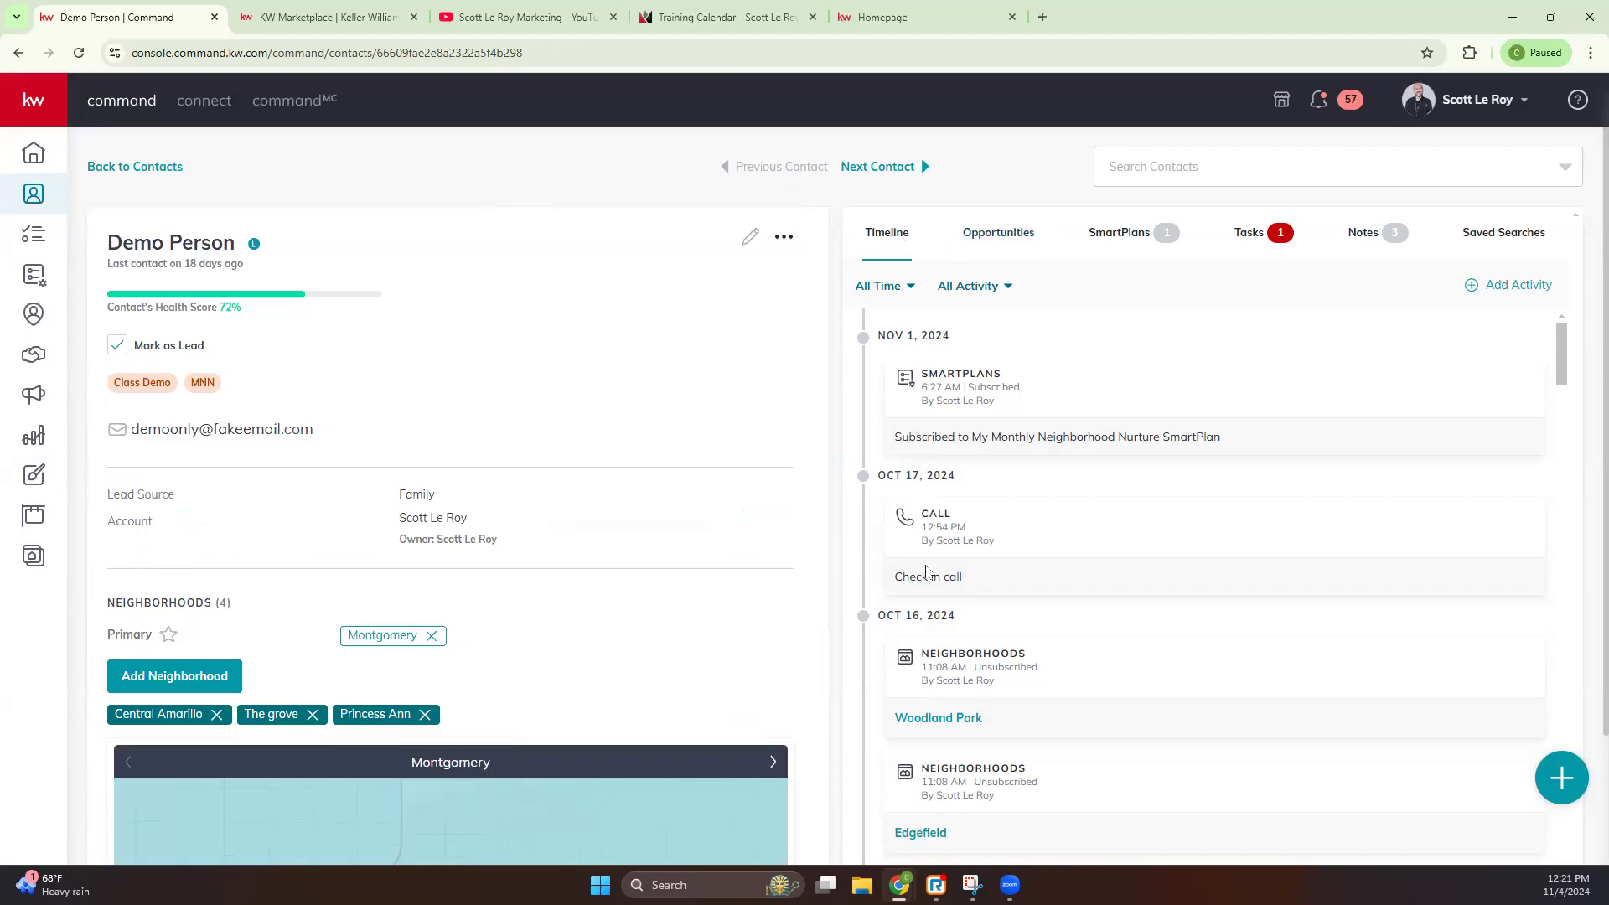
Step: Examine the contact's Timeline, including its SmartPlan, call, neighborhood, email, note and meeting entries
scroll(934, 523, down, 3)
scroll(935, 523, down, 15)
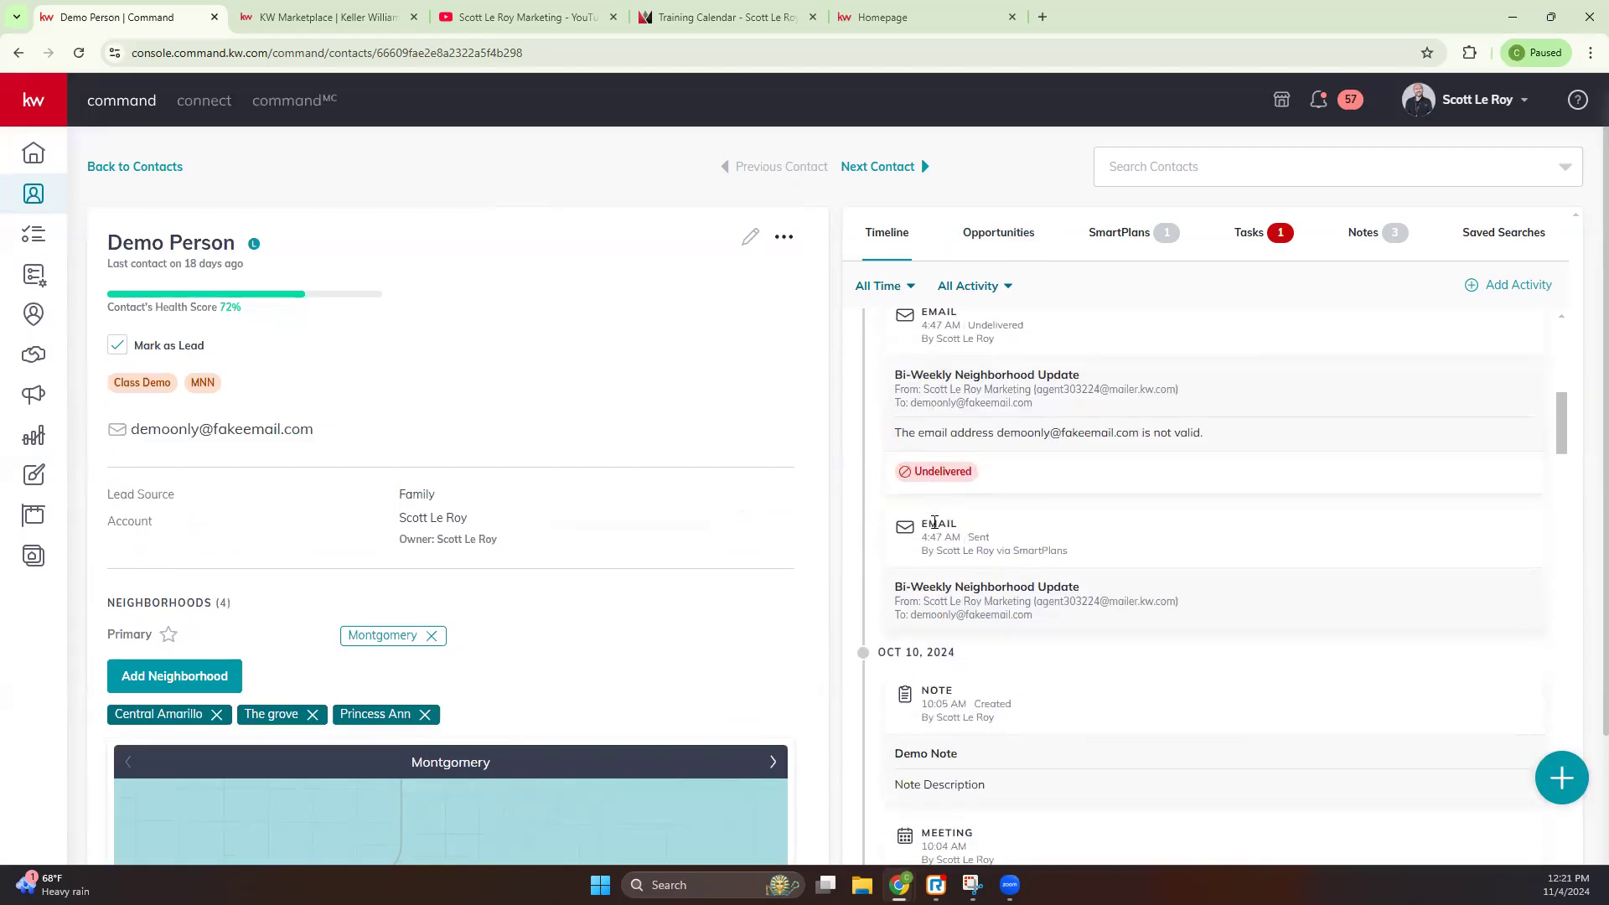
scroll(935, 523, up, 8)
scroll(936, 526, up, 10)
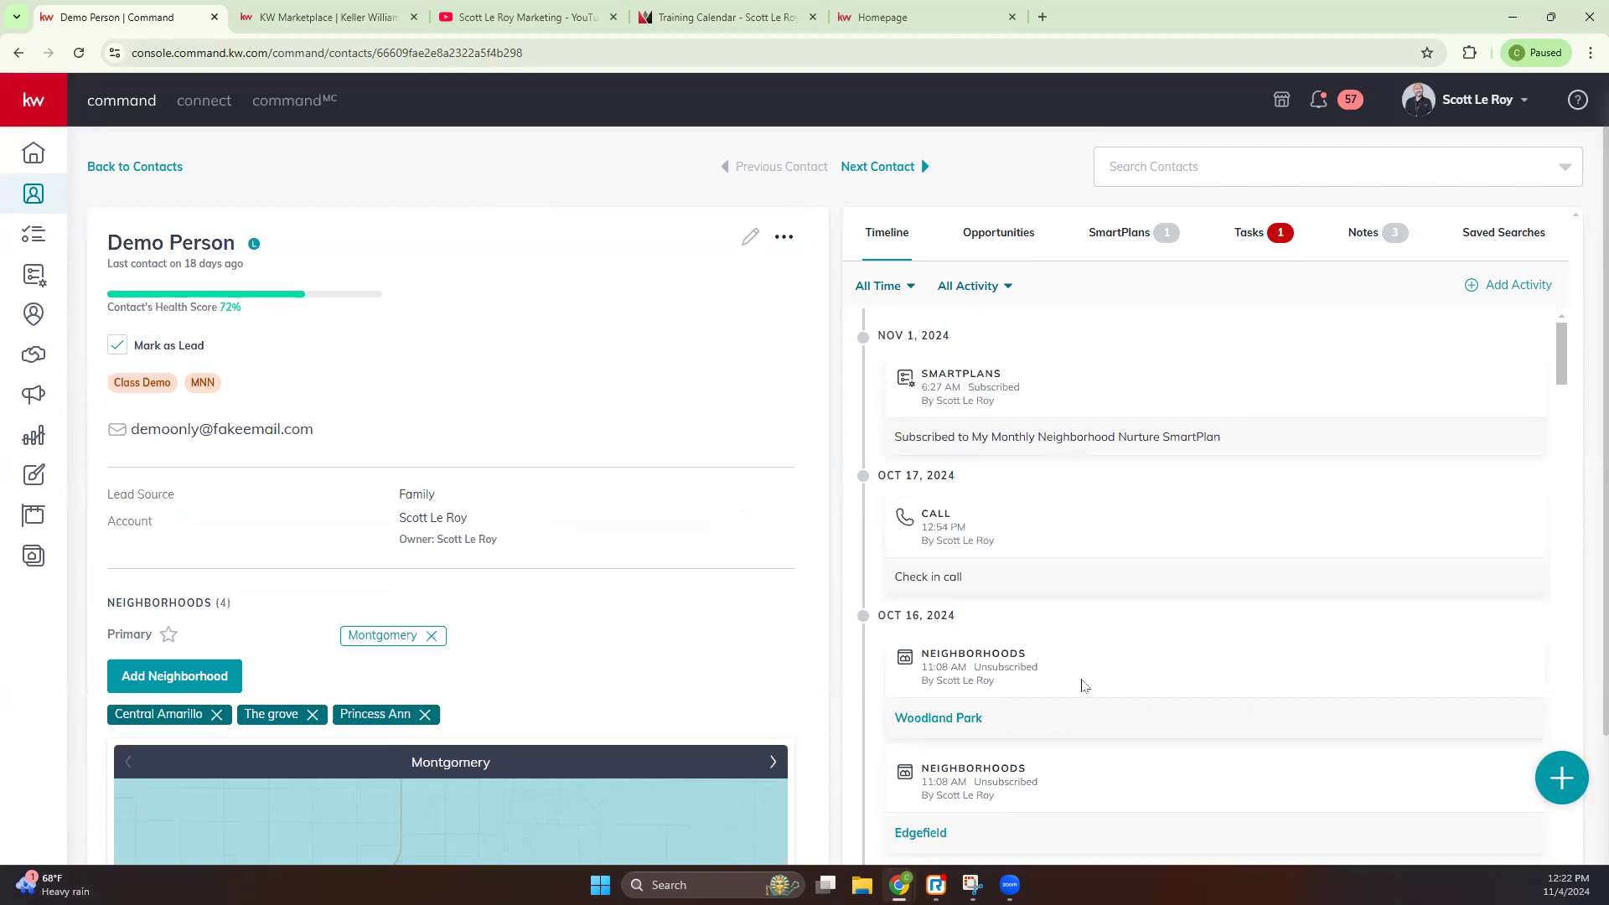
scroll(1084, 685, down, 10)
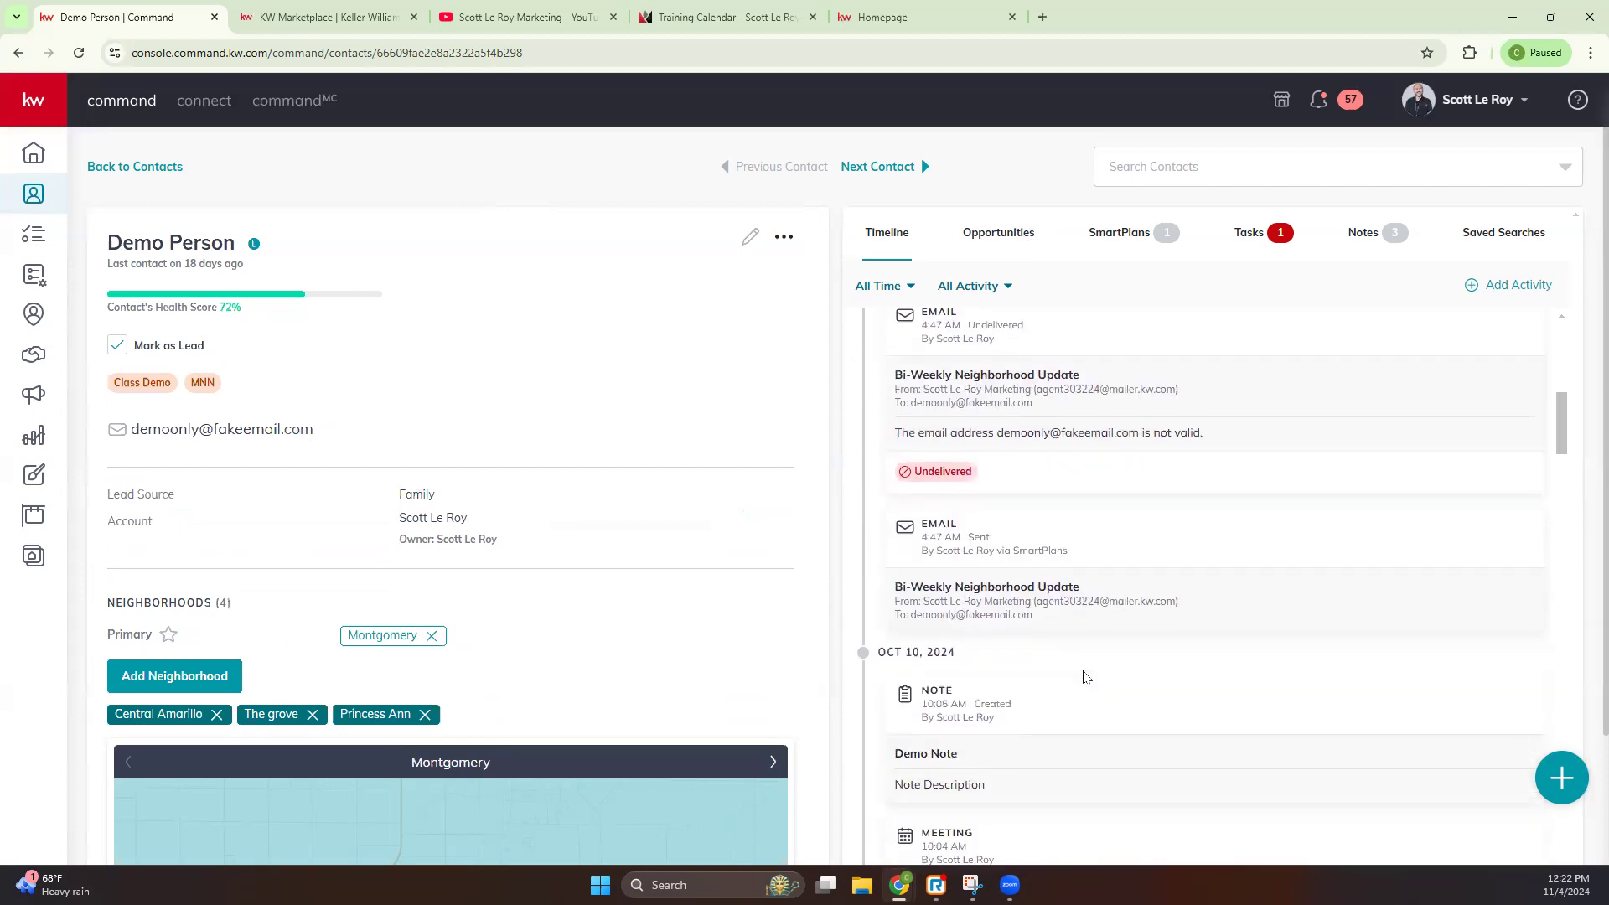
scroll(1084, 677, up, 10)
drag(916, 516, 987, 517)
click(1099, 542)
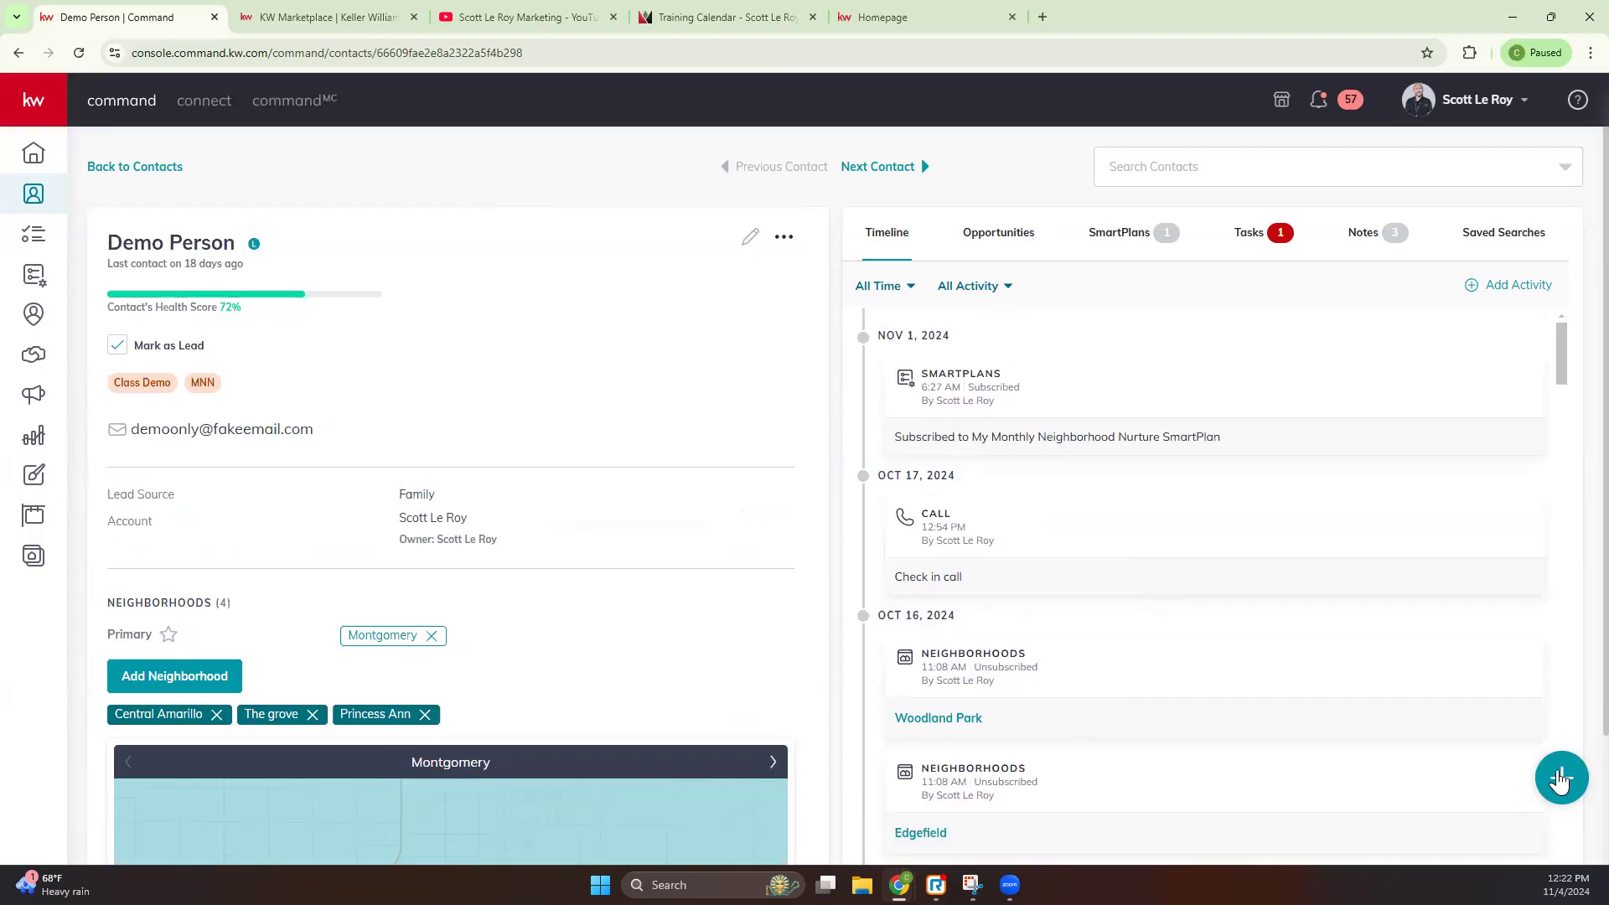
Step: Open a new activity for the contact, review the interaction types offered, and cancel without adding it
mouse_move(1560, 778)
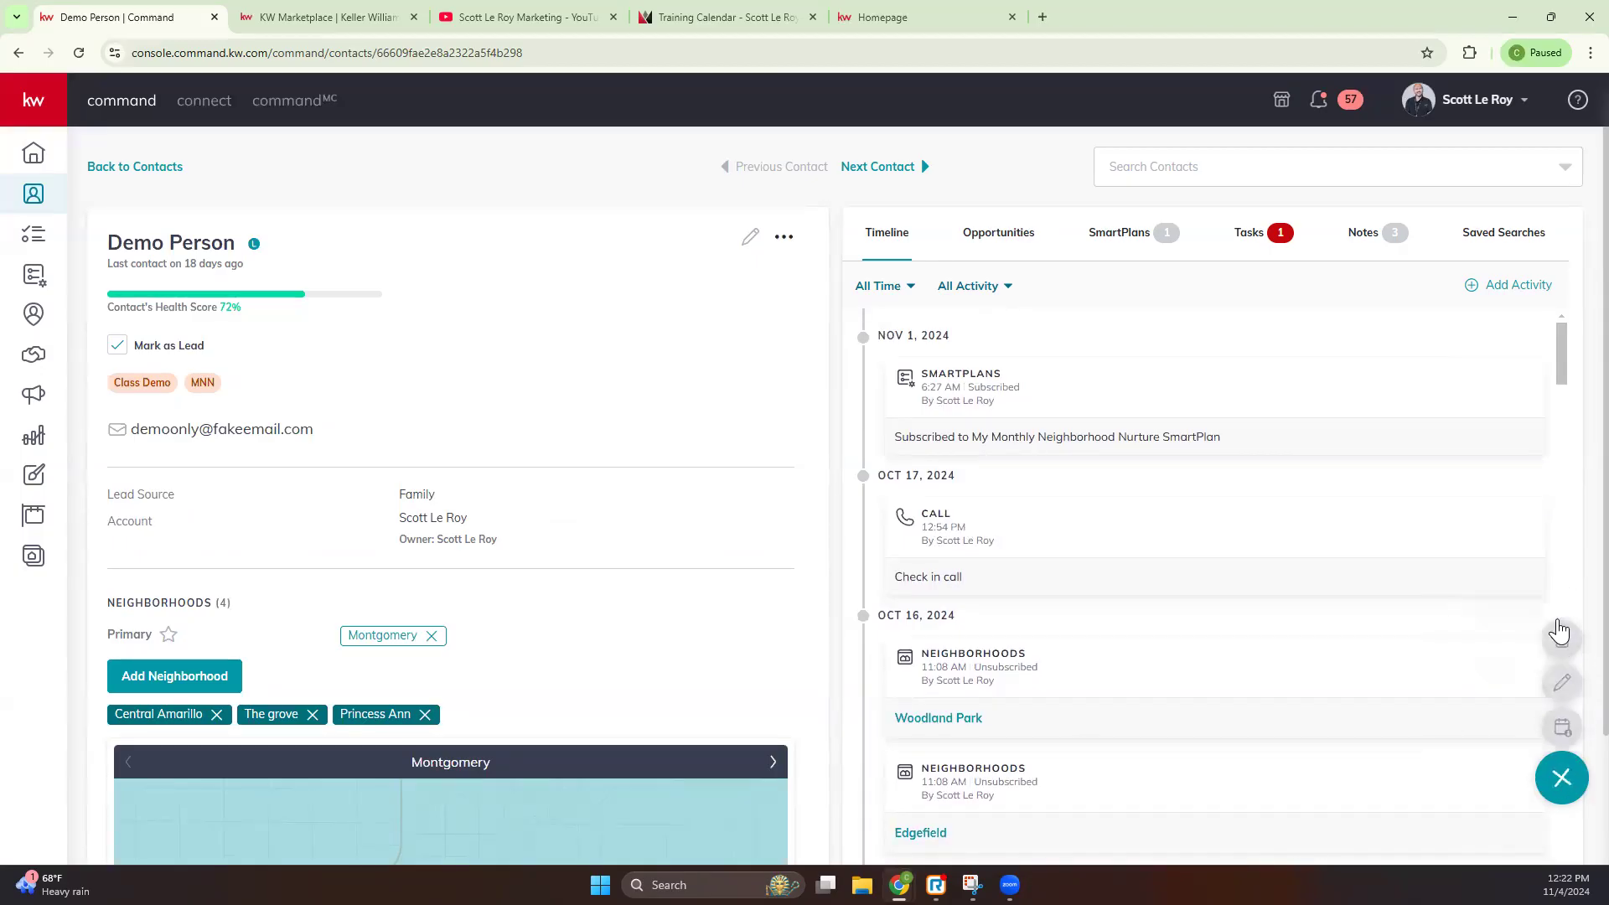
click(1560, 634)
click(767, 427)
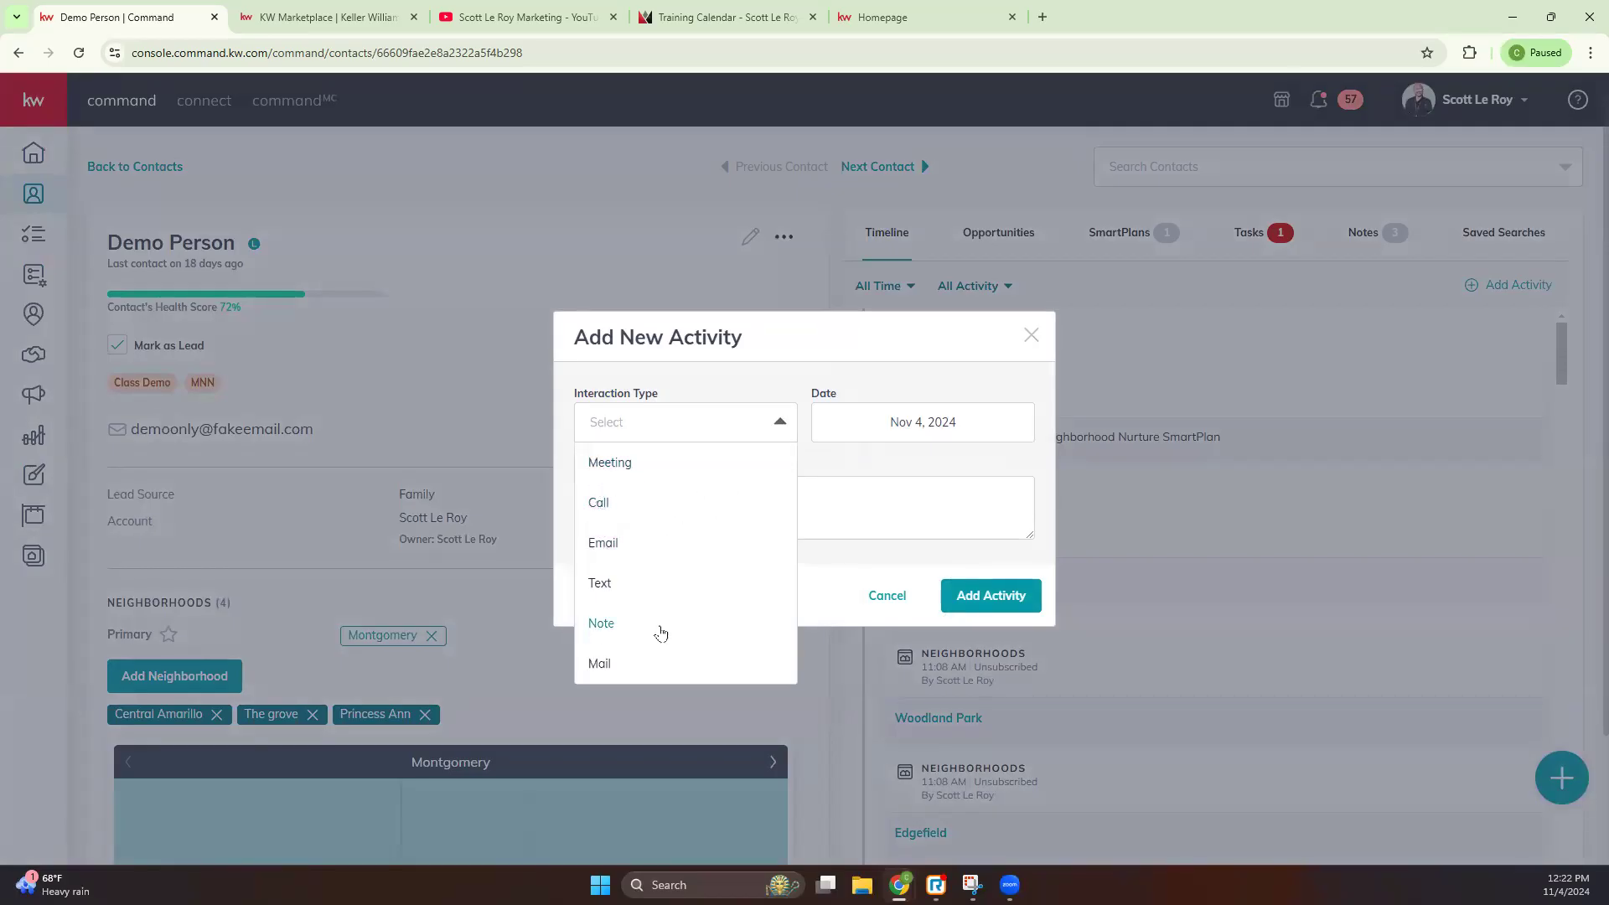
click(863, 507)
click(888, 596)
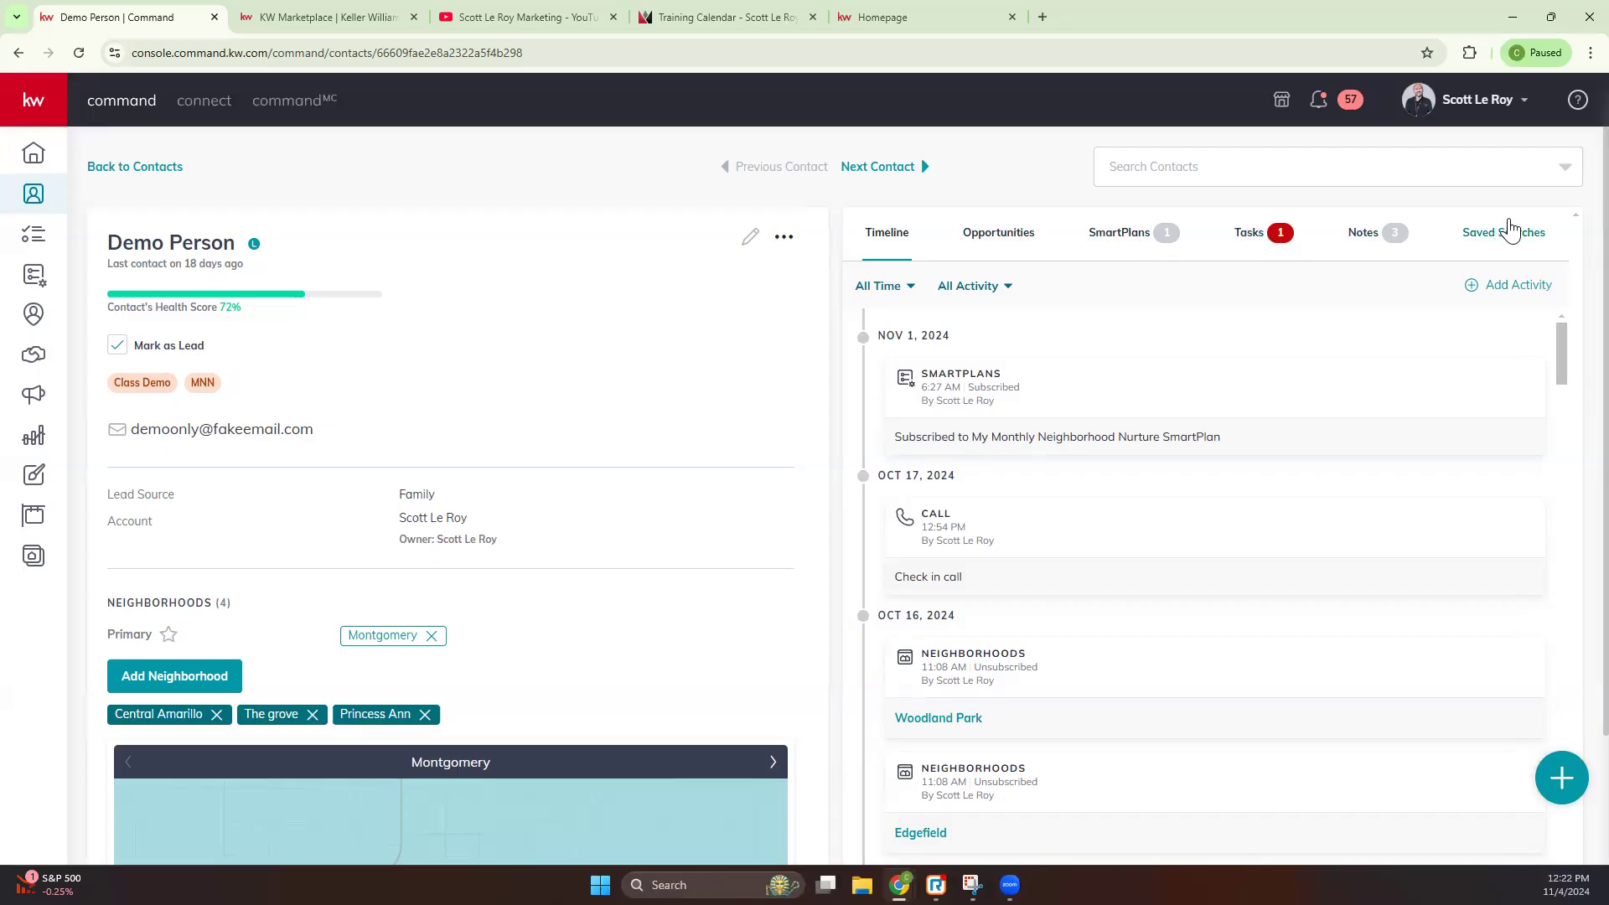
Step: Return to the contacts list and review its additional options for checking duplicates and exporting mailing labels
click(133, 168)
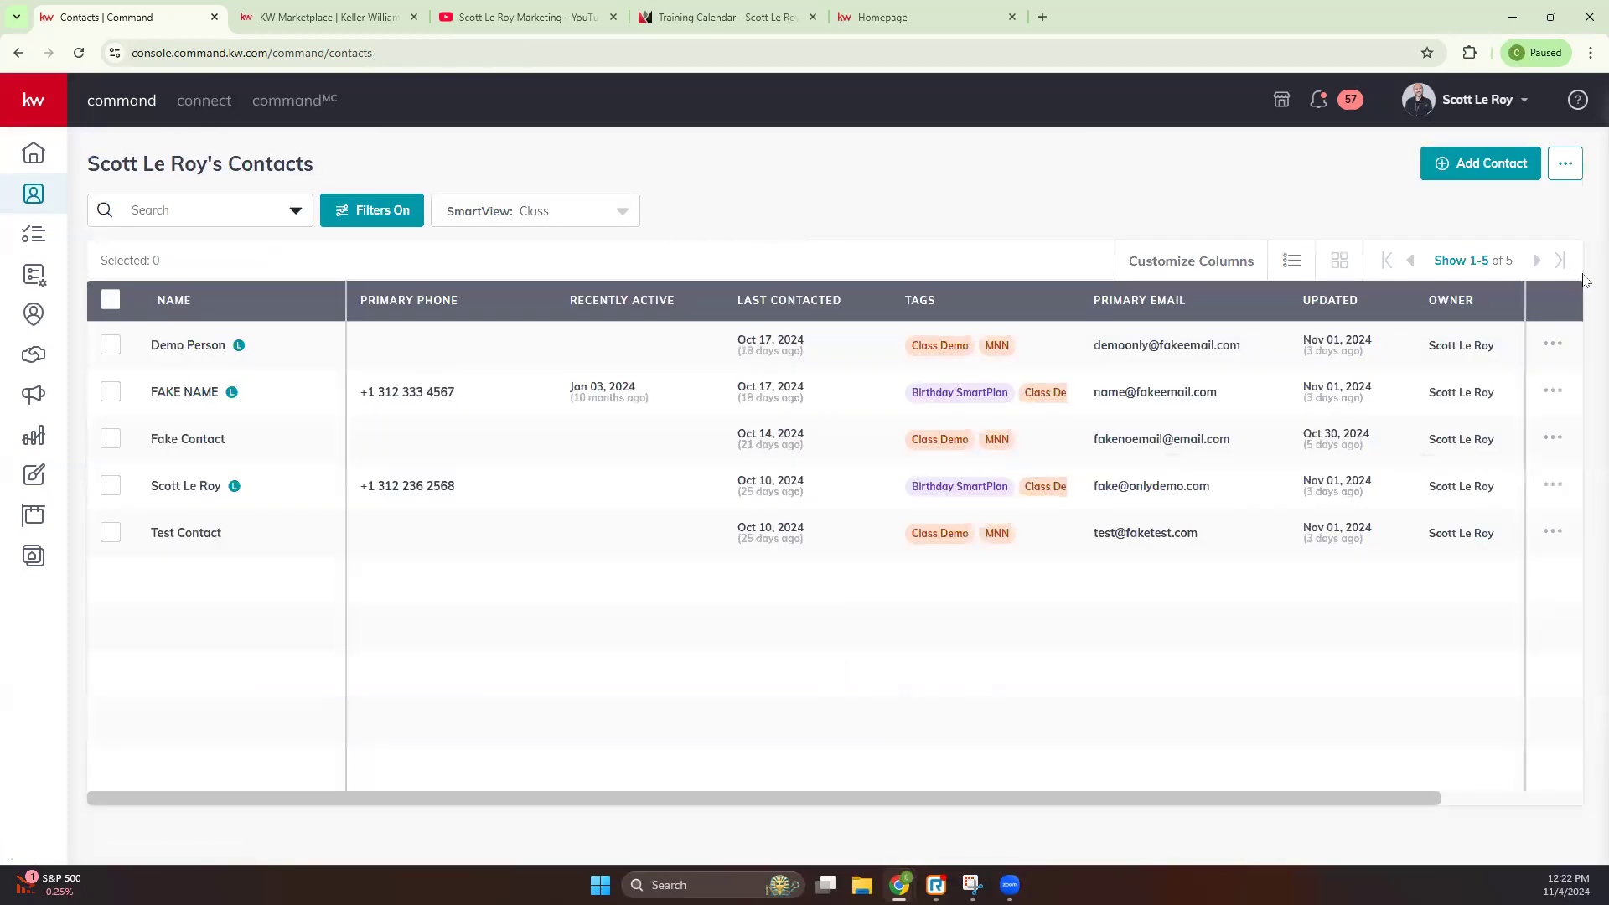
click(1565, 164)
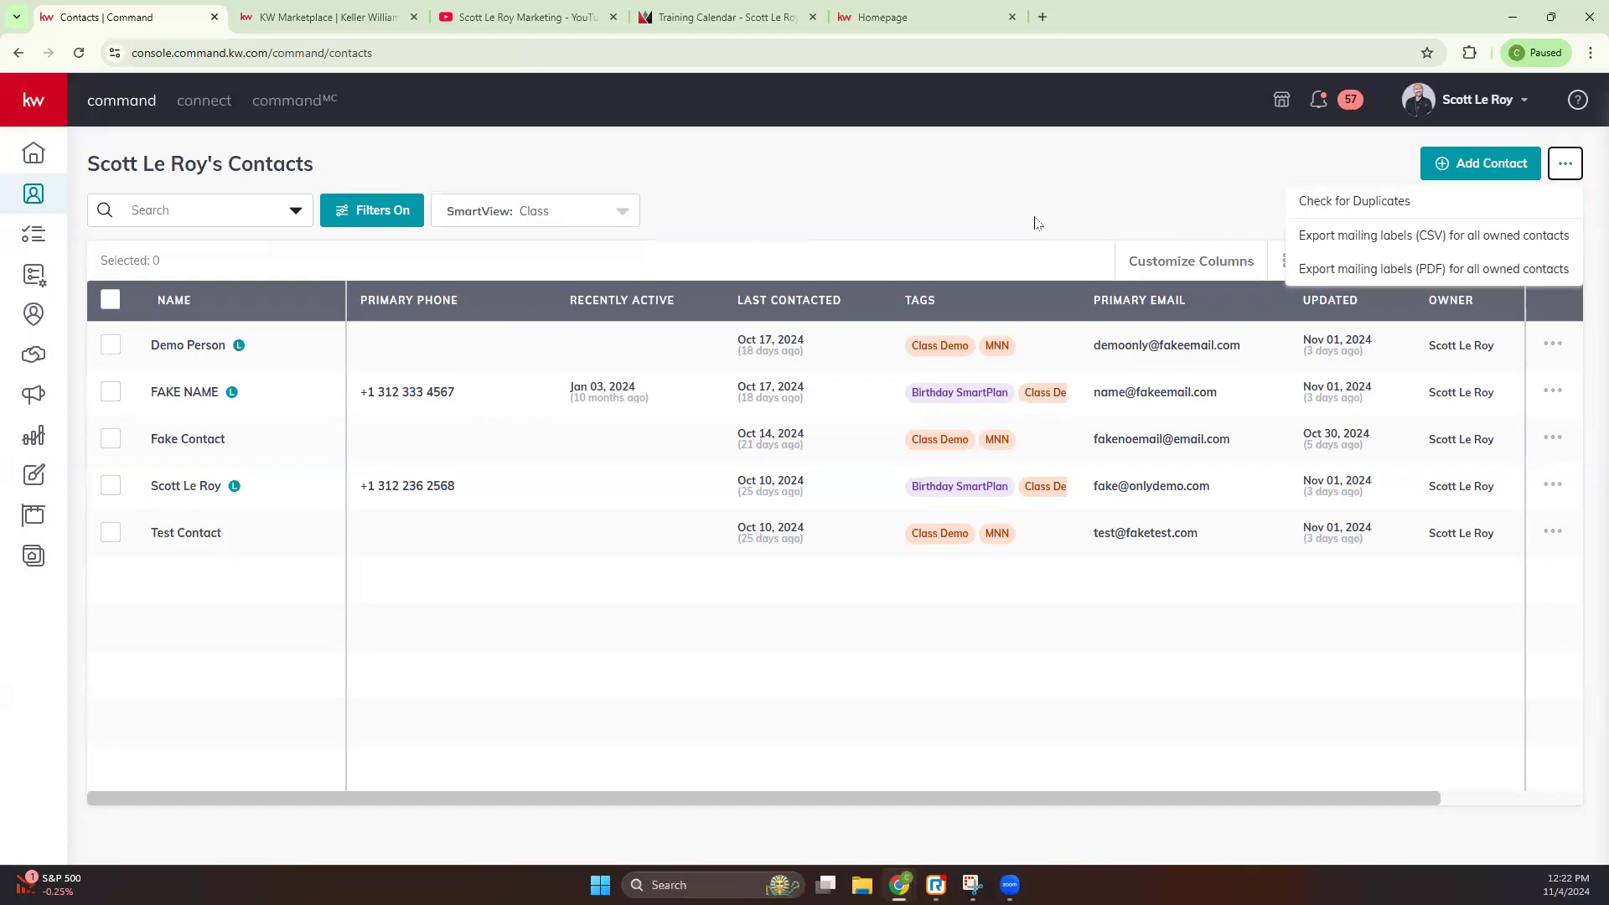
click(997, 218)
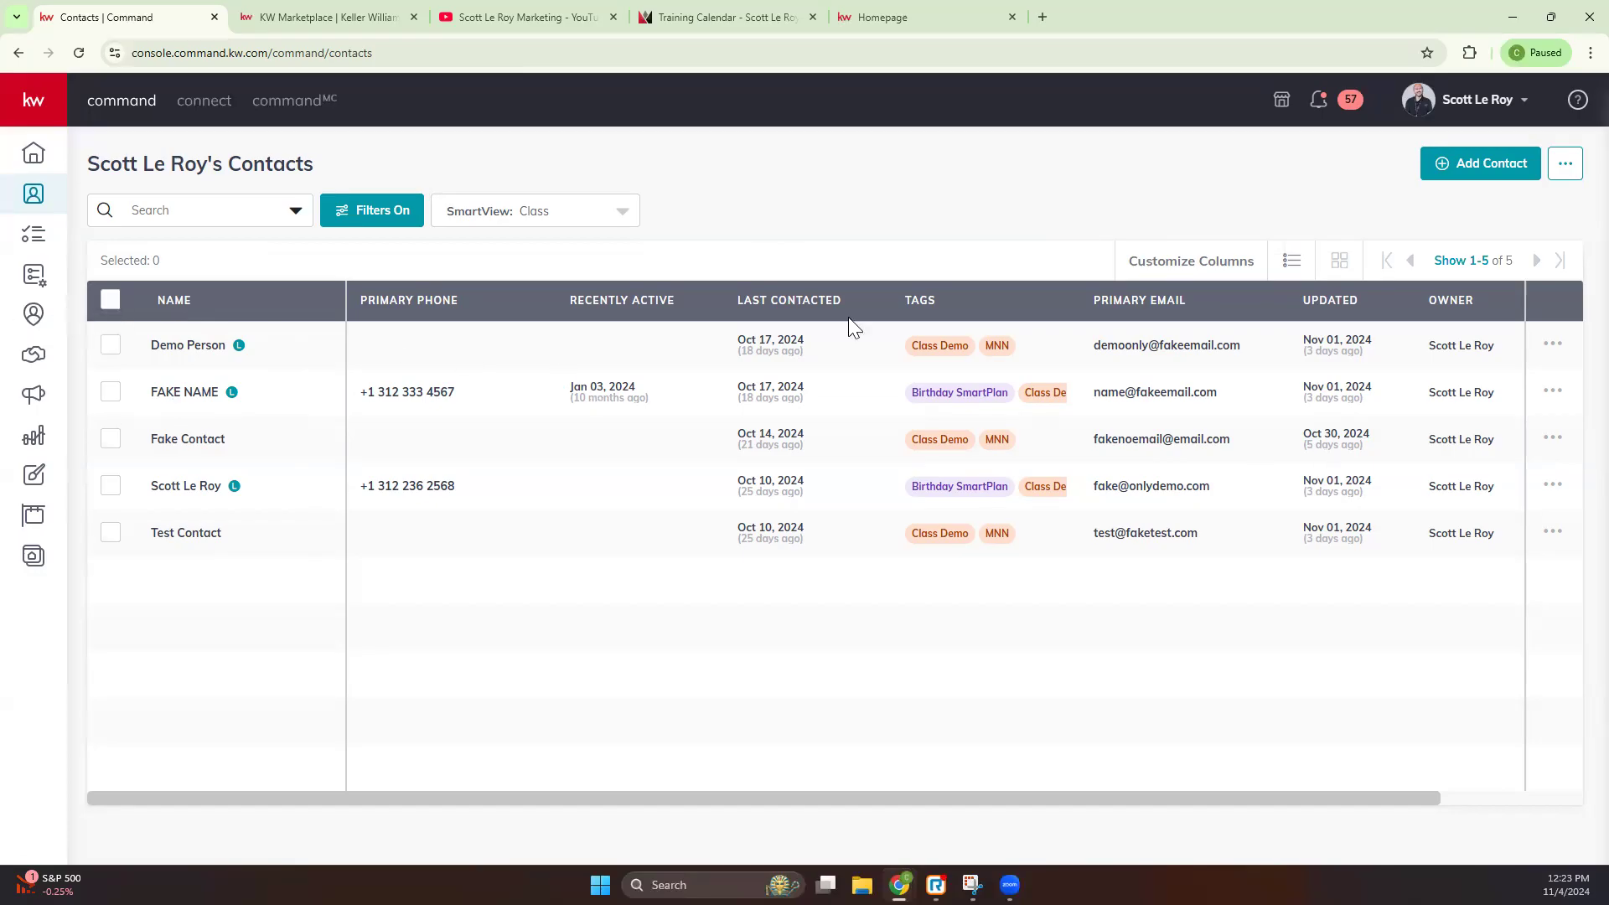
Step: Reorder the contact list's columns so Primary Email follows Primary Phone and Recently Active sits between Last Contacted and Tags
click(1215, 267)
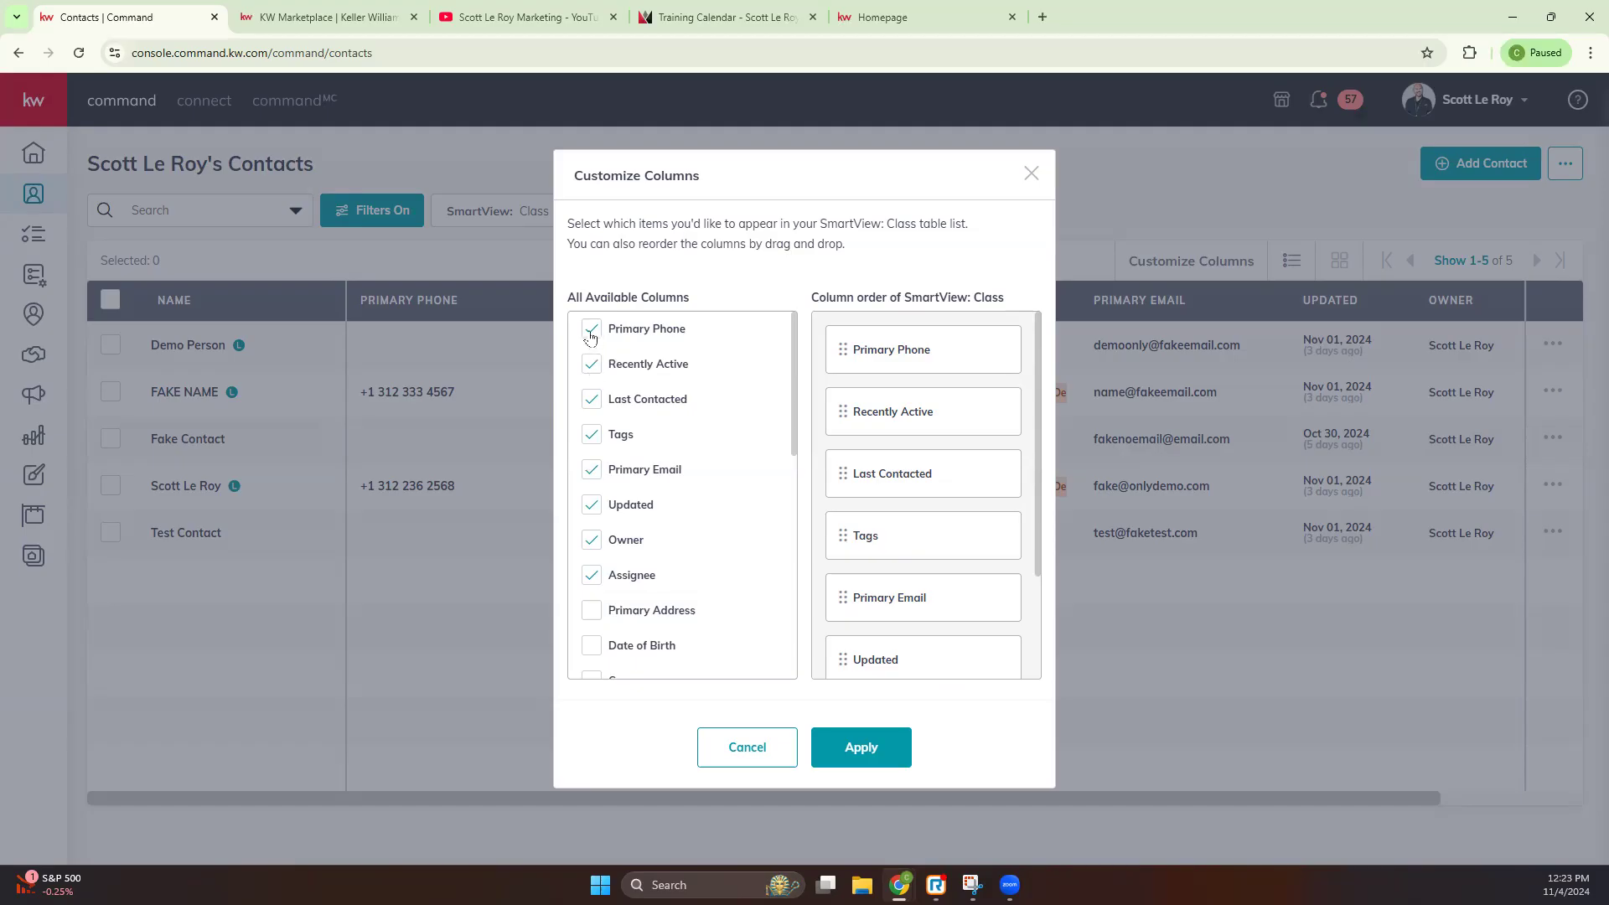
mouse_move(840, 412)
mouse_down()
mouse_move(840, 485)
mouse_move(853, 411)
mouse_up()
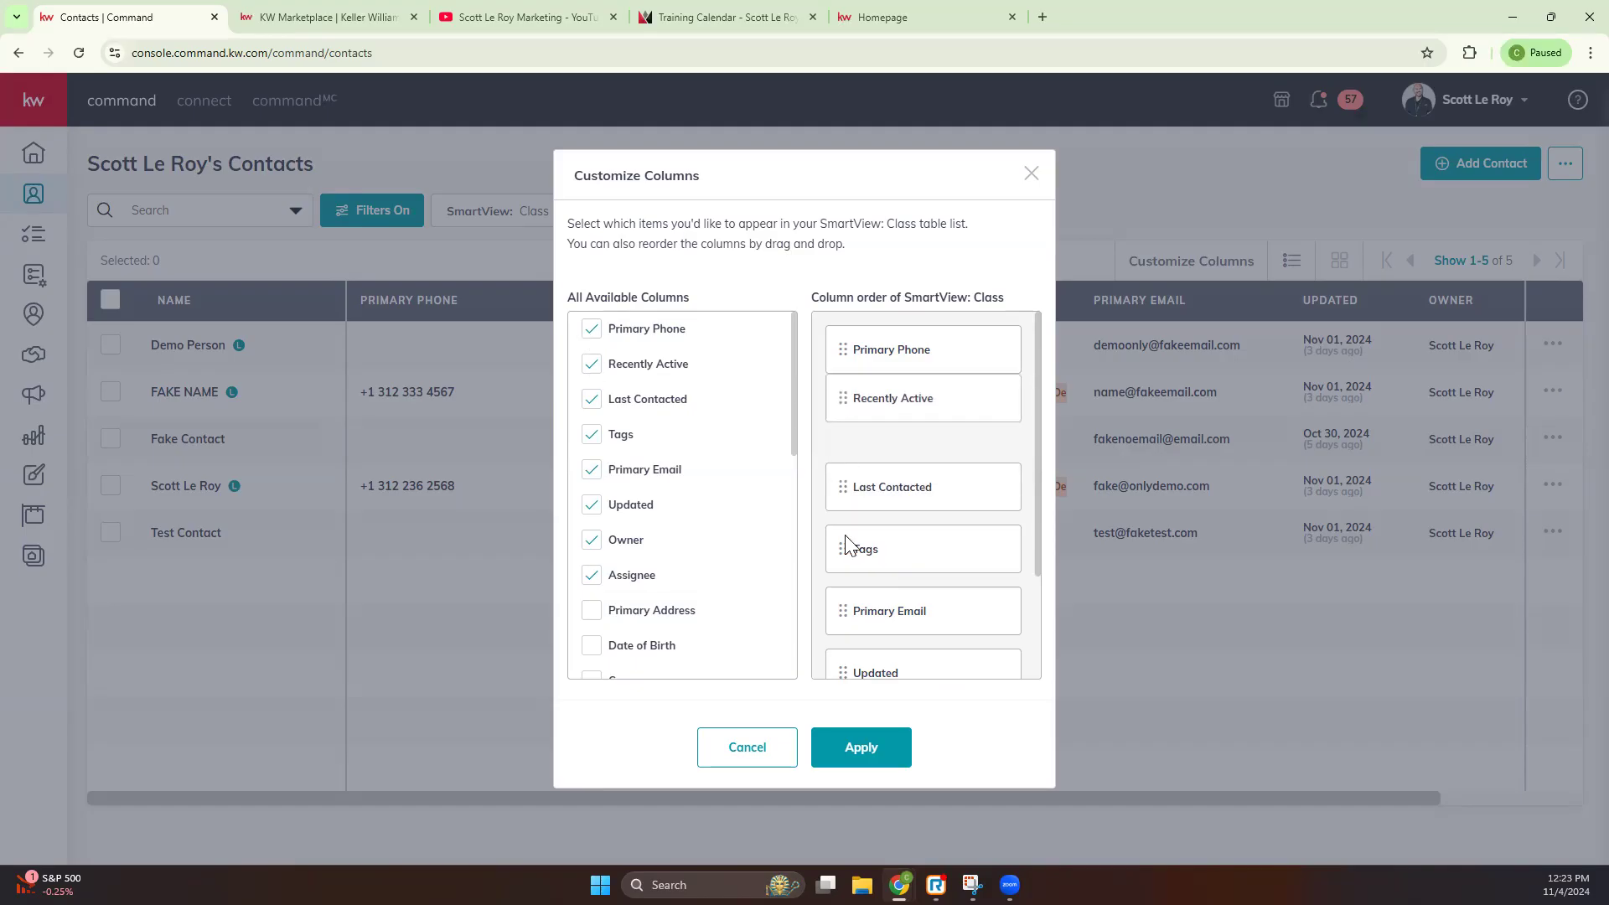
drag(842, 598, 858, 401)
drag(847, 535, 851, 472)
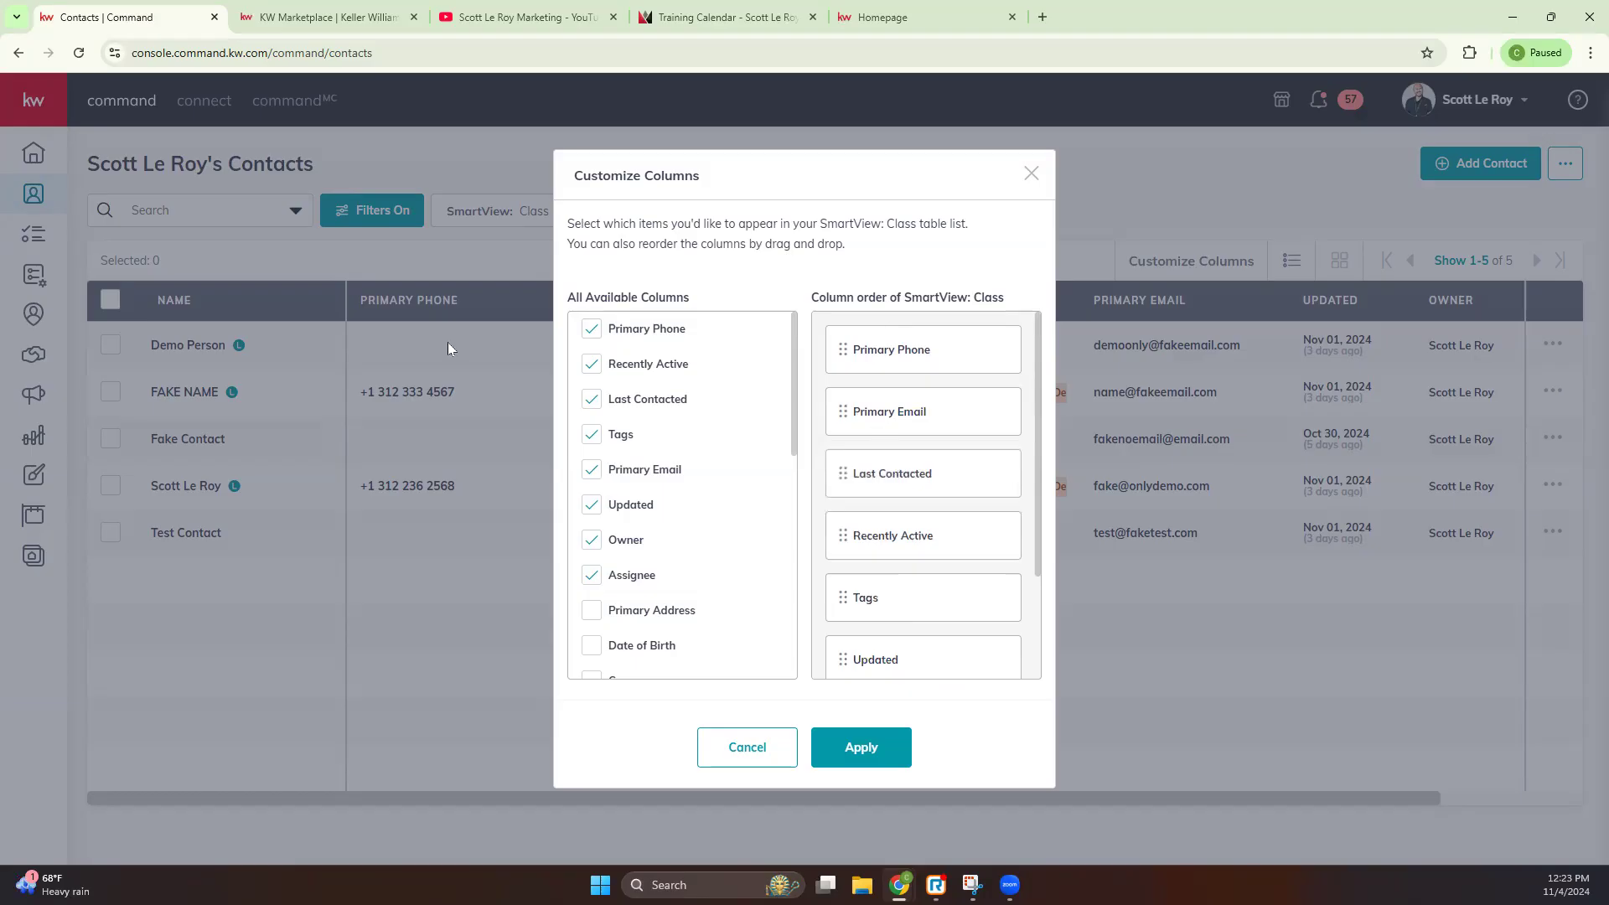
click(863, 744)
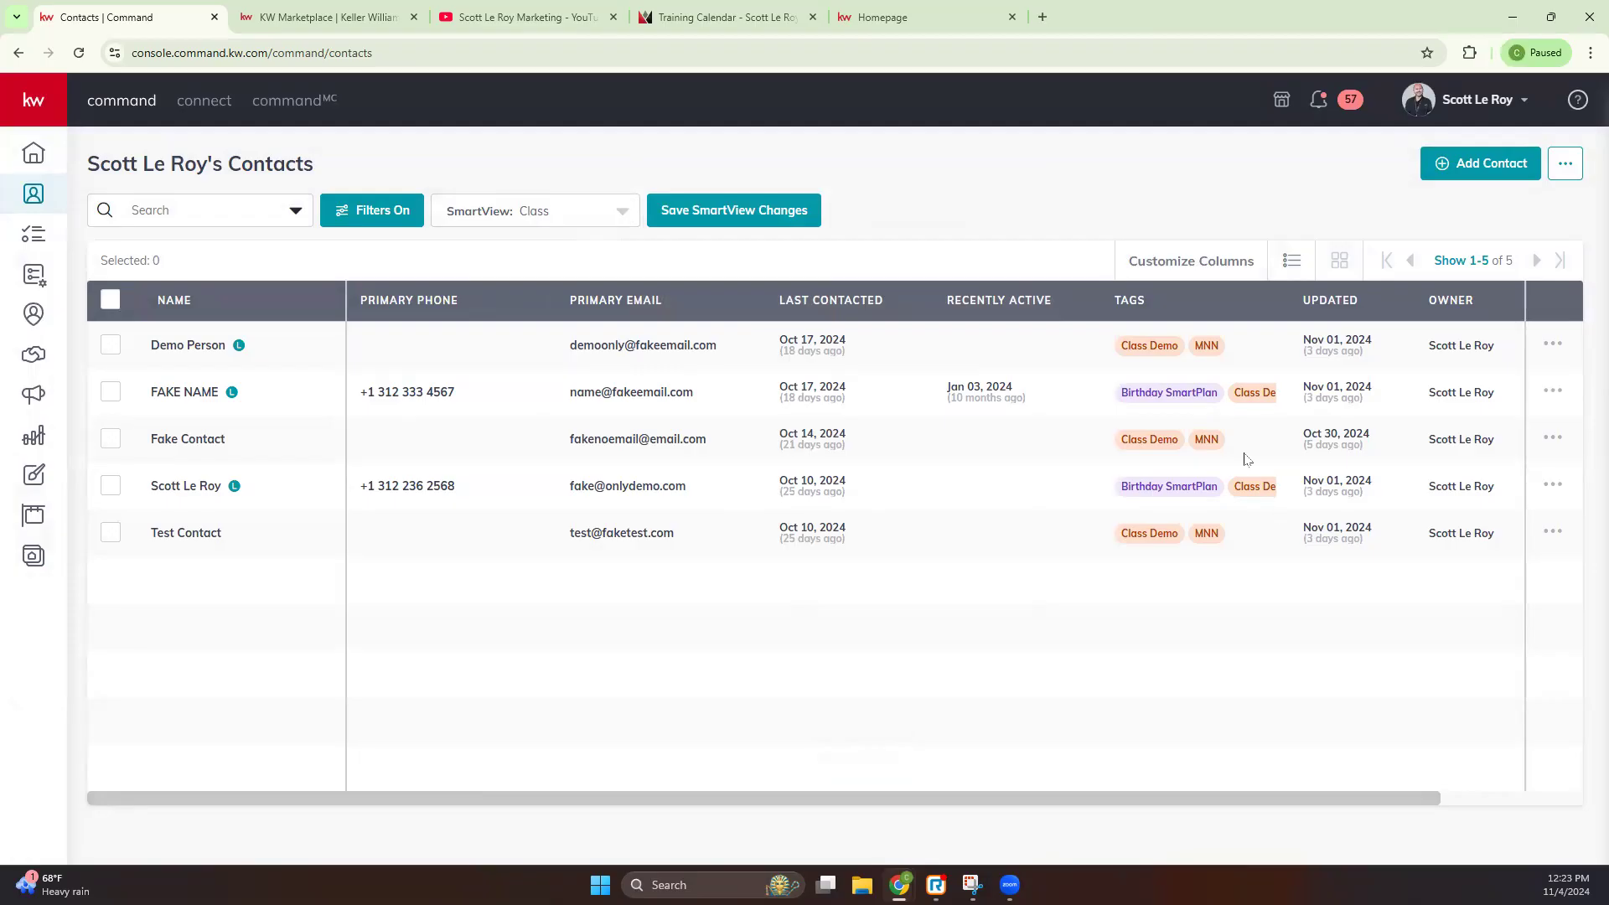
Step: View the contacts in the card layout and return to the table layout
click(183, 307)
click(1473, 261)
click(1338, 263)
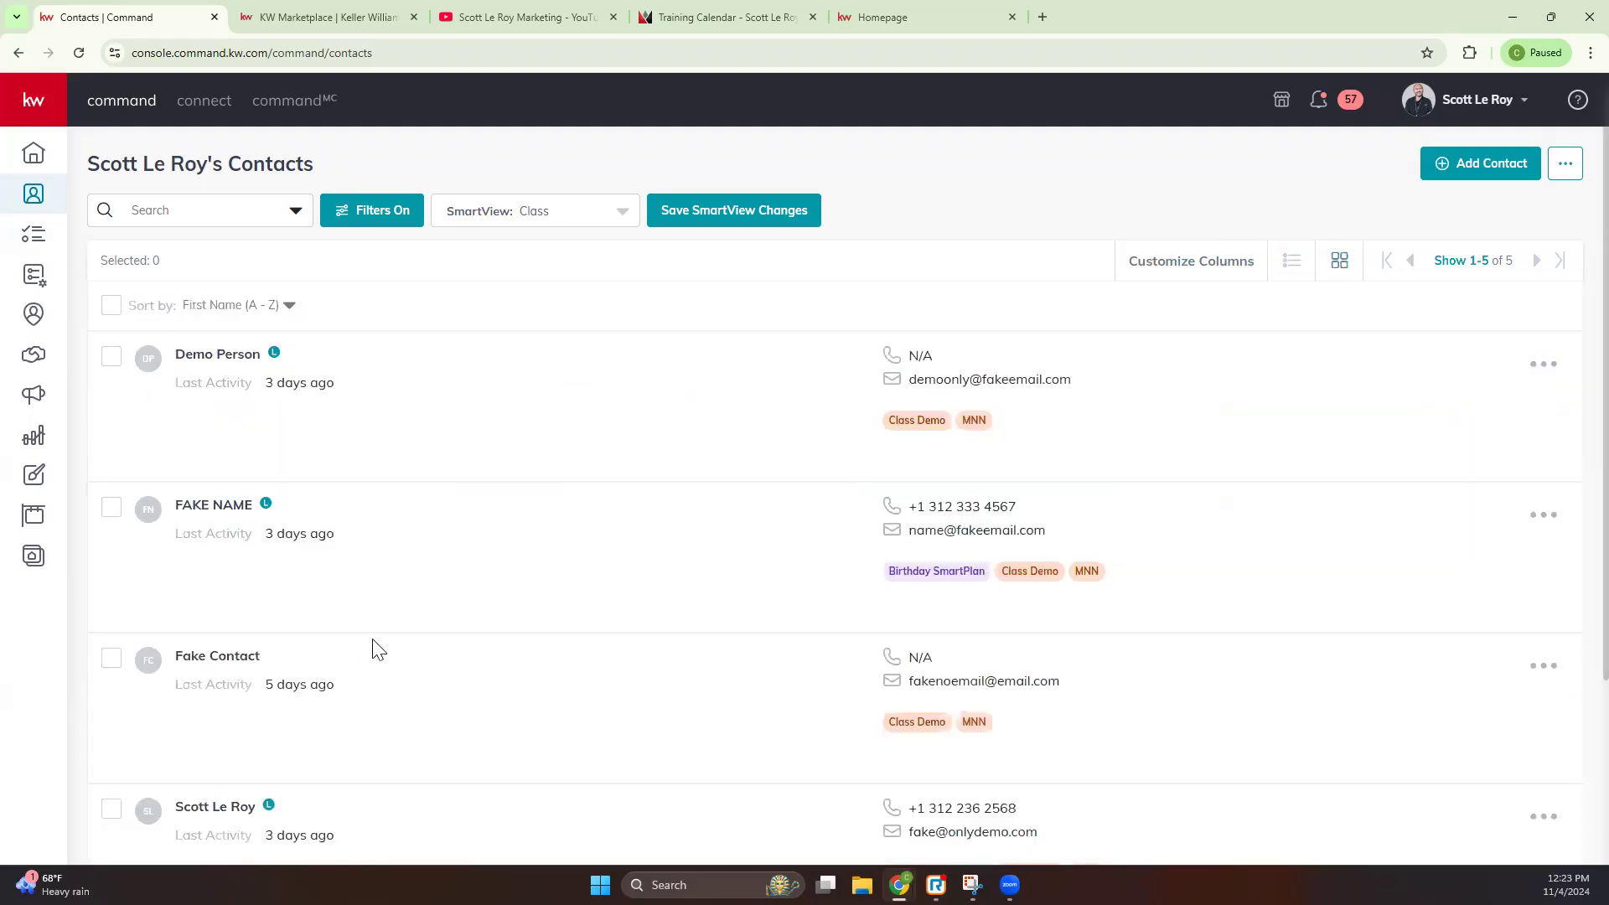
click(1293, 266)
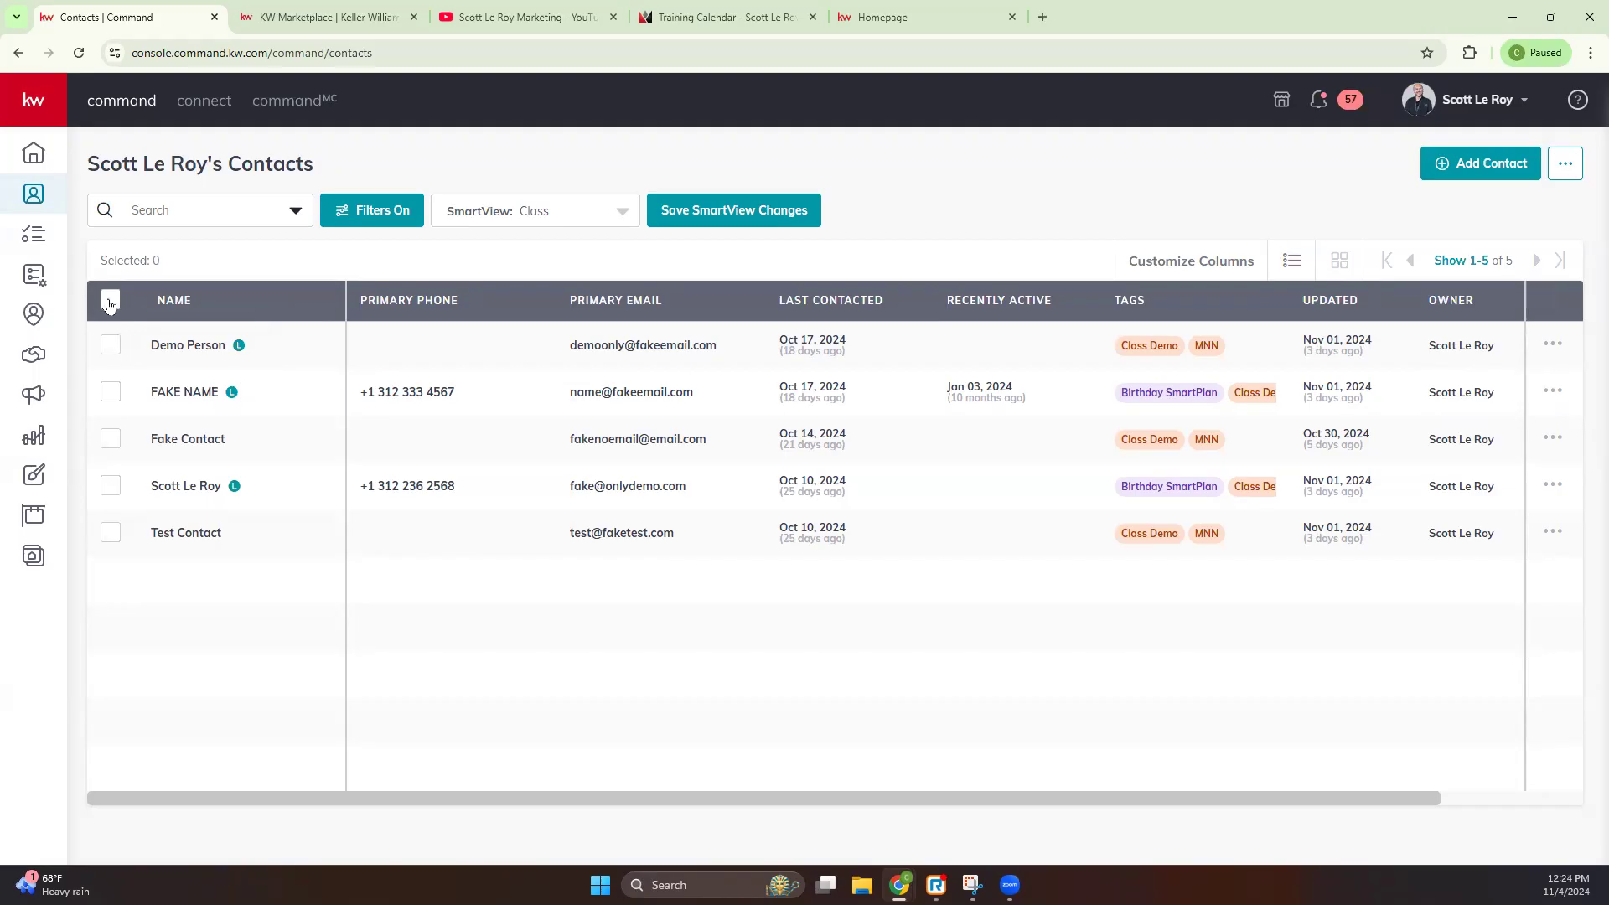
Step: Review the bulk actions for the first two contacts, clear their selection, and check the first contact's individual actions
click(111, 346)
click(112, 393)
click(265, 268)
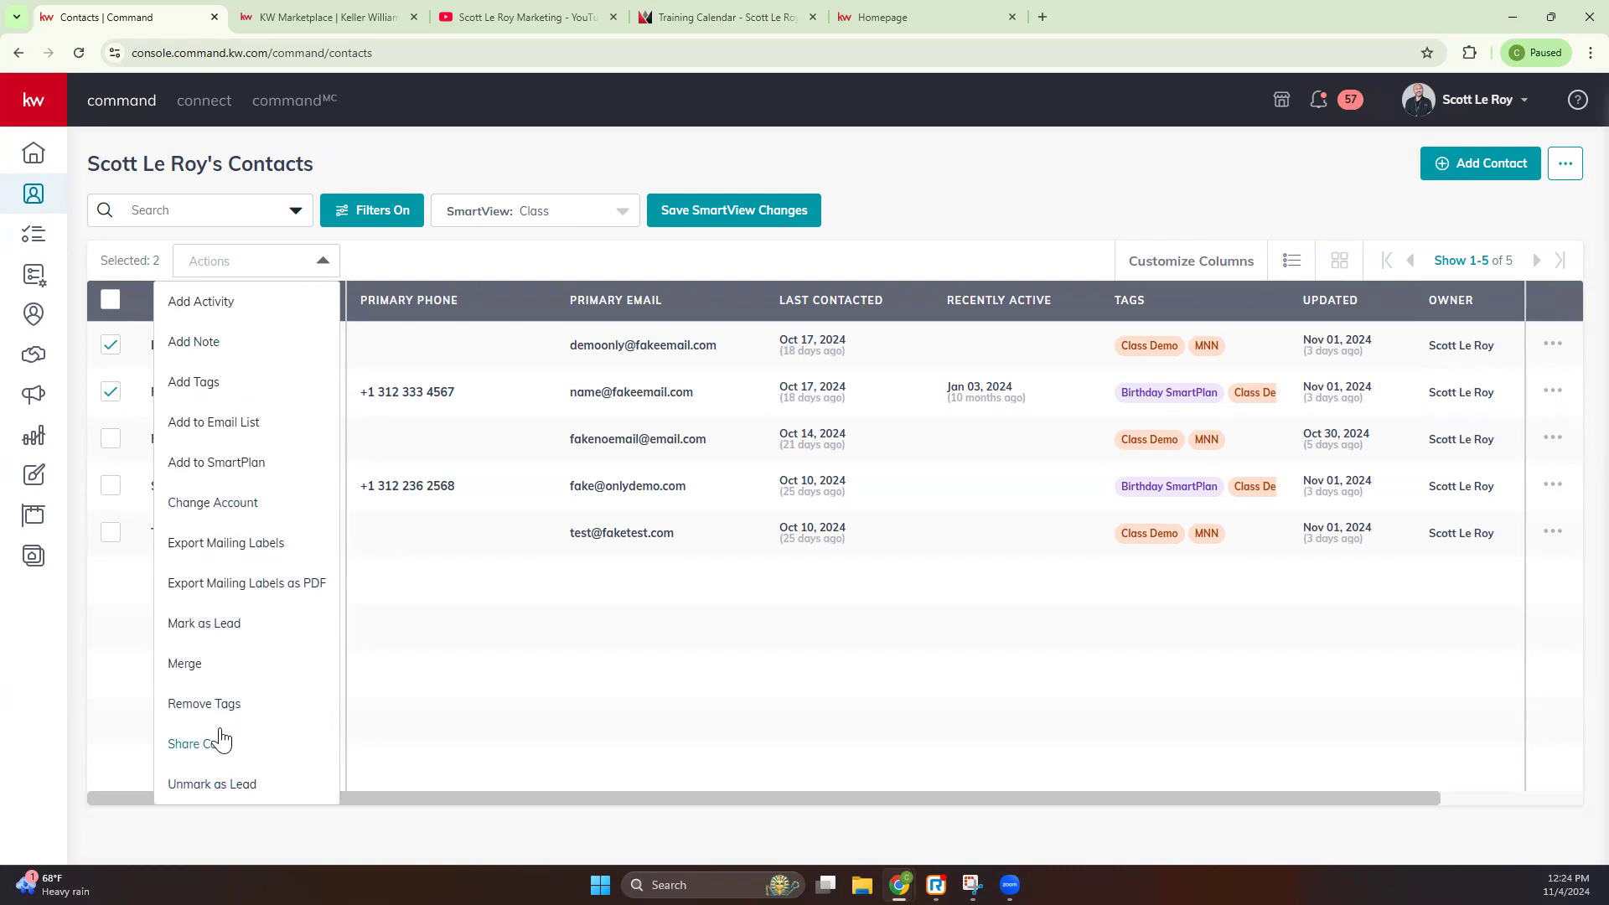
click(407, 248)
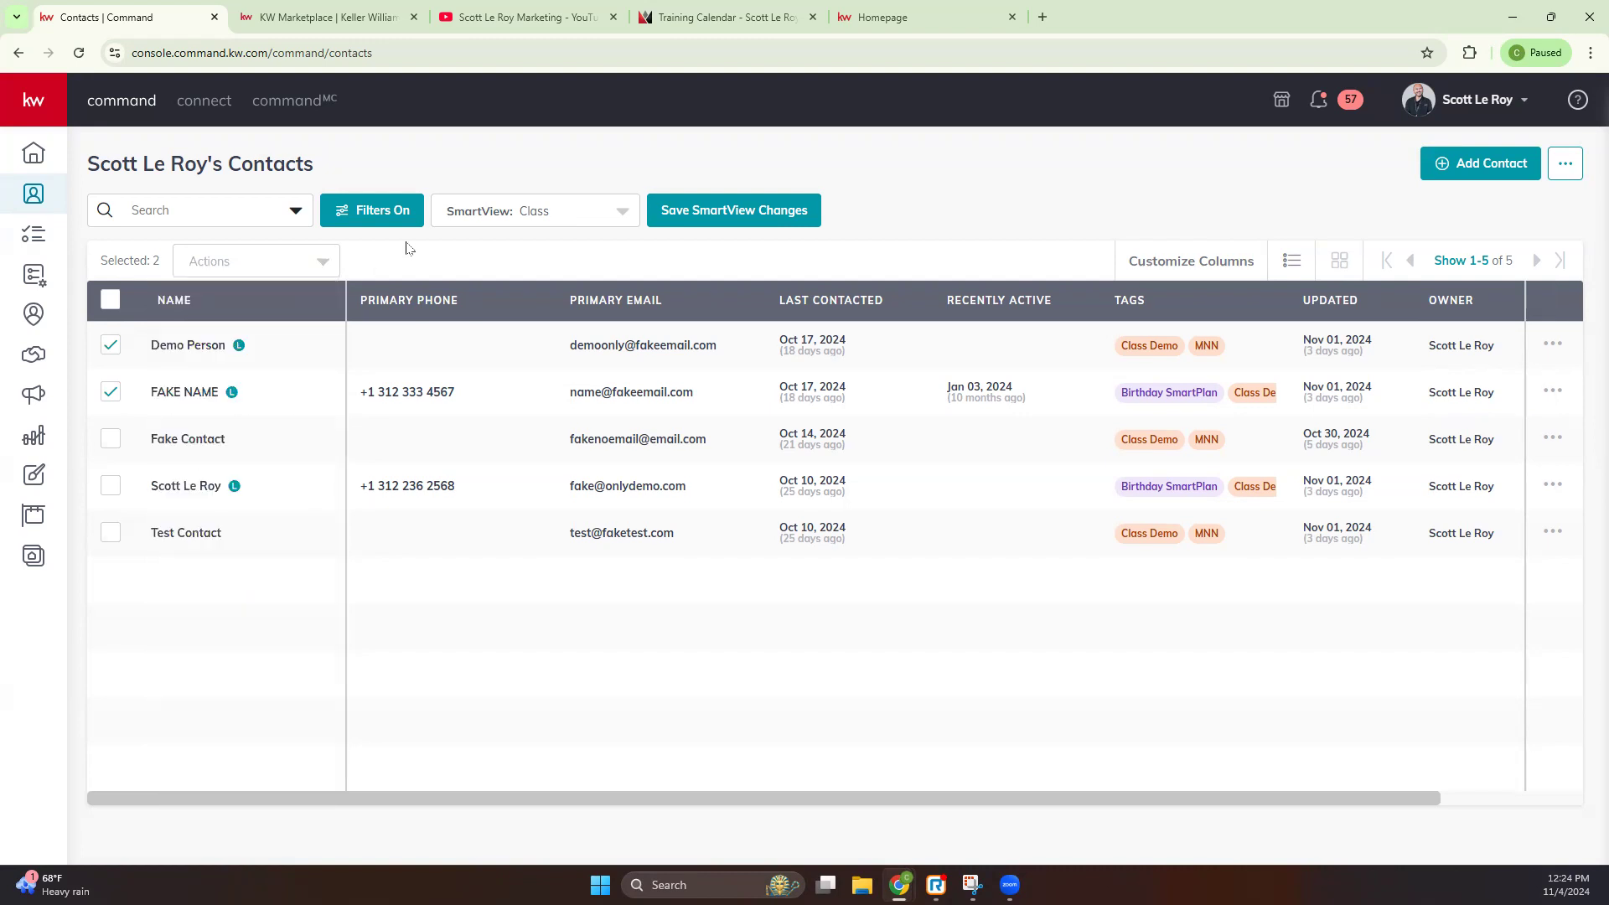
click(110, 345)
click(101, 393)
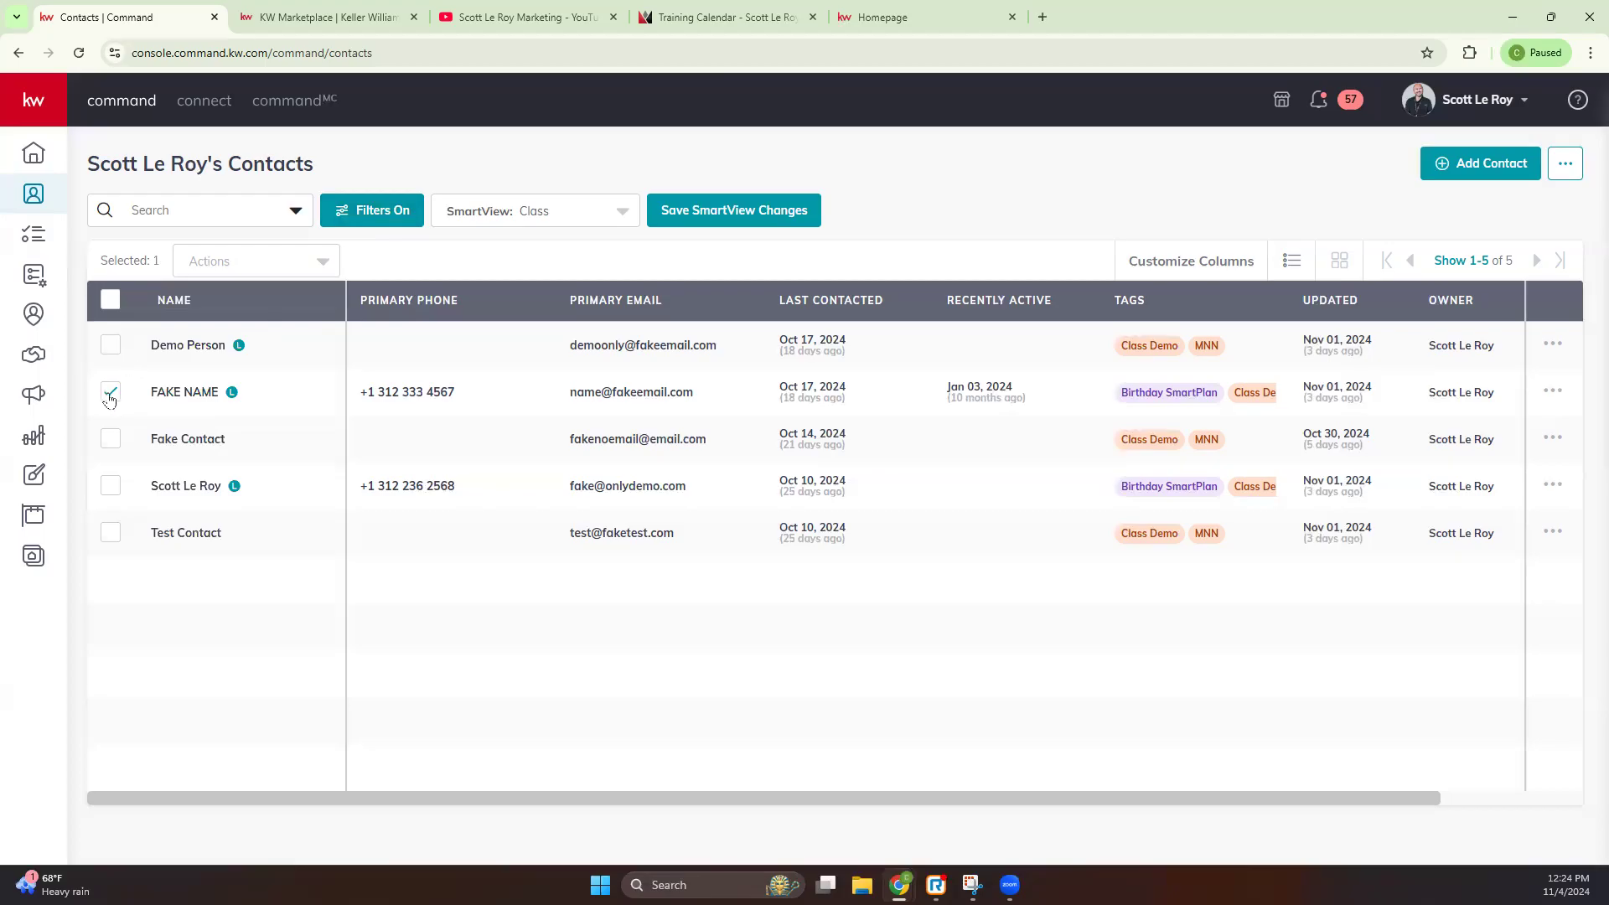
click(1551, 348)
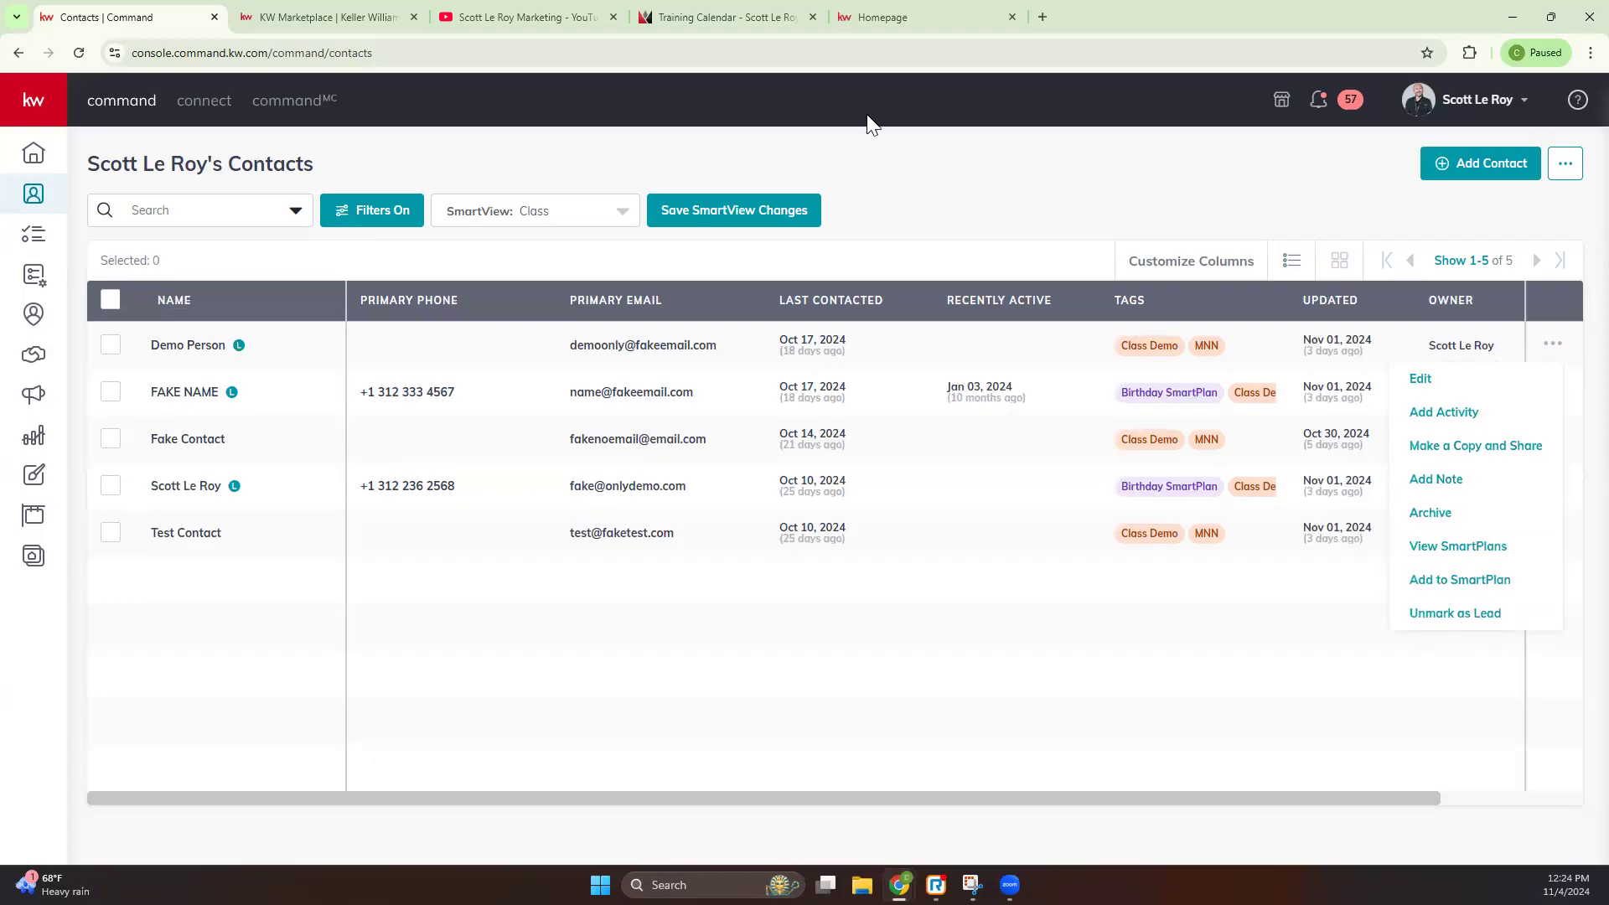
click(1036, 192)
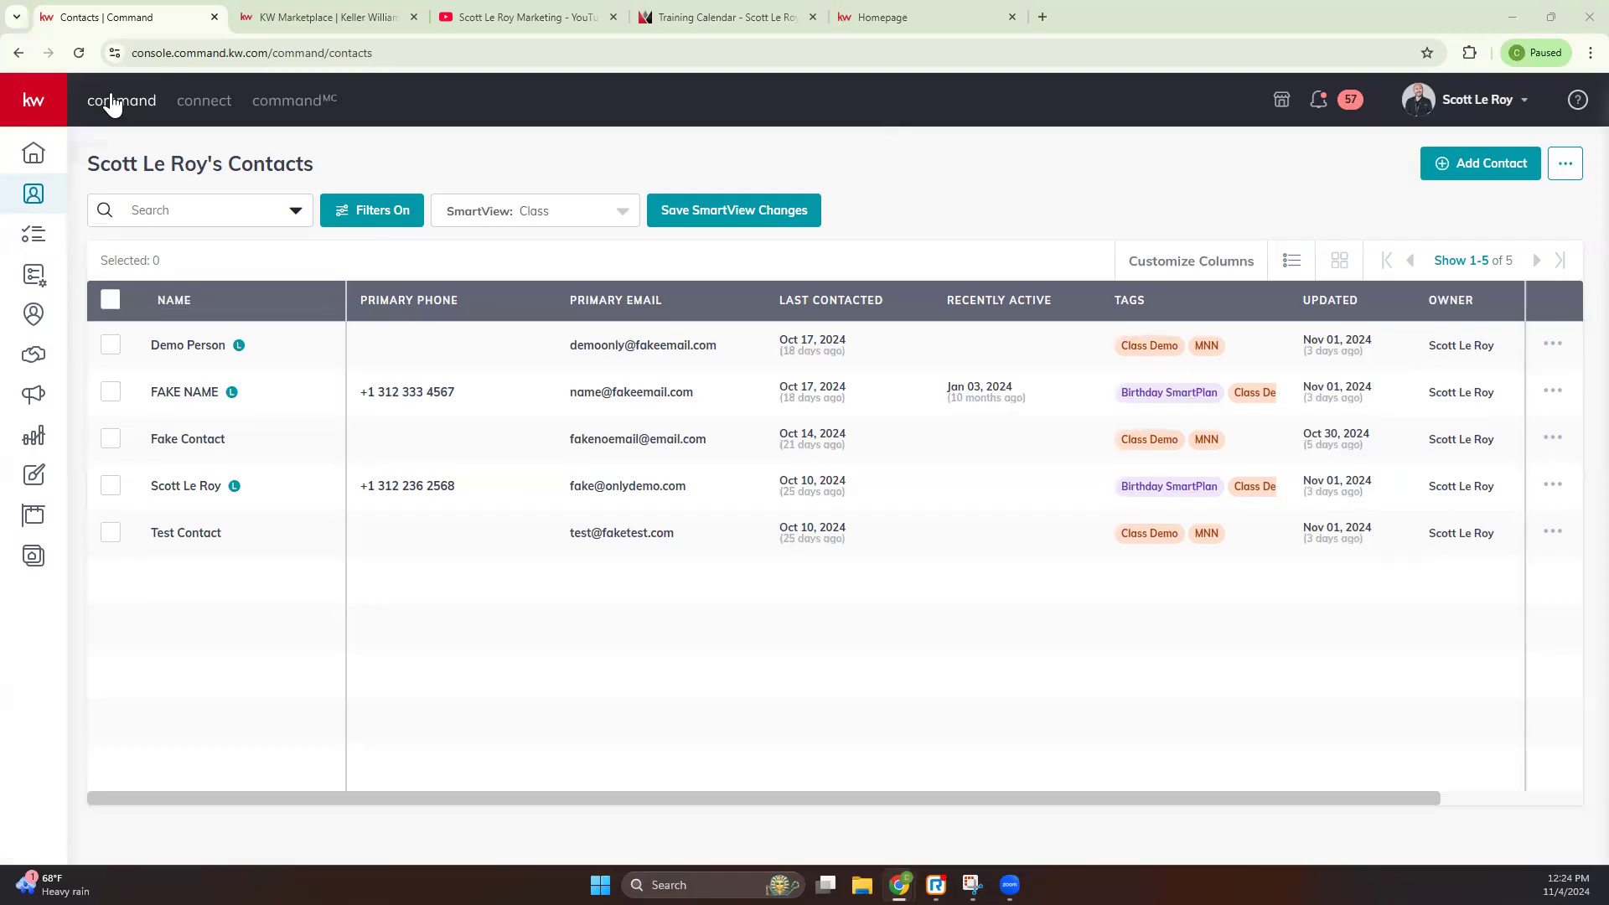
Step: Open Tasks and examine the To Do list
click(17, 237)
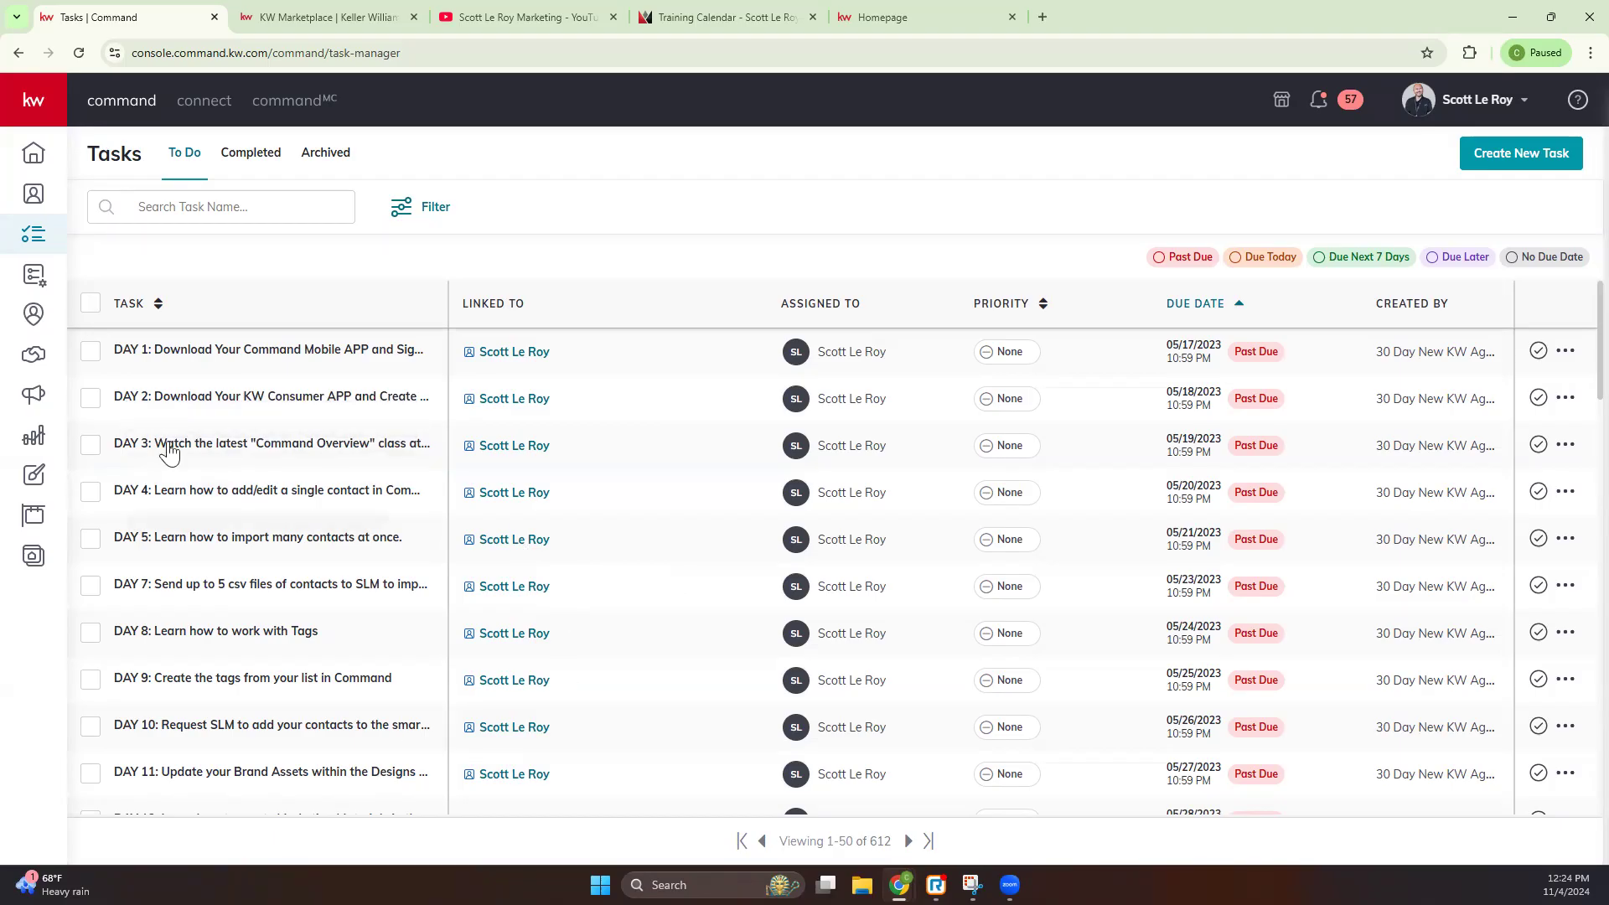
scroll(280, 475, down, 2)
scroll(280, 475, up, 2)
Step: Review the new-task form, including its priority level, due date and repeat settings, and cancel creating the task
click(1540, 162)
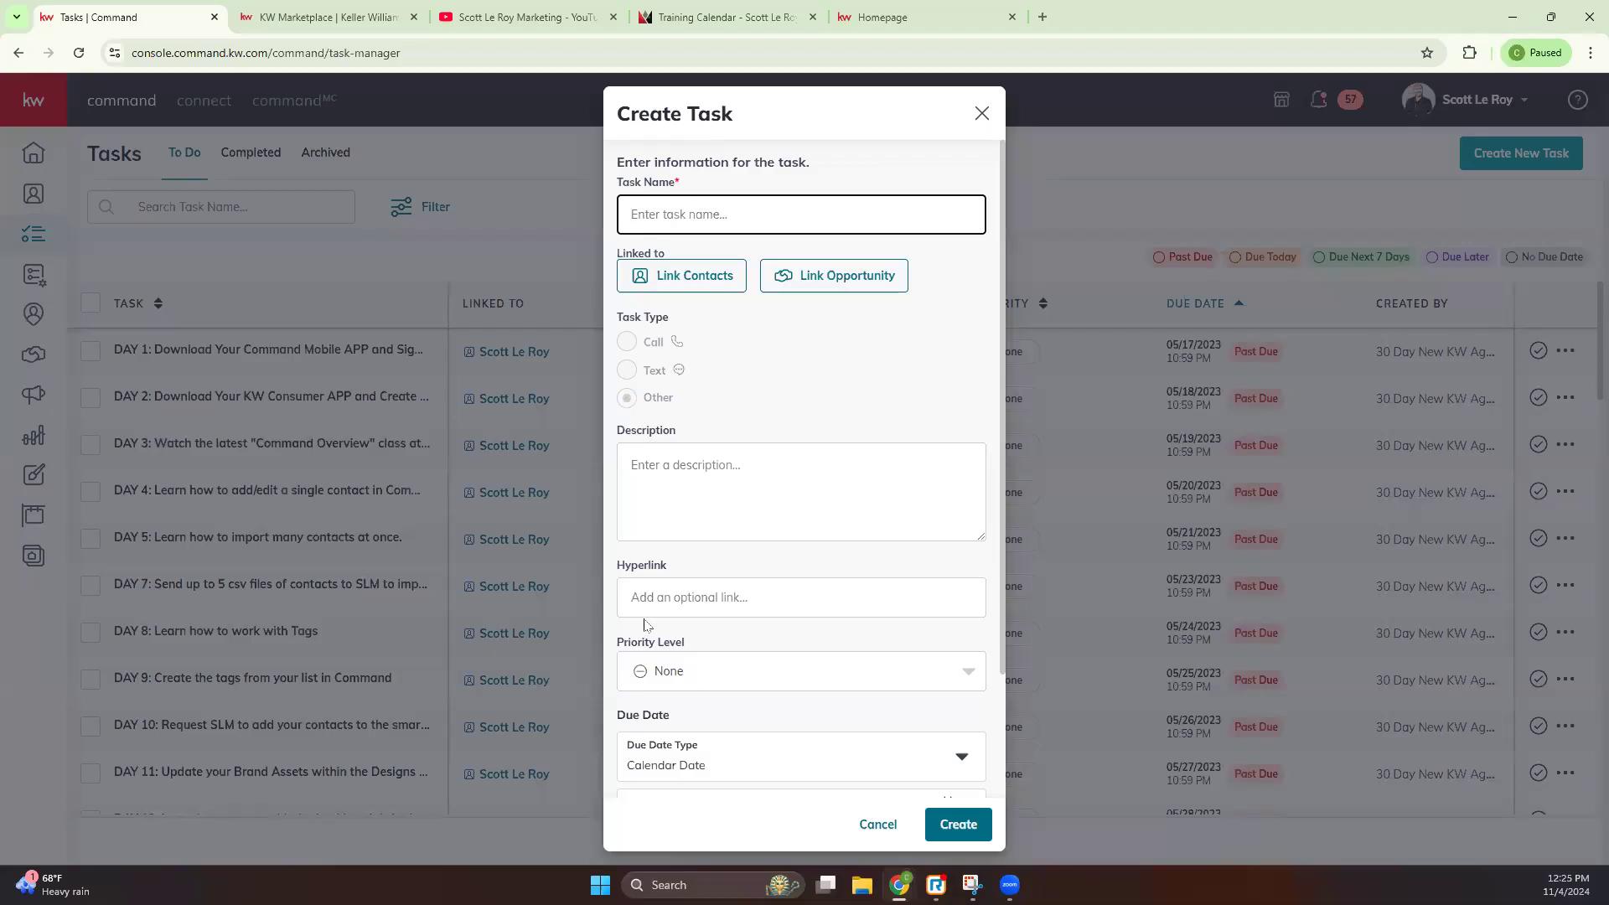
click(749, 680)
click(762, 652)
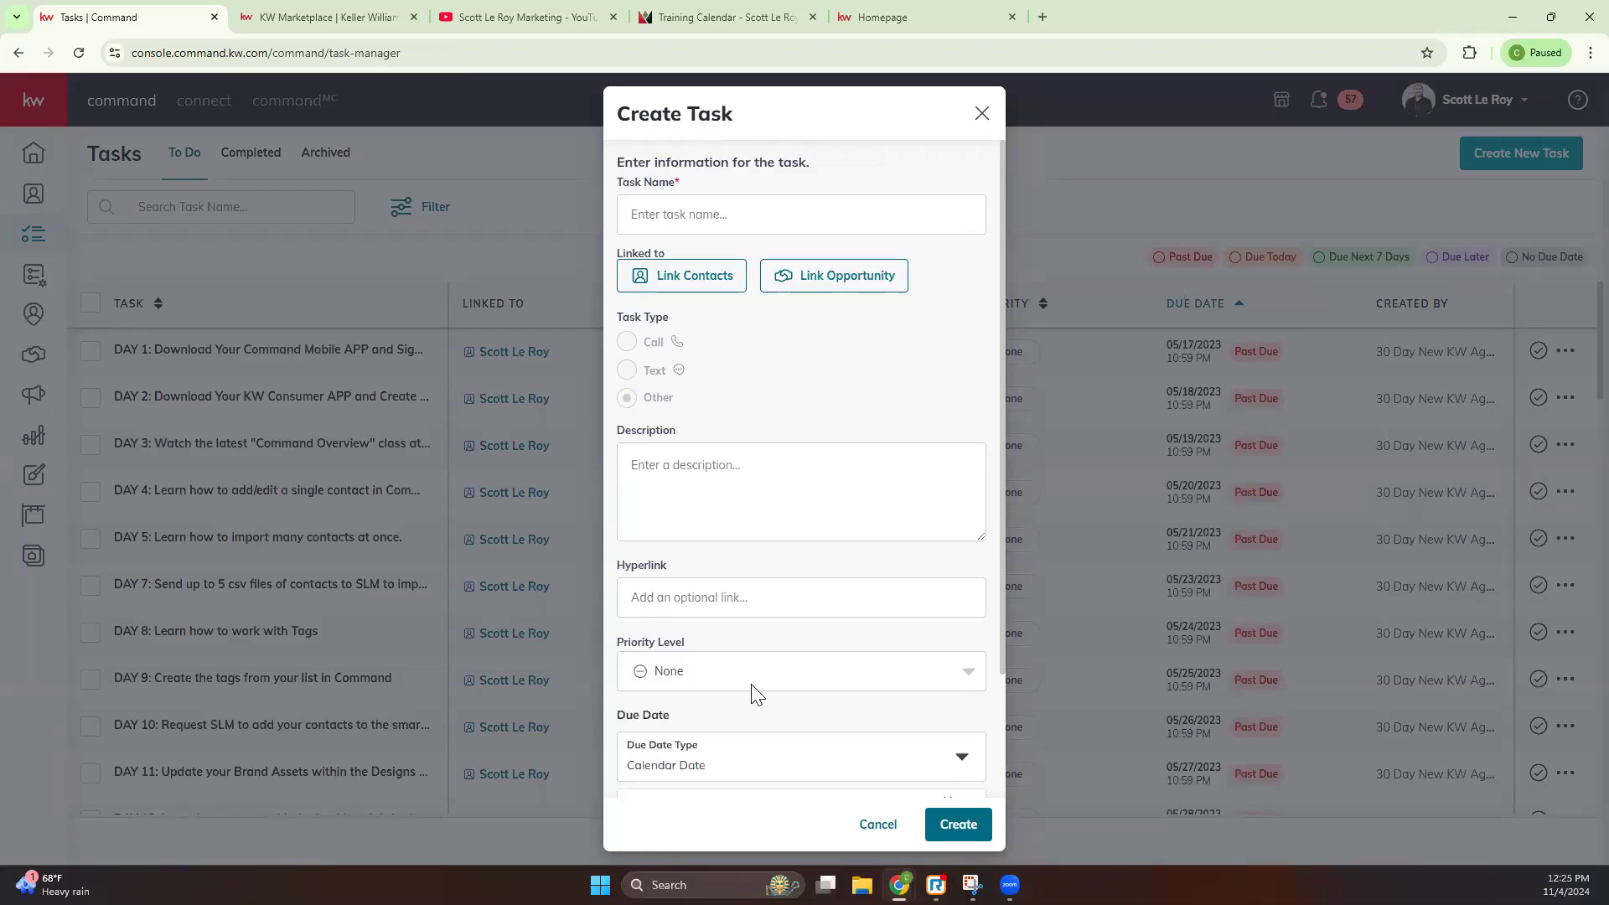
scroll(758, 692, down, 1)
scroll(788, 687, down, 1)
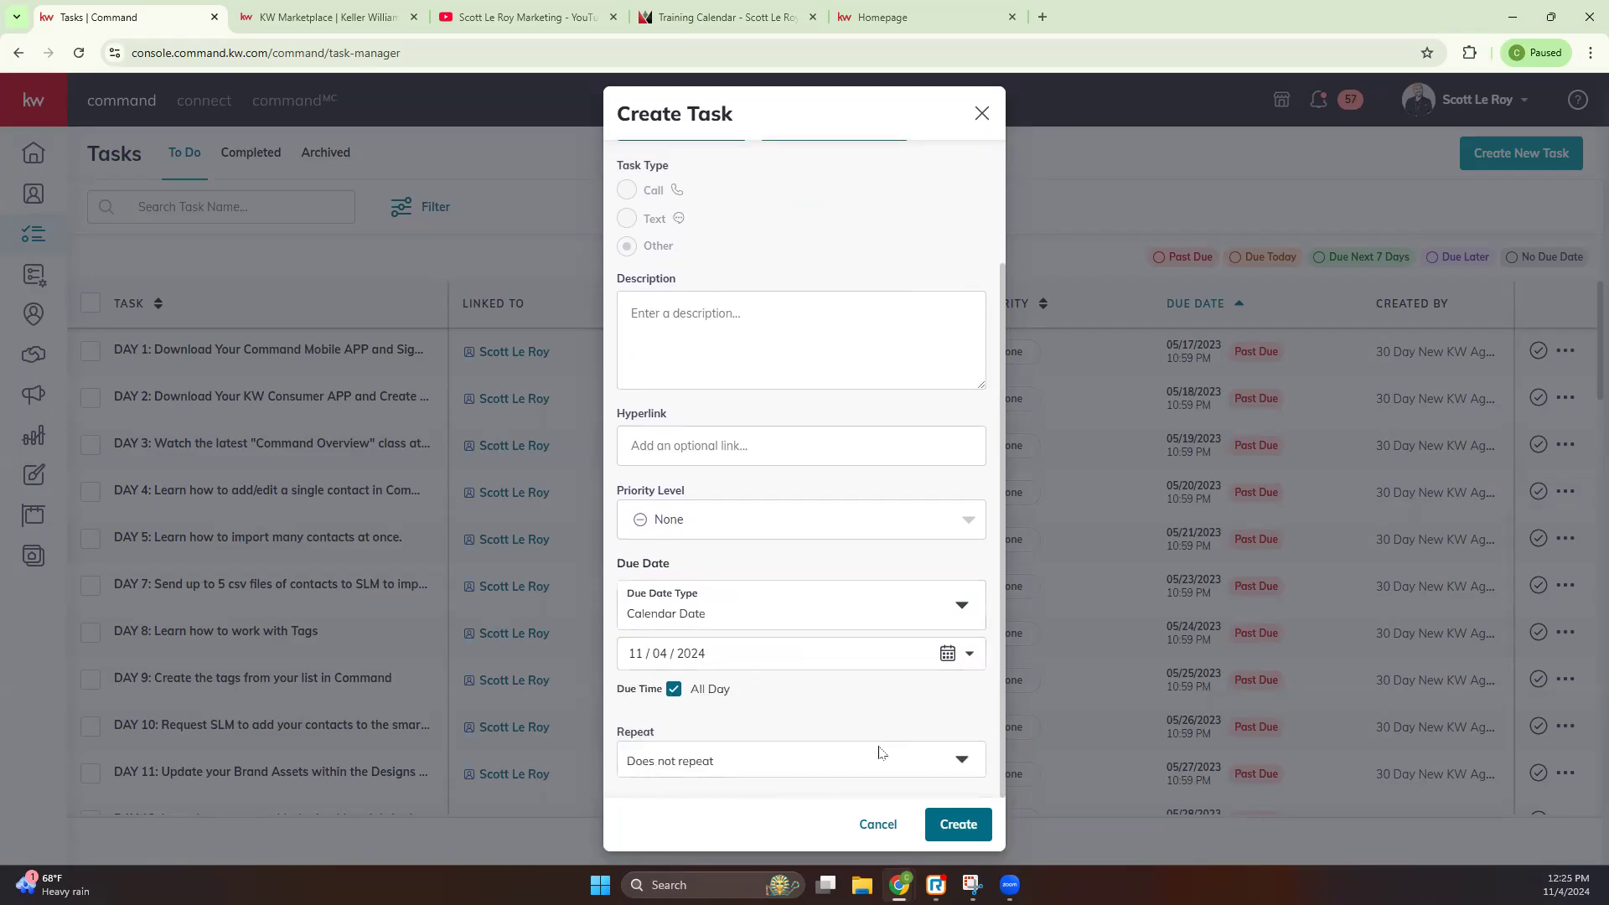
click(877, 825)
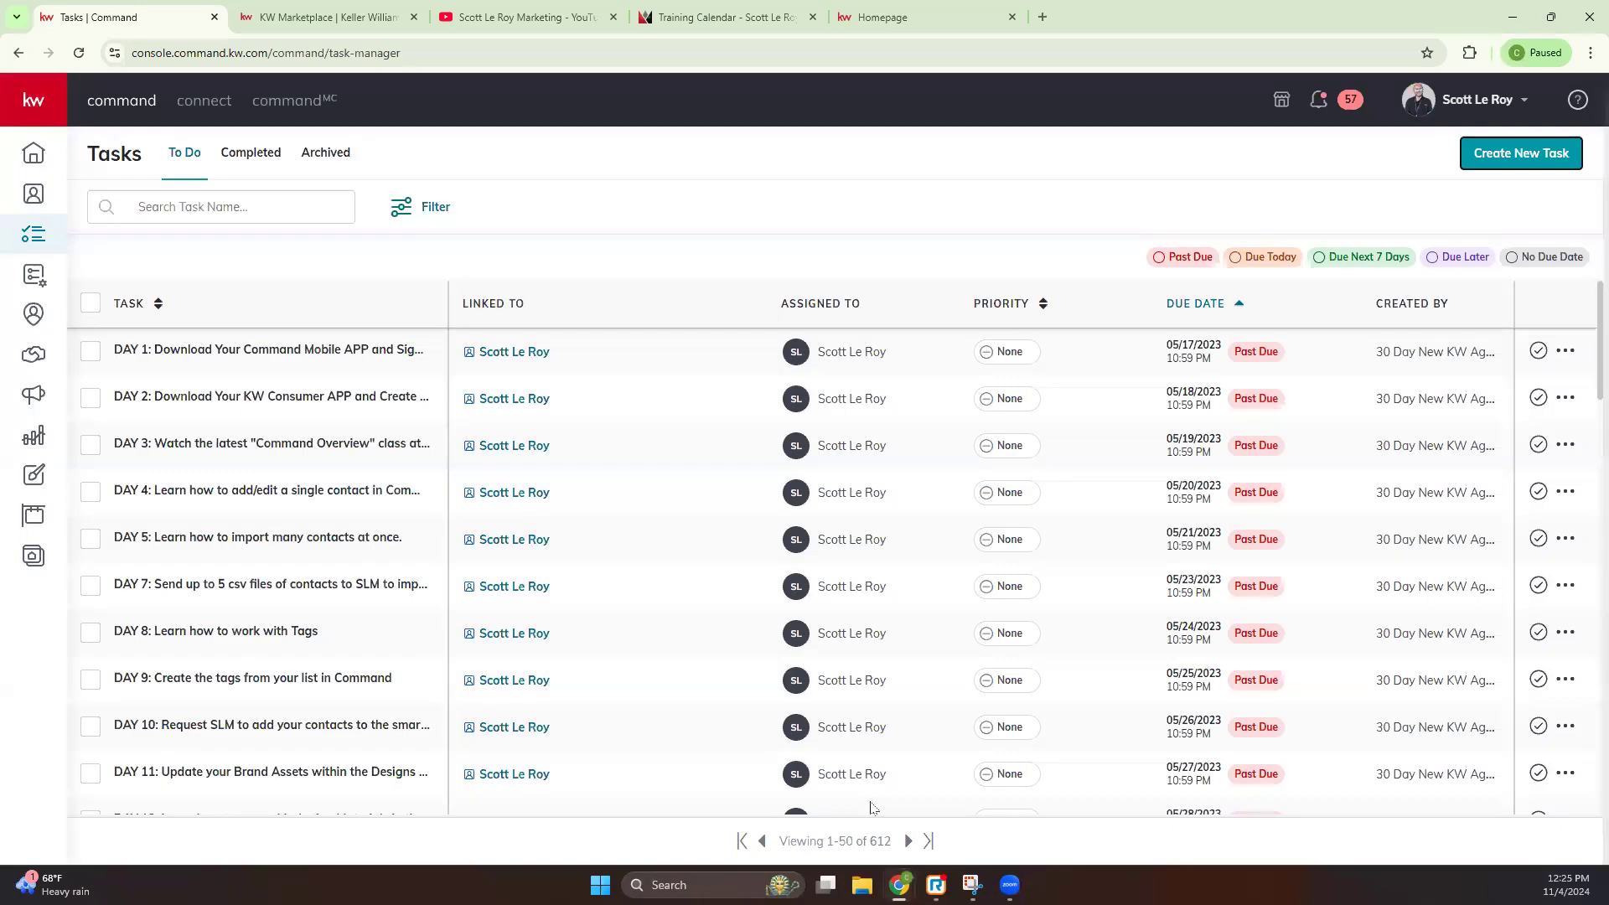
Step: Mark the DAY 1 task as complete and review the actions available for the DAY 2 task
click(92, 359)
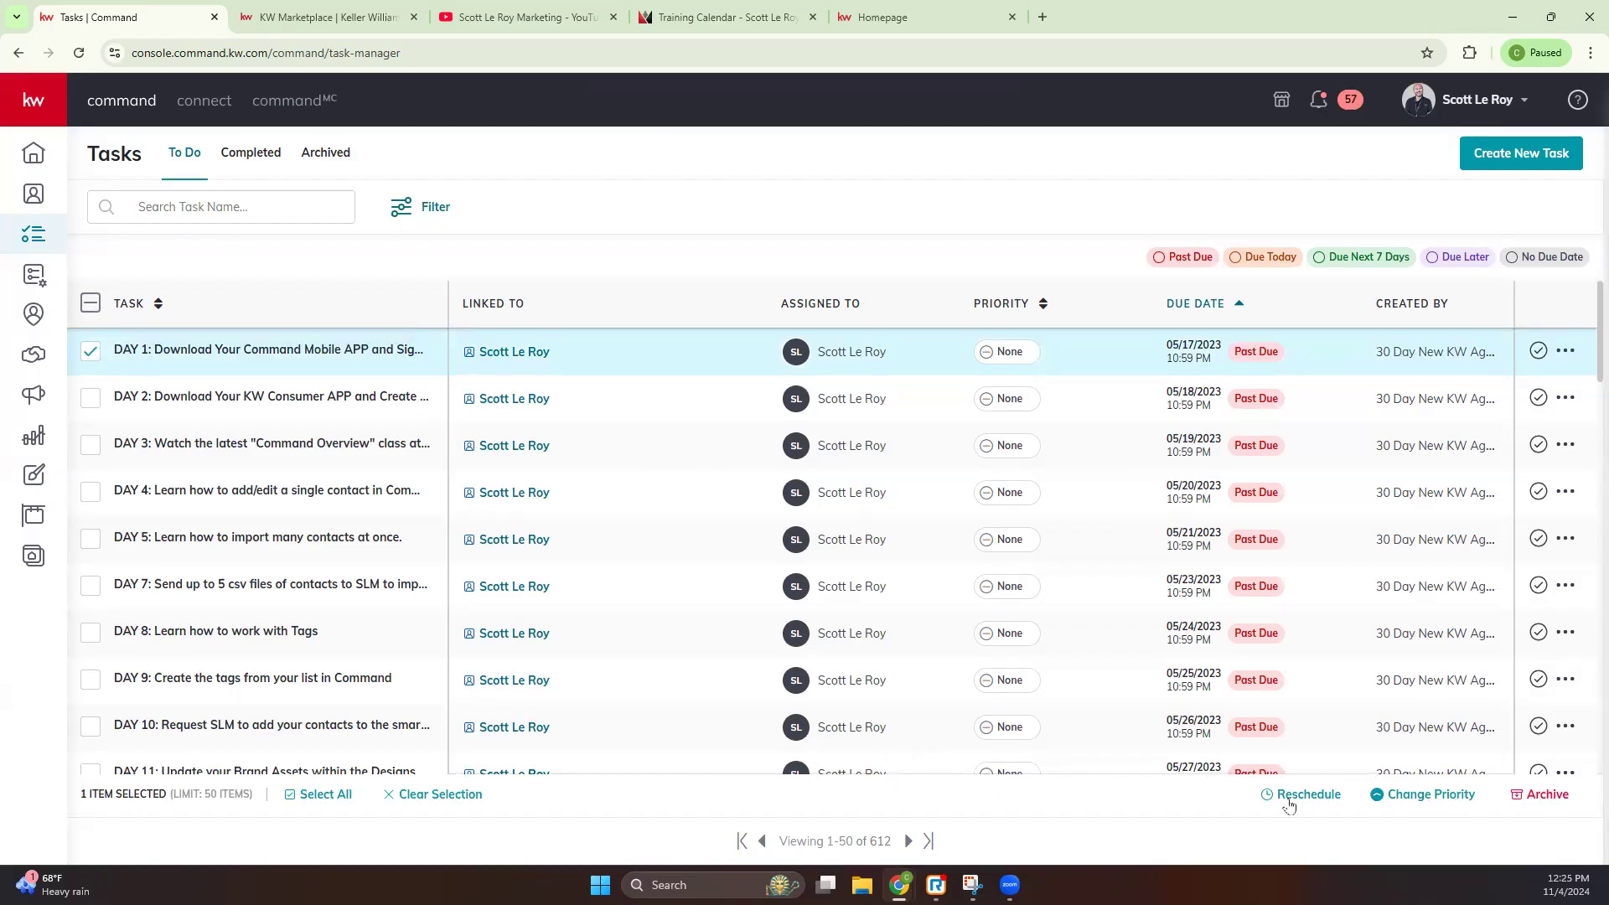
click(1538, 351)
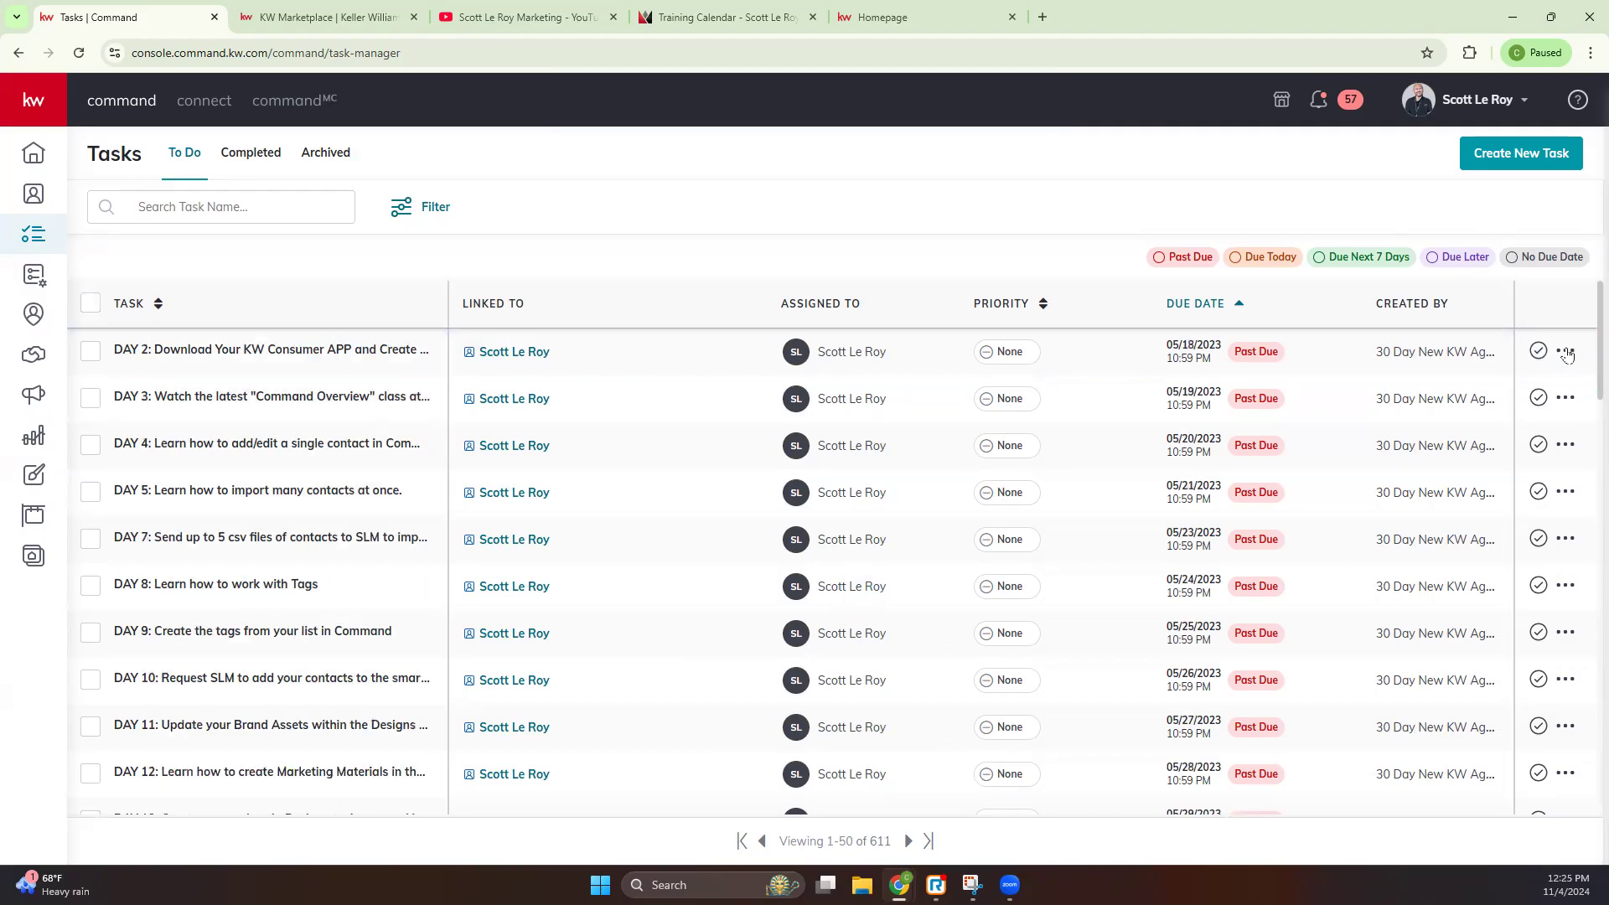
click(1565, 352)
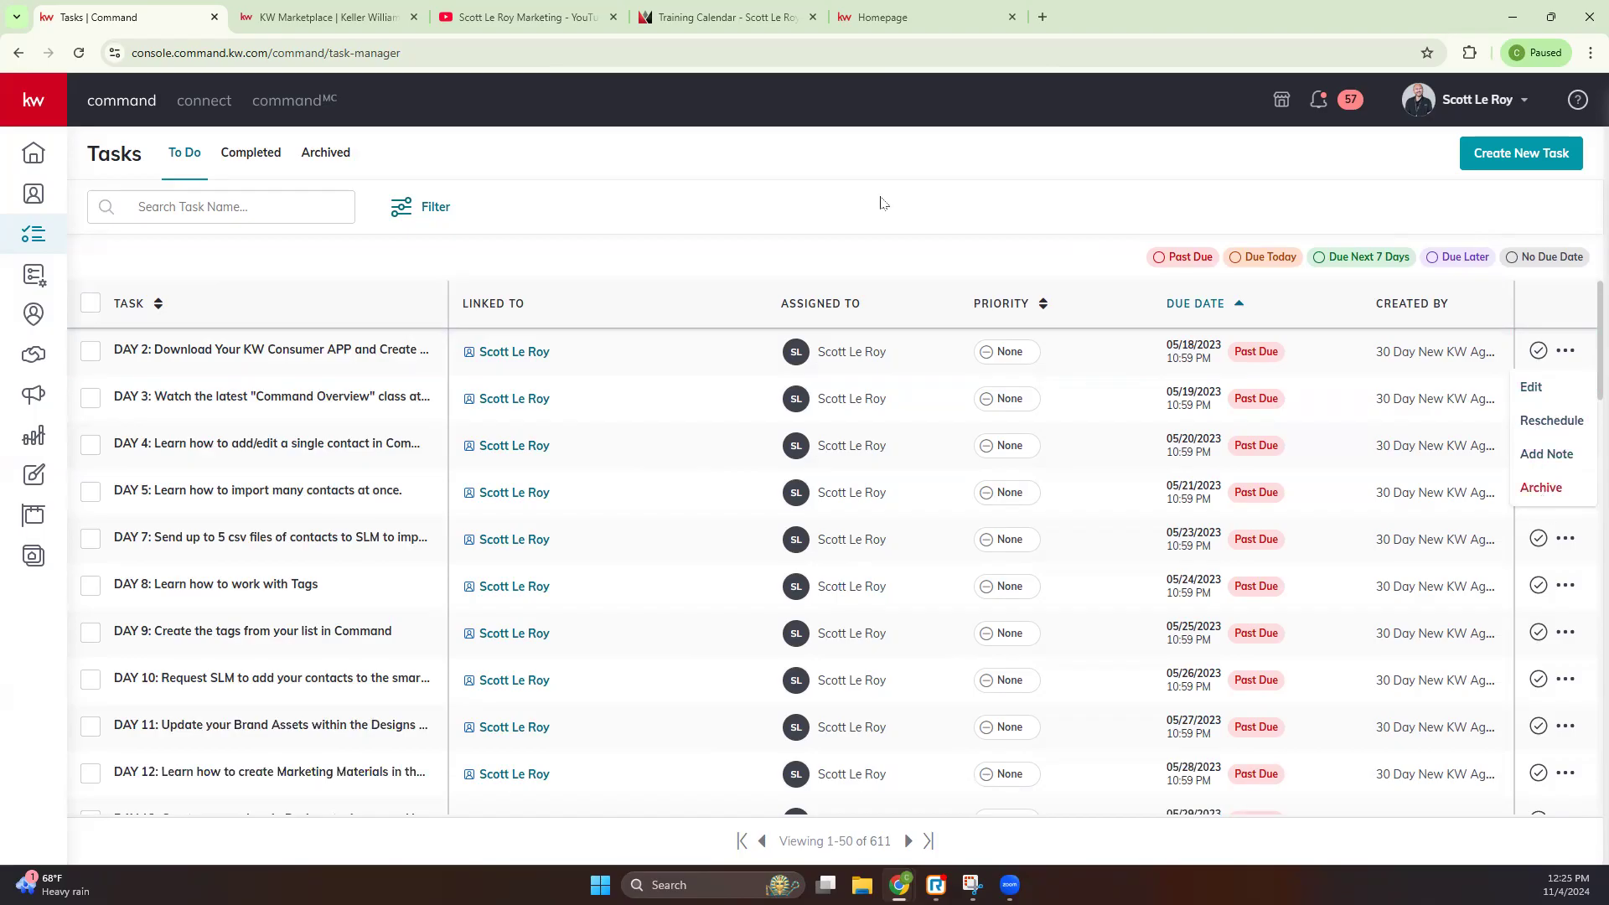
click(856, 237)
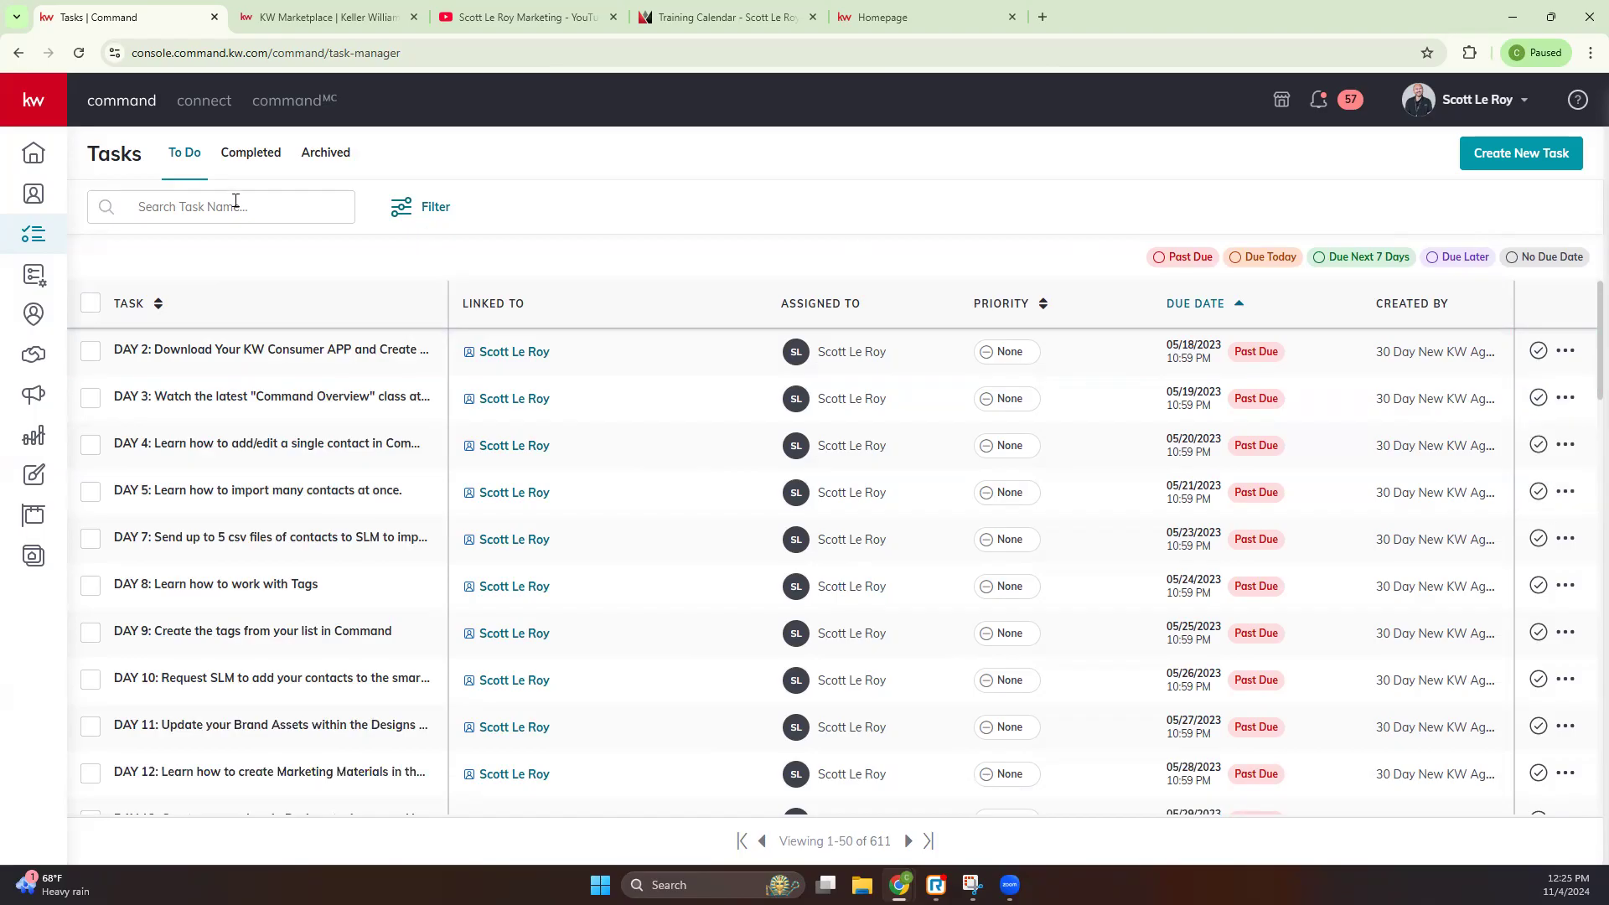
Step: Review the task filters for due date, priority level, task type, link and creator without applying any
click(422, 209)
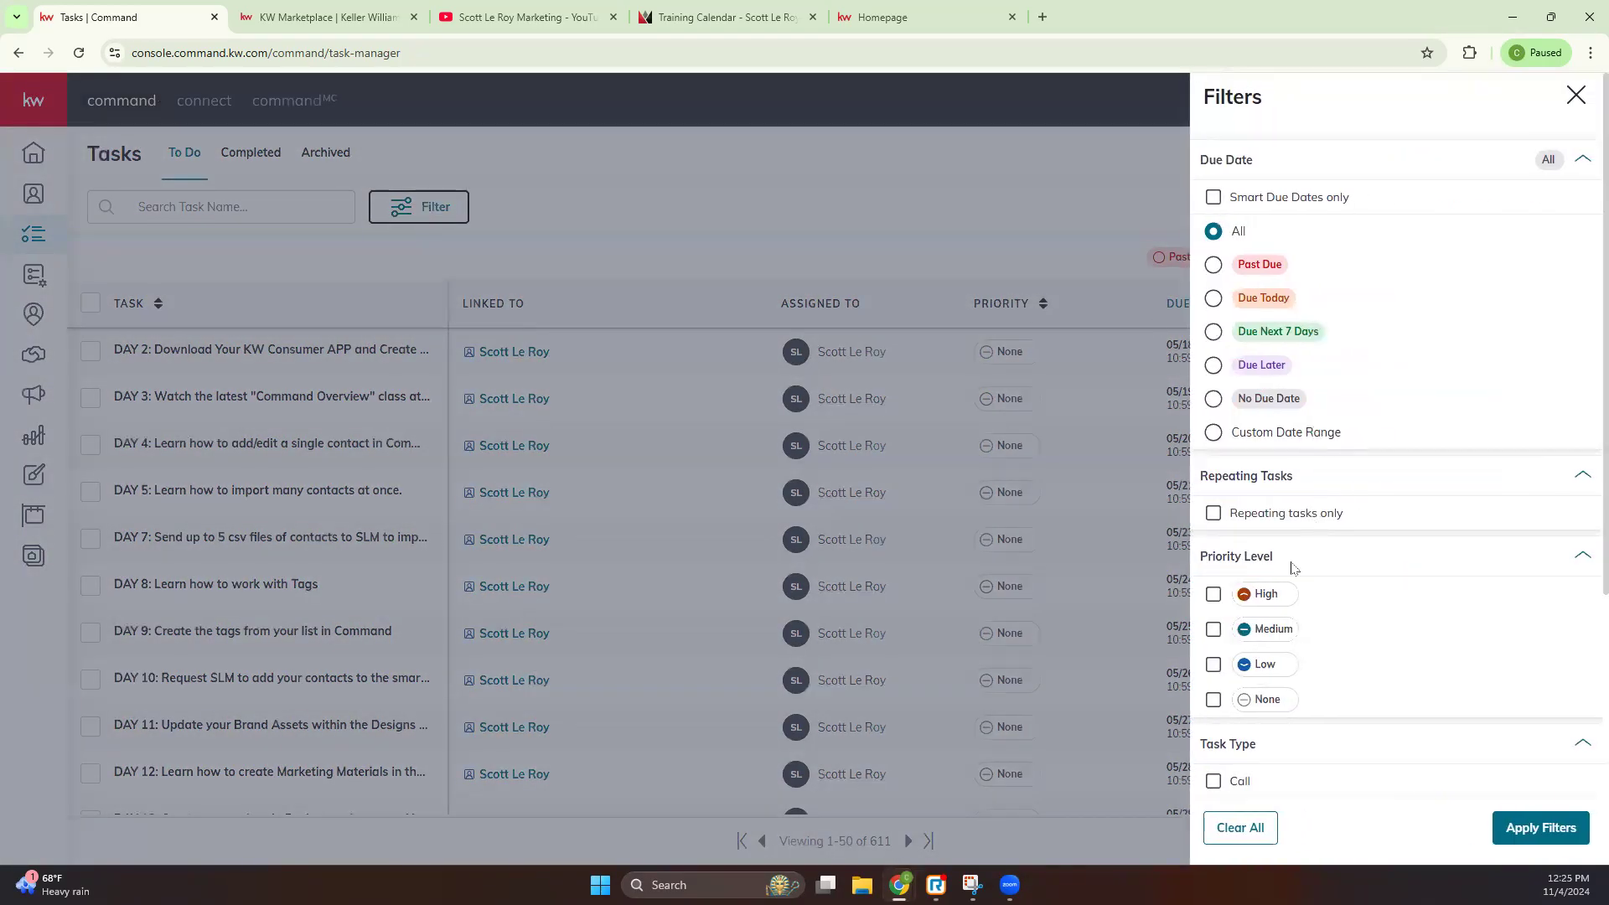
scroll(1254, 650, down, 5)
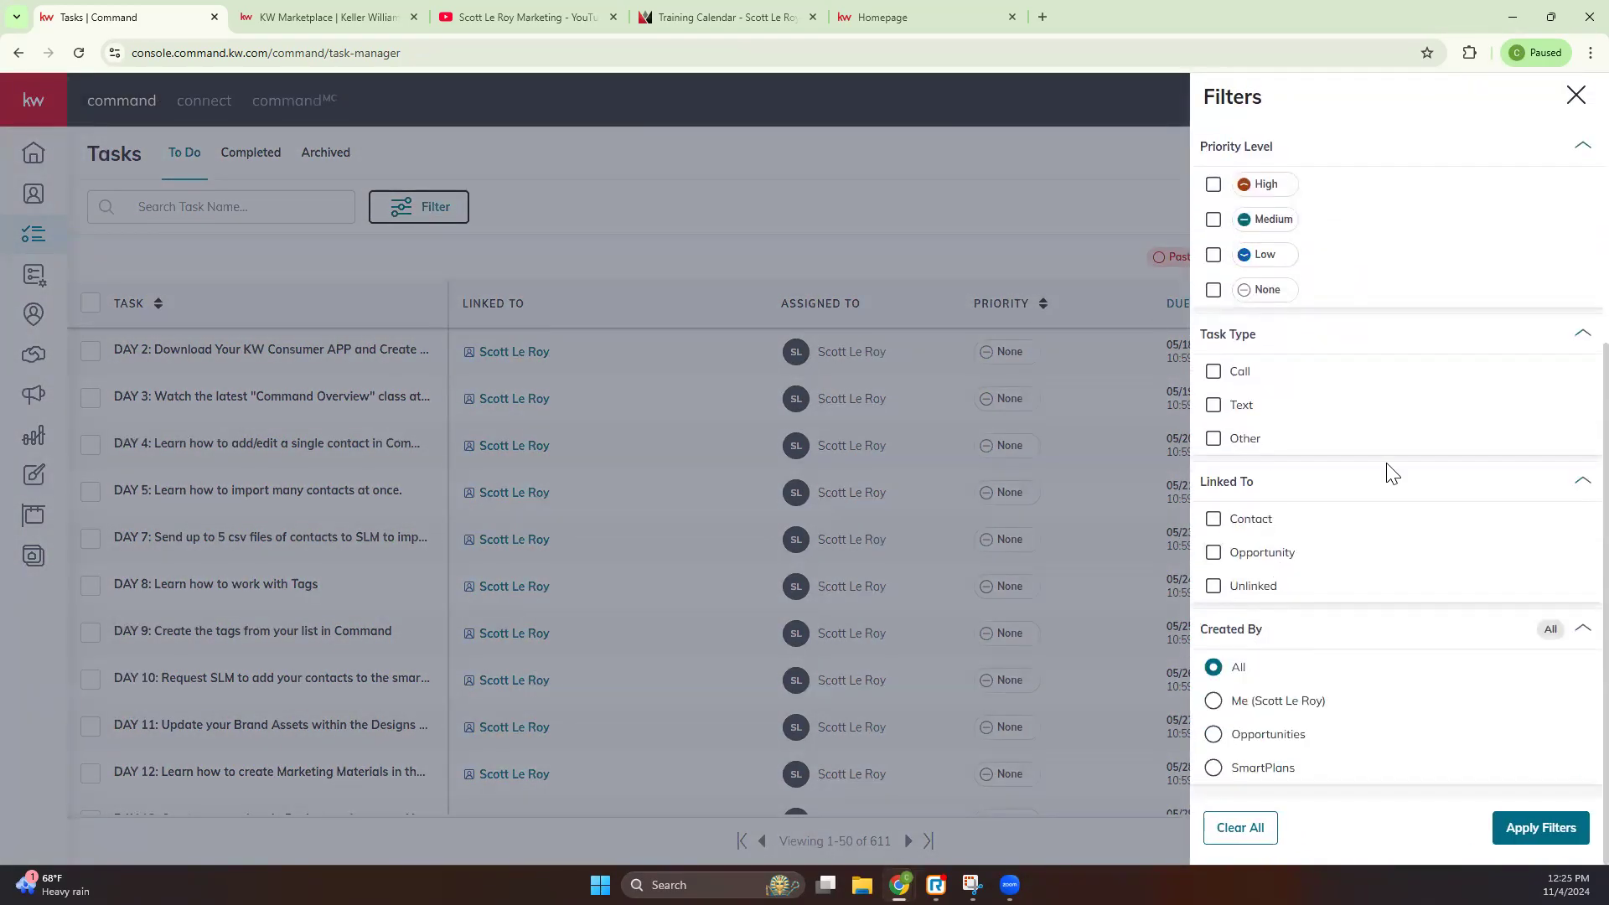
click(1575, 96)
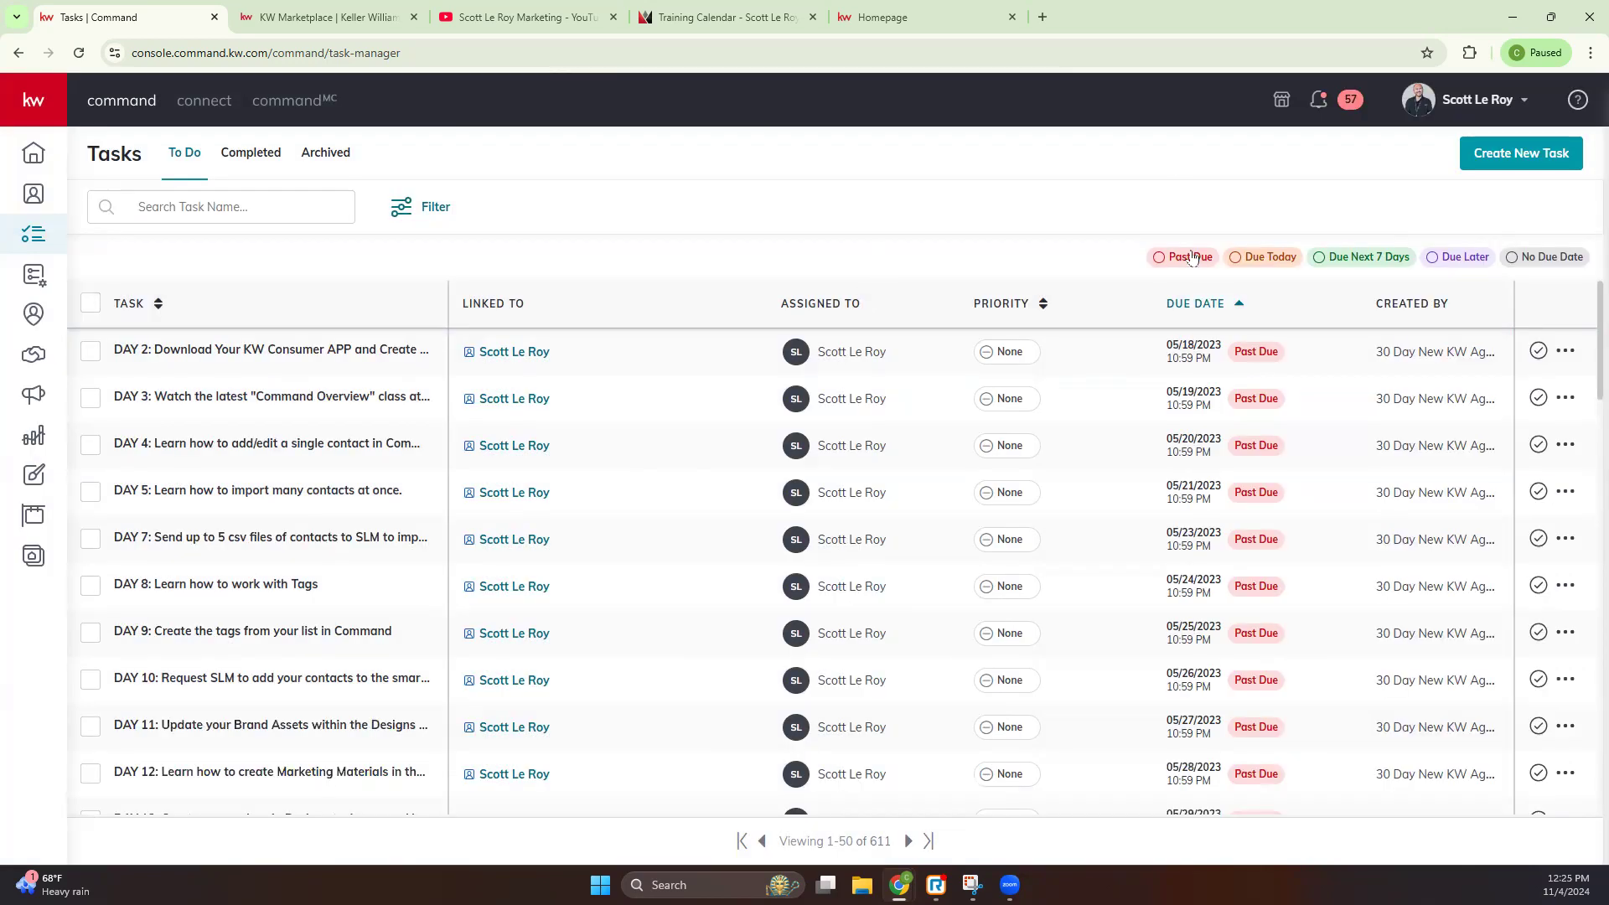
Step: View the tasks filtered by Past Due, Due Today, Due Next 7 Days and Due Later, ending on Past Due
click(1193, 260)
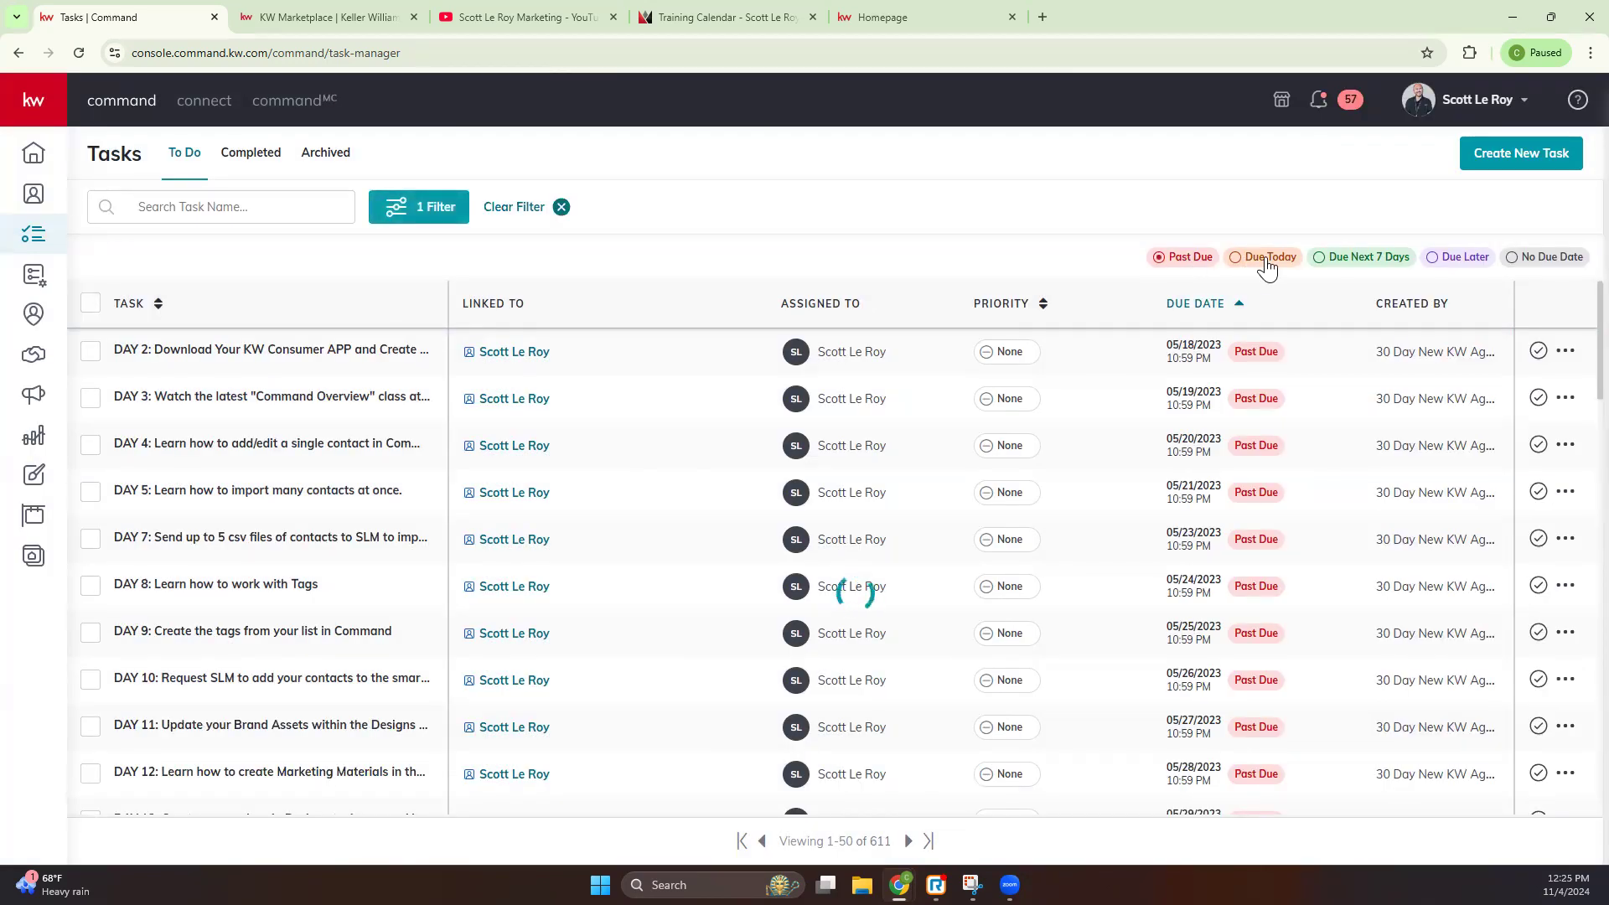
click(1267, 261)
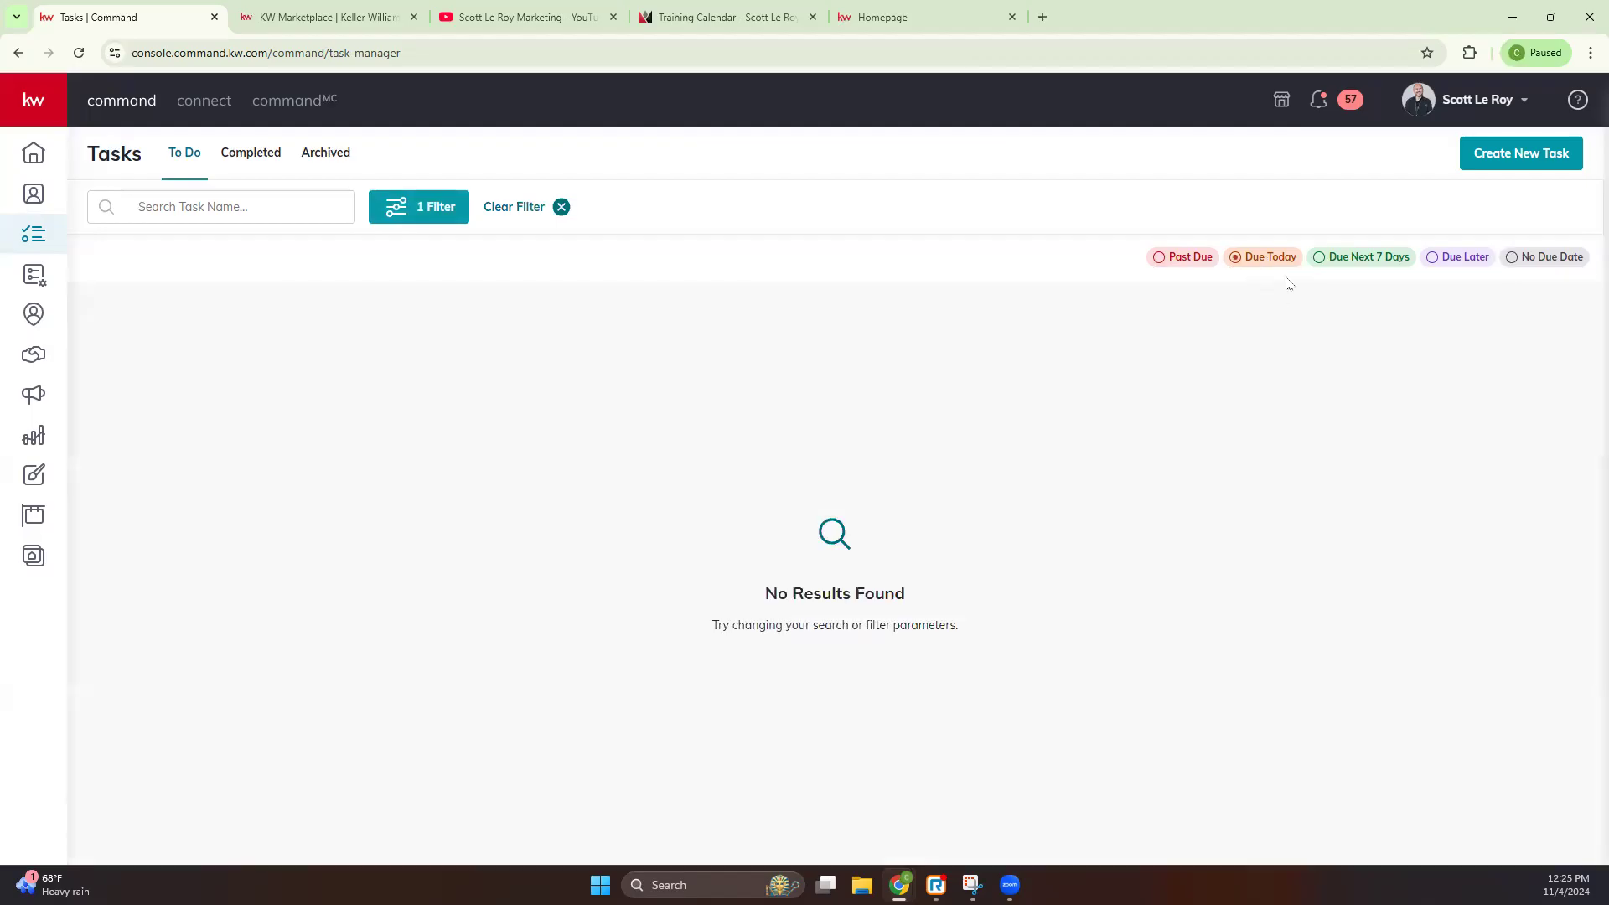
click(1359, 256)
click(1468, 260)
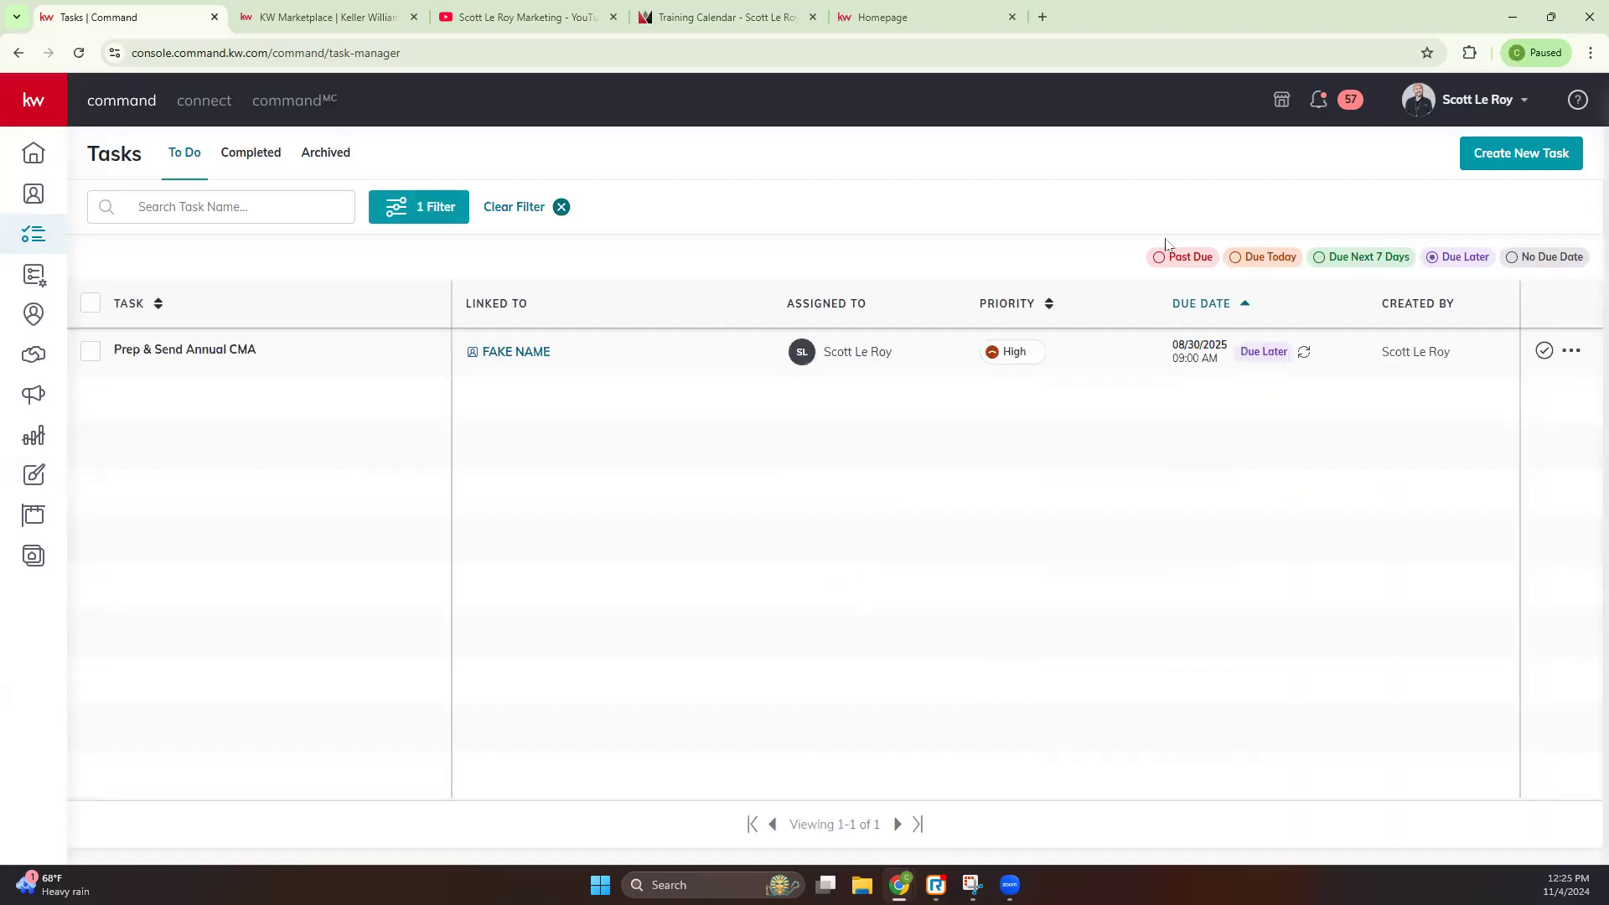
click(1184, 258)
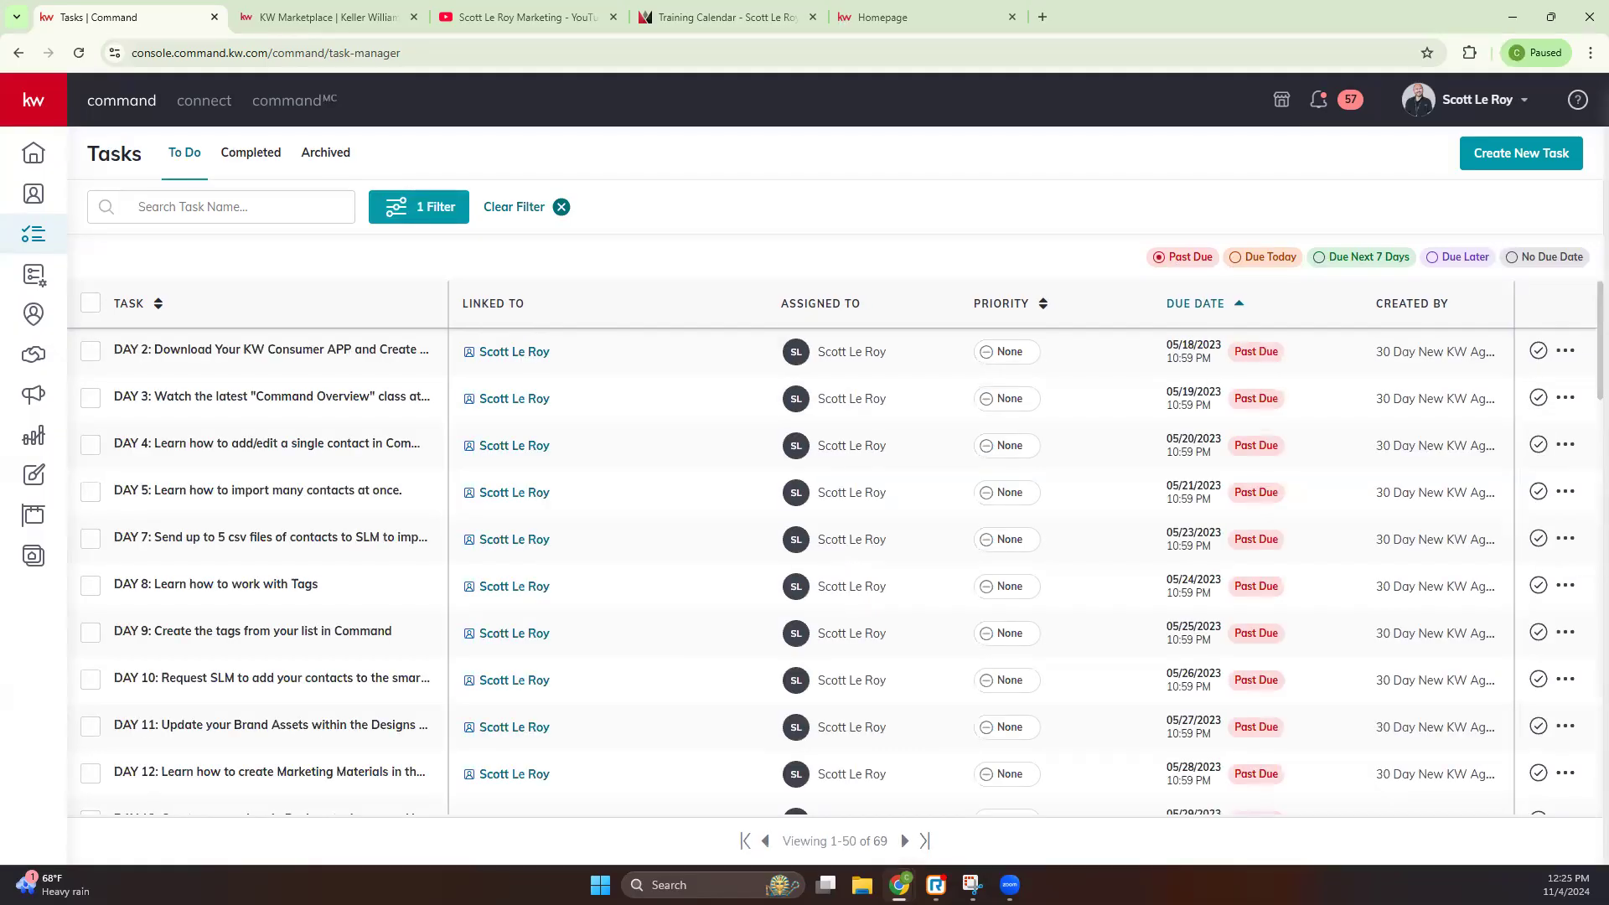
Step: Look through the other open pages, including the YouTube channel's videos and the KW Marketplace home page
click(718, 18)
click(570, 20)
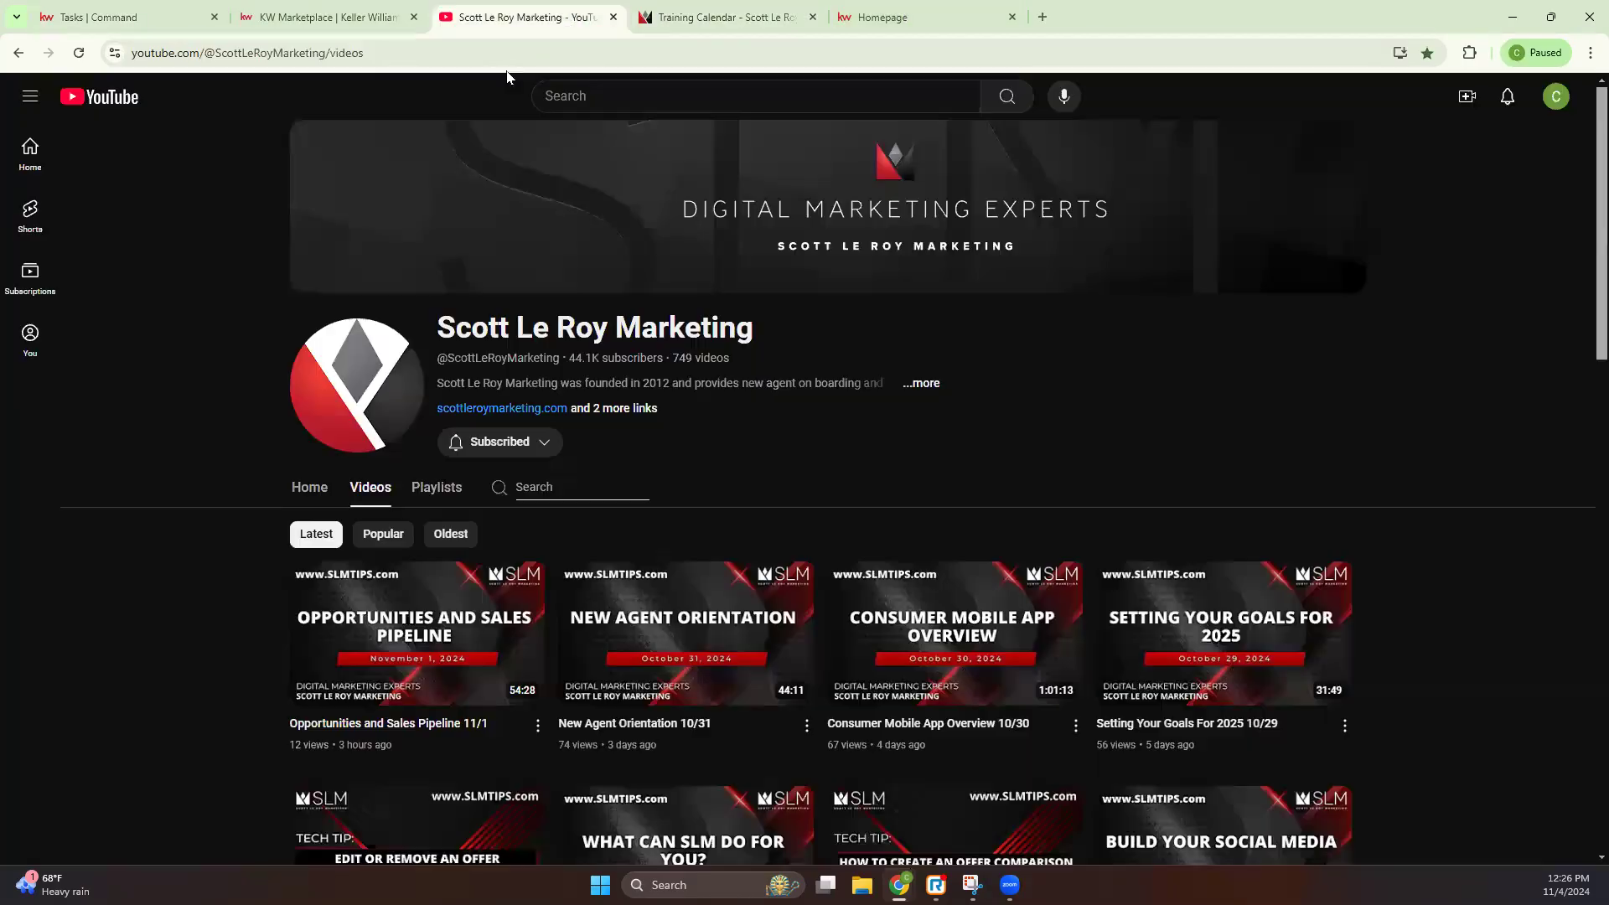
click(512, 65)
click(370, 15)
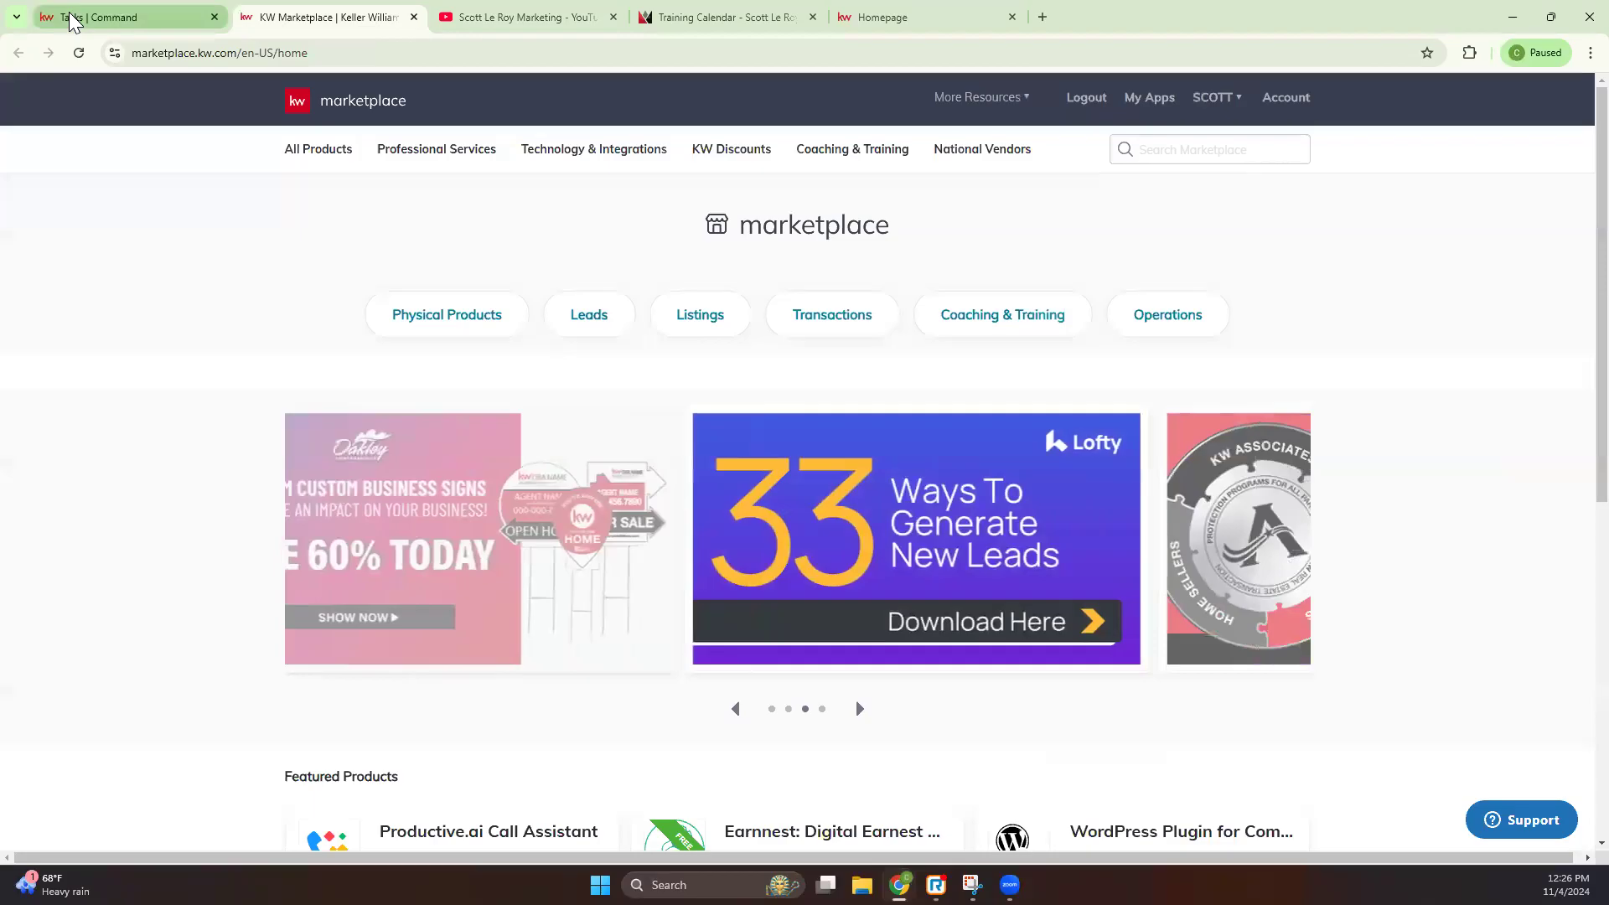
Step: Return to the Tasks manager, review the Completed and Archived lists, and move the DAY 1 task back to To Do
click(84, 17)
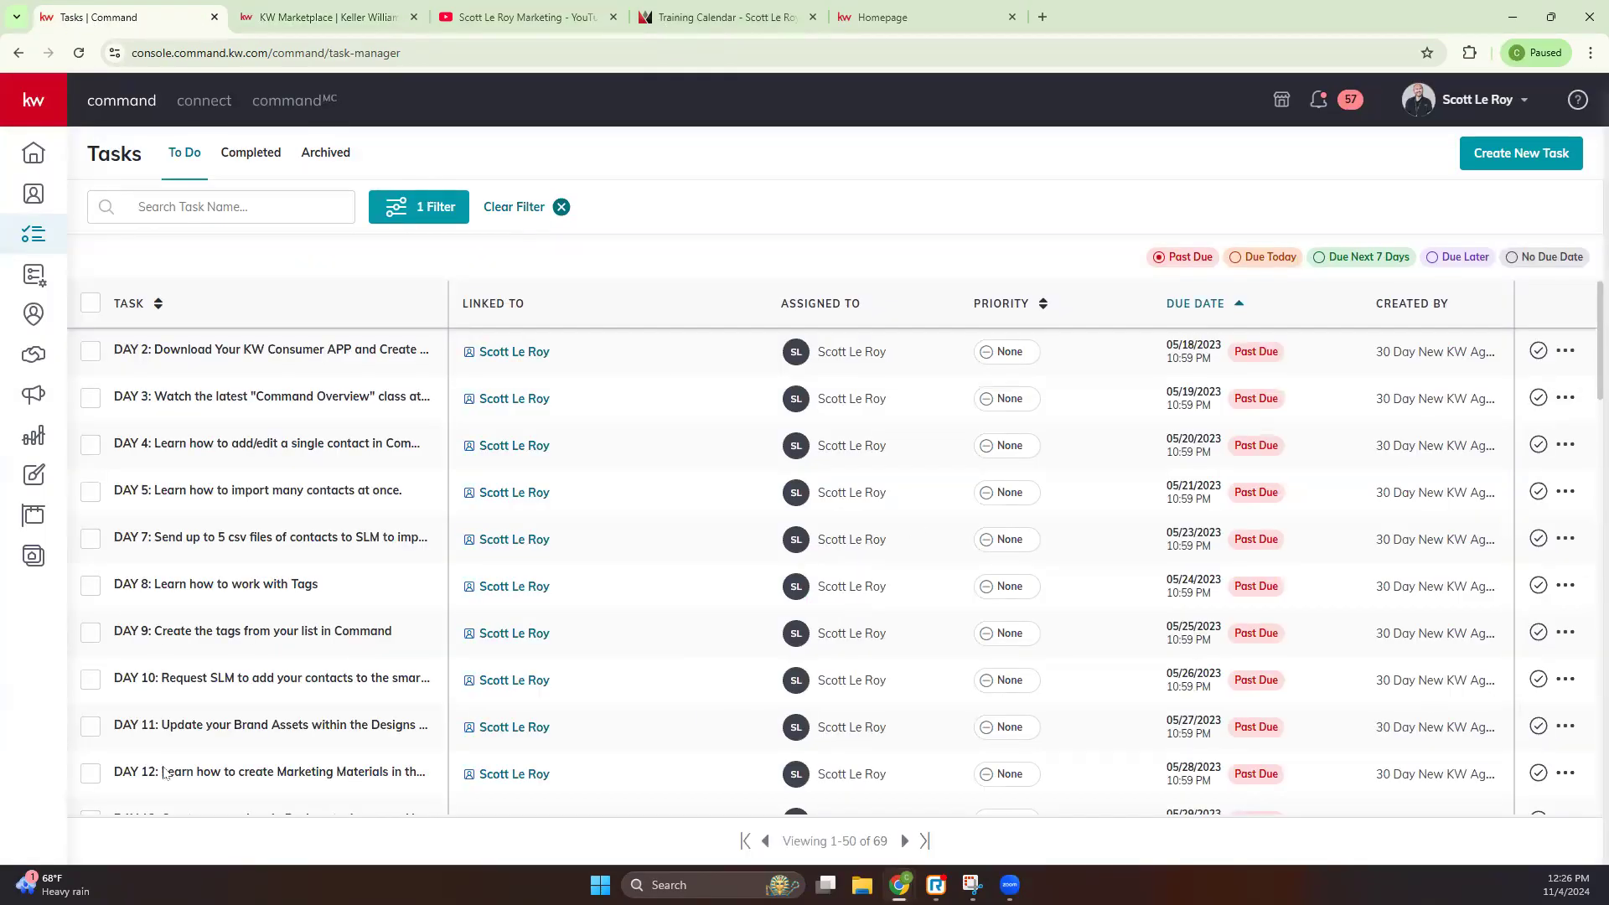
click(277, 159)
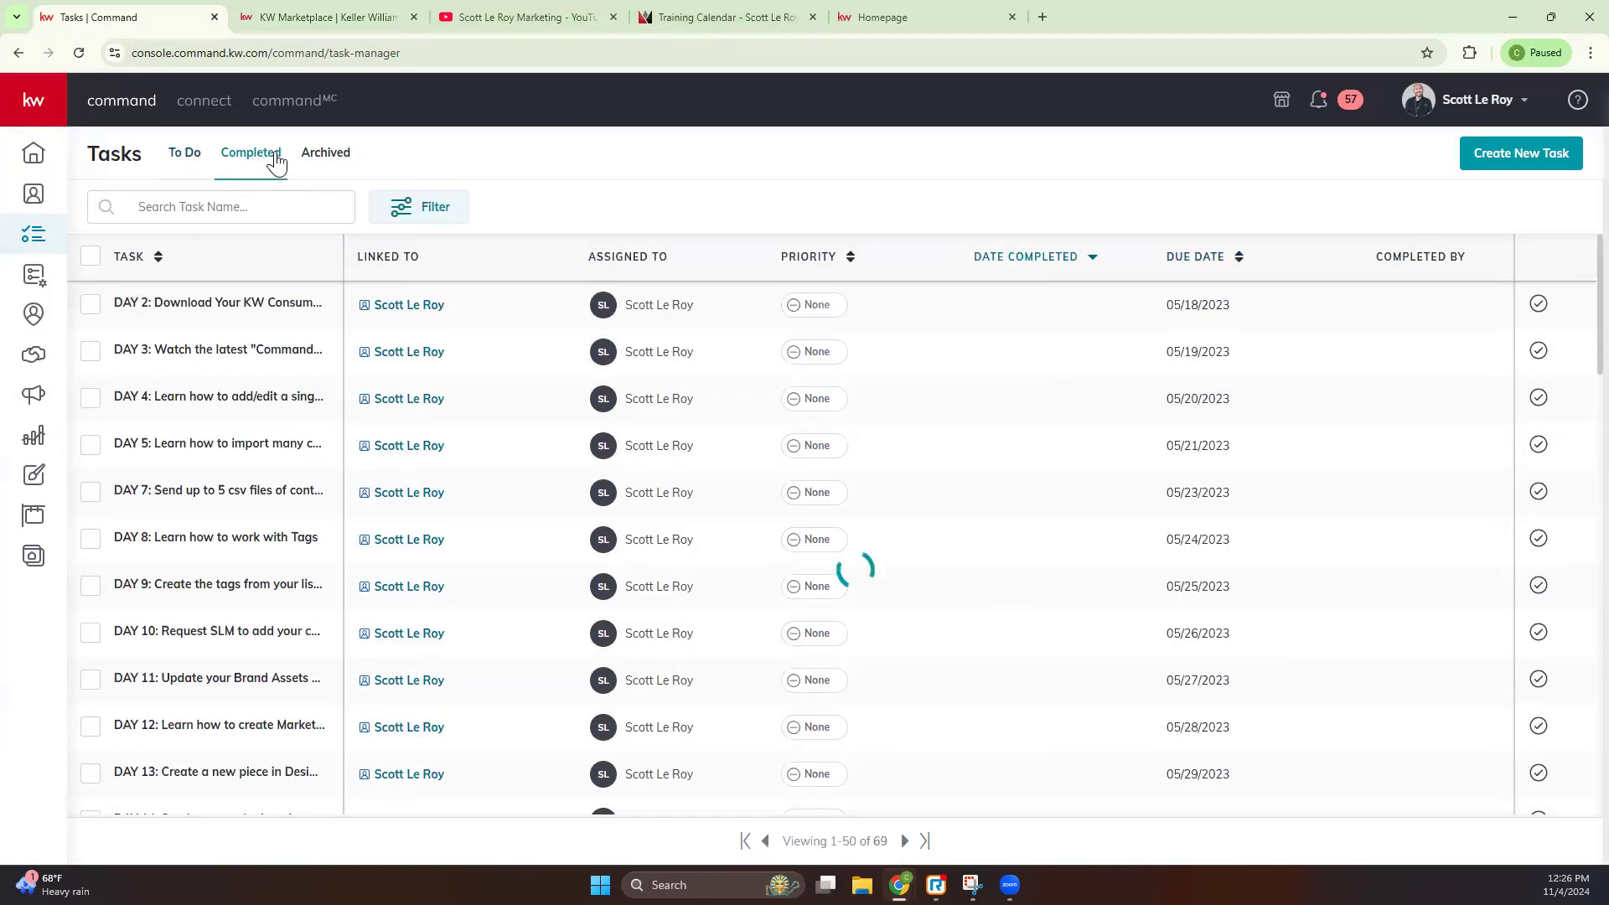
click(331, 158)
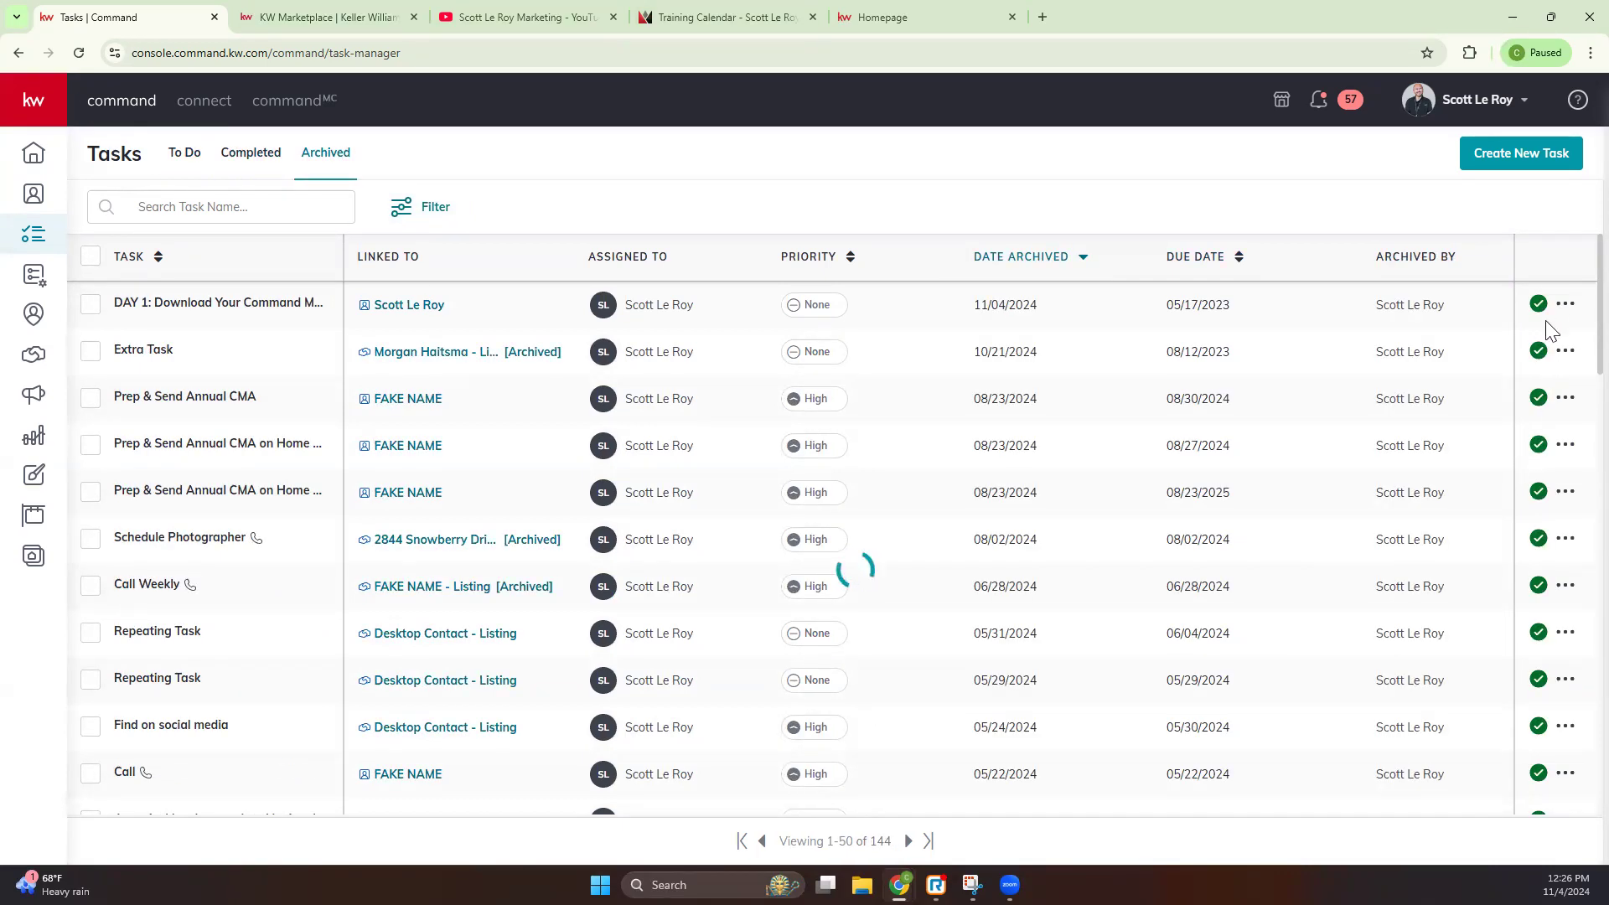
click(242, 156)
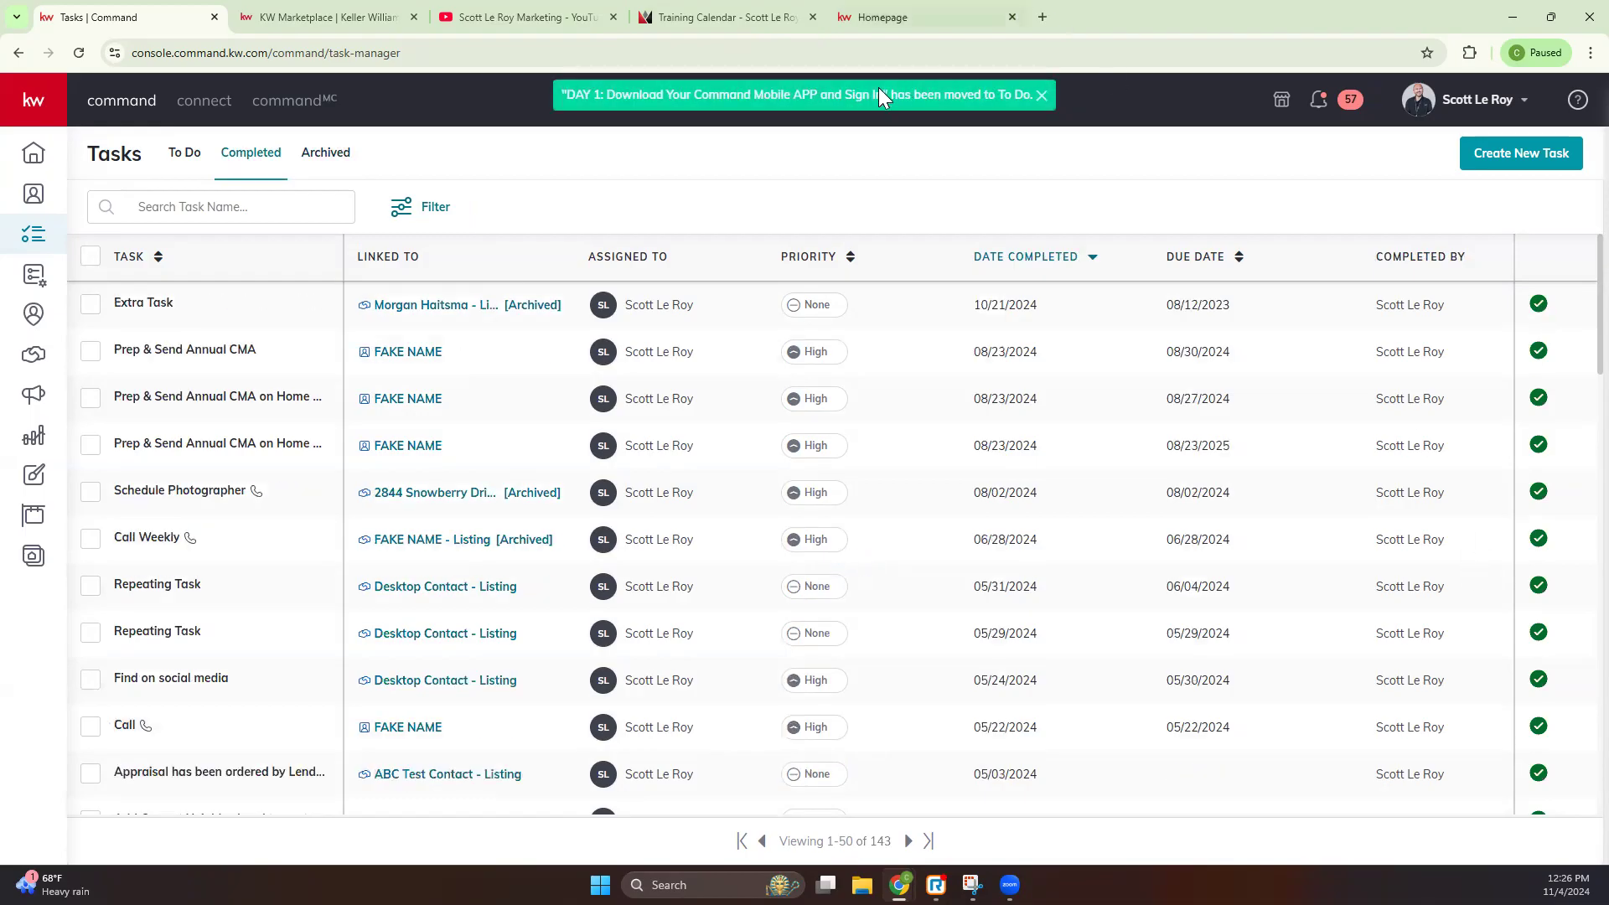
Step: Open SmartPlans and look through the user's own plans, the published plans and the SmartPlan library
click(35, 282)
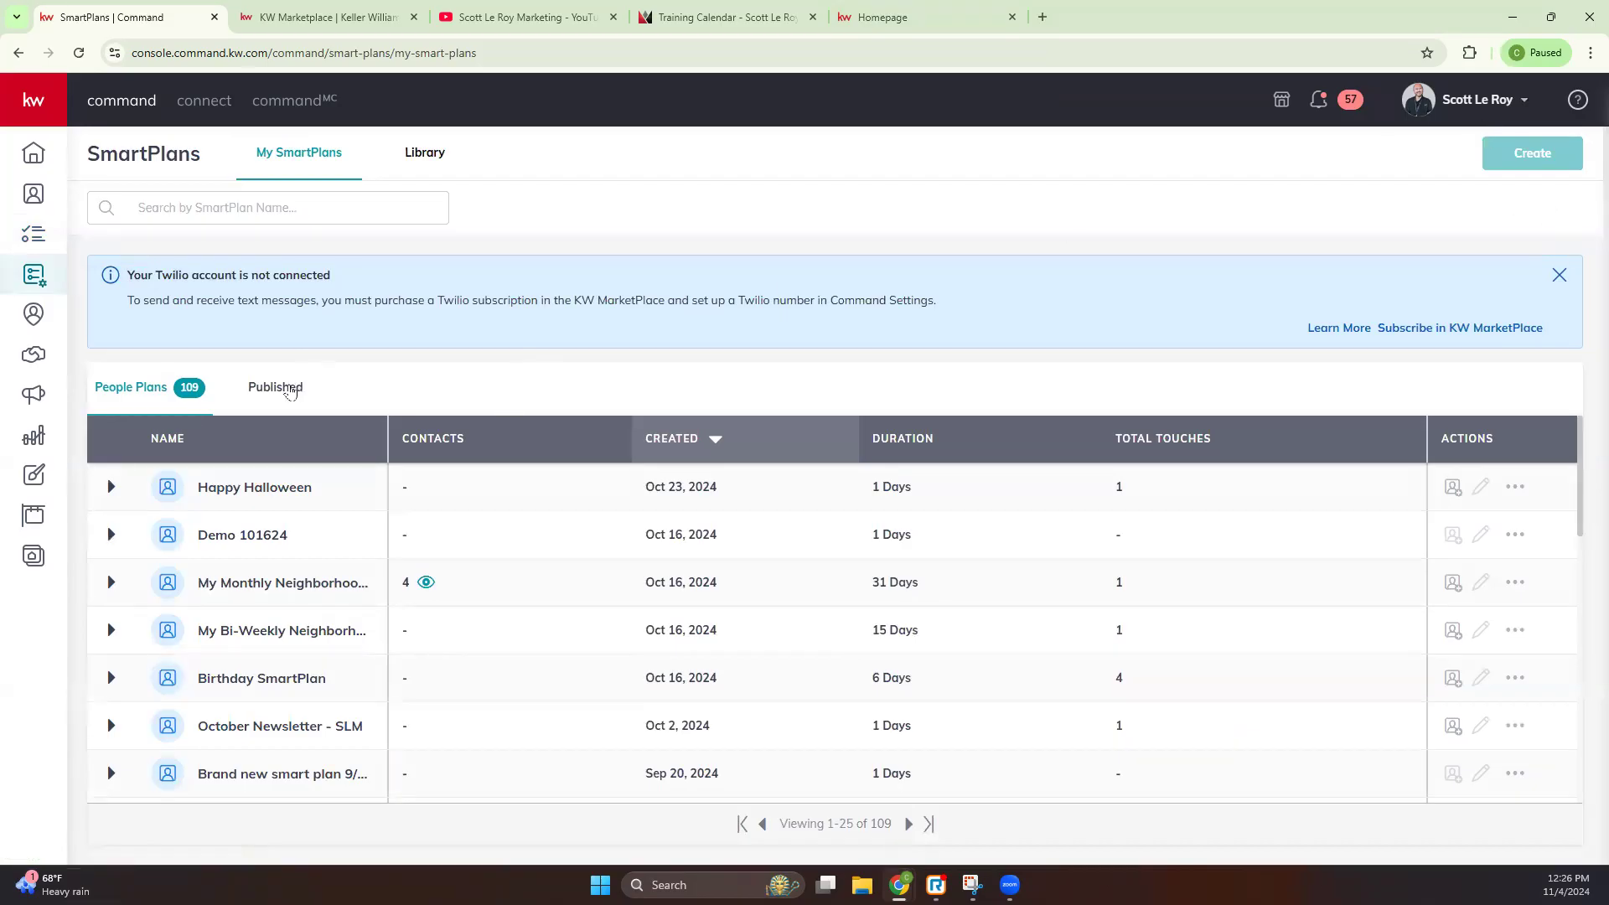
click(285, 387)
click(404, 152)
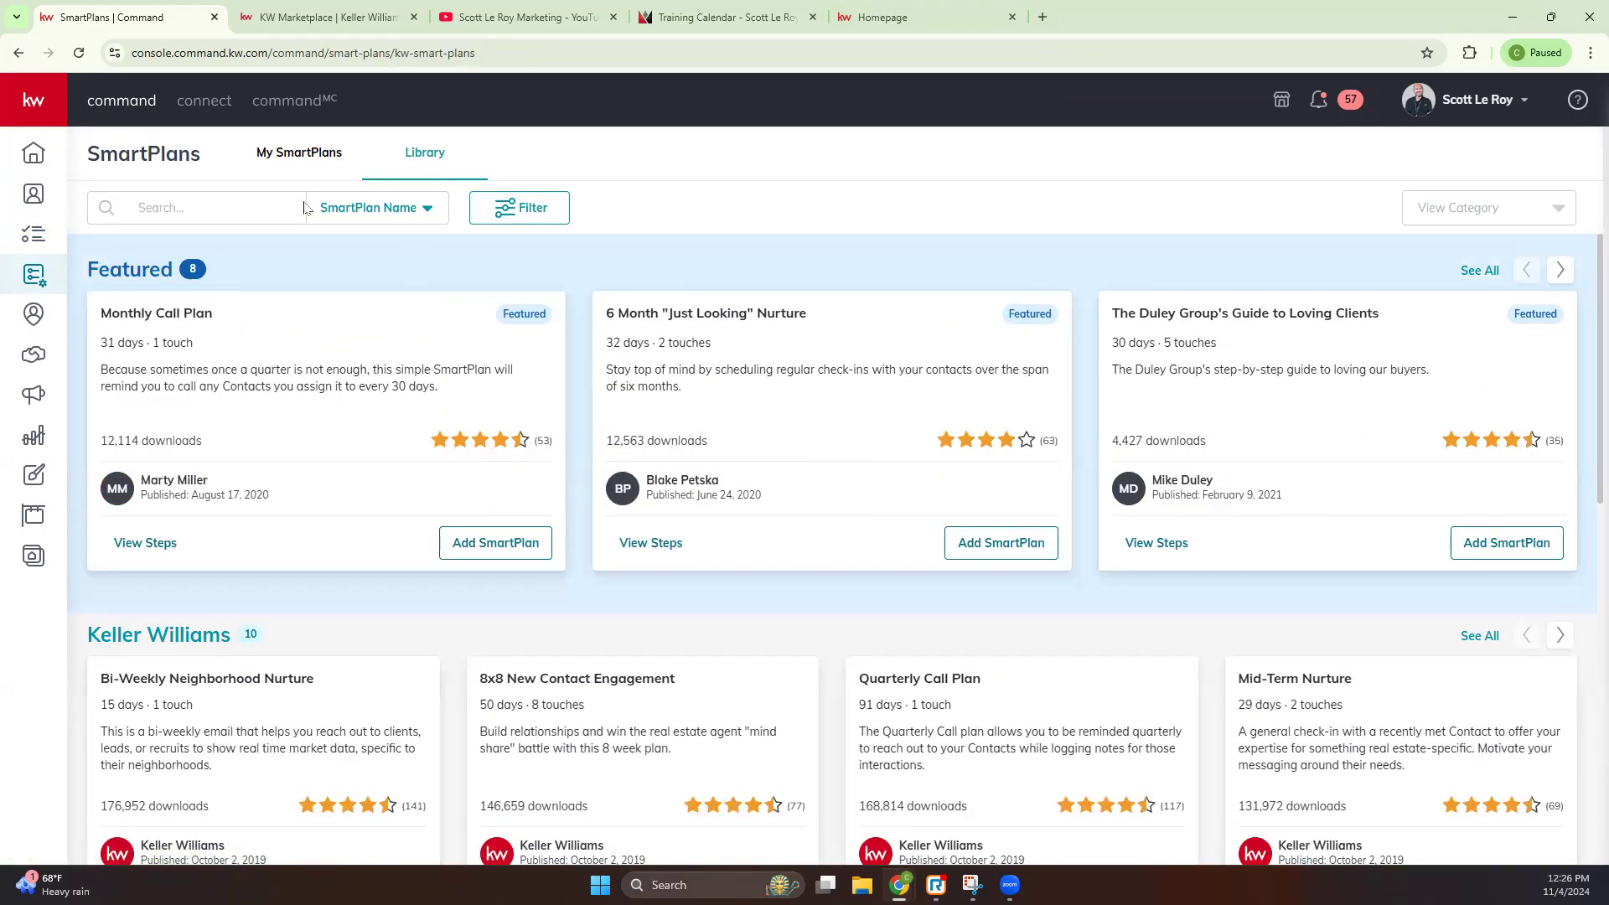
Step: Search the SmartPlan library by name for "open house follow up"
click(233, 215)
text(open)
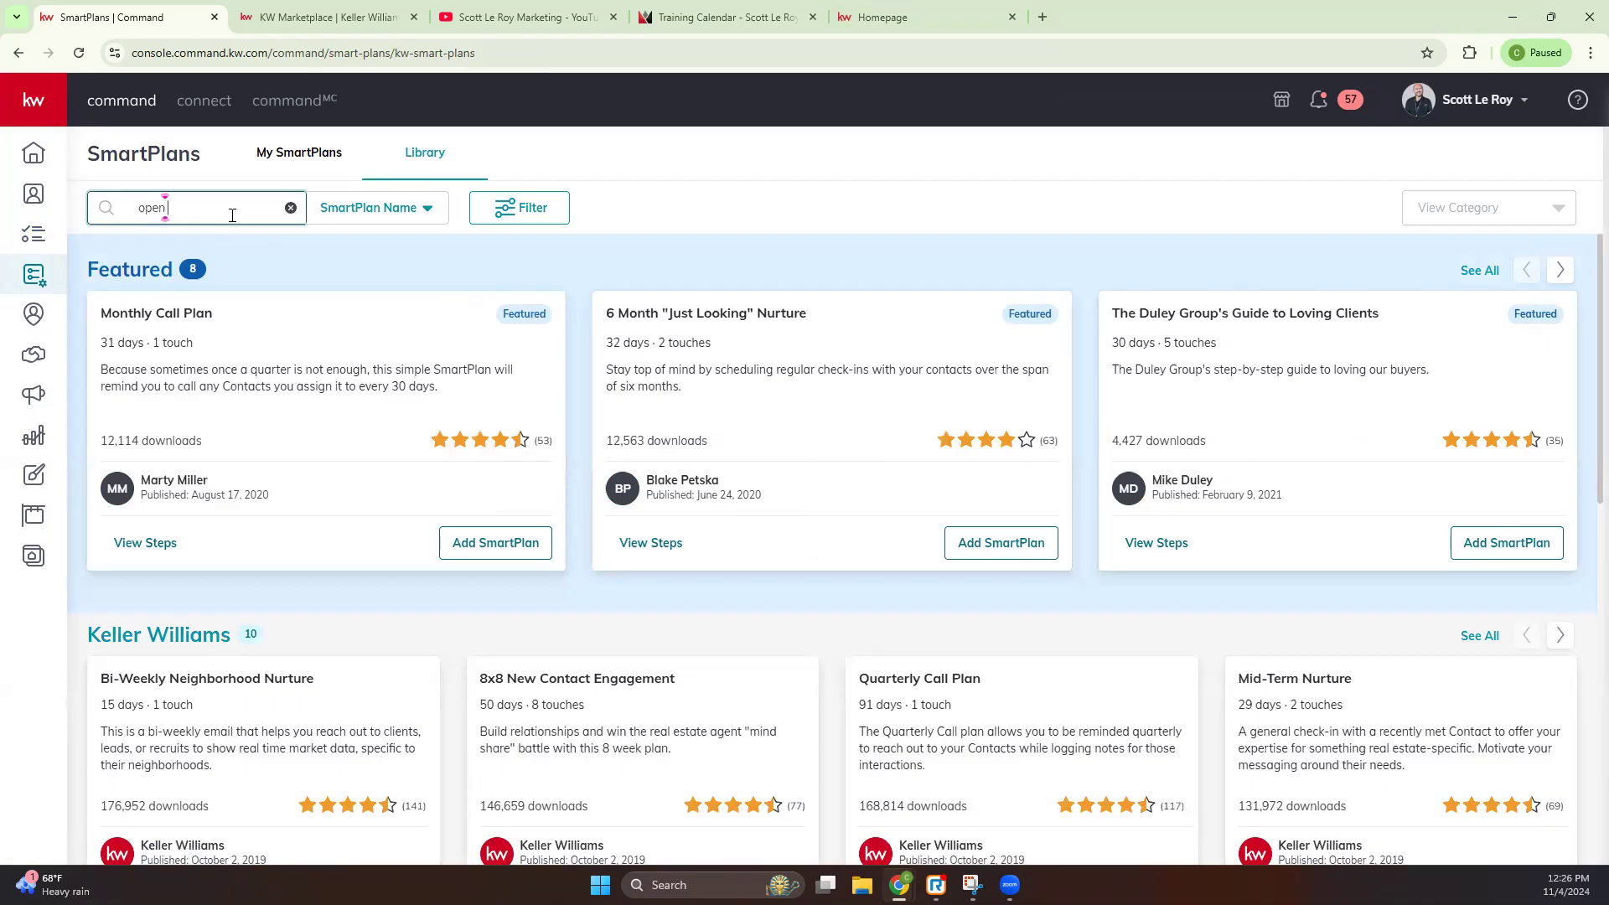
text( house follow up)
key(Return)
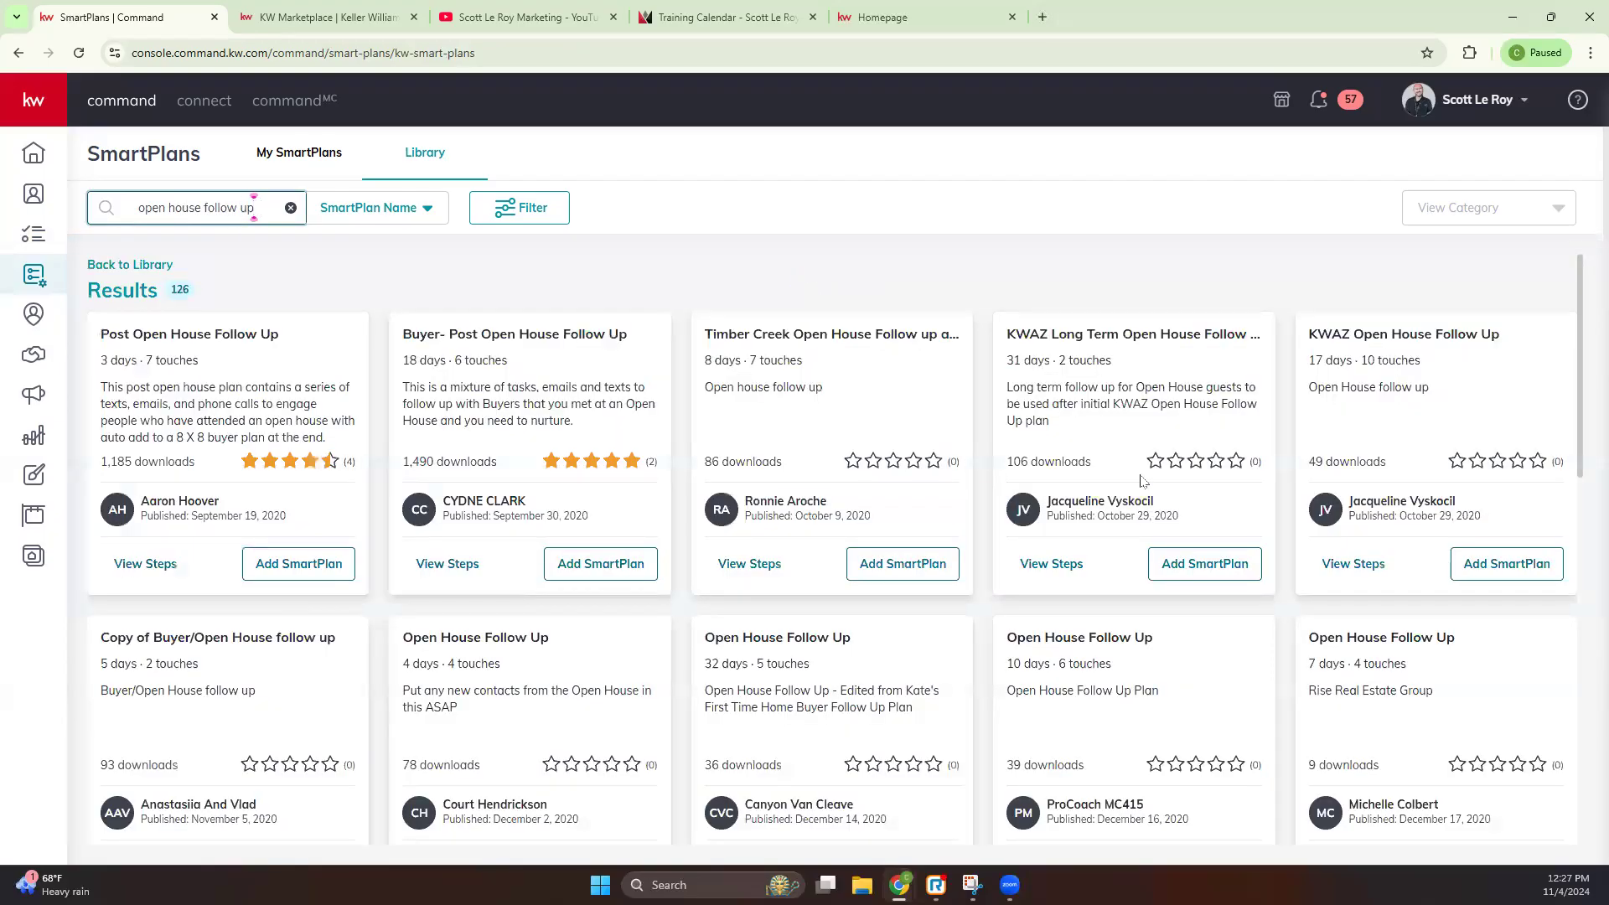
Step: Review the steps of the Post Open House Follow Up plan without adding it, and browse the other search results
scroll(1131, 472, down, 1)
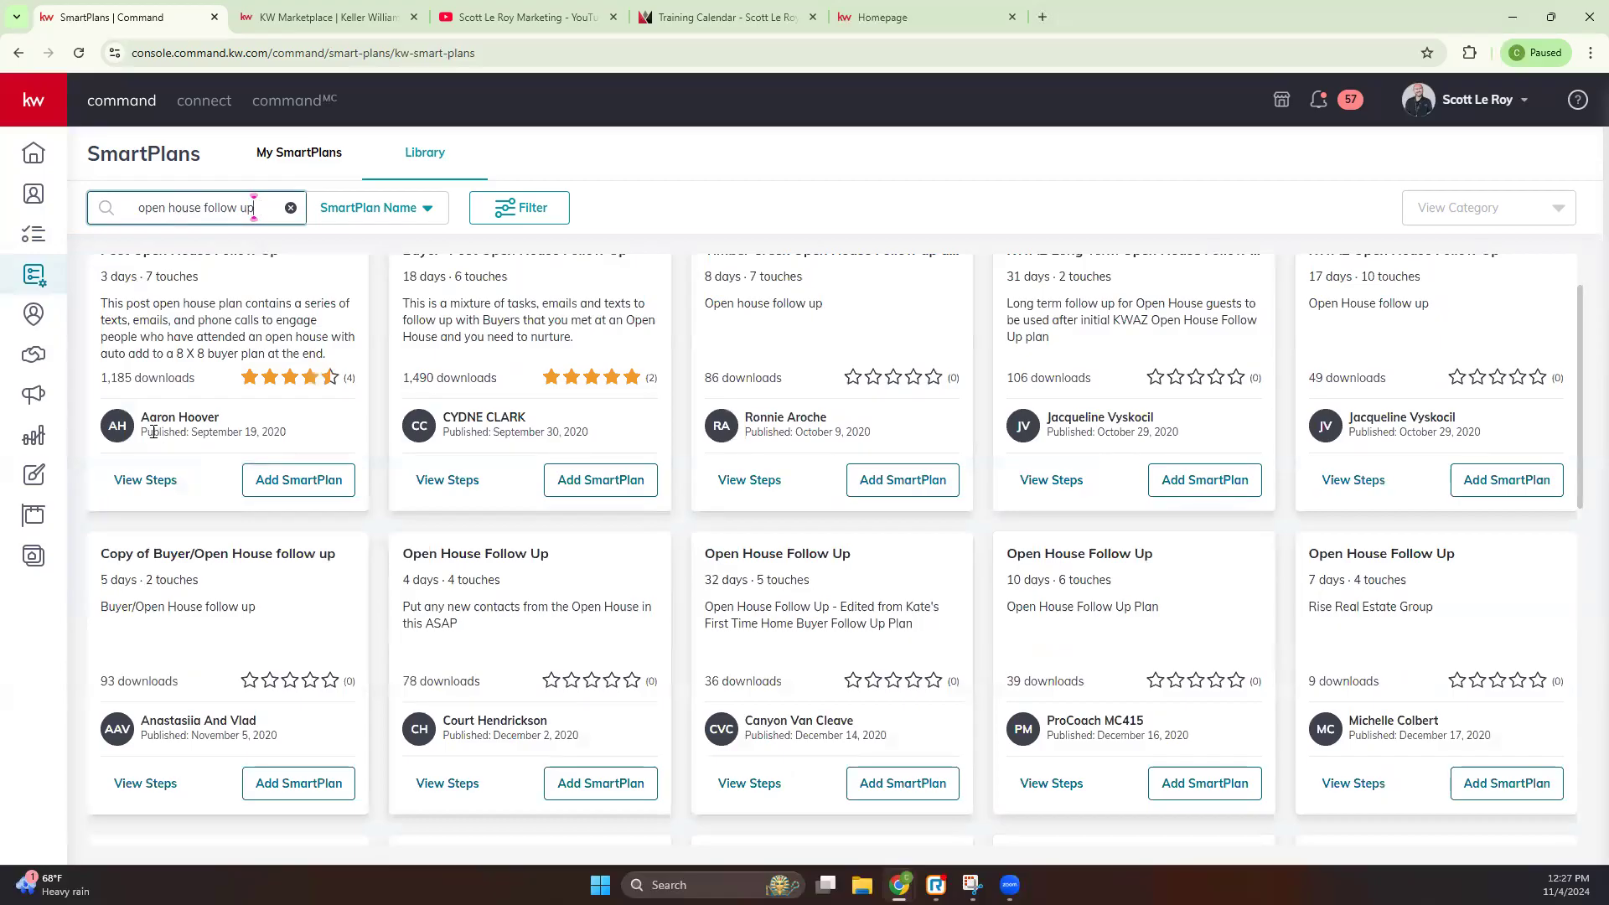
drag(153, 419, 334, 456)
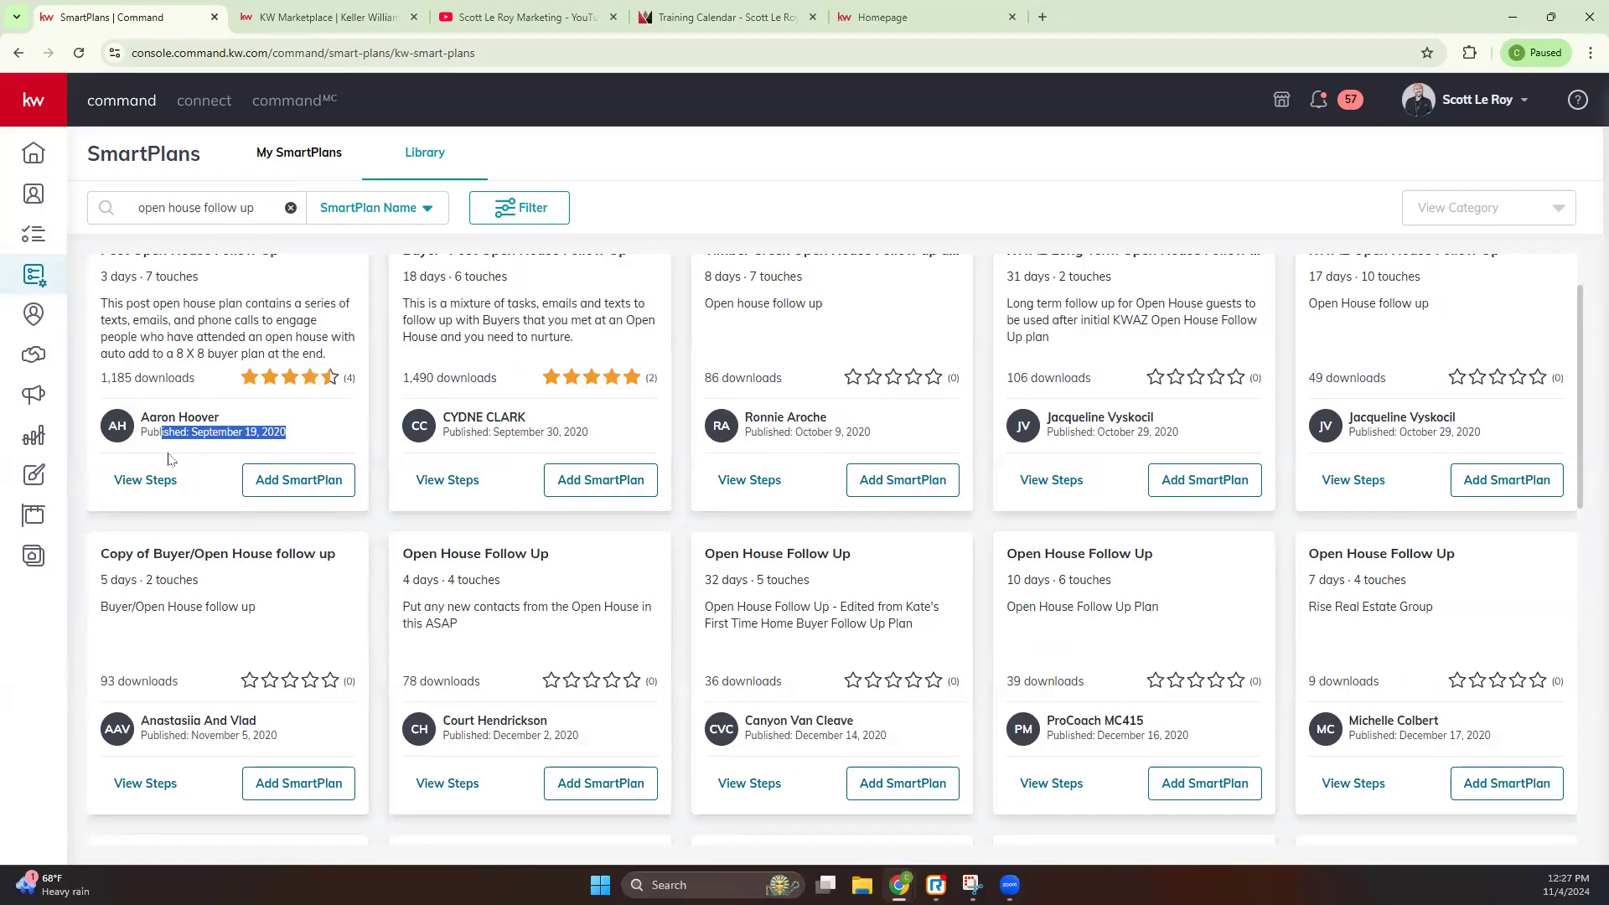
click(146, 479)
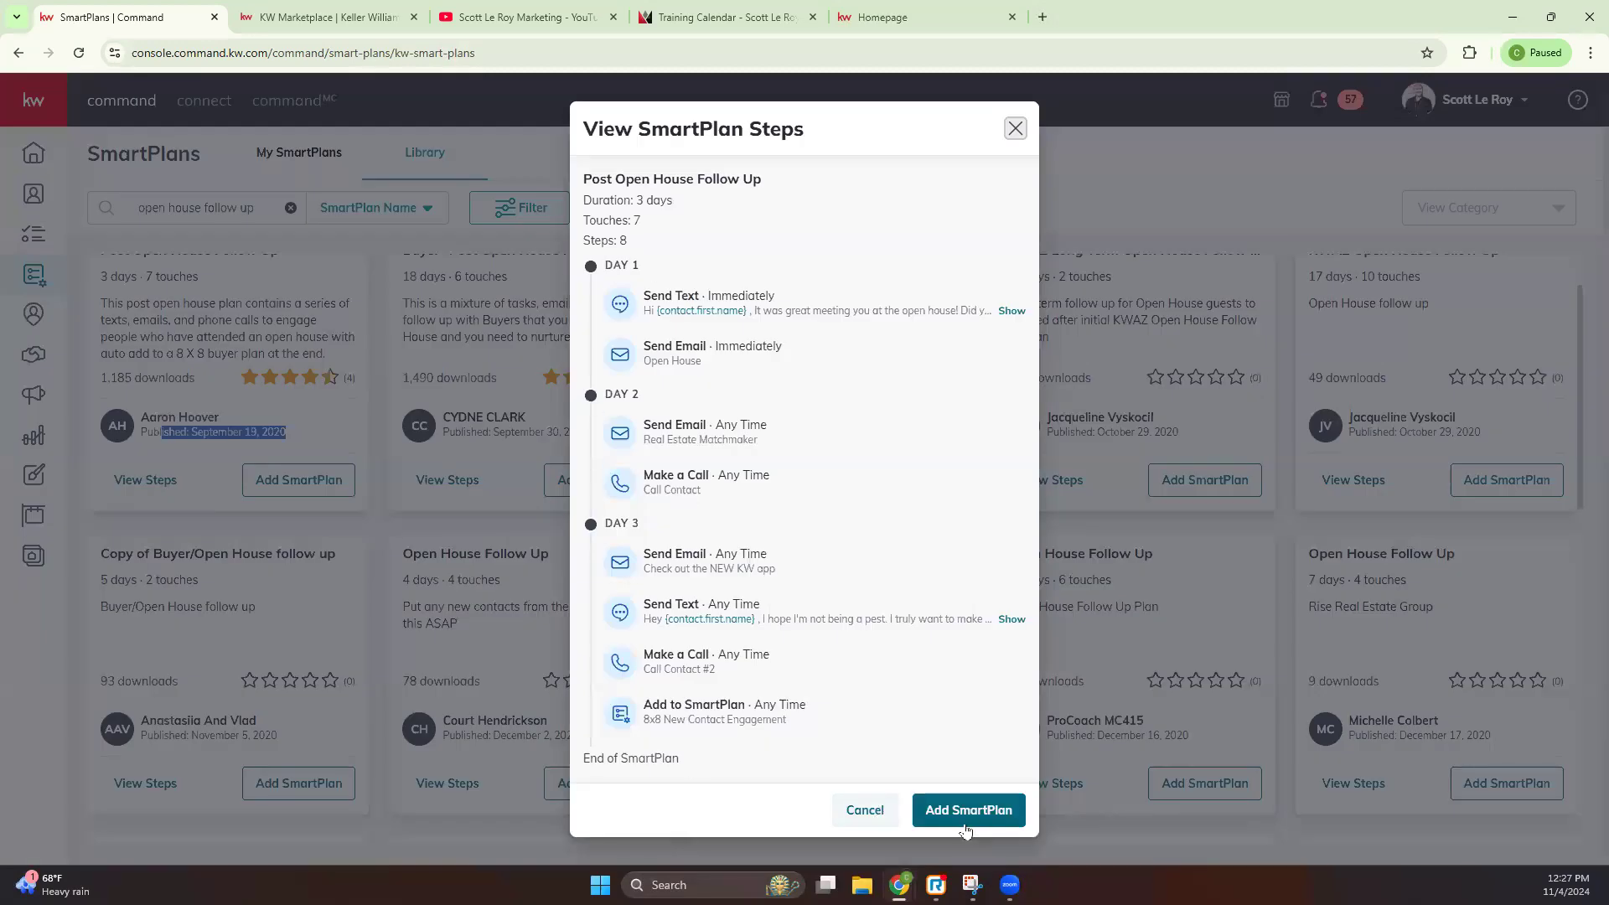
click(878, 811)
scroll(722, 332, down, 10)
scroll(724, 336, up, 10)
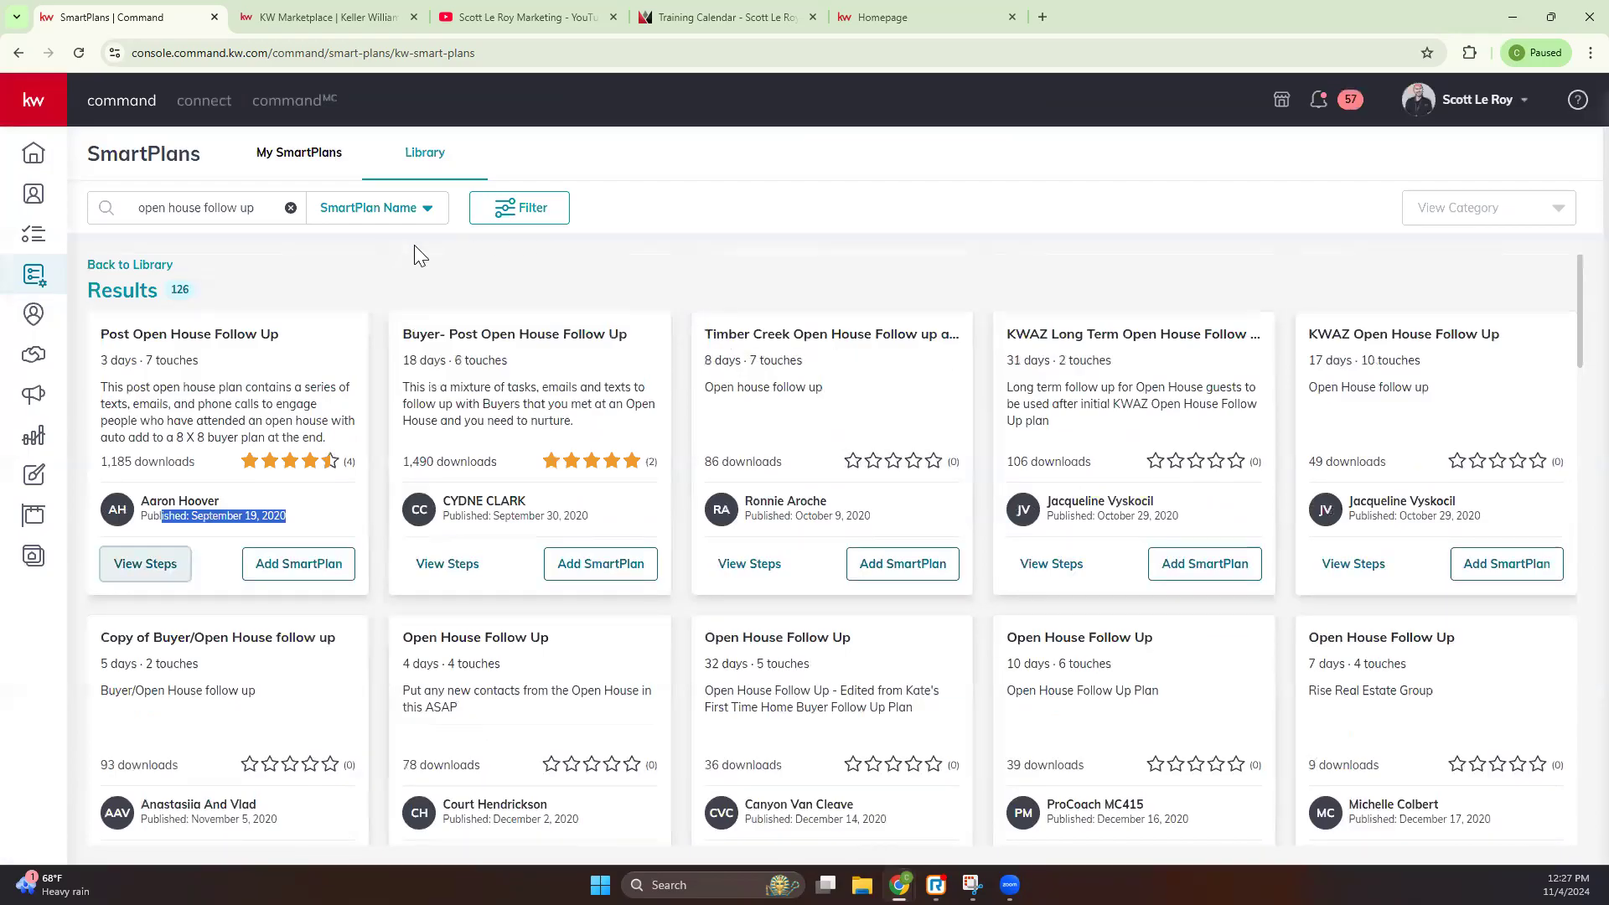
Step: Go back to the full SmartPlan library and browse its Featured, Keller Williams, Top Rated and What's New sections
click(144, 265)
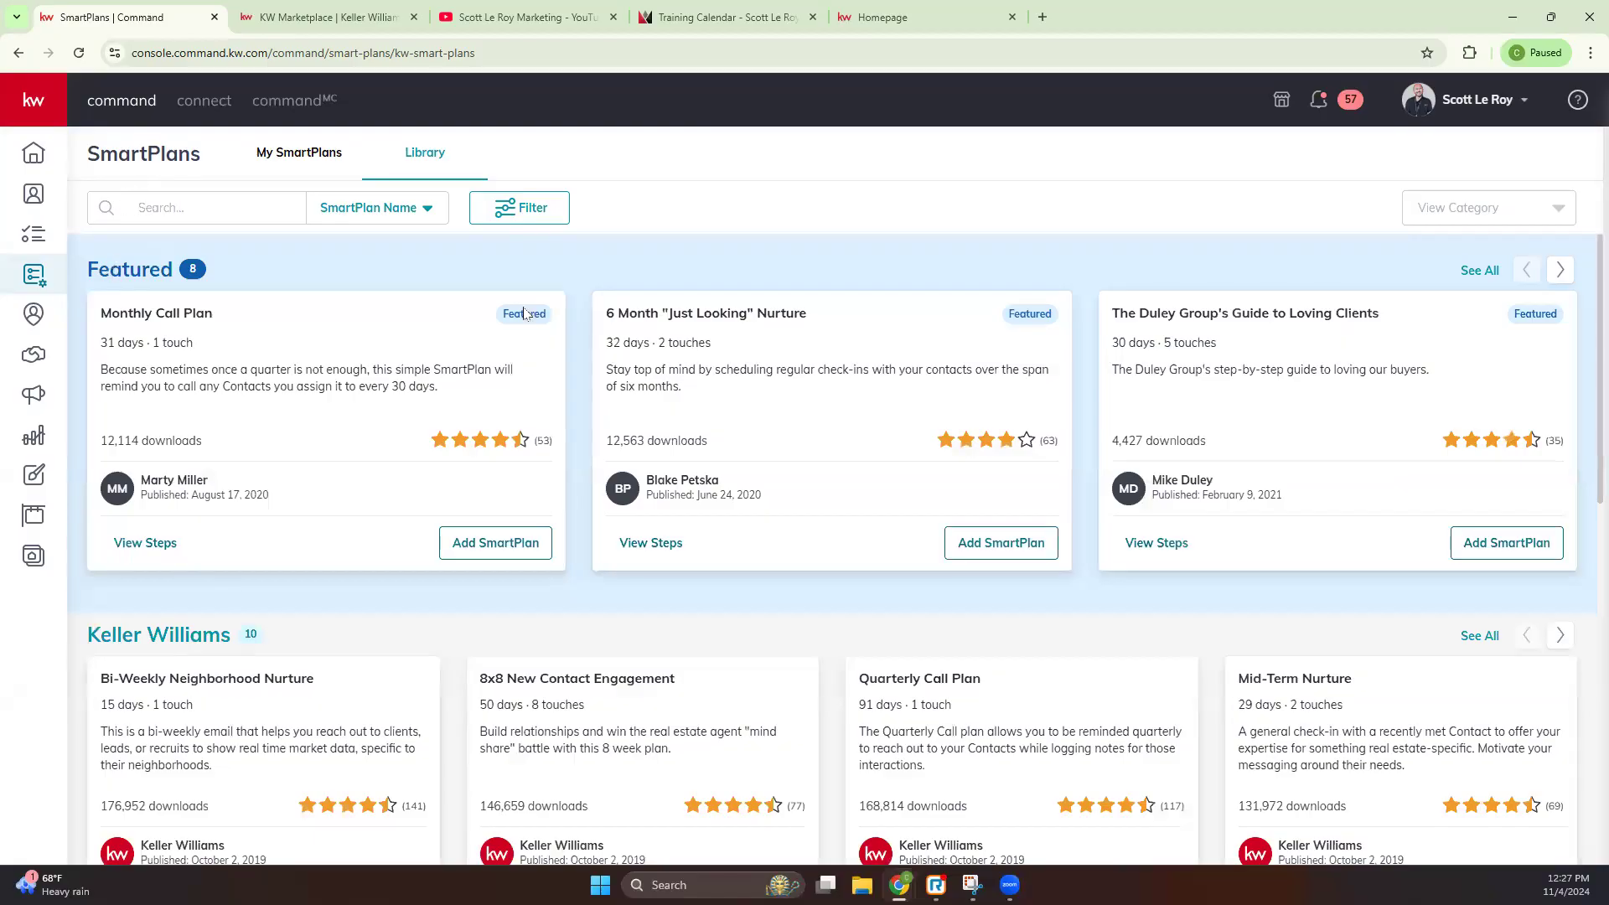
scroll(385, 513, down, 2)
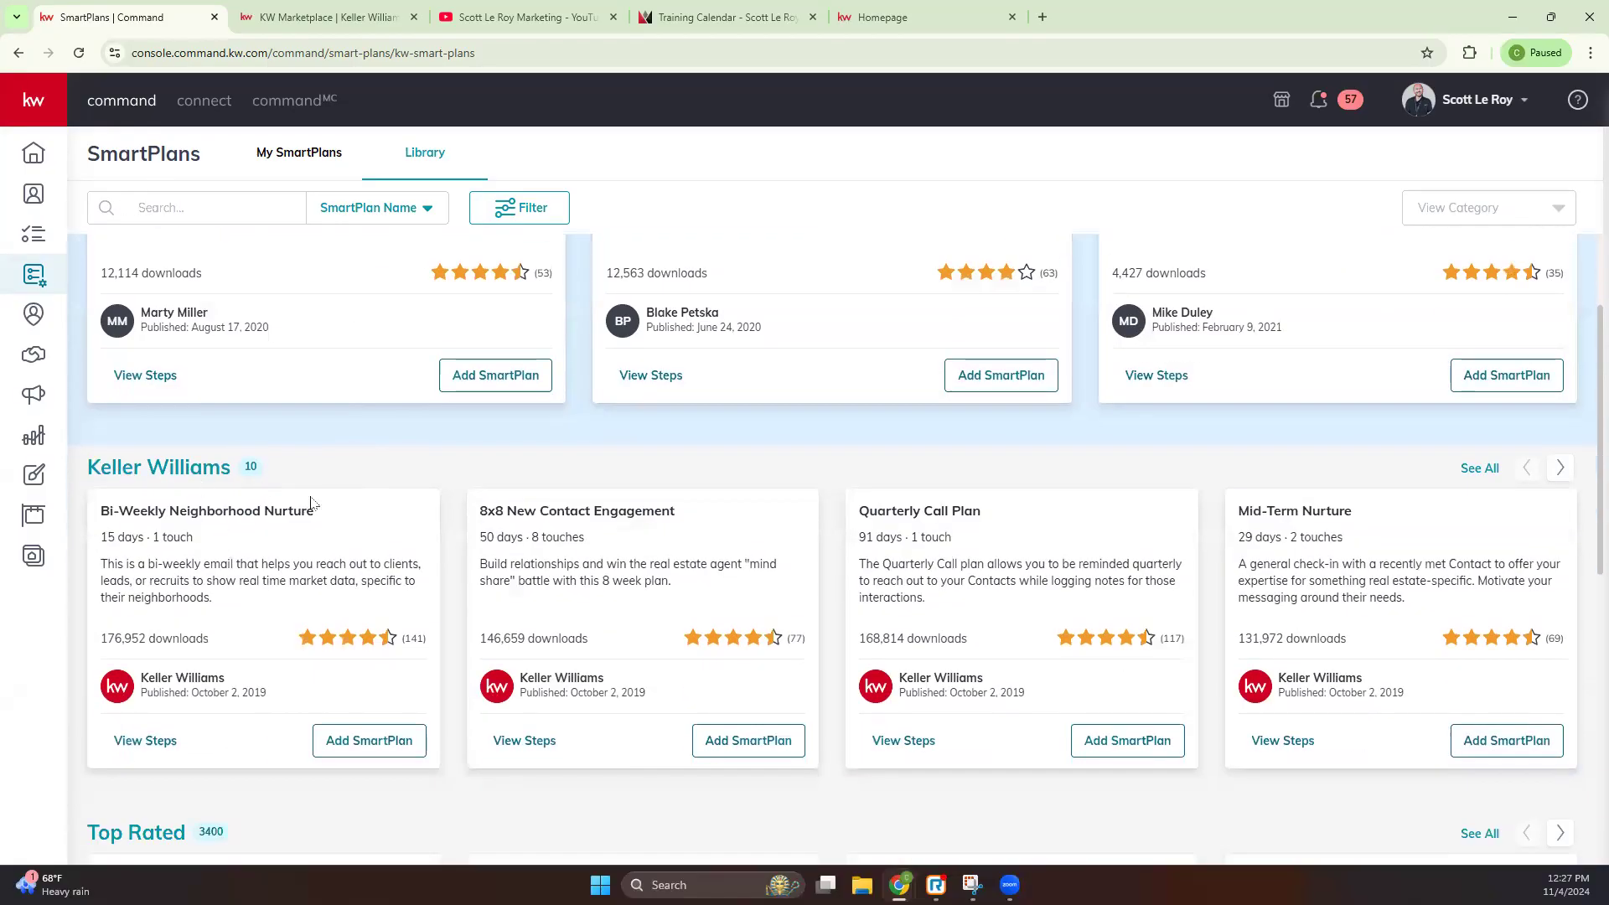
scroll(285, 675, down, 5)
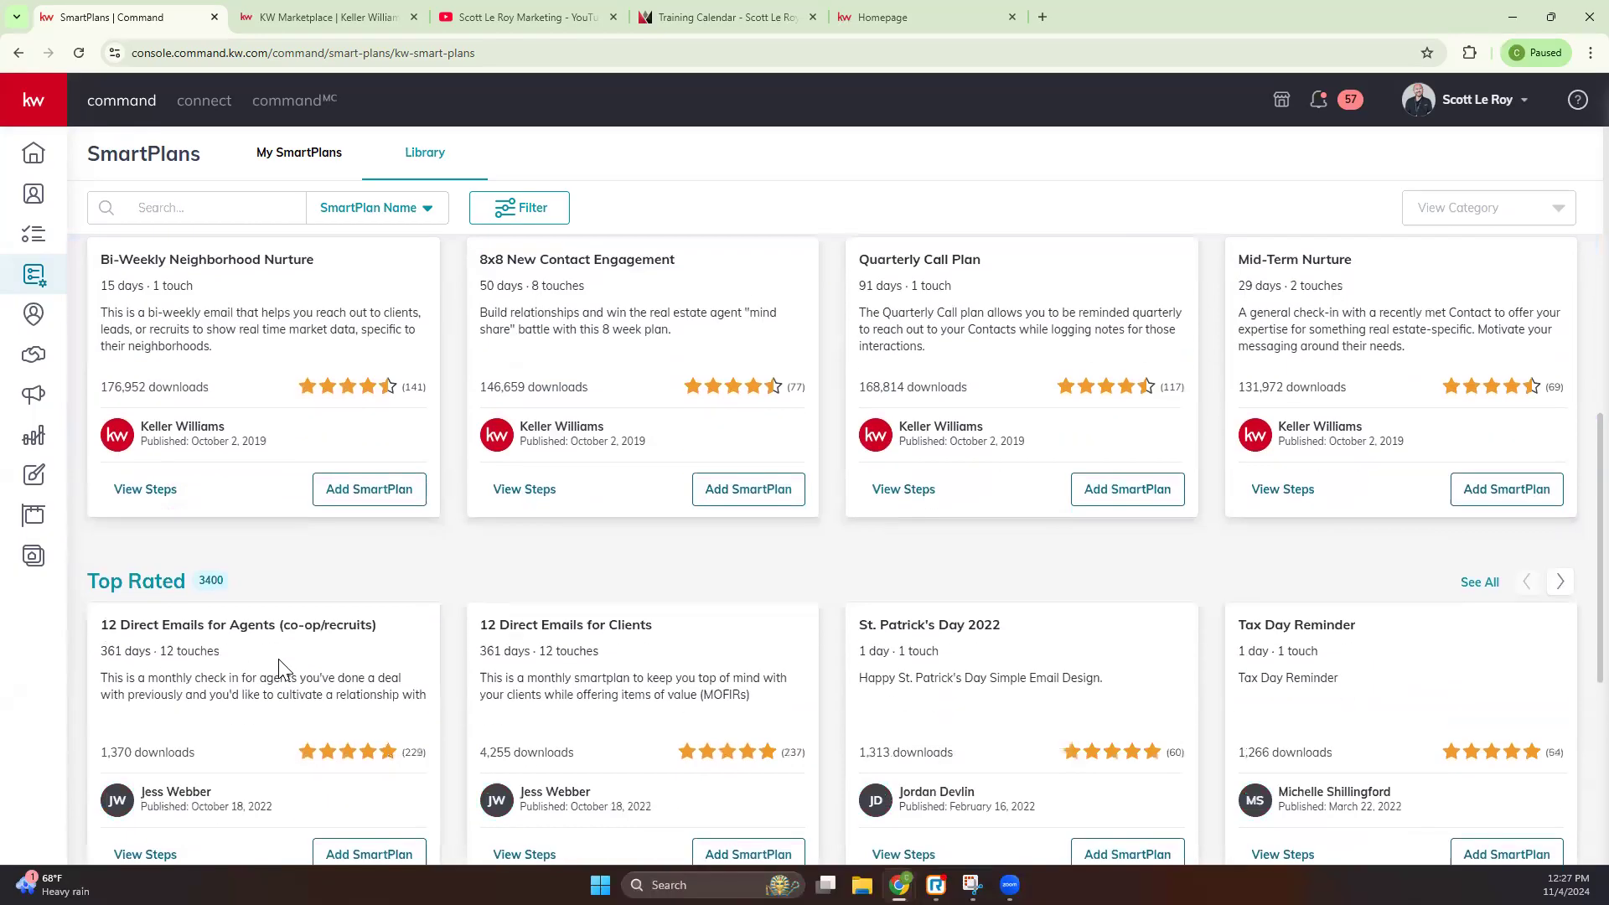
scroll(287, 435, down, 3)
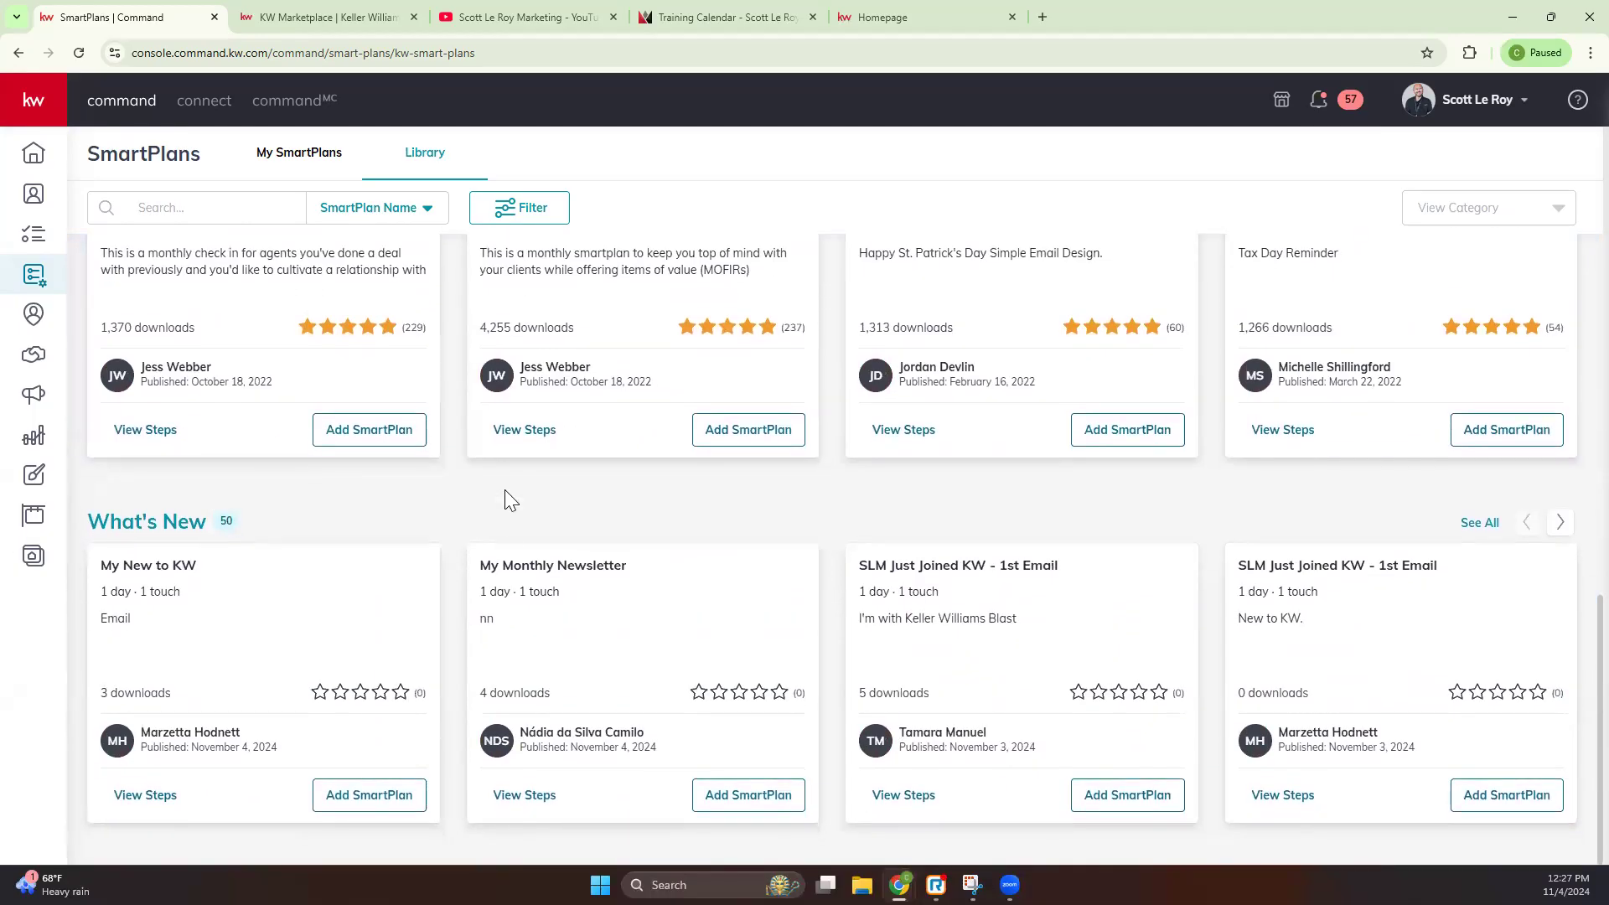
scroll(503, 496, up, 10)
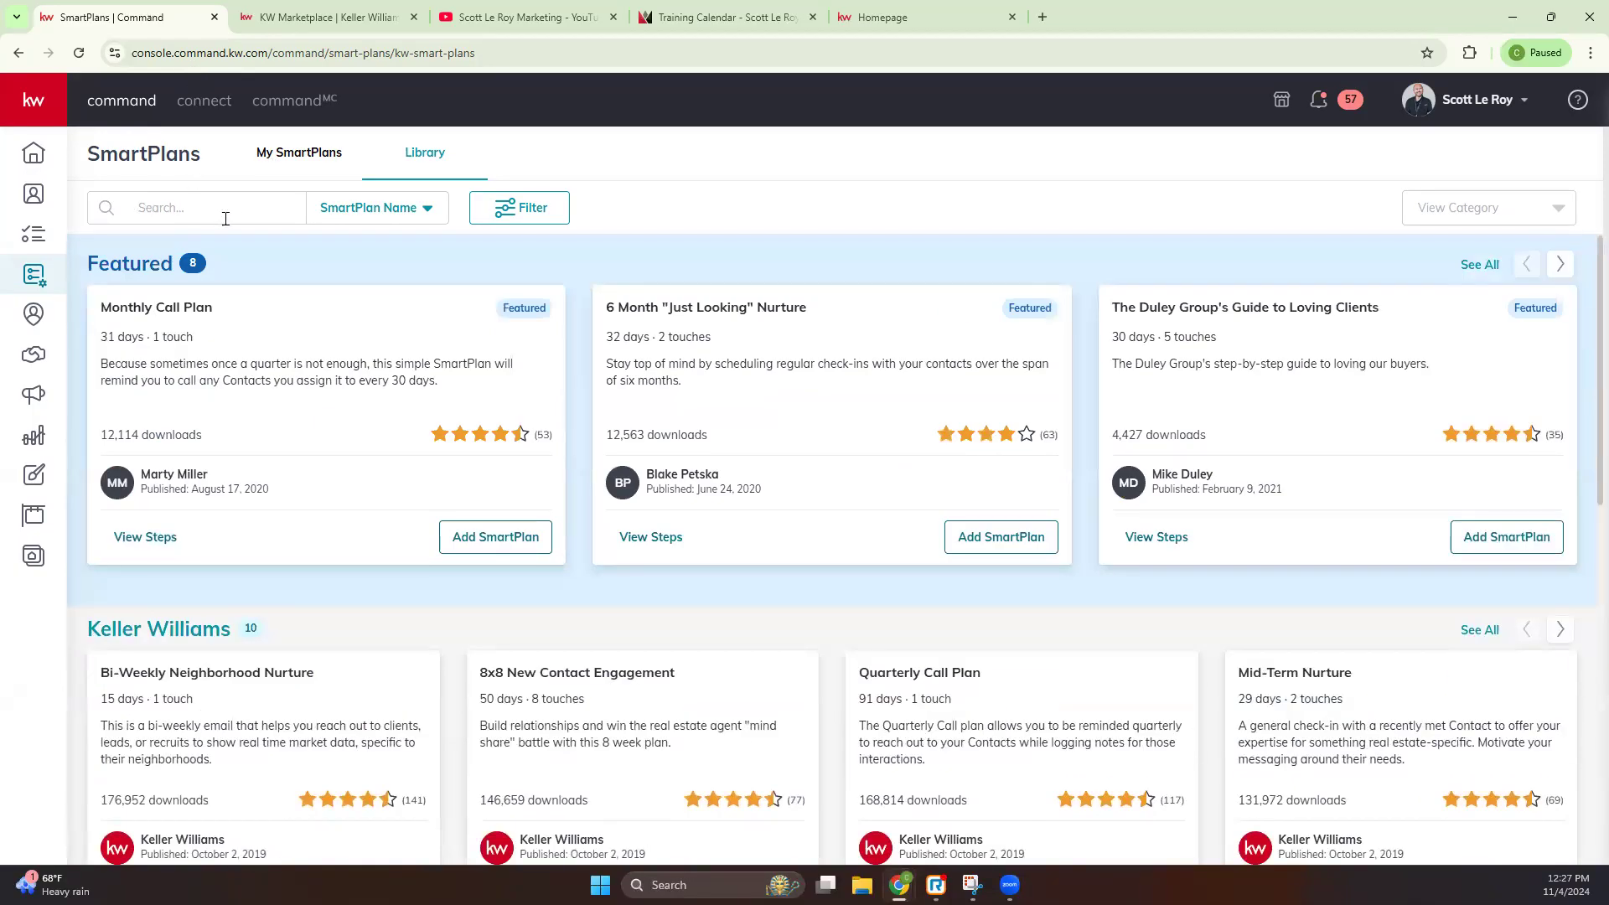
Step: Review the library's search-by options and its view categories without choosing any
click(363, 211)
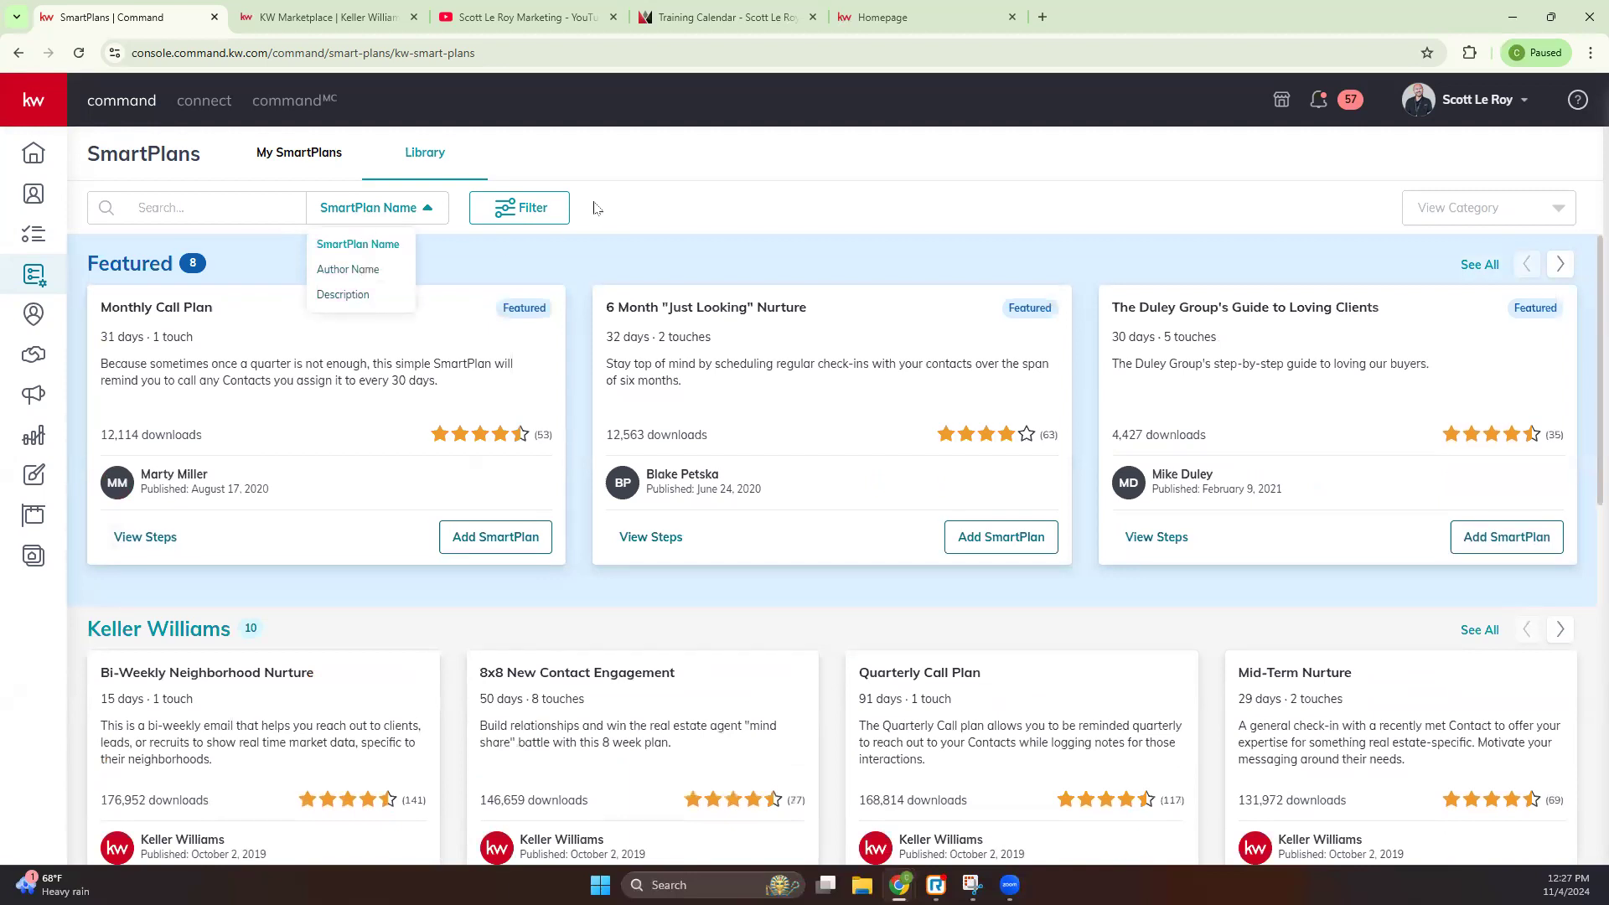
click(1521, 214)
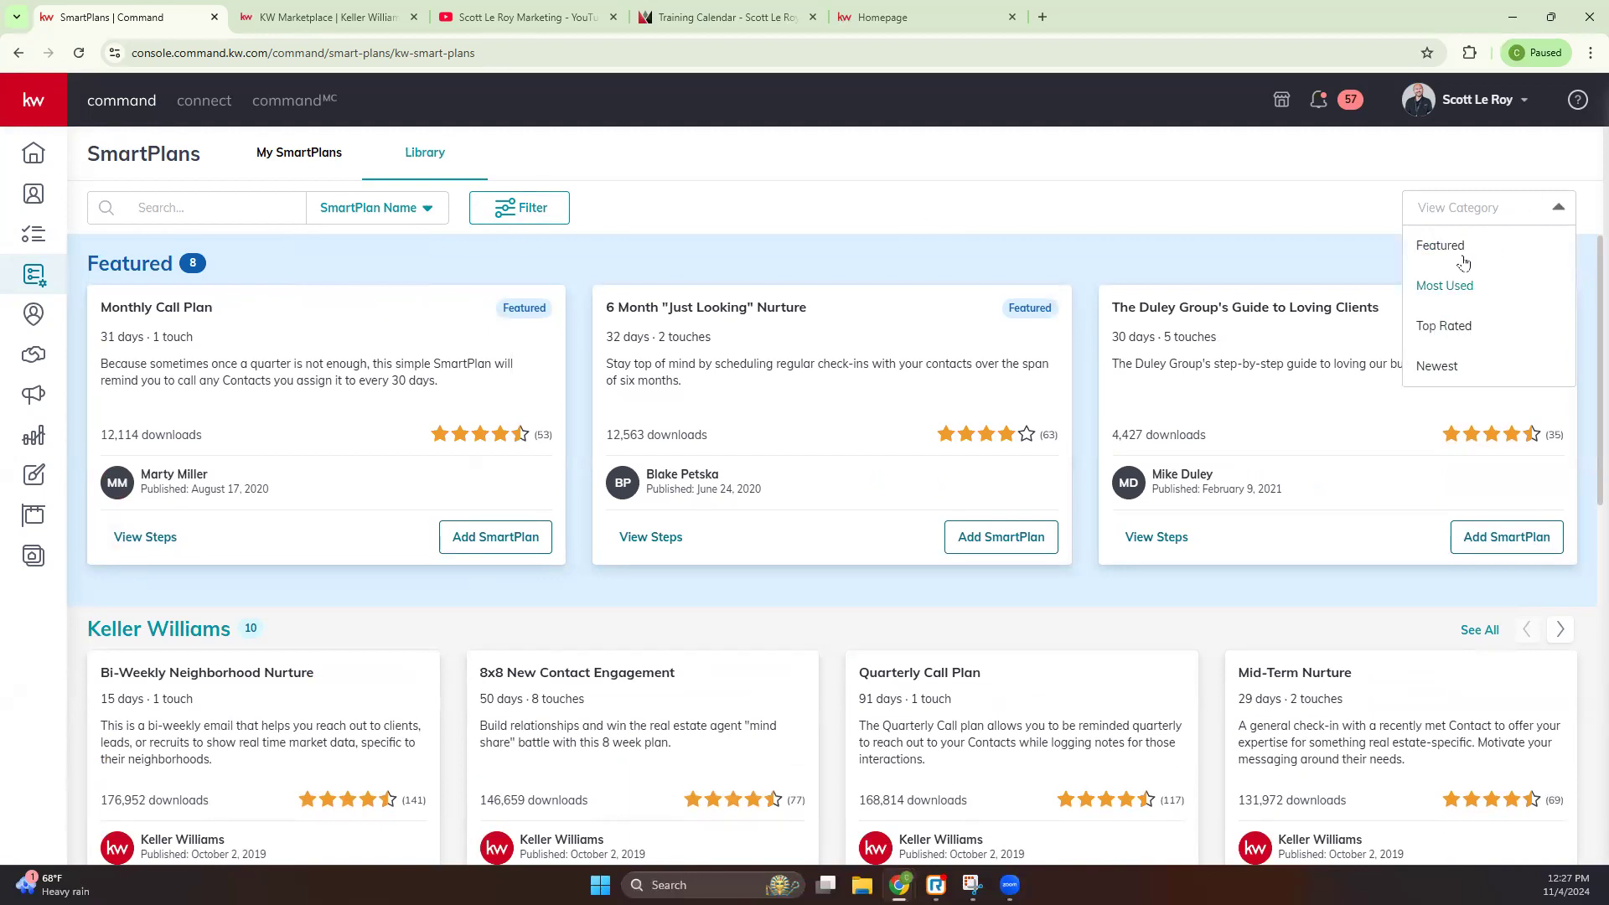
click(955, 158)
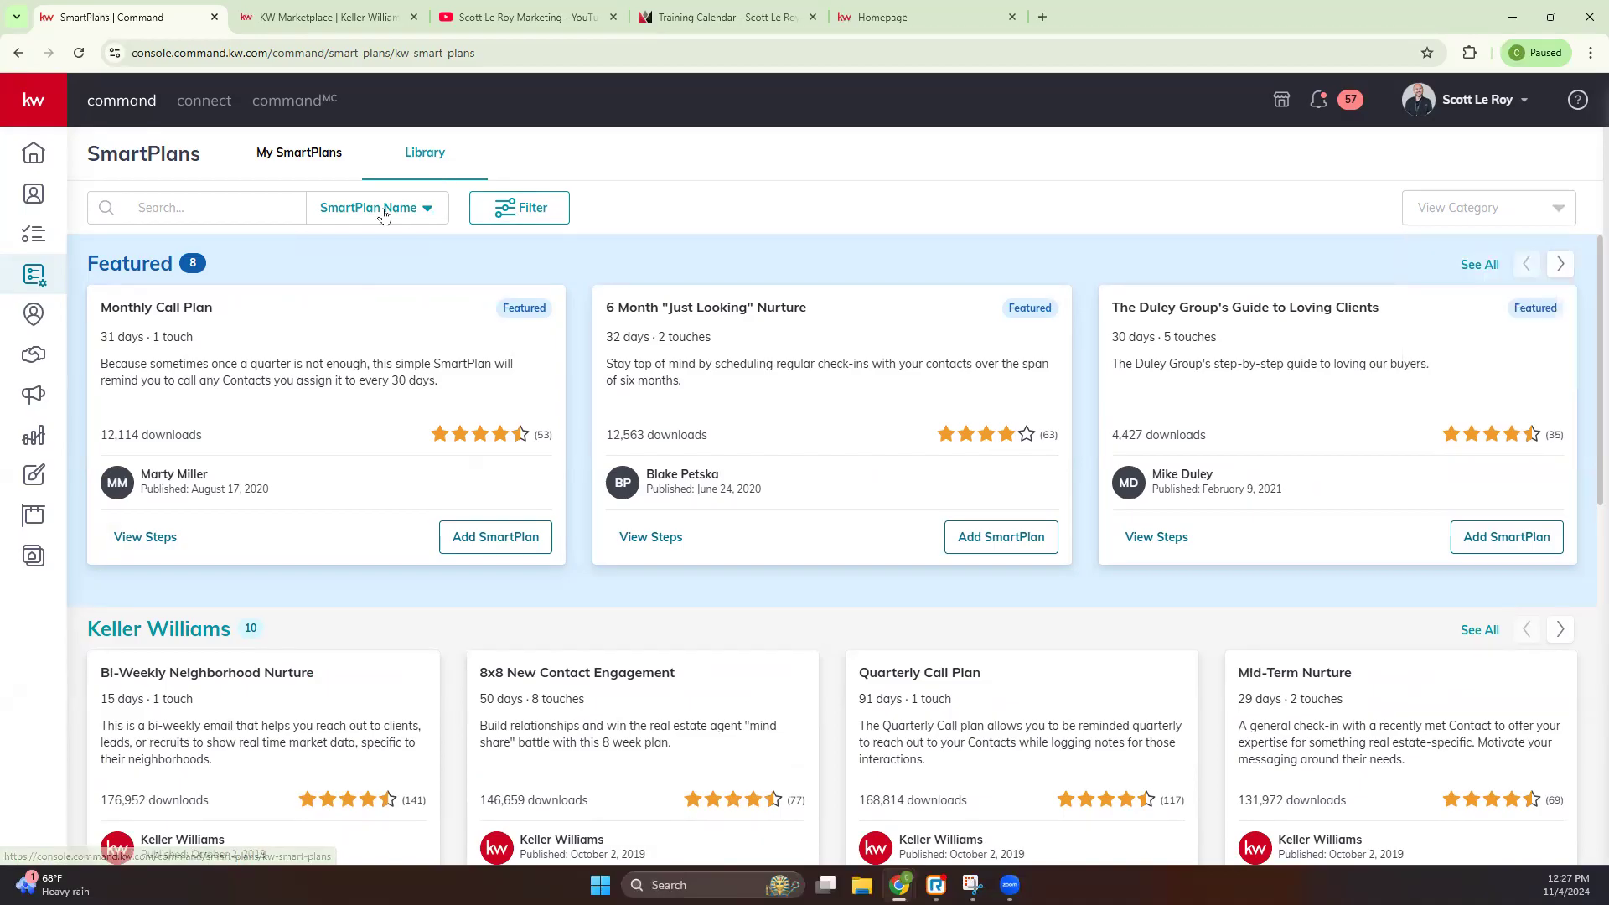
Step: Return to My SmartPlans and view the contact selection for the Happy Halloween plan without adding anyone
click(291, 163)
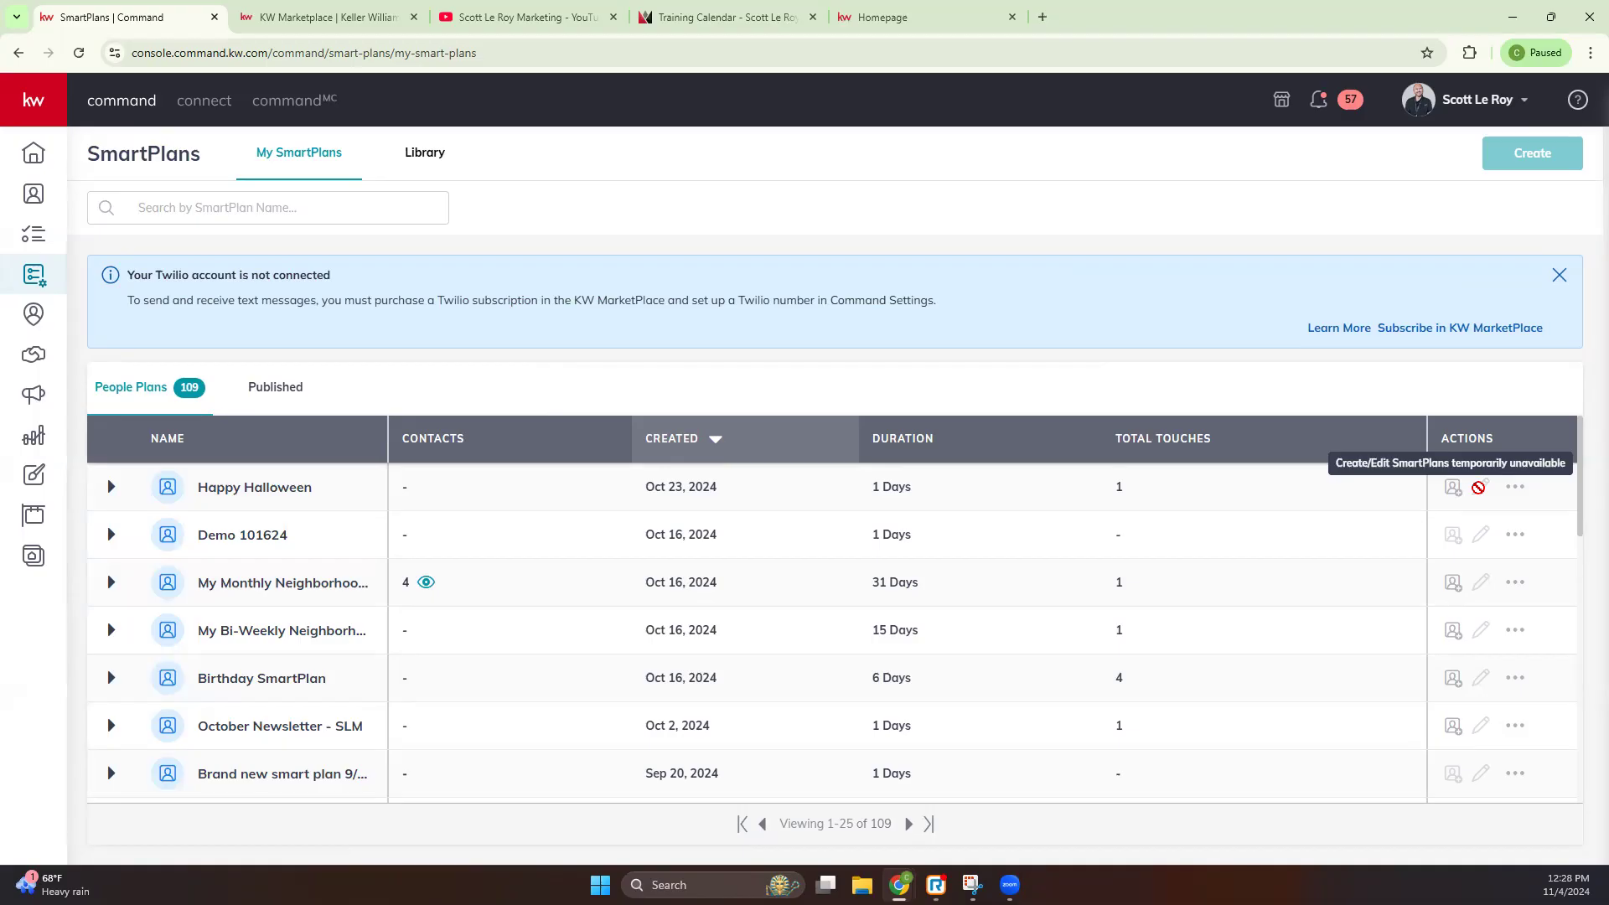
click(1452, 493)
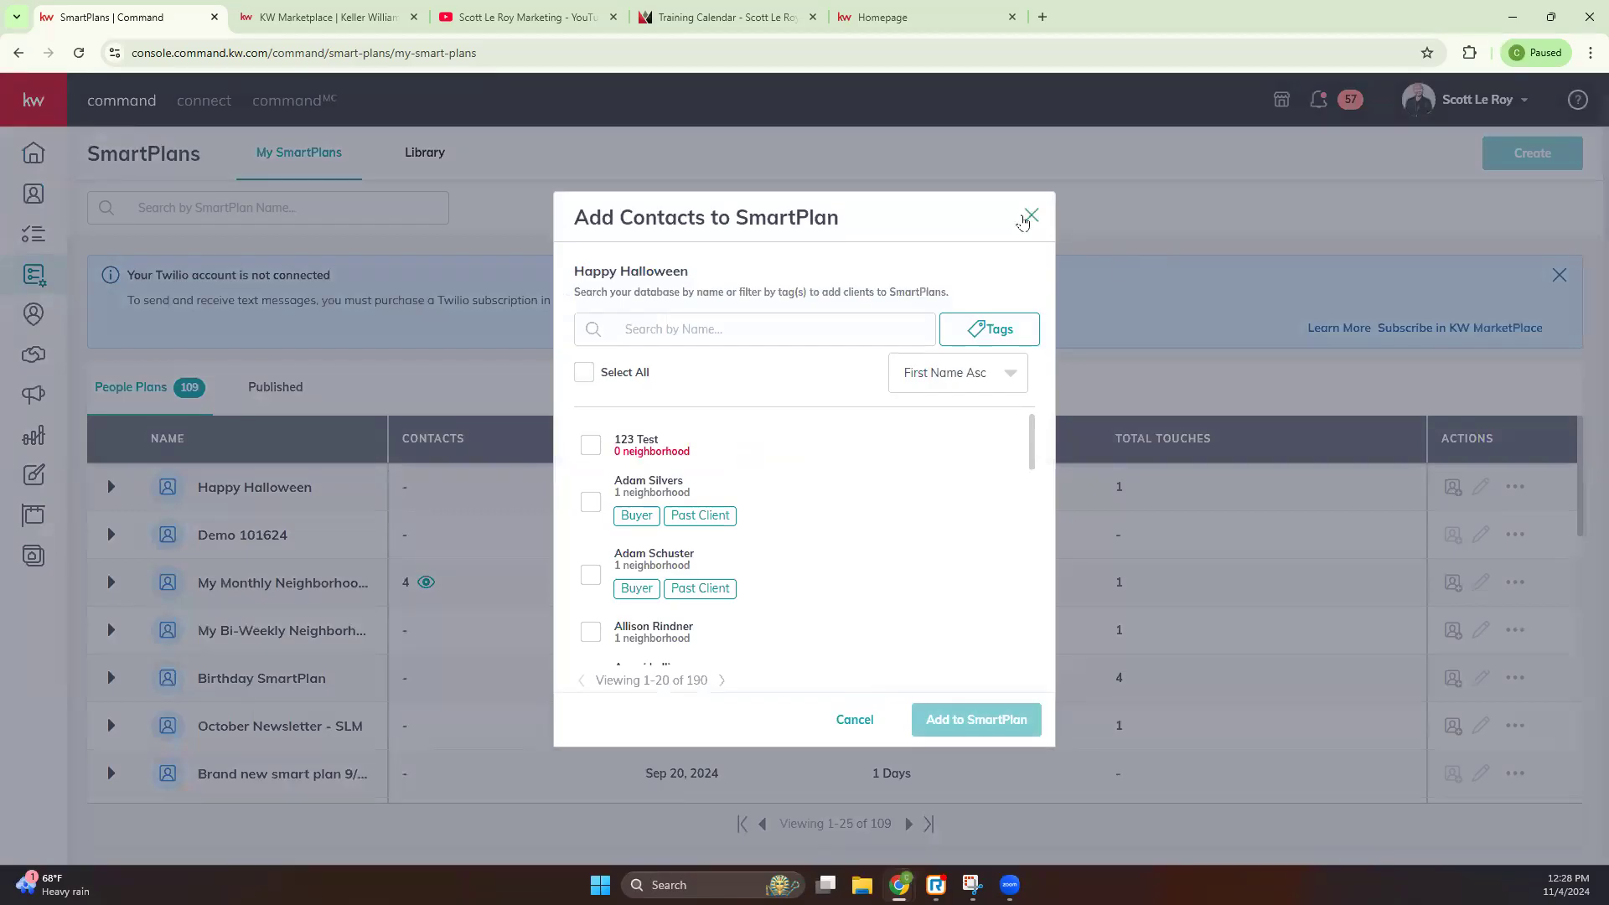
click(1028, 217)
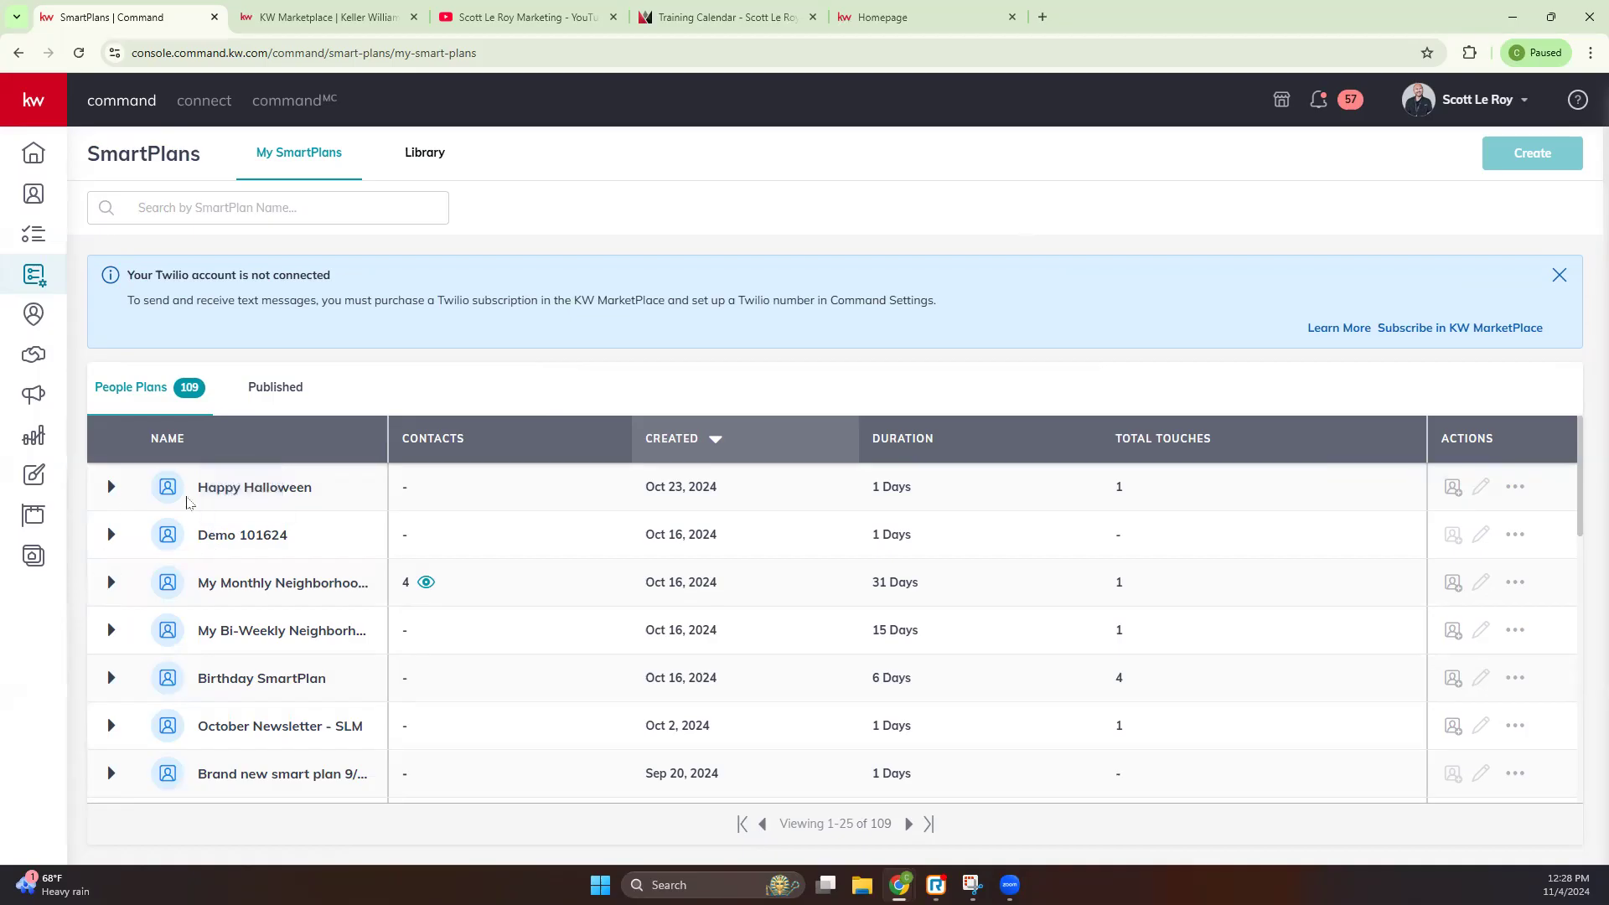
Step: View the steps of the Happy Halloween plan and the contacts added to the My Monthly Neighborhood Nurture plan
click(110, 486)
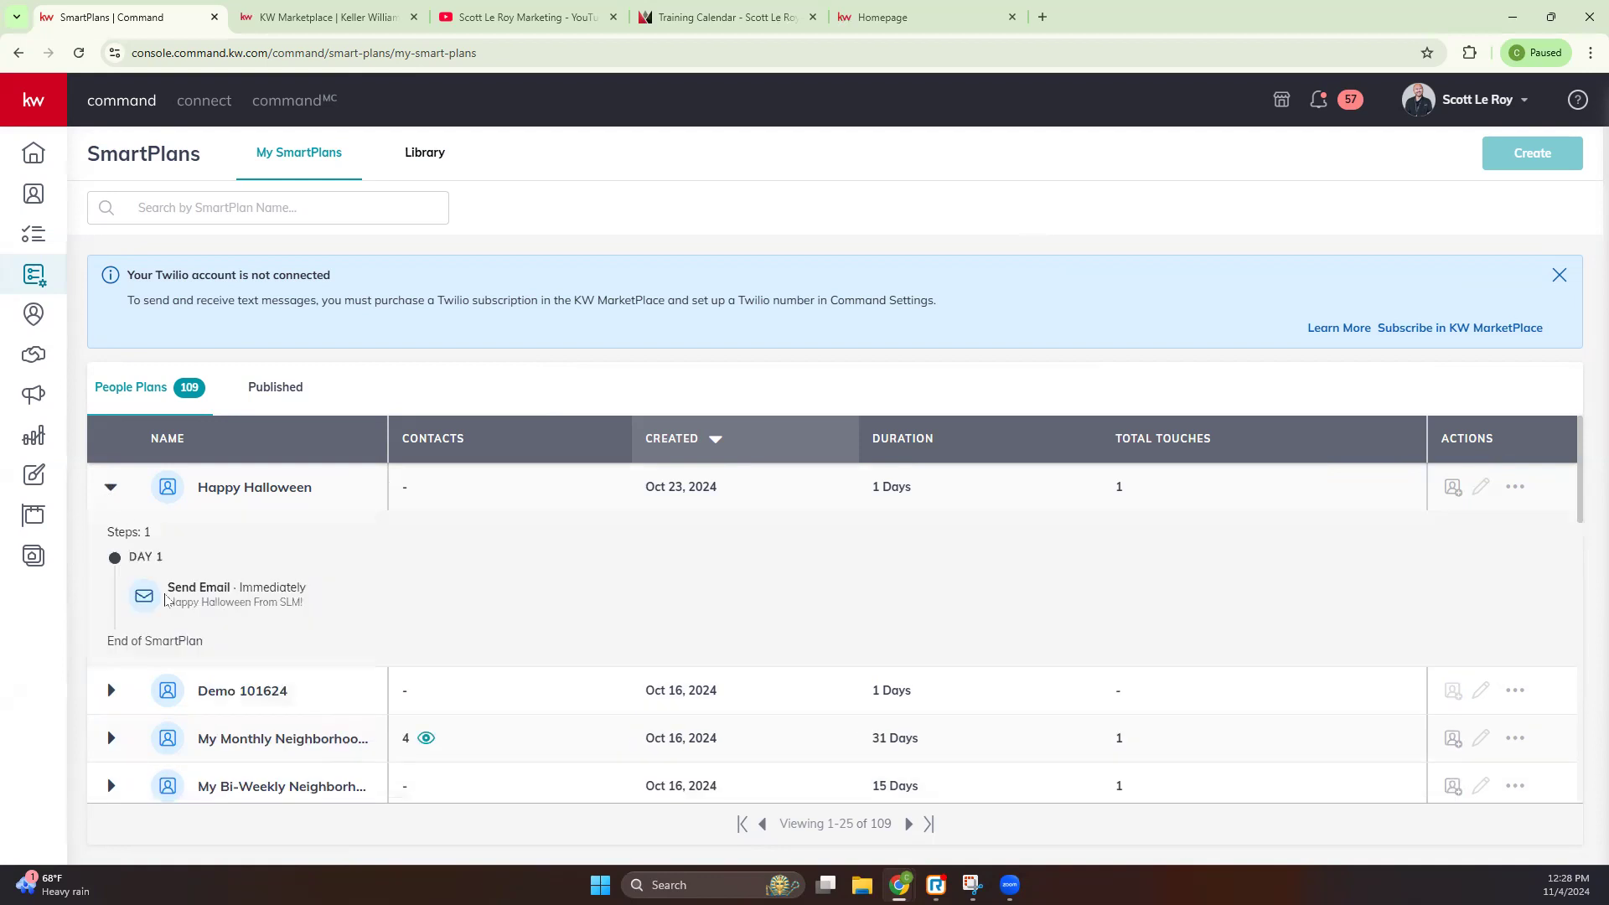
click(110, 489)
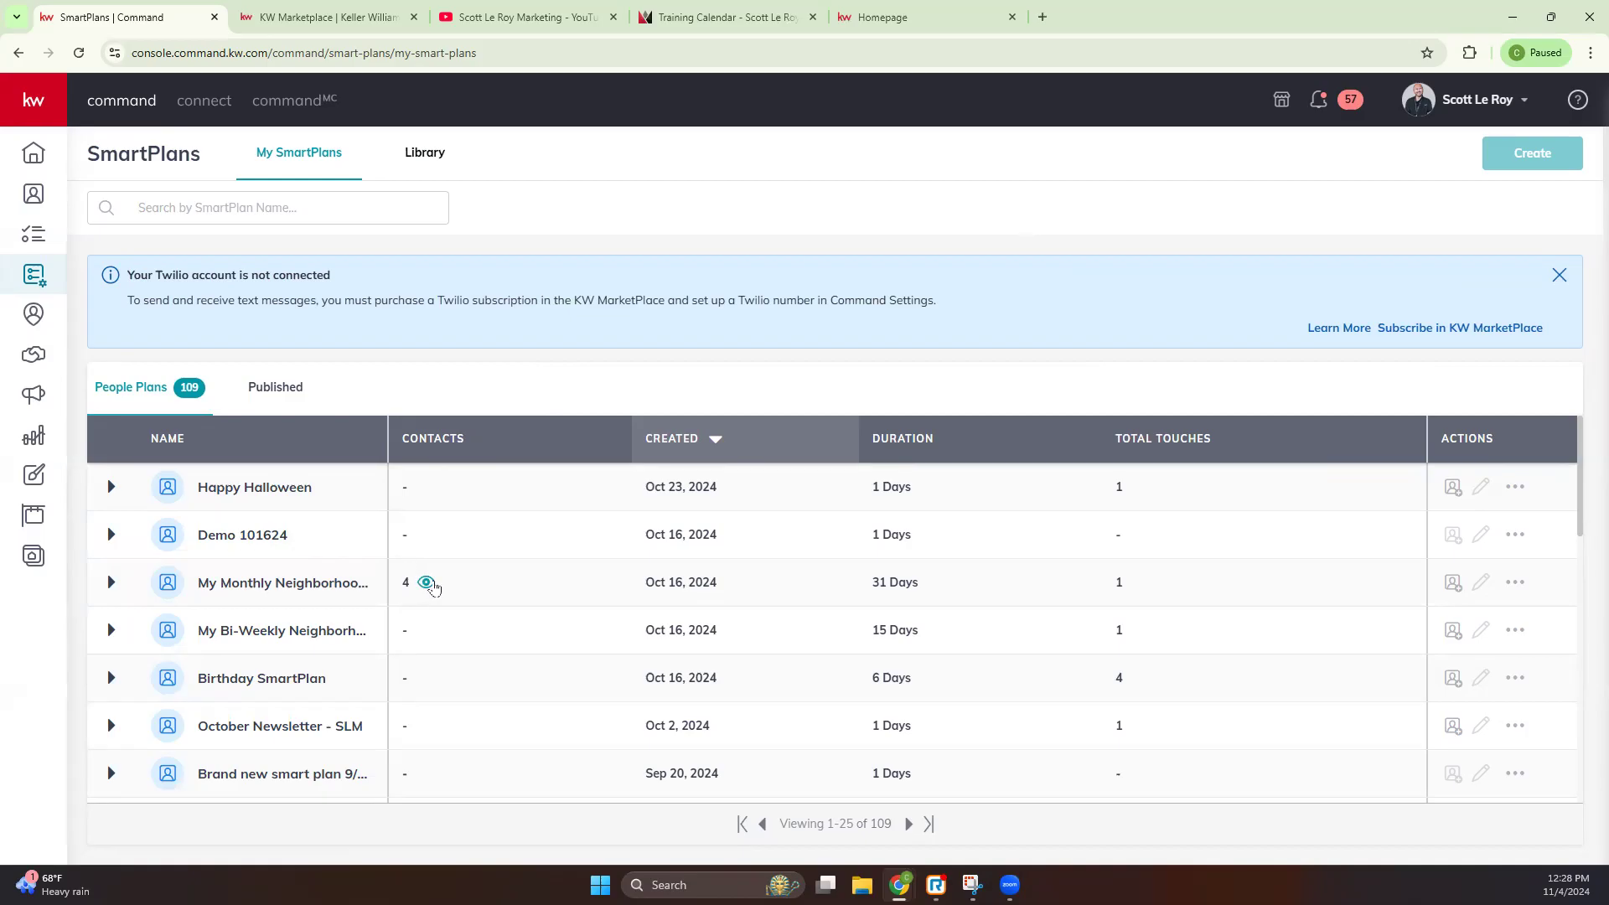
click(426, 582)
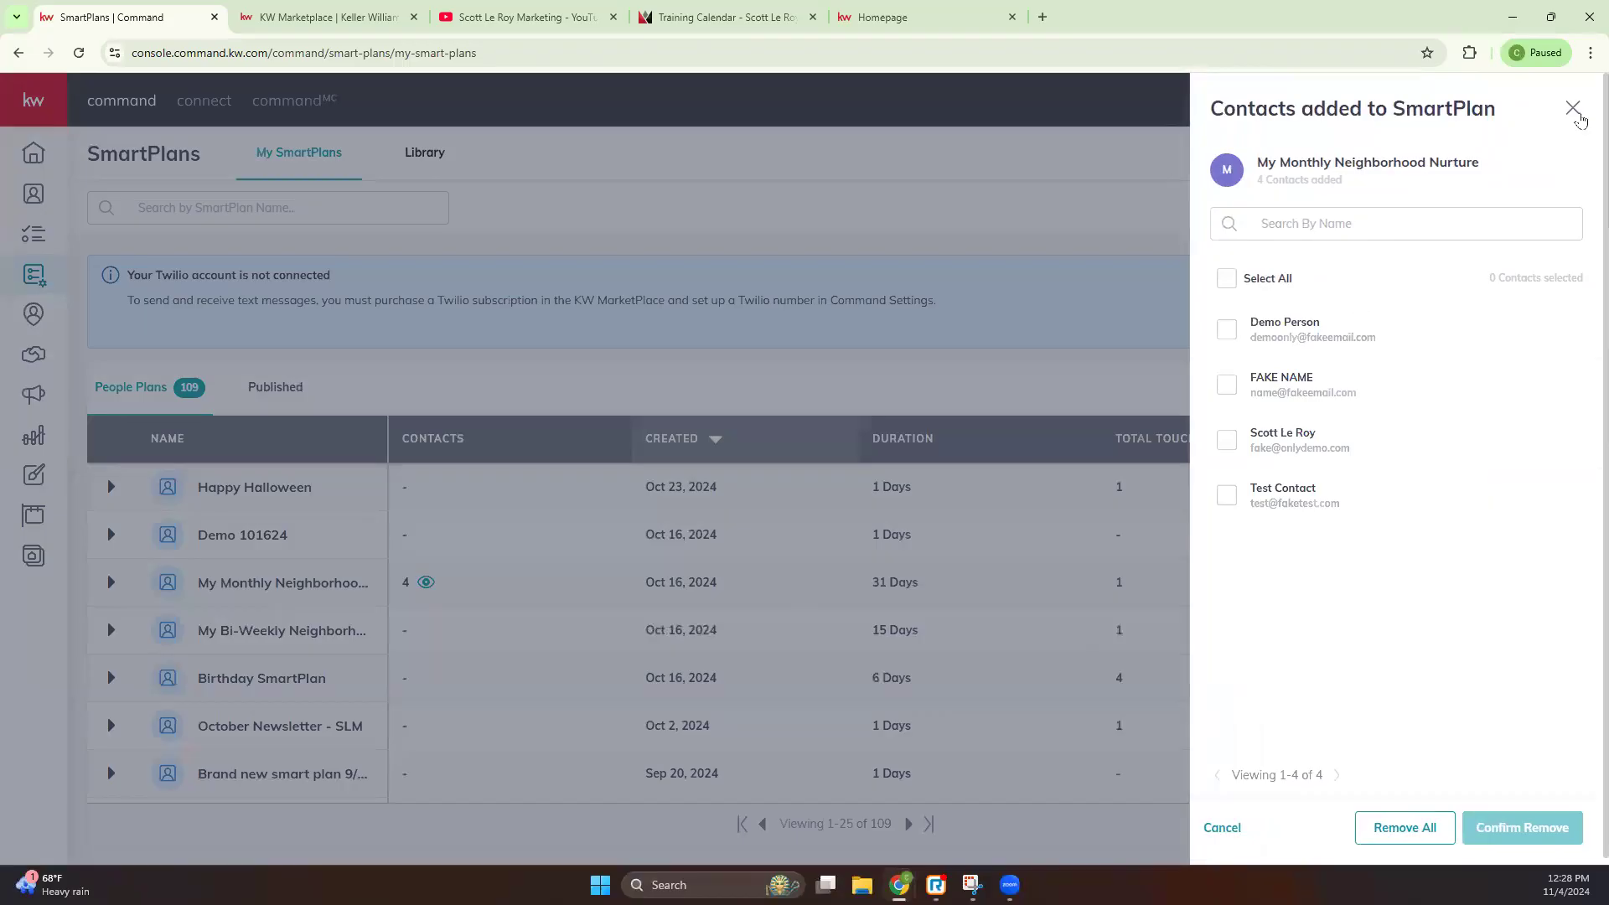
click(1573, 109)
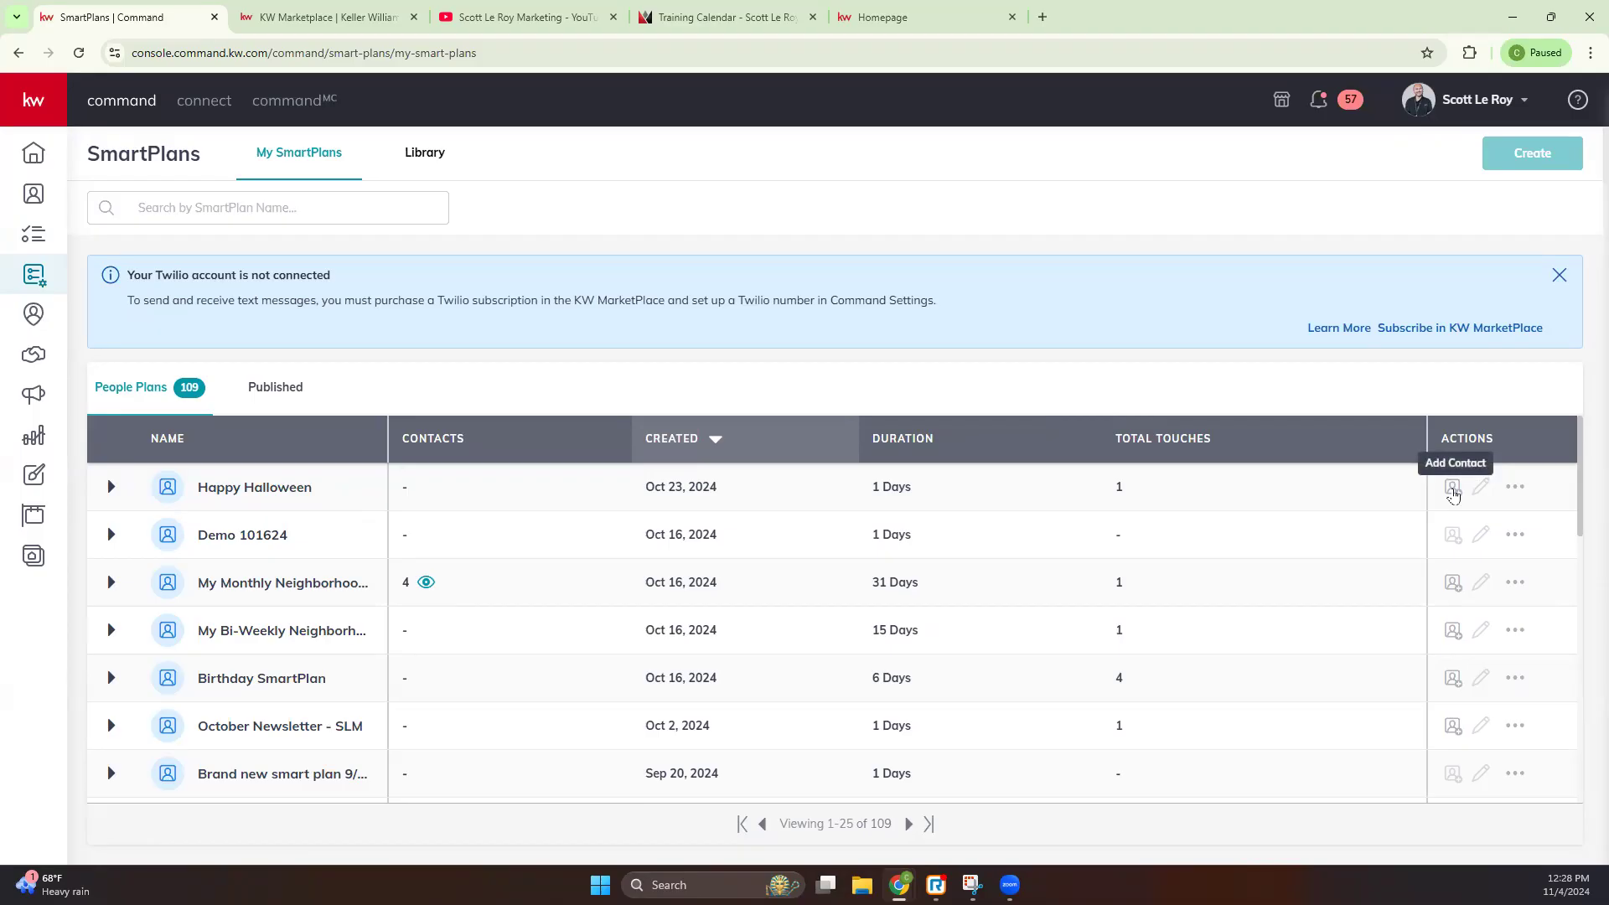
Step: Review the additional actions for the Happy Halloween plan and read the notice about the Twilio account connection
click(1515, 487)
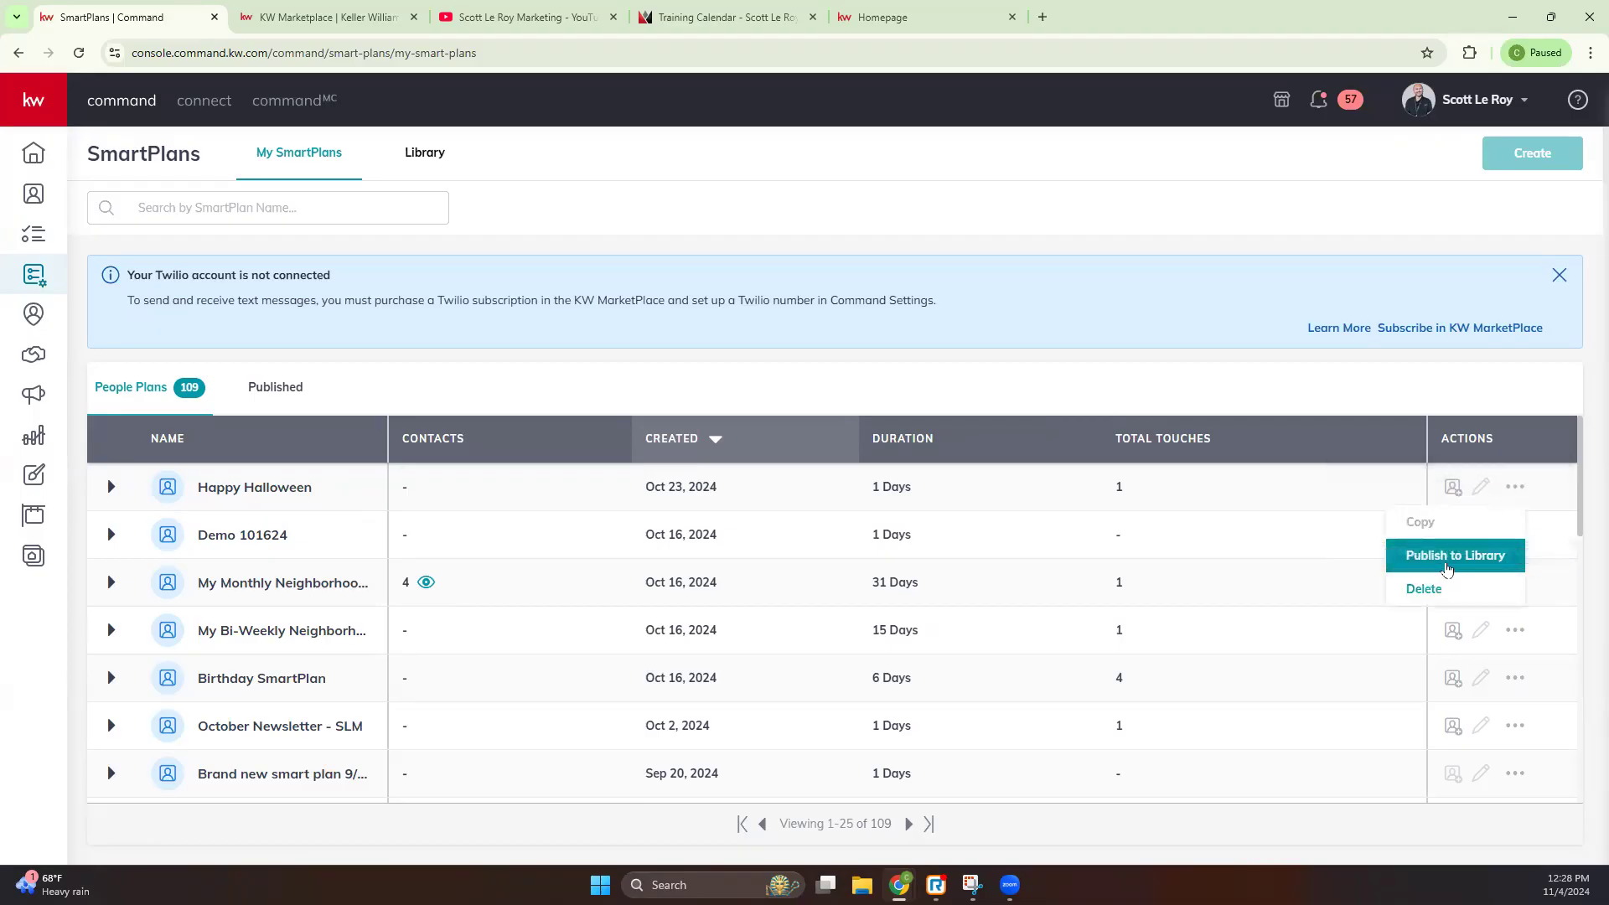
scroll(706, 630, down, 5)
scroll(726, 635, up, 5)
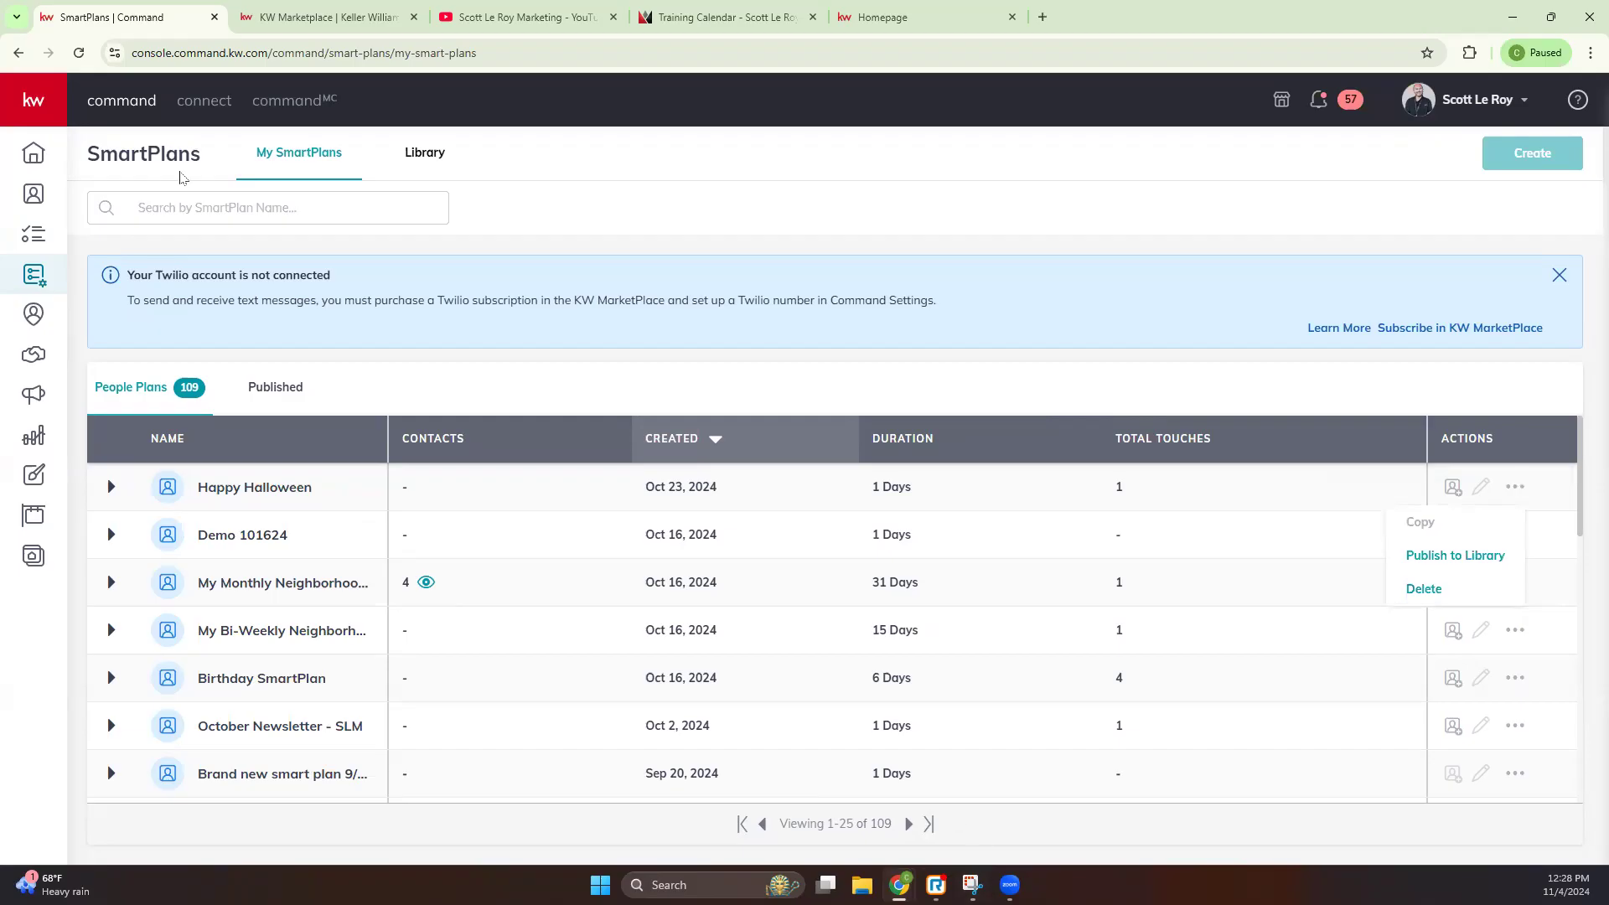
drag(126, 279, 377, 295)
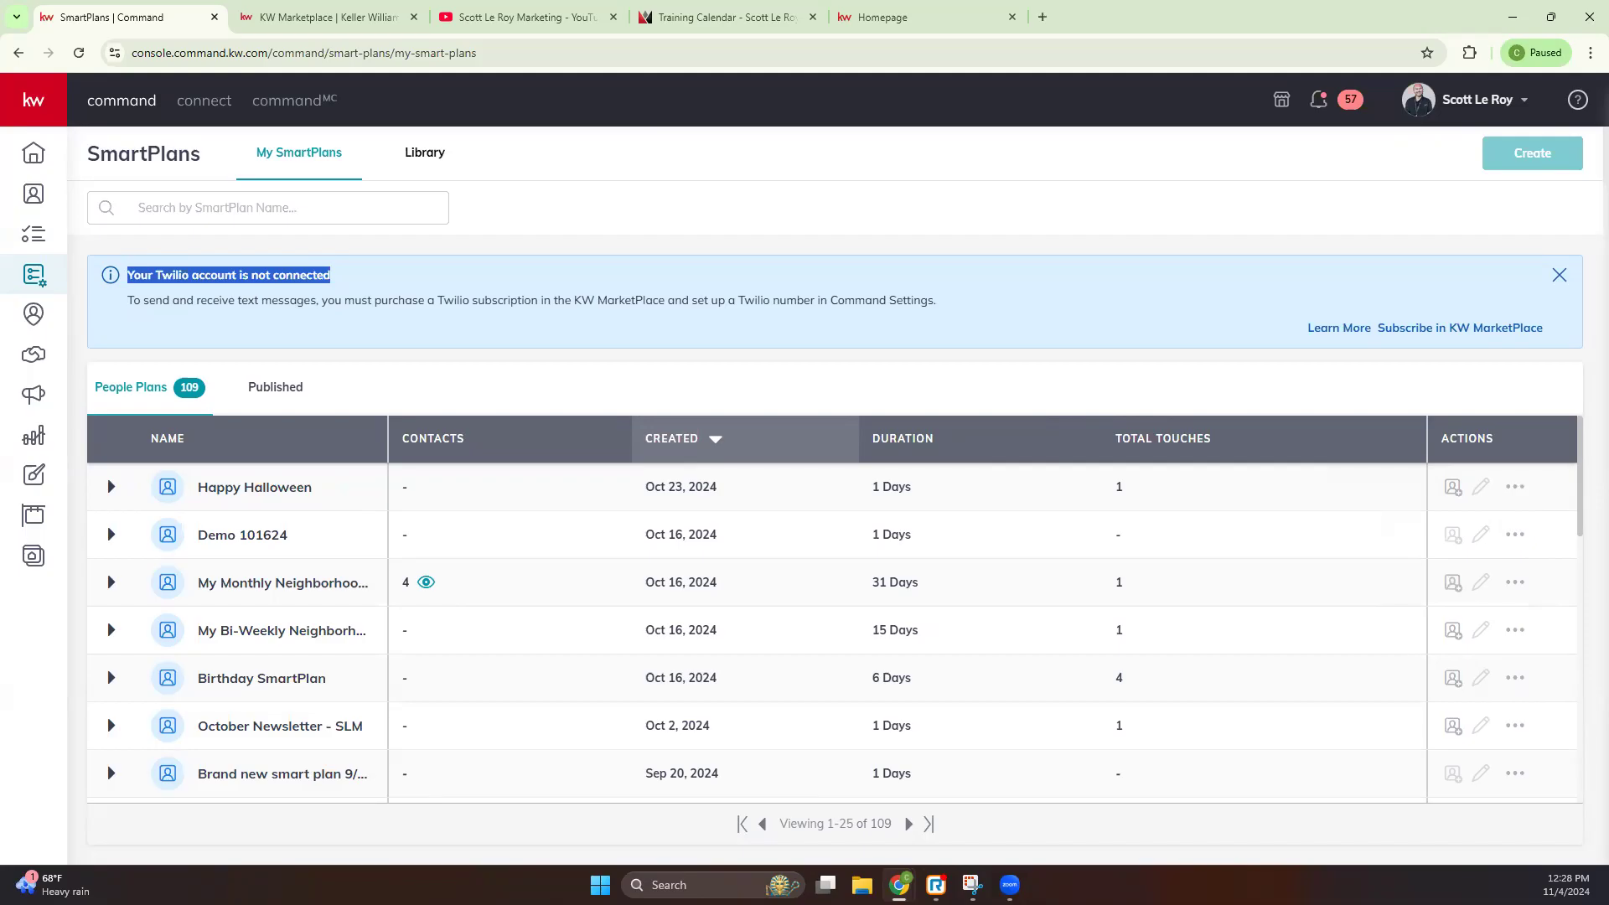
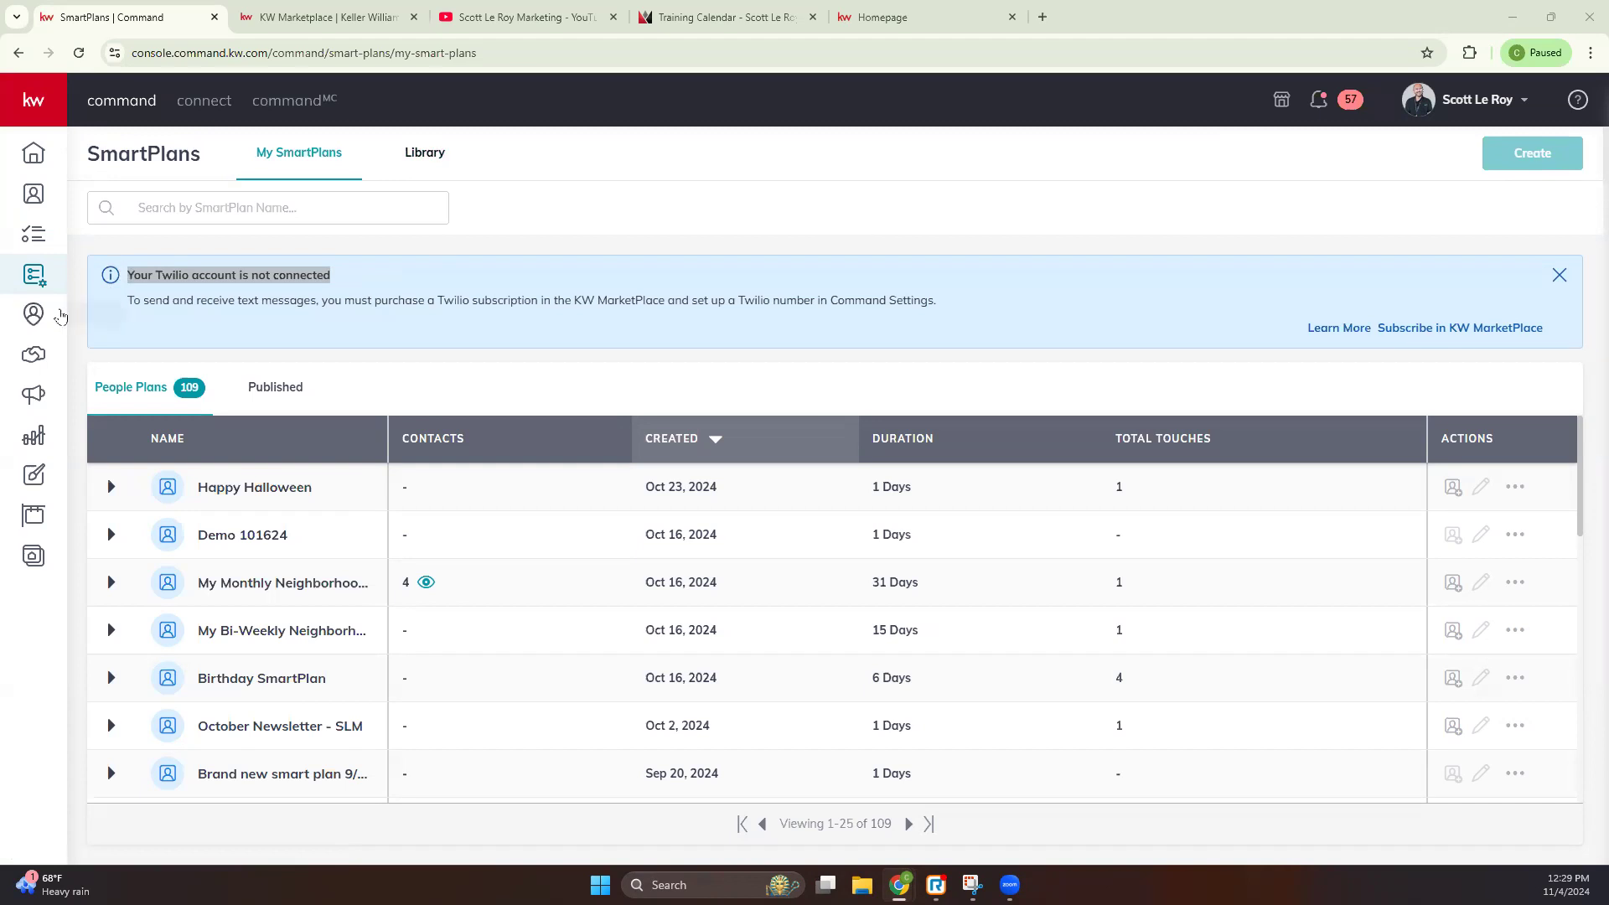
Step: Open the Referrals dashboard and look at the details of the first partner in My Referral Network
click(36, 322)
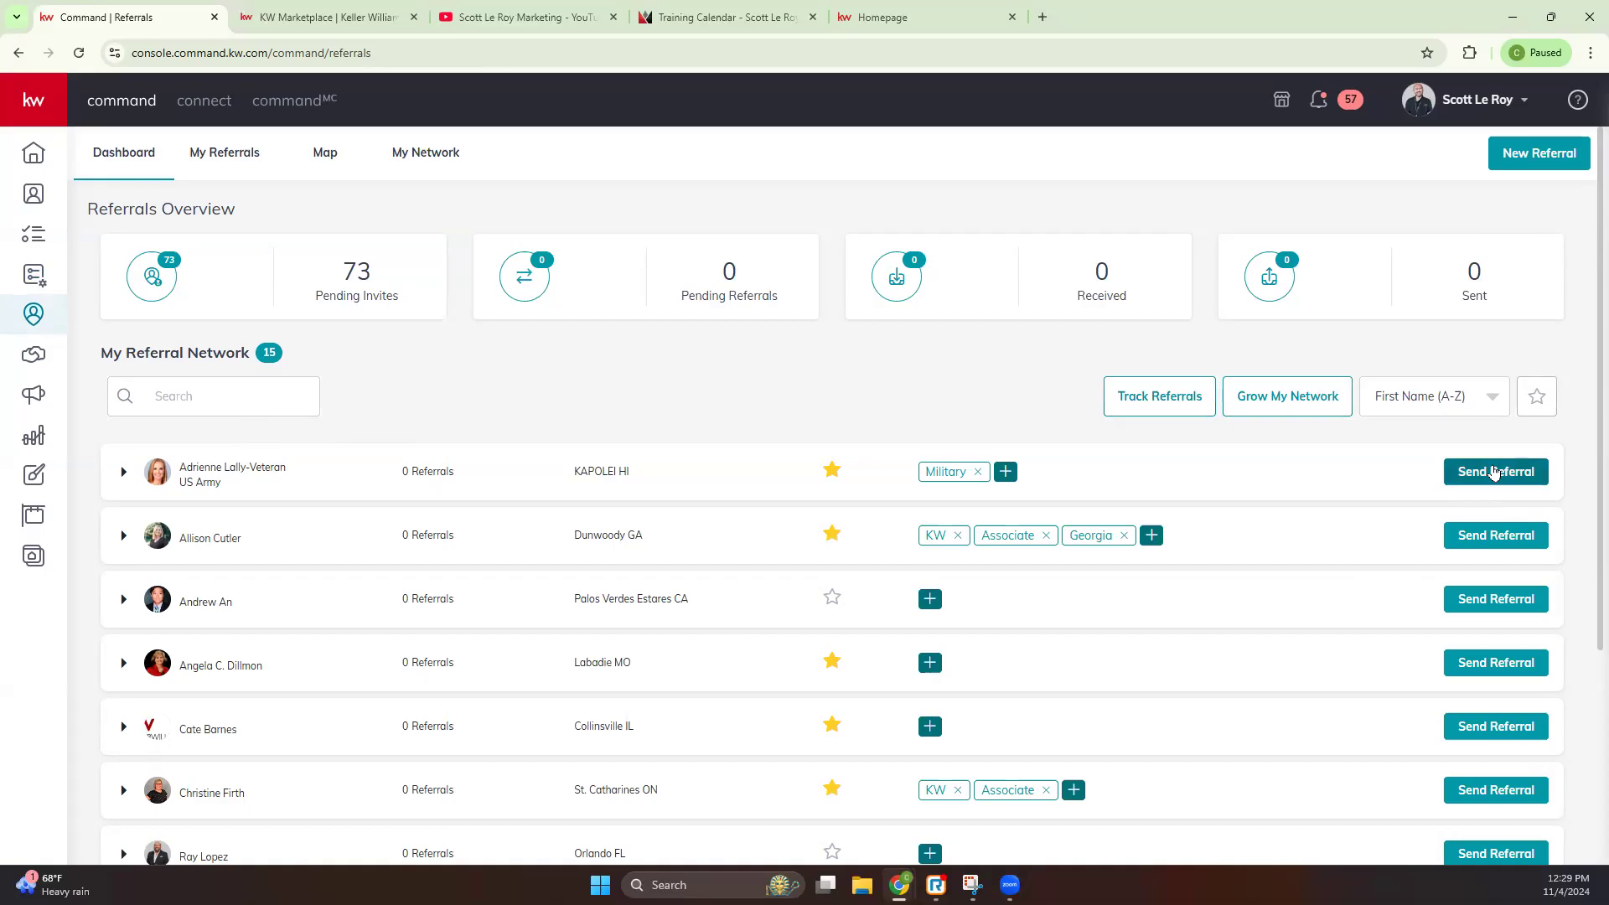
click(121, 474)
click(122, 474)
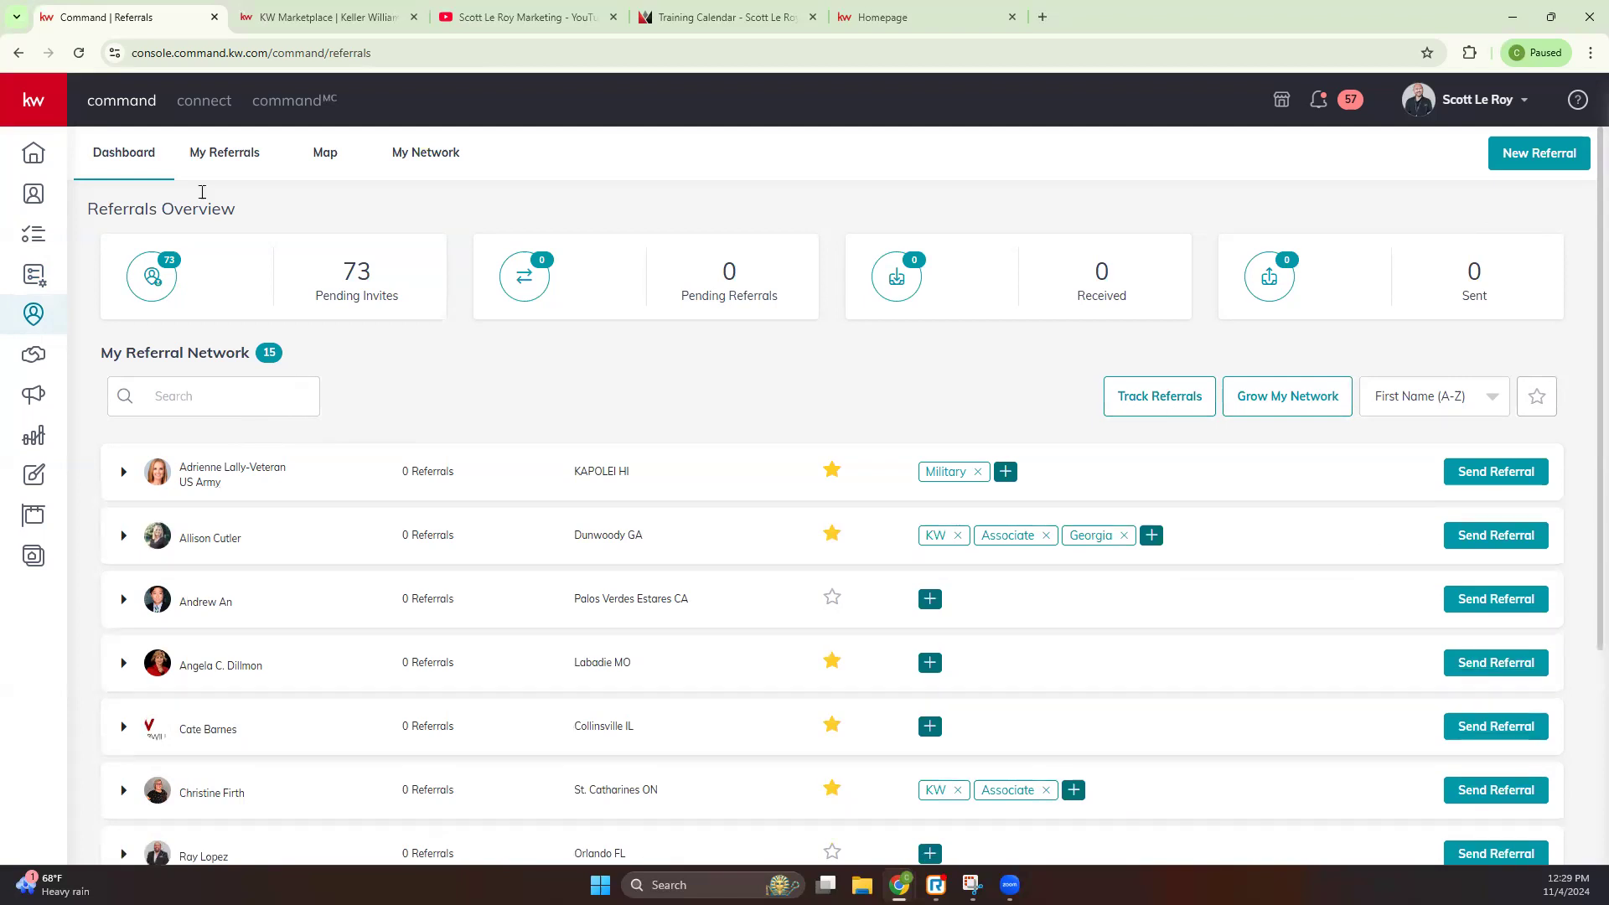
Step: View My Referrals and review the actions available for the received buyer referral in Tampa, FL
click(225, 155)
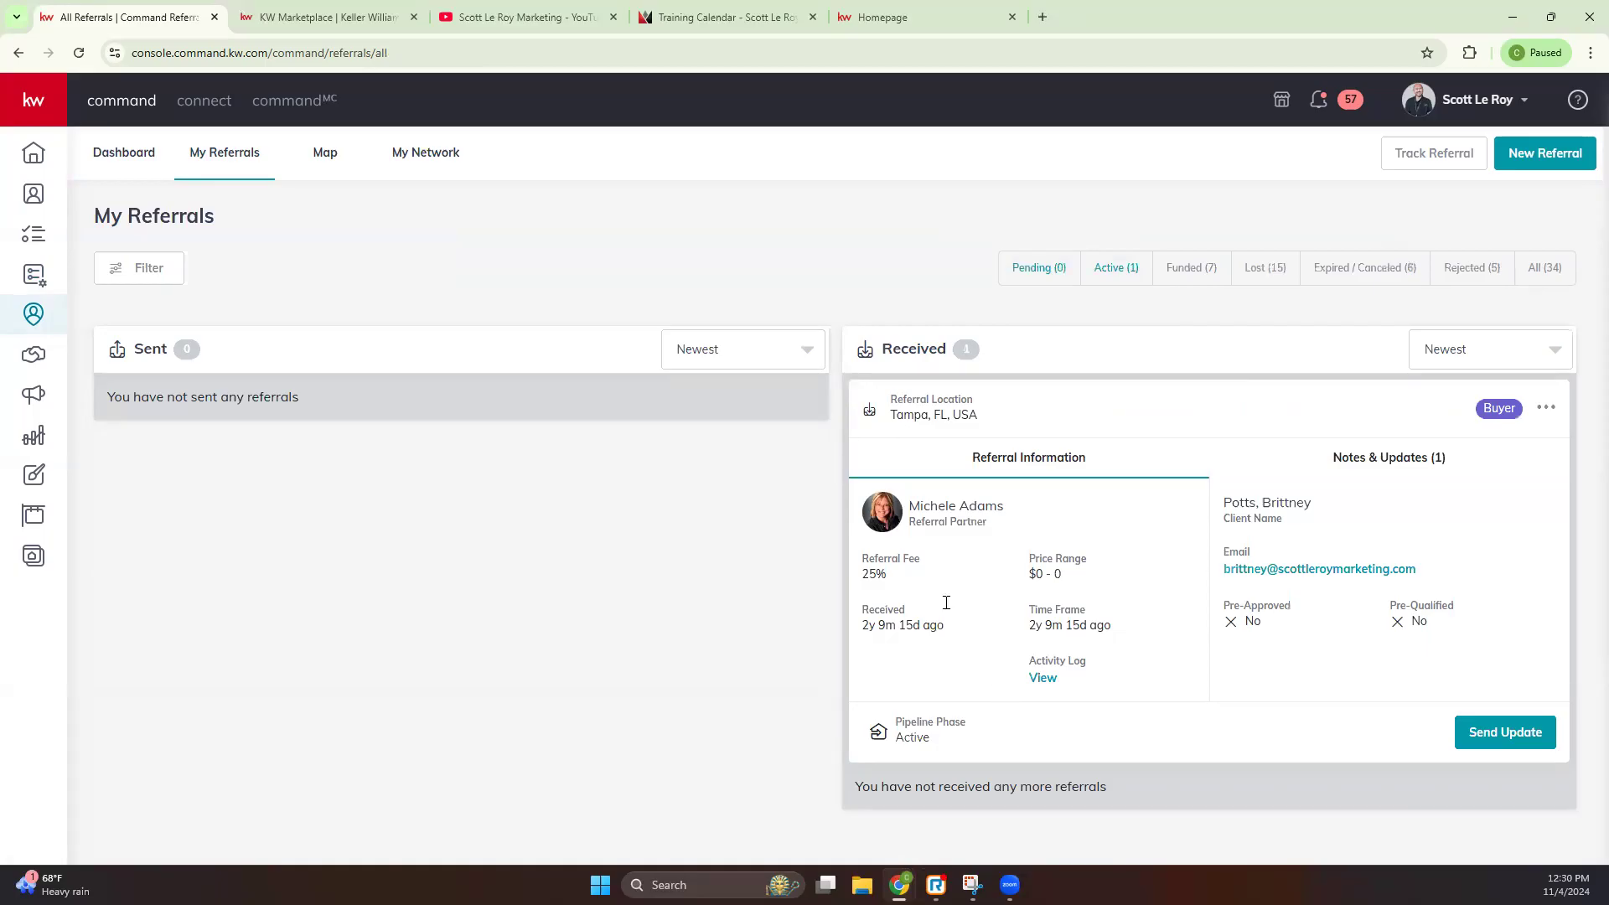
click(1547, 409)
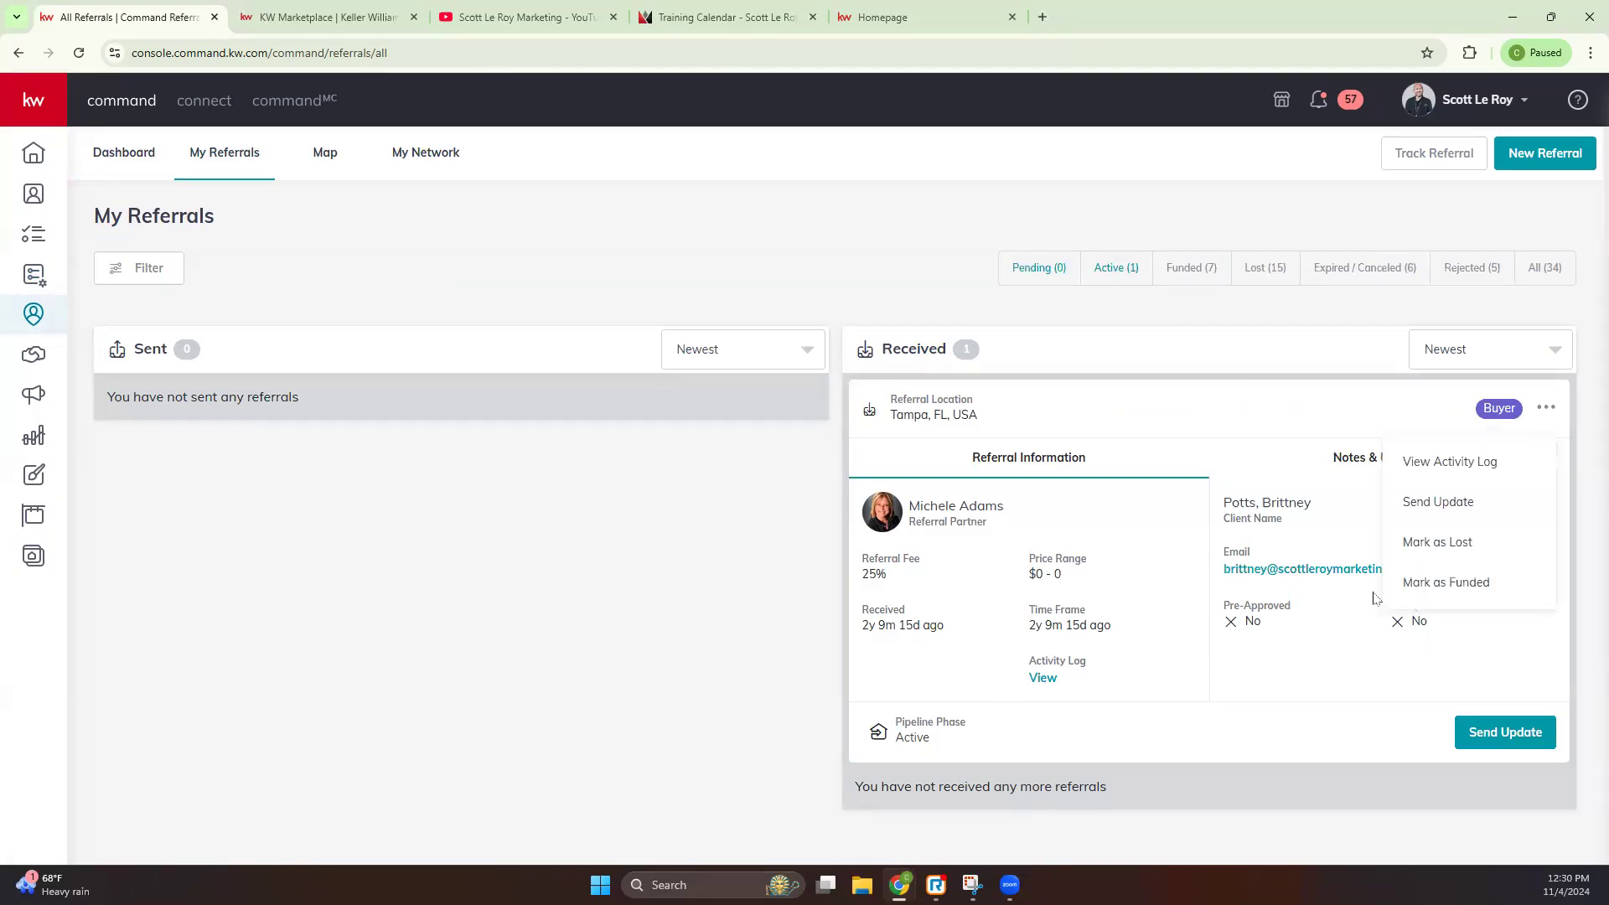
Step: Open the referrals Map, dismiss the location request and zoom in until agent results are listed for the area
click(656, 519)
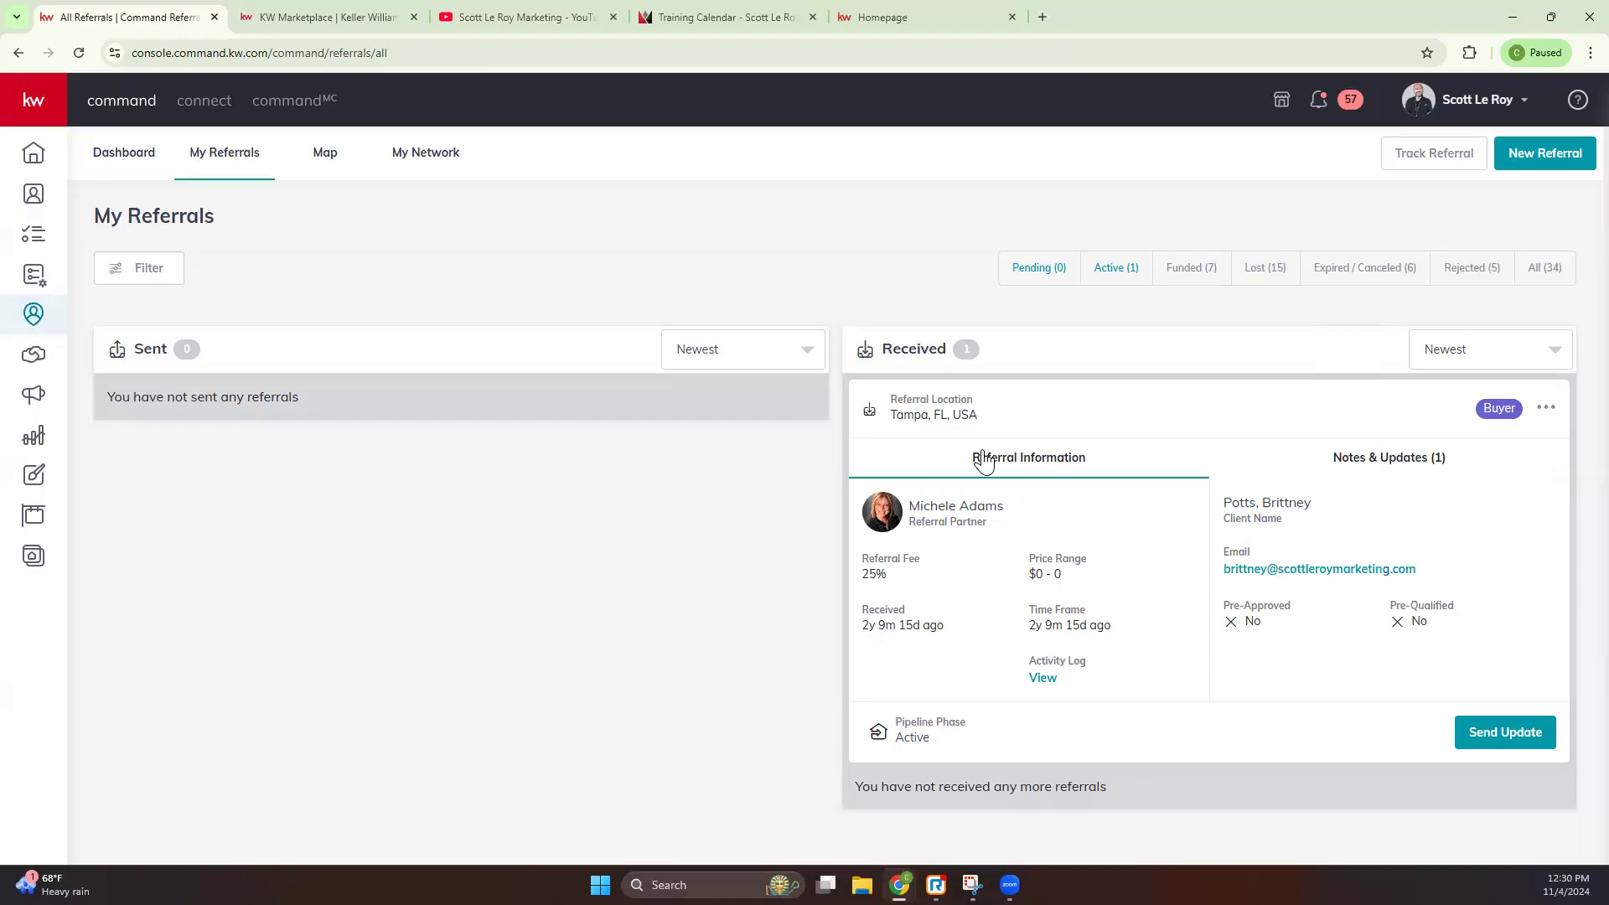
click(325, 154)
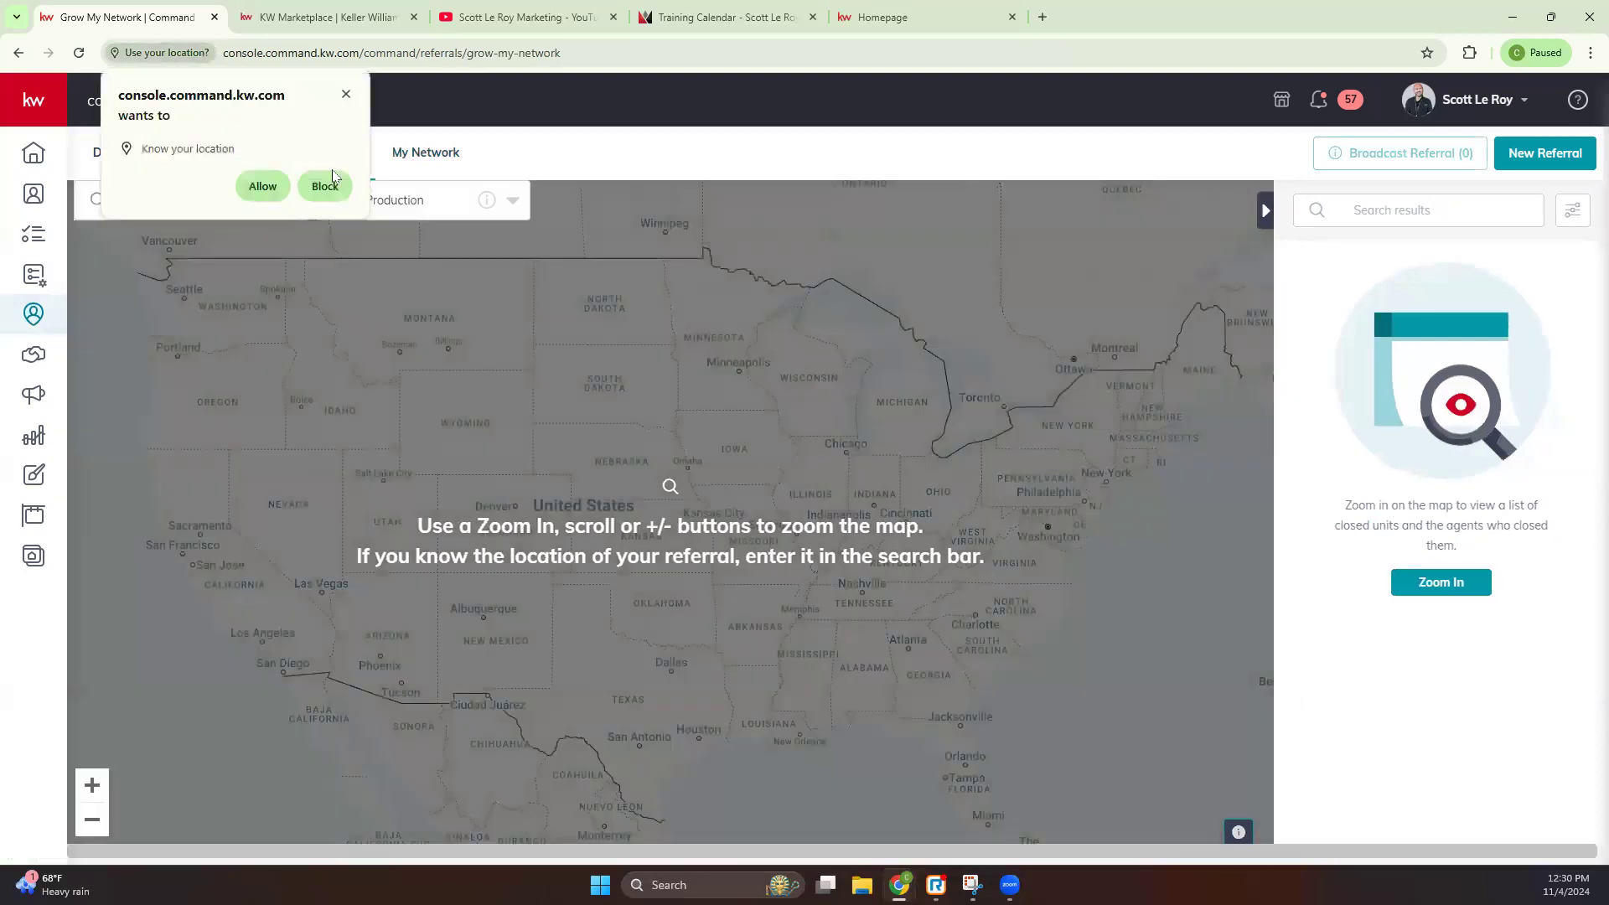
click(346, 94)
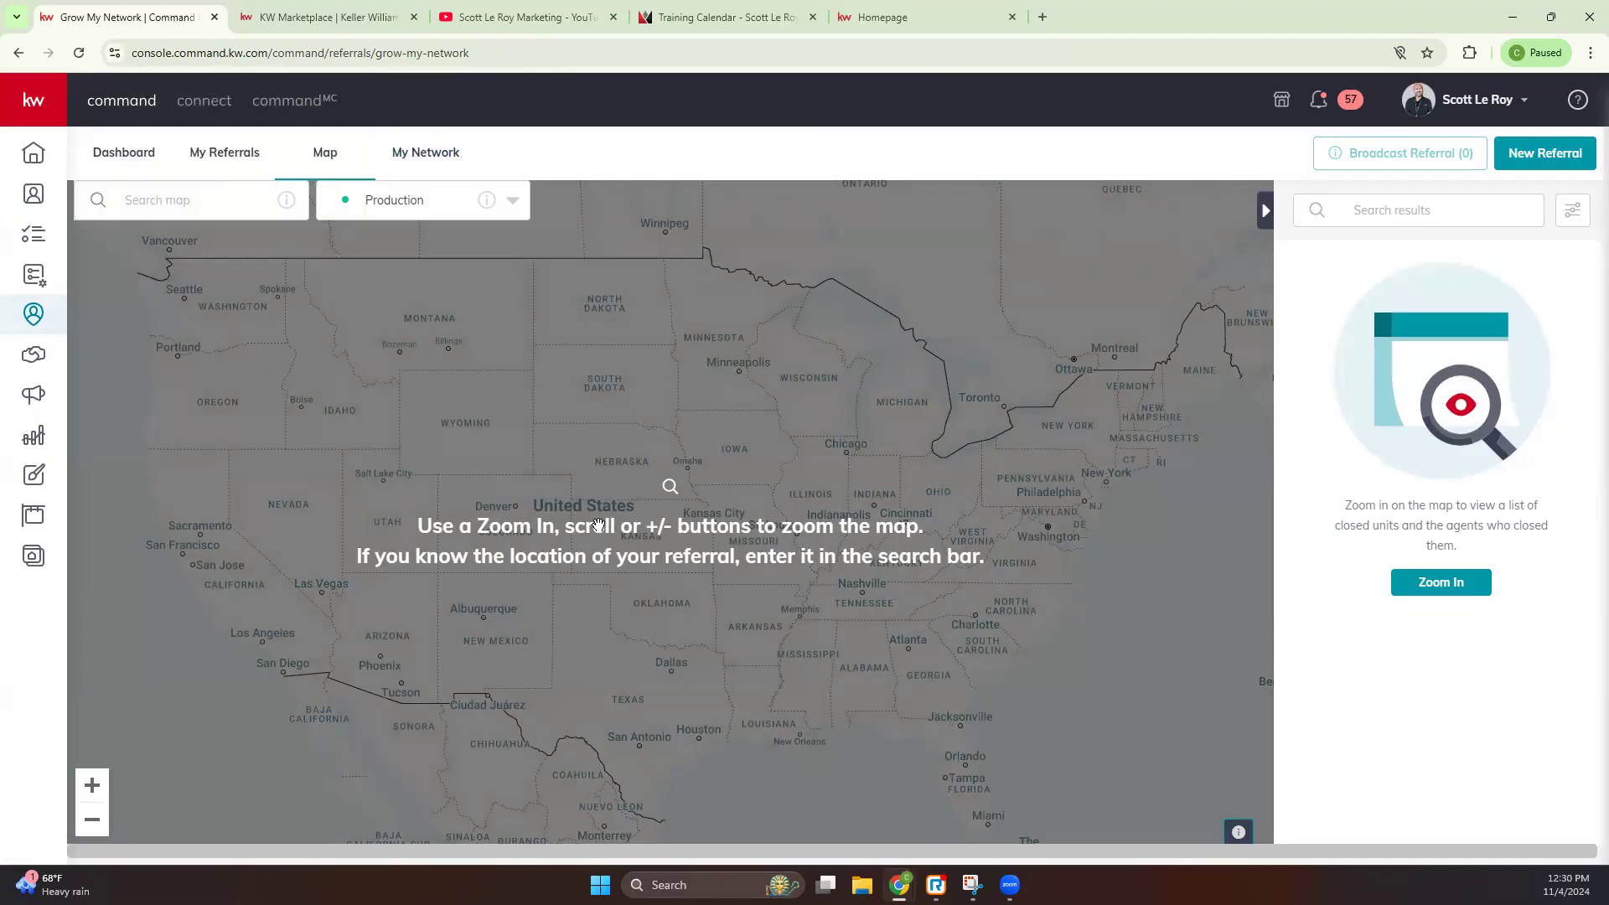
scroll(636, 486, up, 5)
scroll(619, 410, up, 5)
scroll(598, 384, up, 2)
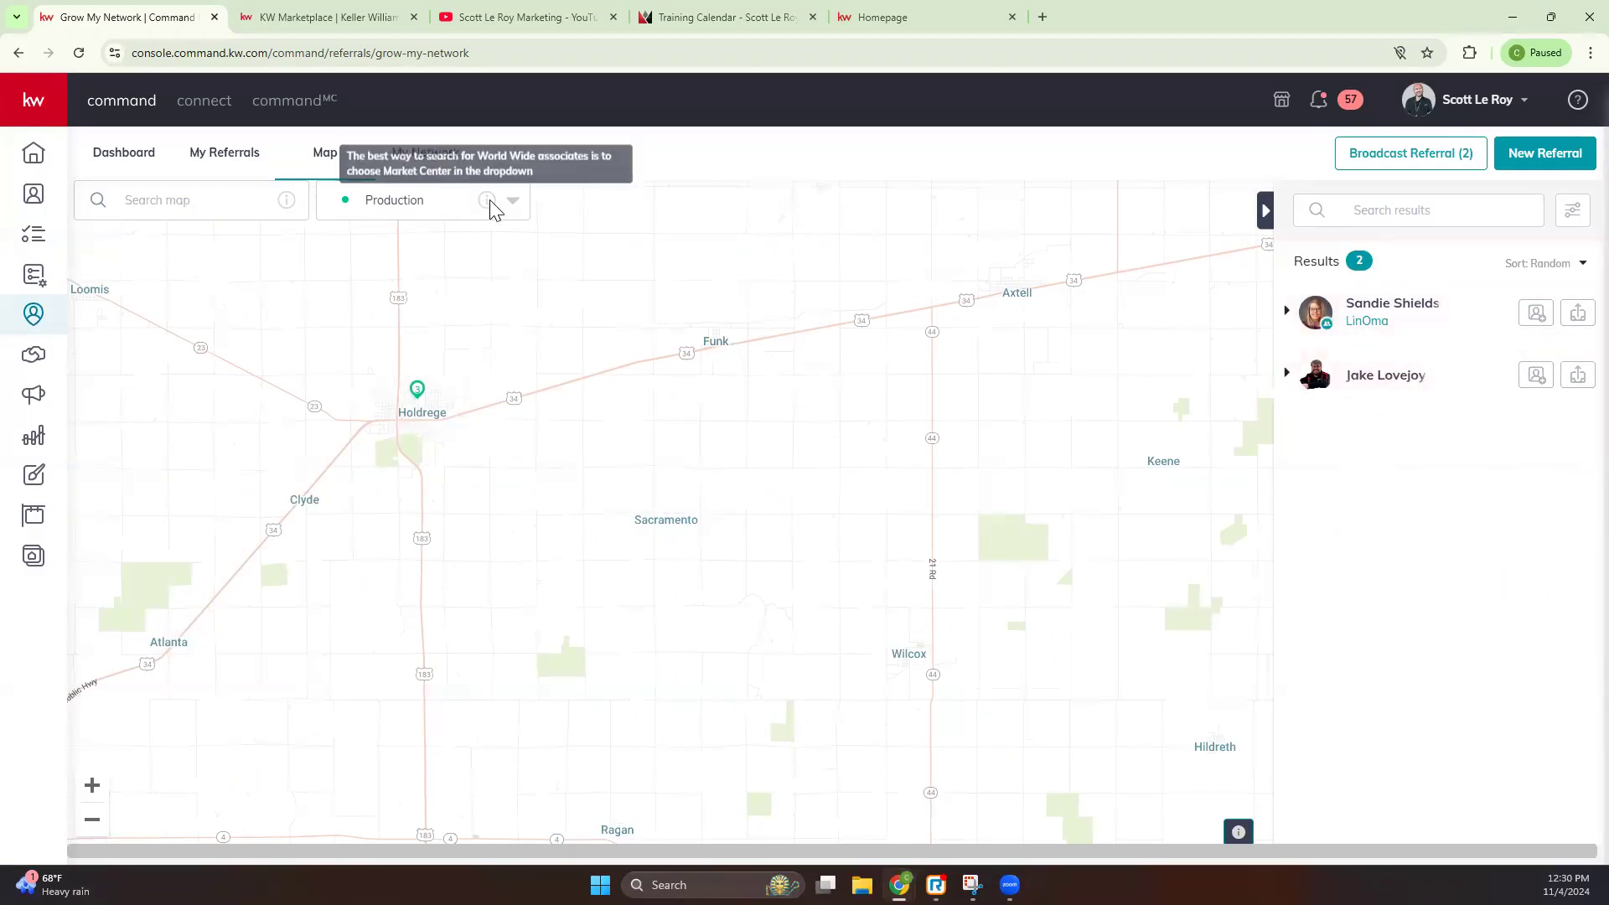
Step: Show Market Centers instead of Production on the referral map and focus on the market center just north of Kansas City
click(512, 201)
click(435, 294)
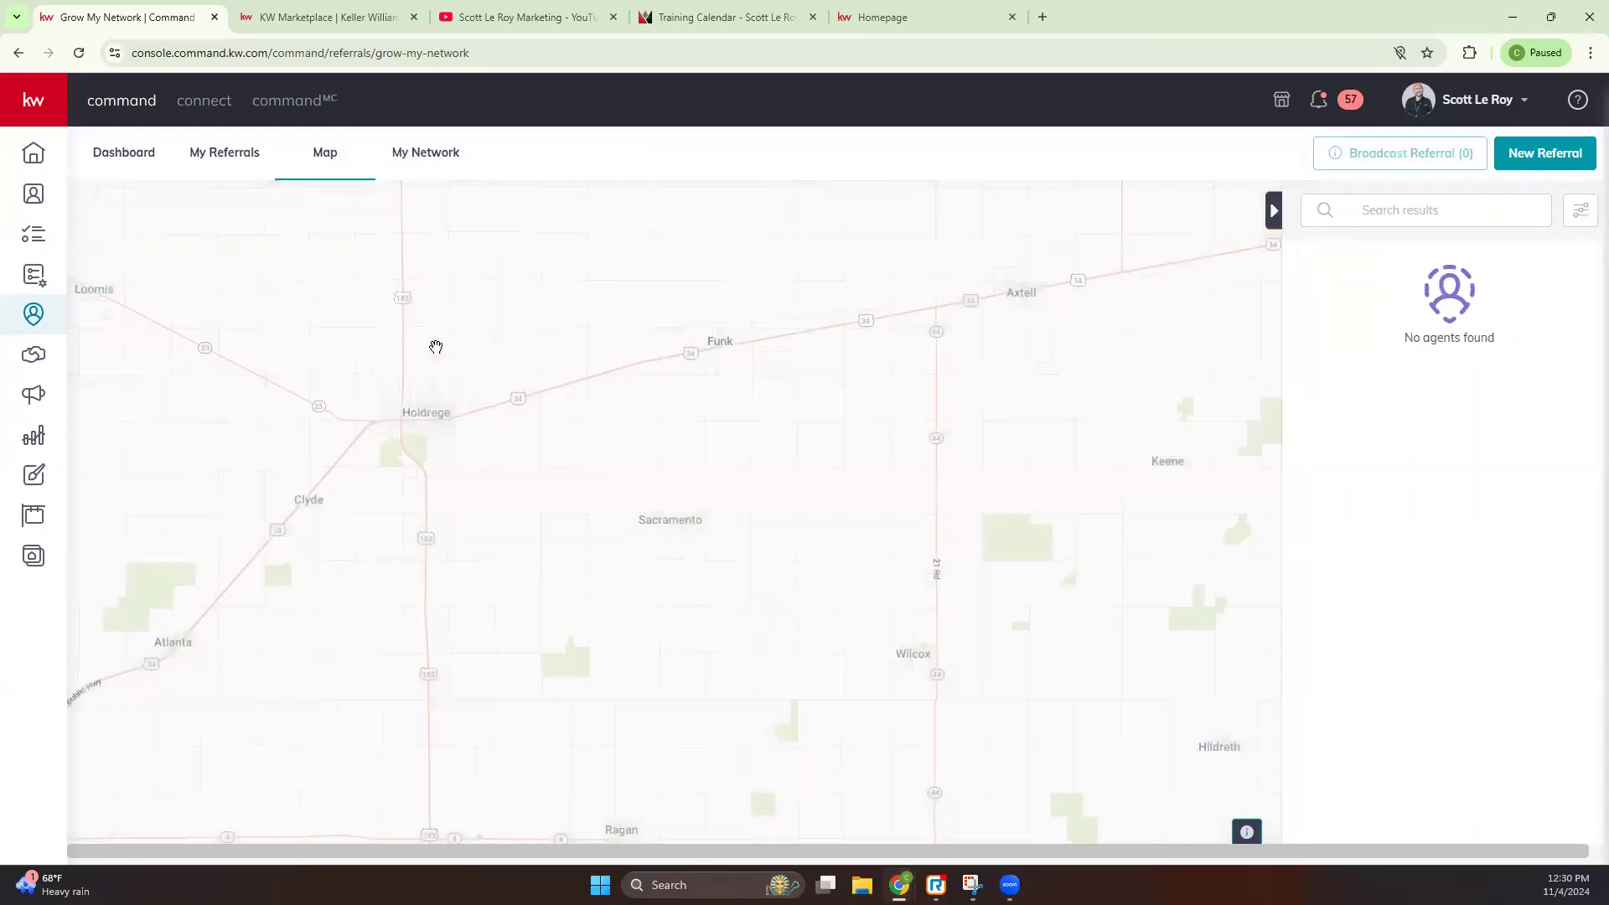
scroll(436, 347, down, 3)
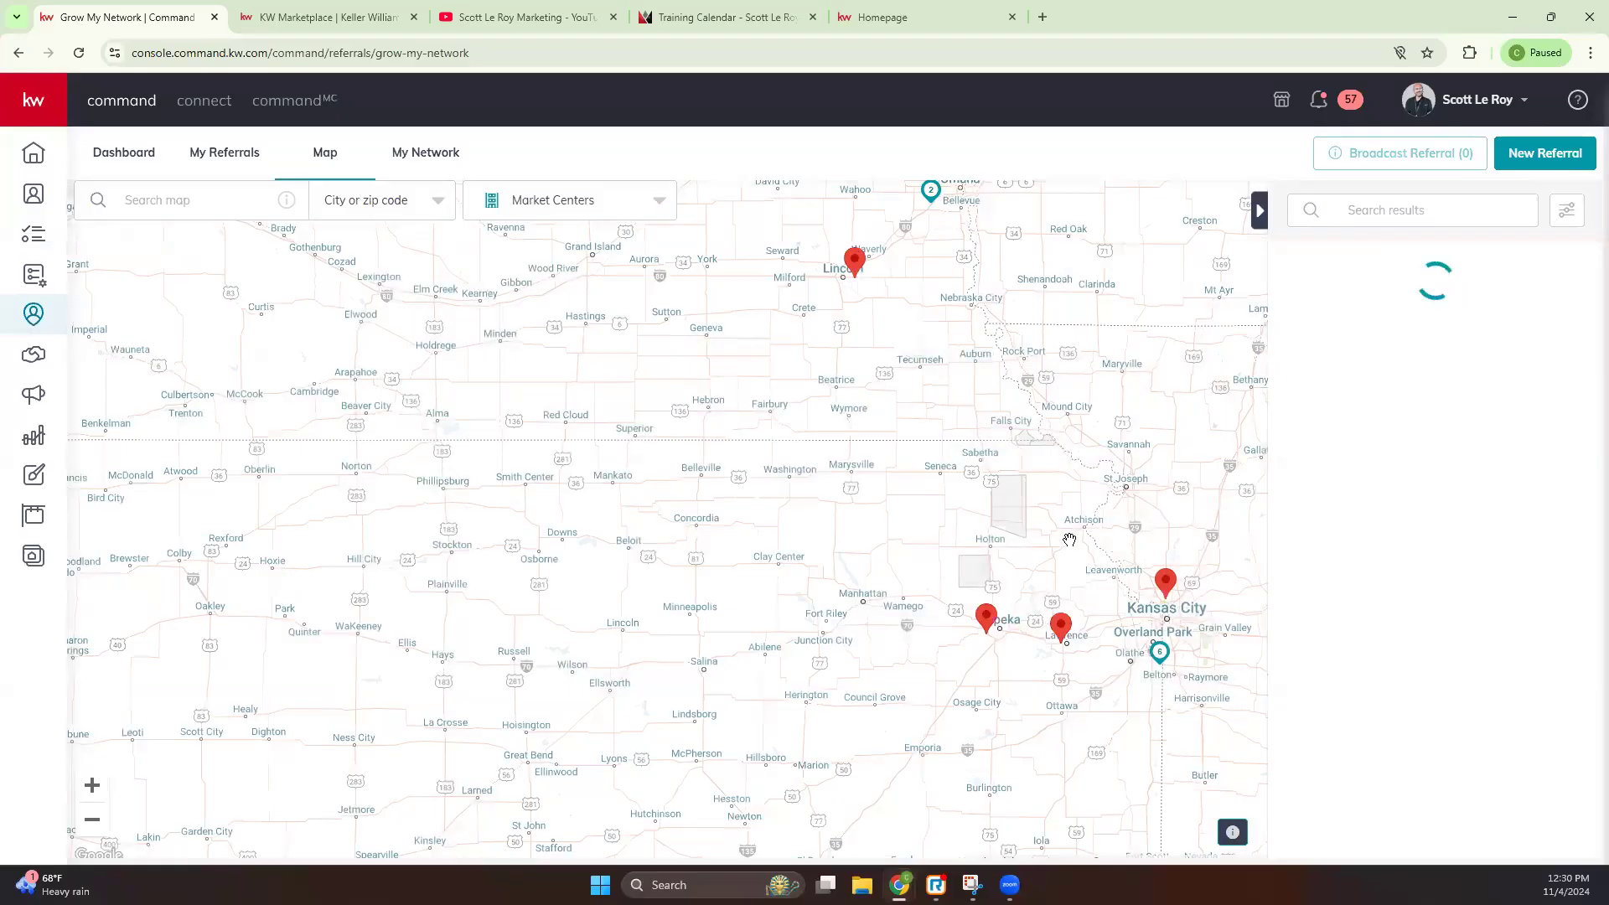
scroll(1171, 604, up, 1)
scroll(1171, 605, up, 3)
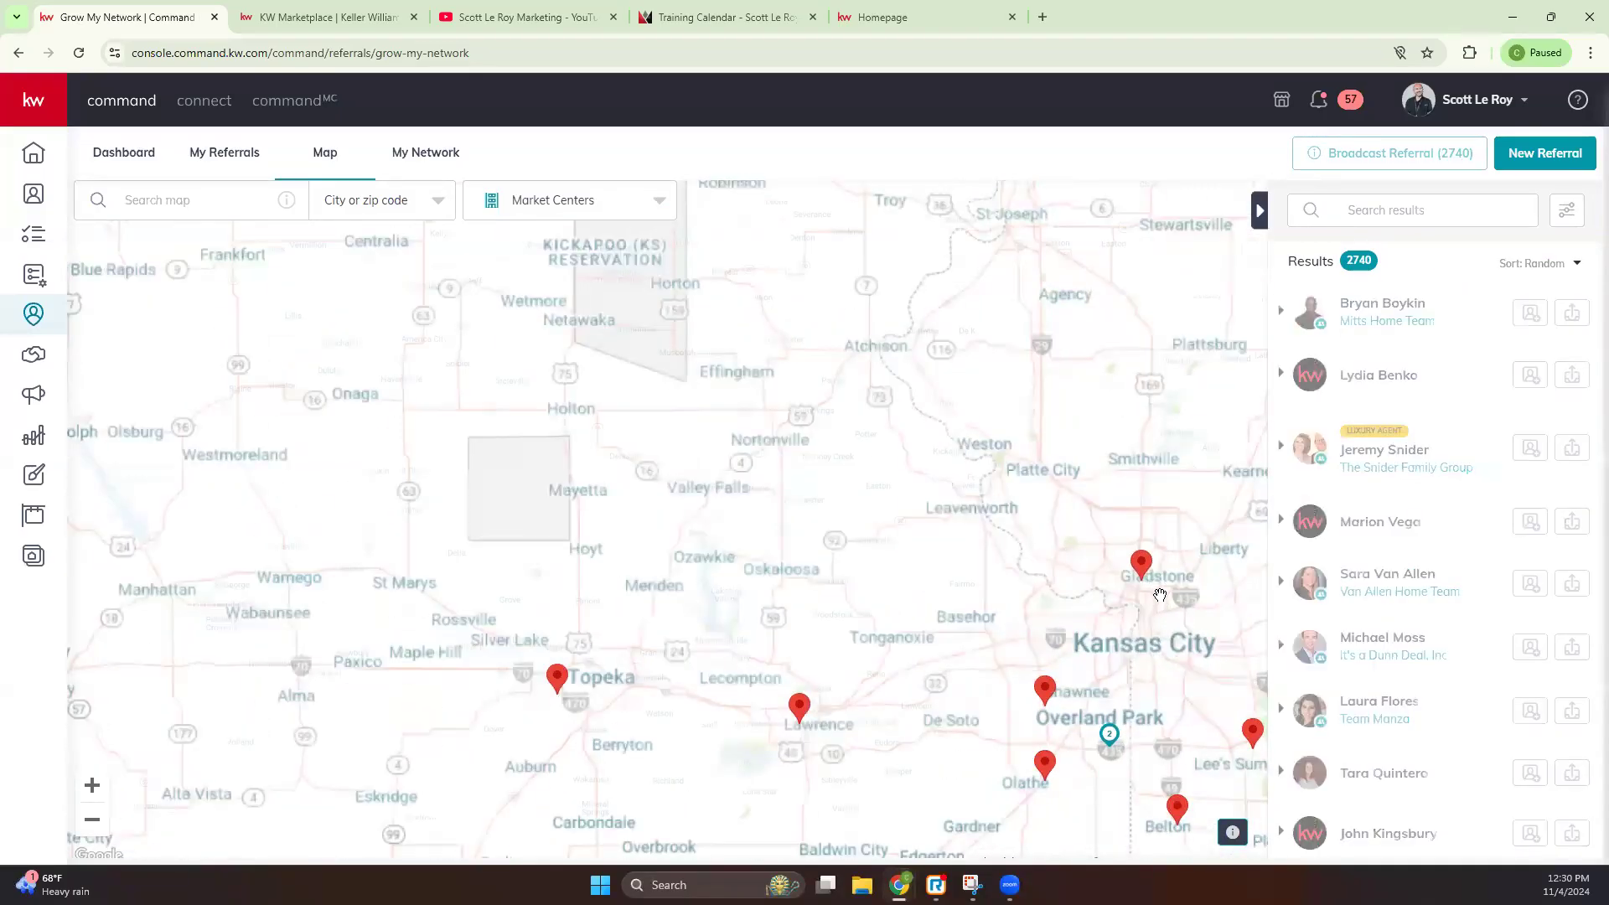
scroll(1135, 562, up, 1)
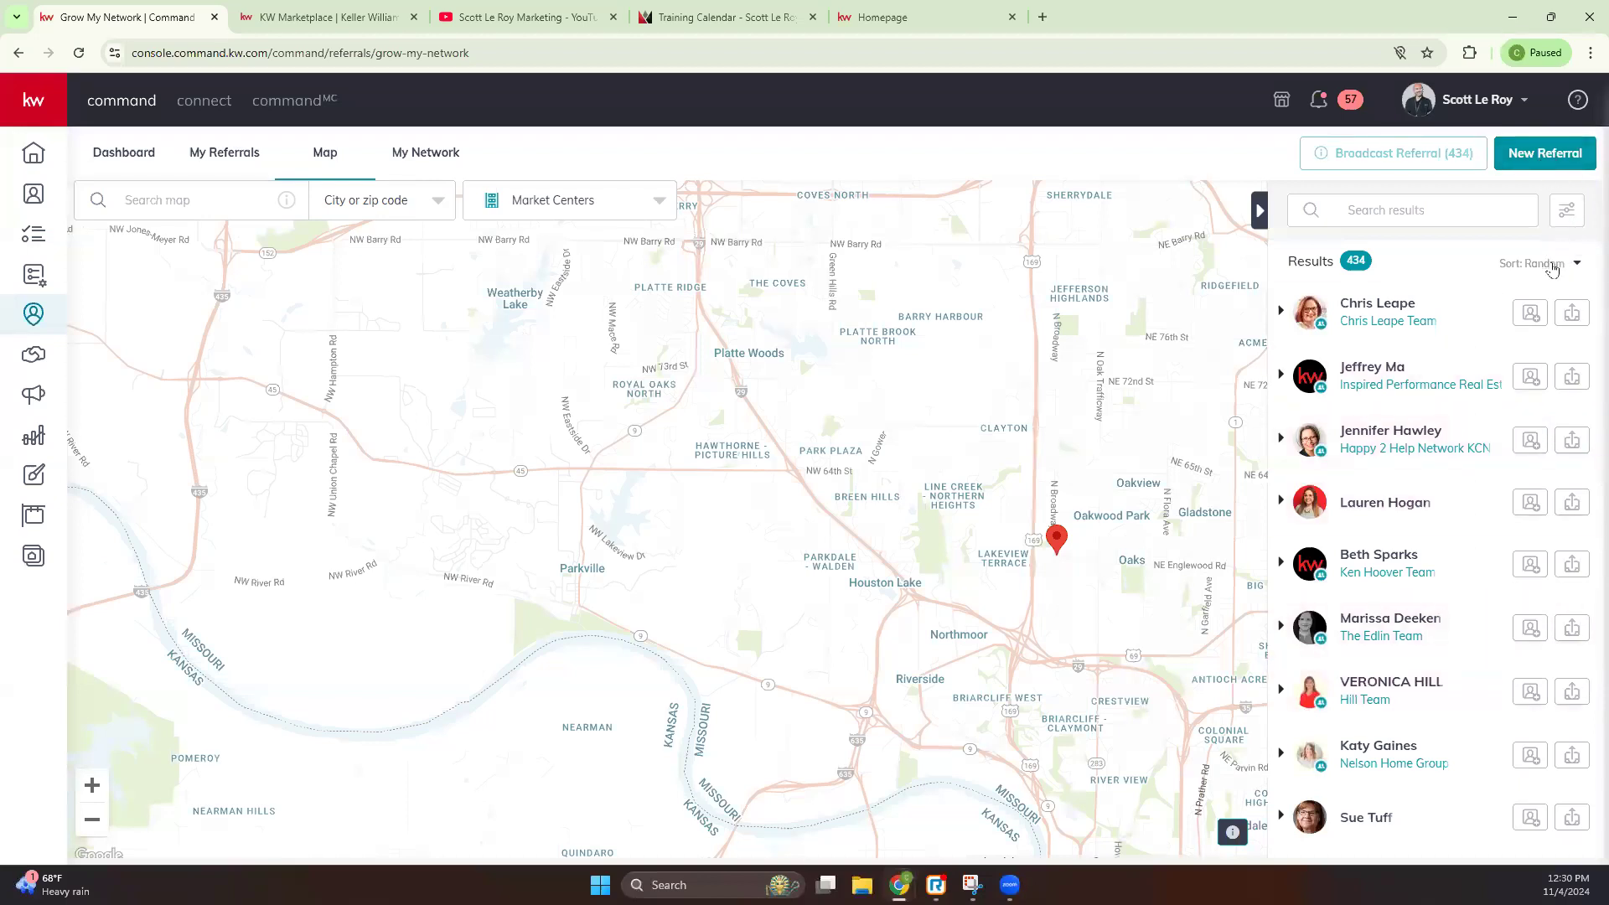
Step: Review the sort options for the agent results and view the first agent's contact details and stats
click(1553, 266)
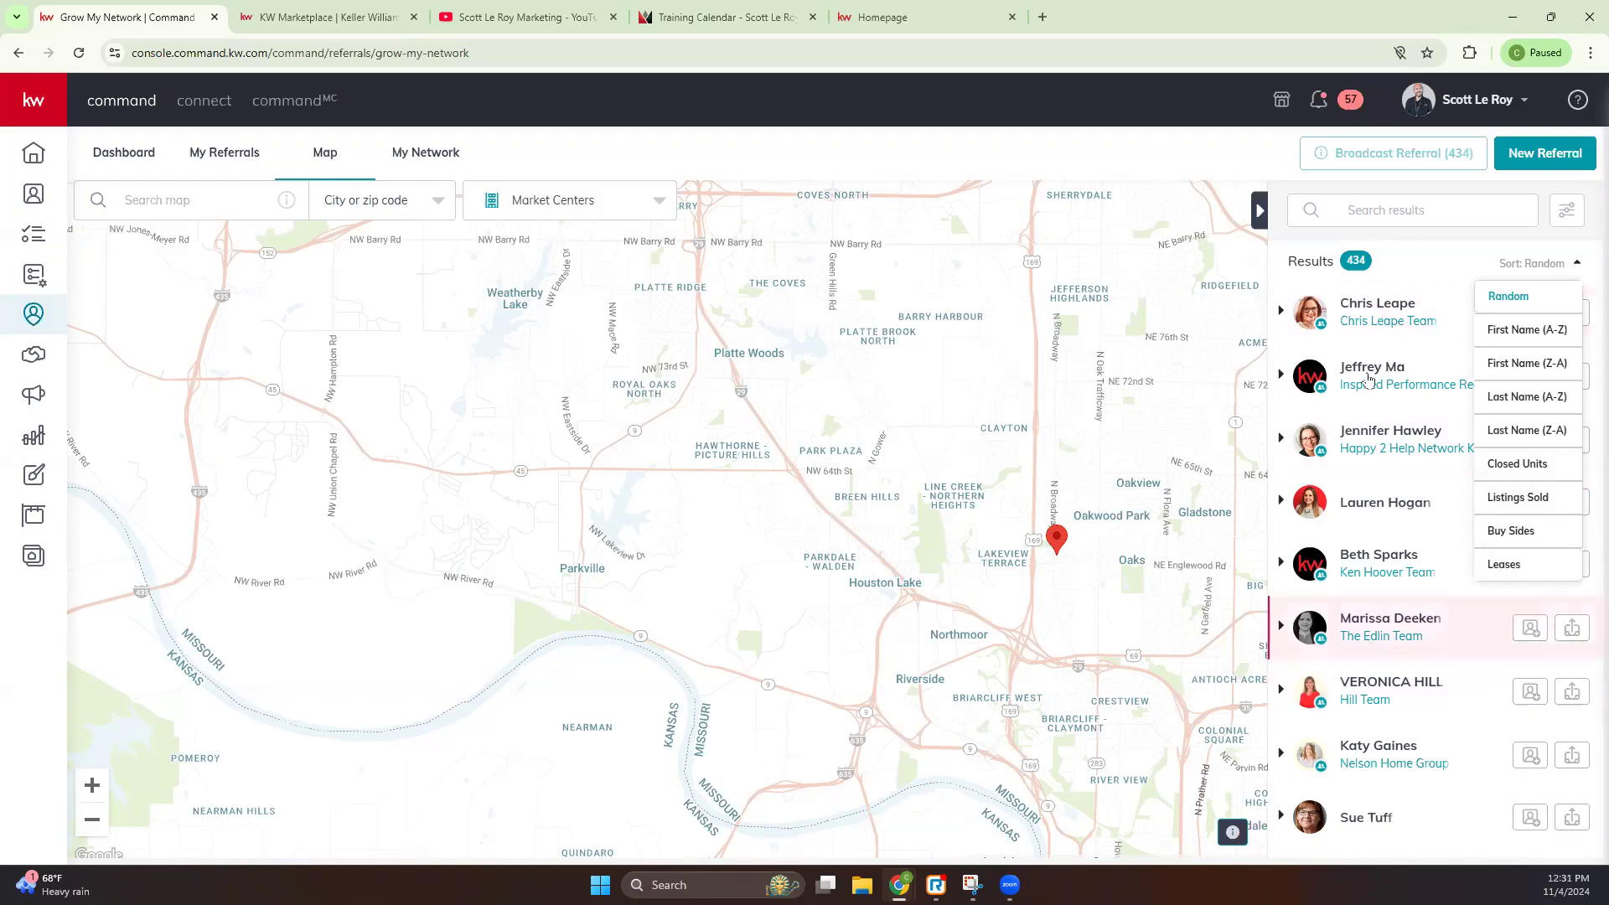
click(1449, 241)
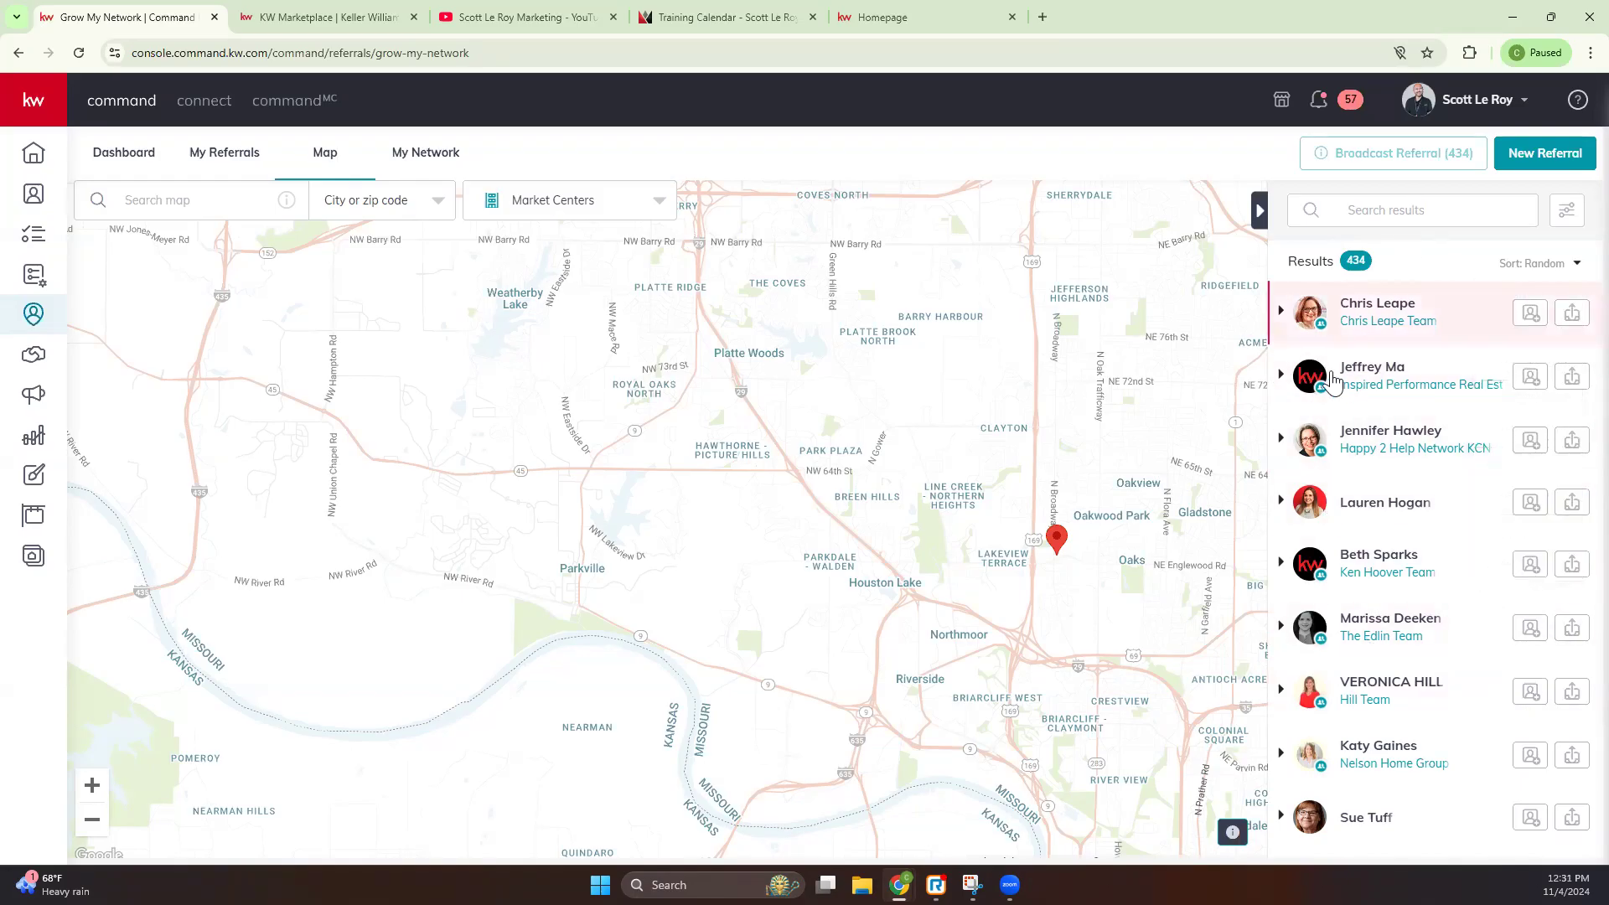
click(1283, 312)
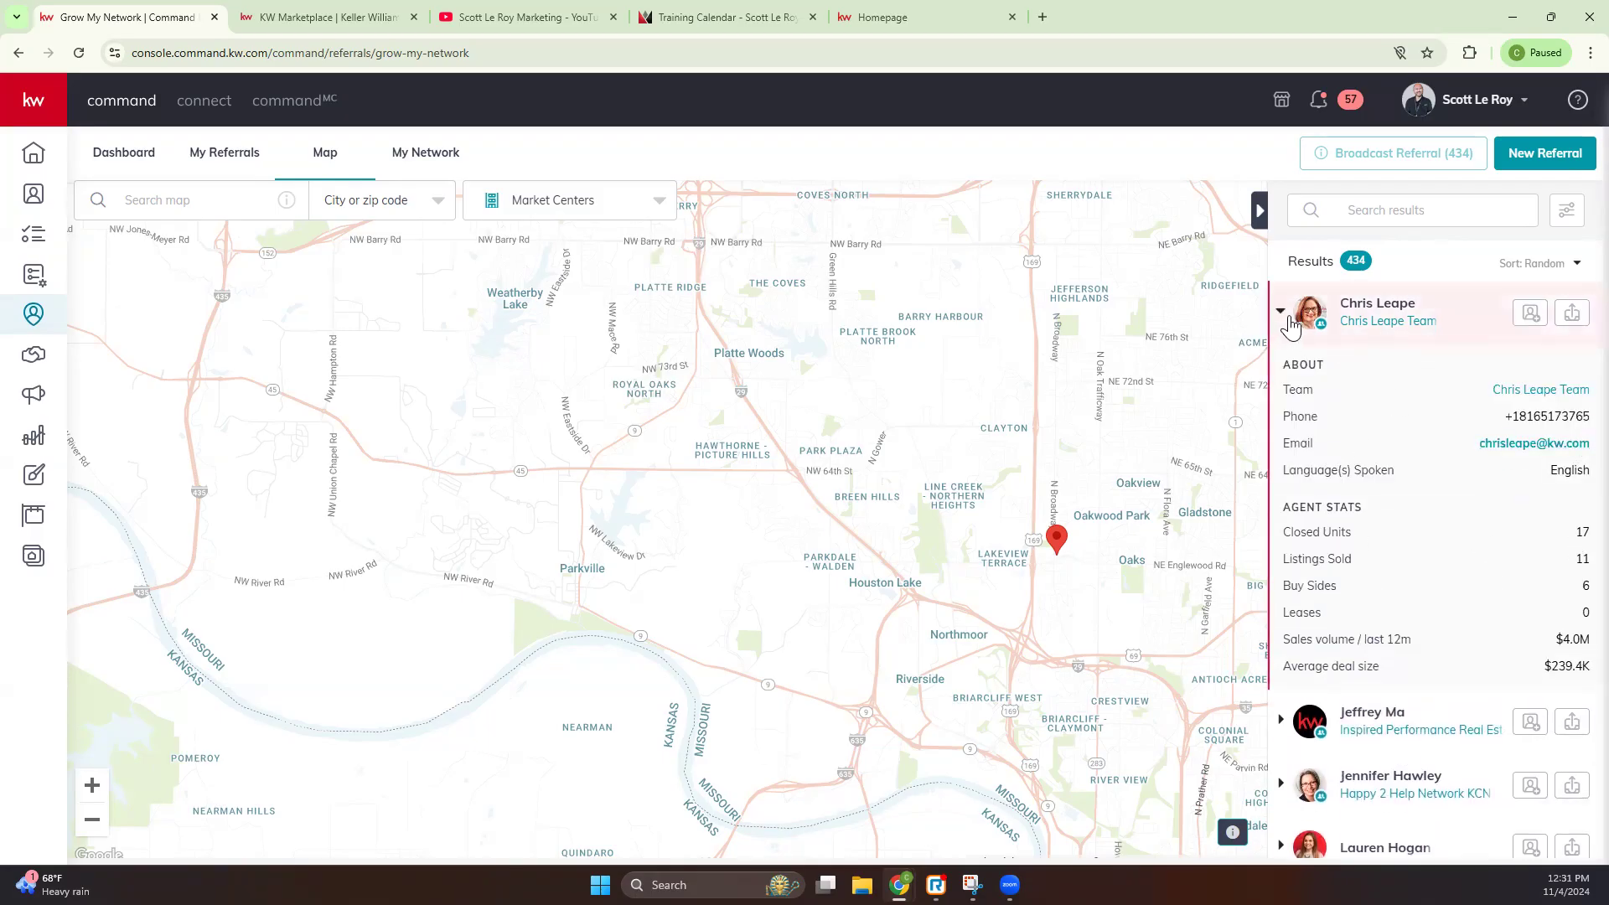
click(1451, 320)
click(1532, 321)
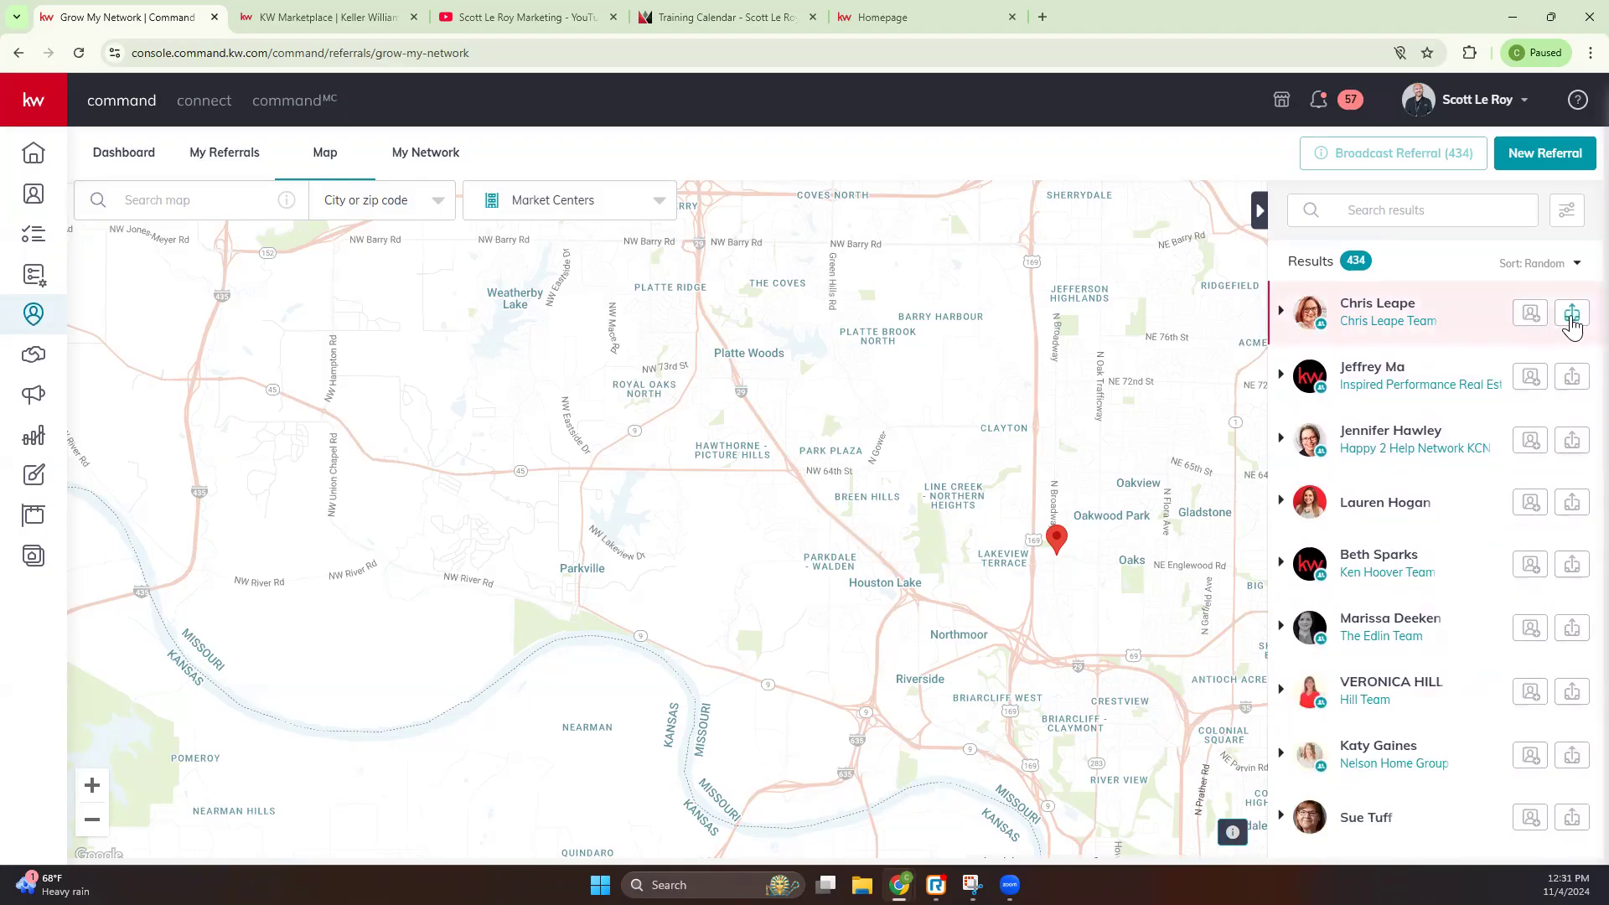
Step: Look over the Referral Request form for the first agent, close it, and check the map's search type options
click(1572, 315)
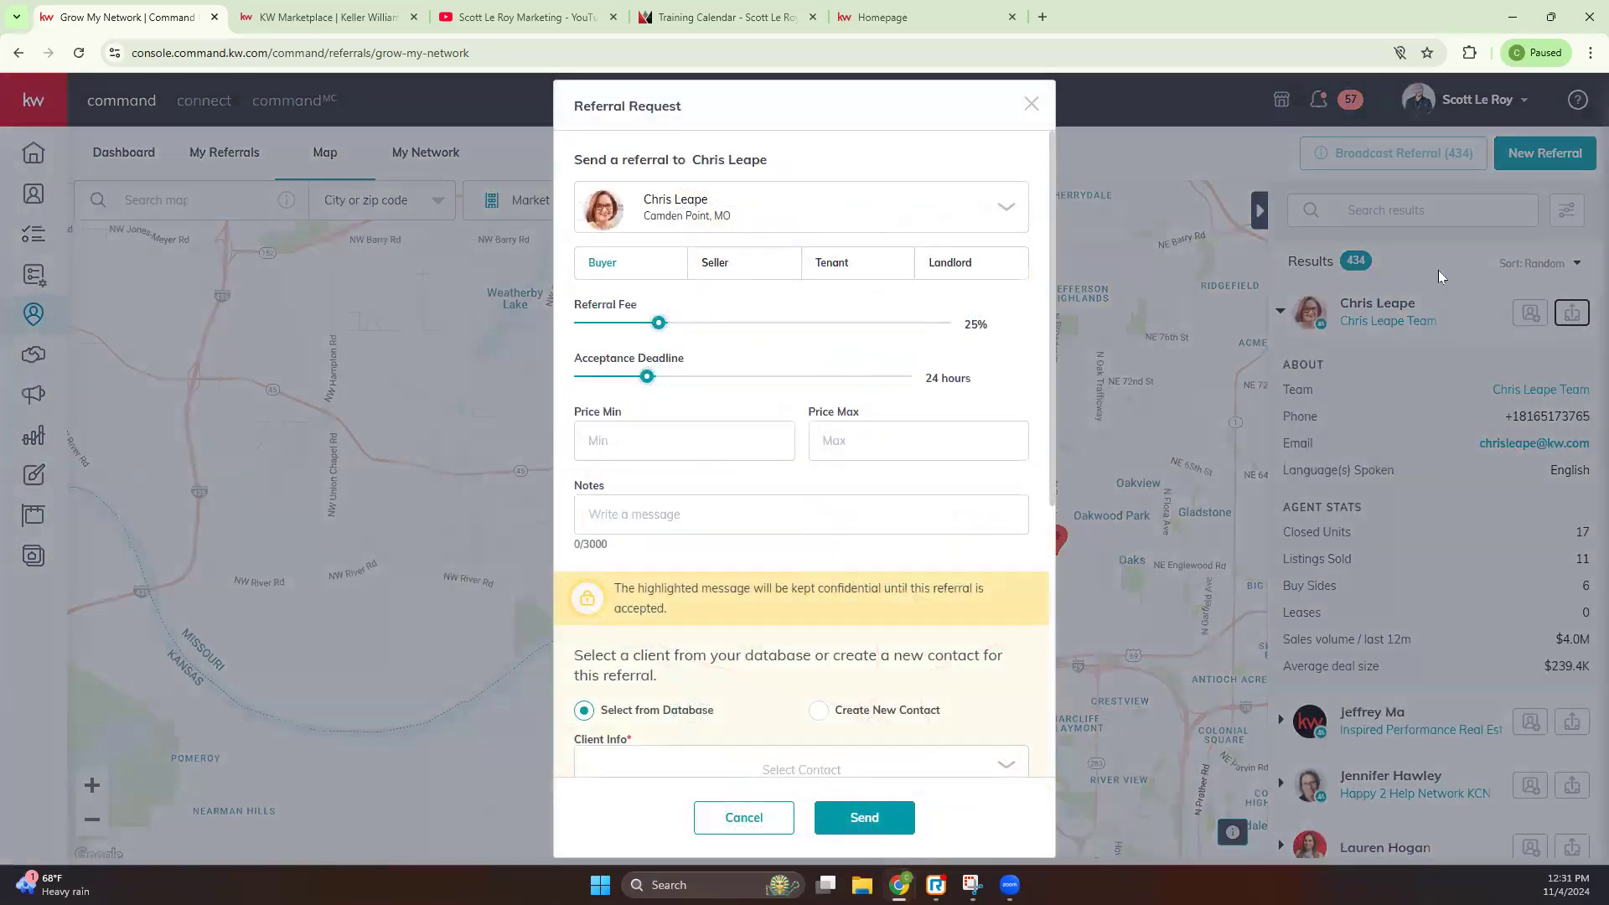
click(1030, 104)
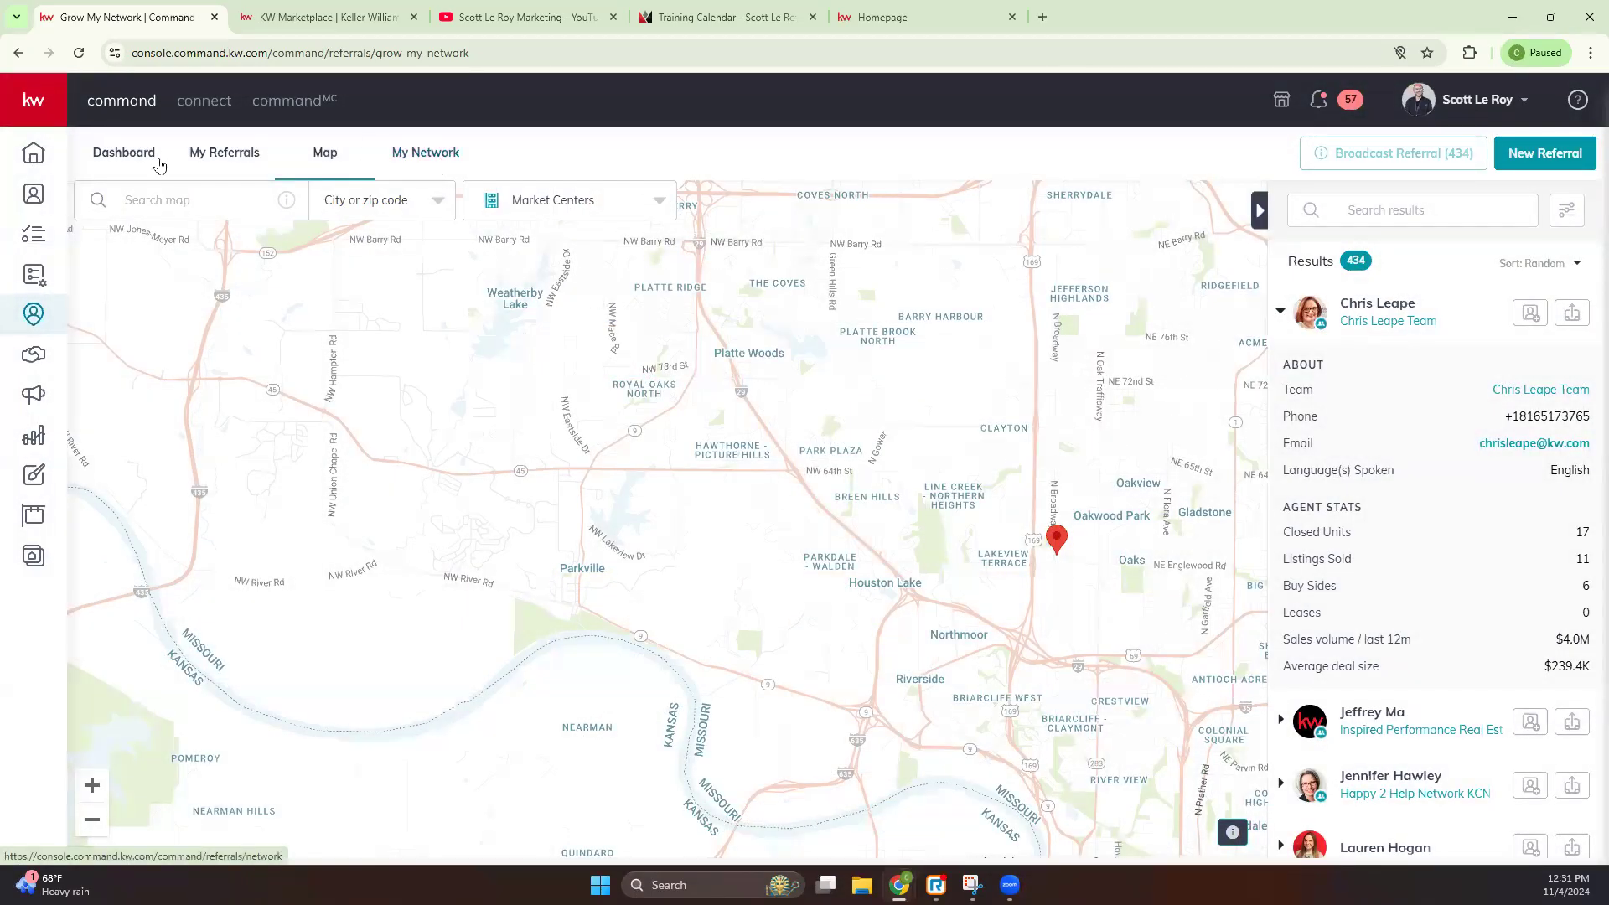
click(158, 198)
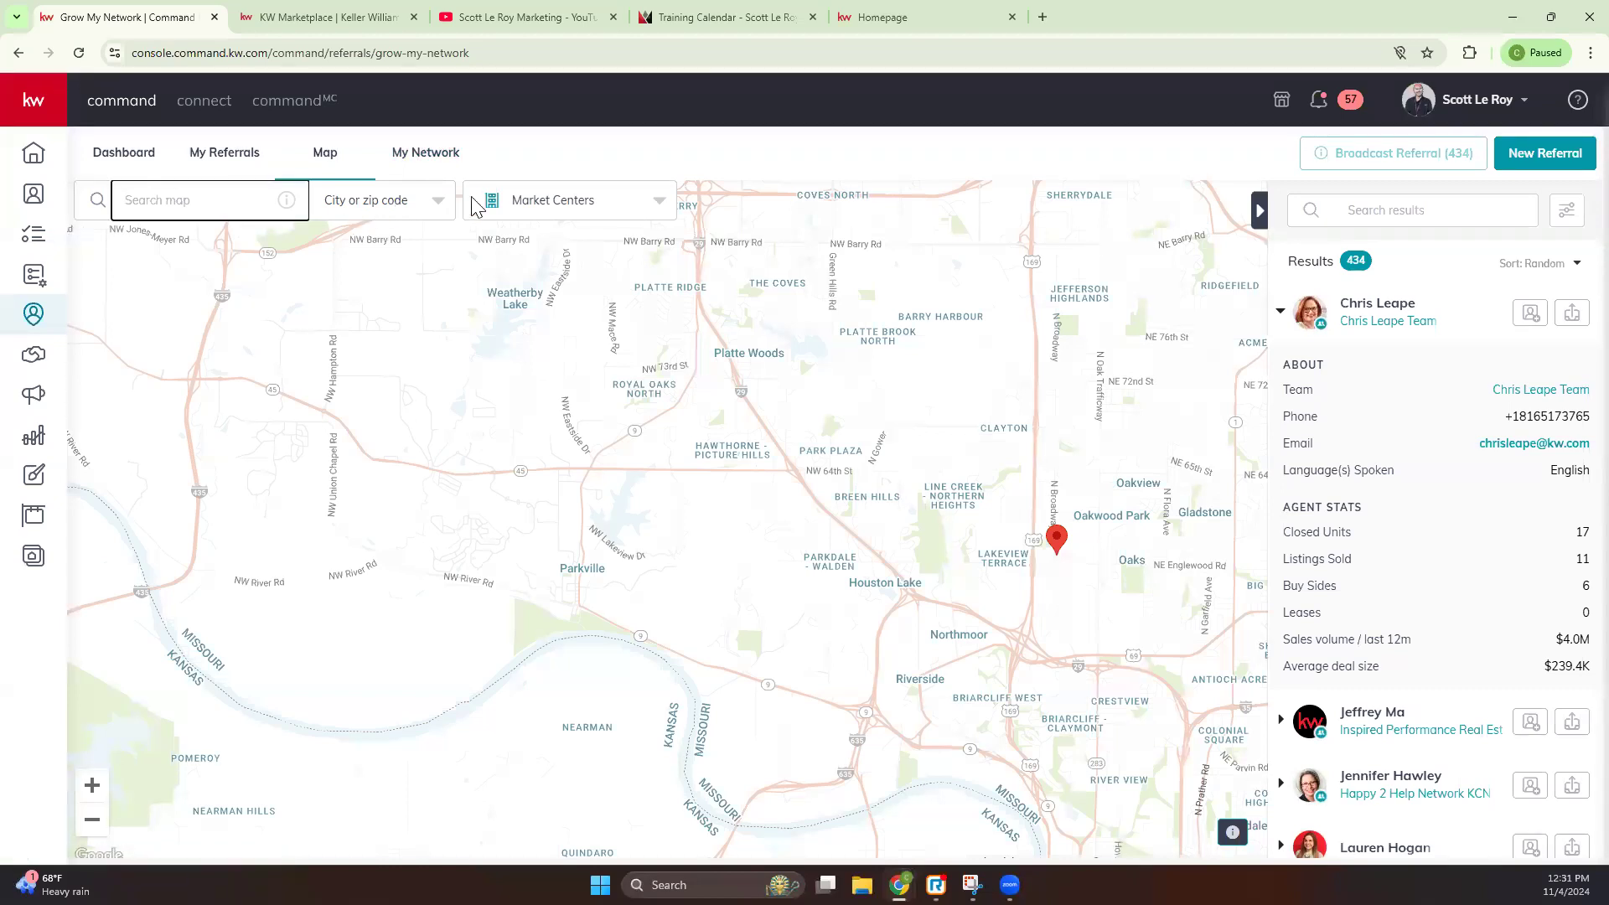
click(437, 203)
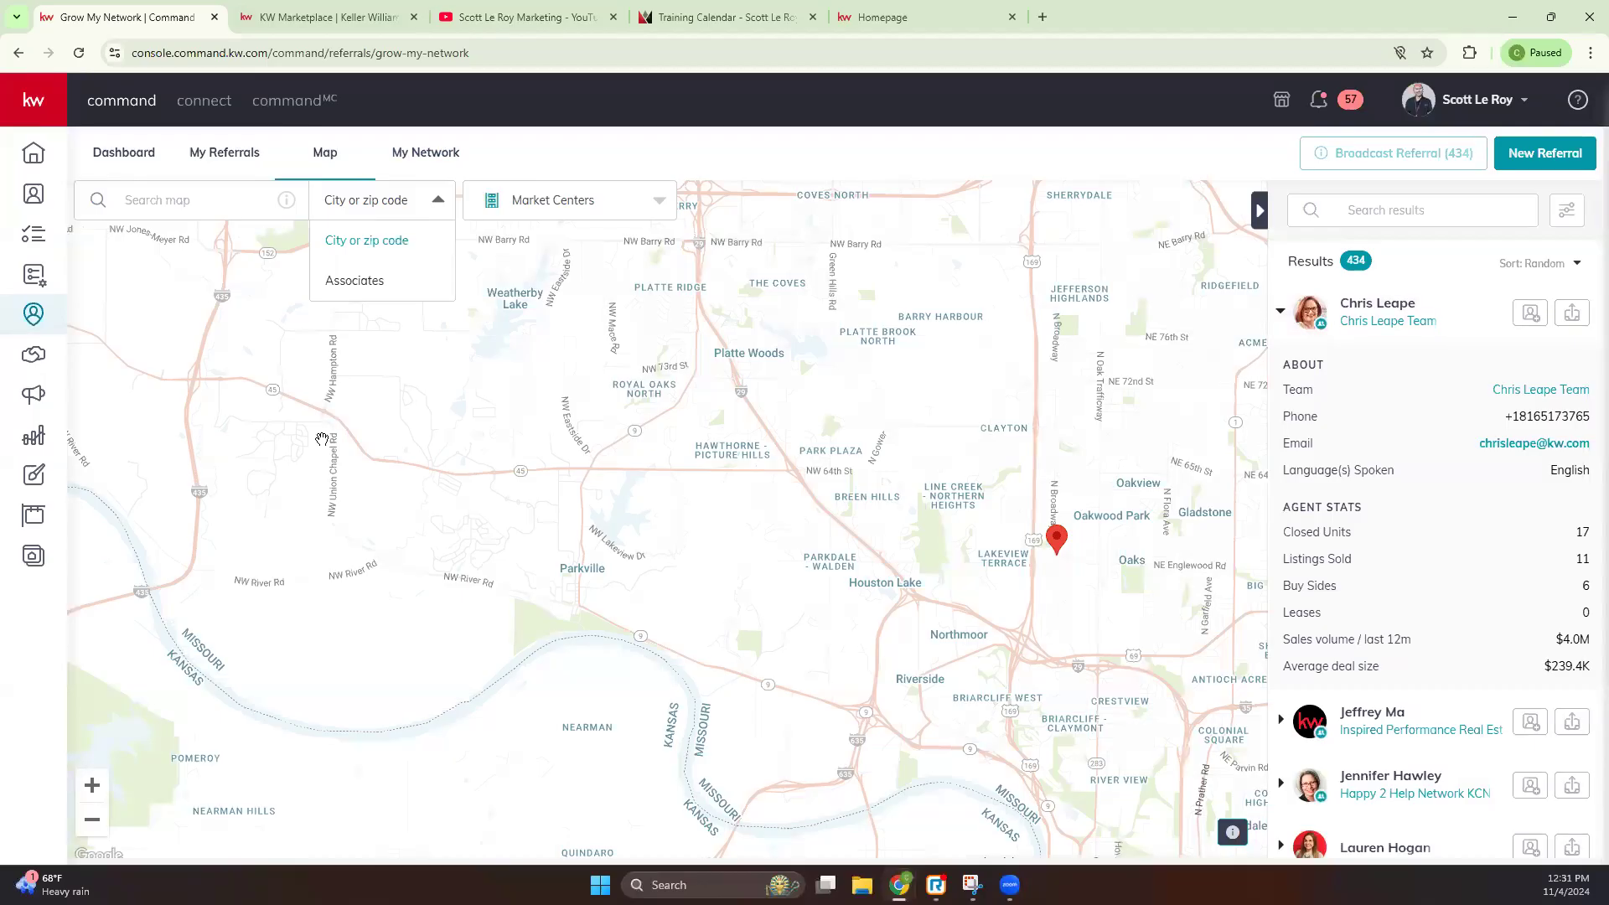
Step: View My Network and look through the blank new Referral Request form without sending it
click(429, 152)
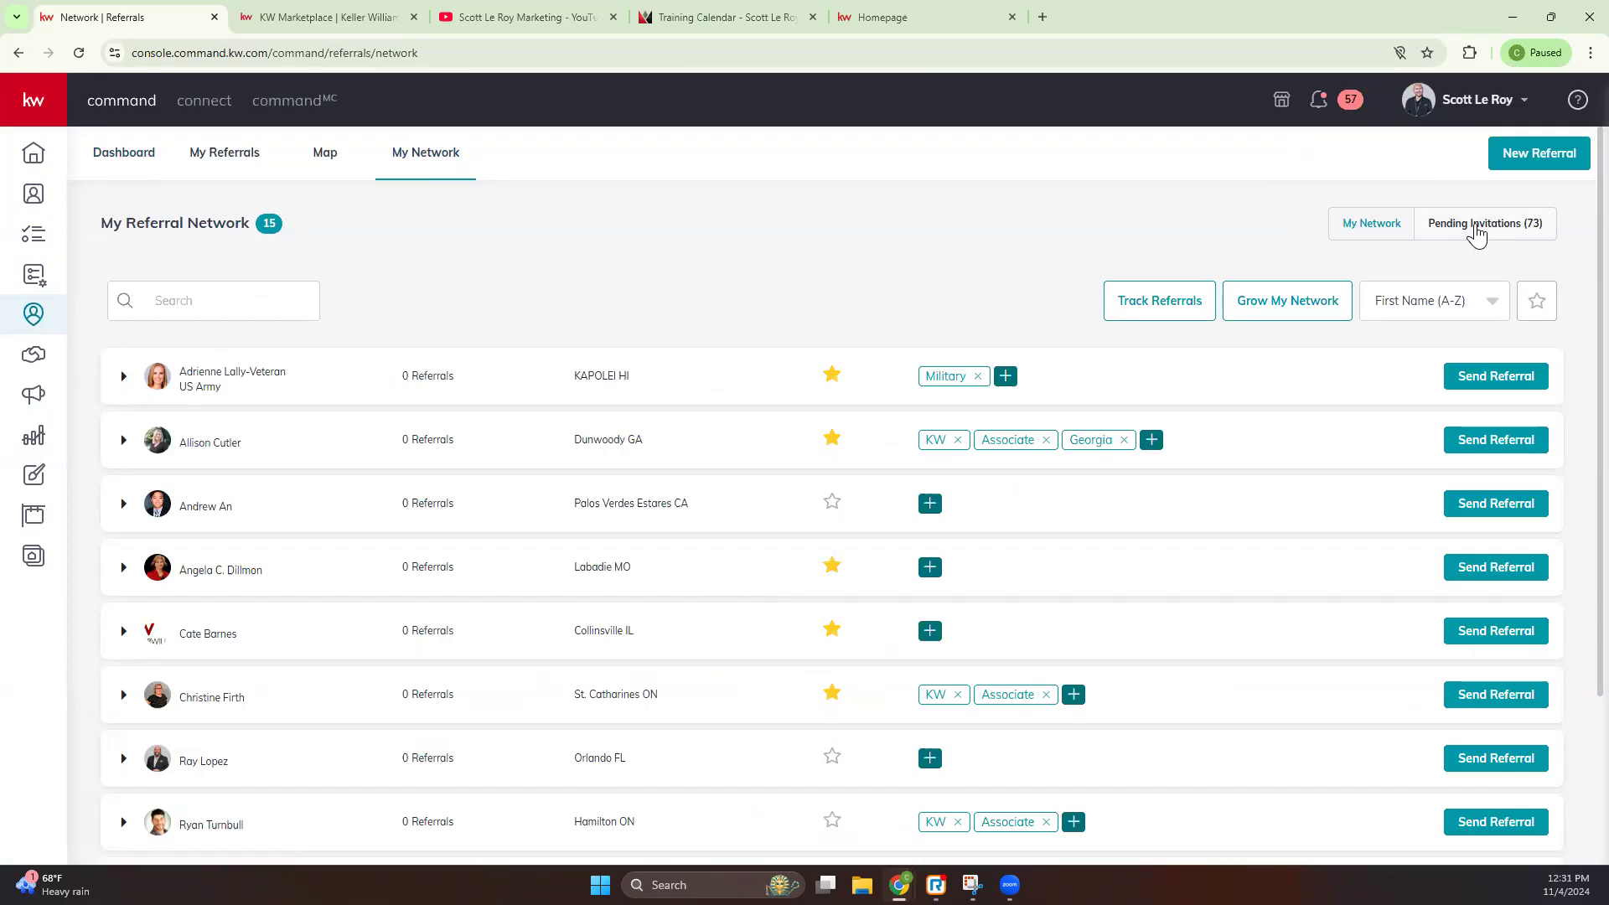
click(1530, 157)
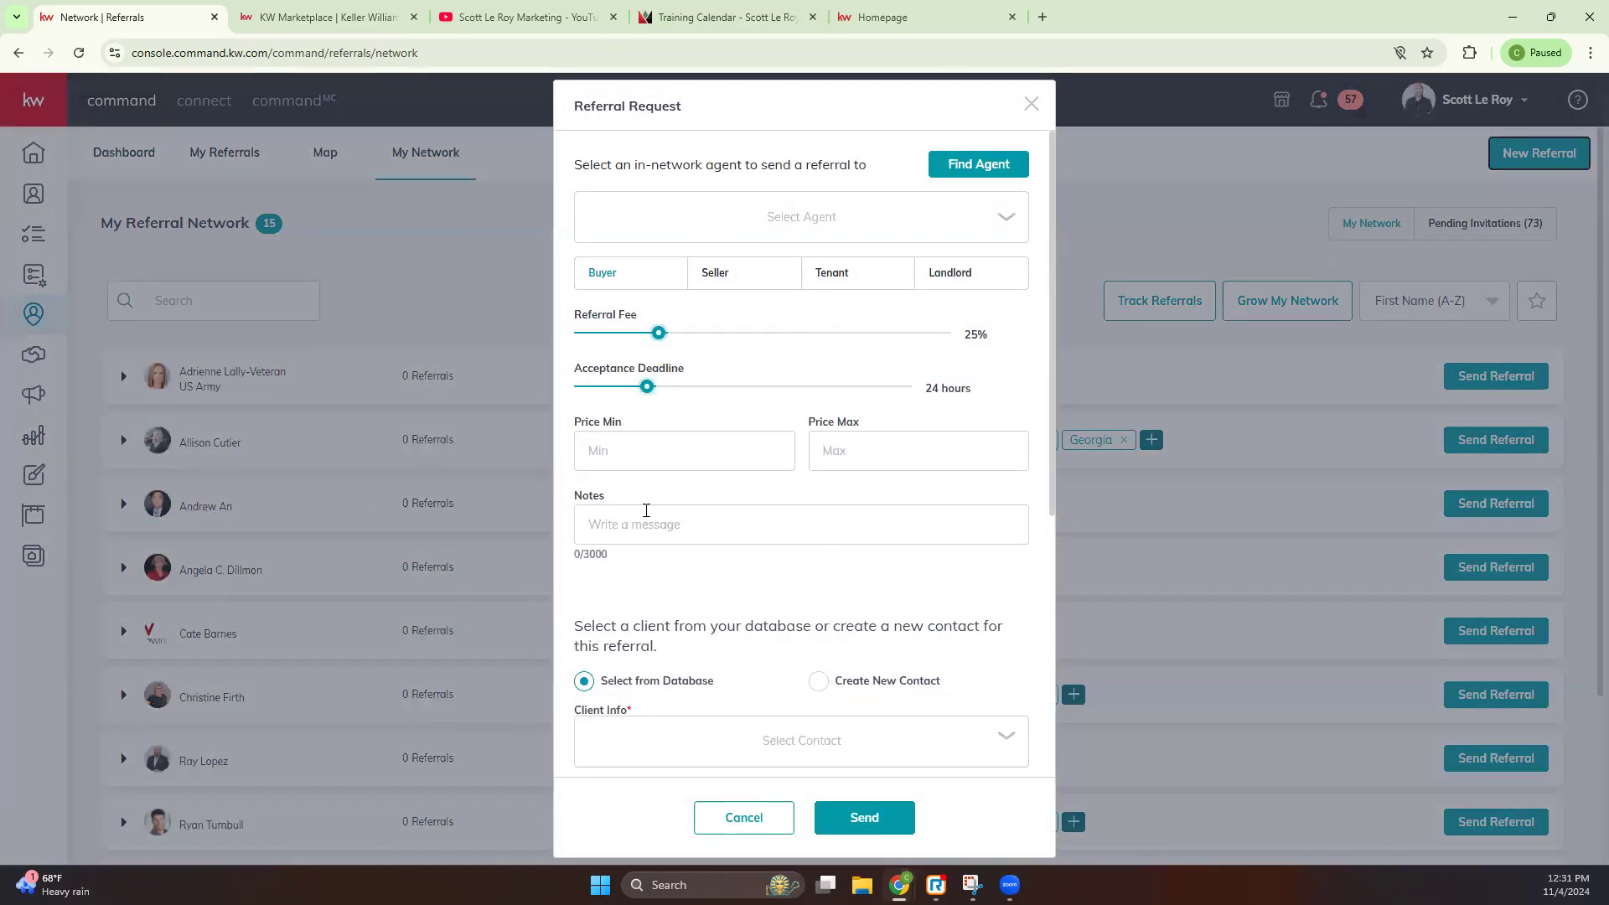
scroll(646, 510, down, 5)
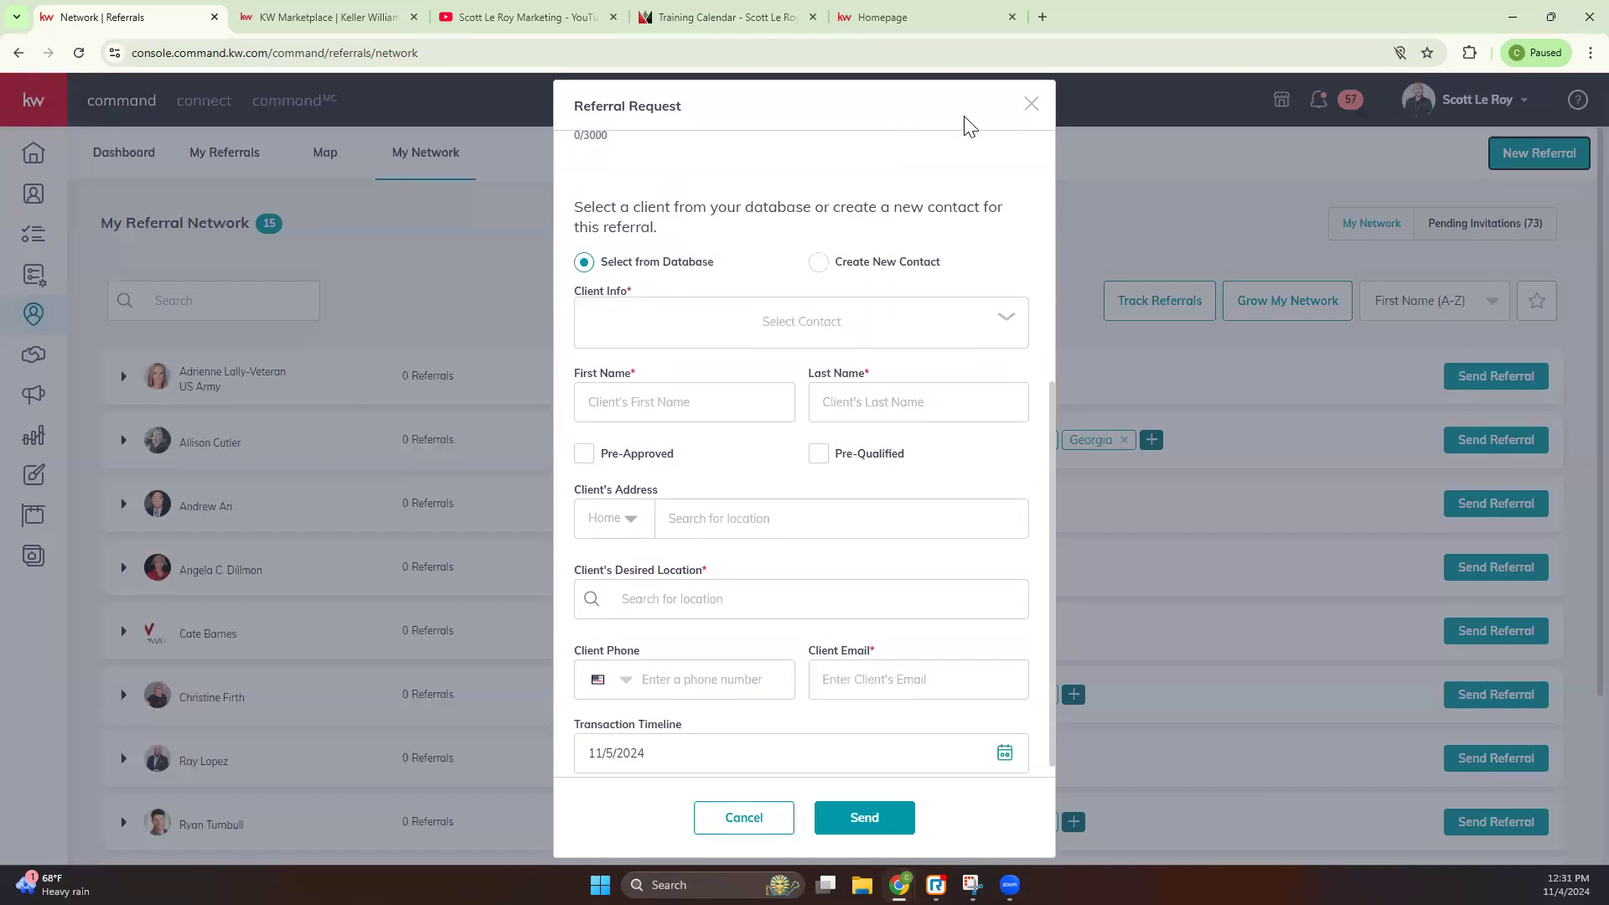
click(1030, 104)
Step: Open Opportunities and review the personal Listings, Buyers and Leases pipelines down to Ratio, Activity and Closing This Month
click(35, 357)
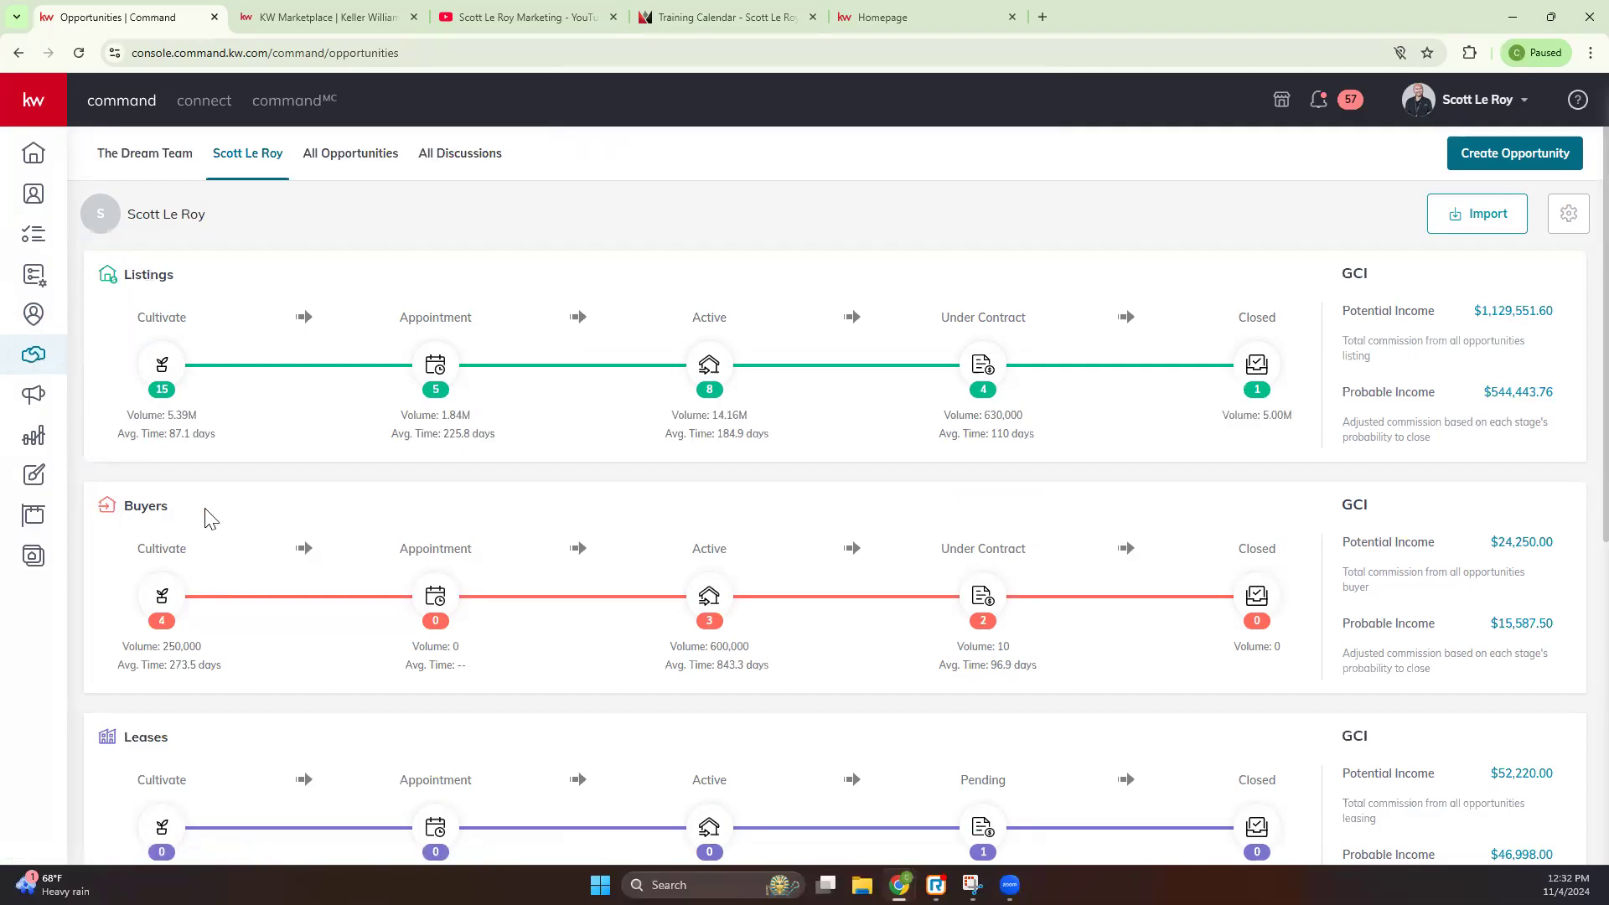
scroll(331, 734, down, 4)
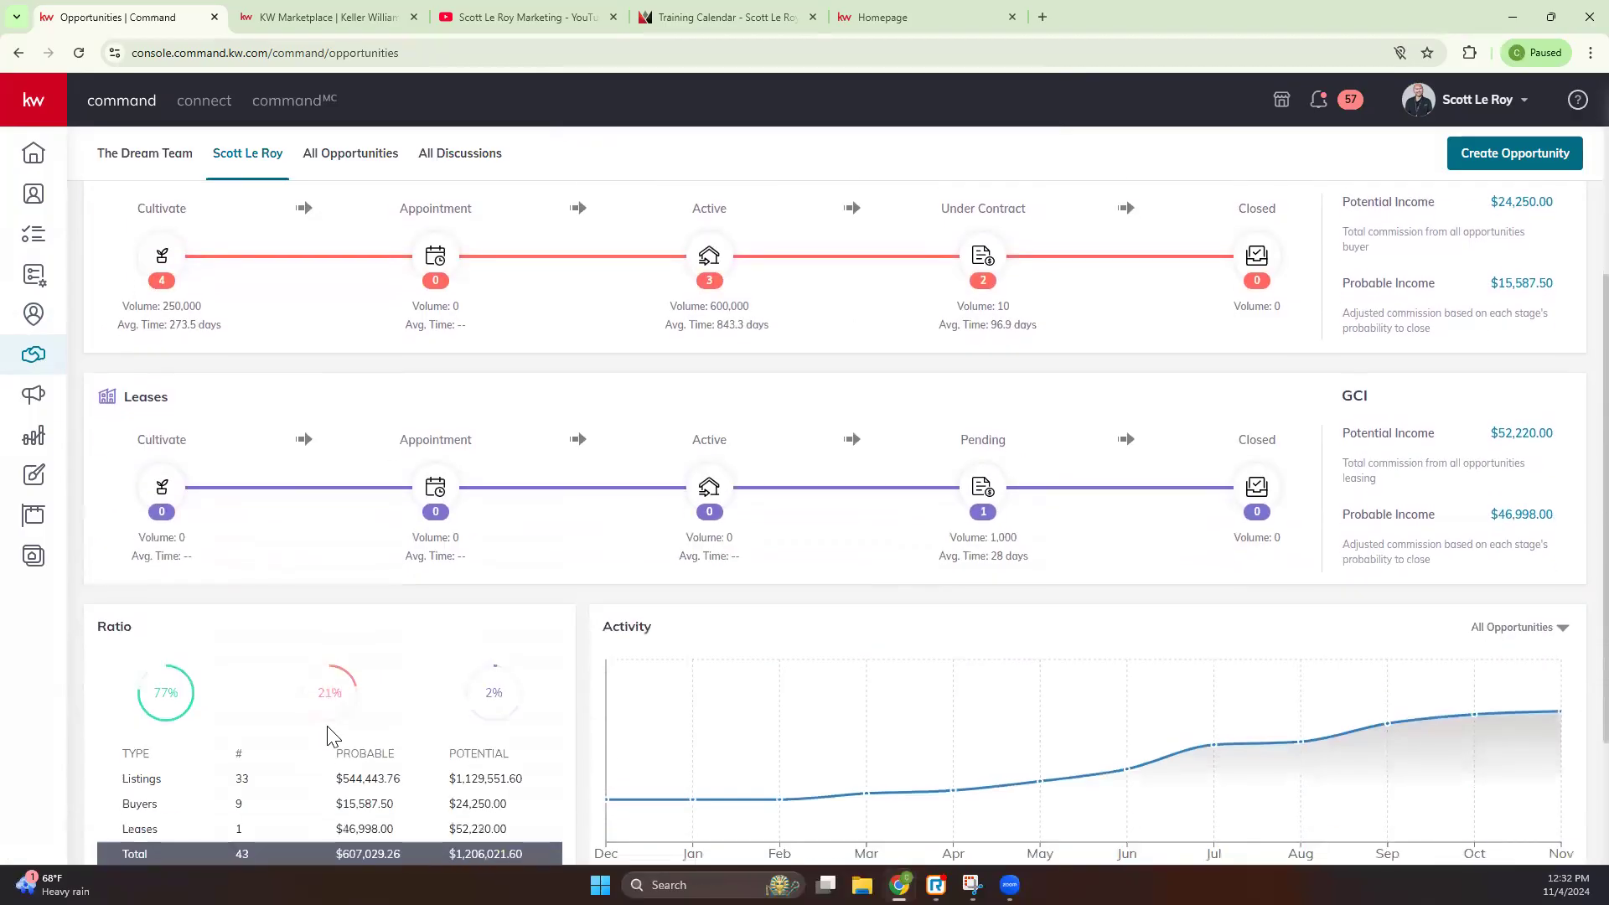
scroll(330, 733, down, 3)
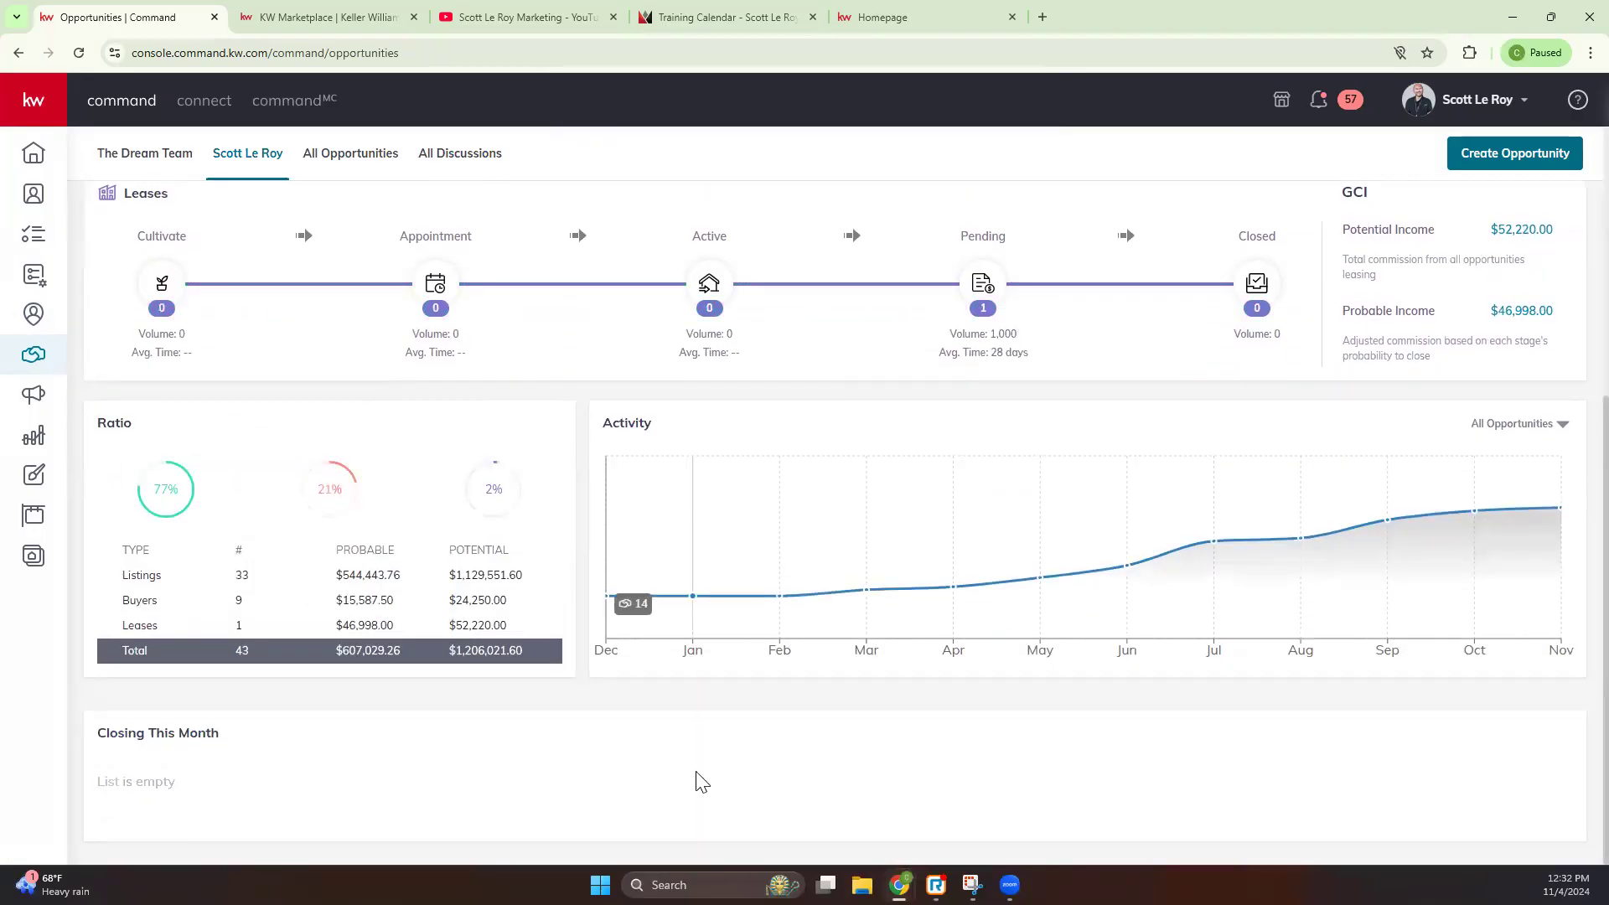
scroll(393, 625, up, 1)
scroll(393, 624, up, 5)
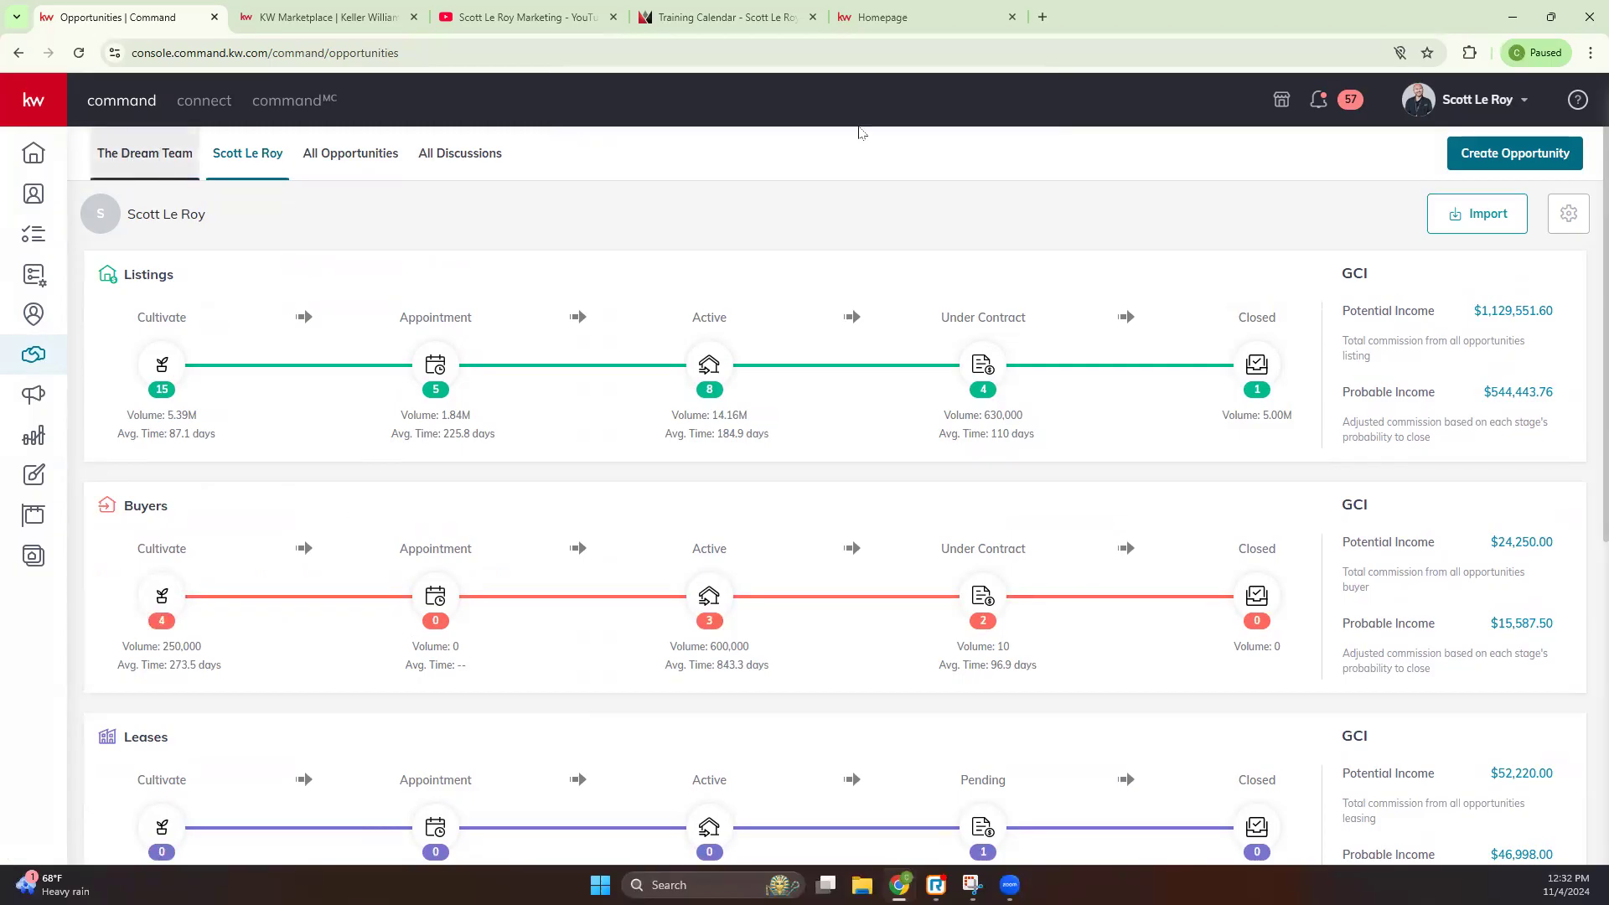
Step: Check the other accounts on the profile, view The Dream Team's opportunity pipelines and return to the personal ones
click(1466, 99)
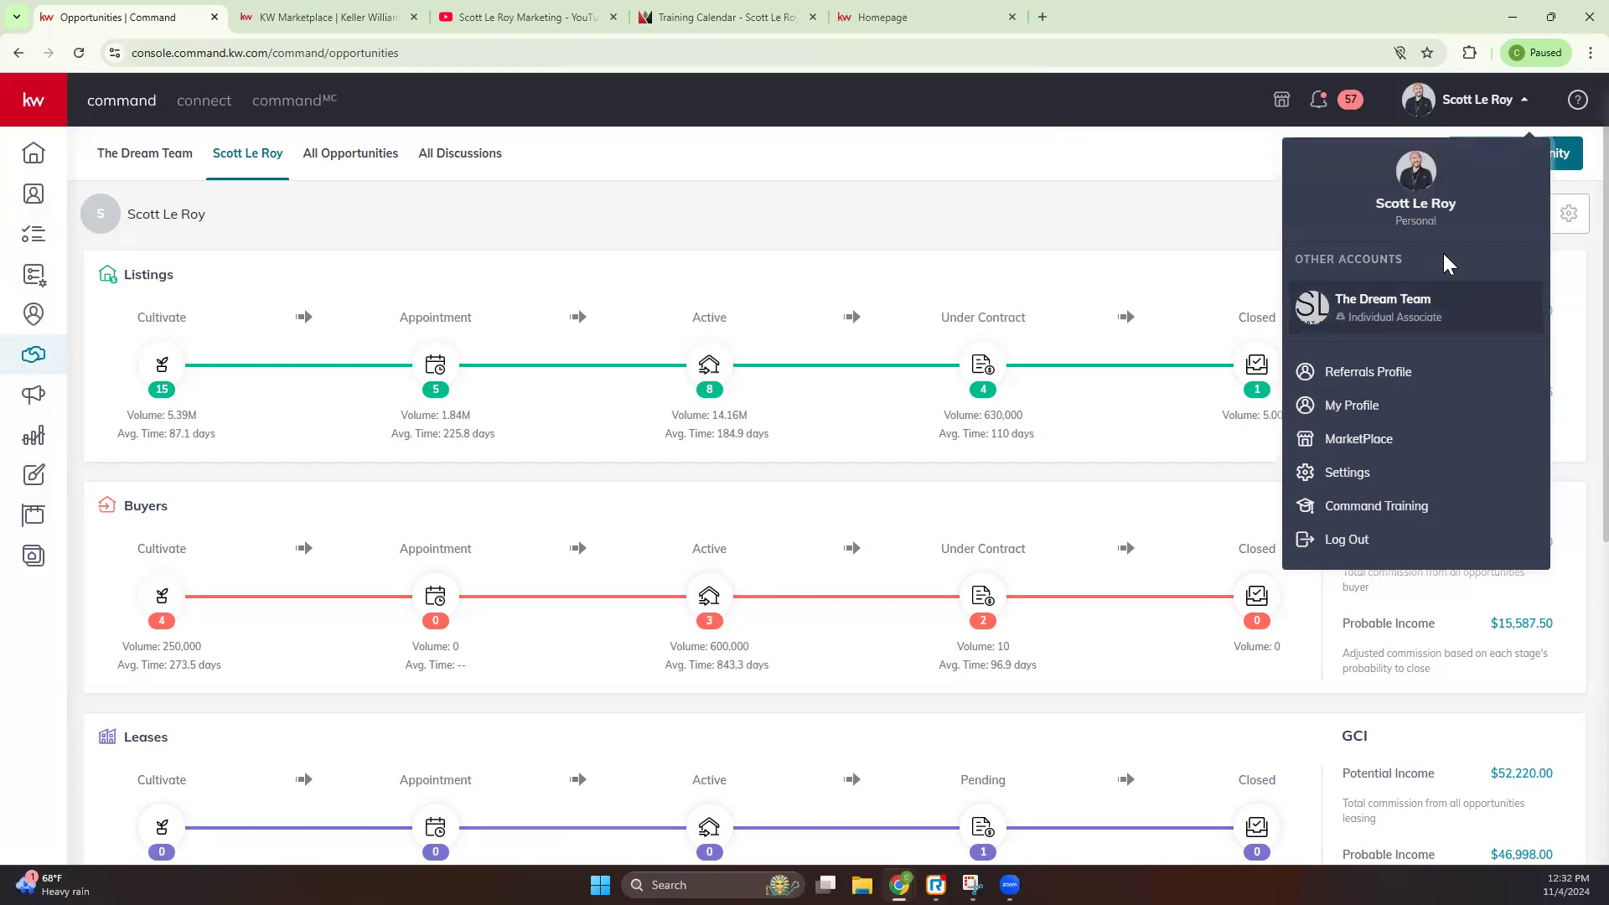
click(145, 154)
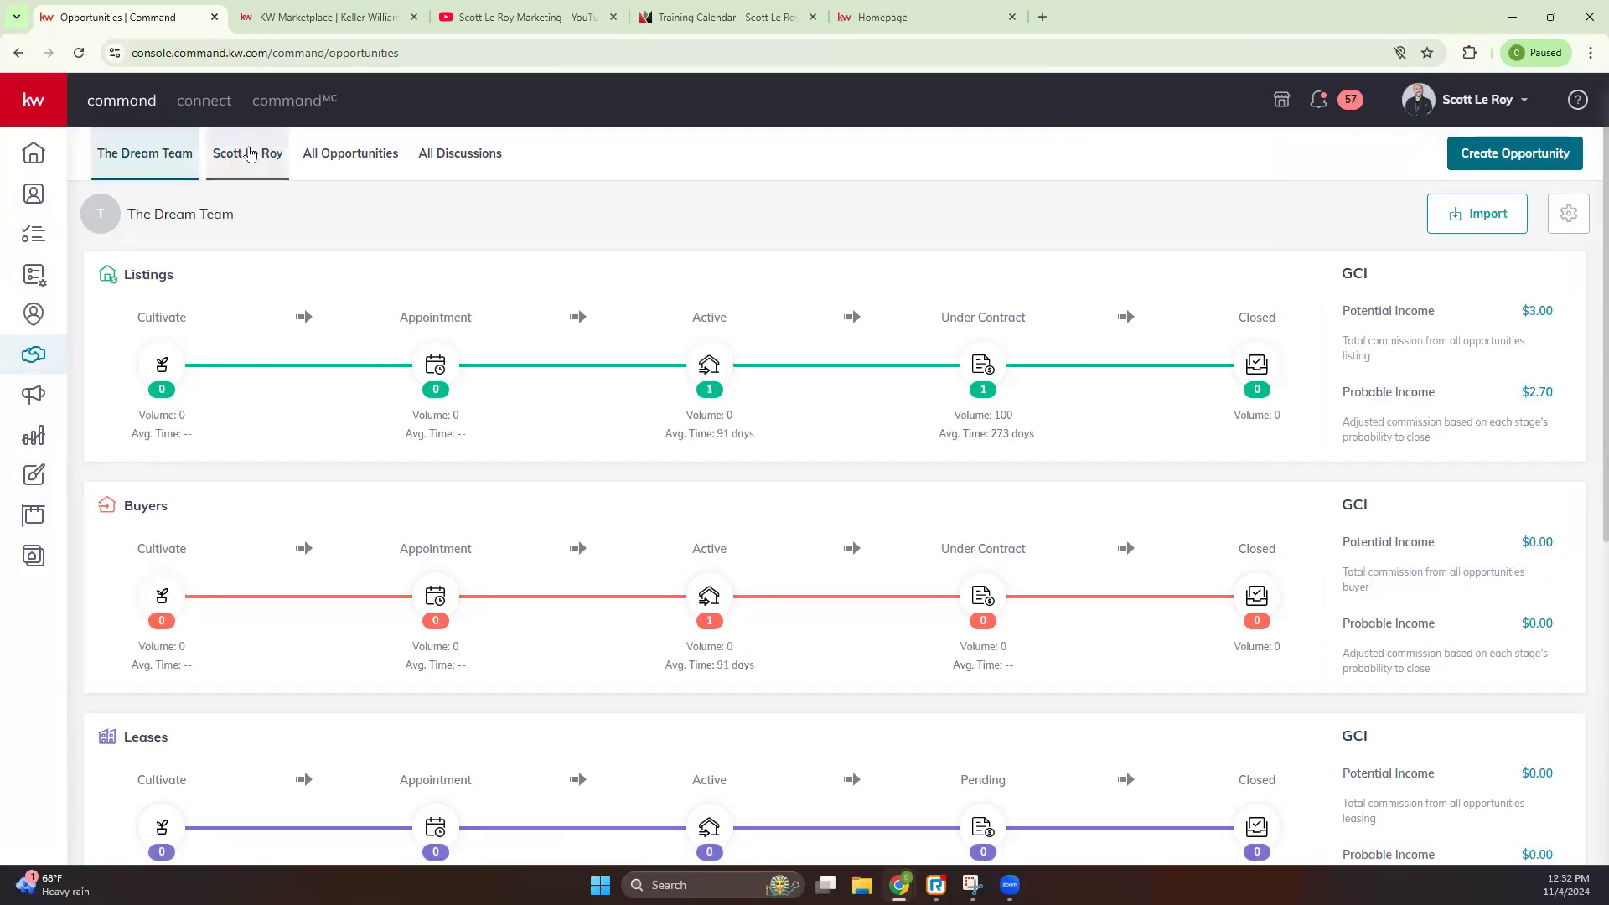
click(250, 153)
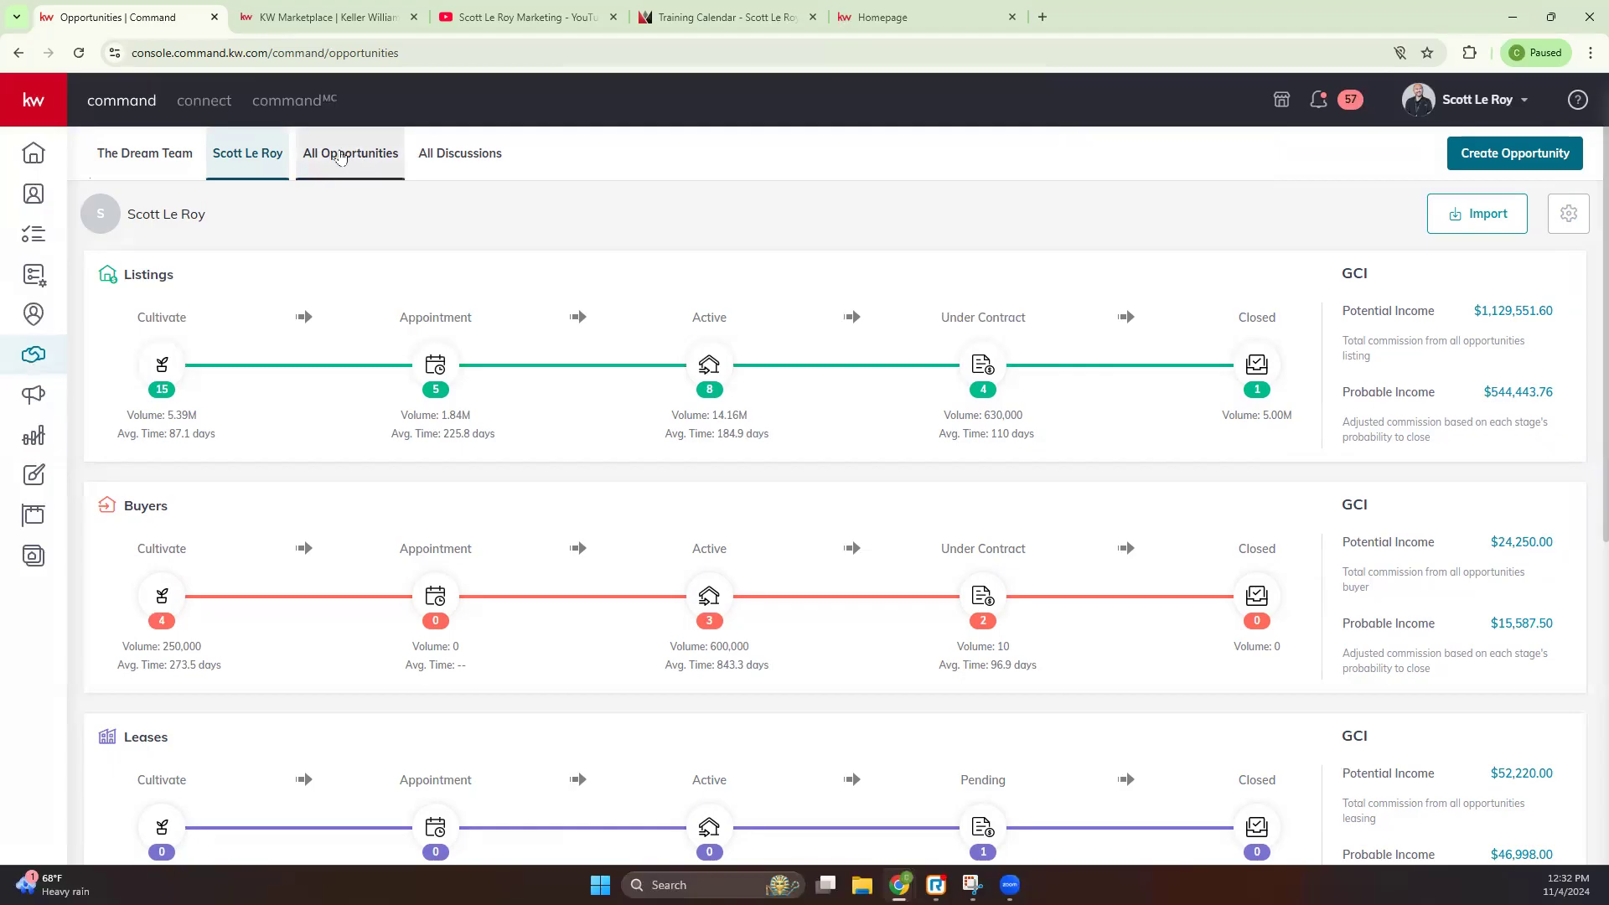
Step: Look through the All Opportunities list, revisit the personal pipelines for comparison, and review the list's search criteria
click(351, 158)
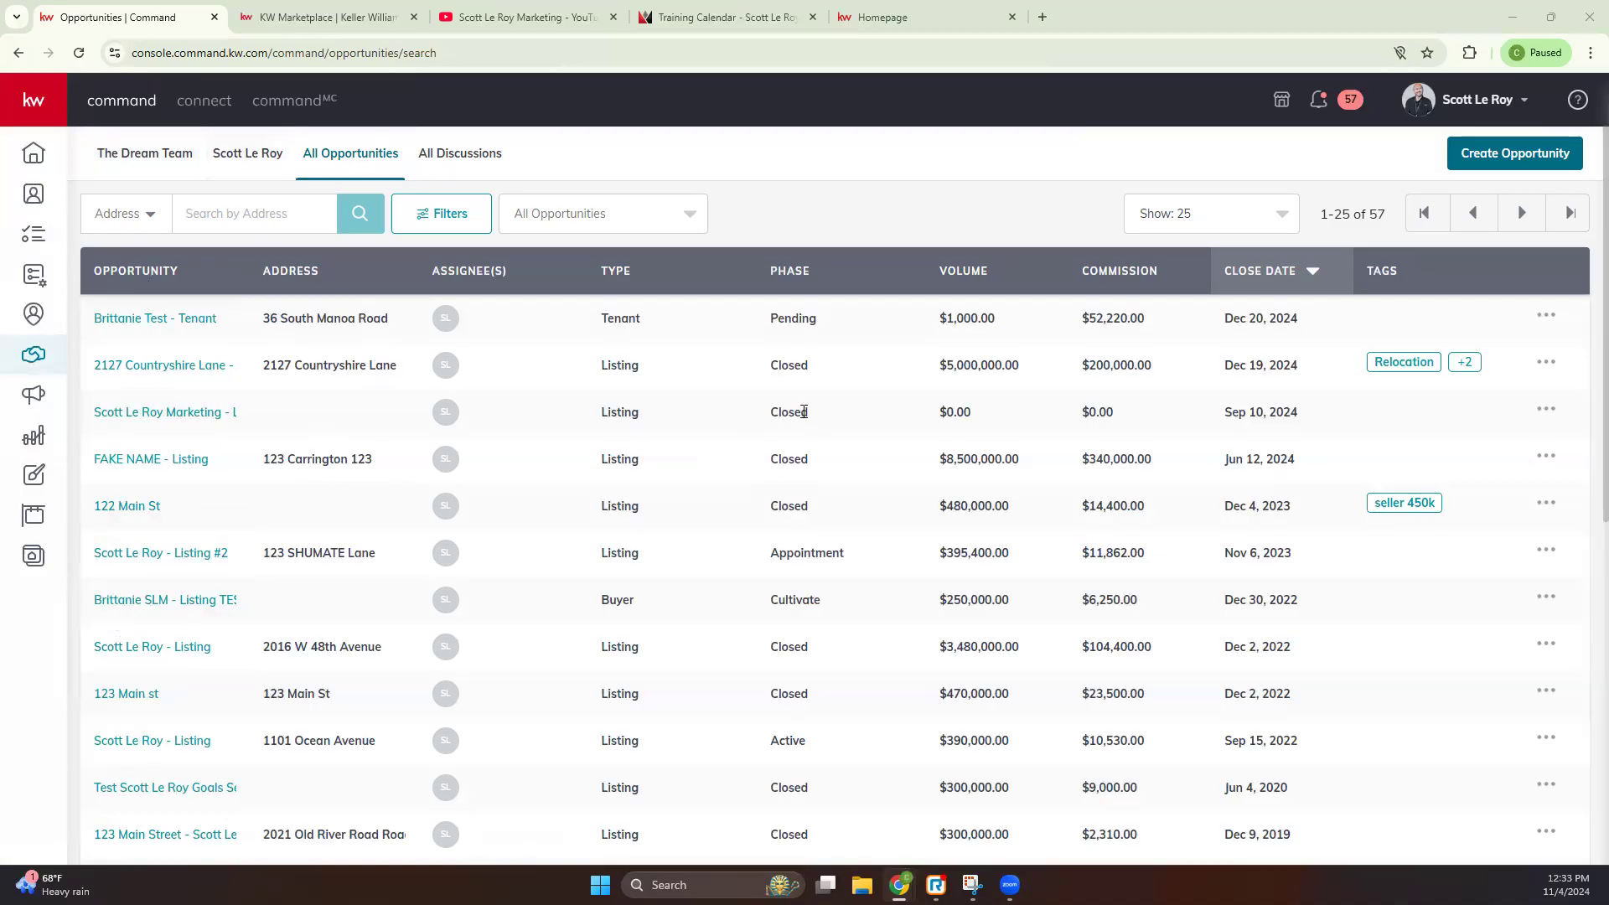
click(273, 156)
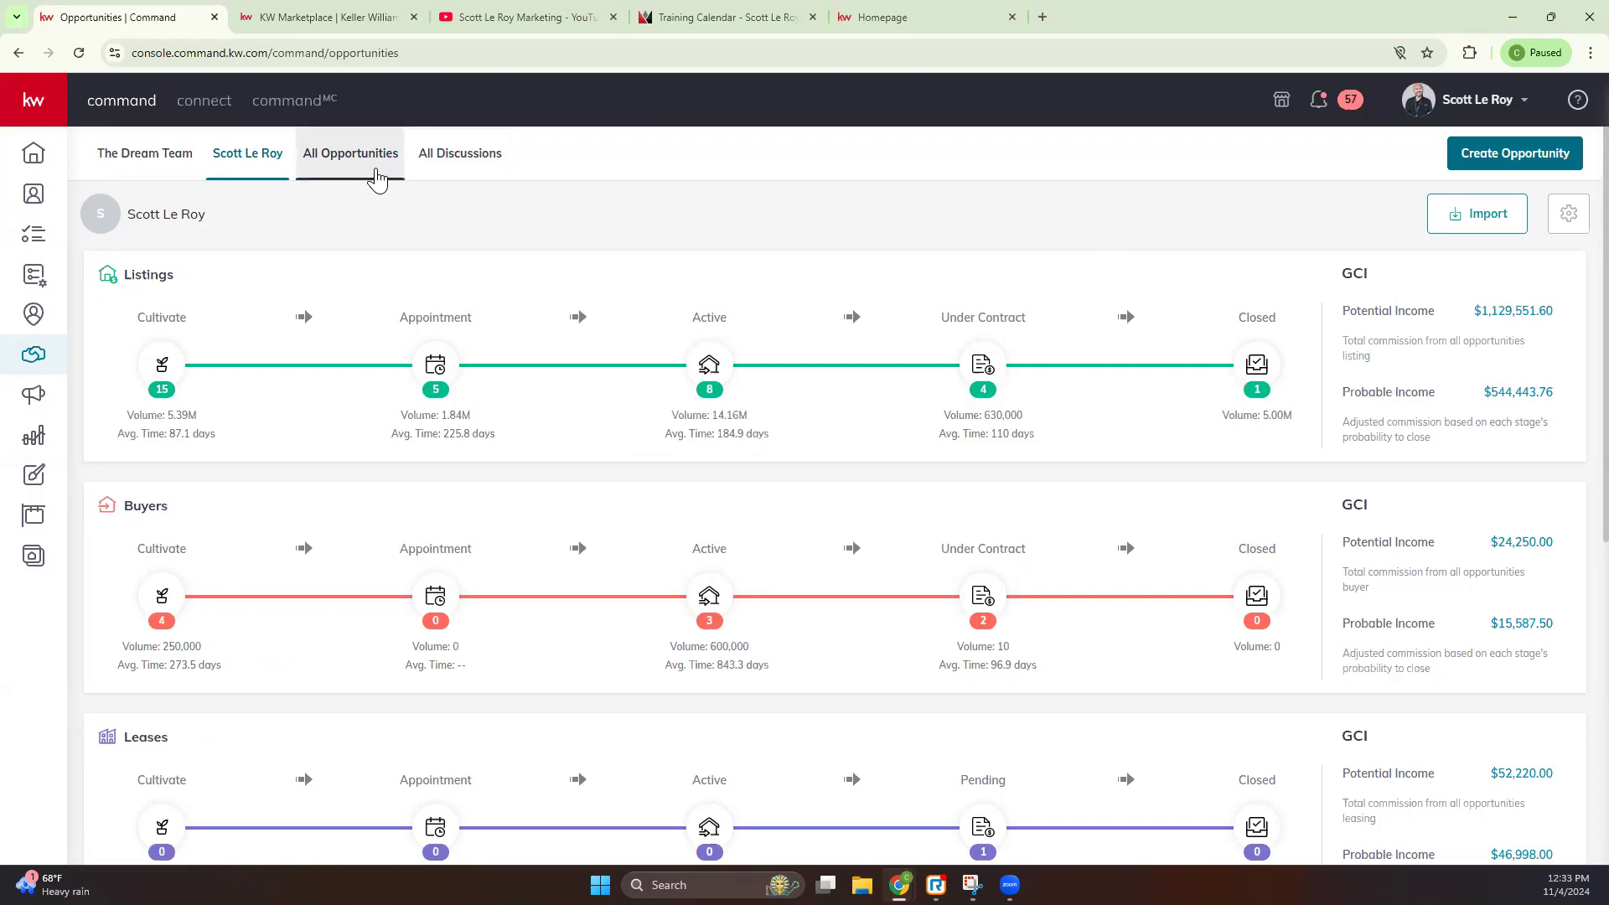
click(377, 180)
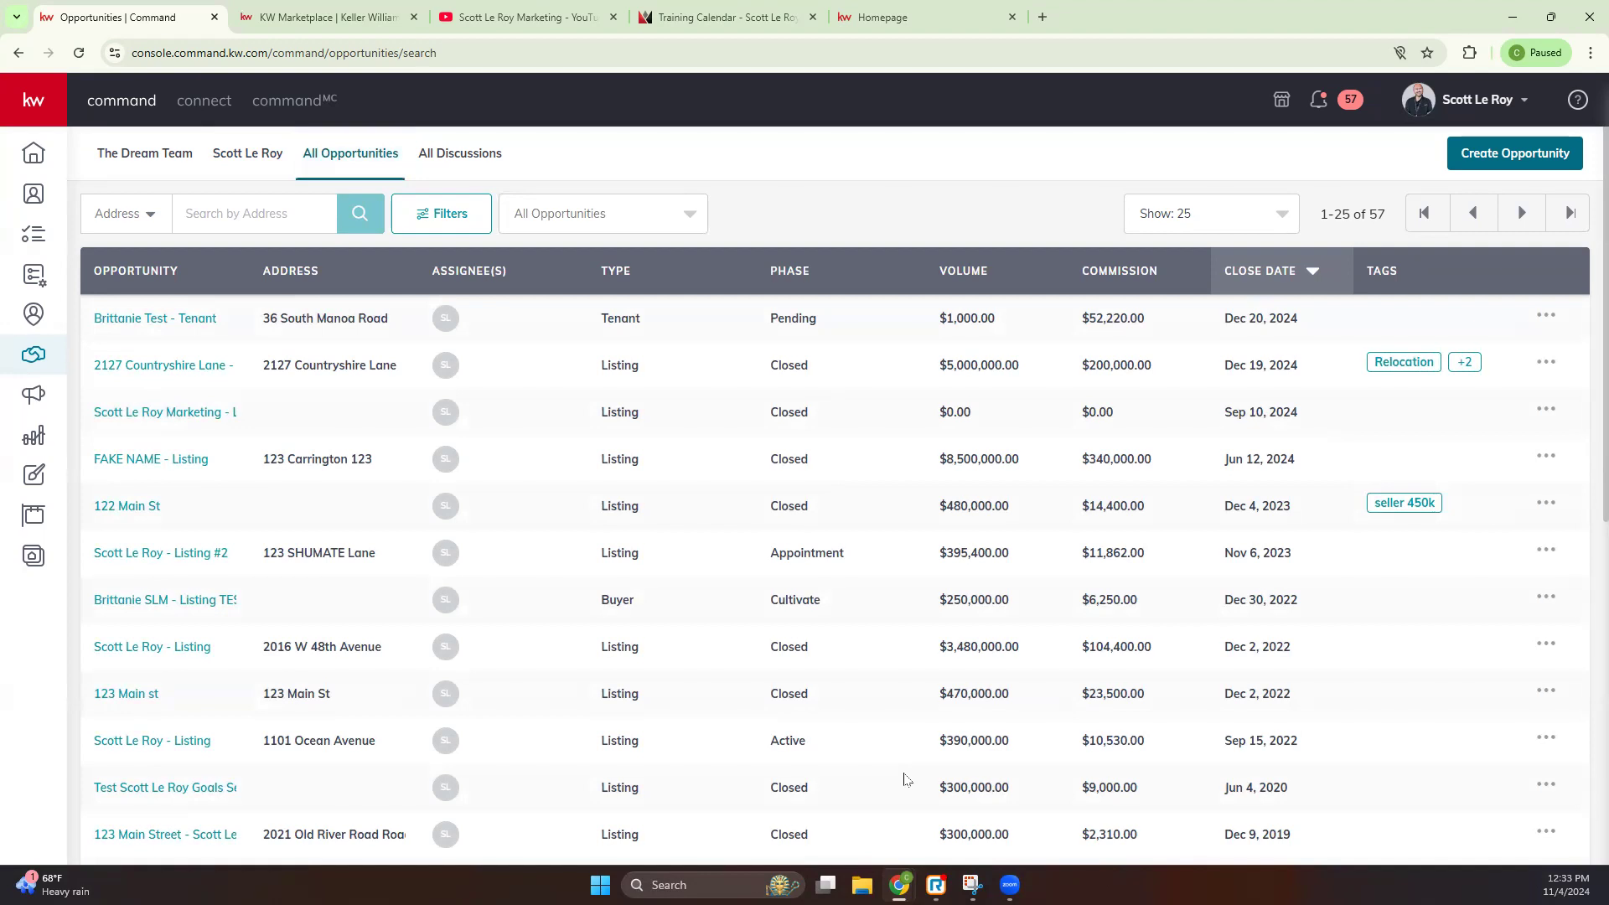
scroll(905, 780, down, 2)
scroll(909, 779, up, 2)
click(146, 216)
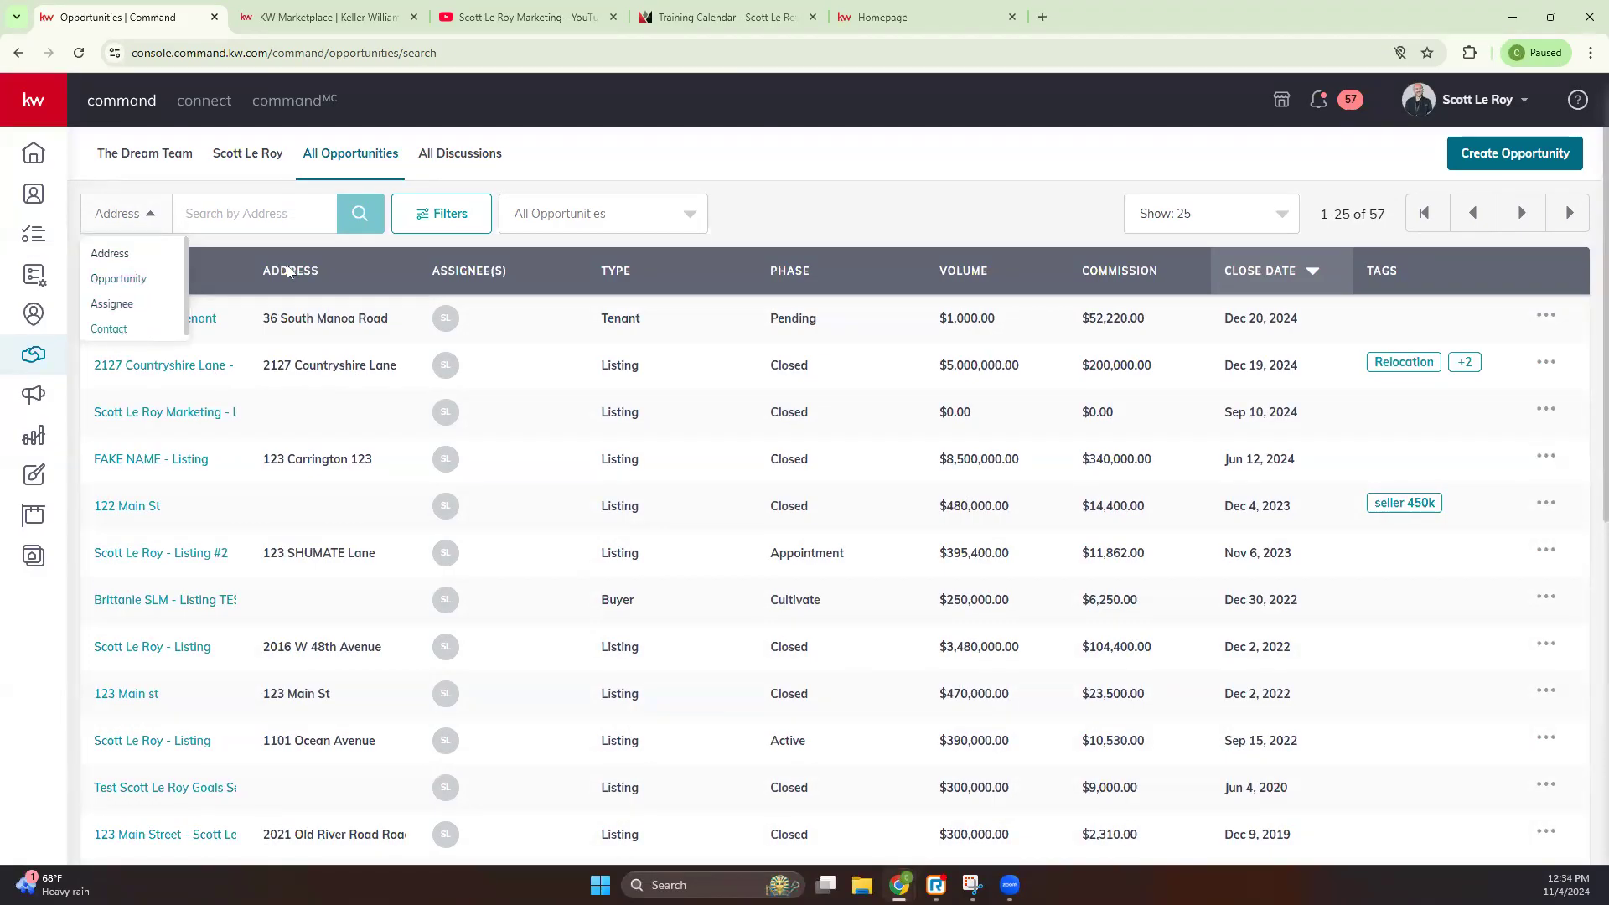
Step: Filter the opportunities to the Cultivate, Under Contract, Appointment, Pending and Active phases
click(466, 211)
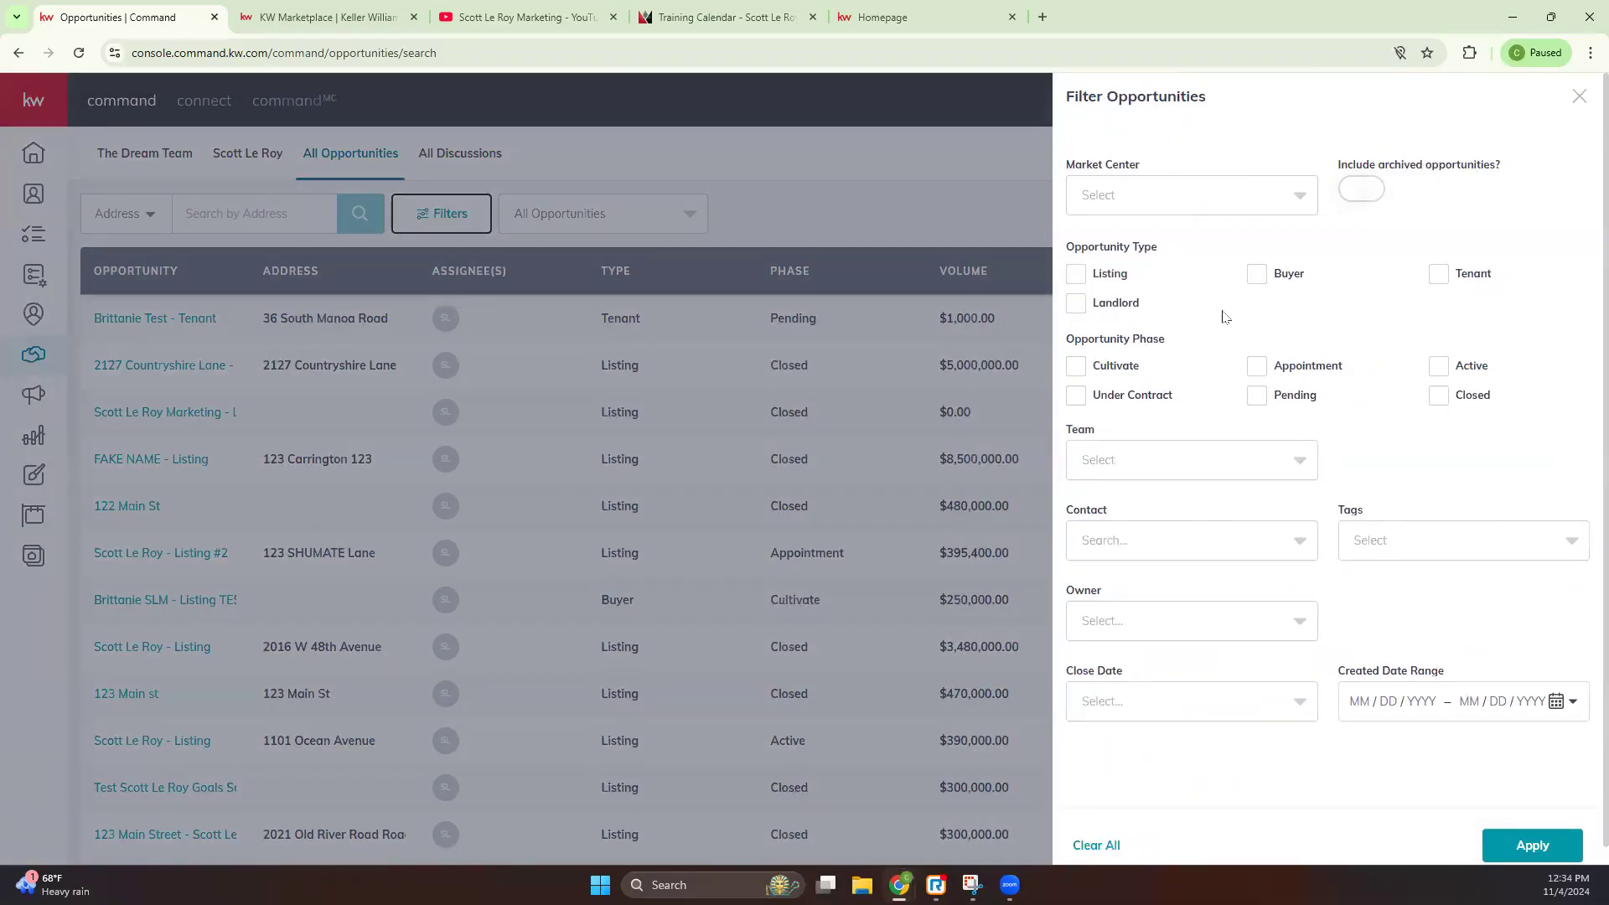
click(1076, 368)
click(1078, 397)
click(1256, 369)
click(1256, 397)
click(1435, 369)
click(1532, 845)
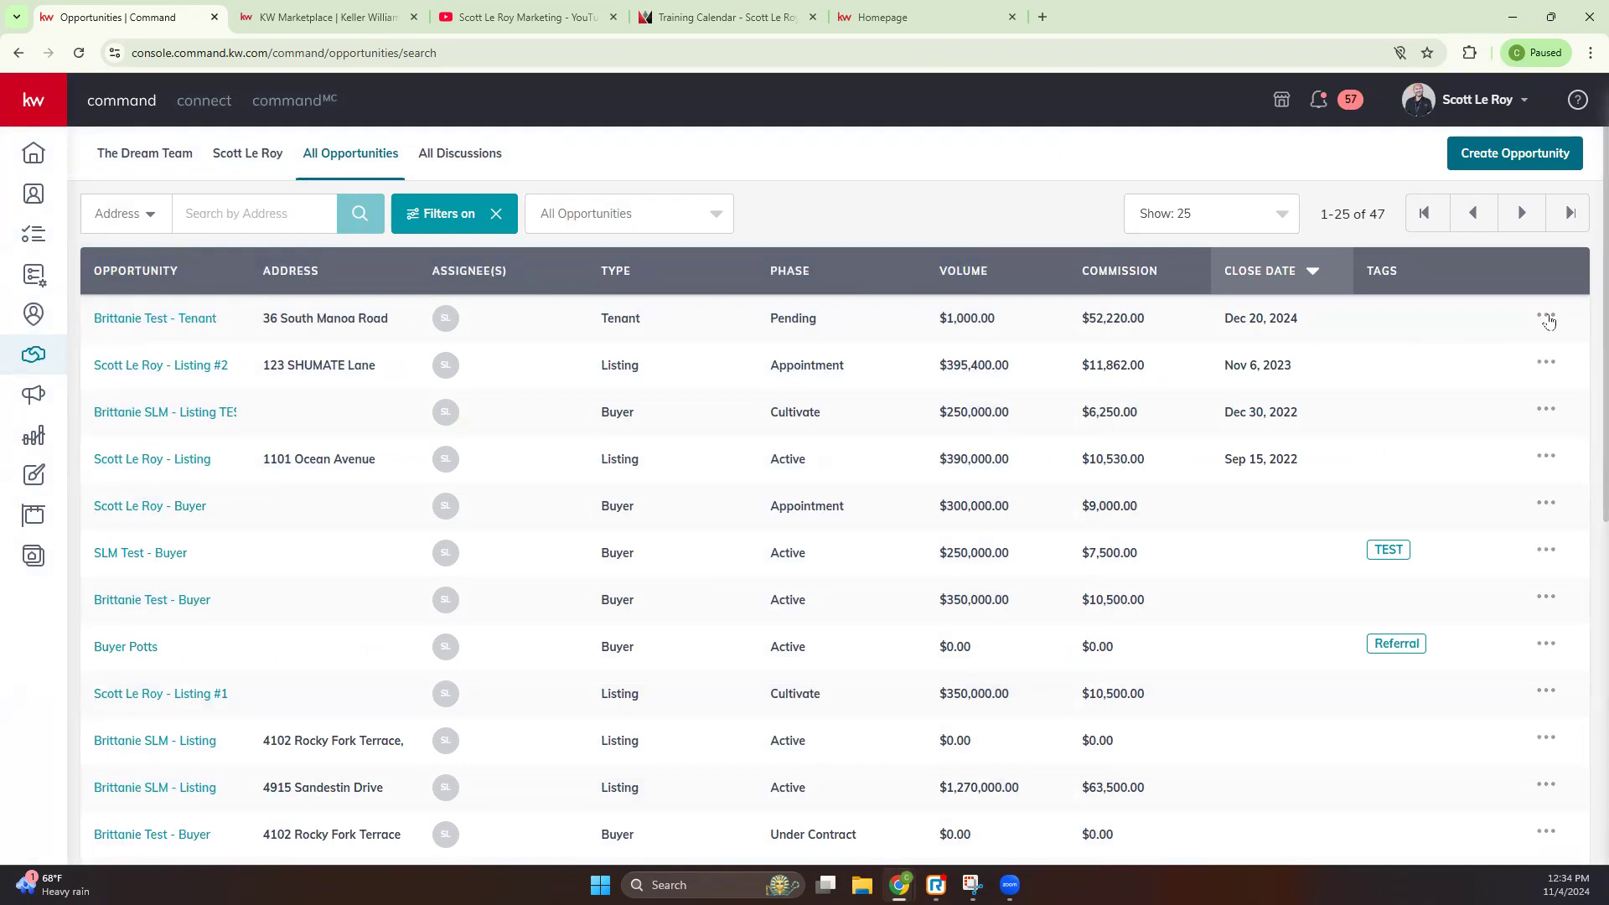
Step: Review the actions available for the first opportunity in the filtered list and open the Campaigns dashboard
click(1545, 317)
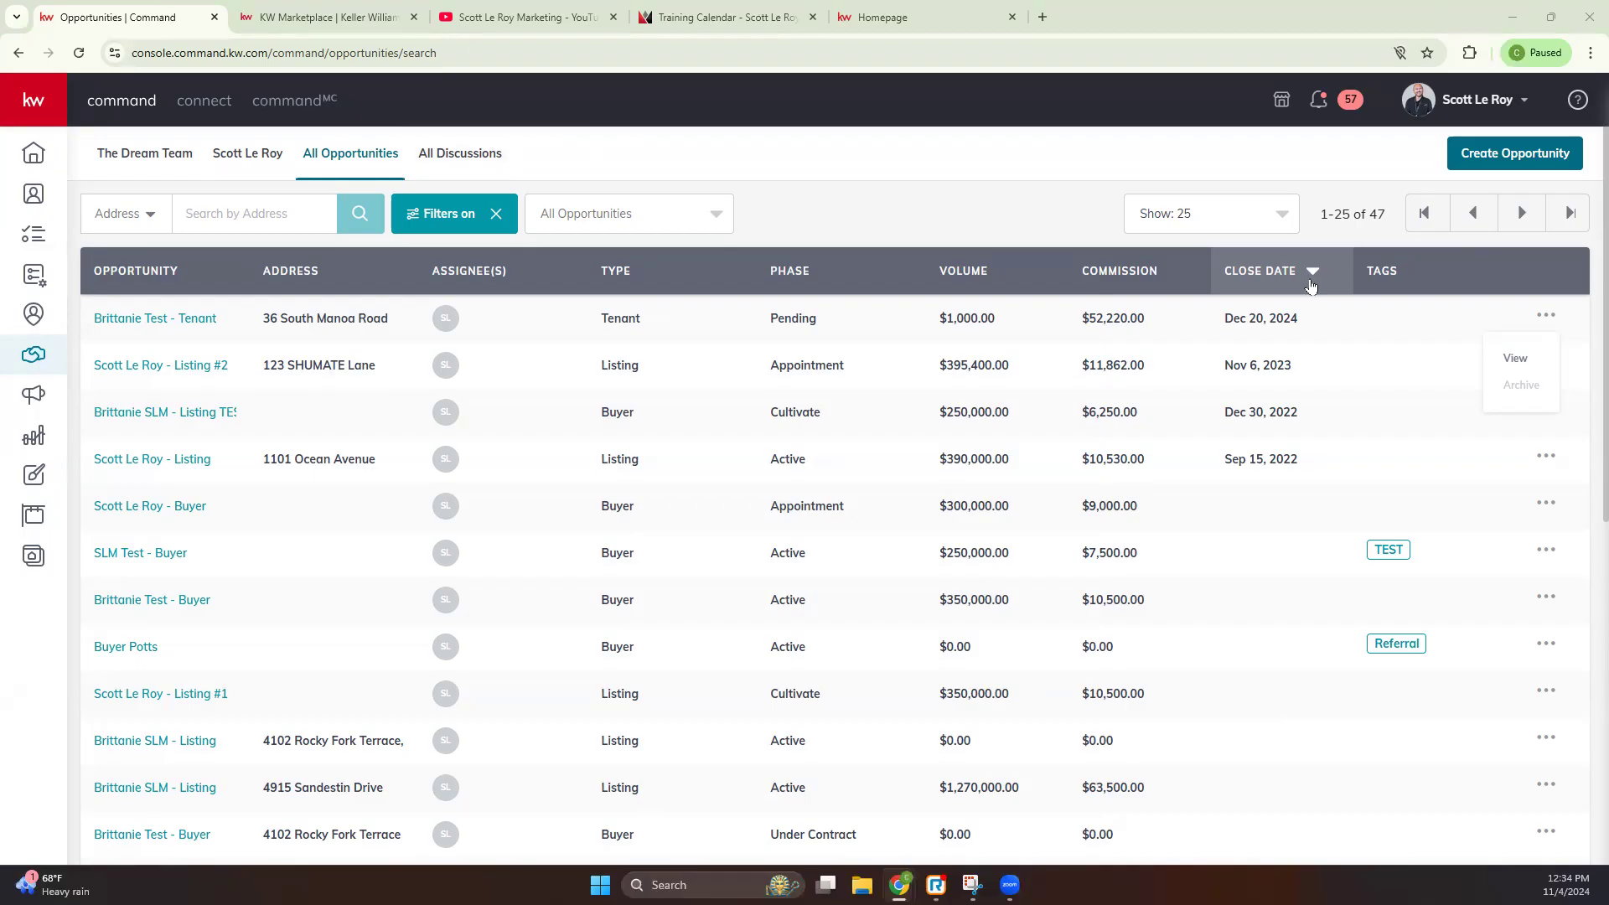
click(1186, 211)
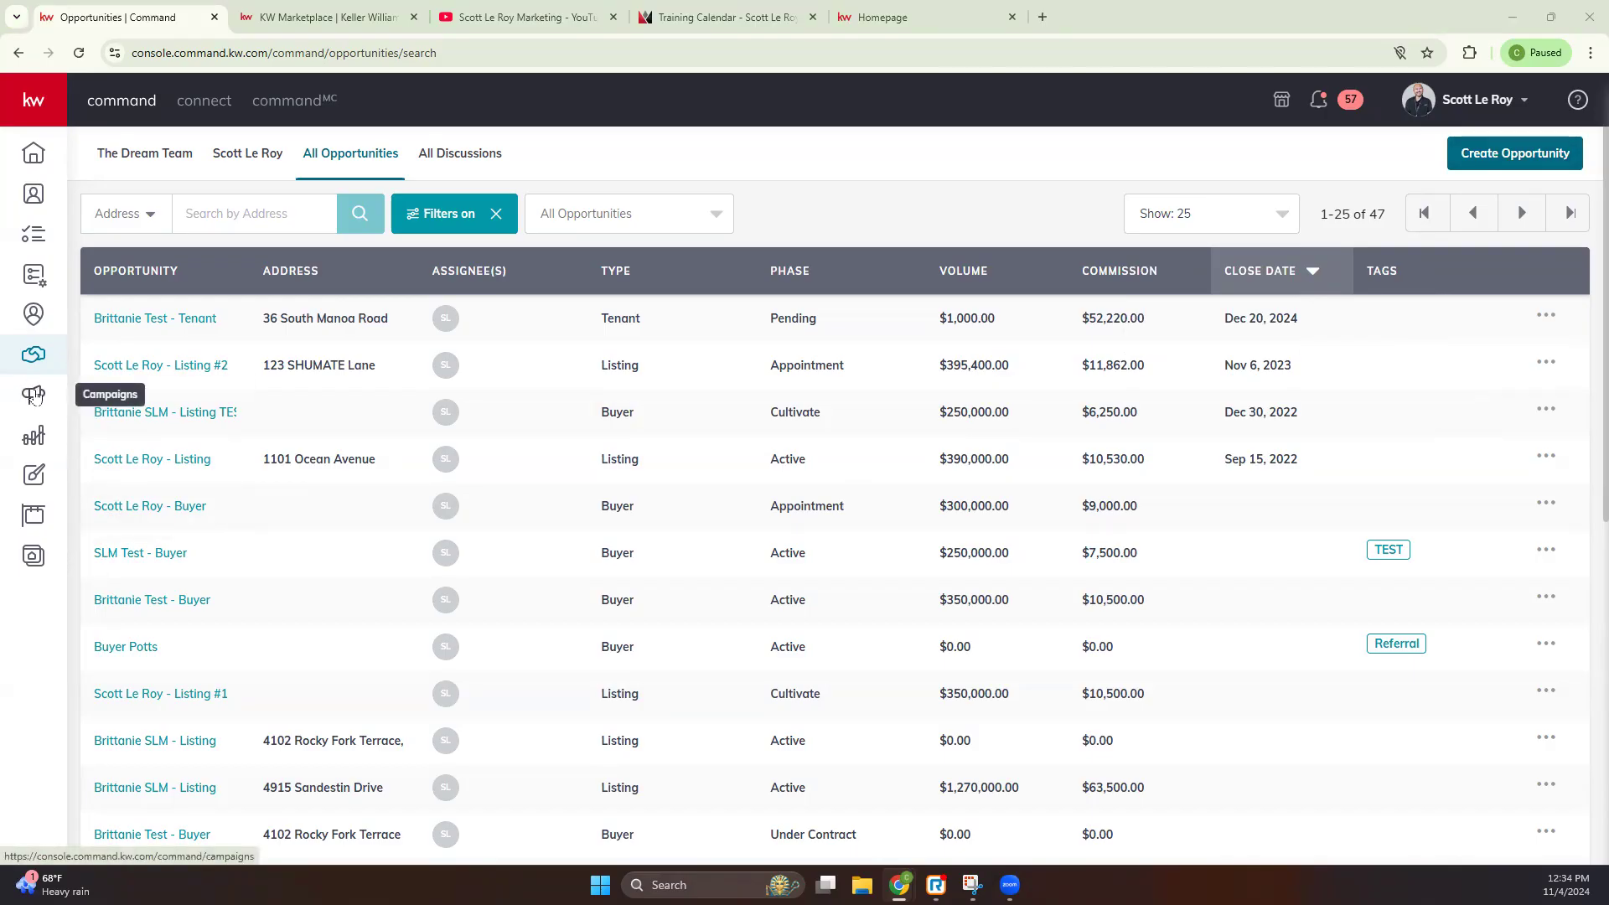
click(35, 399)
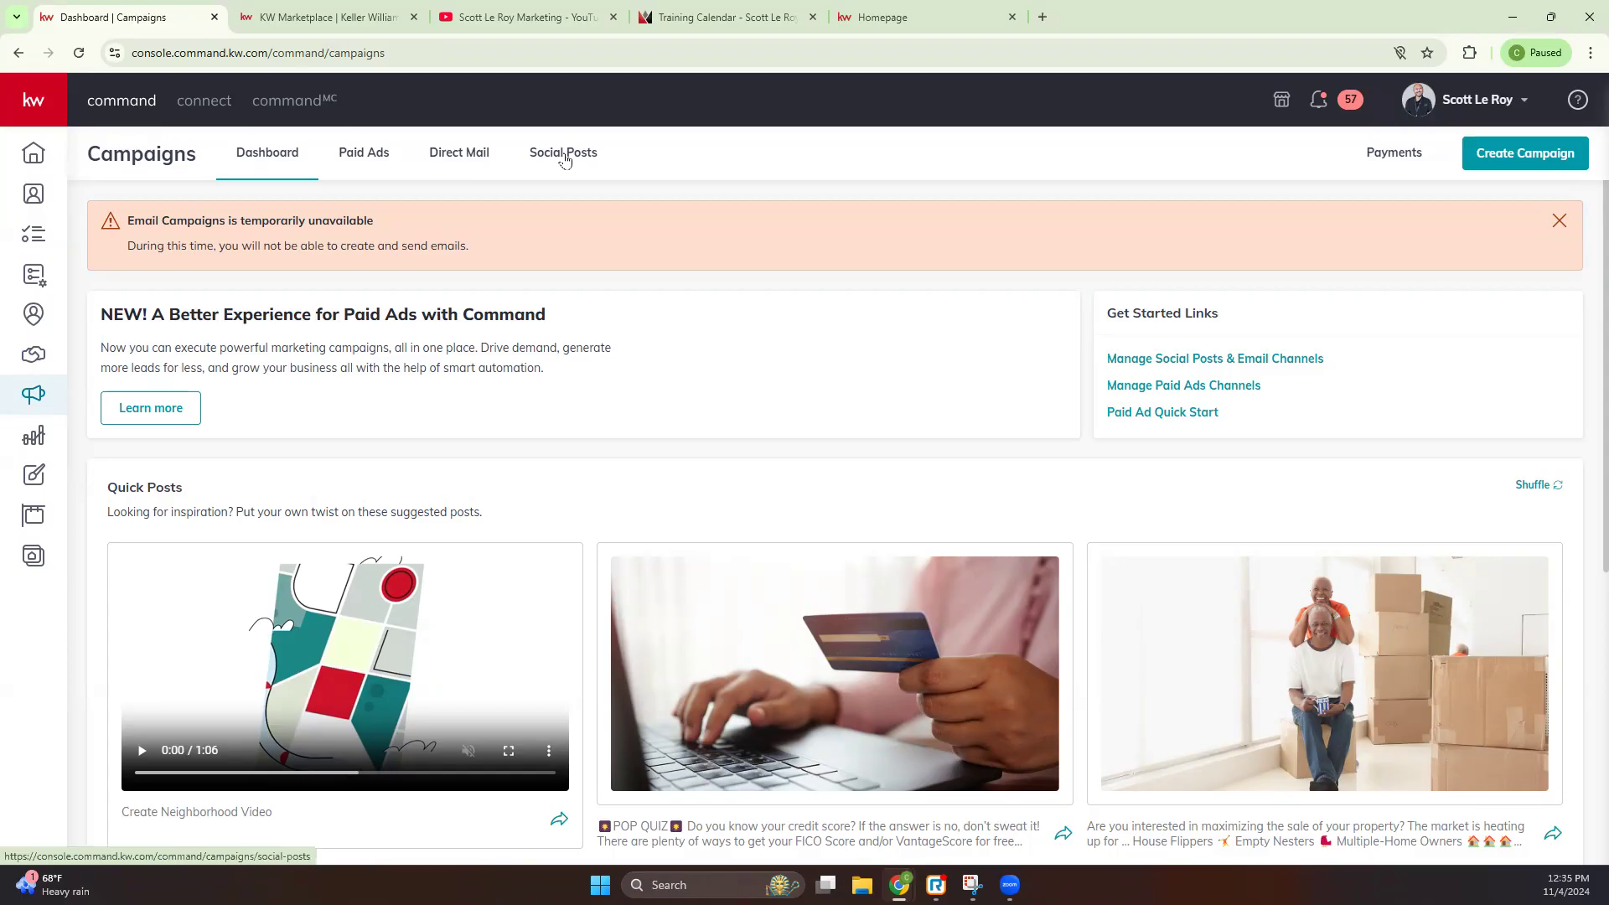
Step: Read the email notice on the Campaigns dashboard and check which types of campaign can be created
drag(125, 220, 348, 221)
click(467, 237)
click(1534, 159)
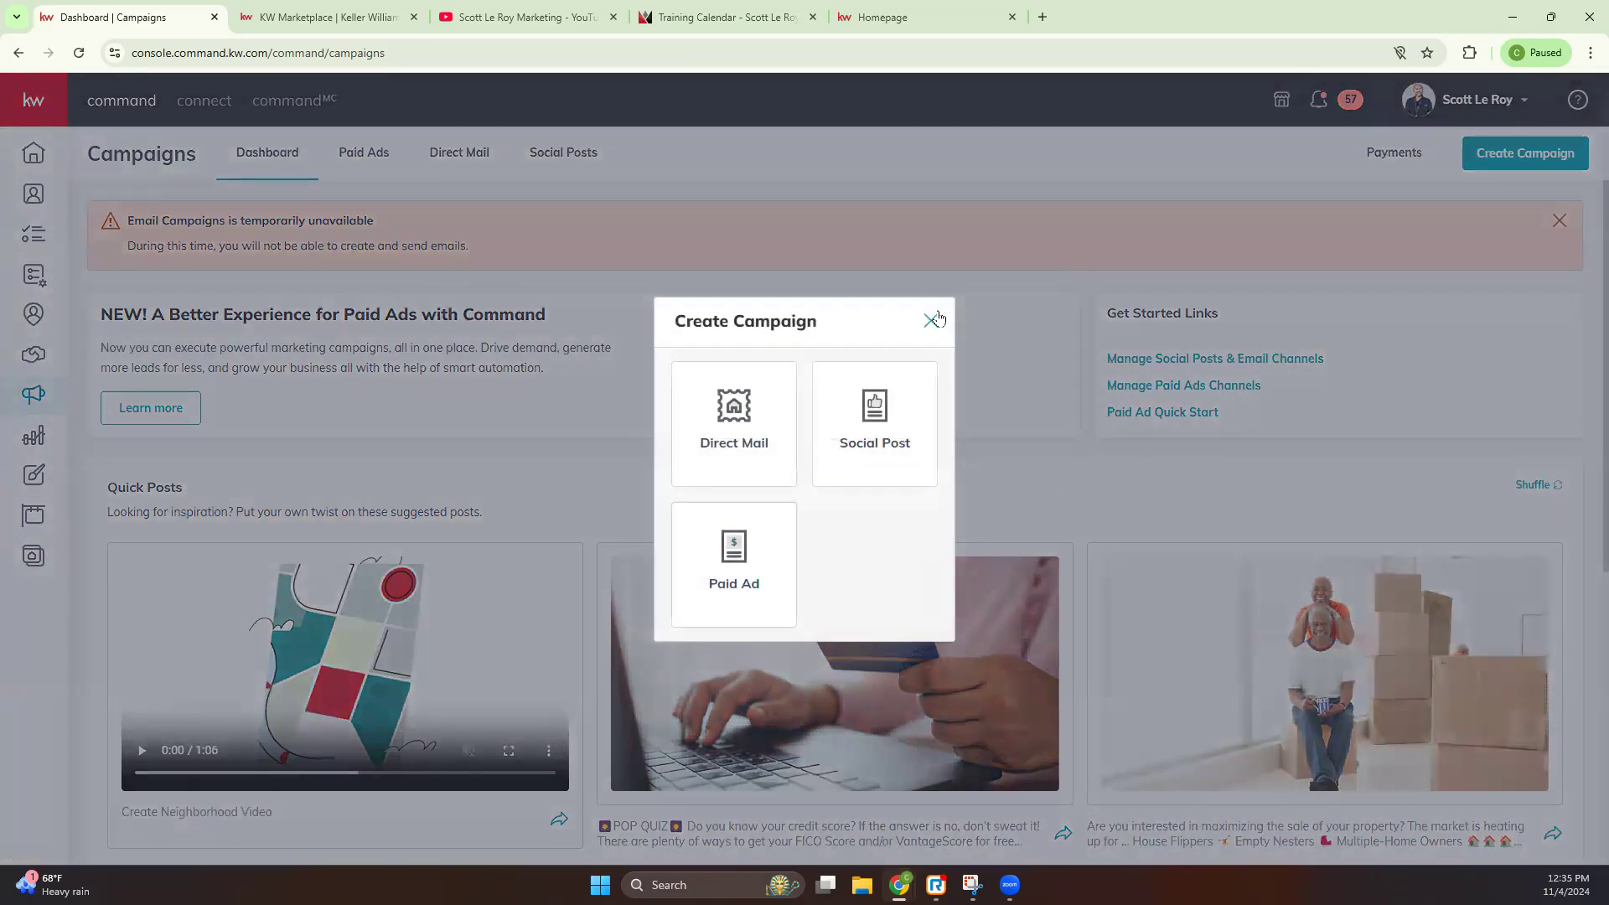
click(930, 320)
Step: Look over the dashboard's quick posts and training, preview the POP QUIZ credit score post as a campaign and return to the dashboard
scroll(402, 384, down, 2)
scroll(560, 375, up, 2)
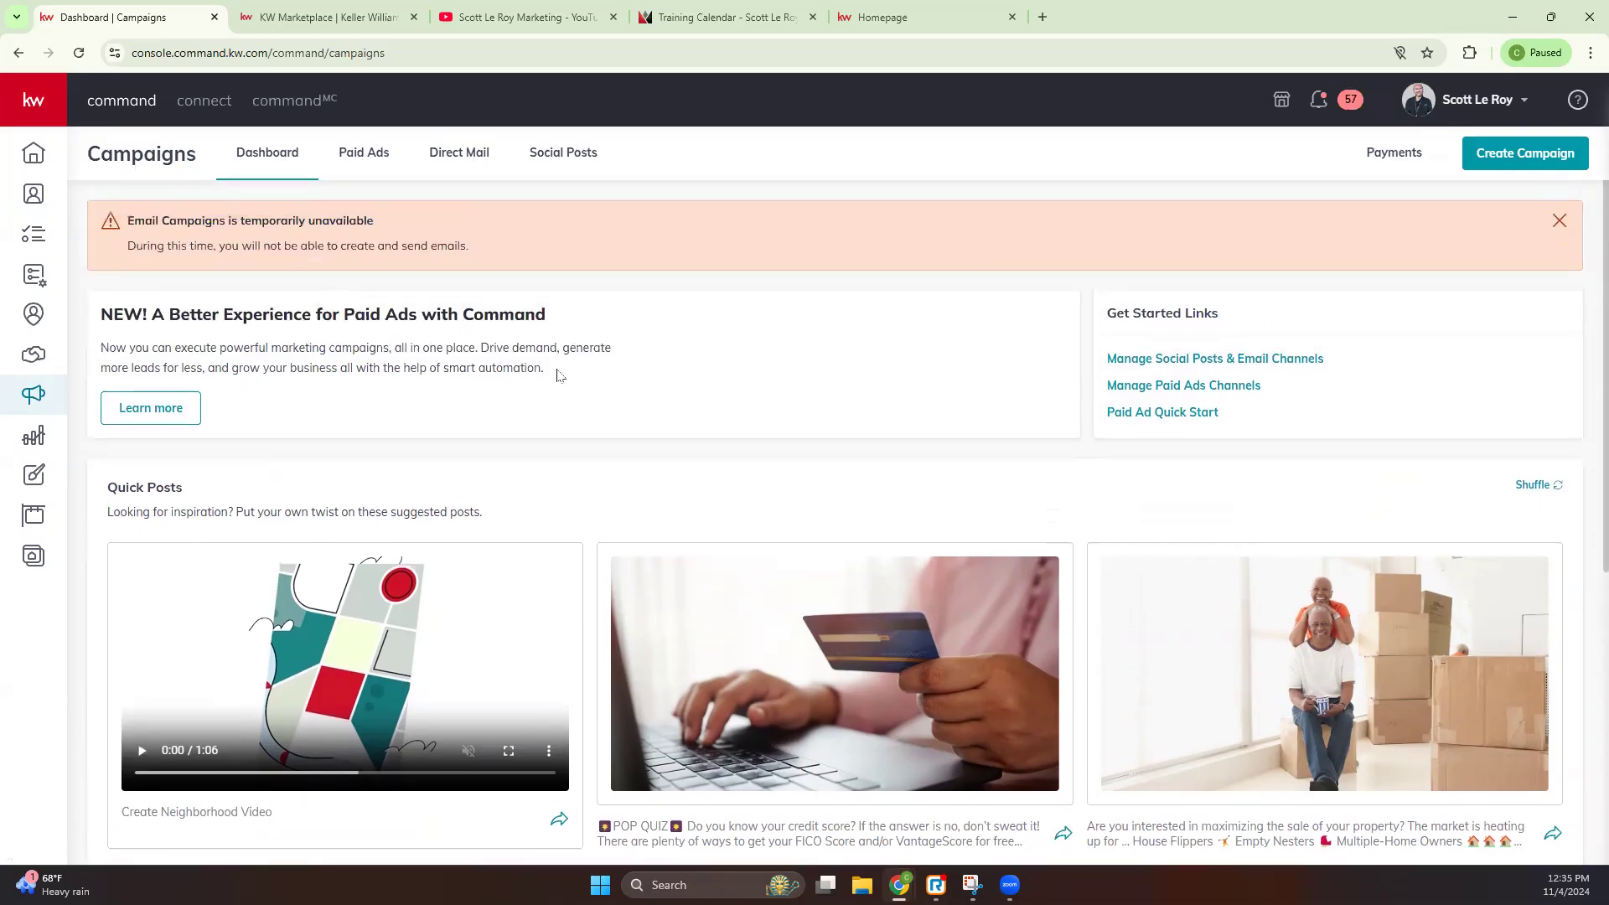
scroll(560, 375, down, 5)
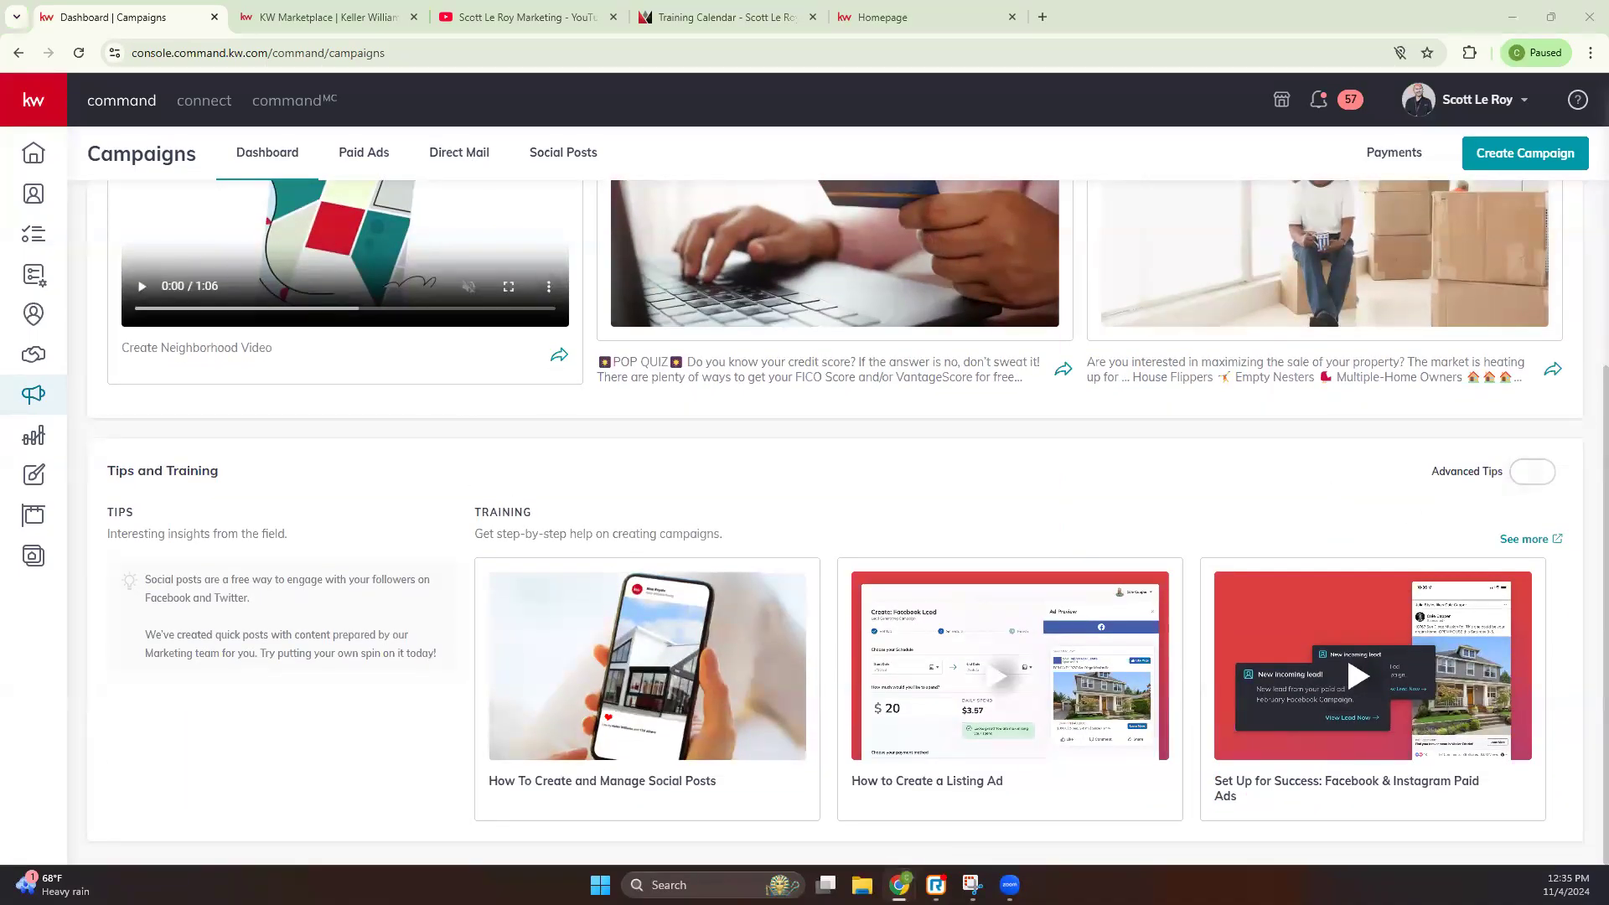
scroll(946, 343, up, 3)
click(1063, 621)
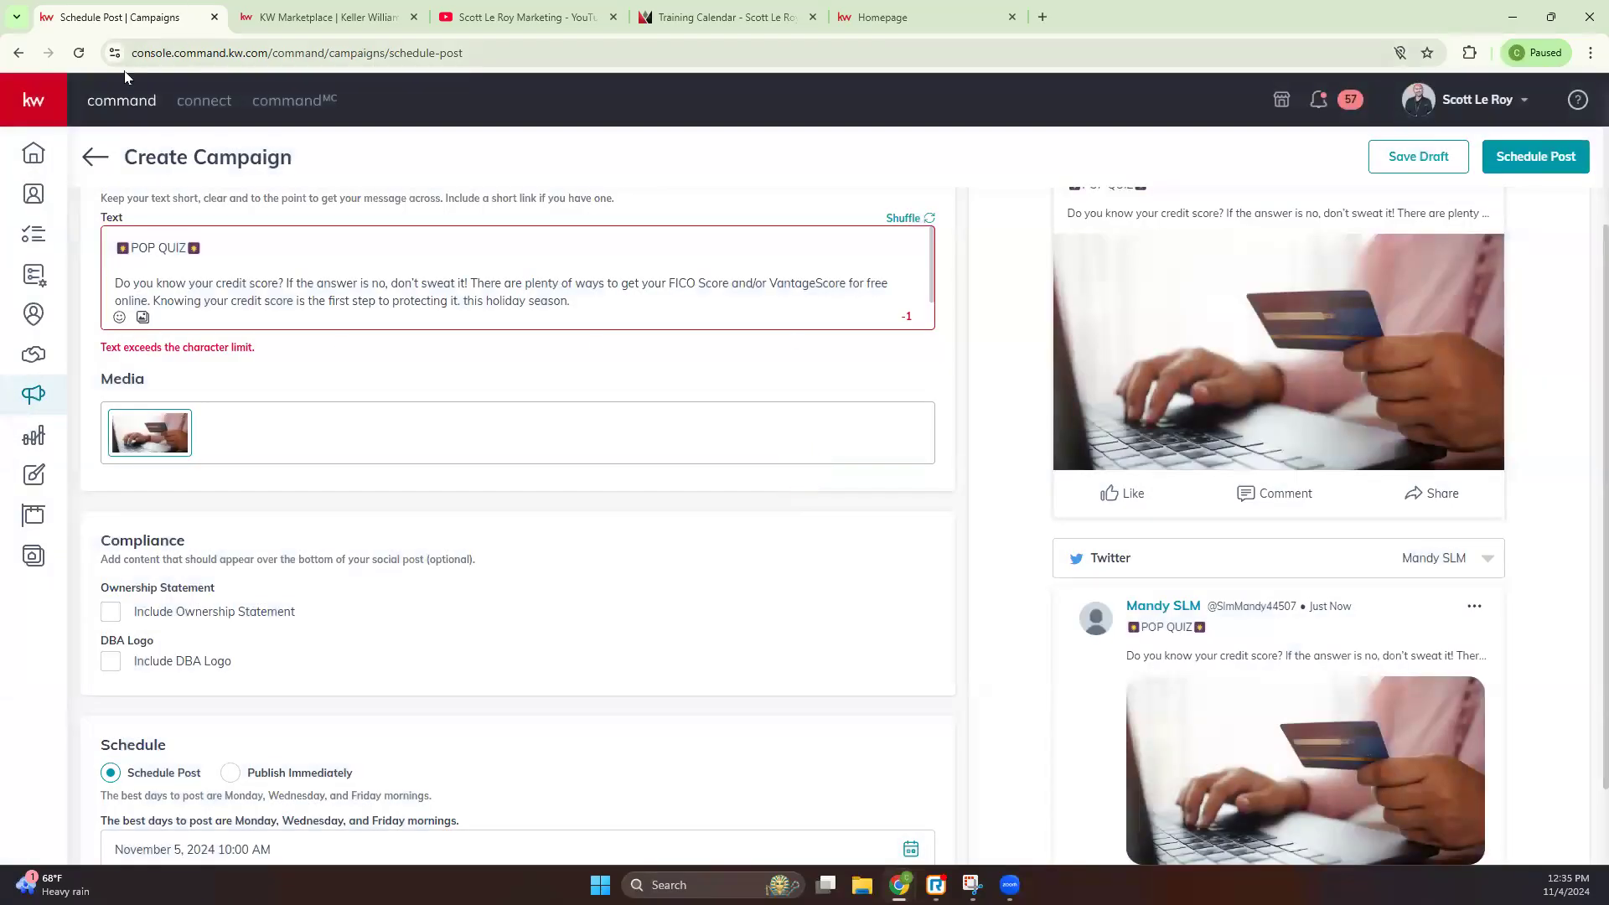
click(104, 156)
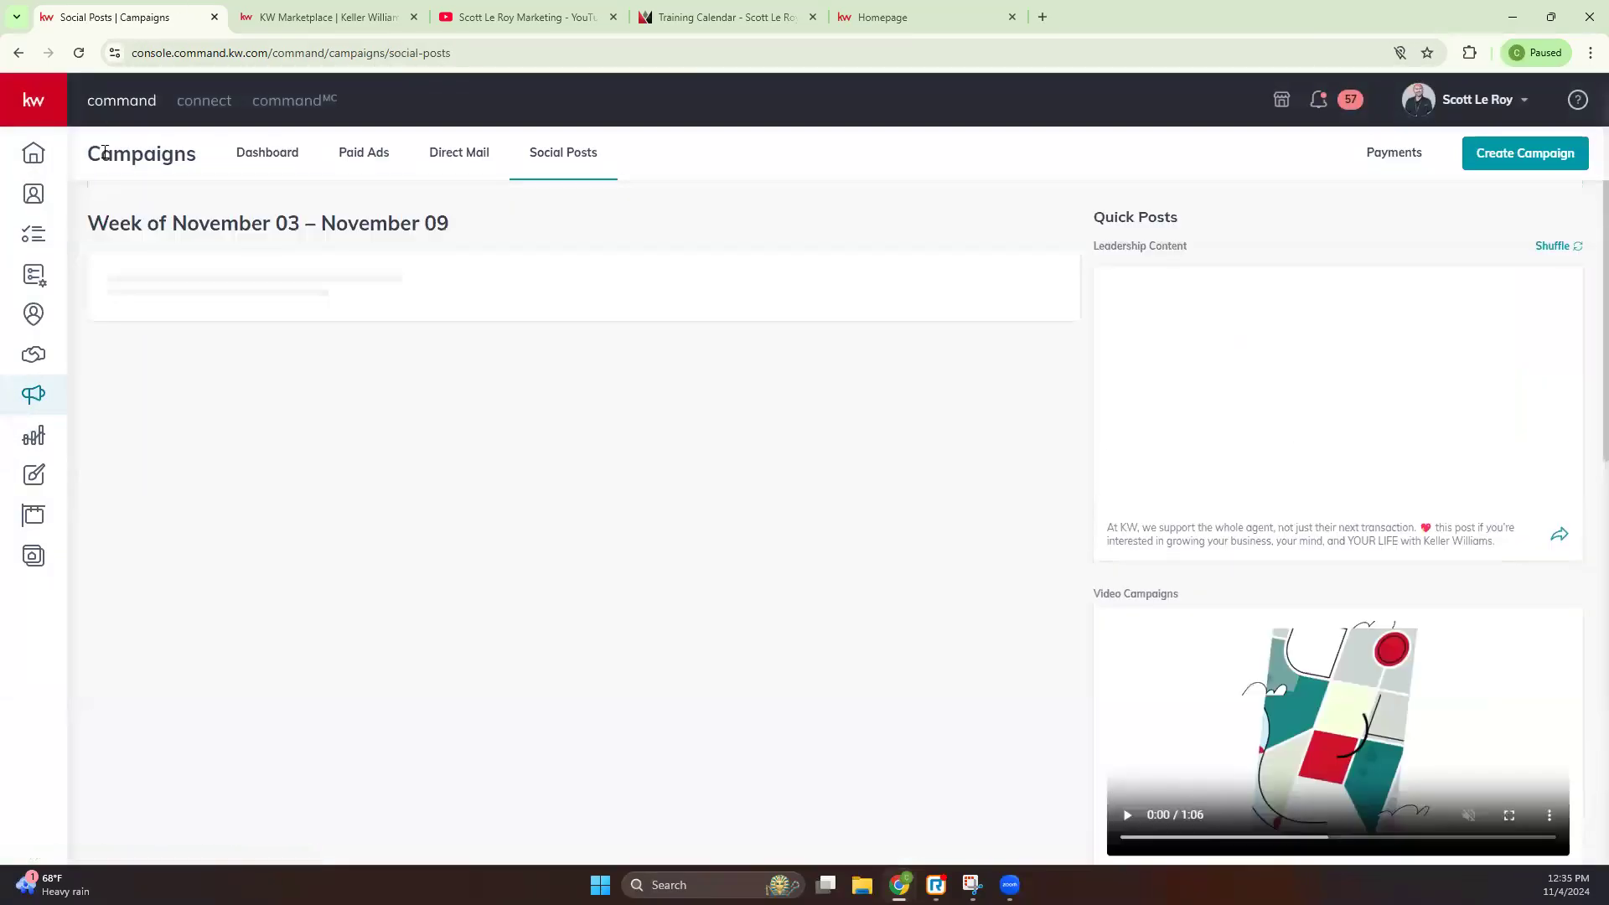
click(293, 155)
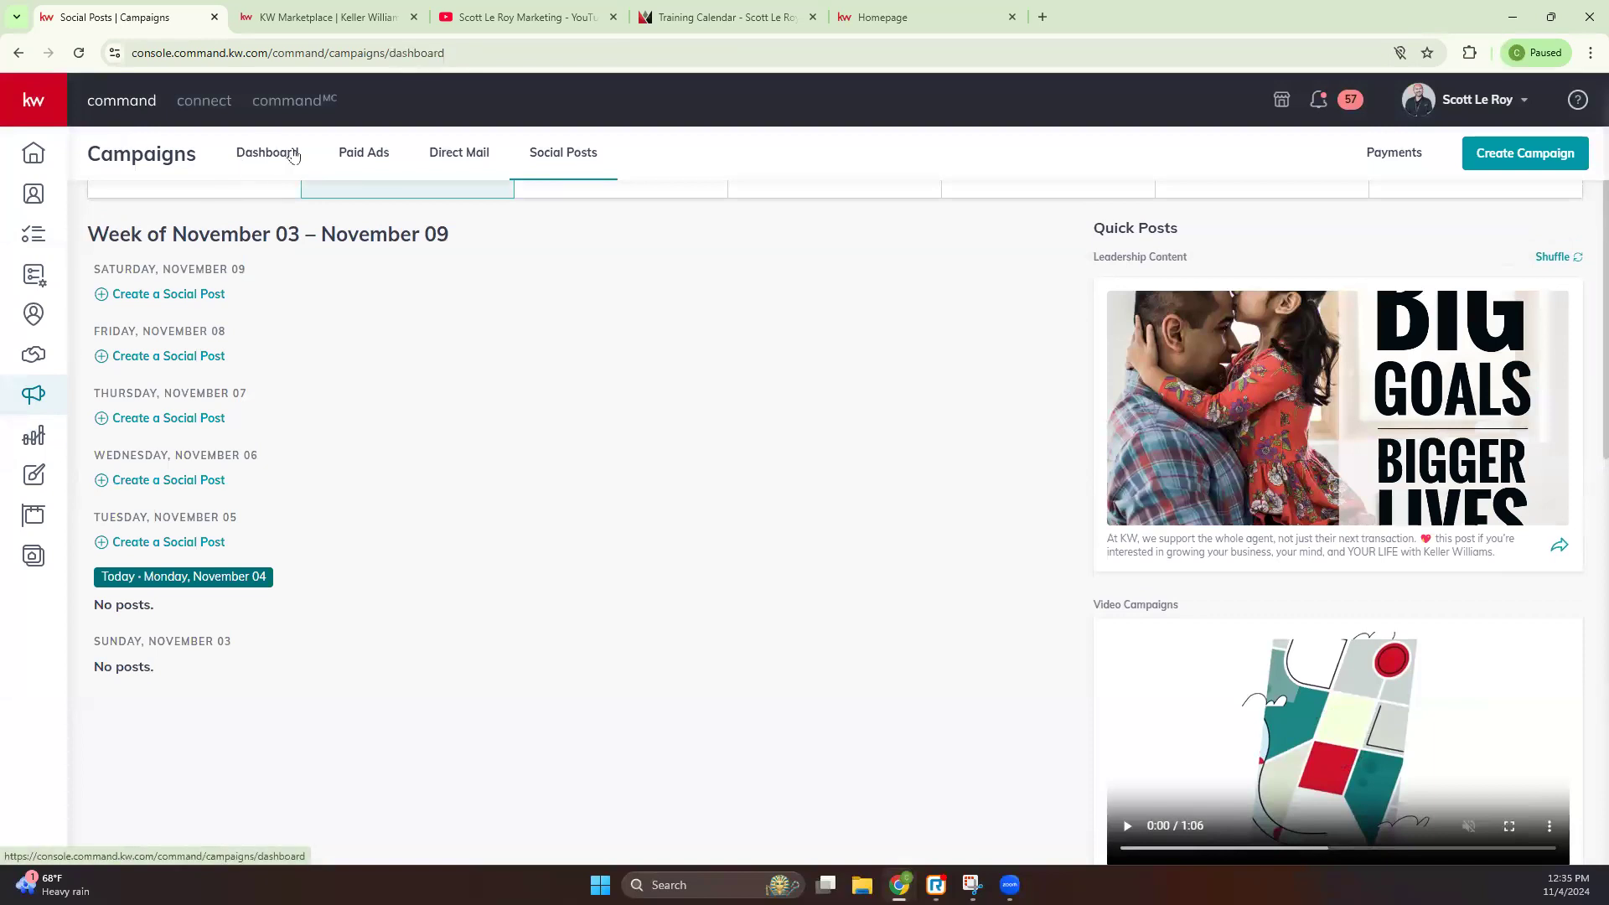
Step: View the Tips and Training section with Advanced Tips enabled and switch the advanced tips back off
scroll(900, 584, down, 5)
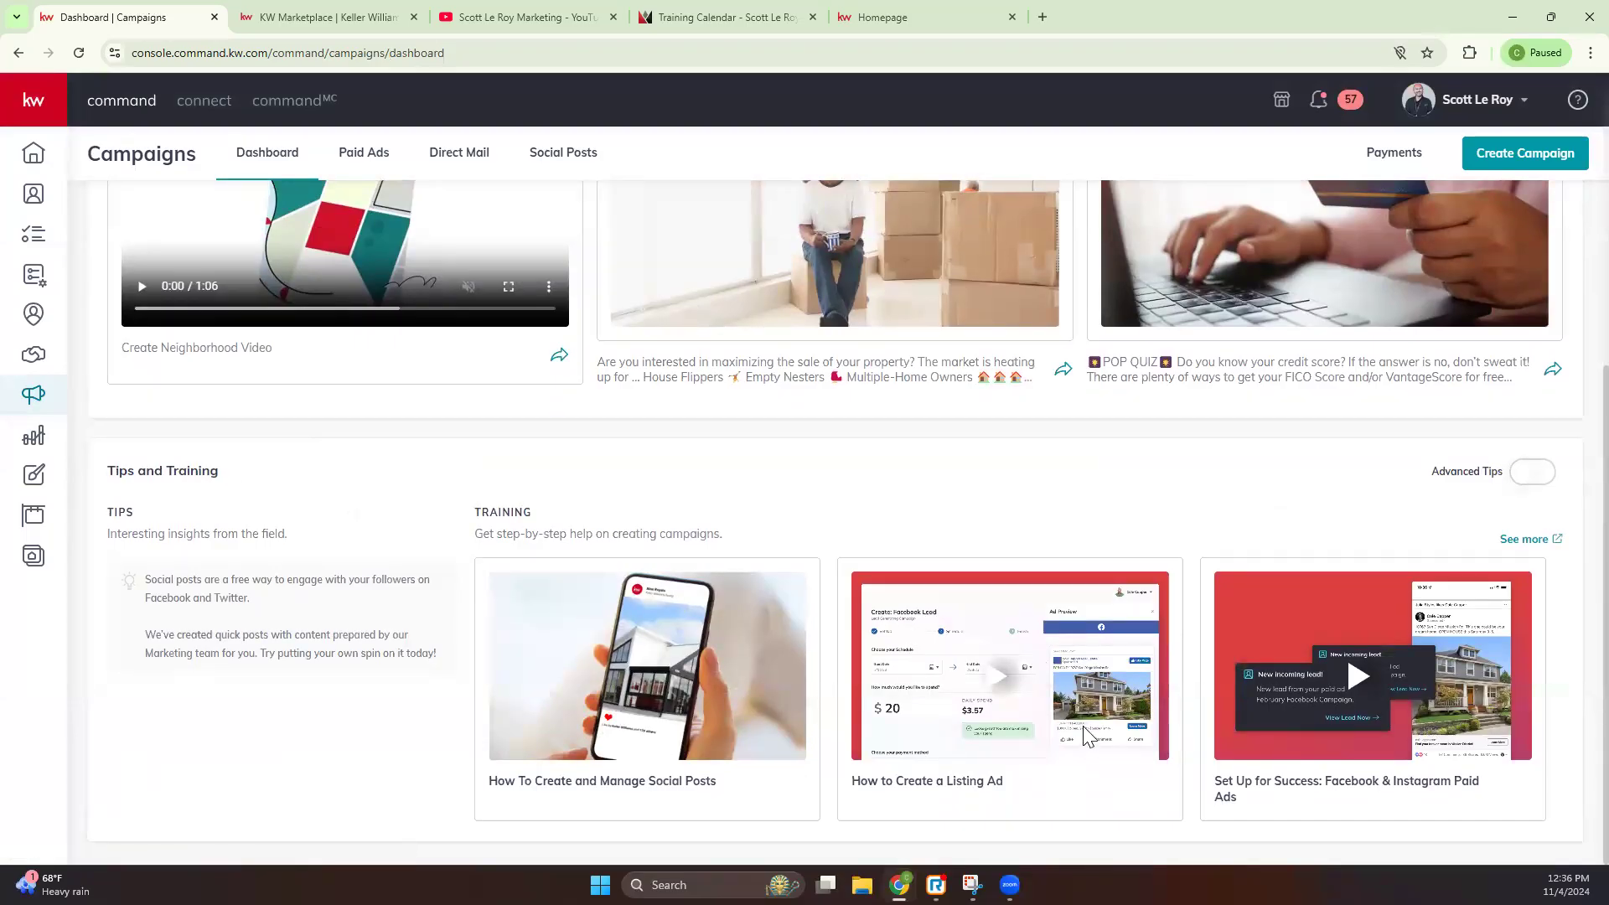
click(1540, 474)
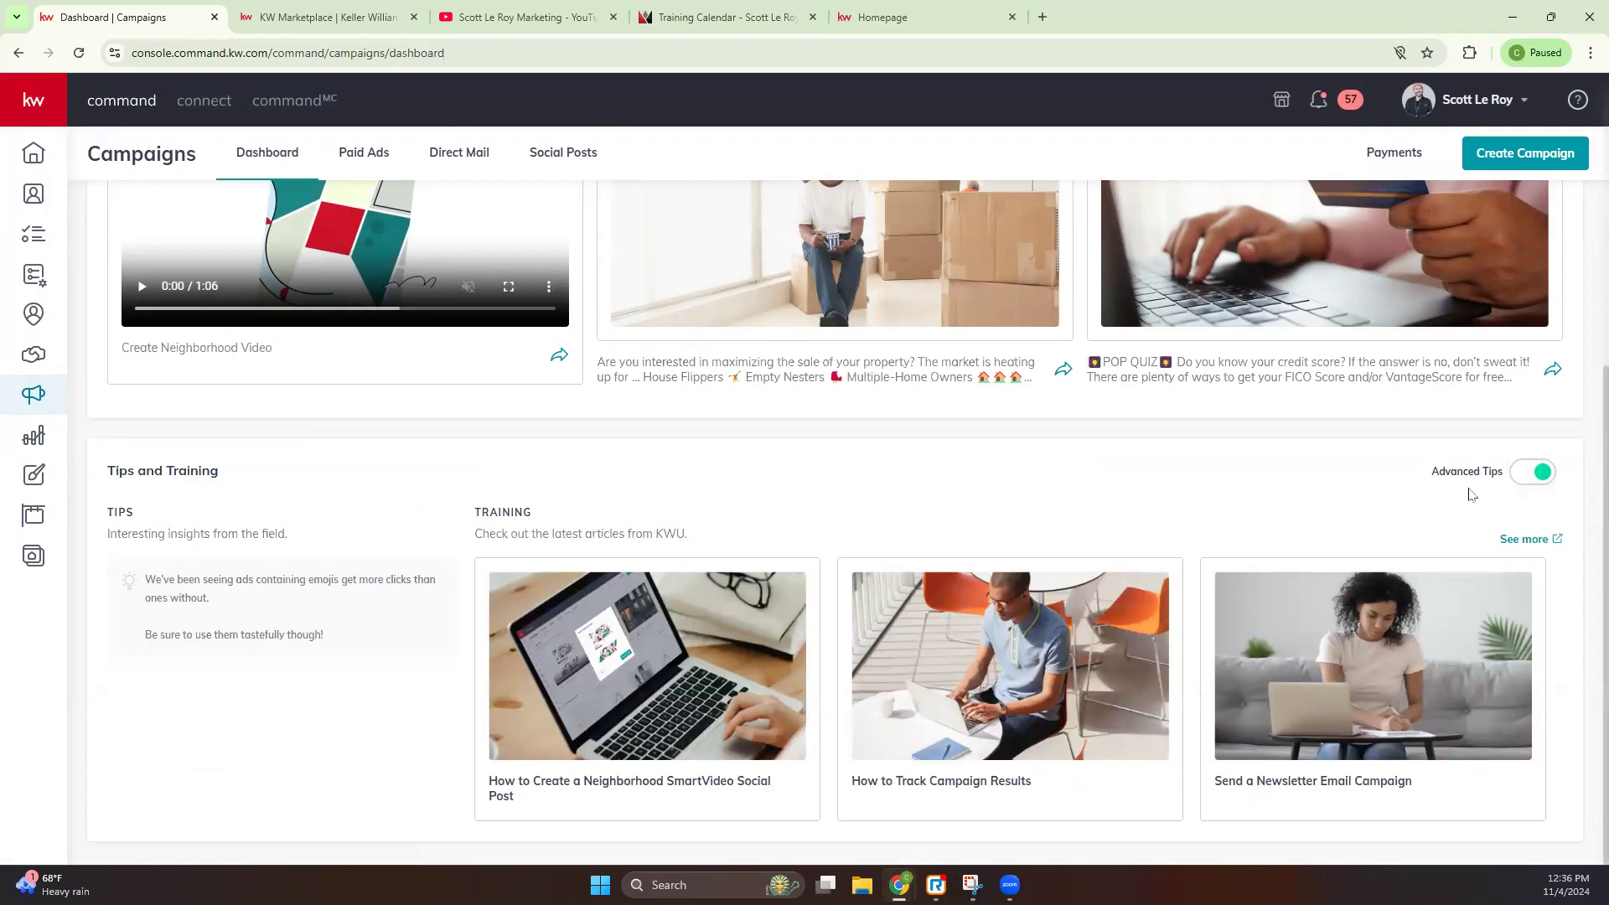
click(1543, 481)
scroll(891, 496, up, 5)
scroll(889, 487, up, 1)
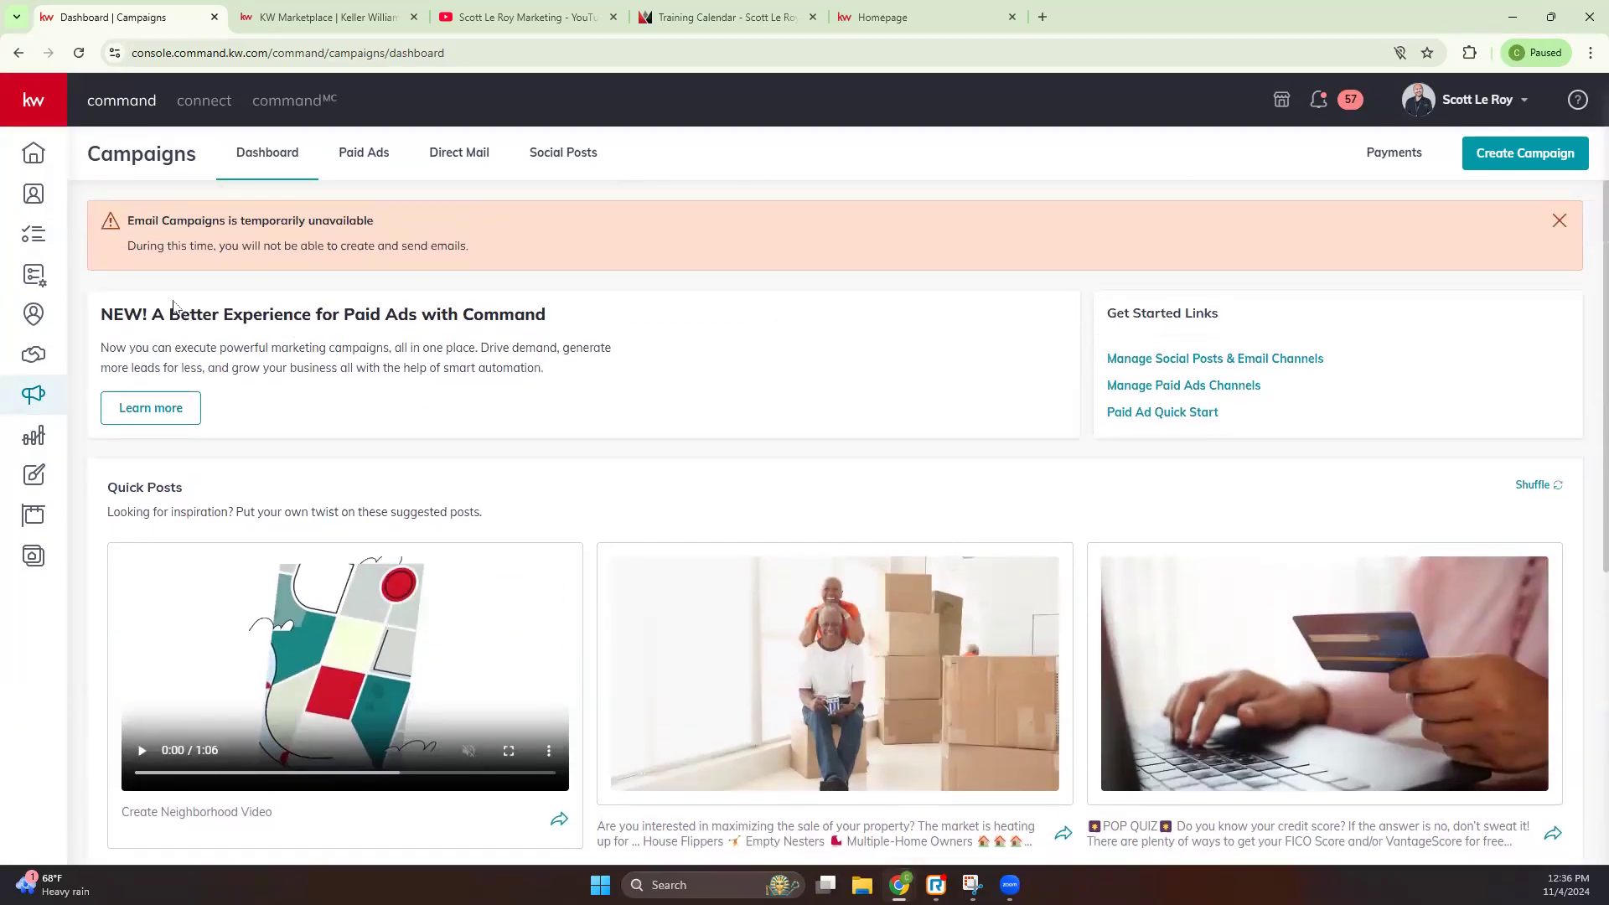
Step: Open the reporting dashboard and examine the database overview, health and activity scores
click(34, 439)
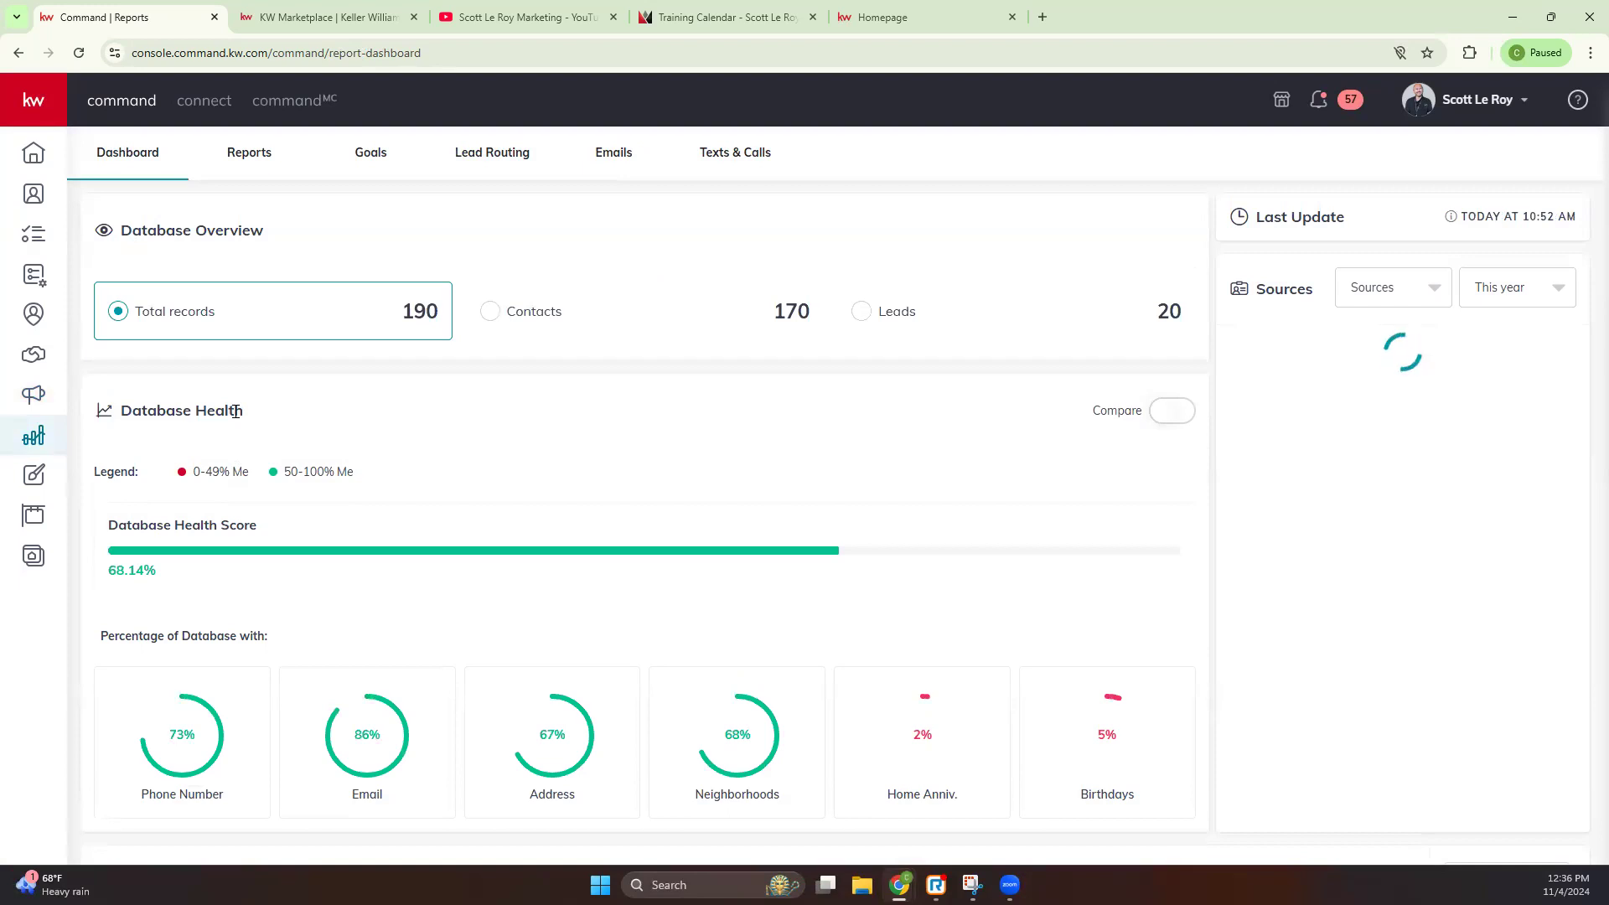
scroll(236, 410, down, 3)
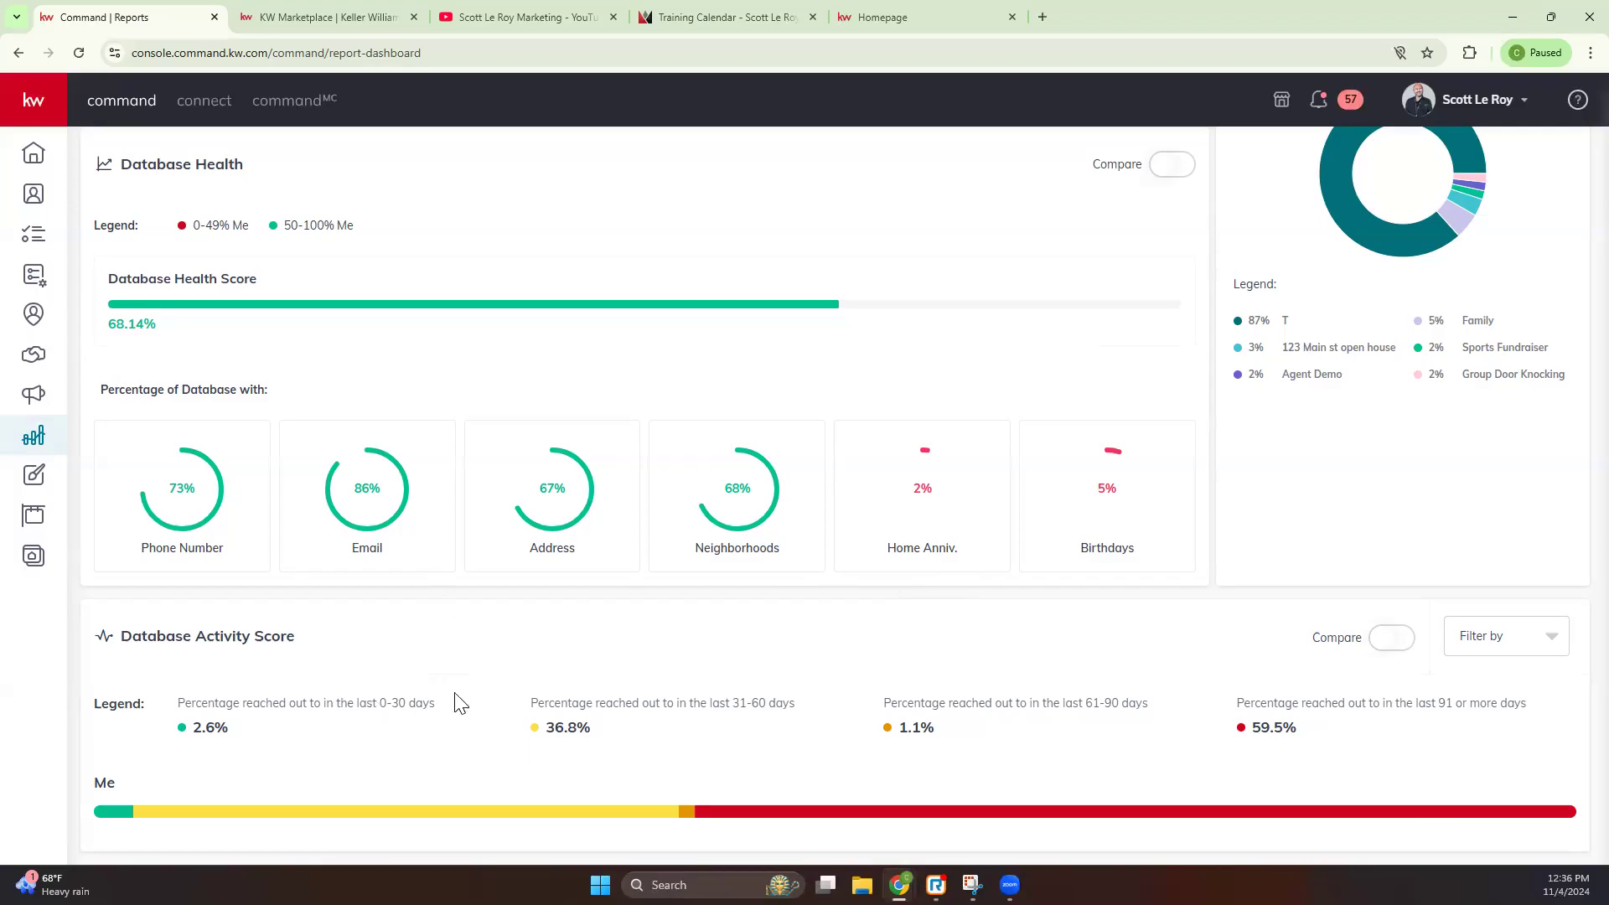
scroll(922, 503, up, 2)
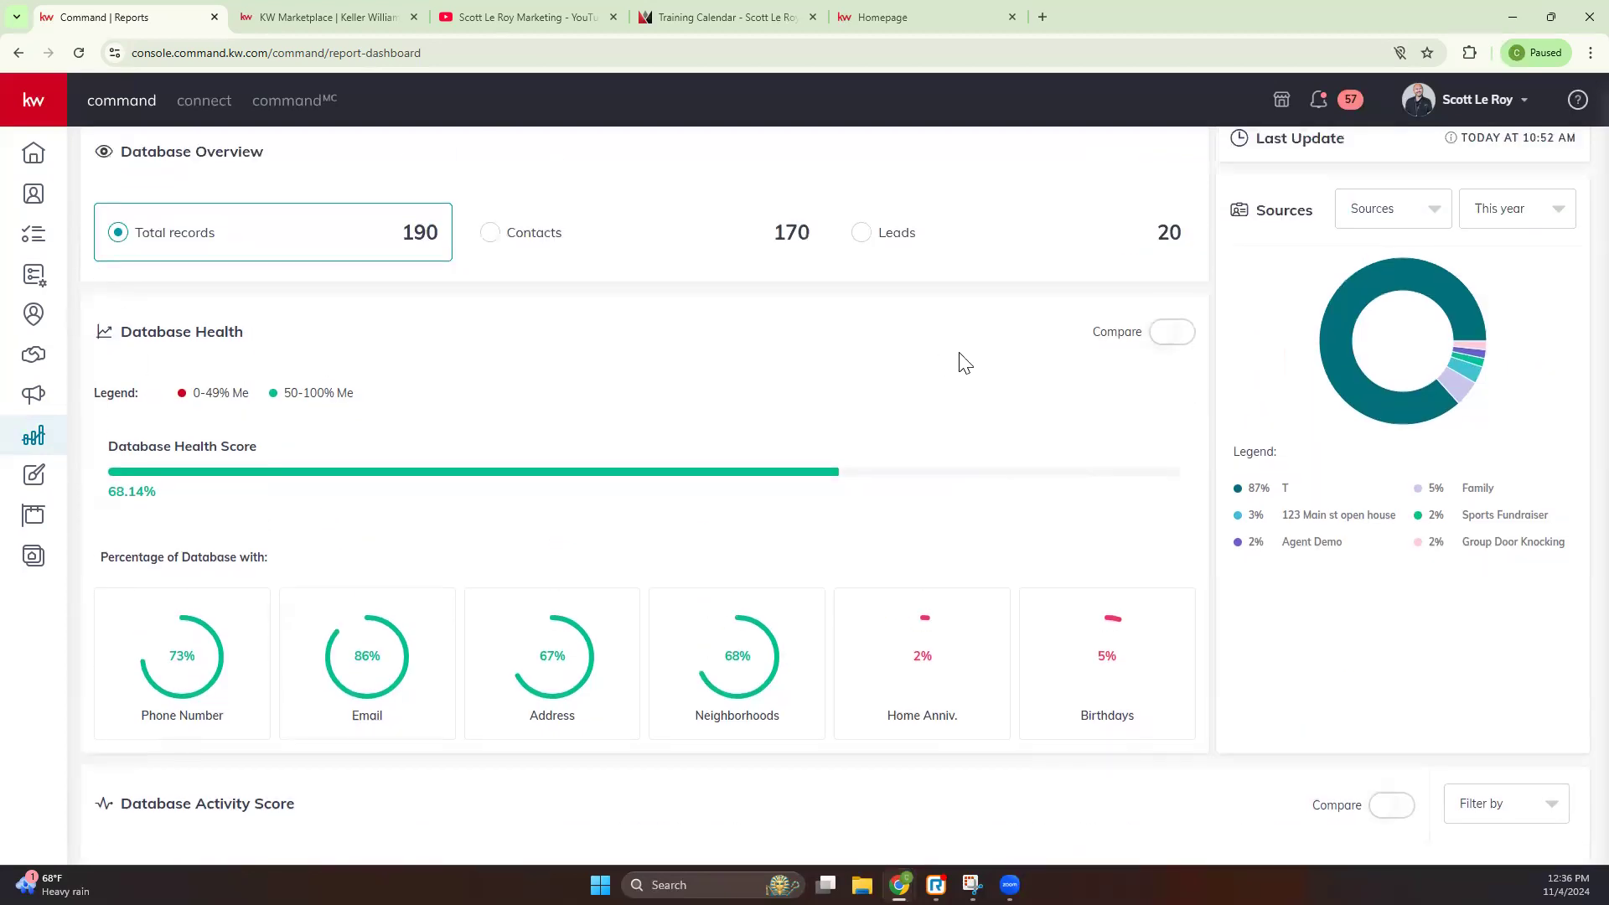
Step: Turn on the Database Health comparison with Agents in my Market Center and review the other comparison groups
click(1160, 342)
click(1037, 339)
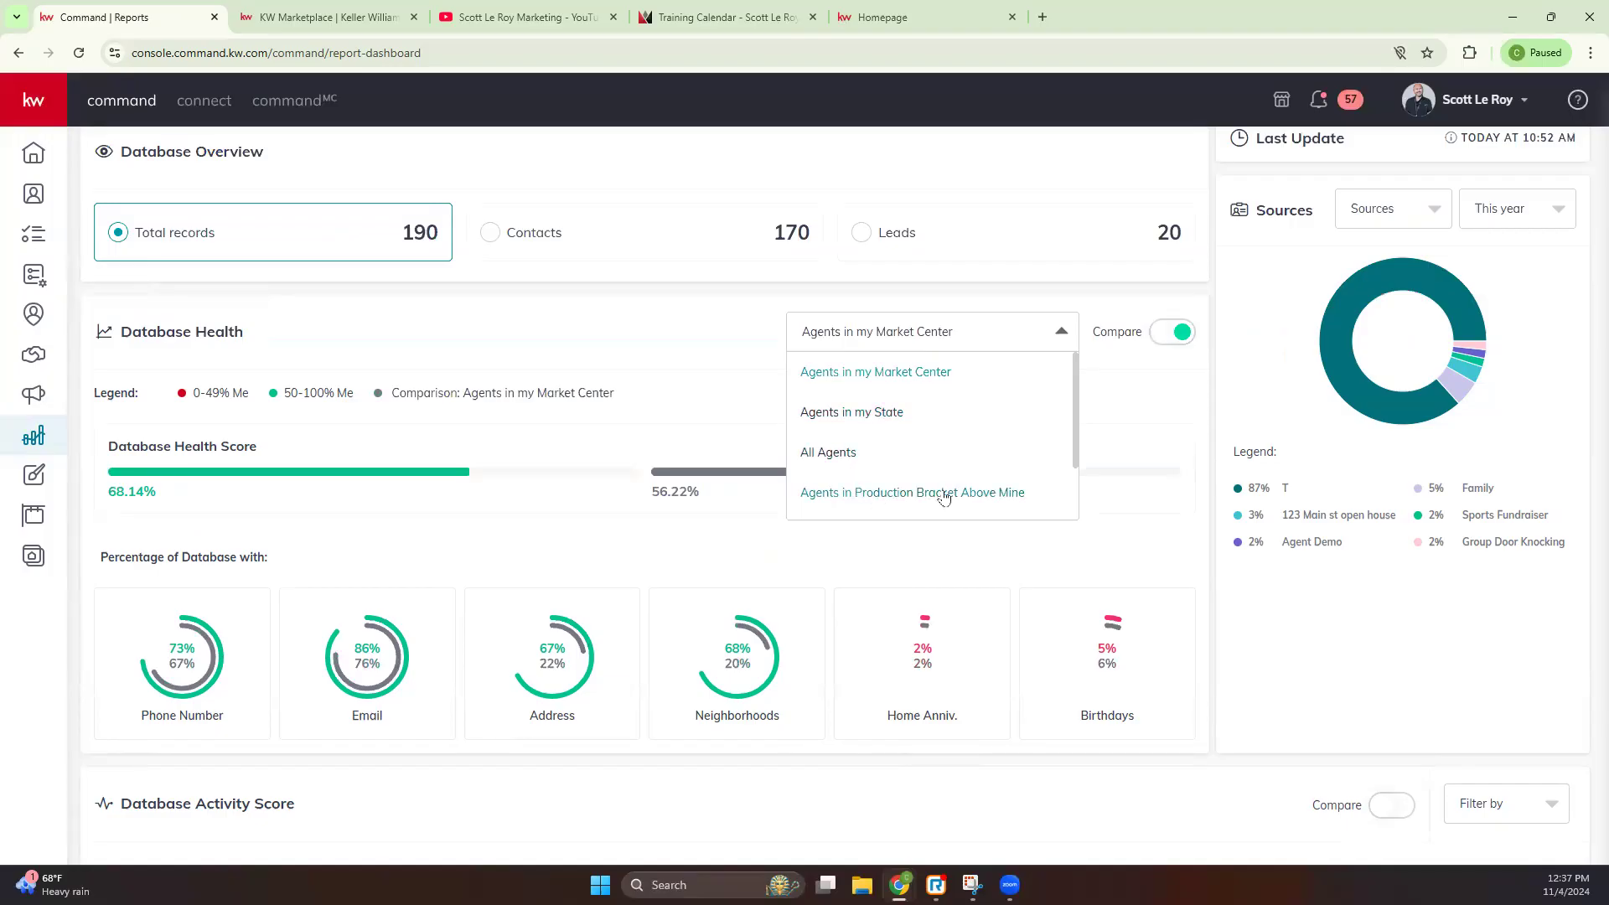
click(664, 290)
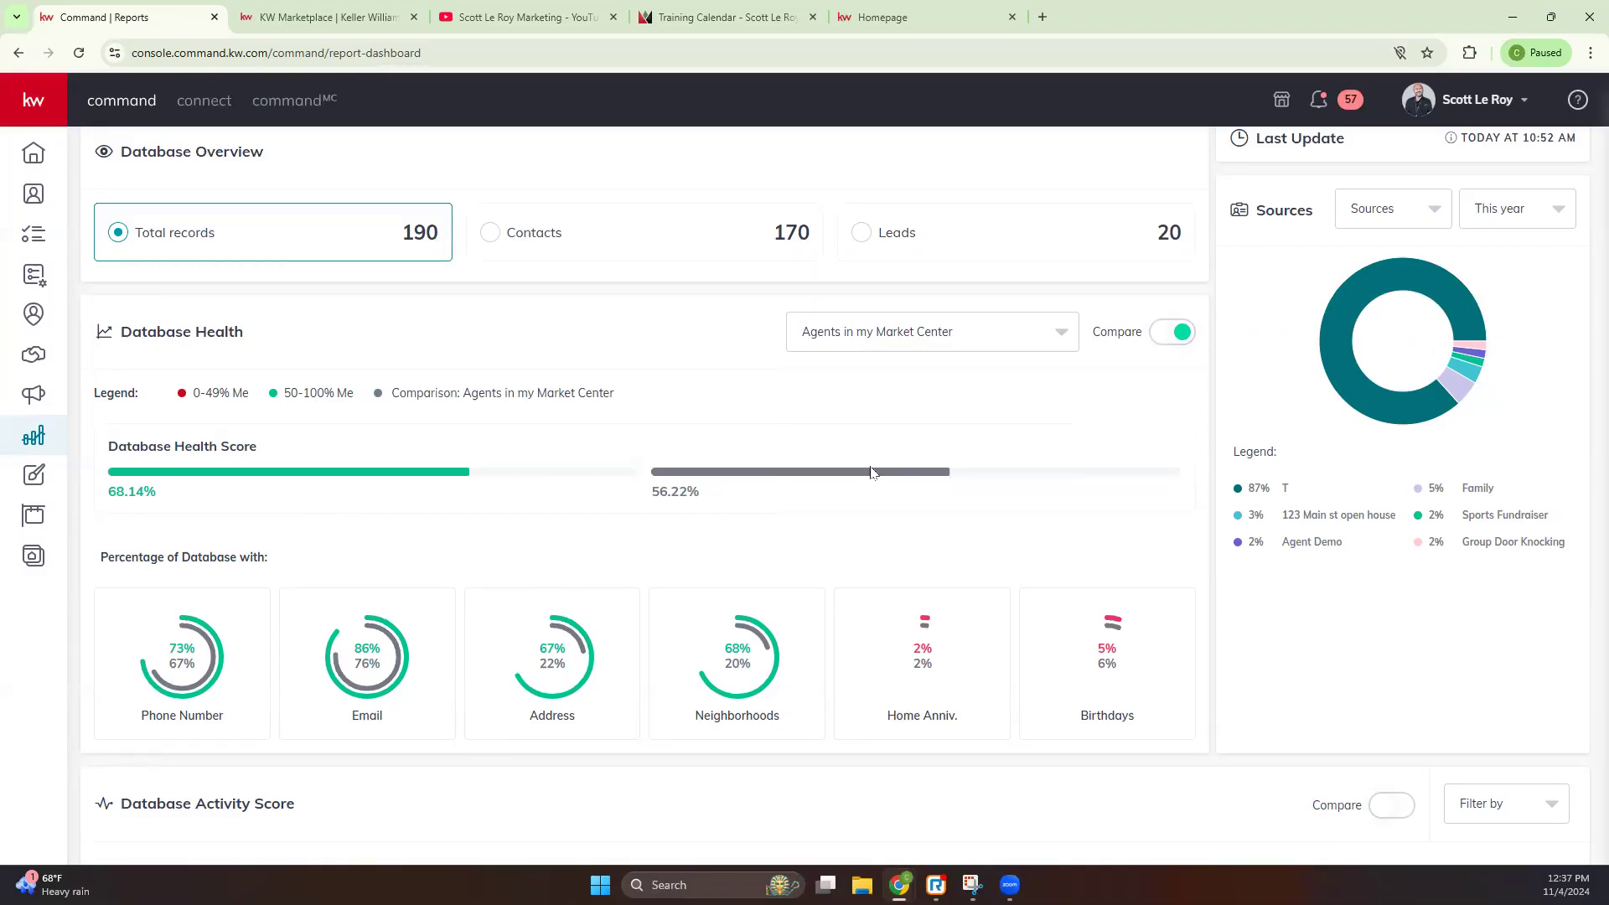
Step: View the Opportunities Report and check which other report types are available
scroll(503, 293, up, 1)
click(251, 151)
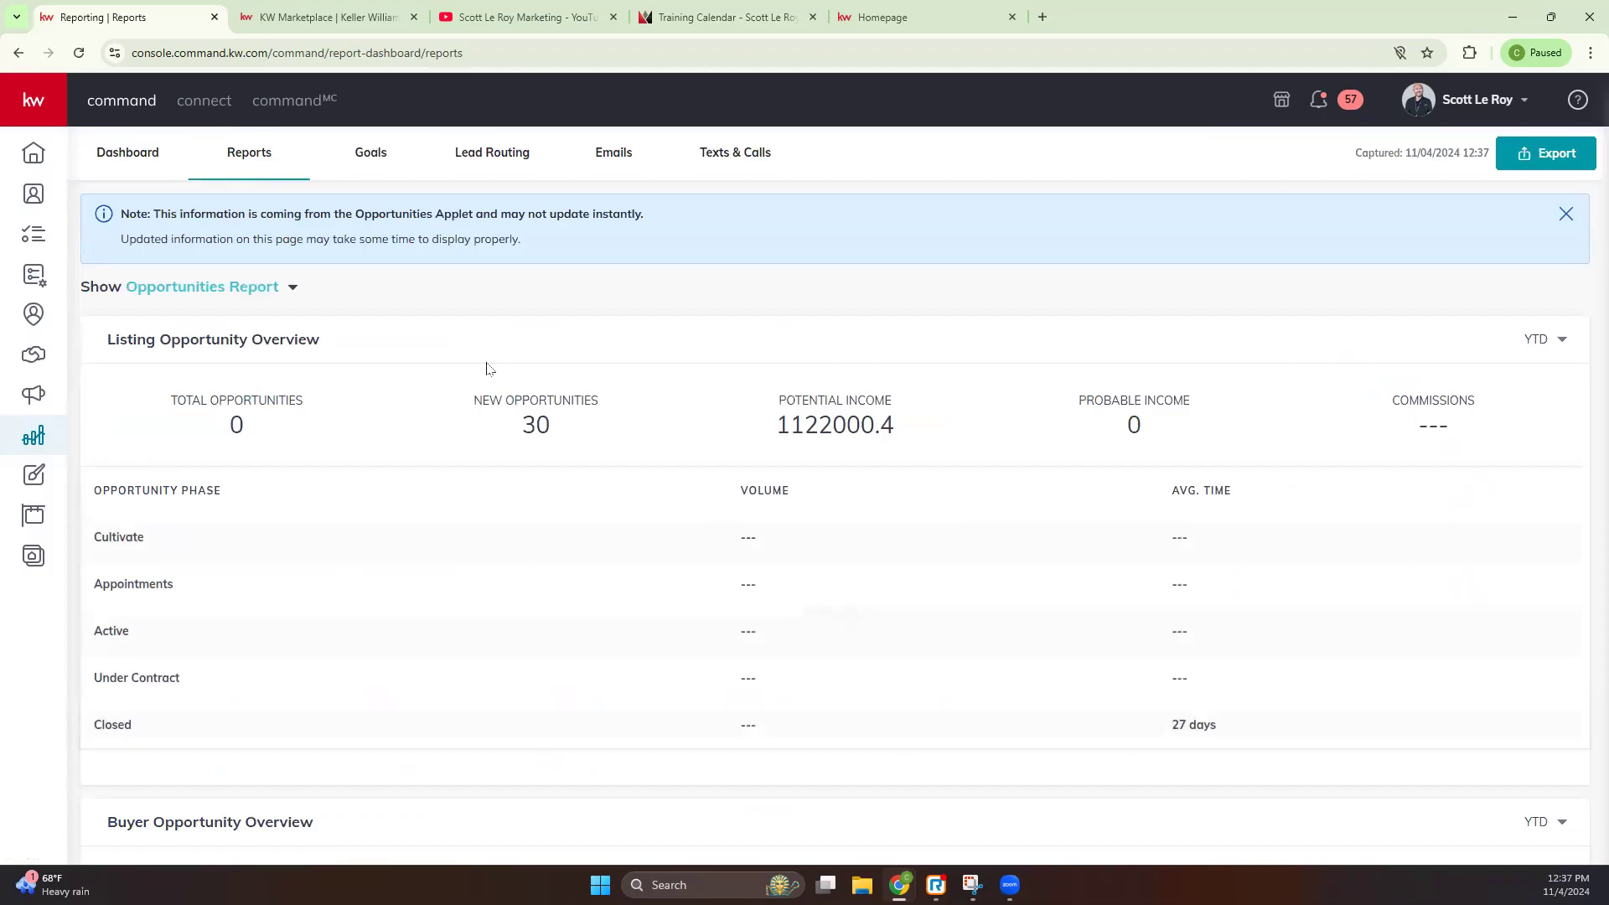
click(263, 292)
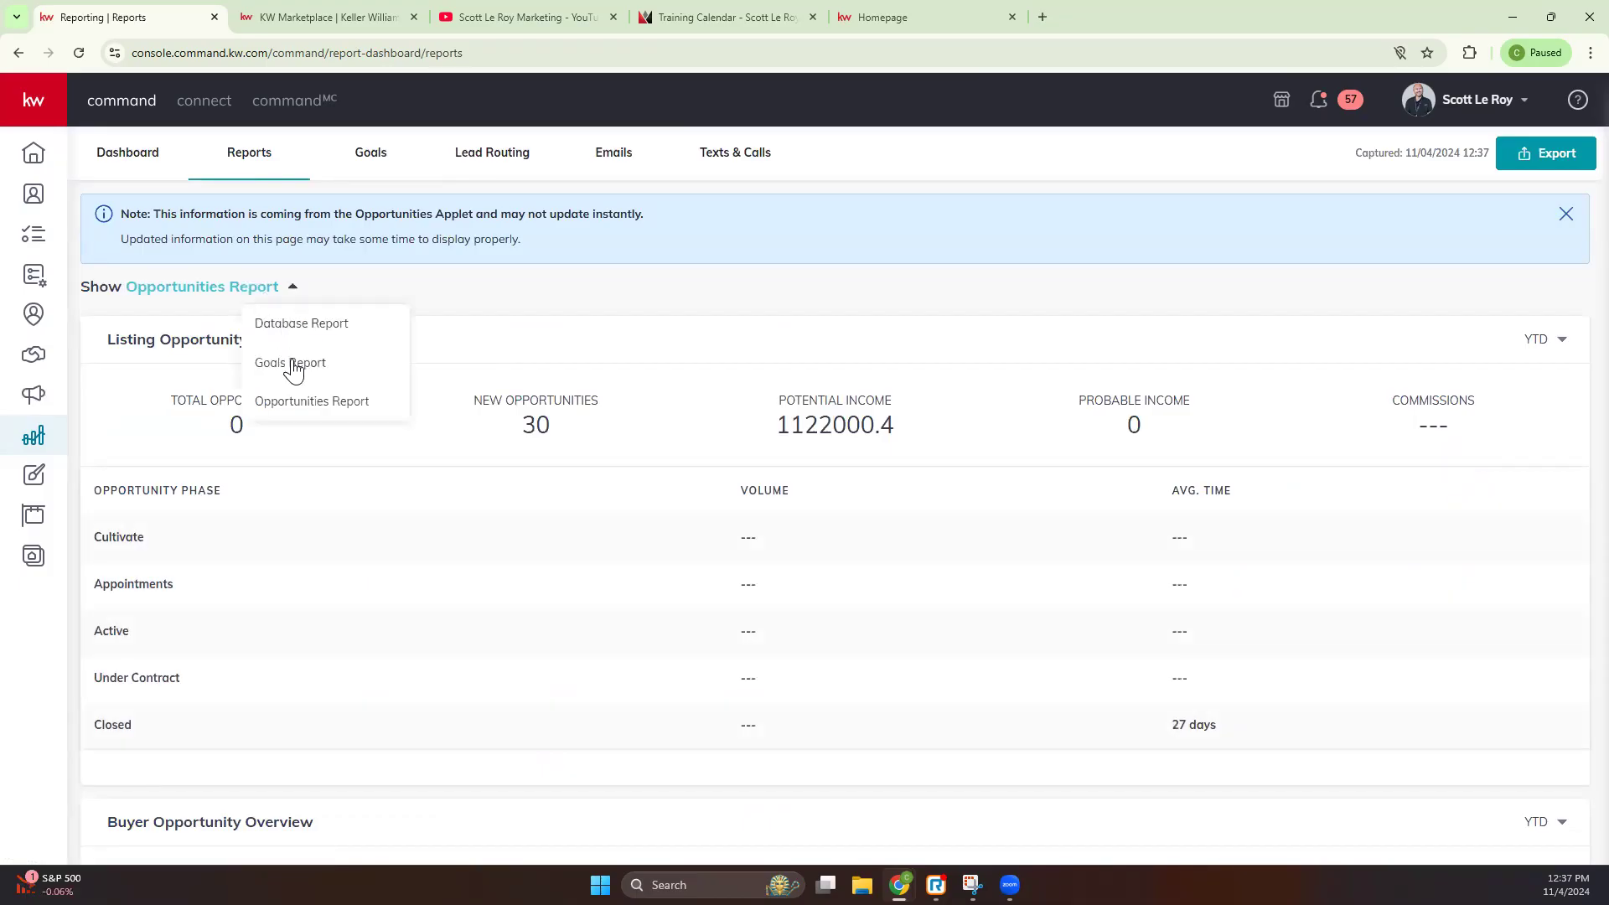
Step: Review the 2024 goals and Profit Tracker, view the 2025 goals for comparison and return to the 2024 goals
click(371, 155)
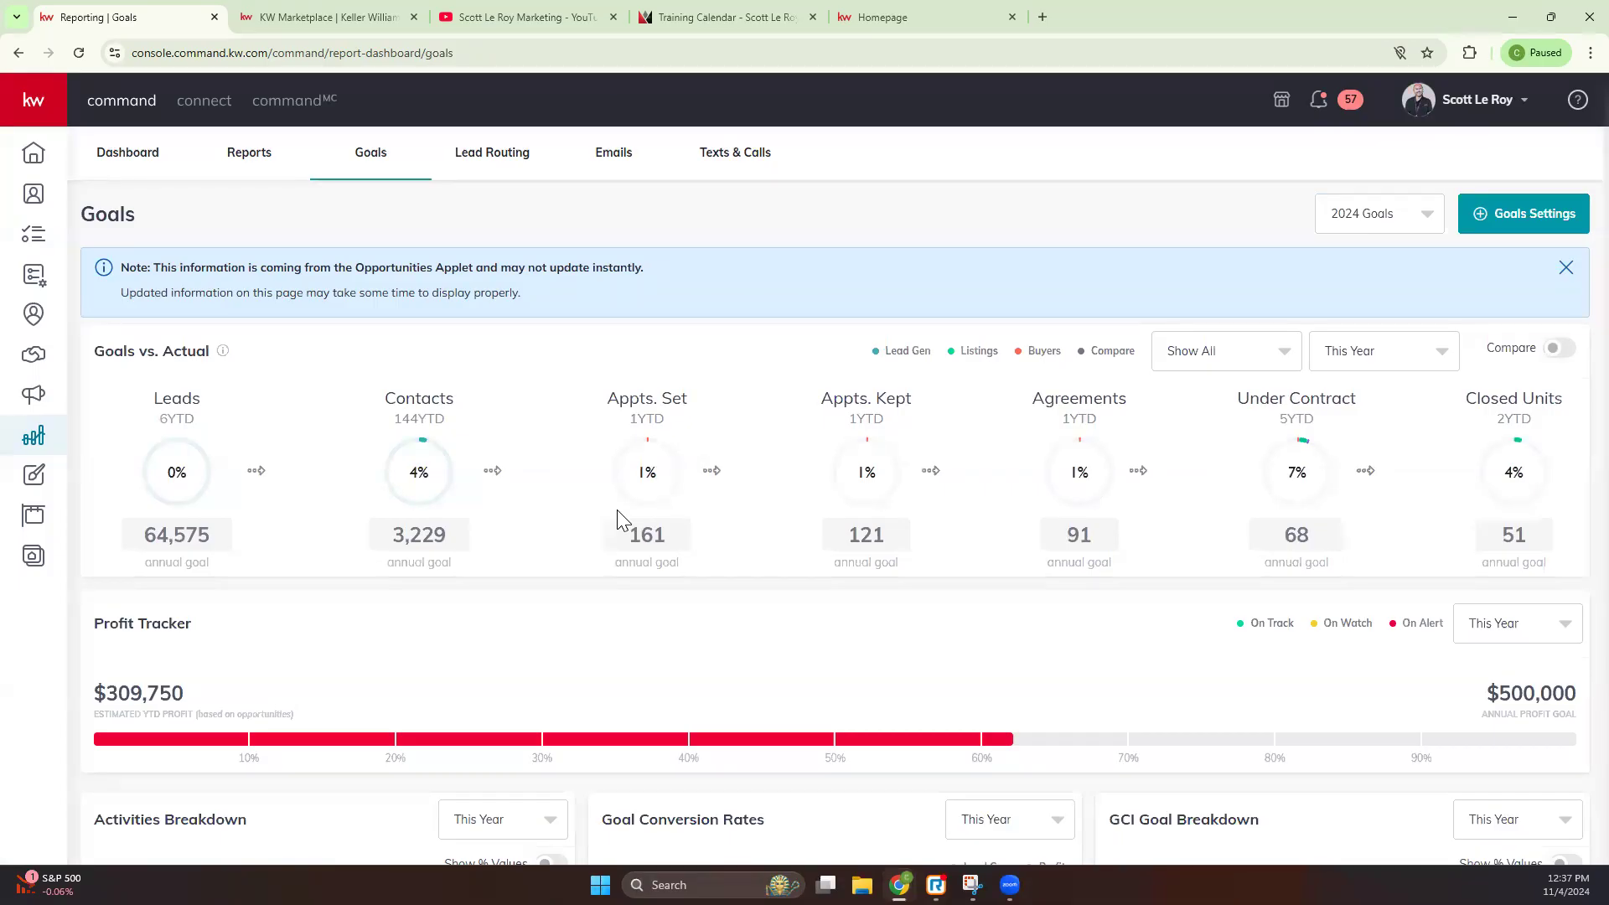
scroll(620, 519, down, 3)
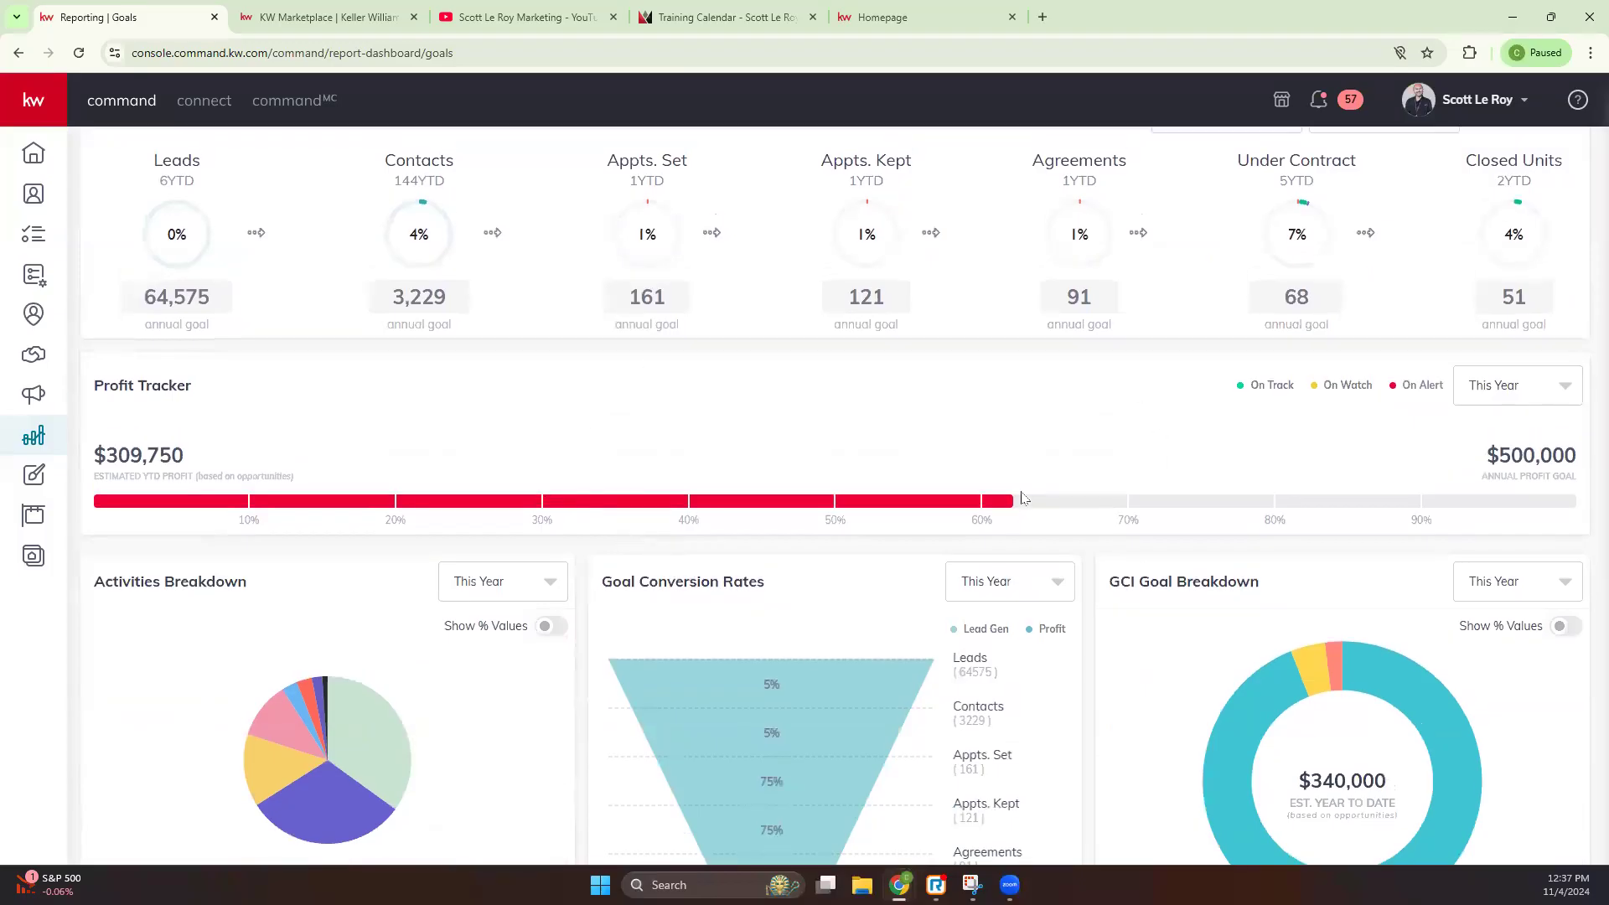
scroll(1020, 499, up, 3)
click(1407, 215)
click(1365, 292)
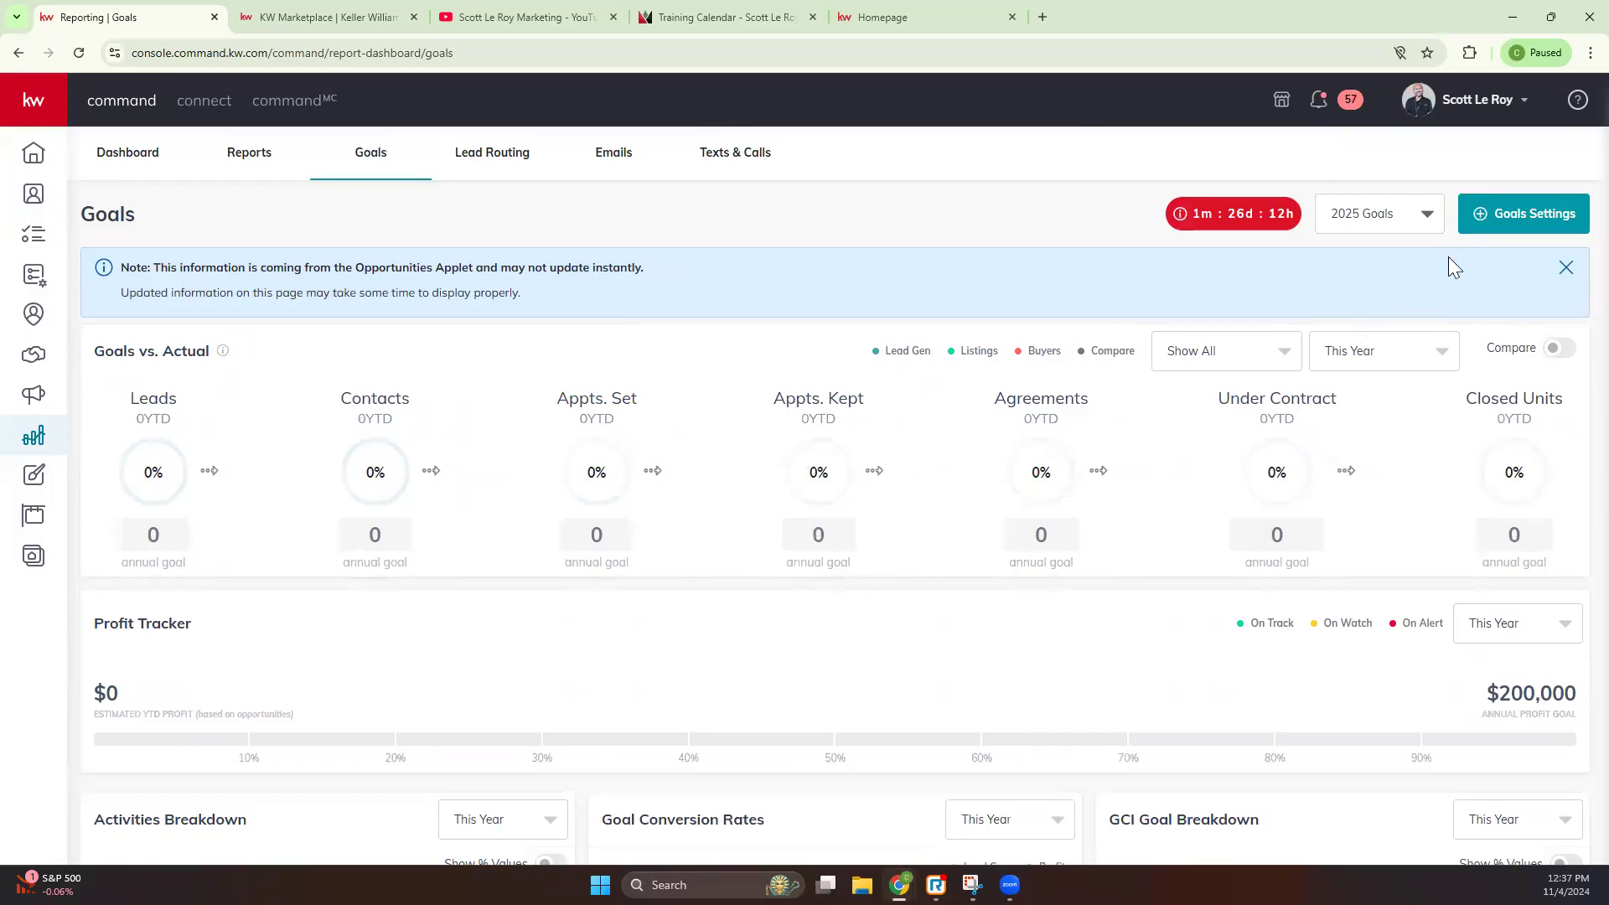
click(1424, 216)
click(1369, 268)
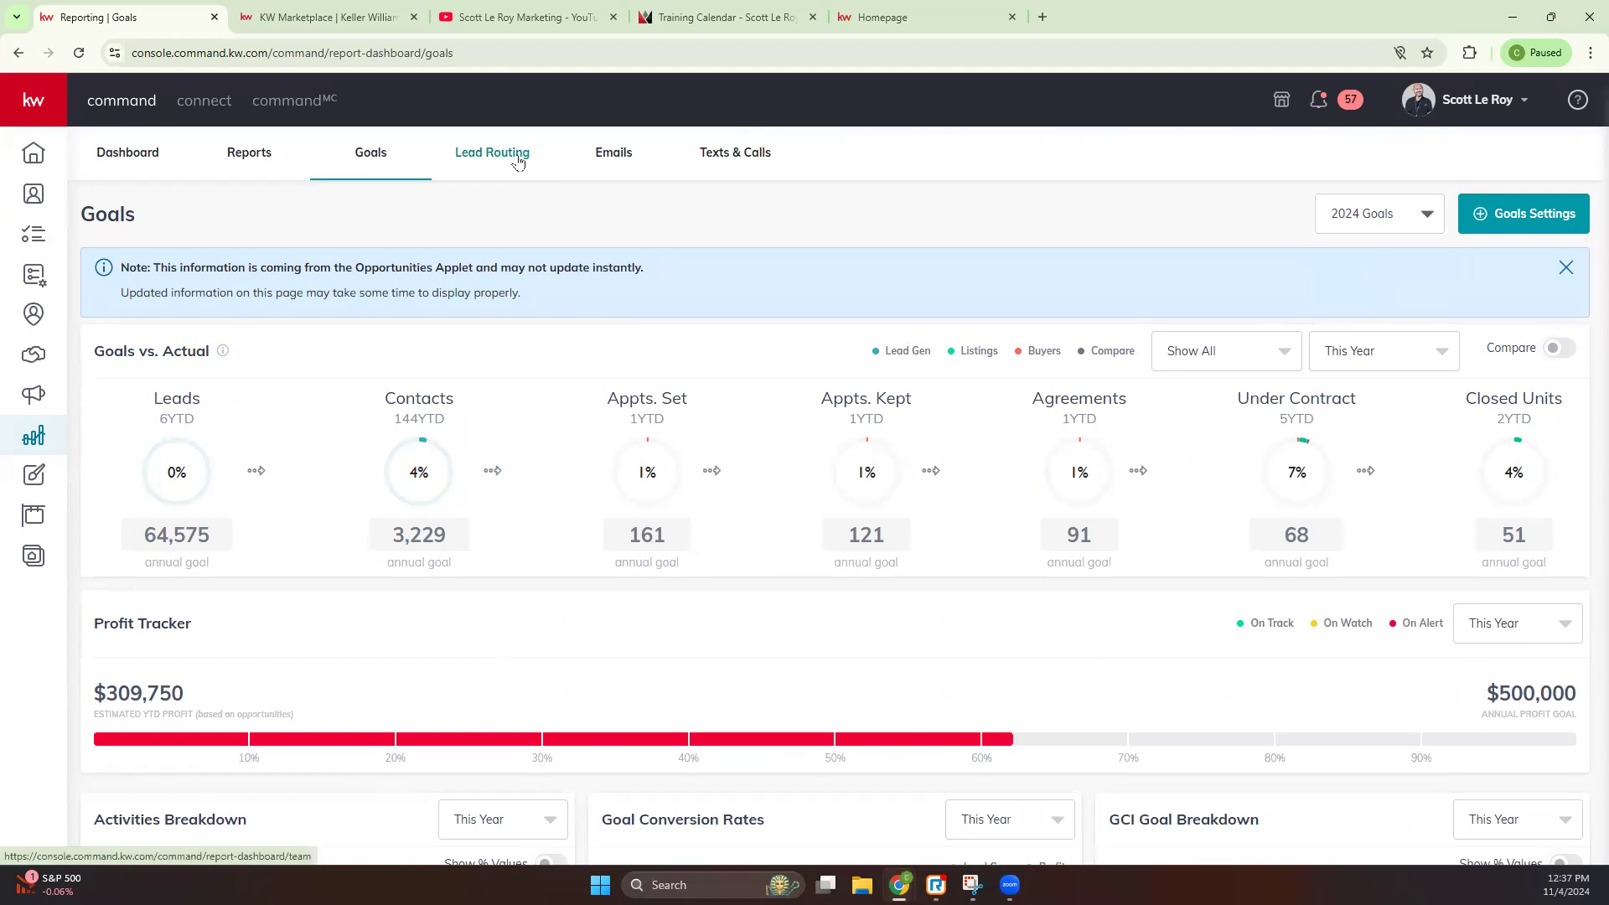
Step: Check the Lead Routing report and show the email metrics for October 2024
click(507, 159)
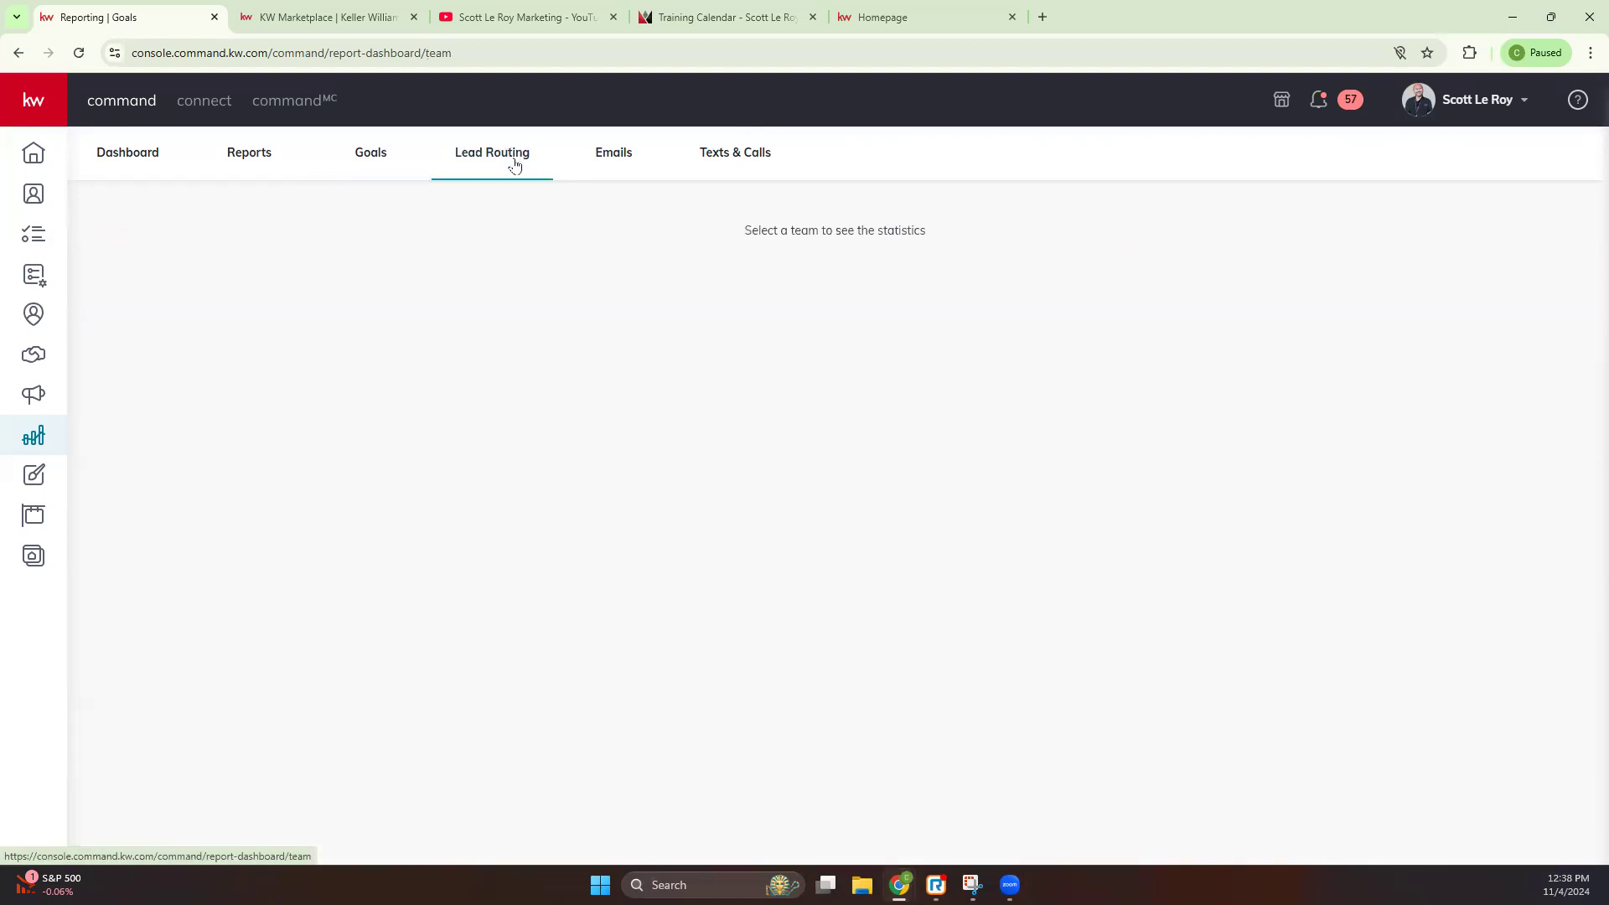
click(622, 159)
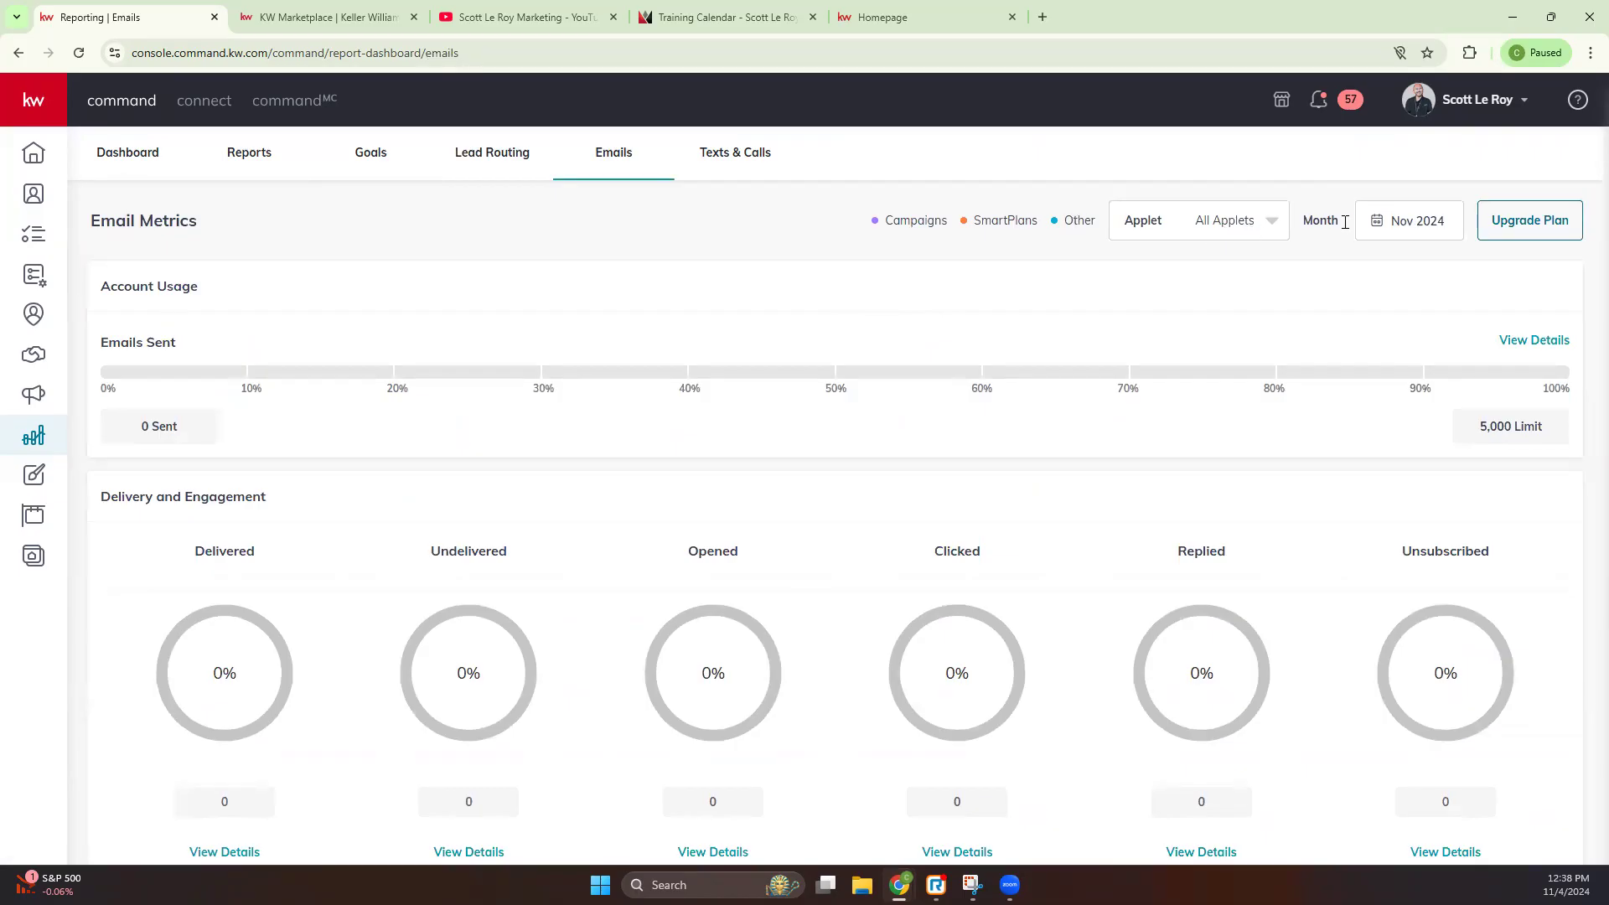
click(1396, 231)
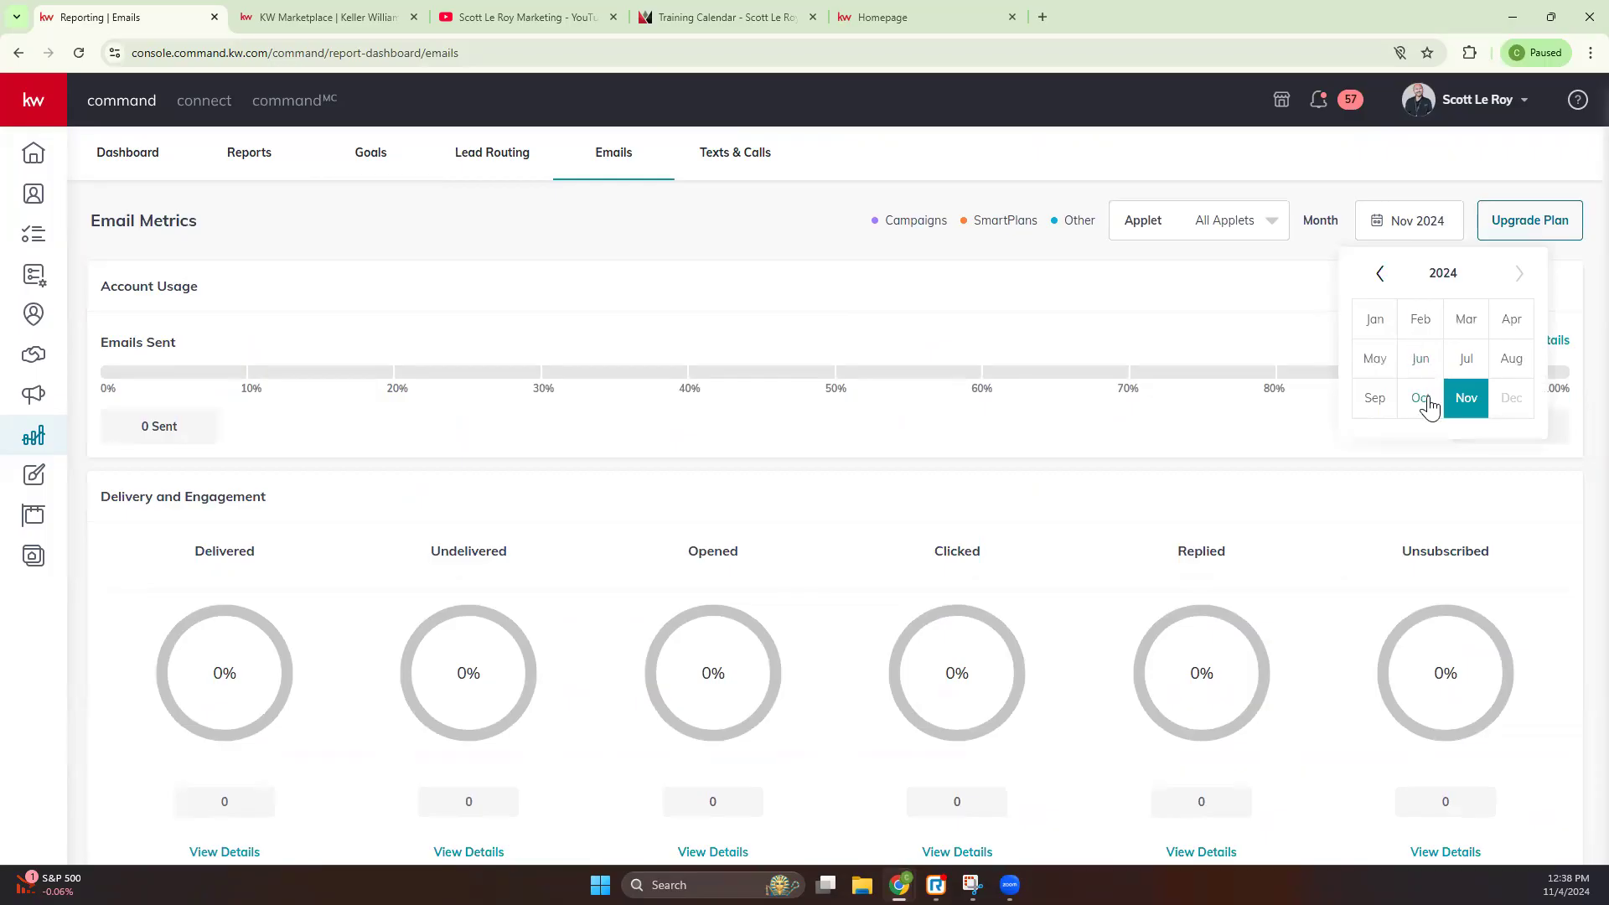
click(1428, 406)
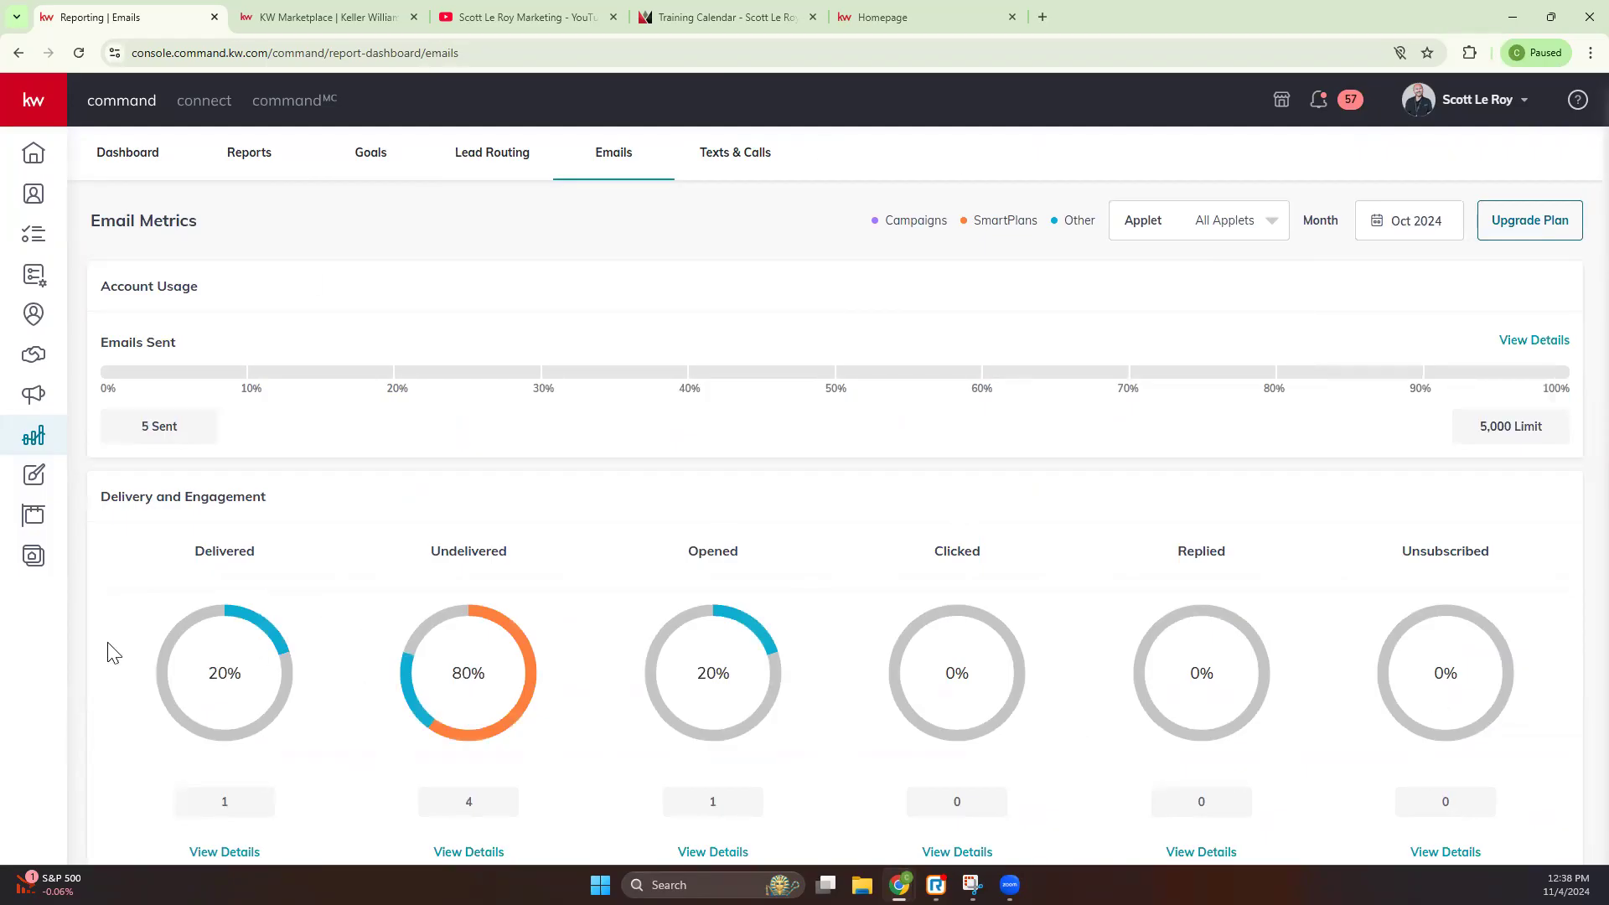
Step: Examine the October email delivery and engagement charts, their color legend and the available applet filters
scroll(320, 661, down, 3)
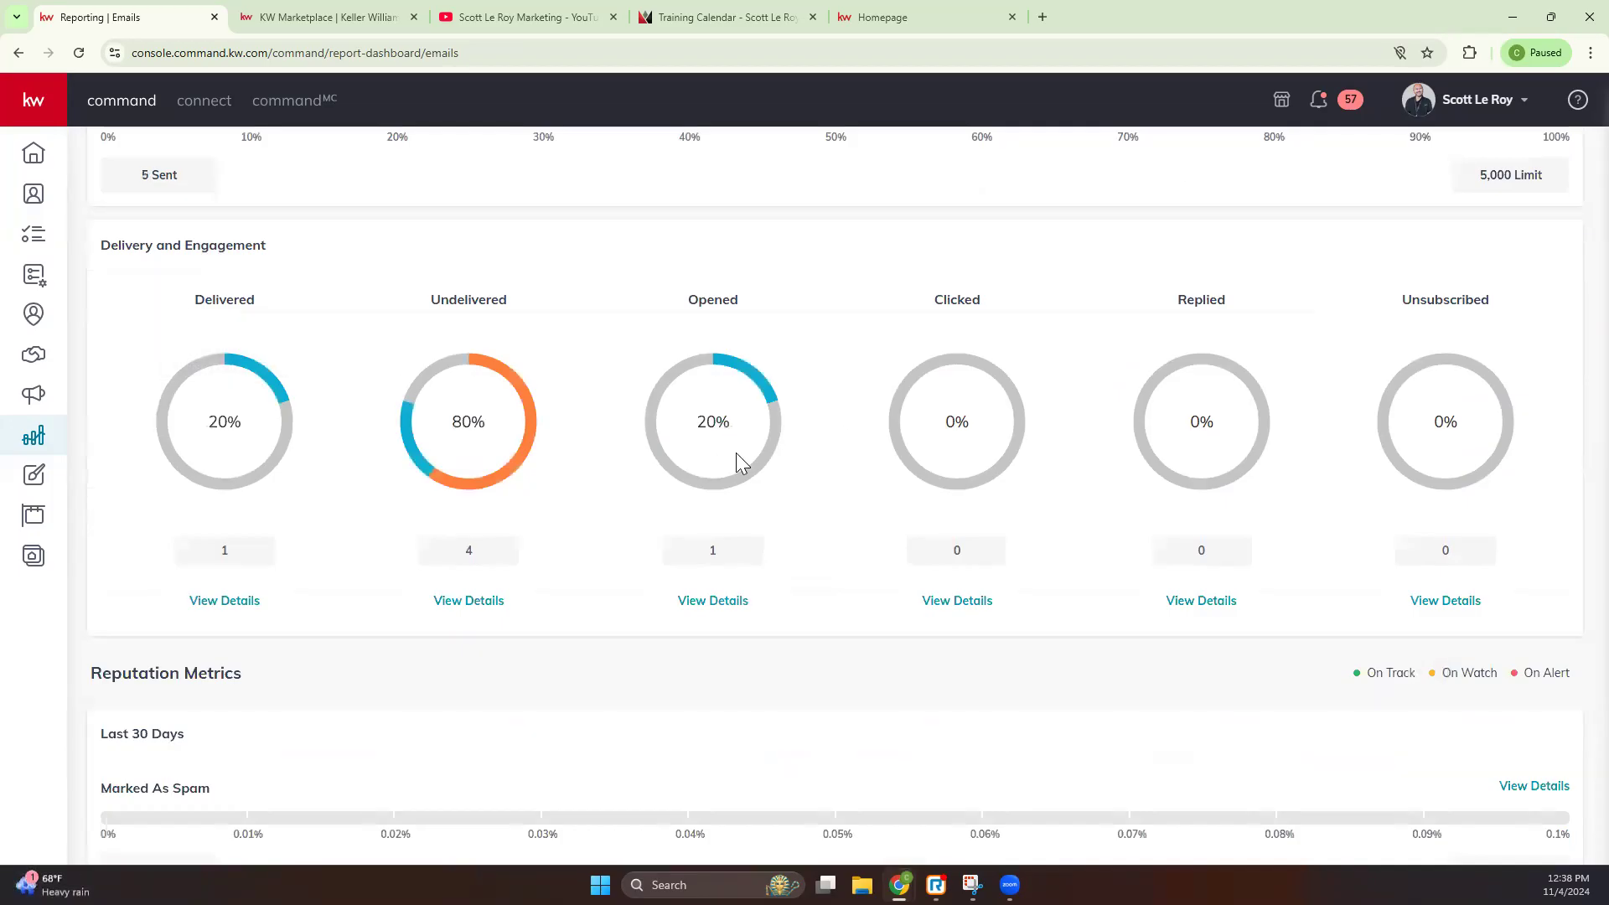
scroll(1059, 431, up, 3)
drag(1120, 228, 1073, 222)
drag(934, 220, 880, 220)
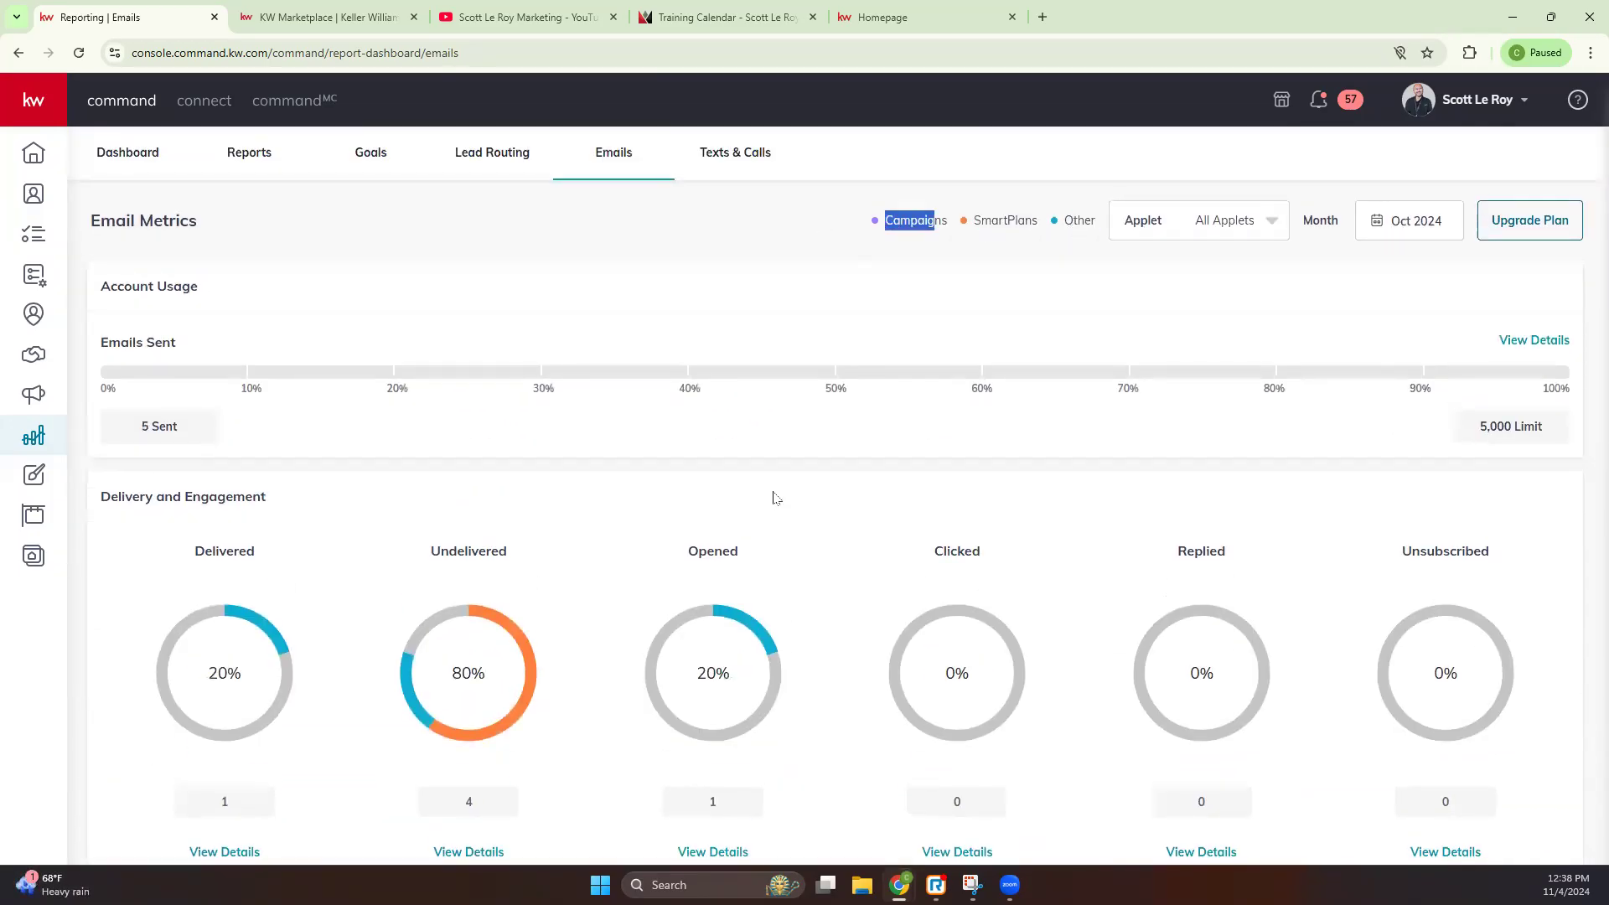
click(1225, 225)
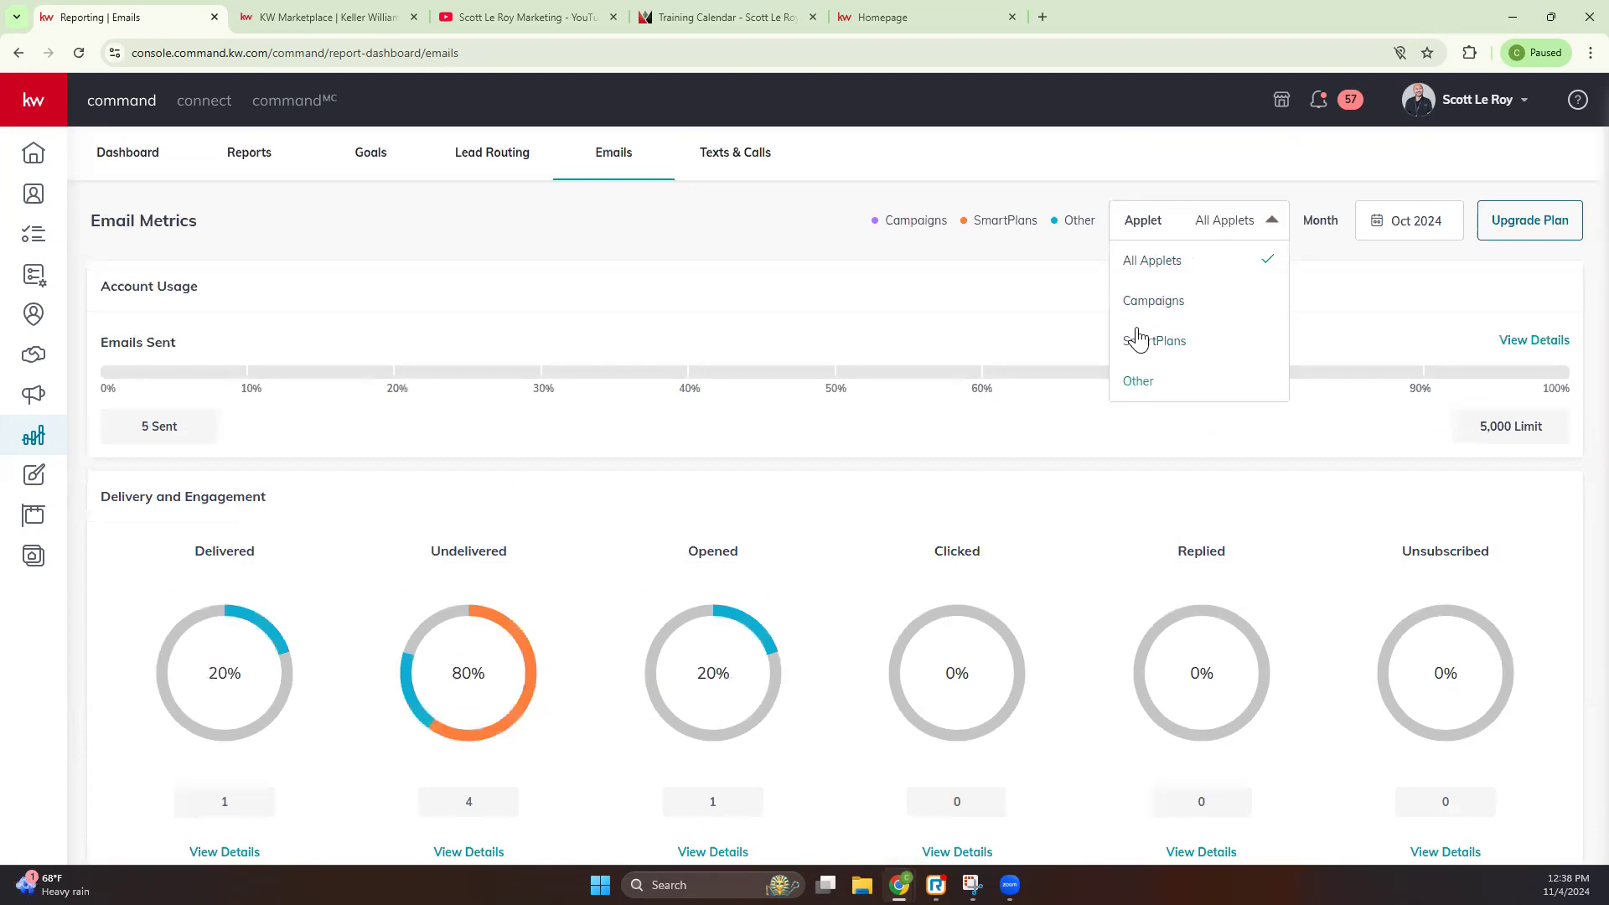
click(884, 311)
Step: View the details of the delivered emails, check the reputation metrics and open the Texts & Calls metrics
scroll(586, 436, down, 4)
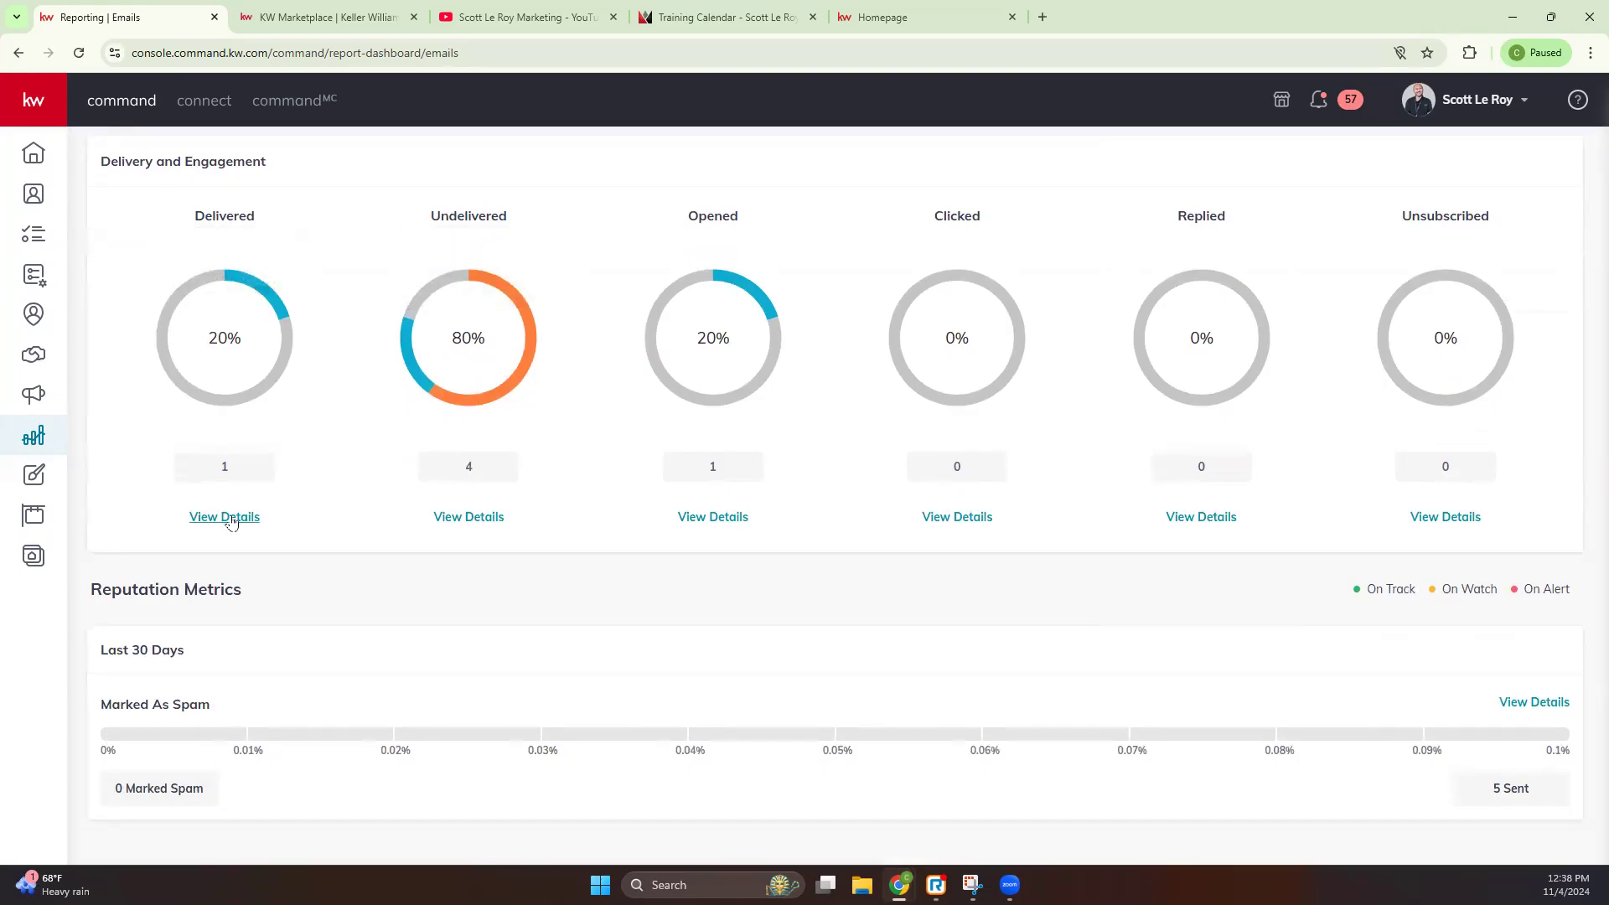
click(232, 519)
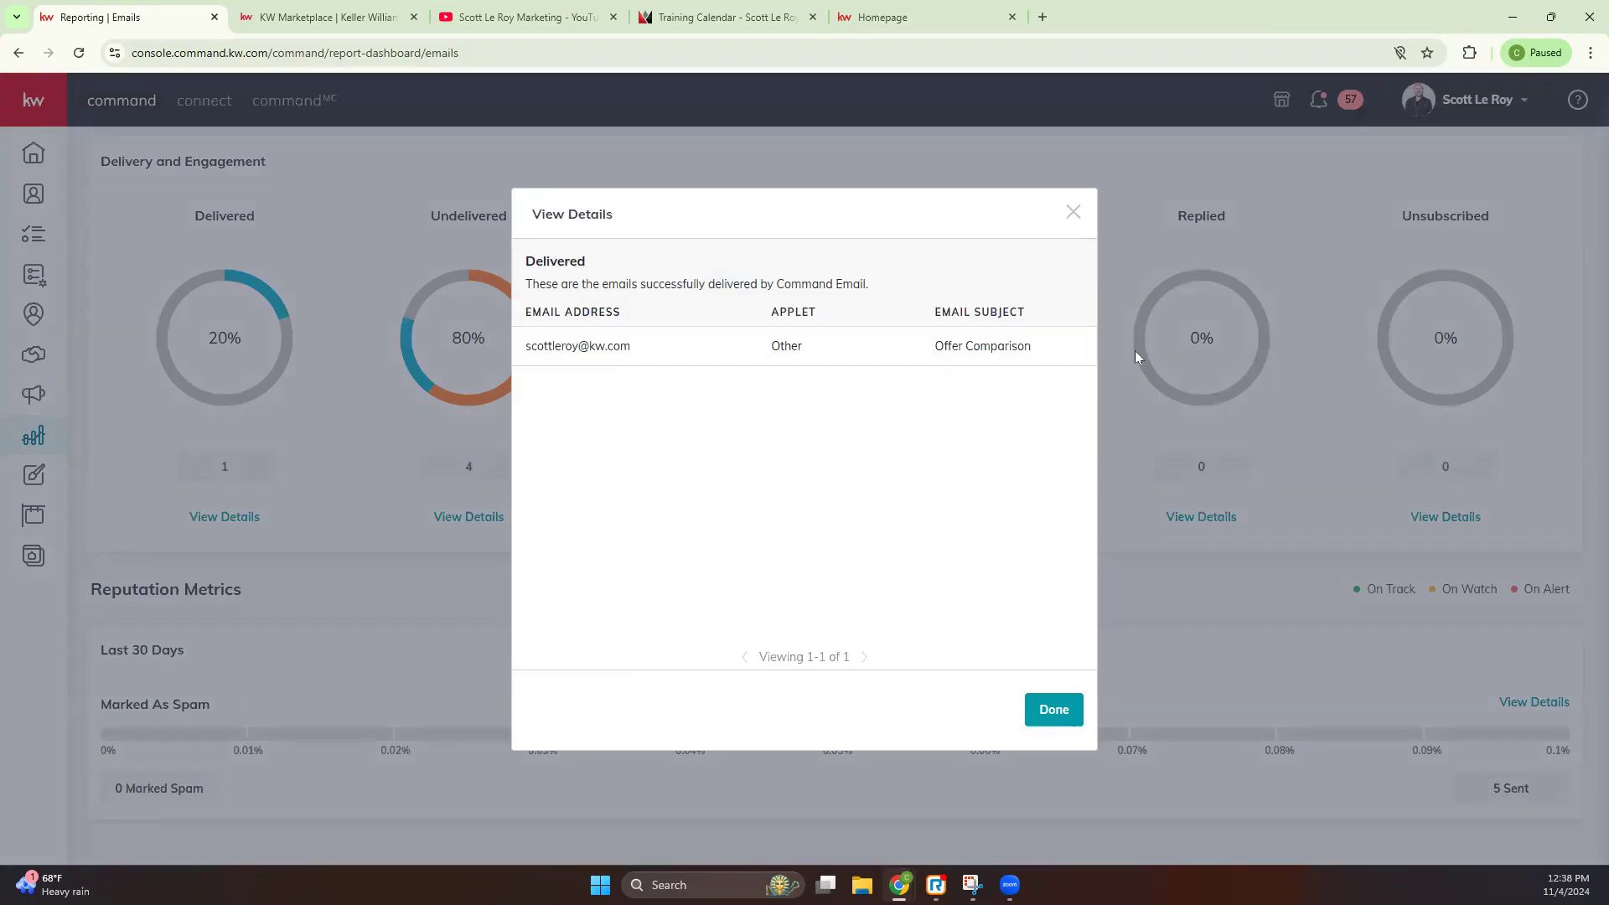
click(1069, 216)
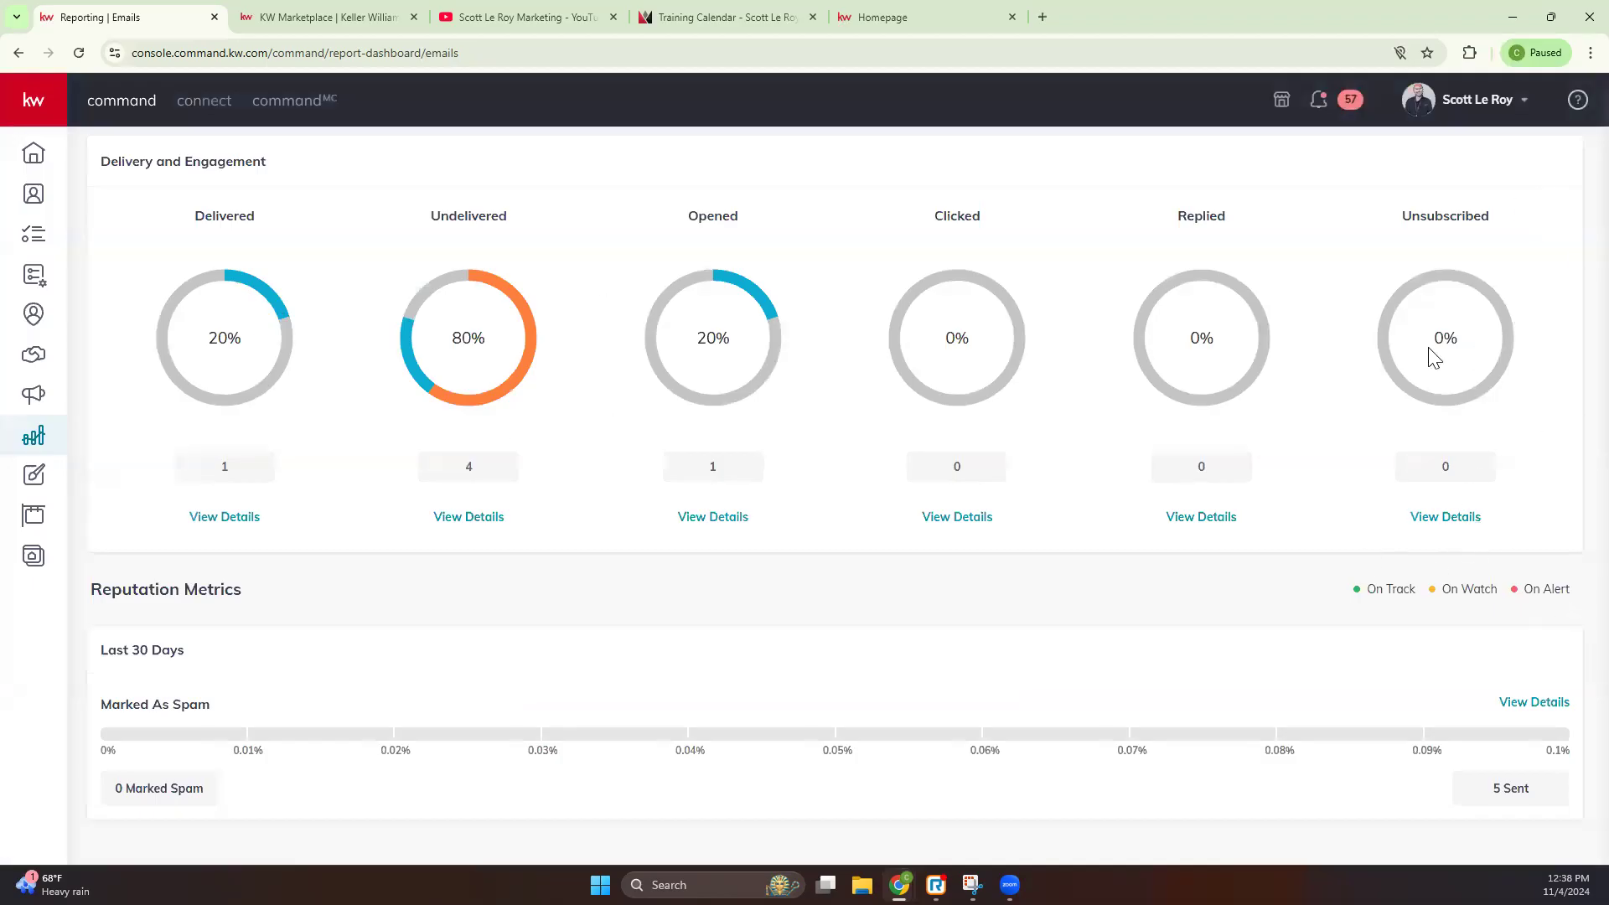
scroll(503, 553, down, 1)
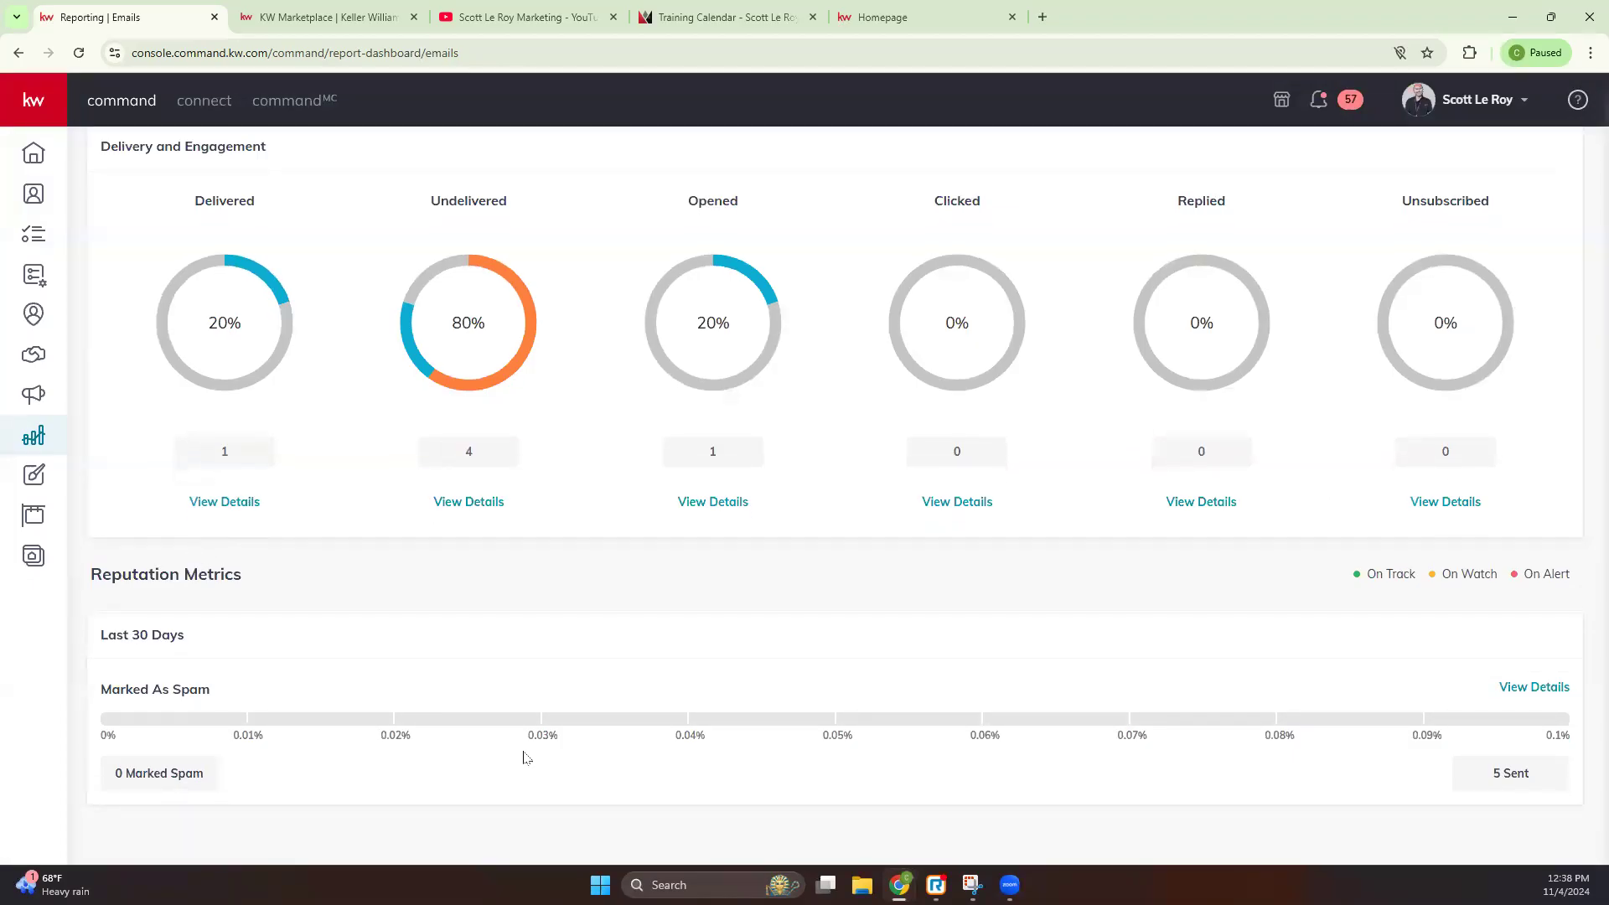
scroll(690, 696, up, 5)
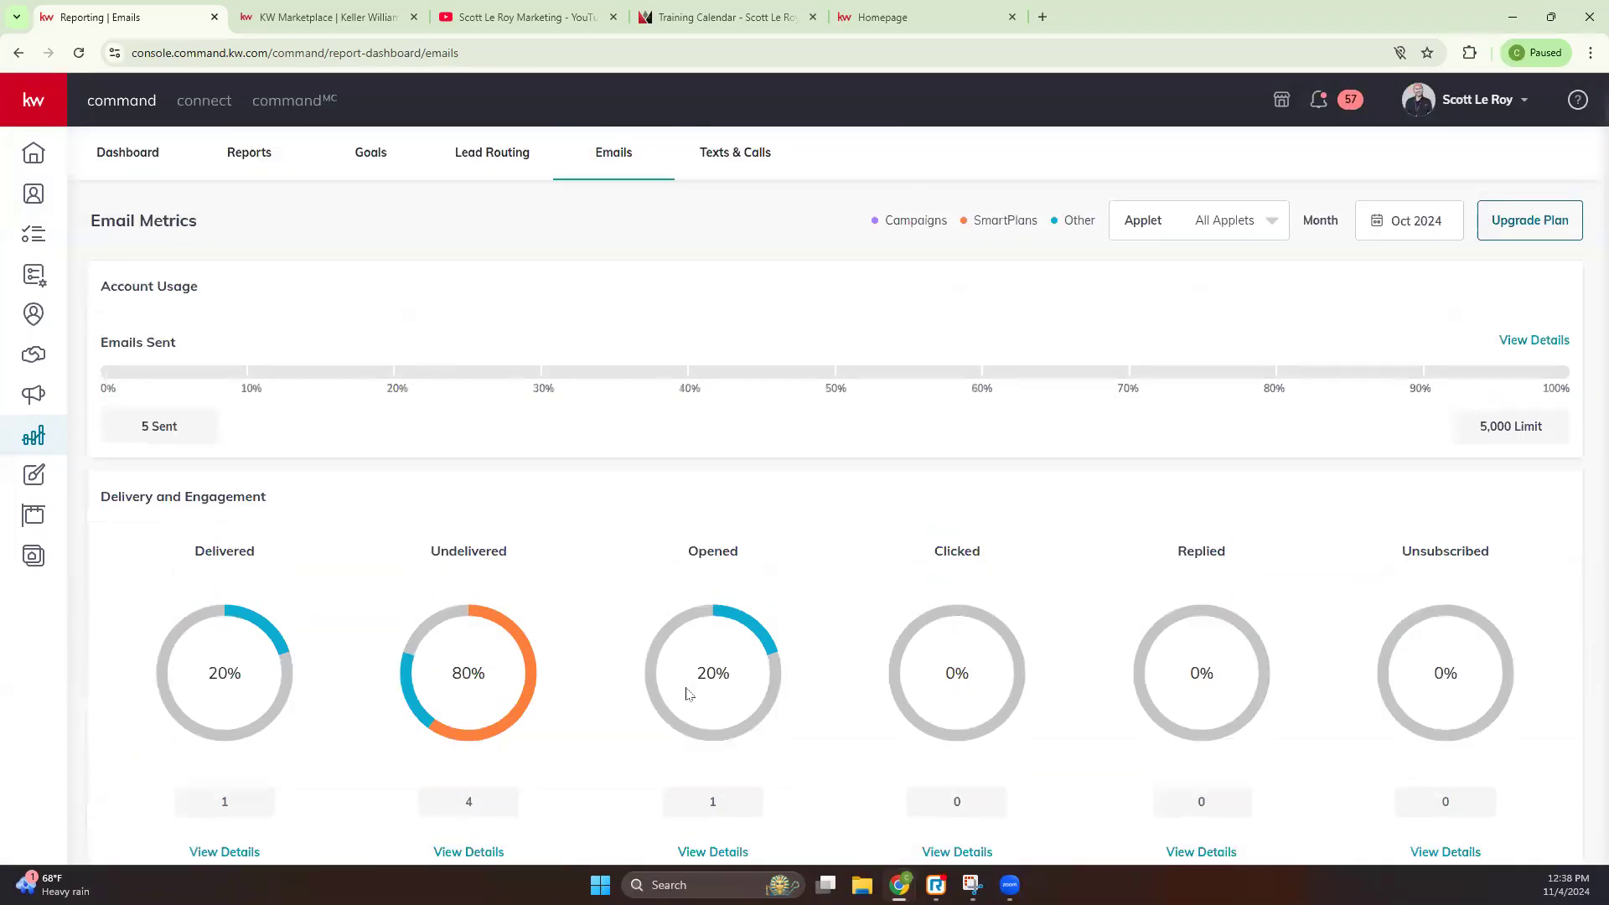
click(757, 155)
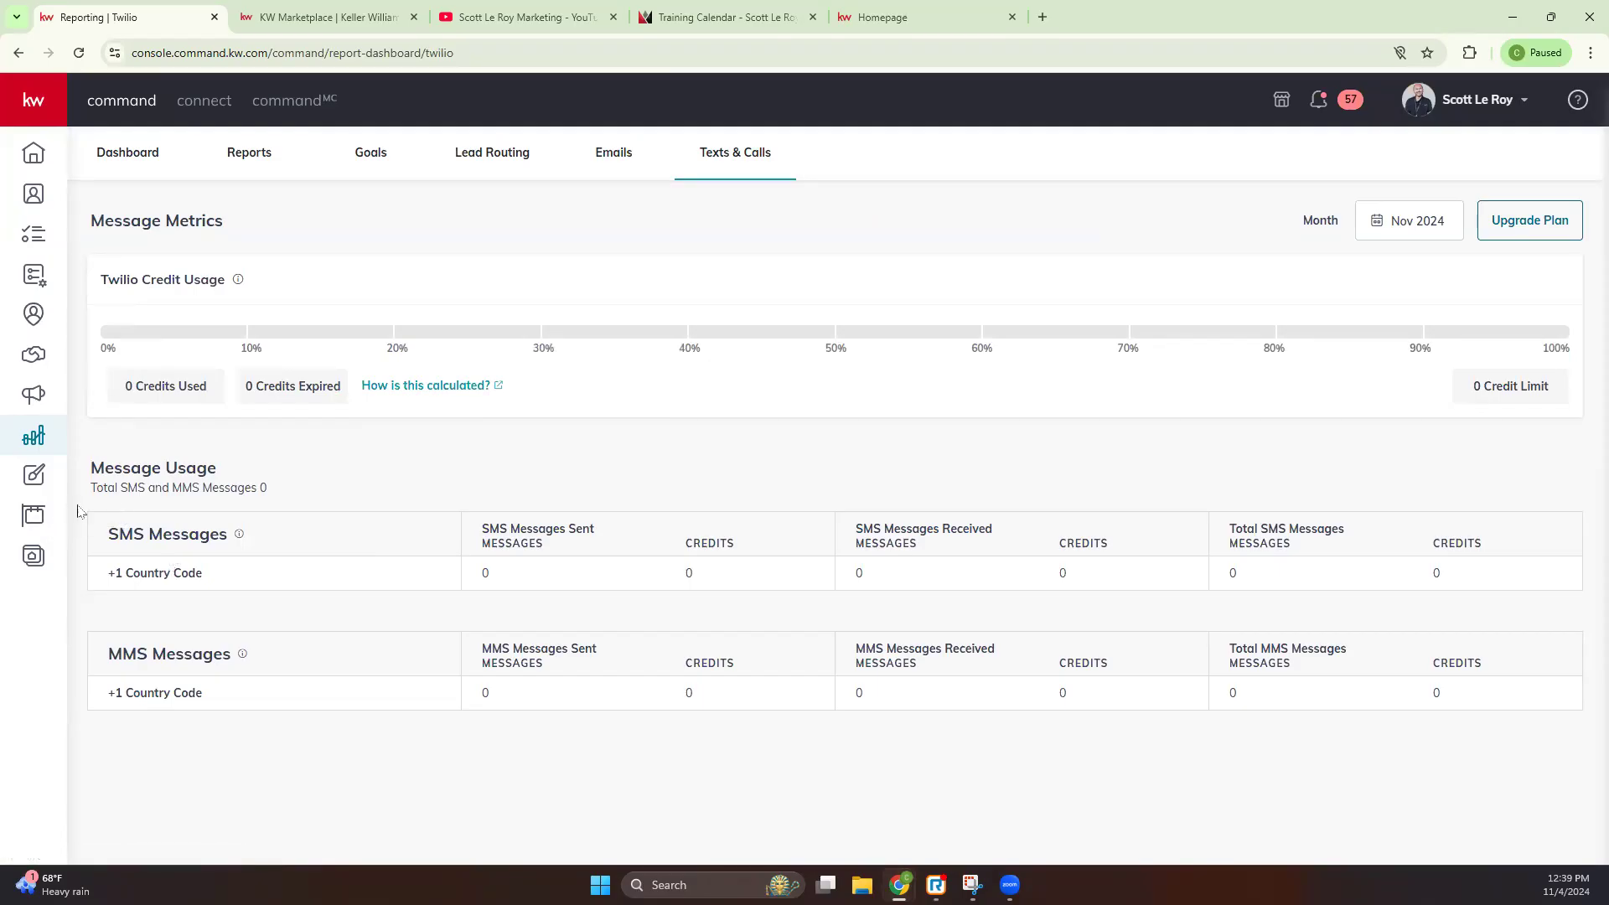
Step: Open the Designs library and display its design type filters
click(40, 482)
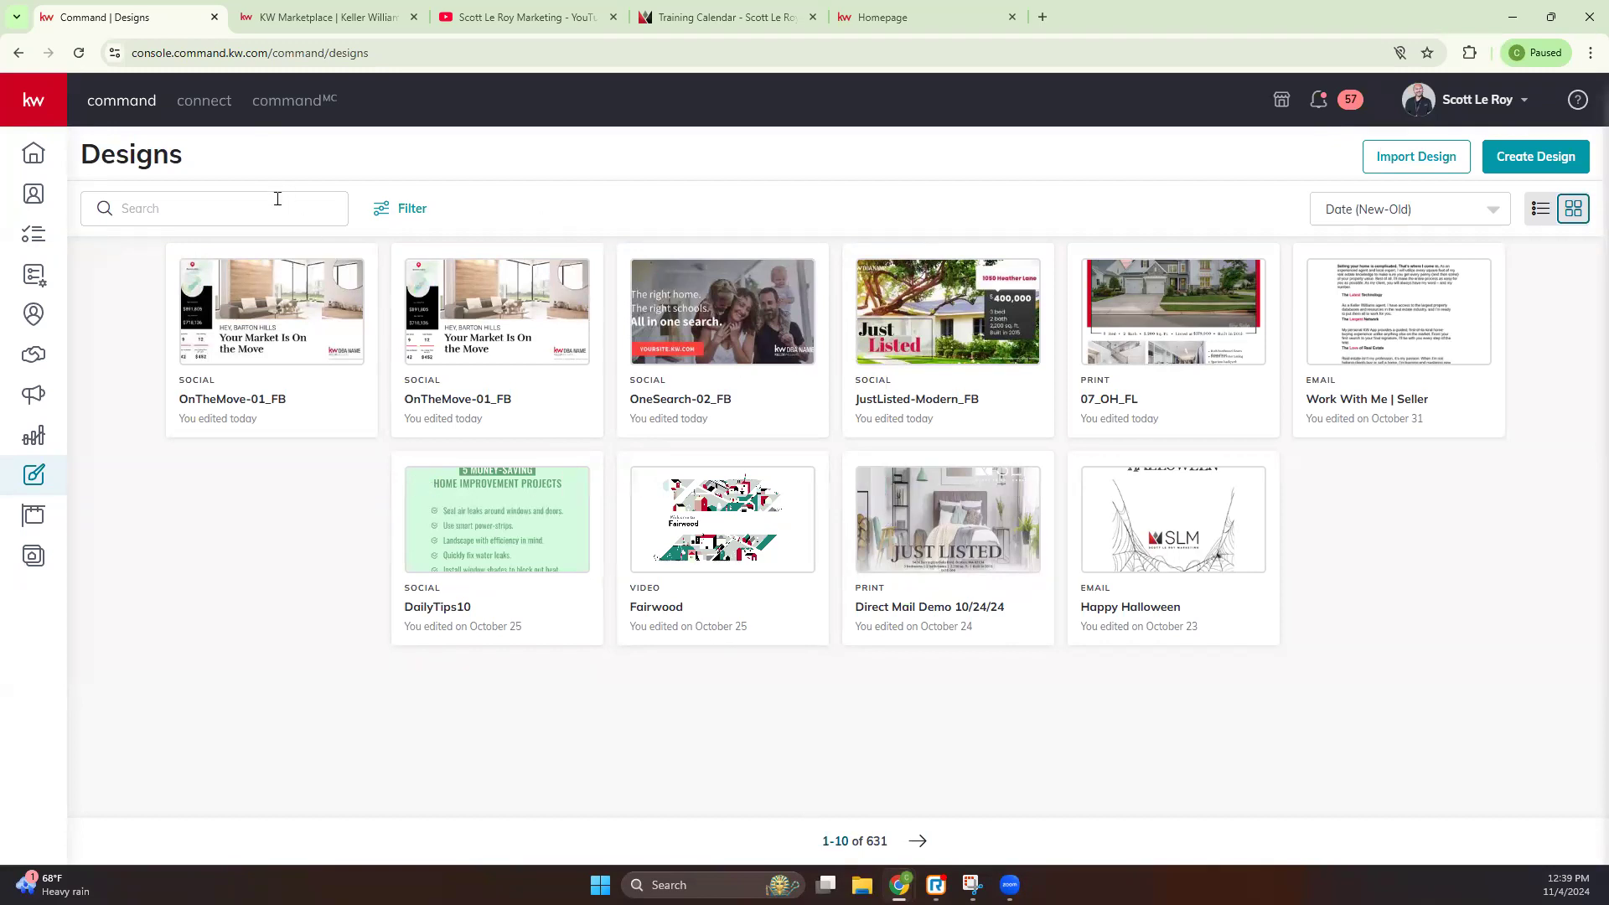
click(199, 209)
click(400, 209)
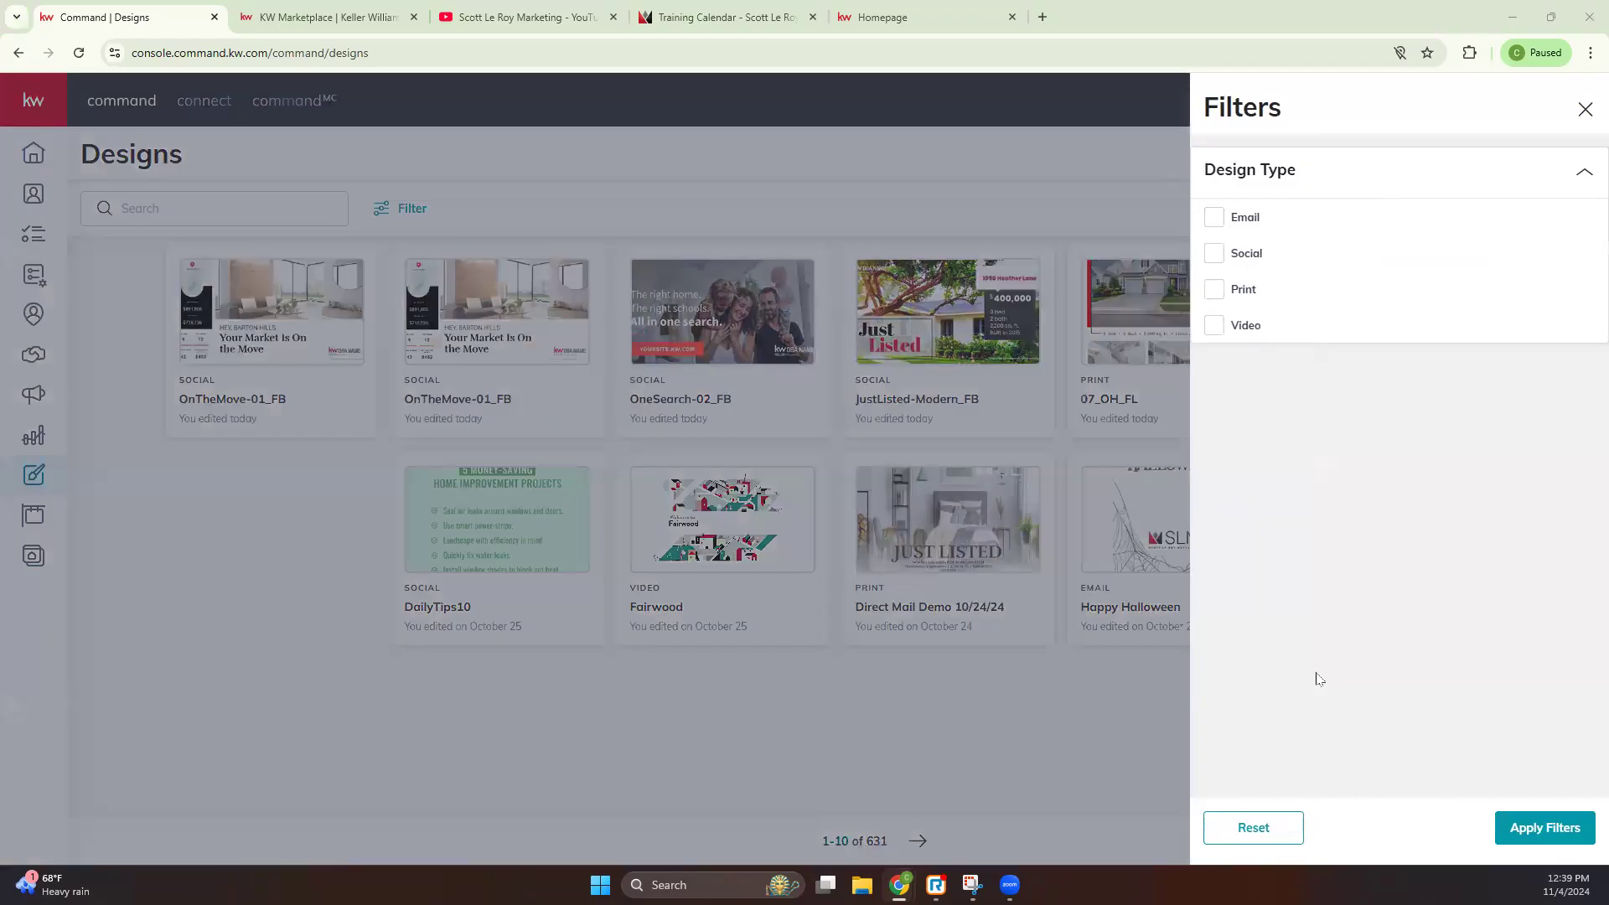
Step: Close the design filters, check the sort order choices and compare the library's list and grid views
click(1584, 109)
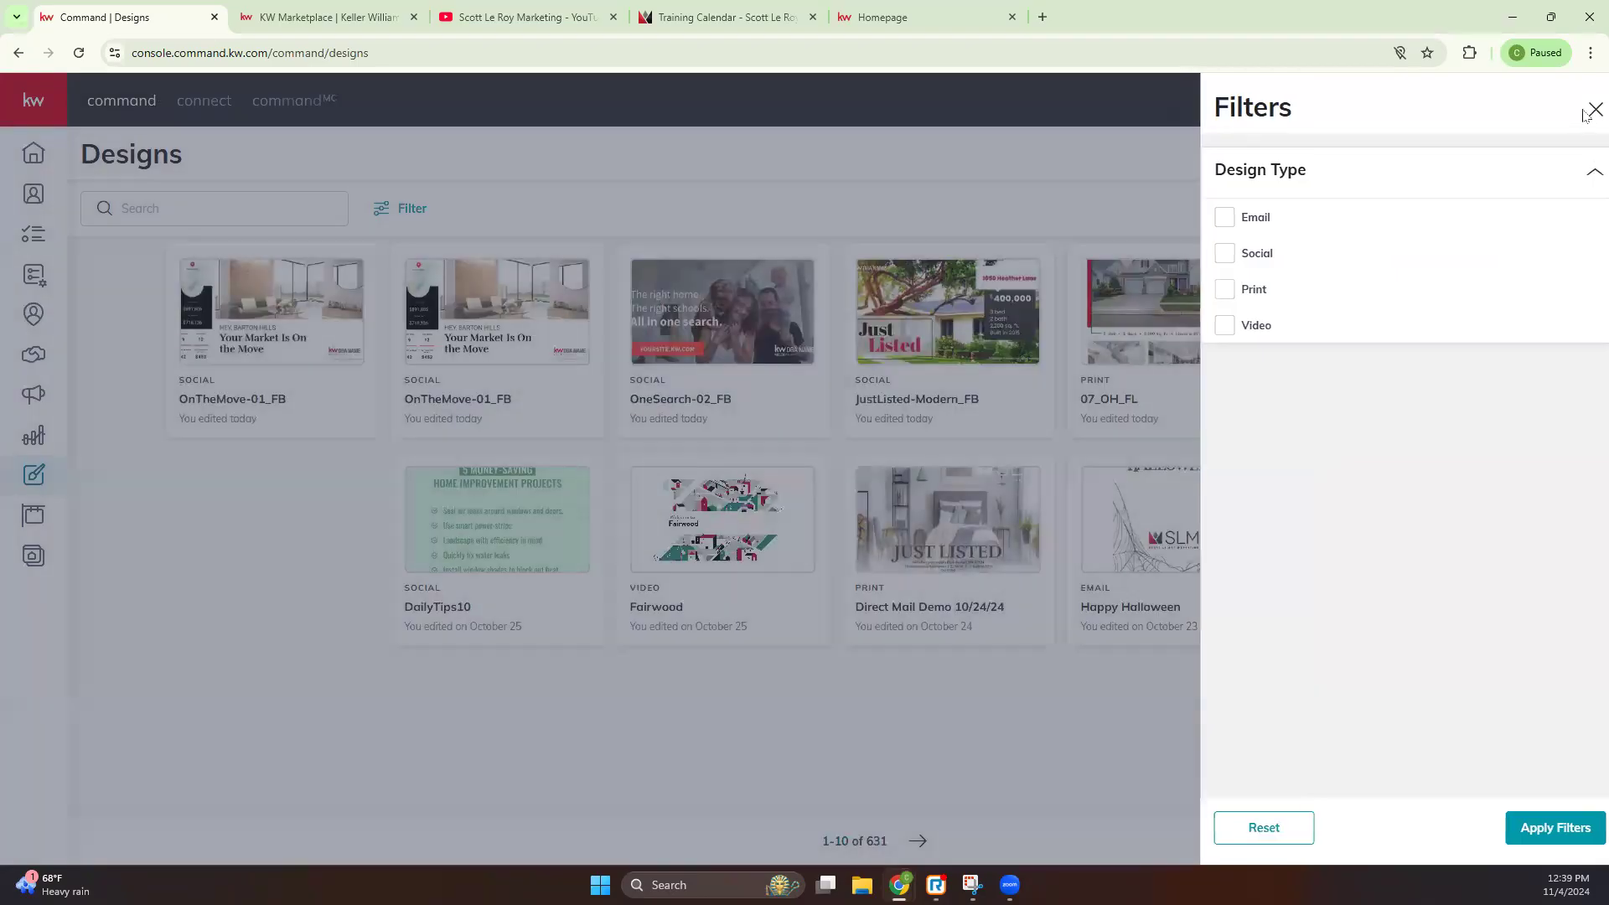
click(1424, 220)
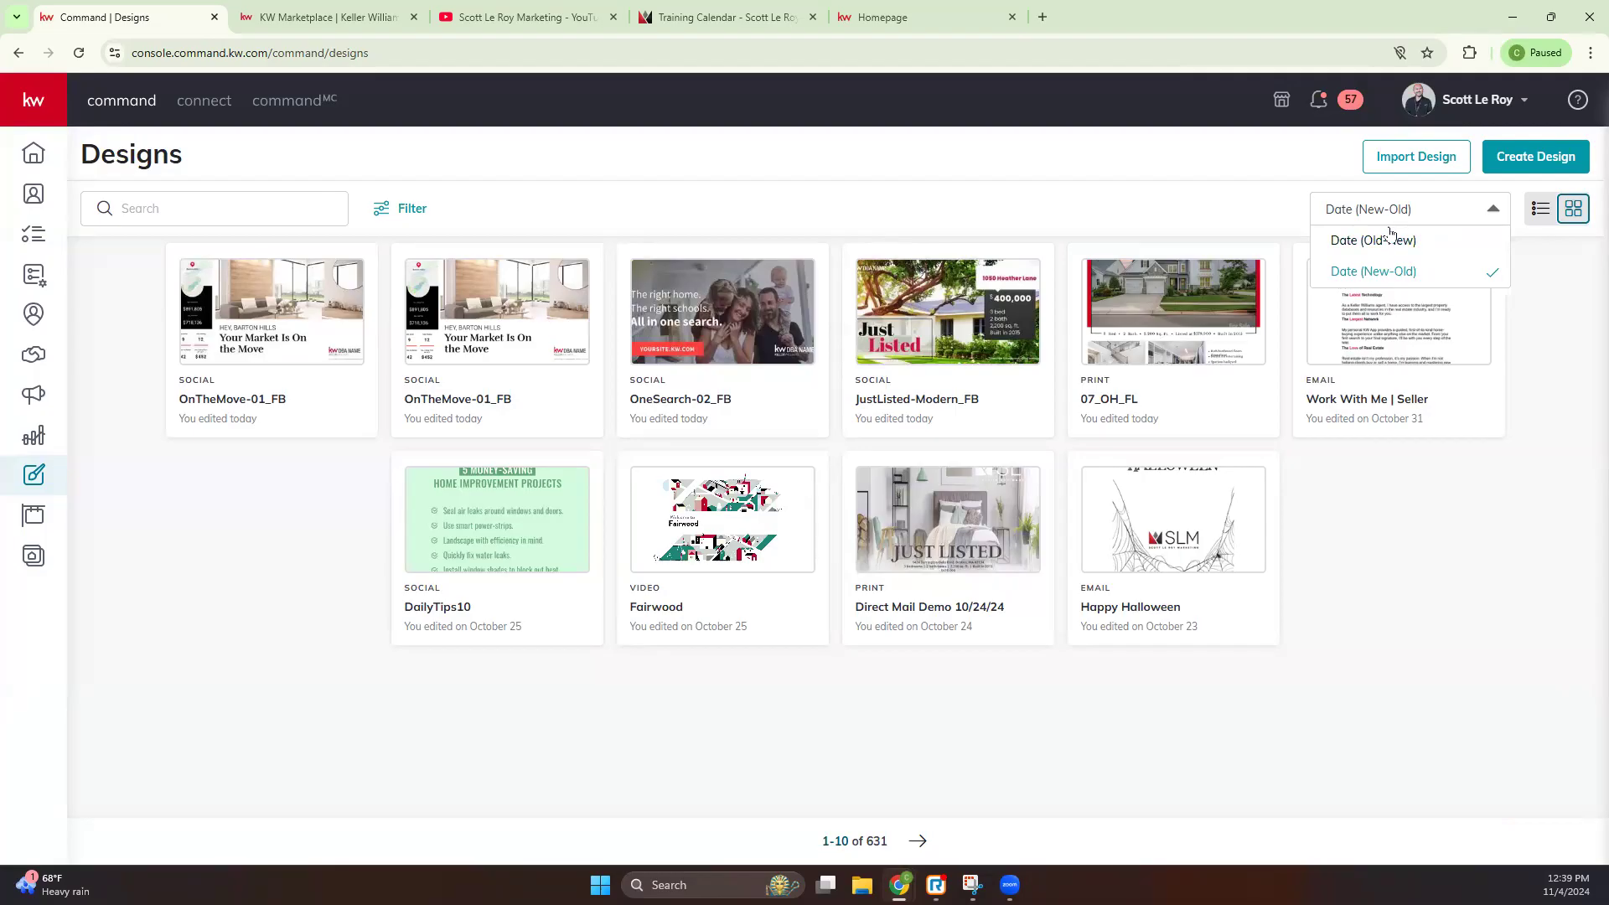
click(1525, 219)
click(1528, 215)
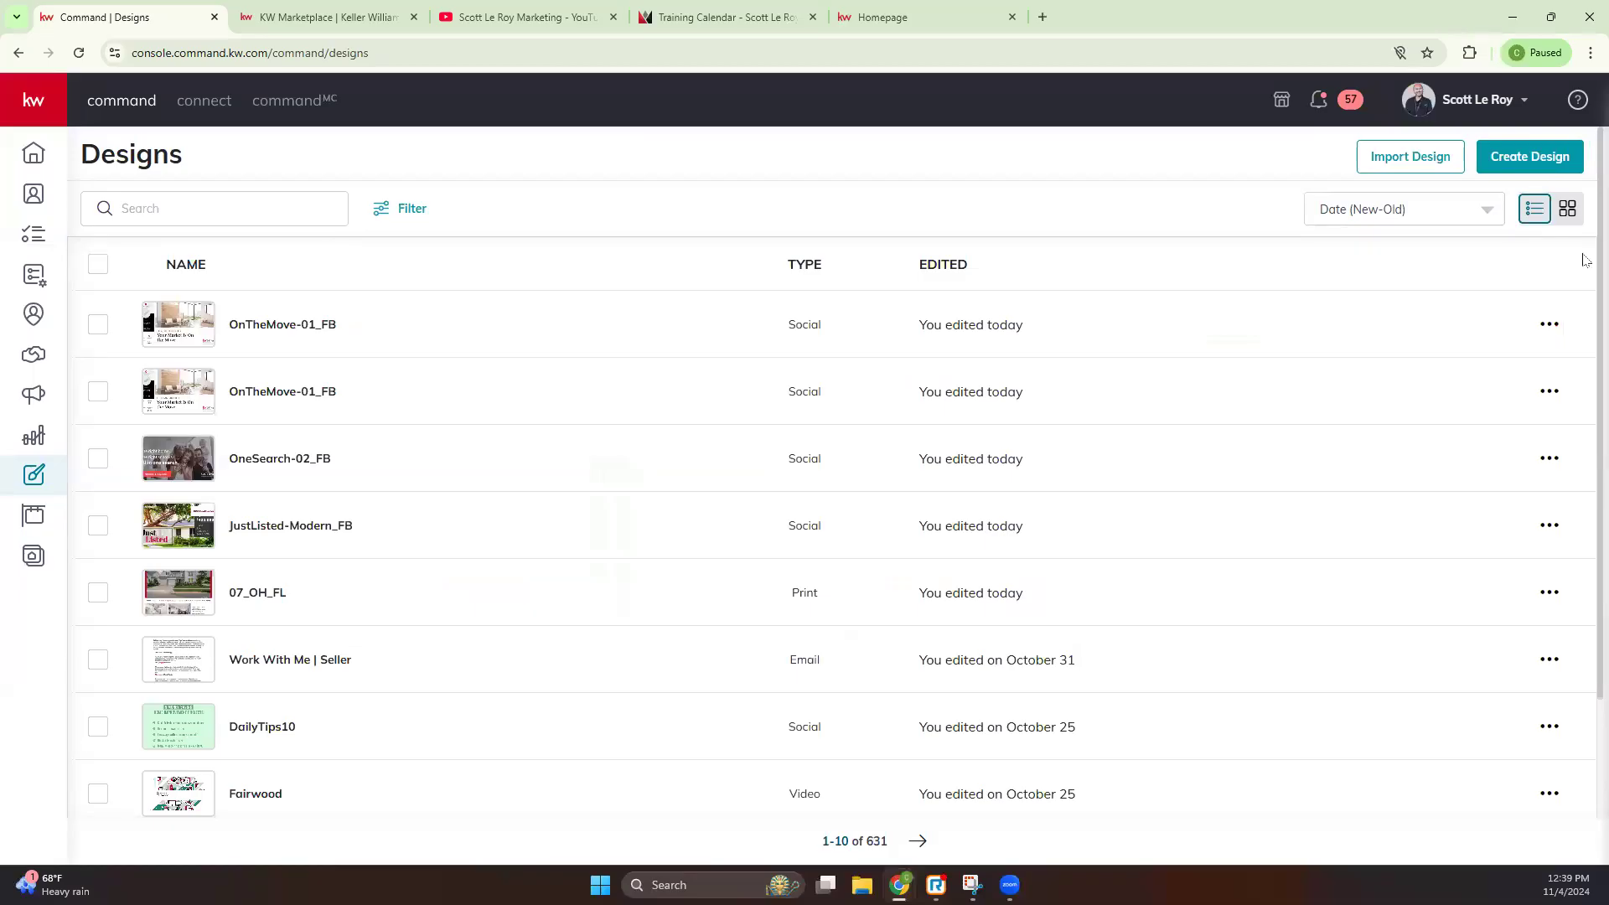
click(1567, 209)
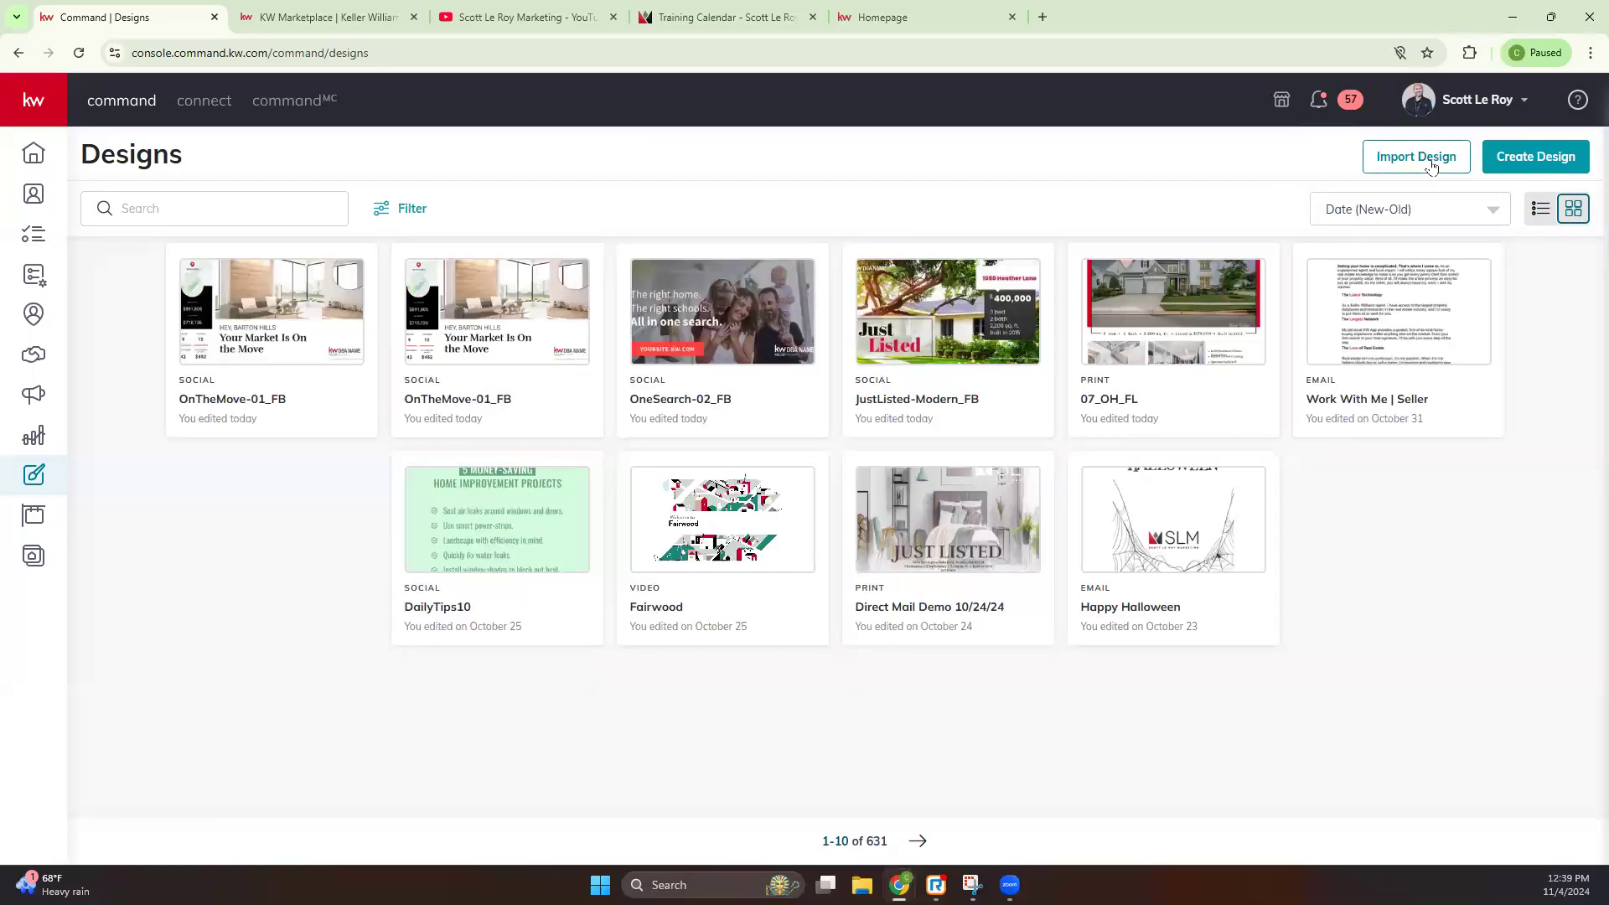
Step: View the design types offered for a new design and open the Import Design site
click(1547, 158)
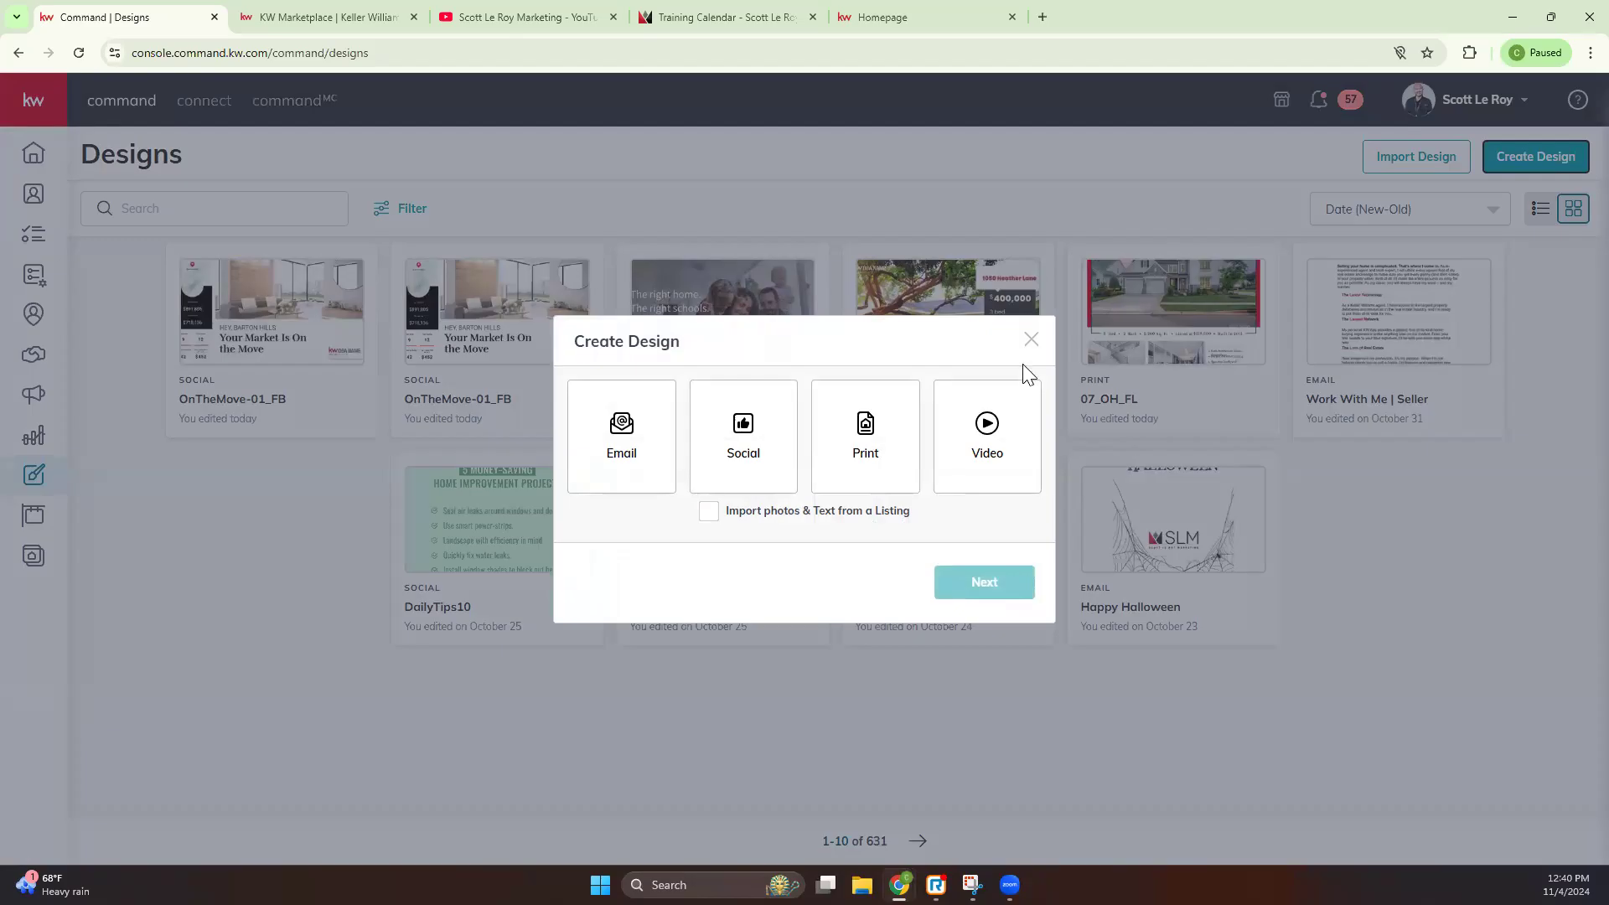
click(1030, 339)
click(1423, 159)
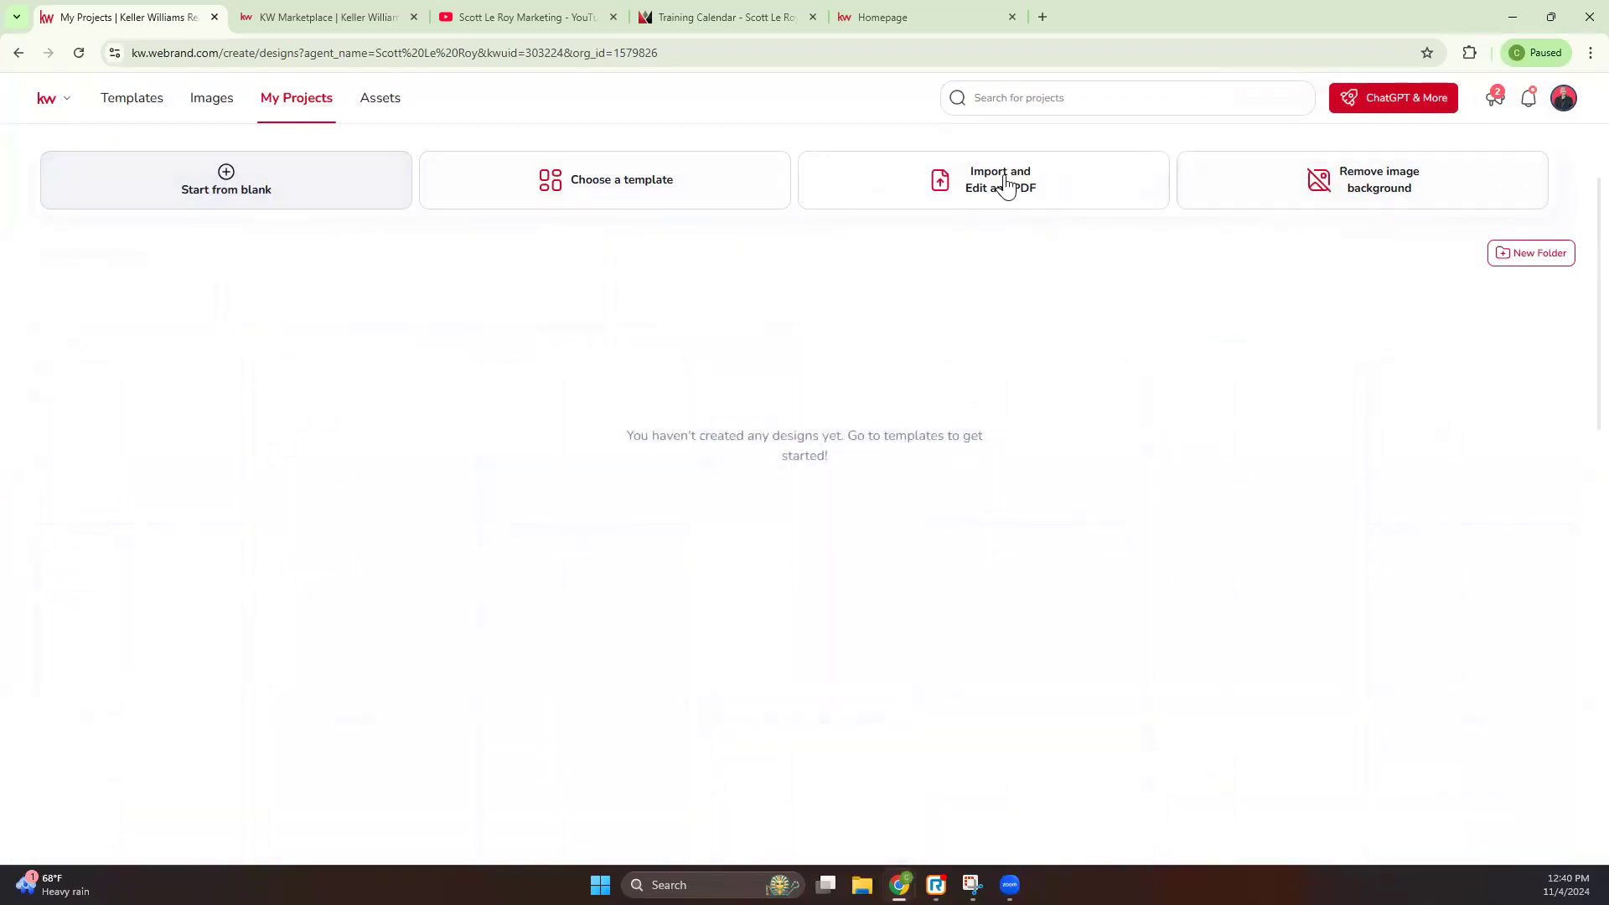
Step: Return to the Designs library through agent.kw.com/command and review the new-design type choices again
click(140, 56)
text(agent)
key(Return)
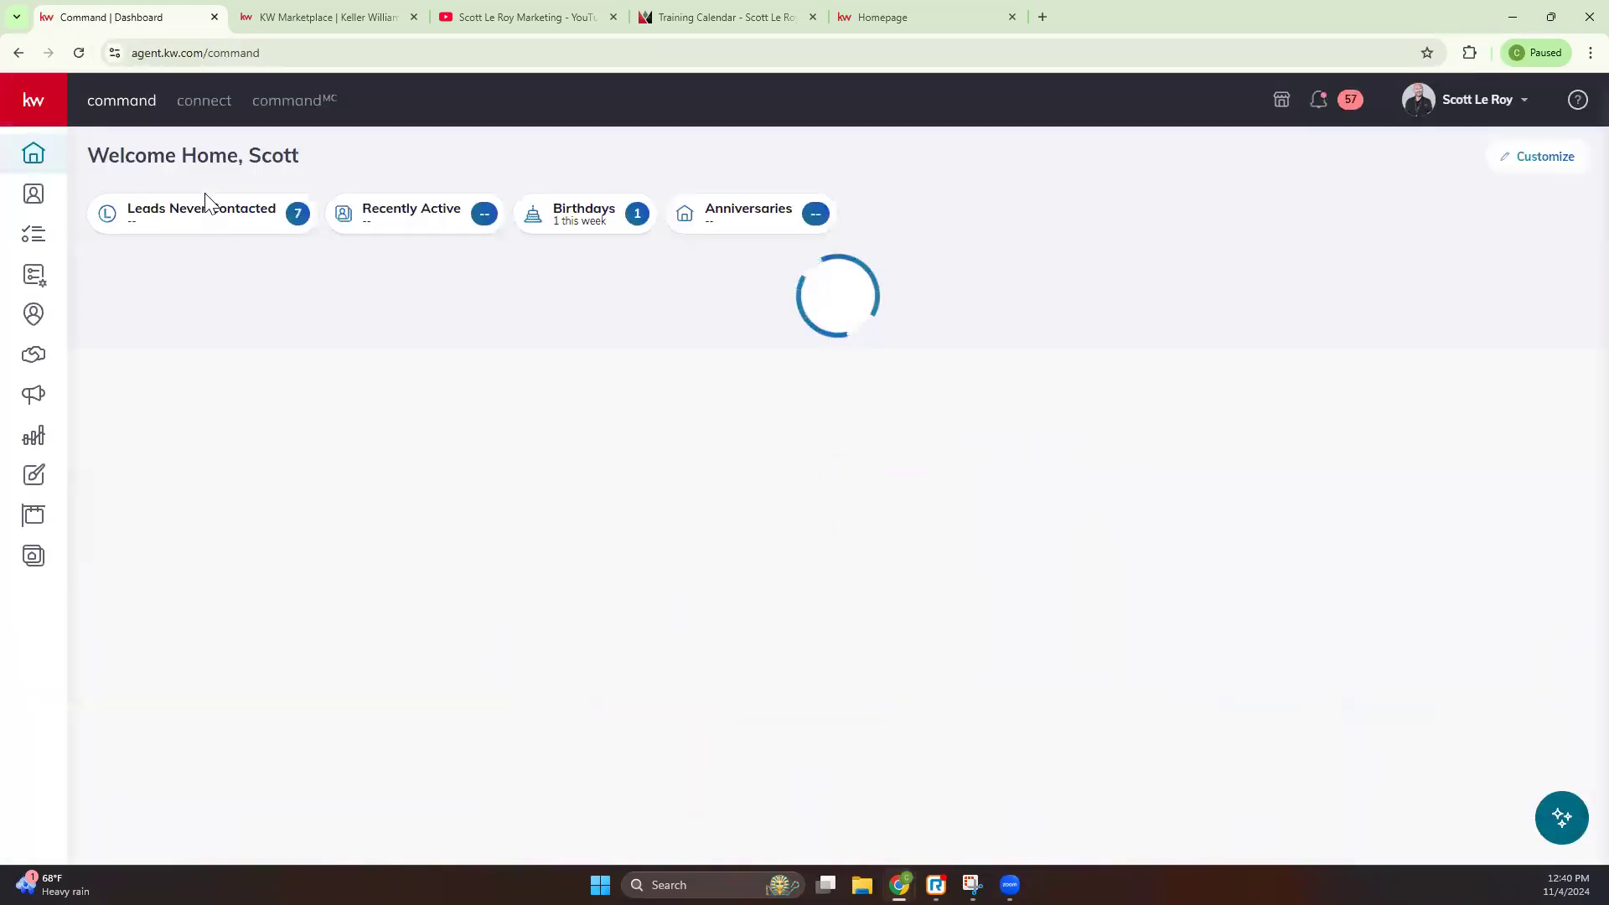
click(33, 474)
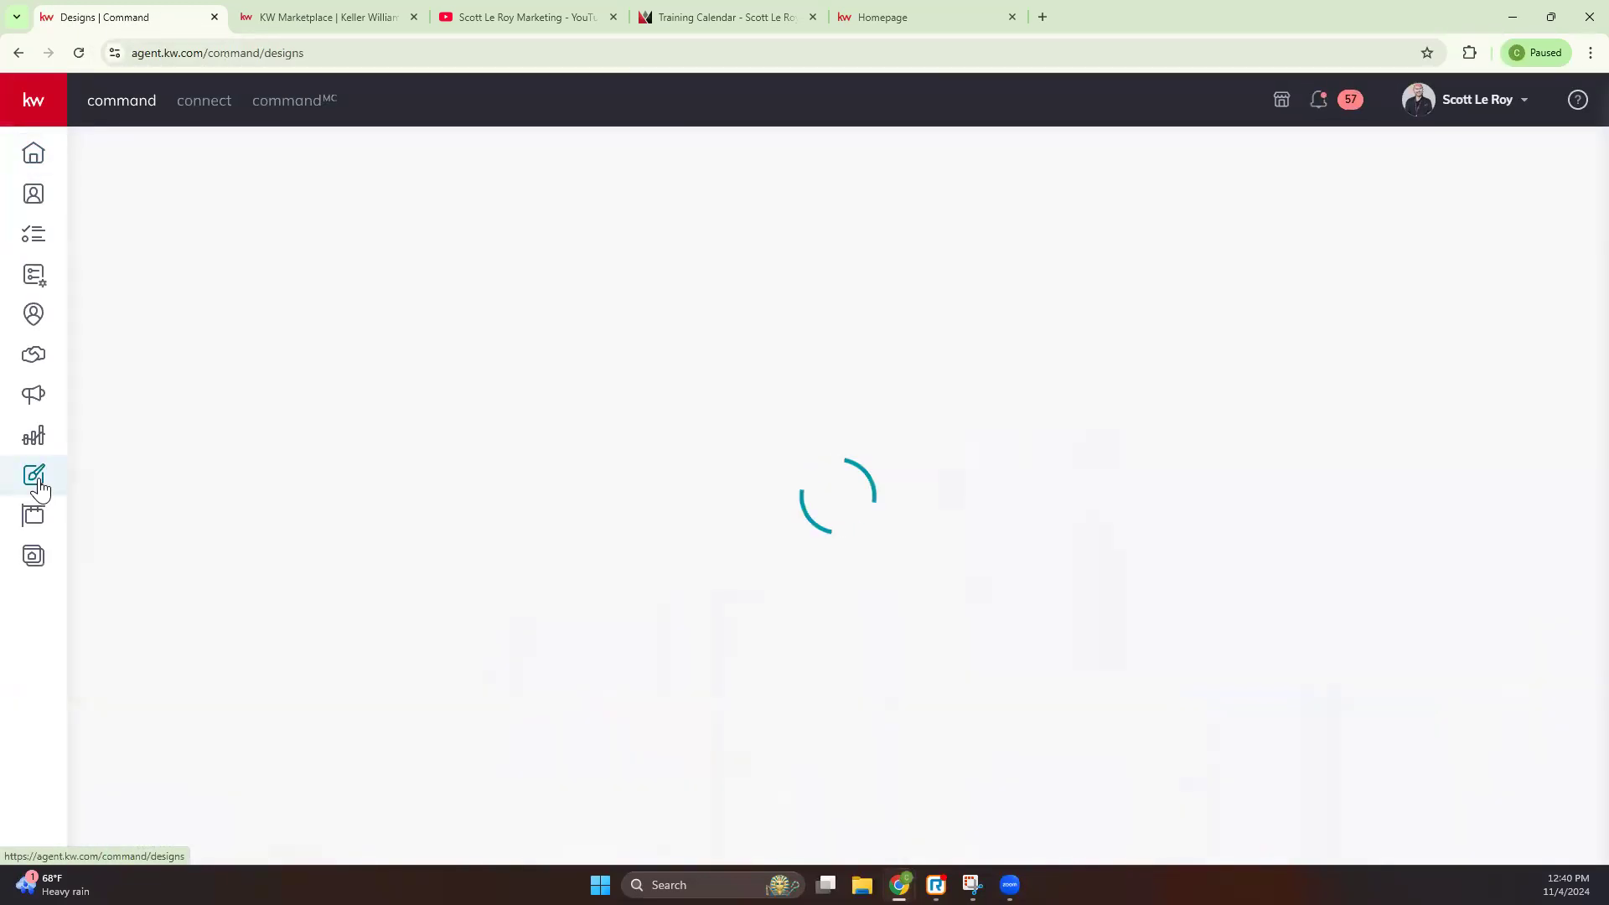
click(1547, 167)
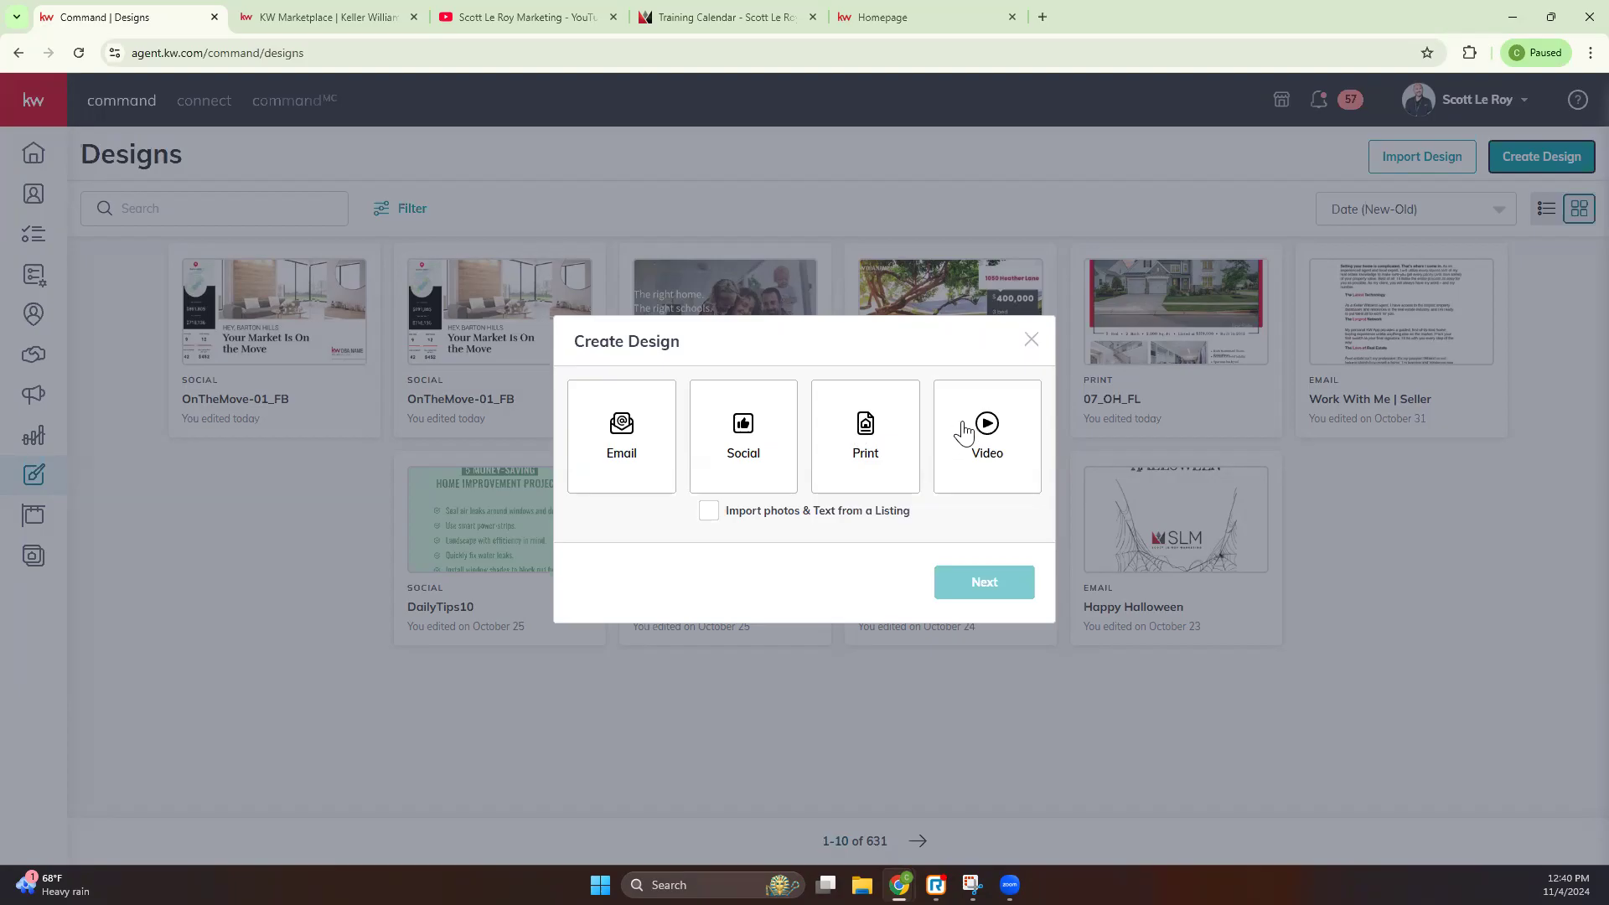
click(1033, 340)
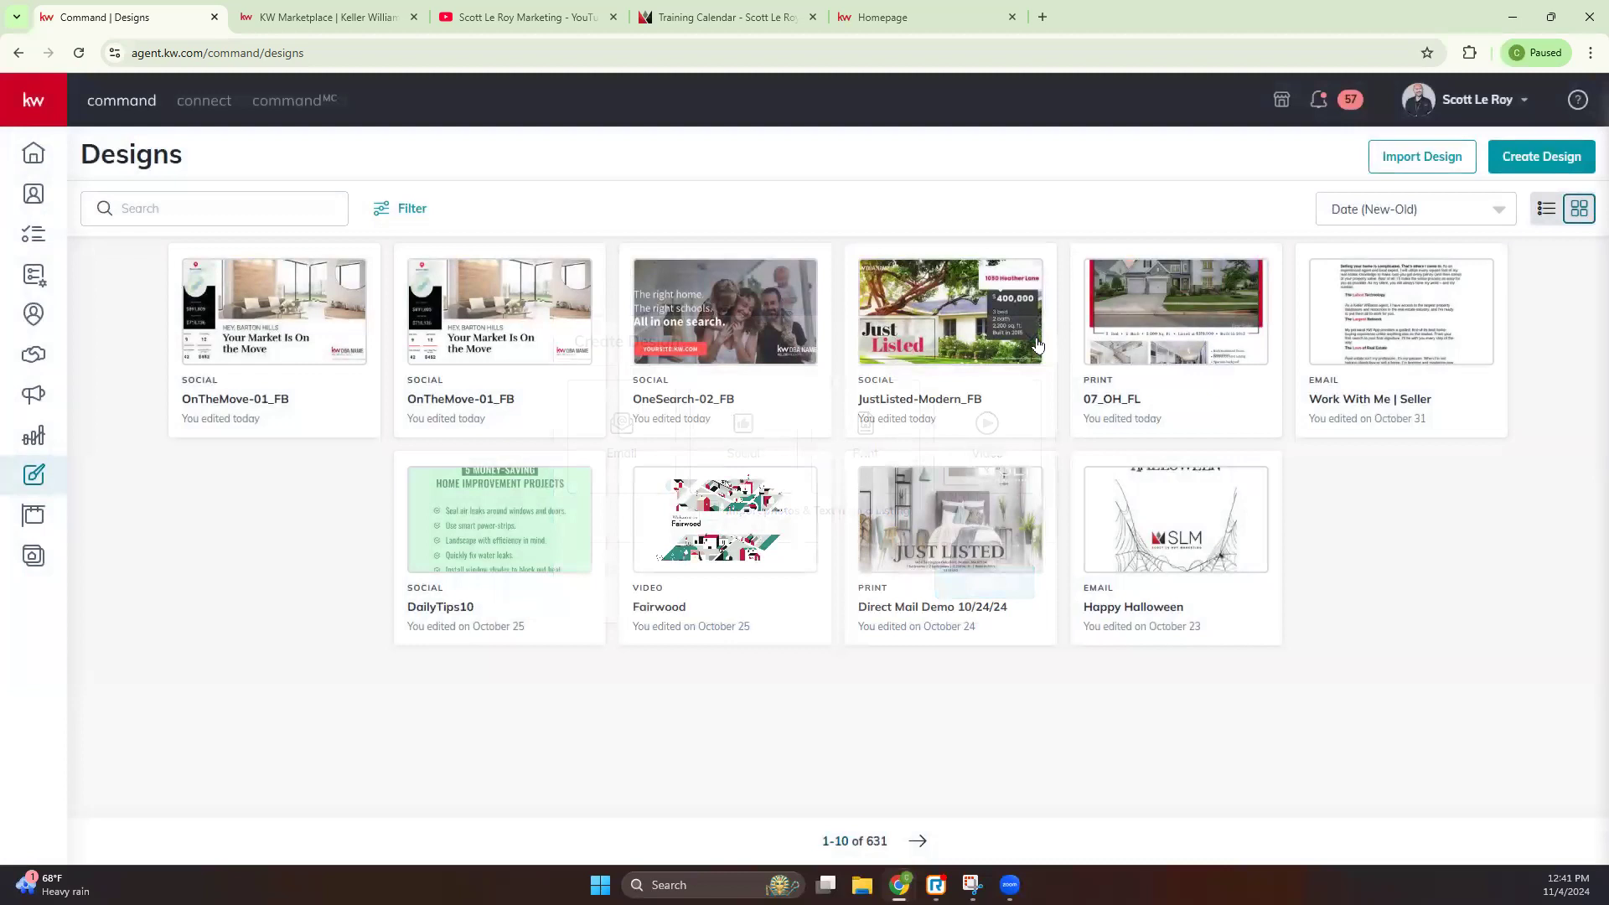
Step: Open Listings and view its Collections and Search pages
click(28, 517)
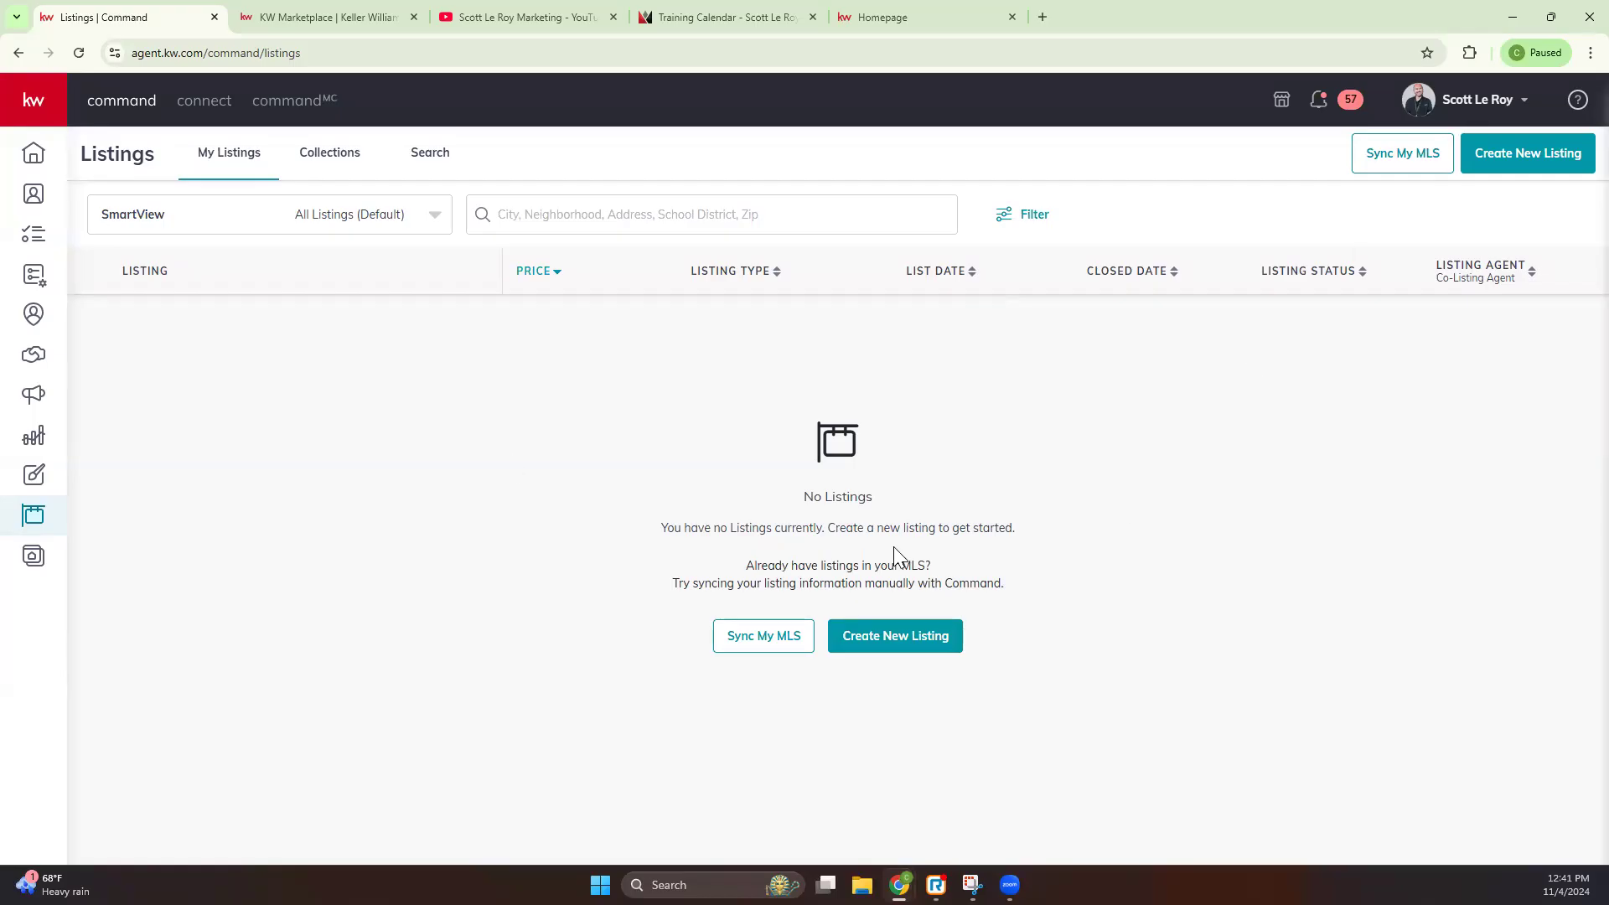
click(358, 164)
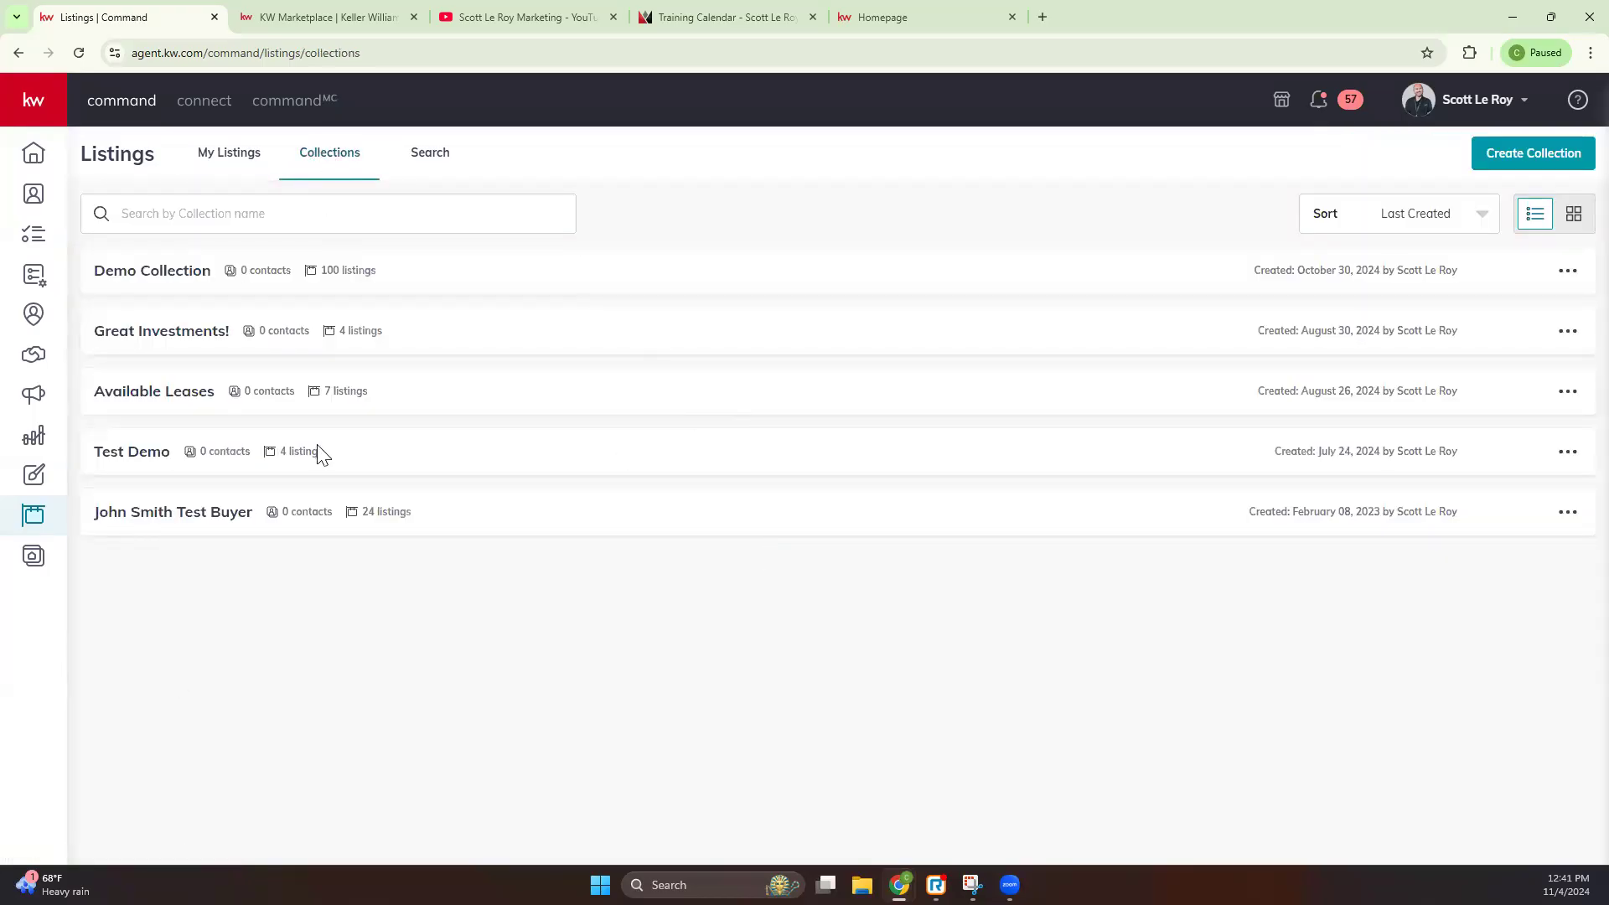
click(429, 159)
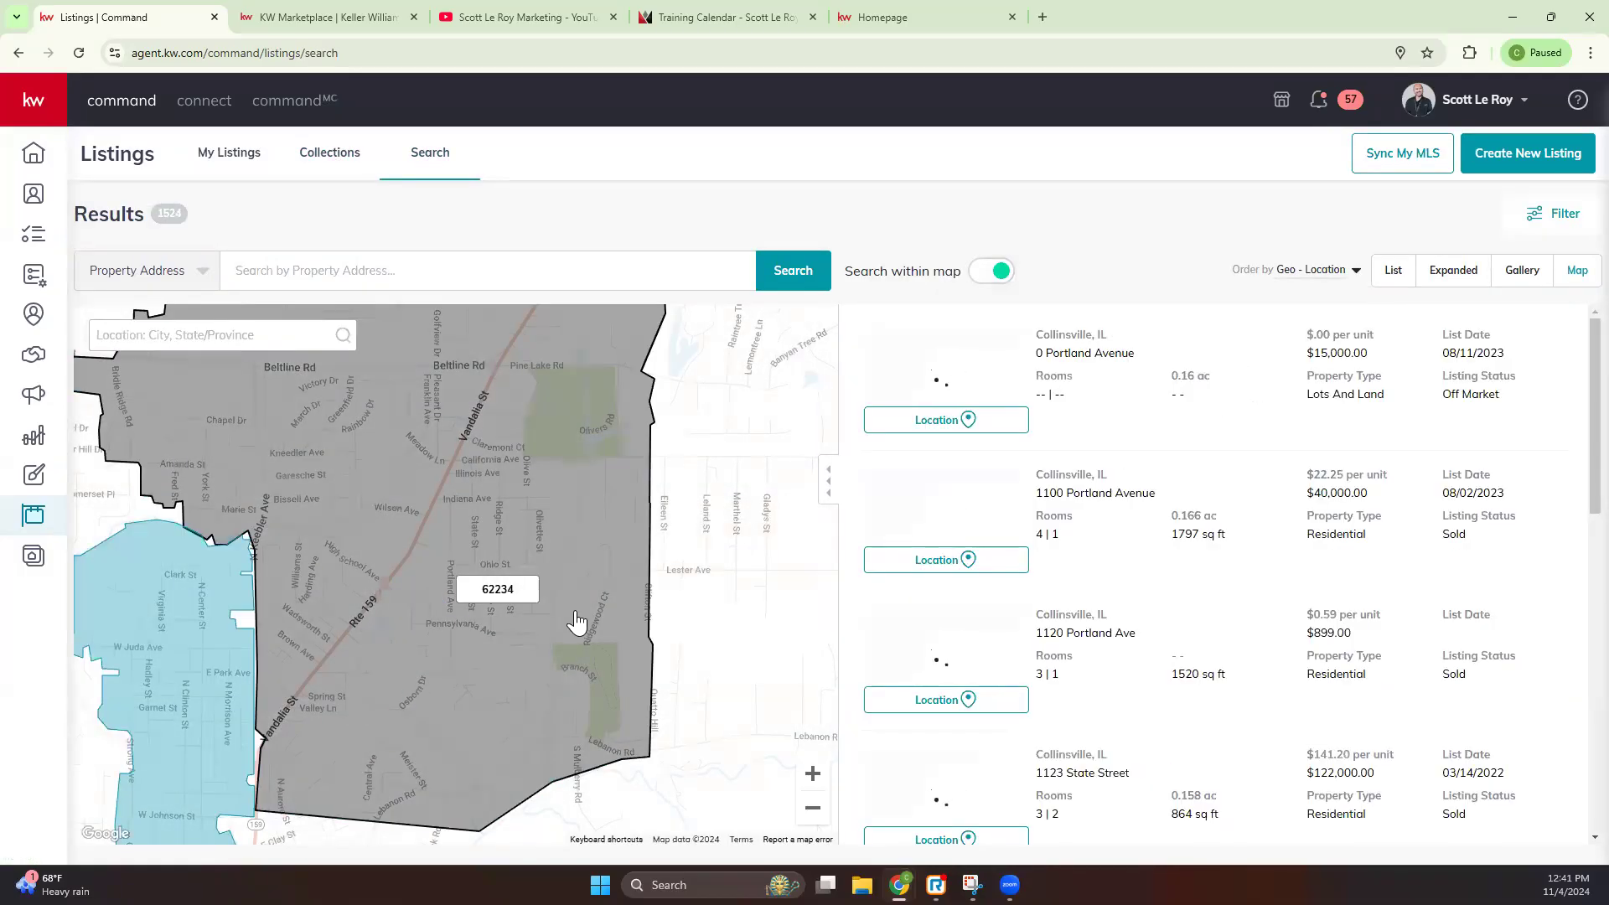
Step: Explore the listing search map from the 62234 area across to the Siler City area in North Carolina
scroll(333, 496, down, 2)
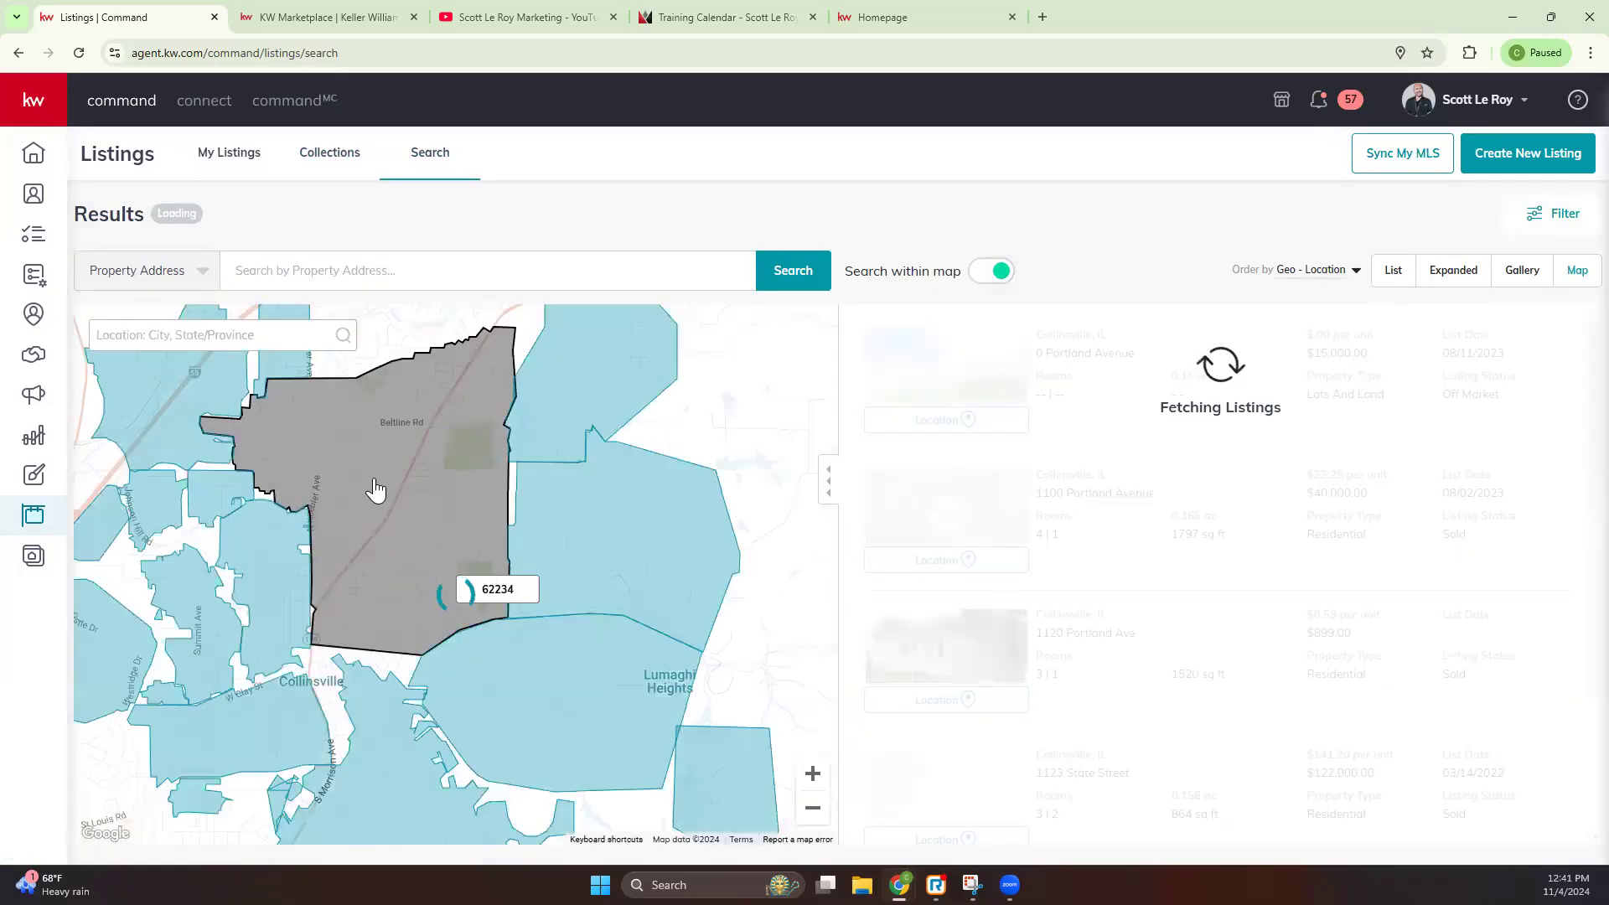
scroll(179, 455, down, 5)
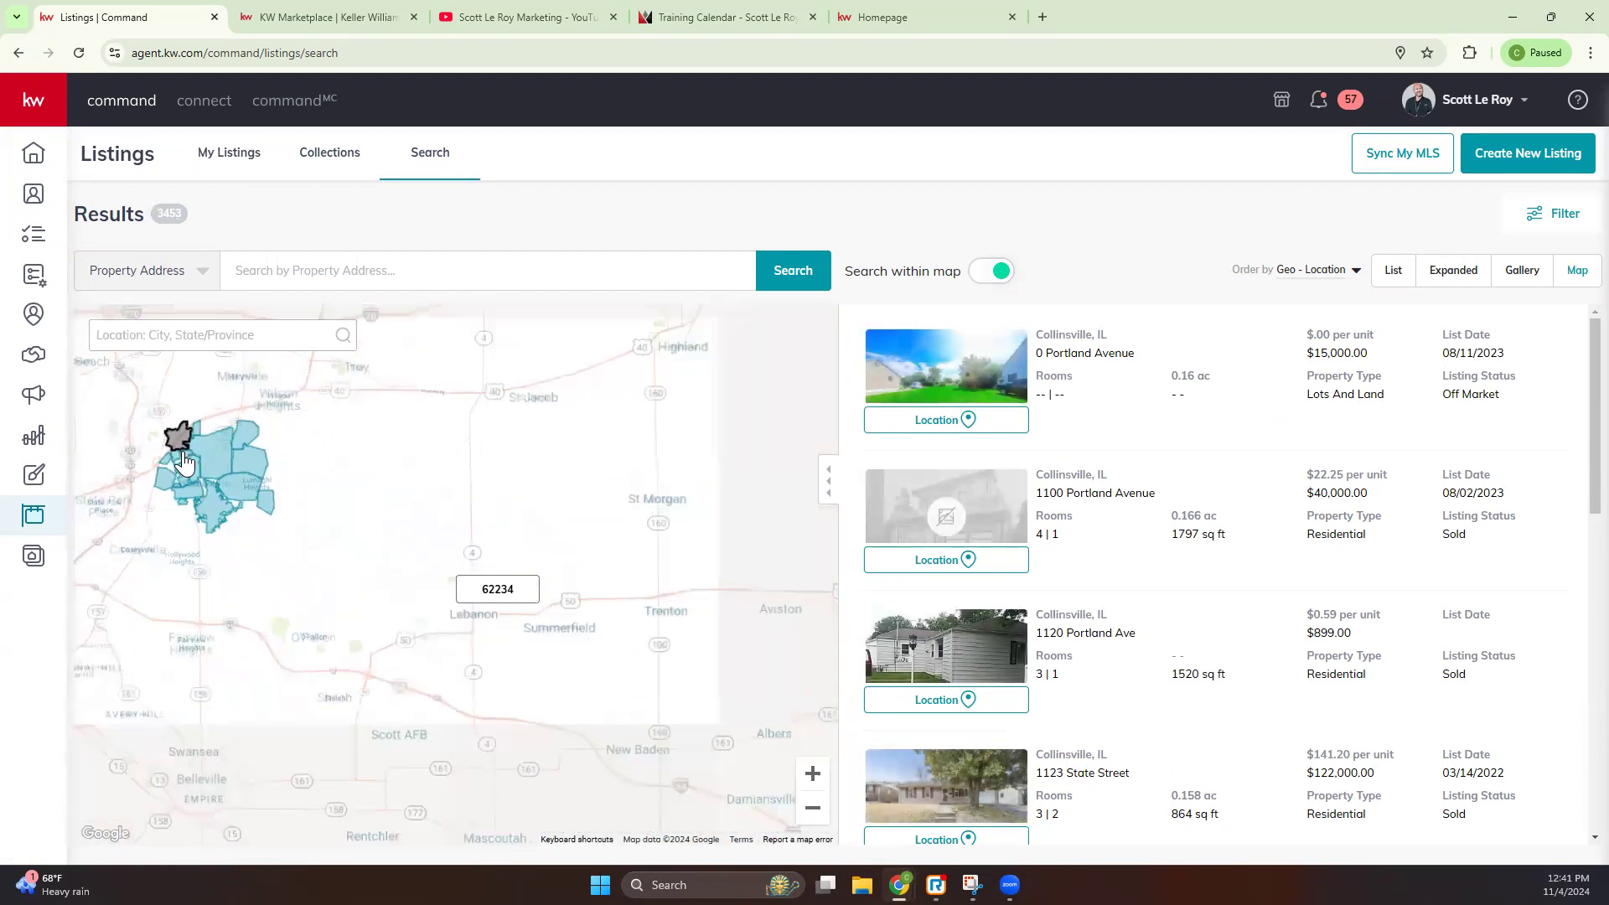
scroll(186, 467, down, 4)
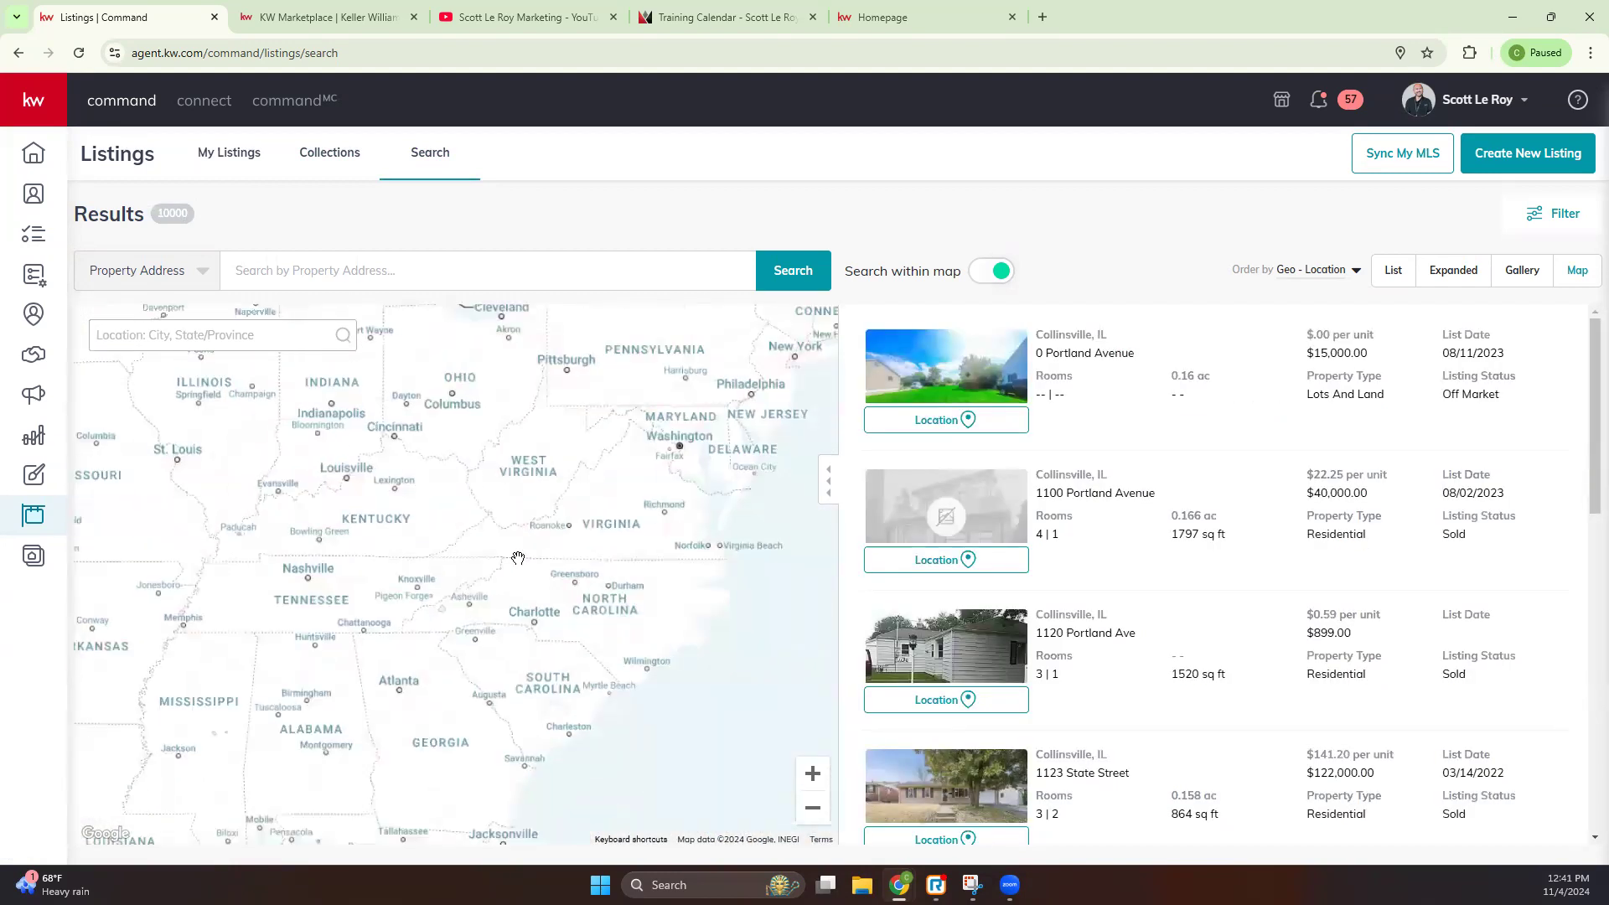
scroll(577, 578, up, 2)
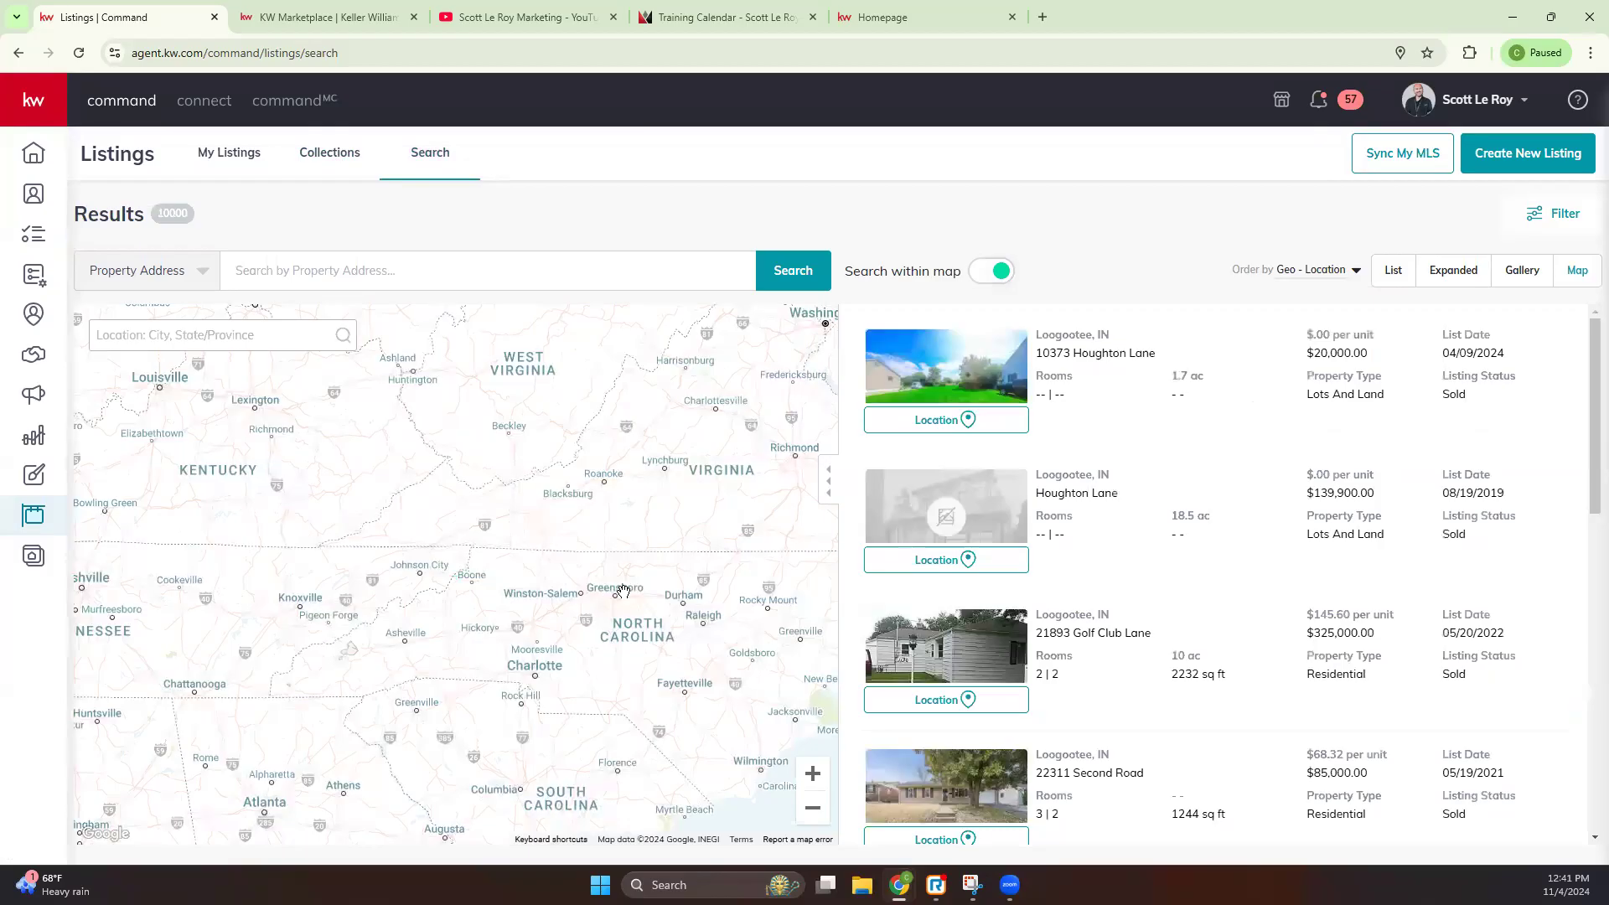
scroll(645, 612, up, 2)
scroll(637, 658, up, 3)
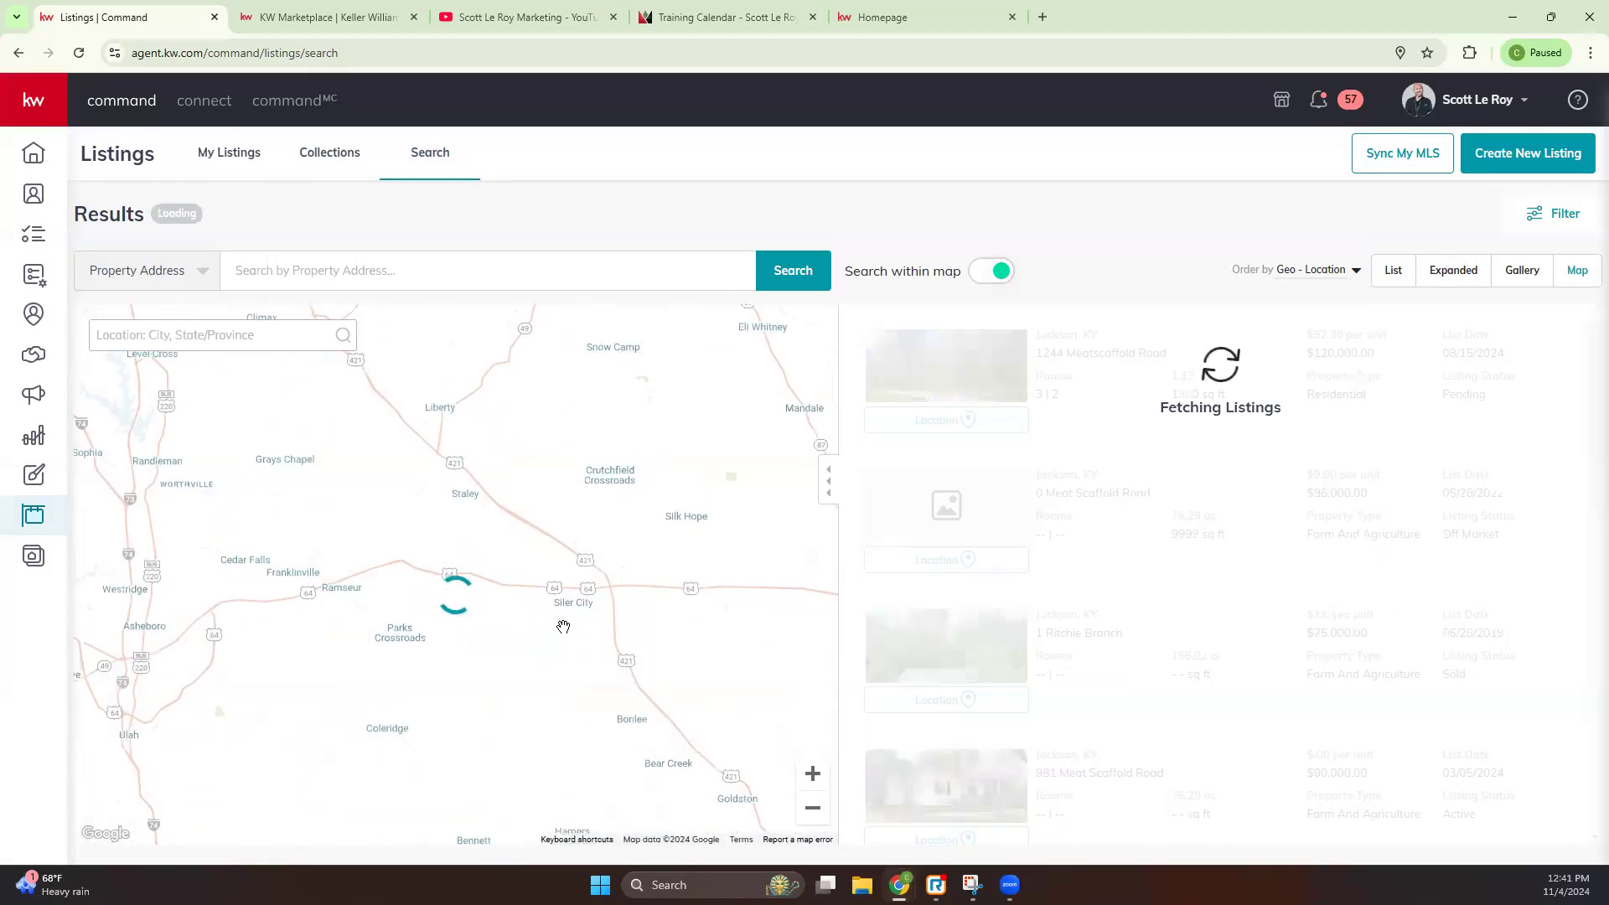
Step: Check which property fields the listing search can use and view the listing type and status filters
click(188, 270)
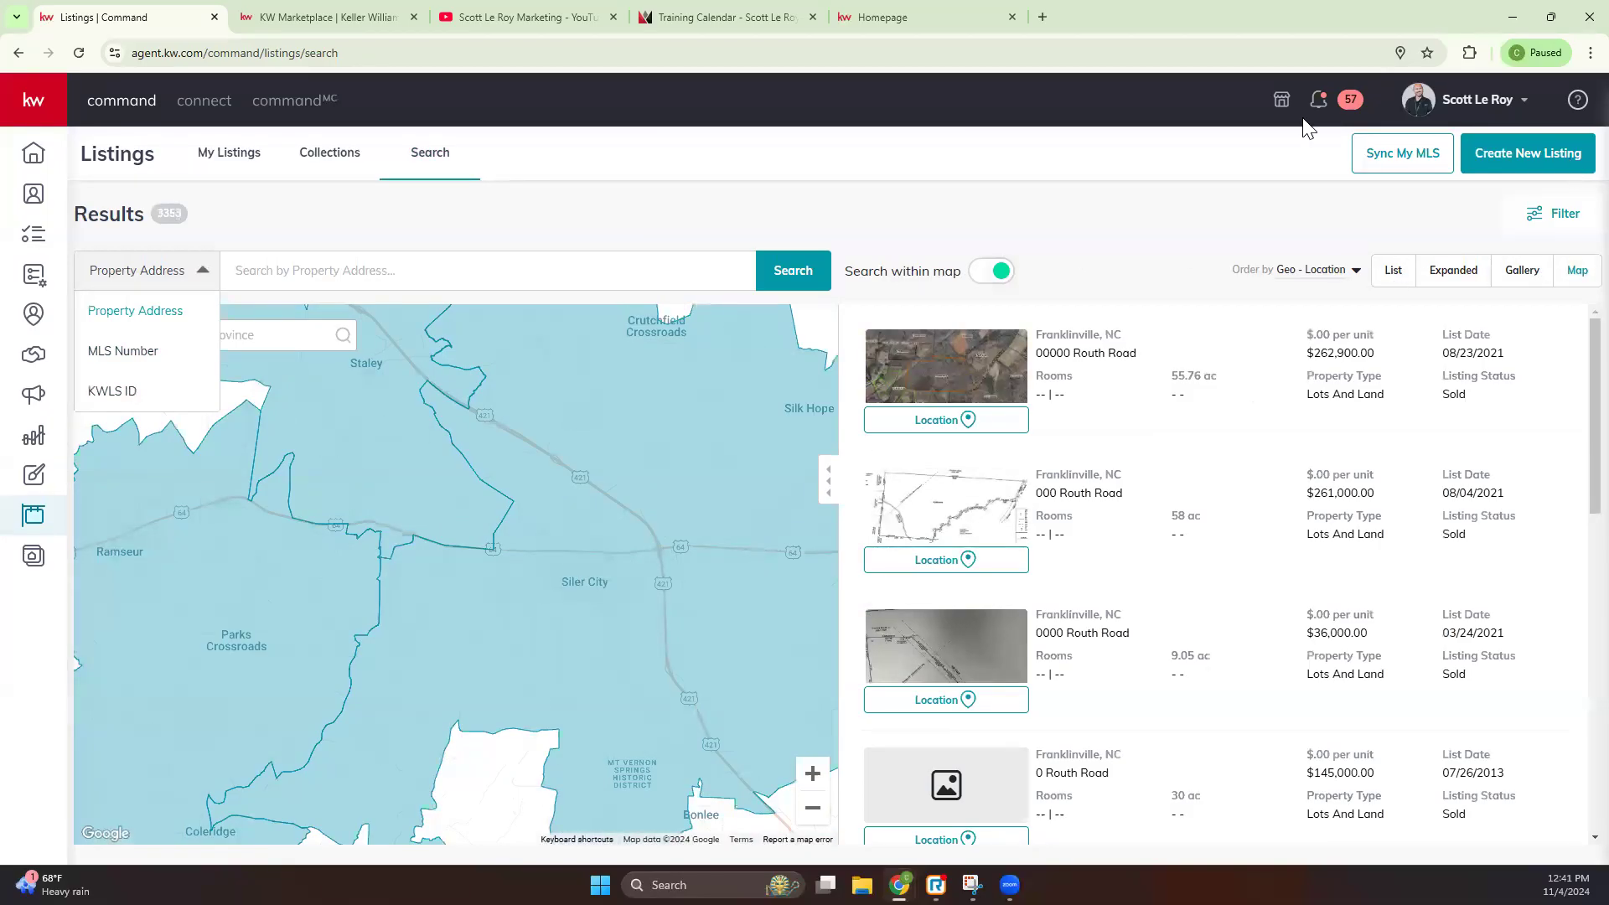
click(1547, 221)
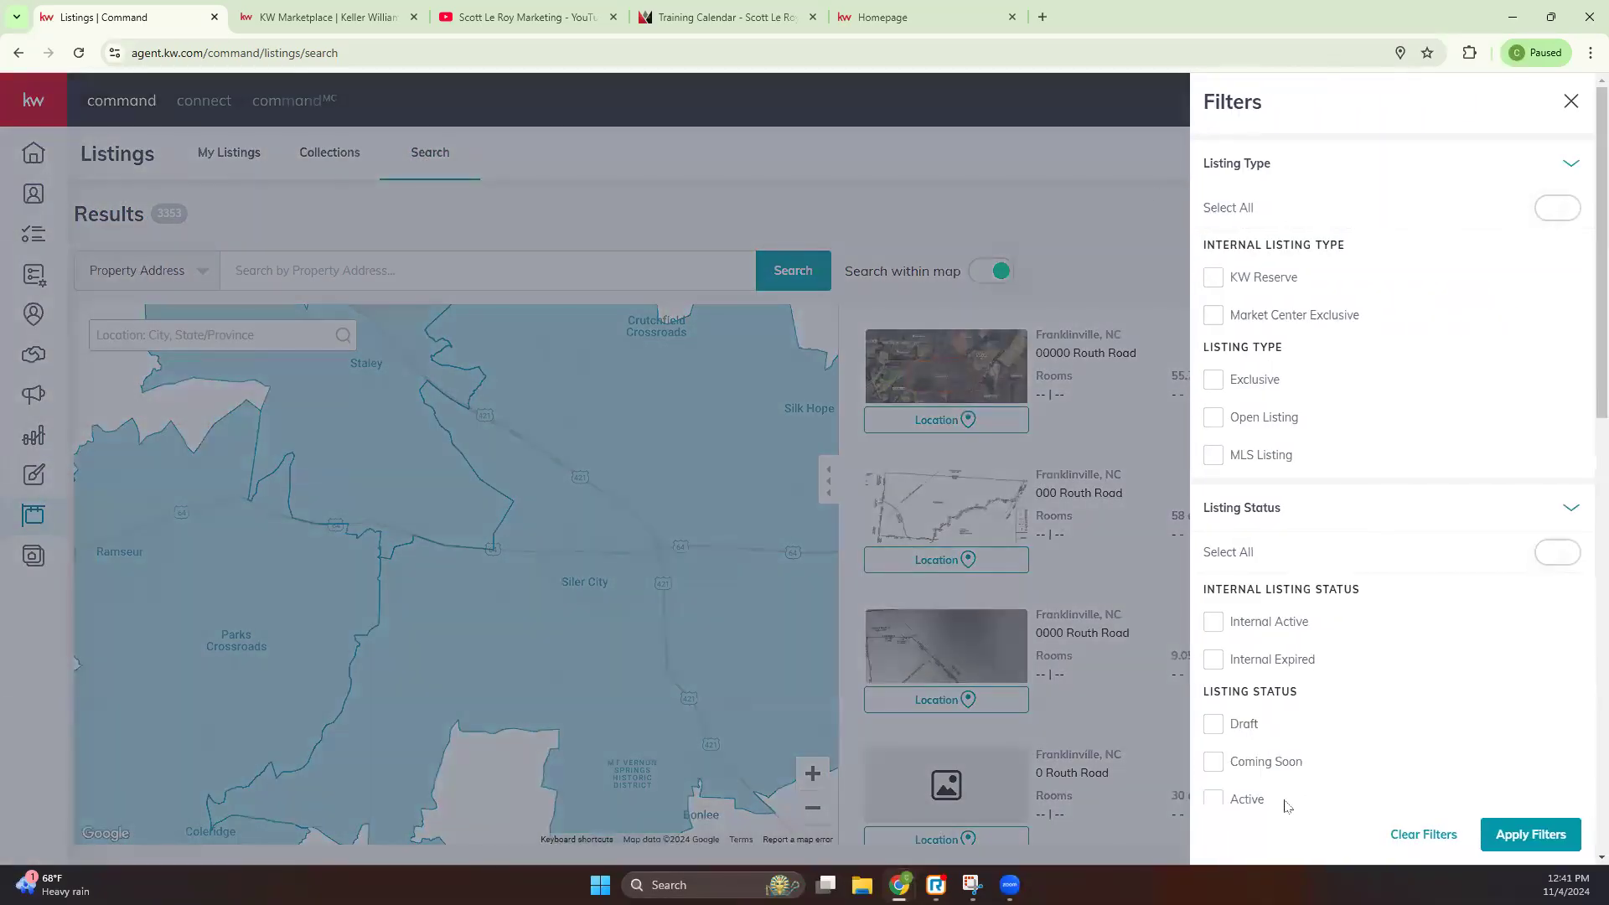
click(1567, 103)
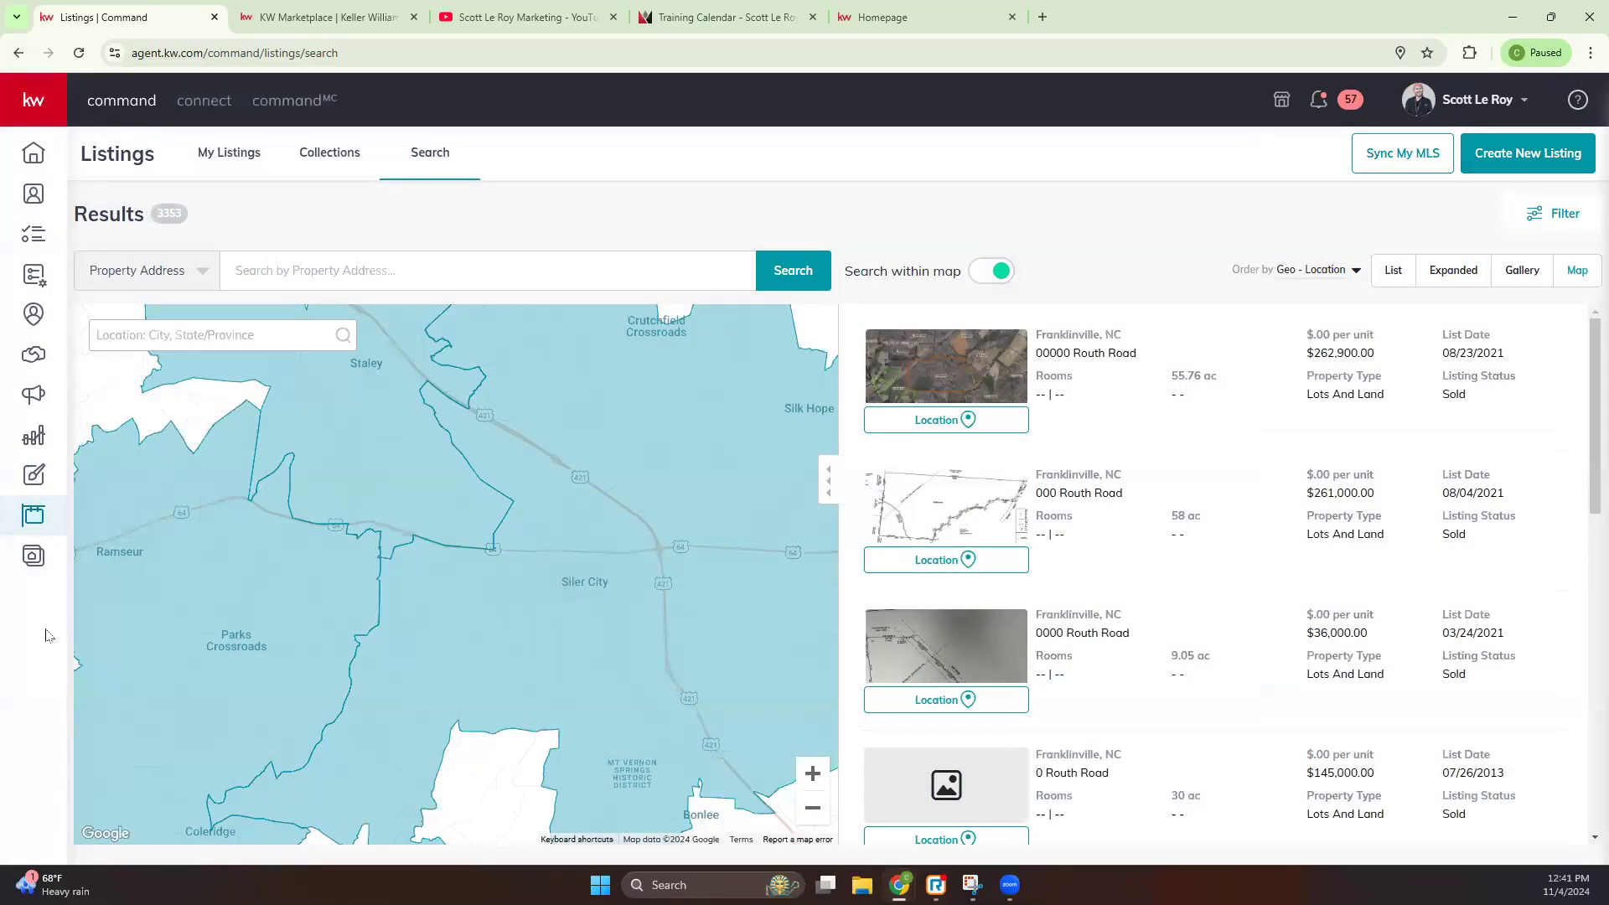
Step: Open Websites, highlight the agent site's address and view the Homepage settings in the site editor
click(35, 558)
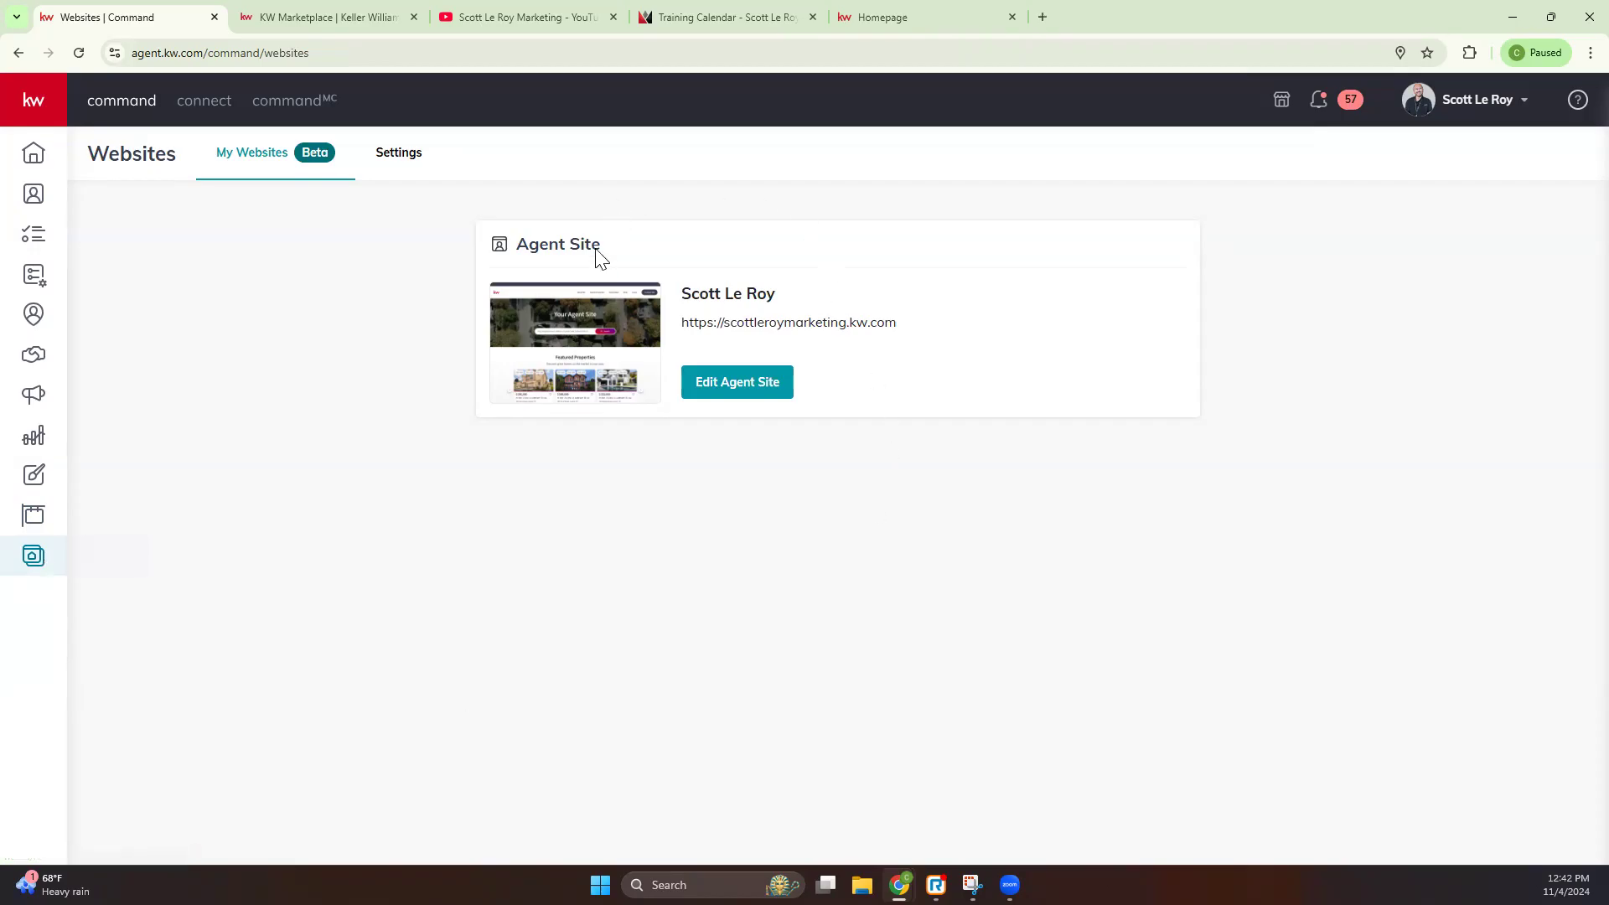
drag(684, 323, 922, 335)
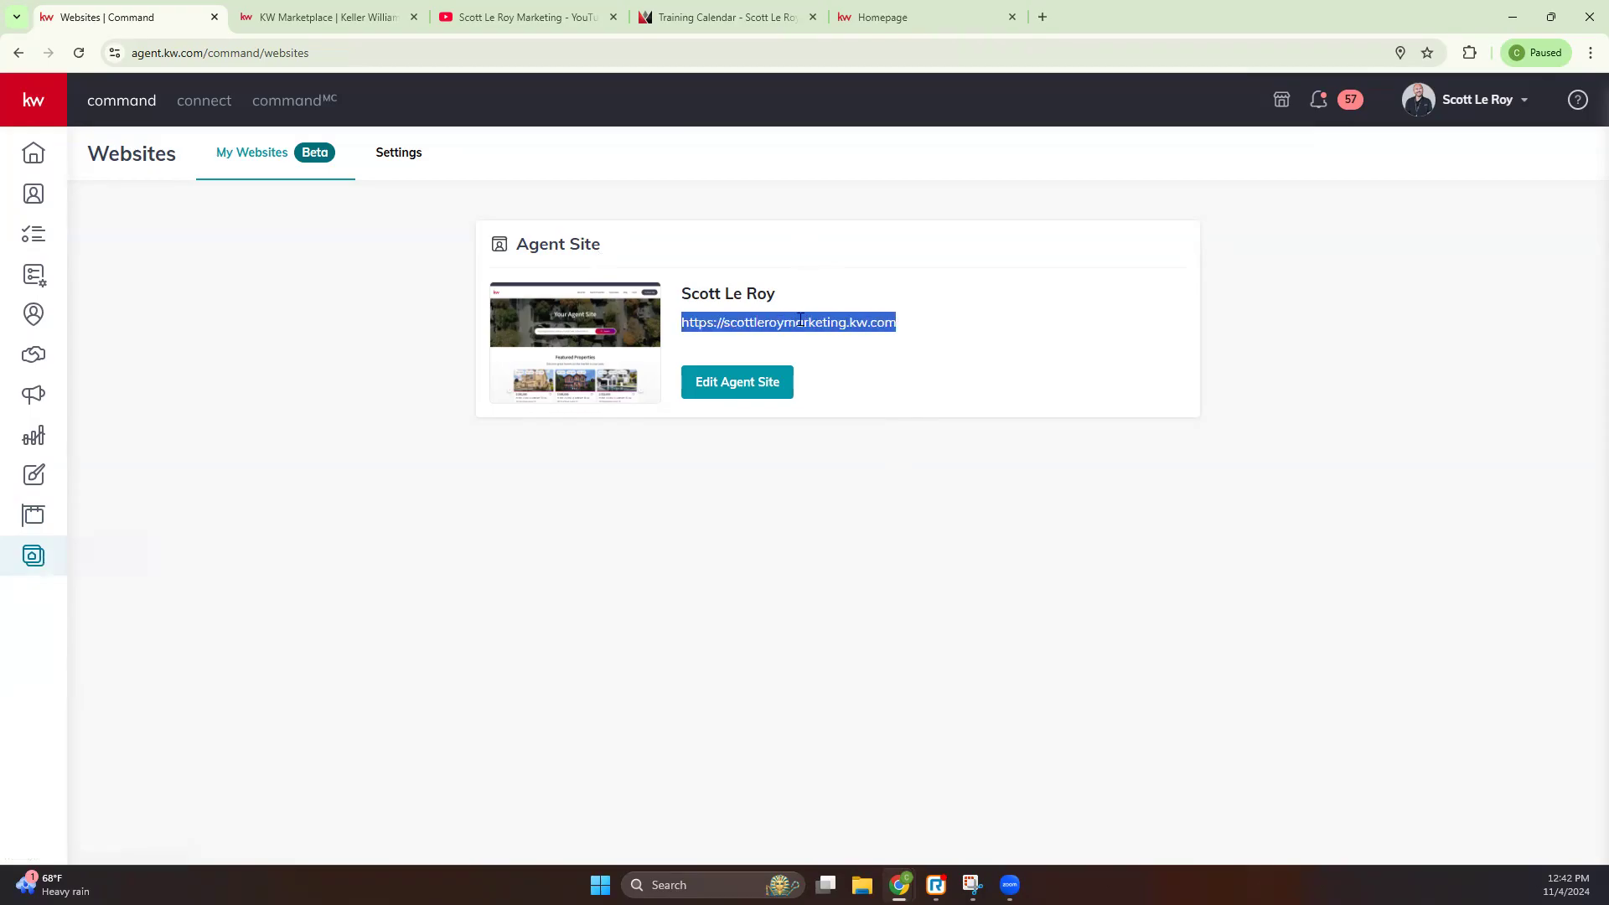
click(752, 382)
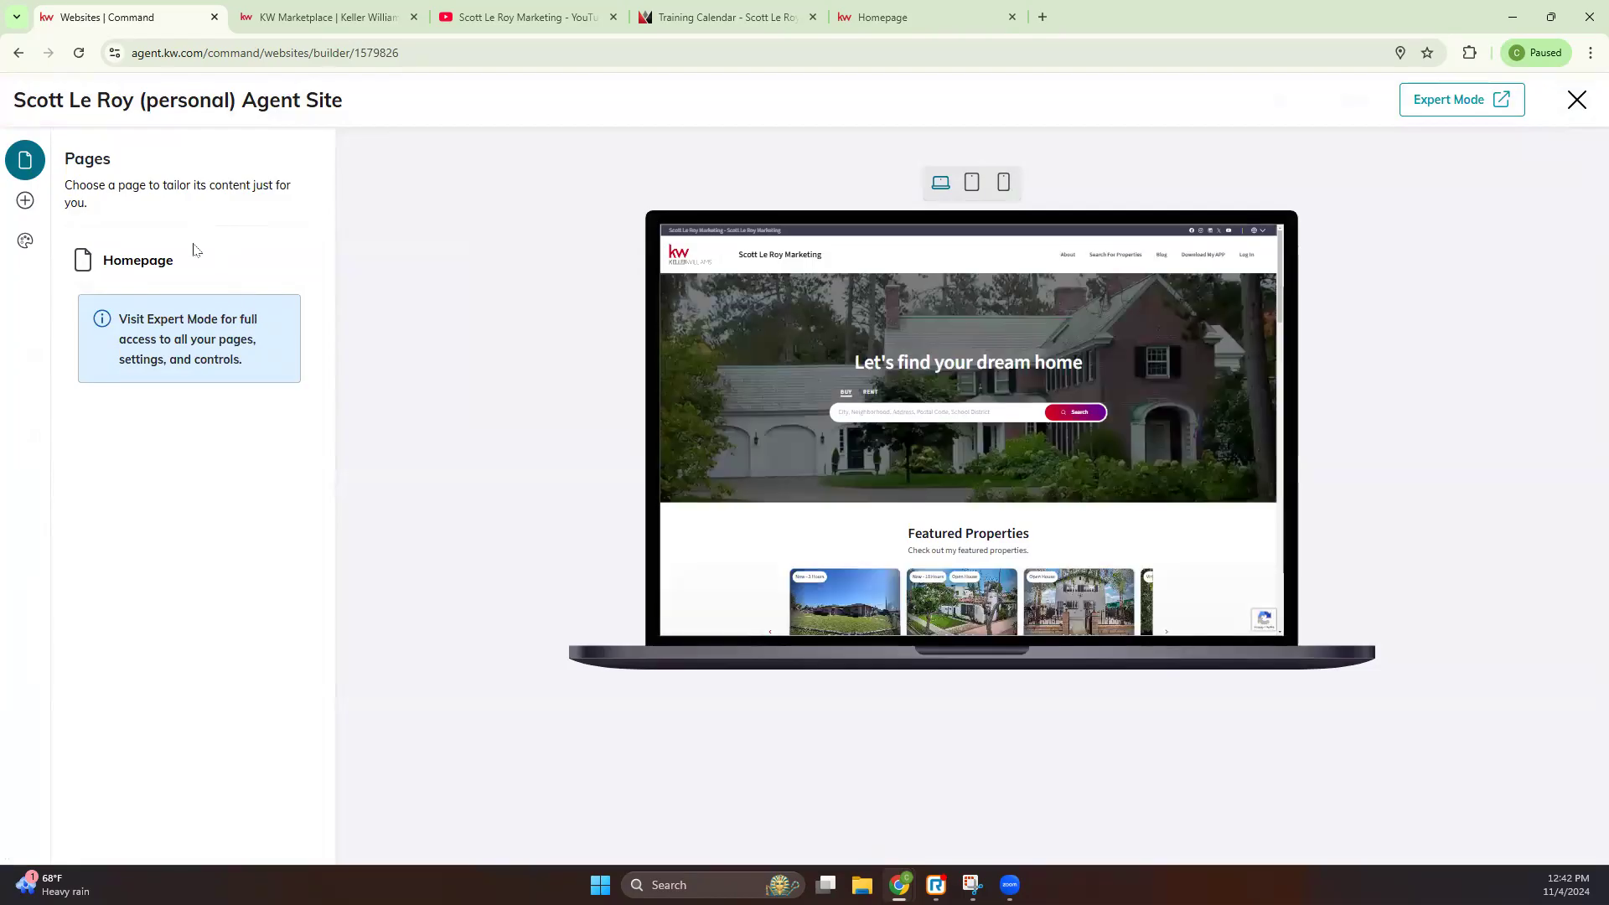
click(149, 262)
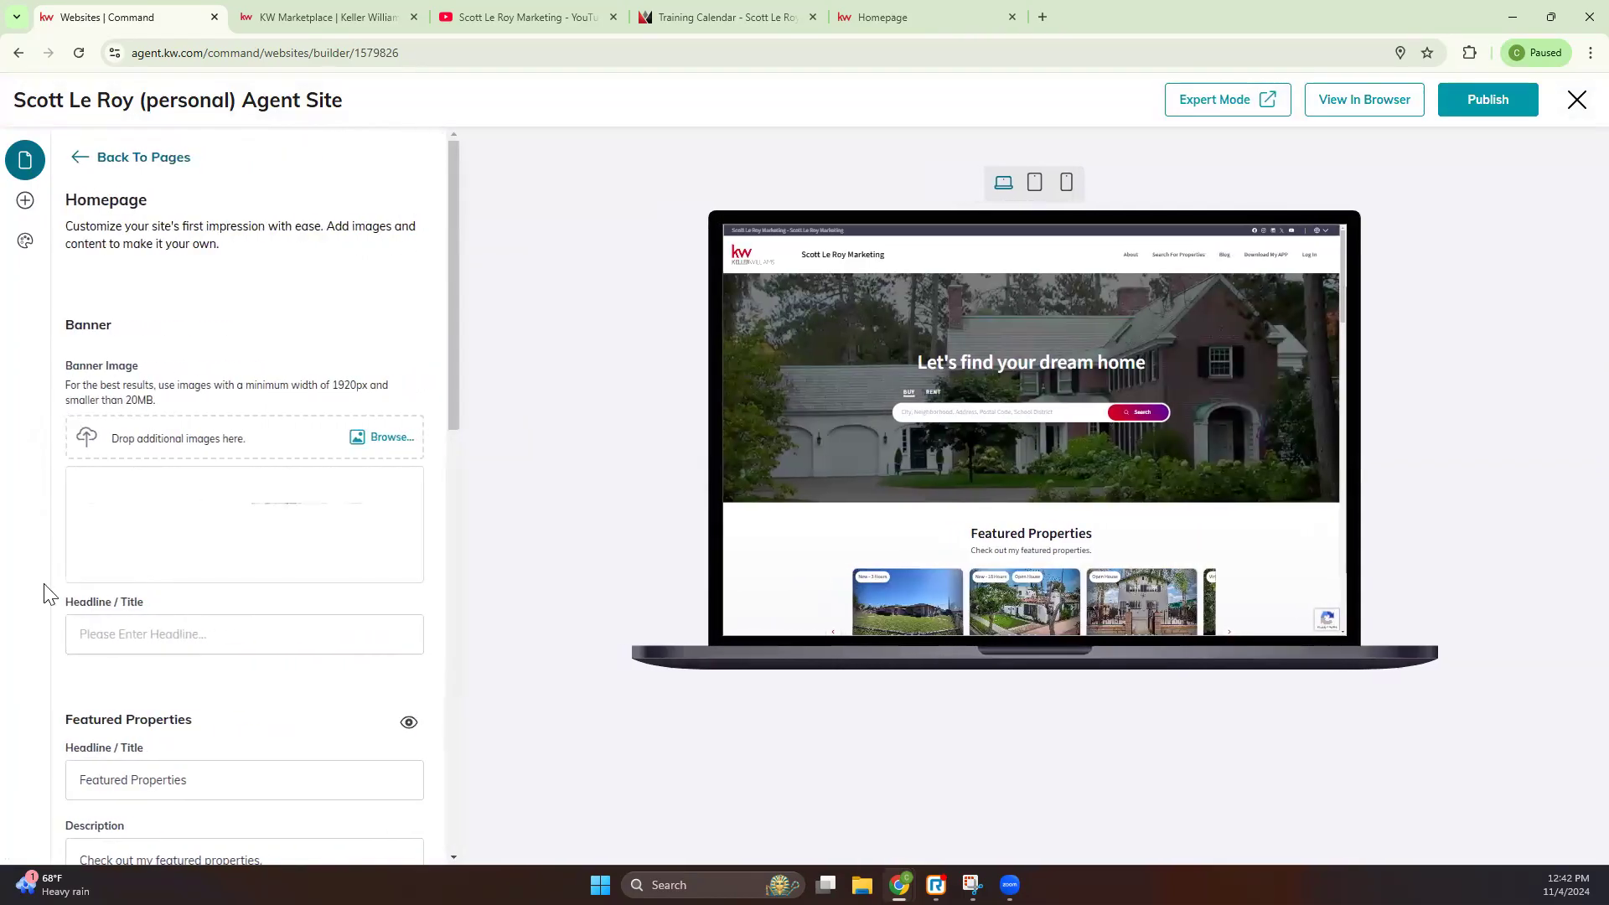
click(81, 161)
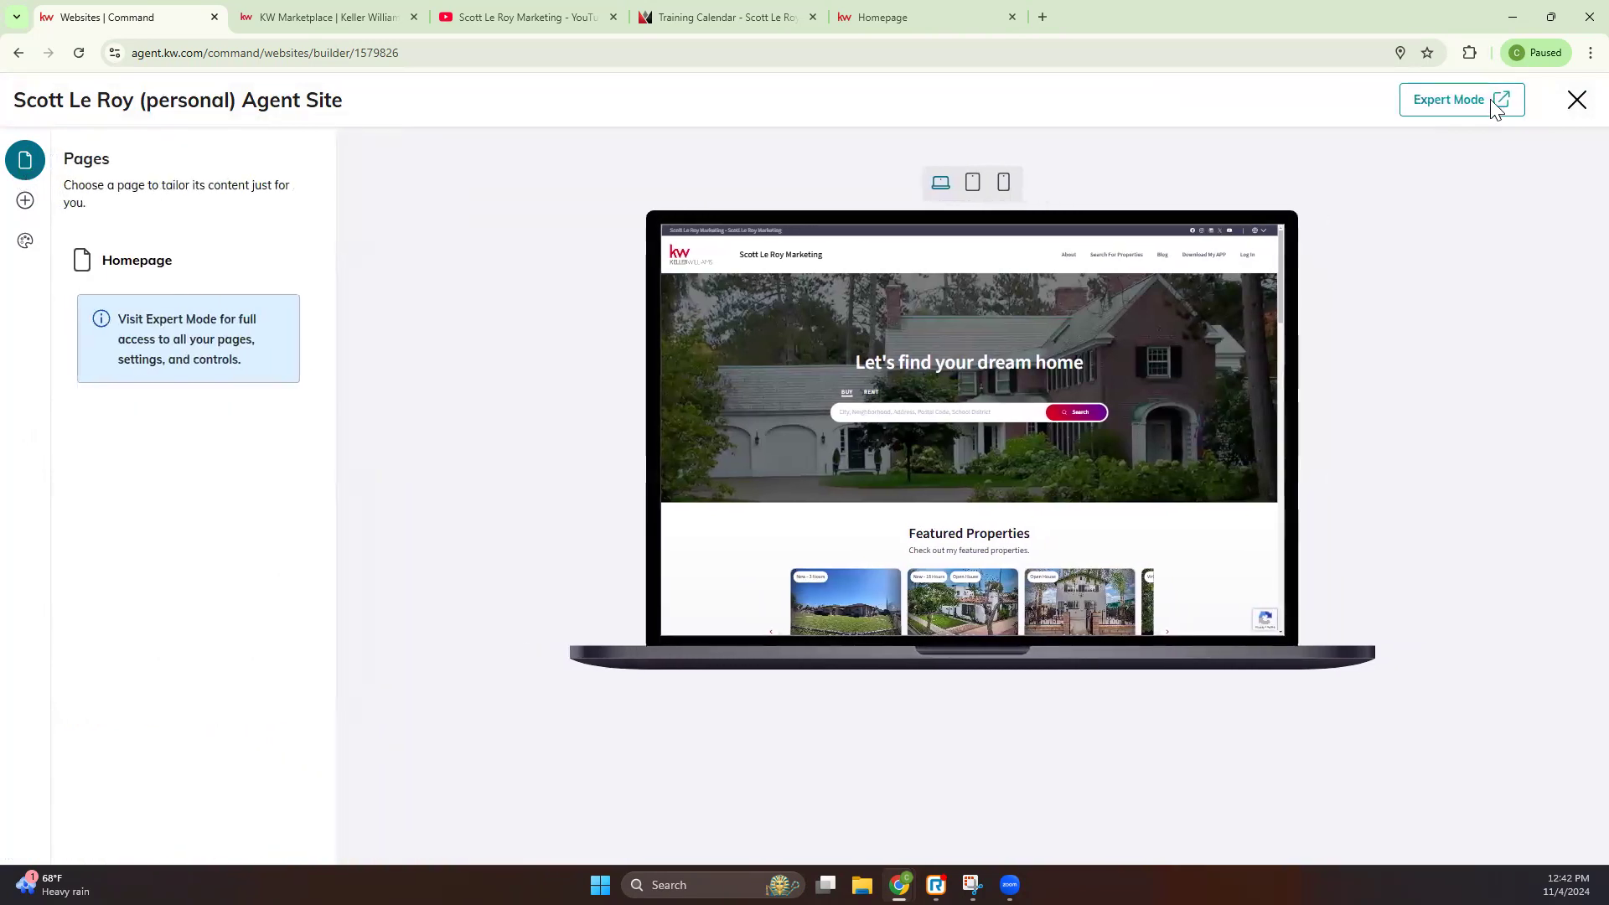
Step: Open the agent site's Expert Mode, return to Command and close the site editor
click(1497, 102)
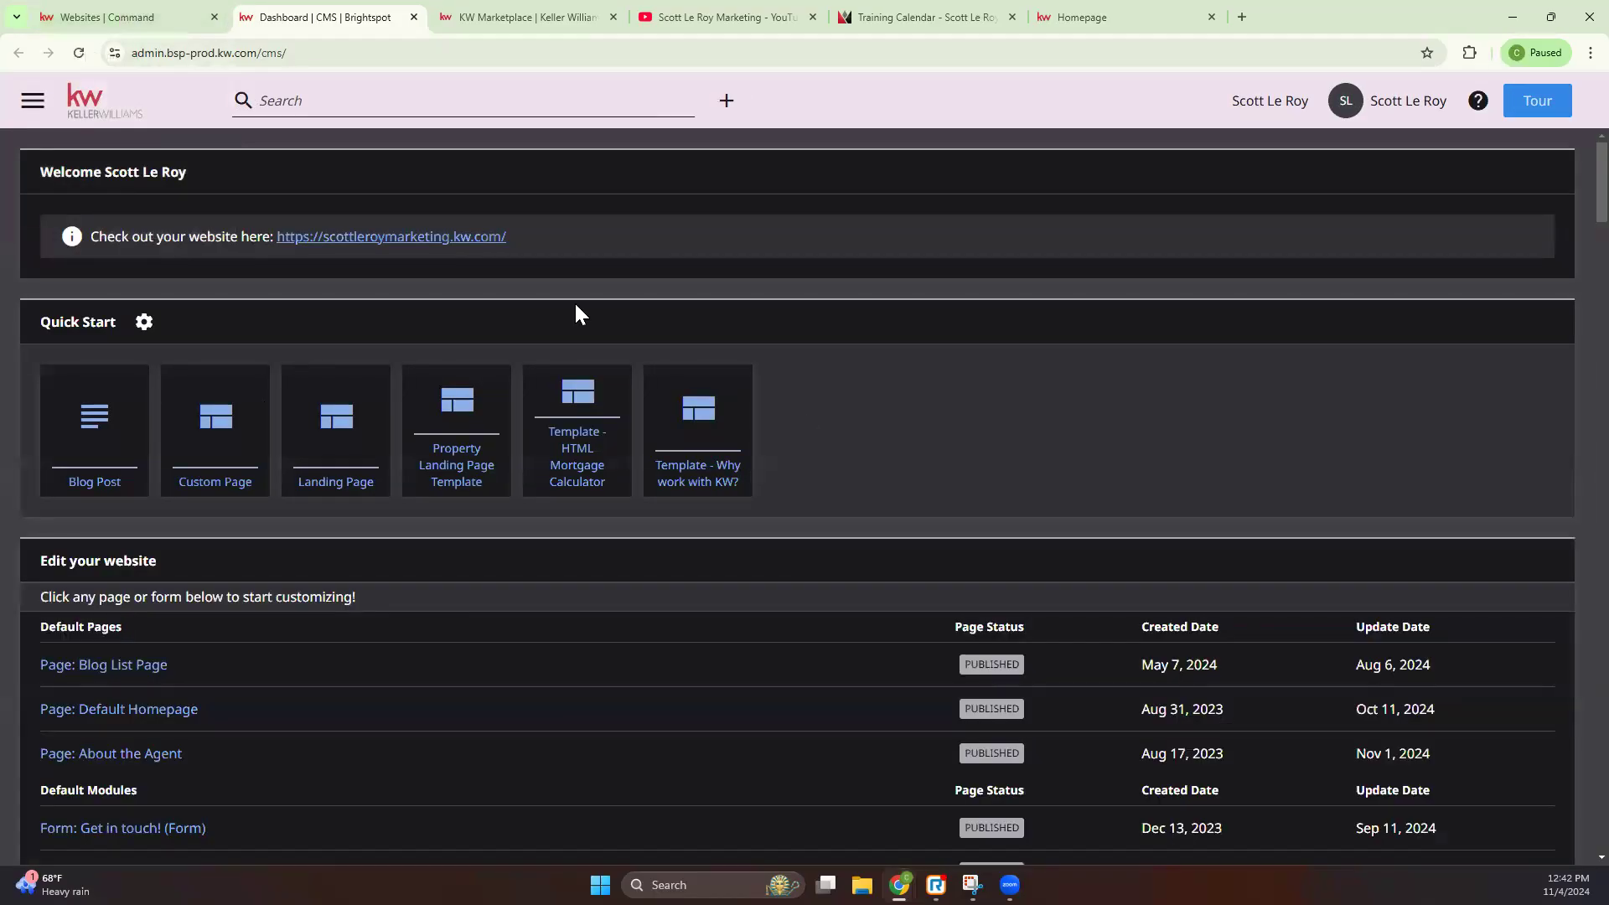
click(118, 17)
click(1575, 100)
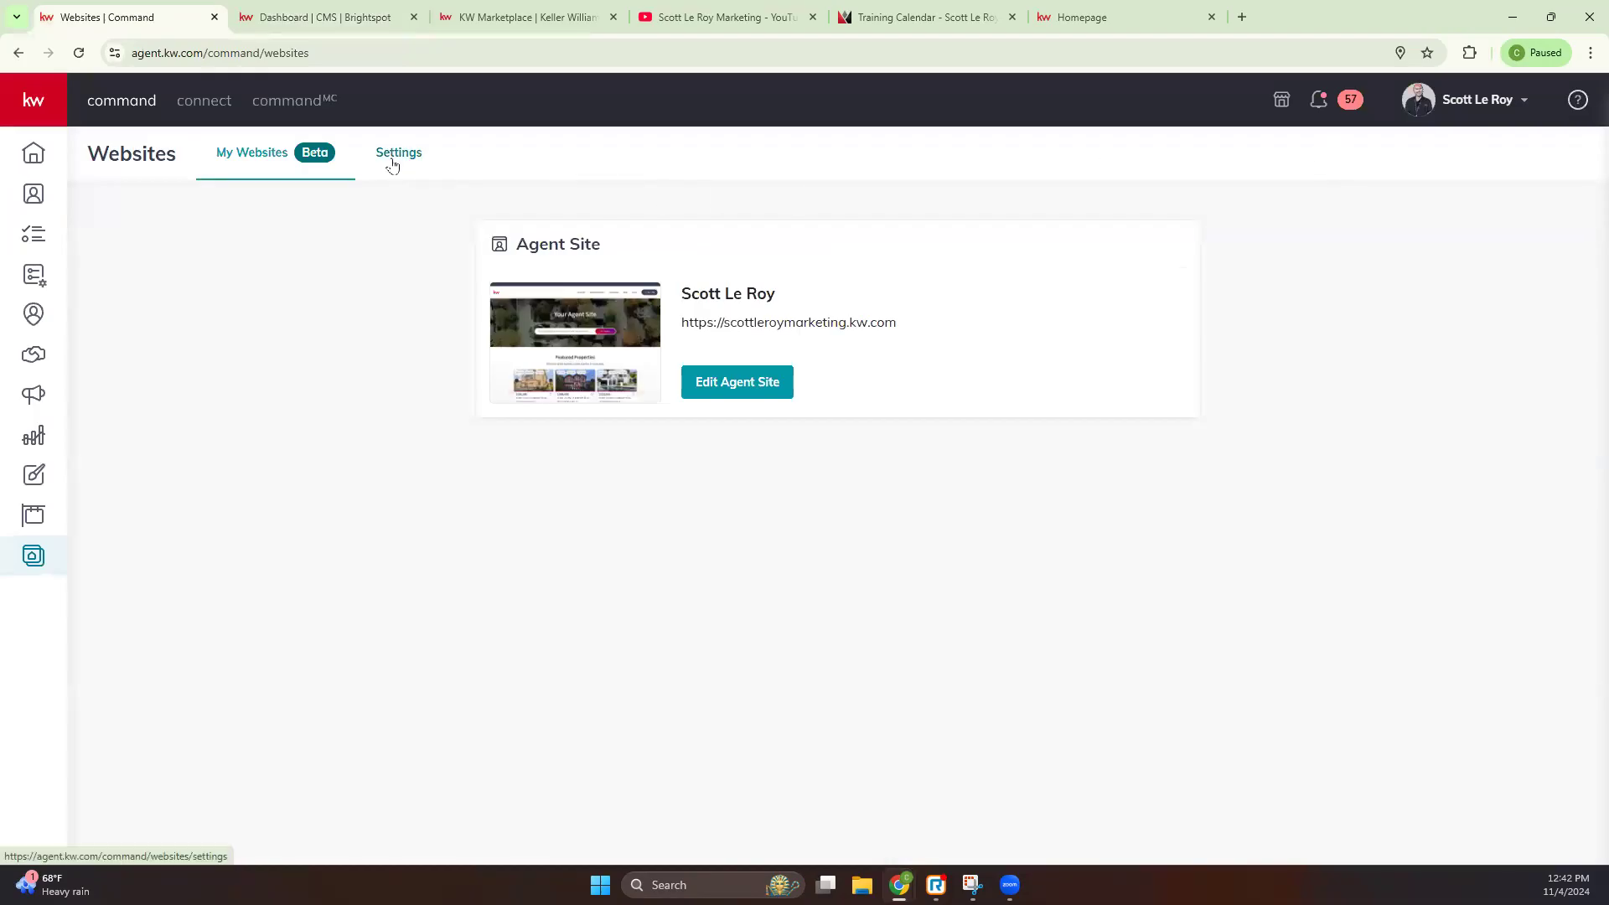
Step: Open the Websites settings, try Edit My Website, and return after closing the duplicate CMS page
click(392, 162)
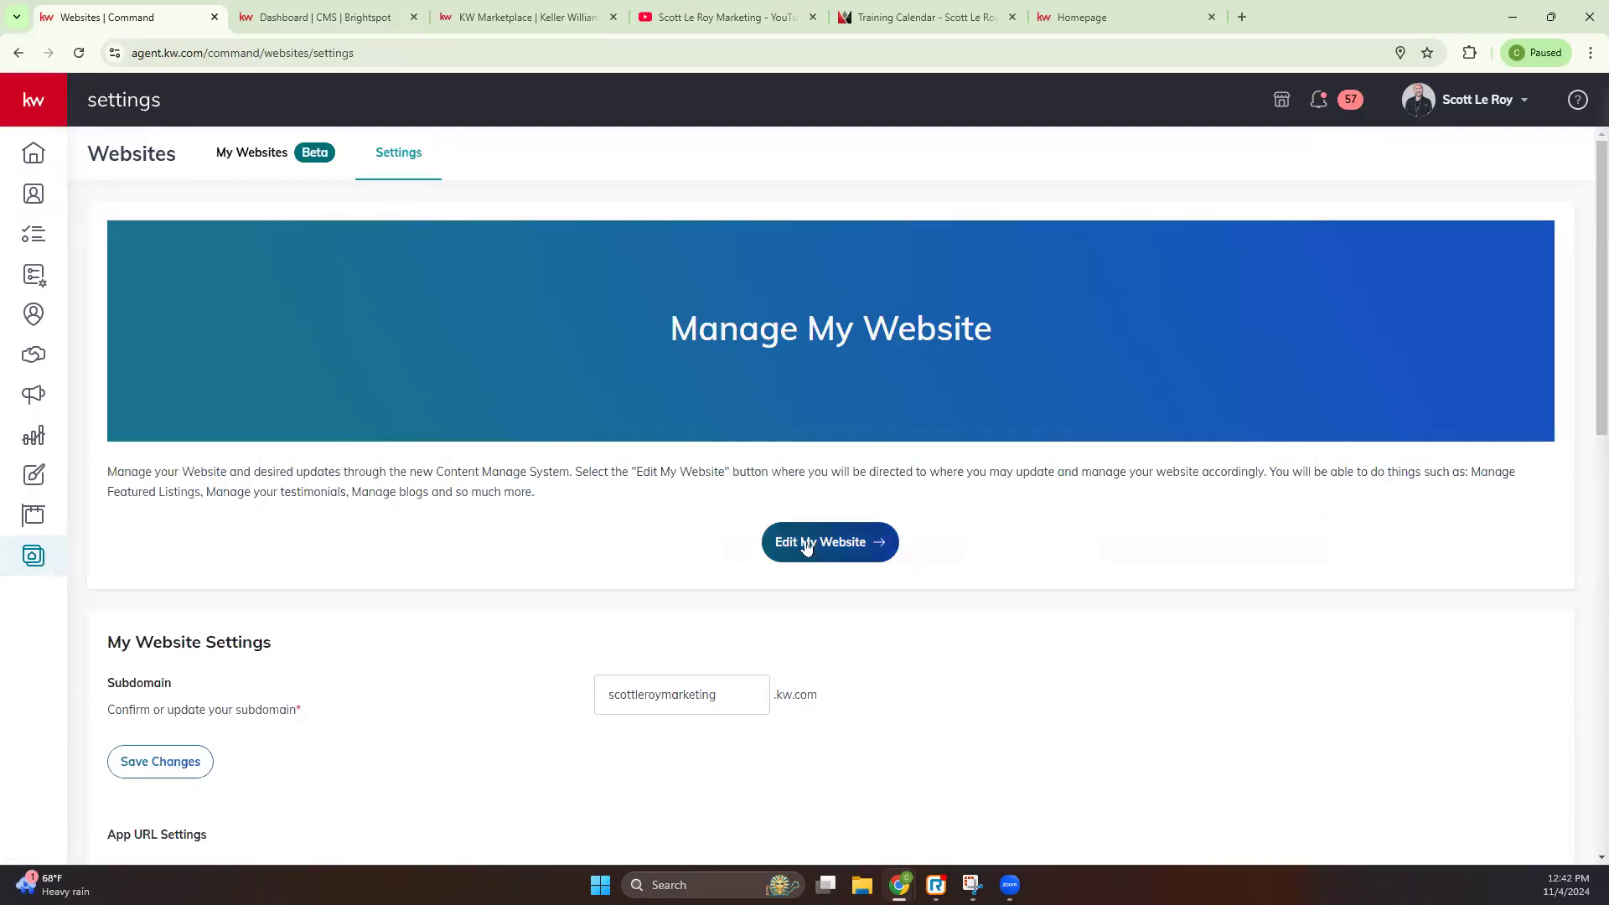
click(809, 551)
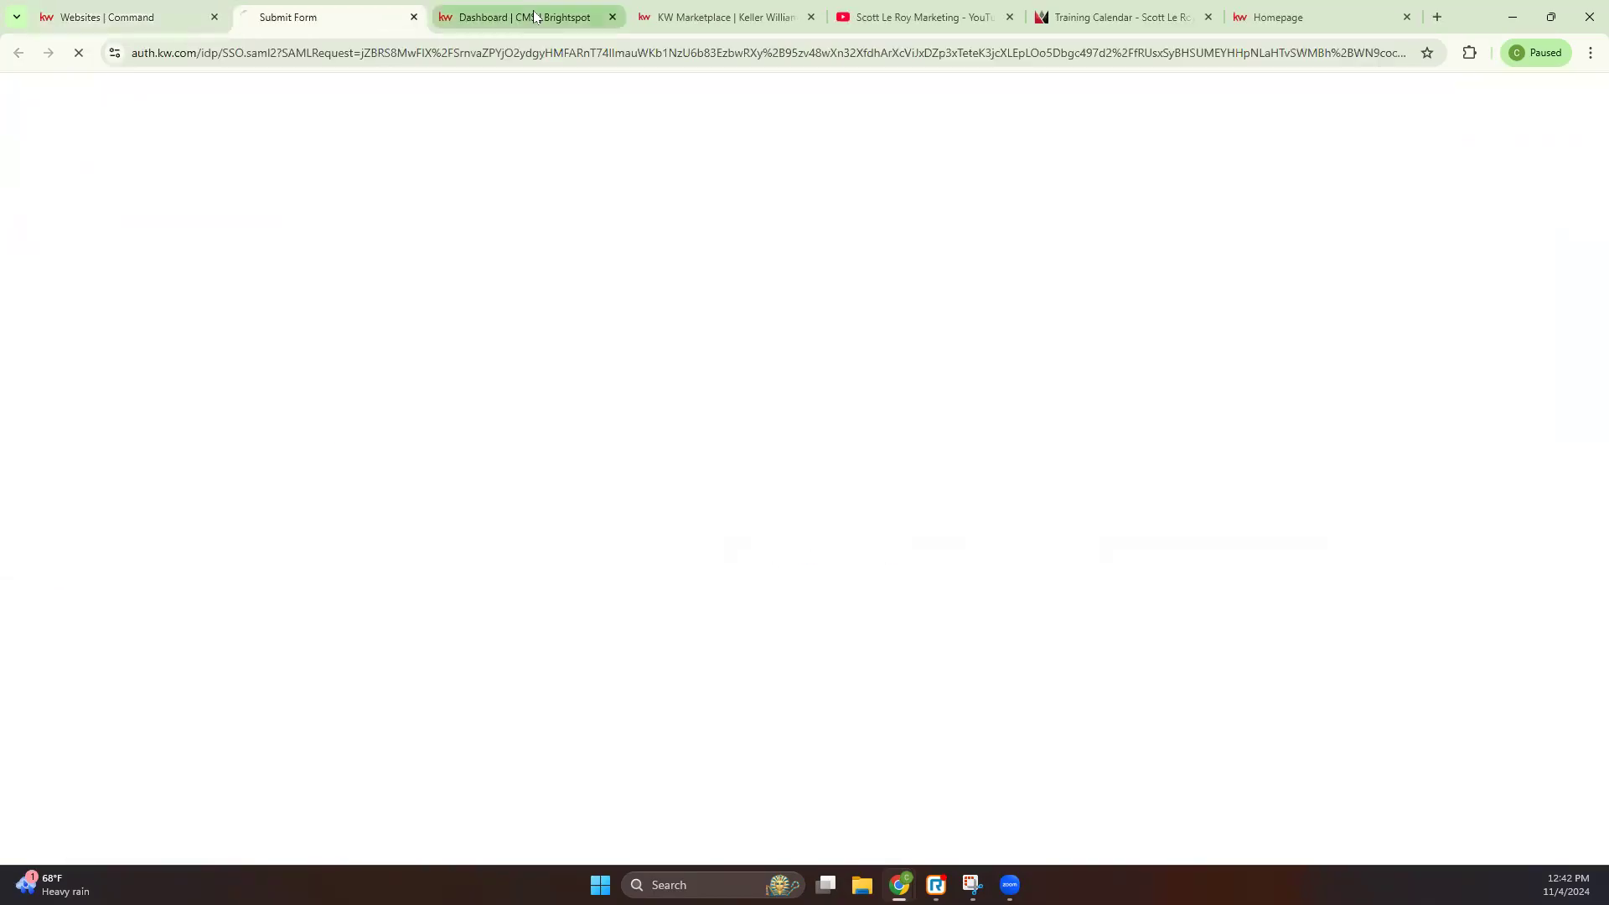
click(415, 15)
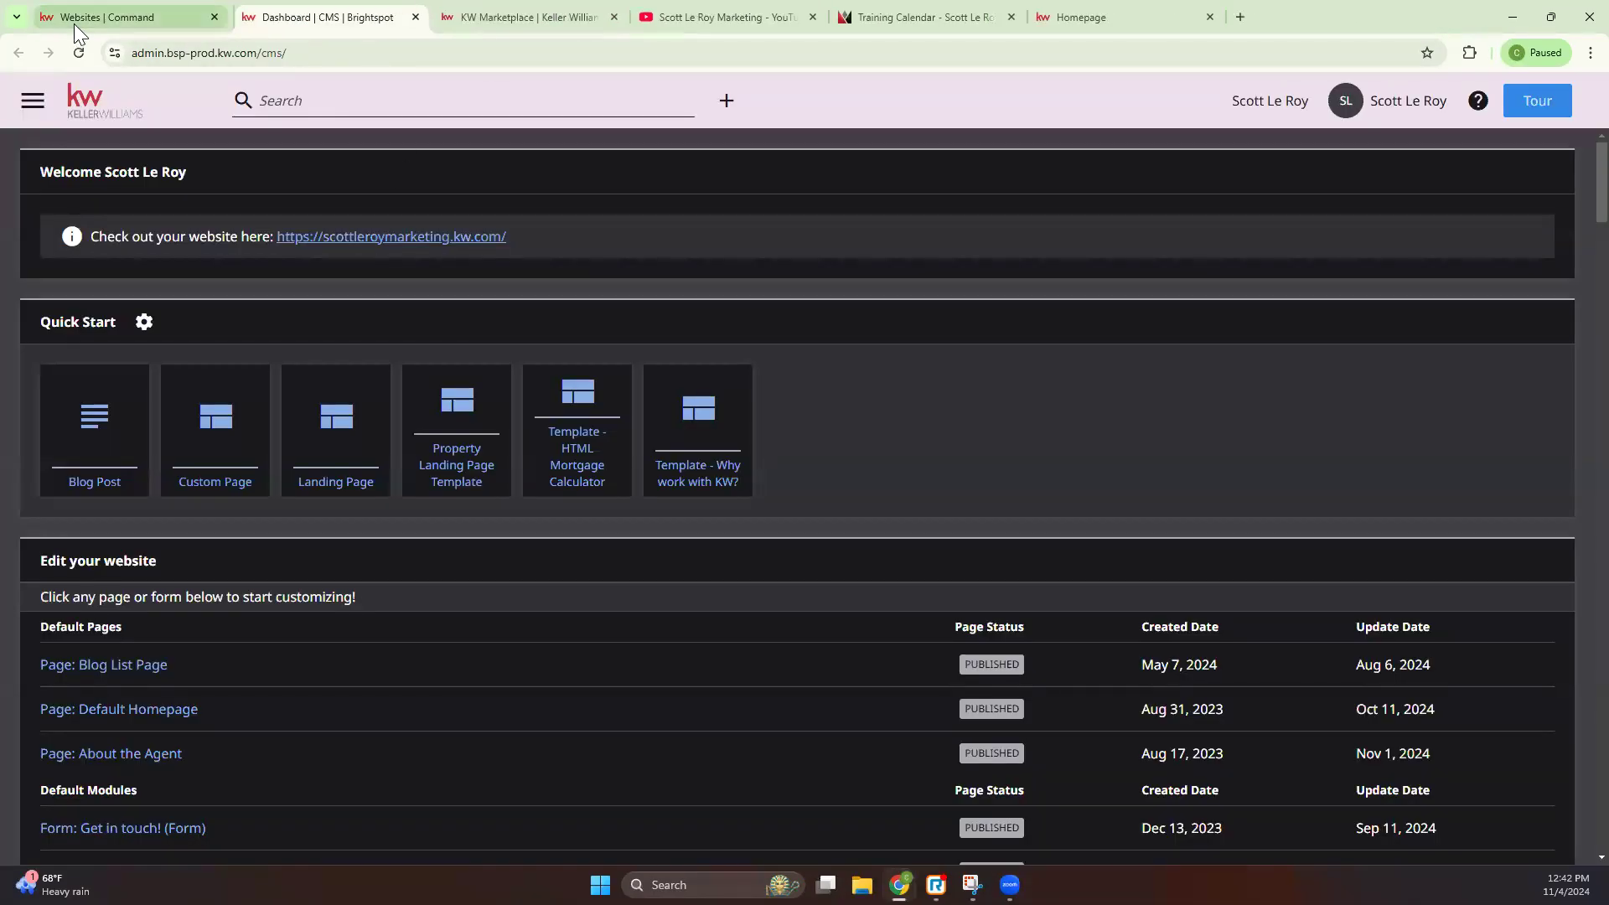
click(73, 22)
Step: Point out the Subdomain and App URL Settings sections and copy the App URL
scroll(576, 546, down, 4)
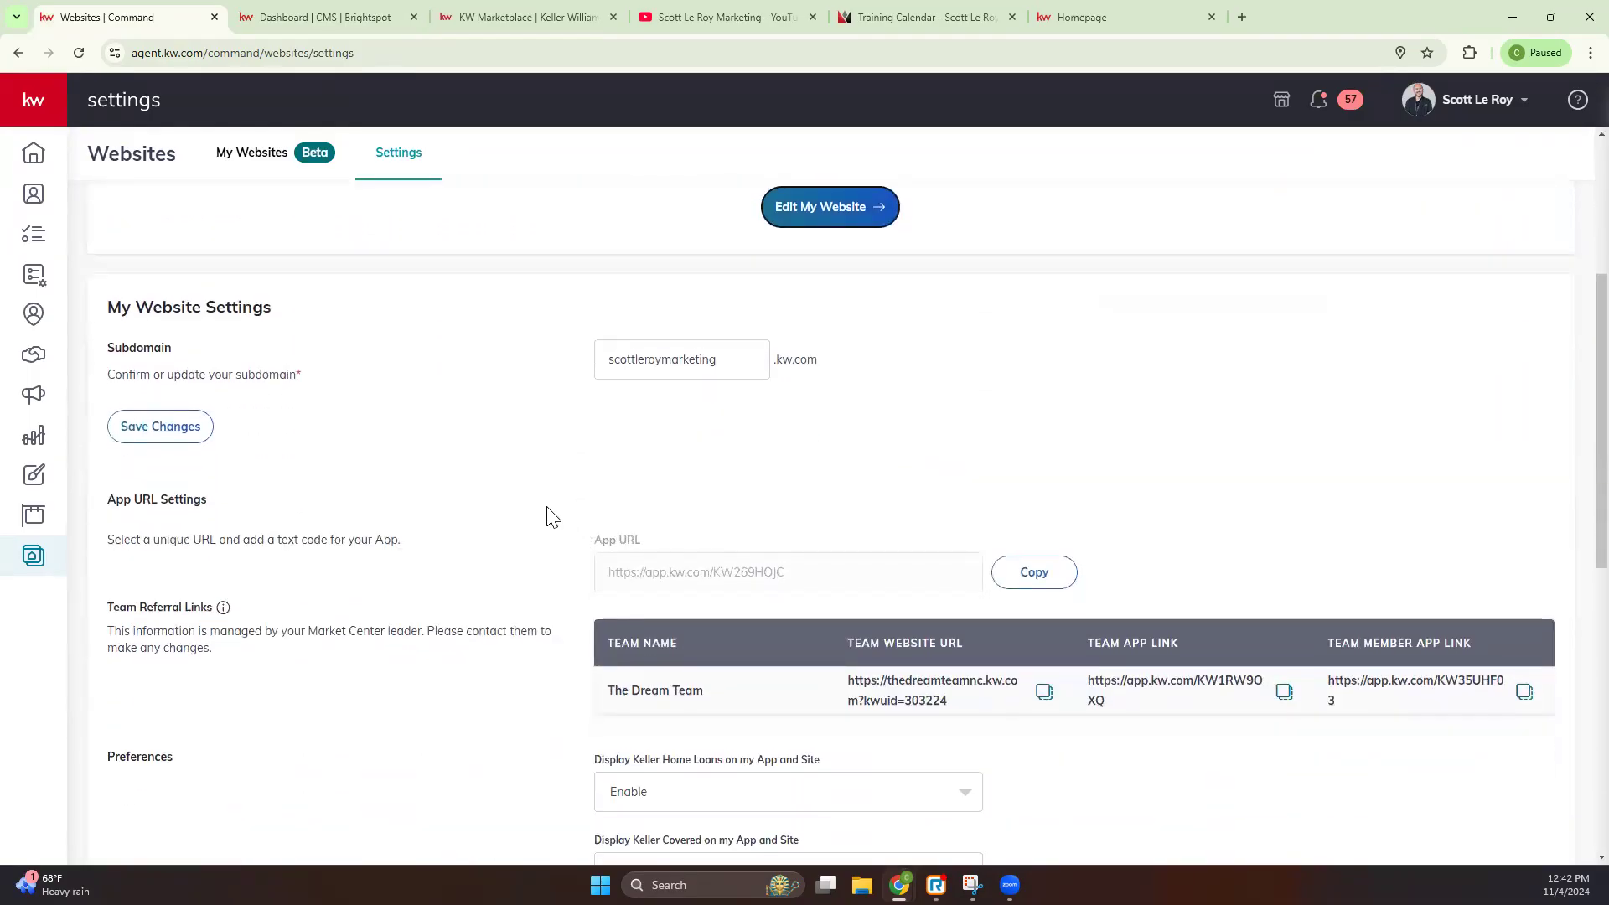
drag(113, 344, 200, 355)
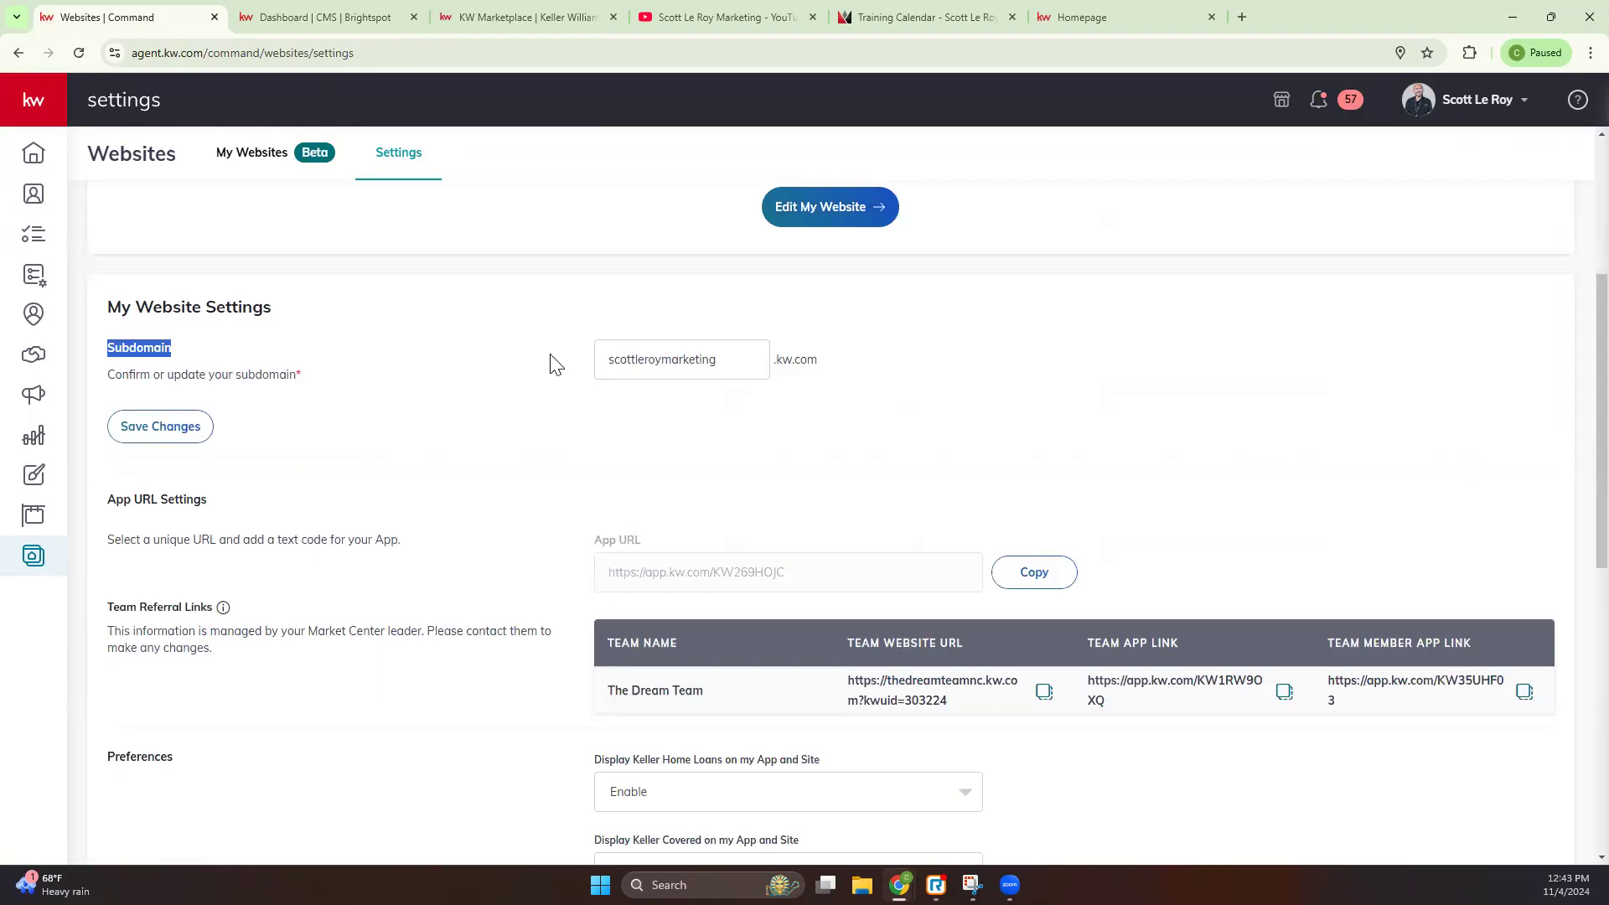
scroll(111, 439, down, 2)
drag(110, 329, 241, 343)
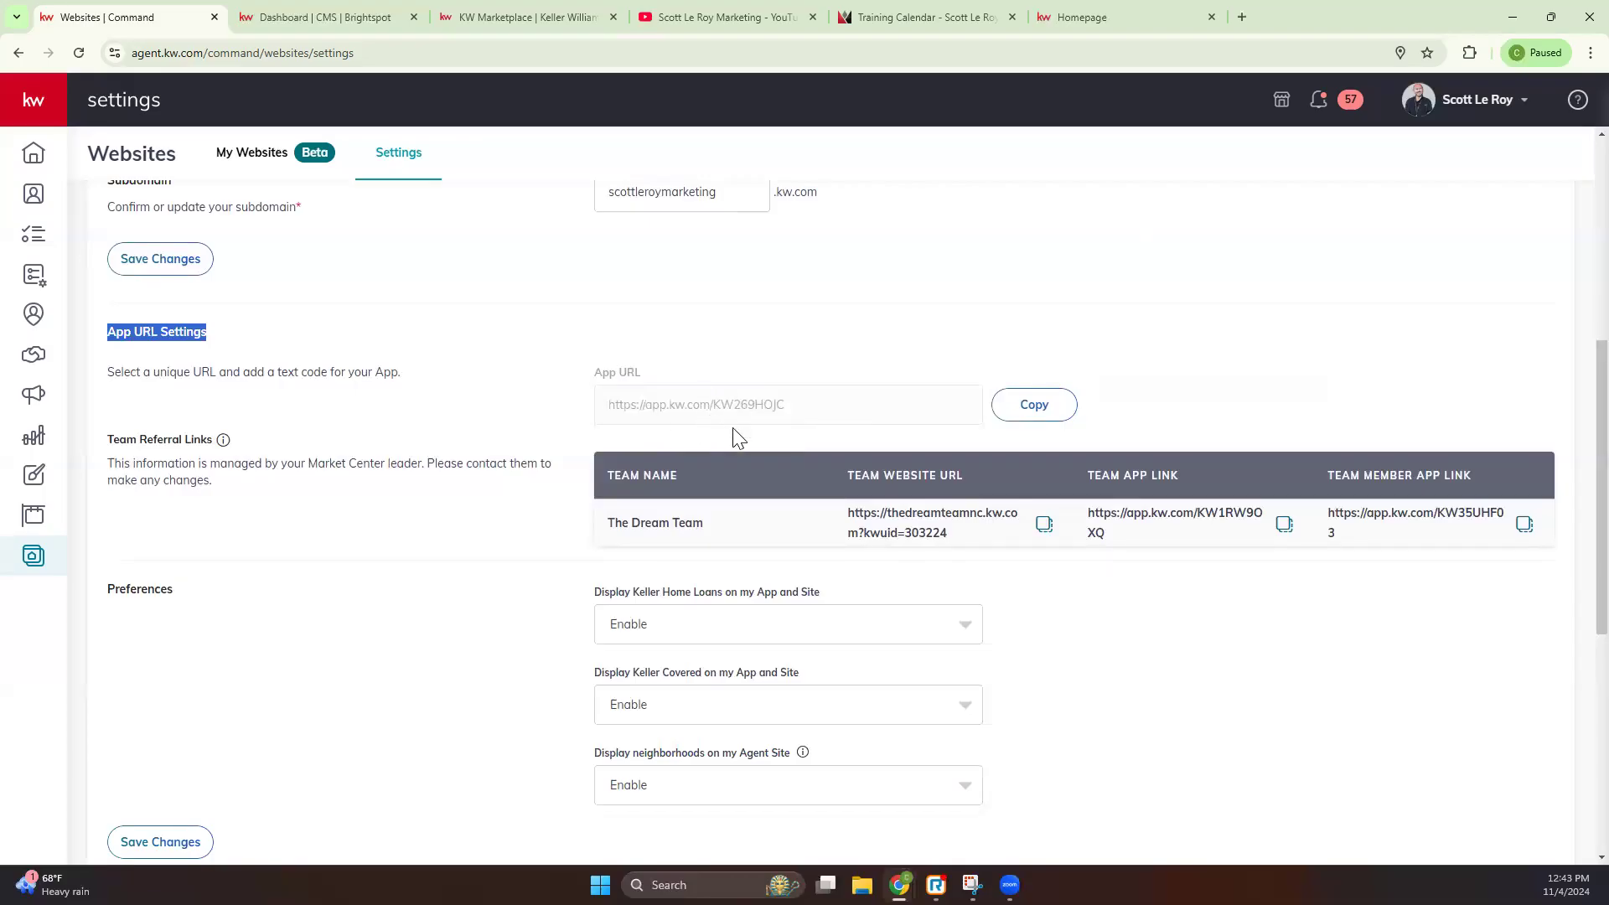
click(1036, 402)
Step: Load the copied App URL in the CMS dashboard's browser tab and return to Command's Websites settings
click(375, 10)
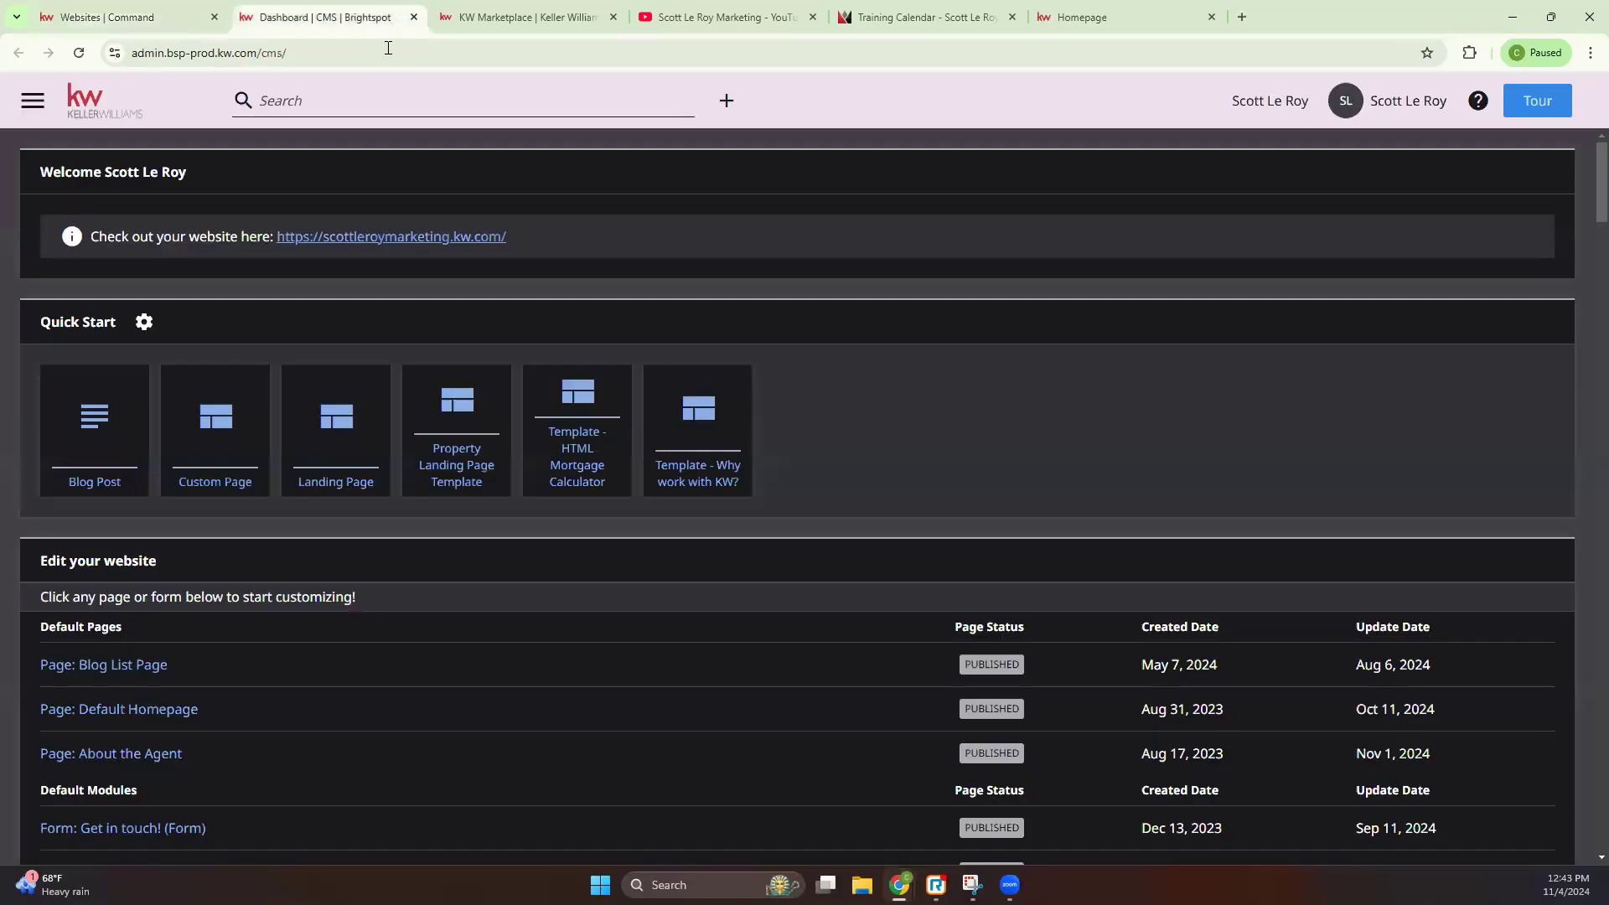
click(398, 60)
key(ctrl+v)
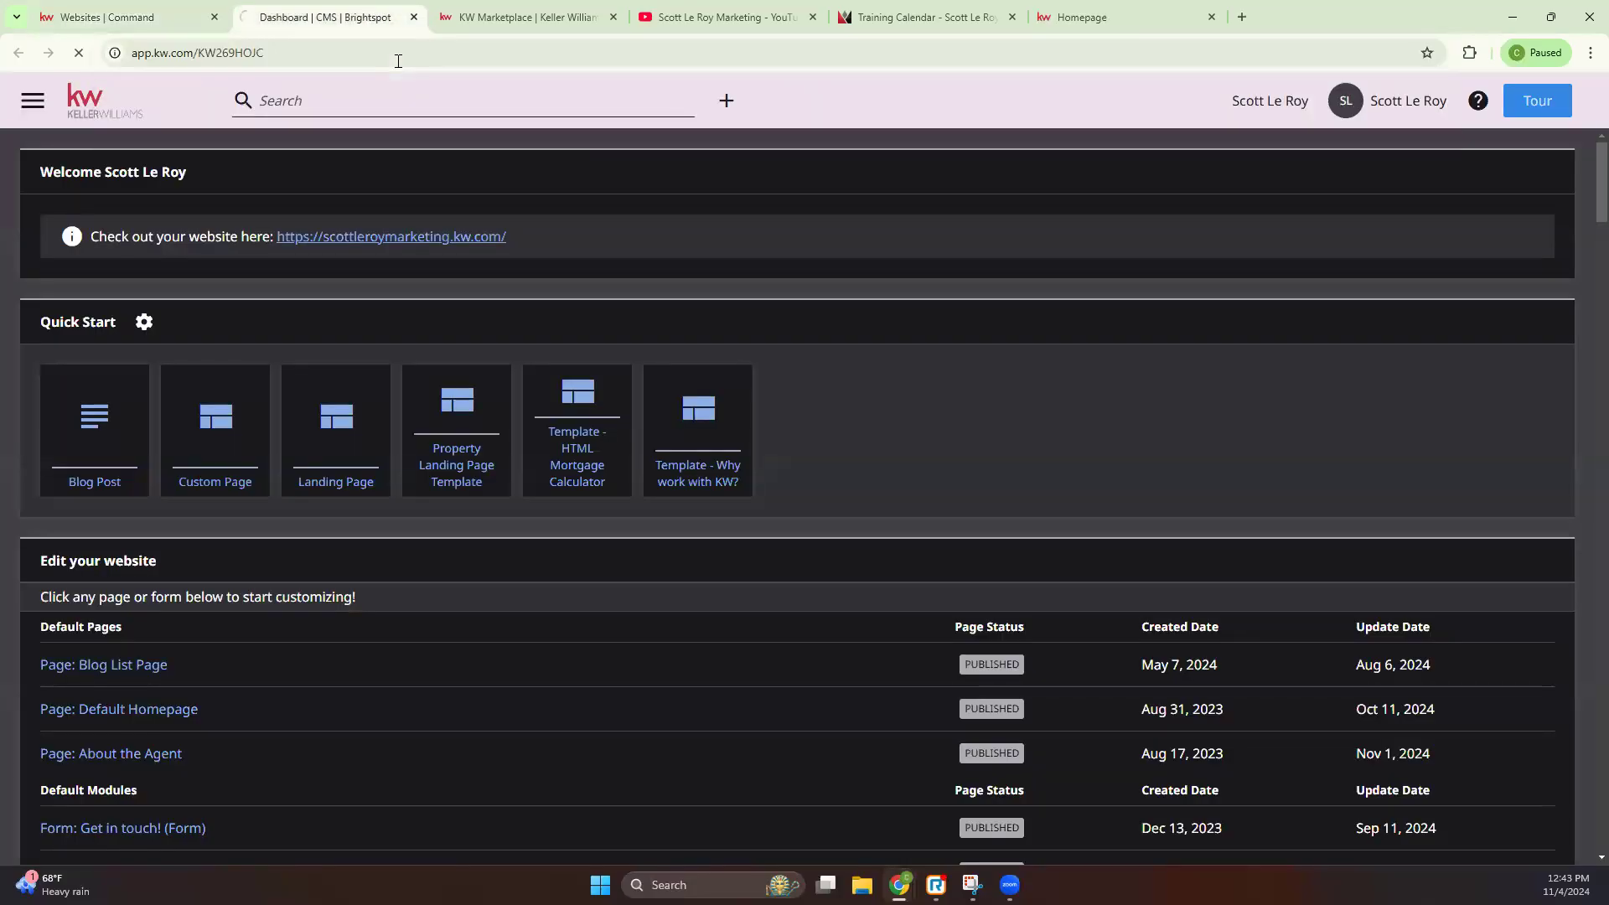
key(Return)
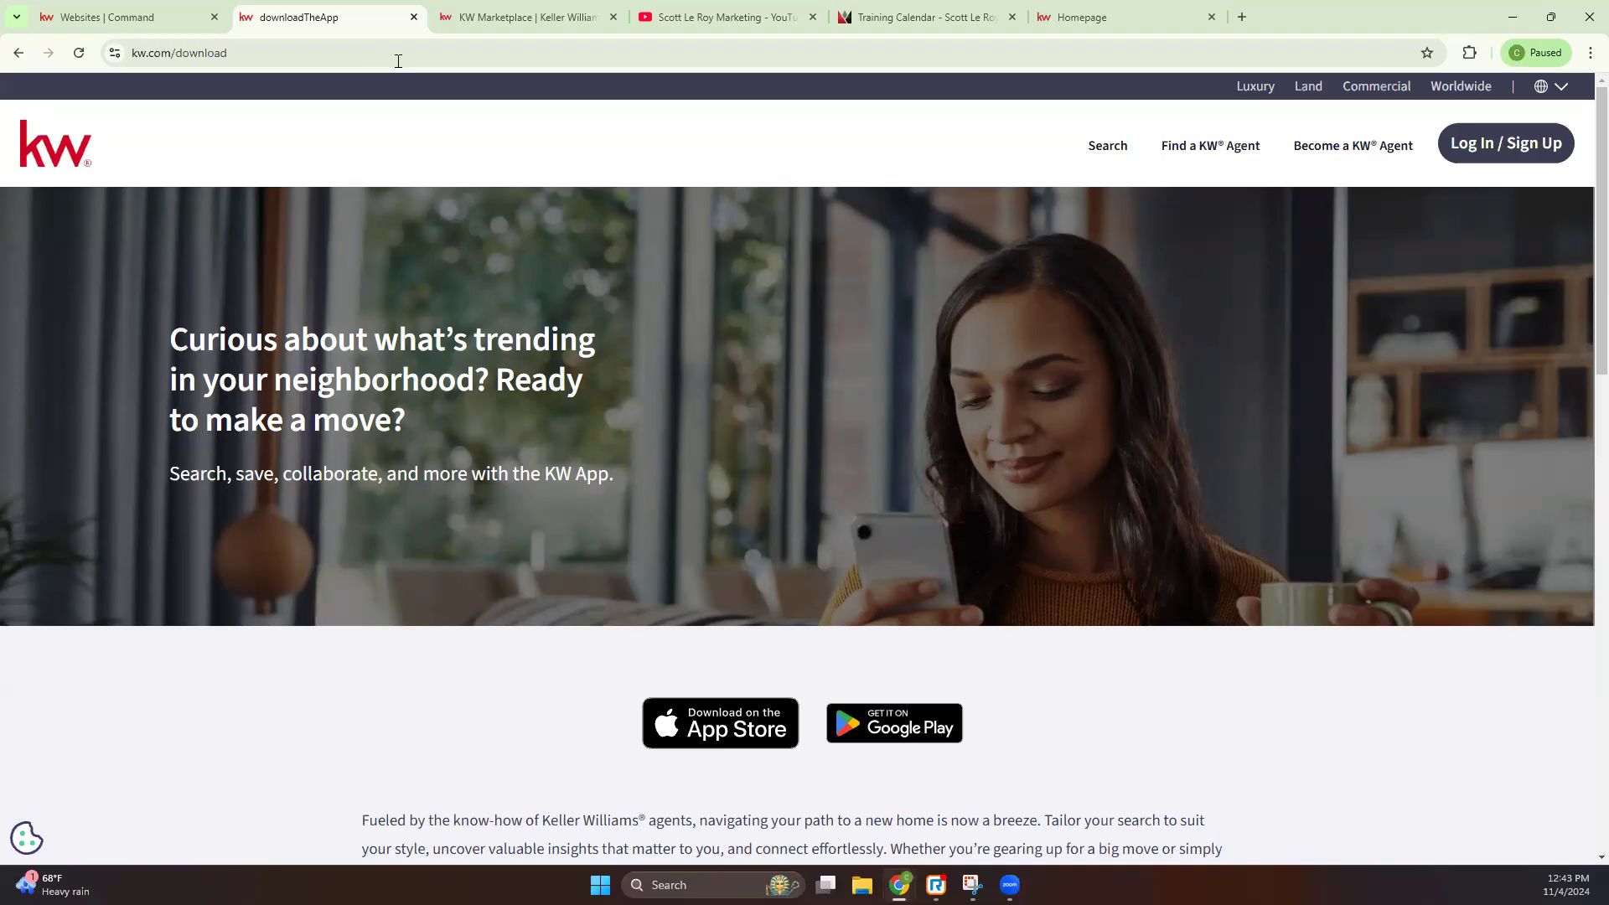
click(167, 11)
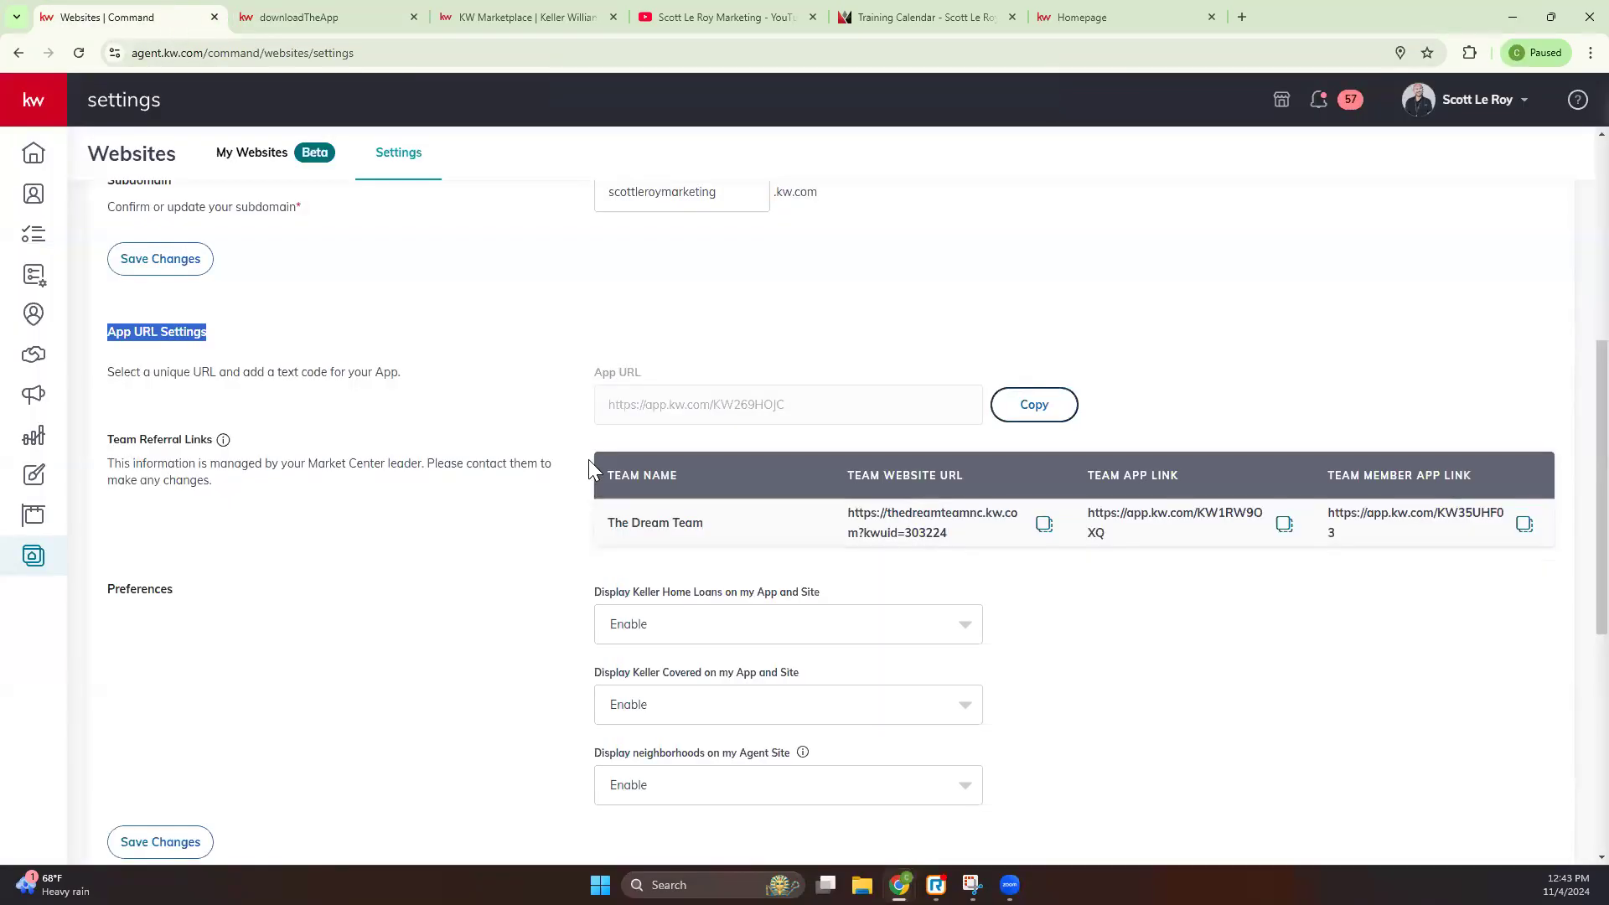
Step: Highlight the Team Referral Links heading under App URL Settings
scroll(588, 459, down, 2)
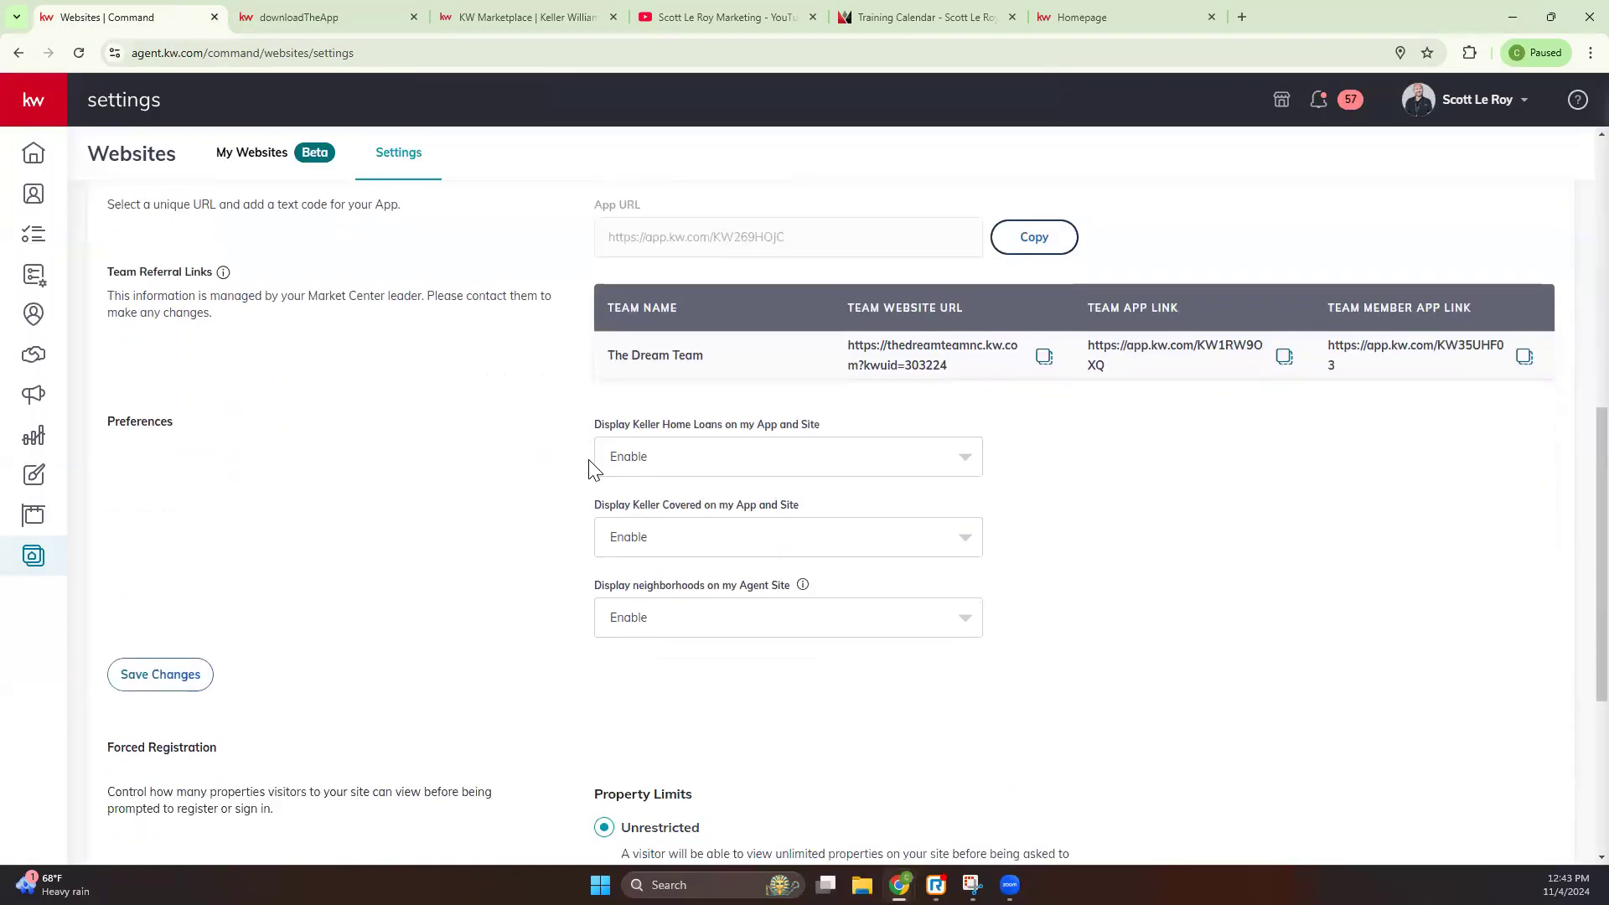
scroll(589, 466, down, 1)
scroll(586, 461, up, 2)
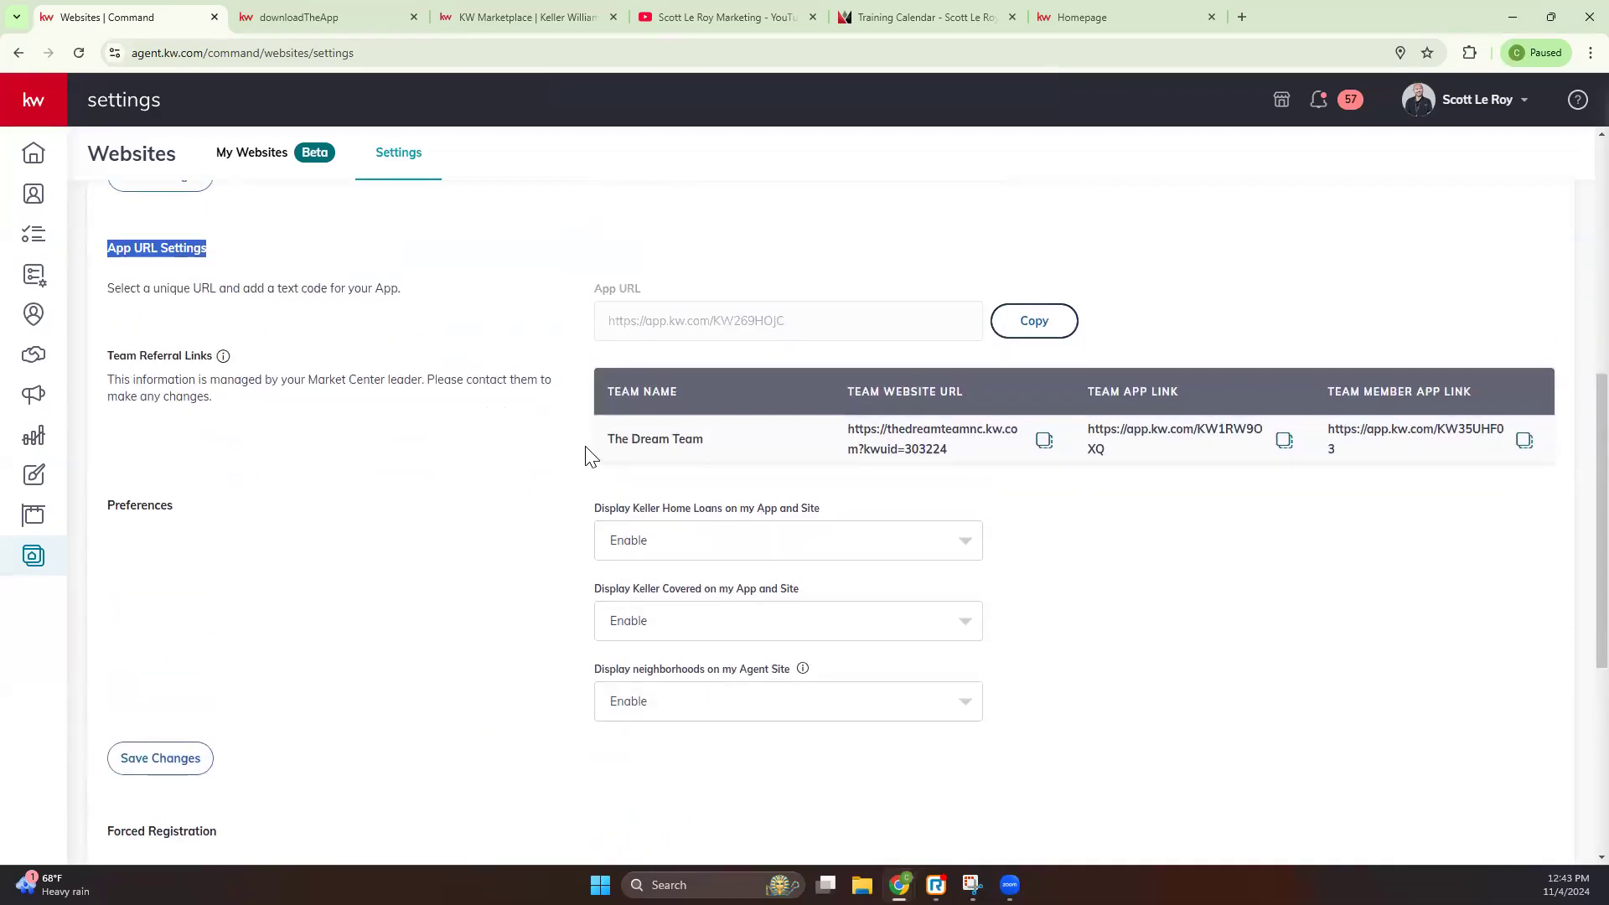
drag(107, 355, 219, 355)
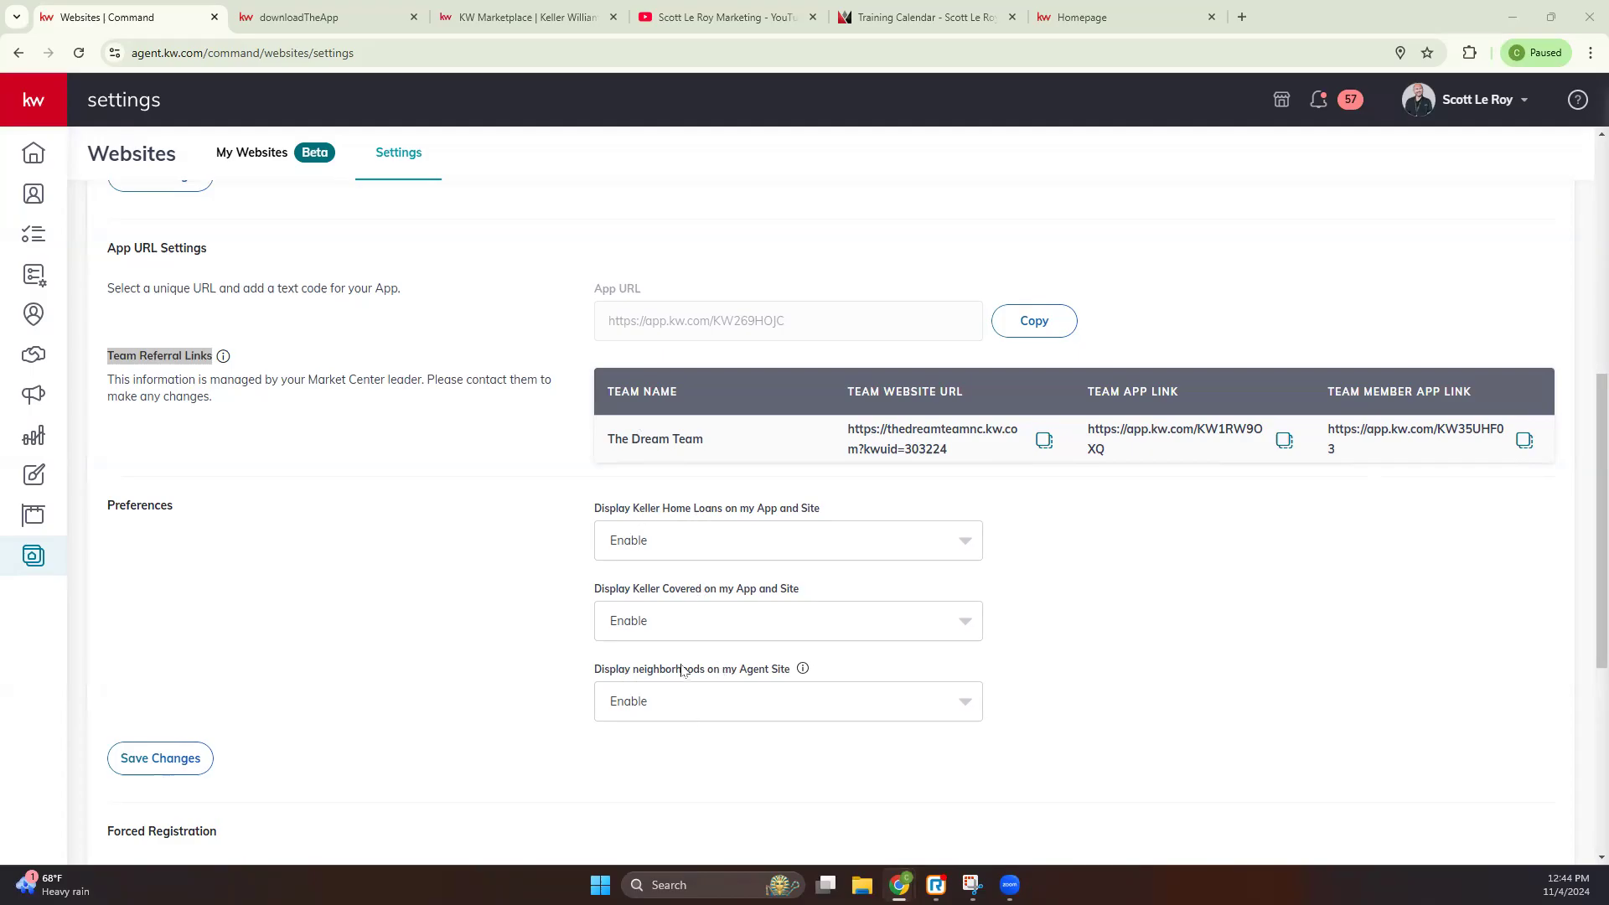
Step: Review the neighborhoods display preference and the Forced Registration property limits, and return to Command's home dashboard
scroll(575, 651, down, 1)
click(817, 617)
click(463, 584)
scroll(402, 611, down, 4)
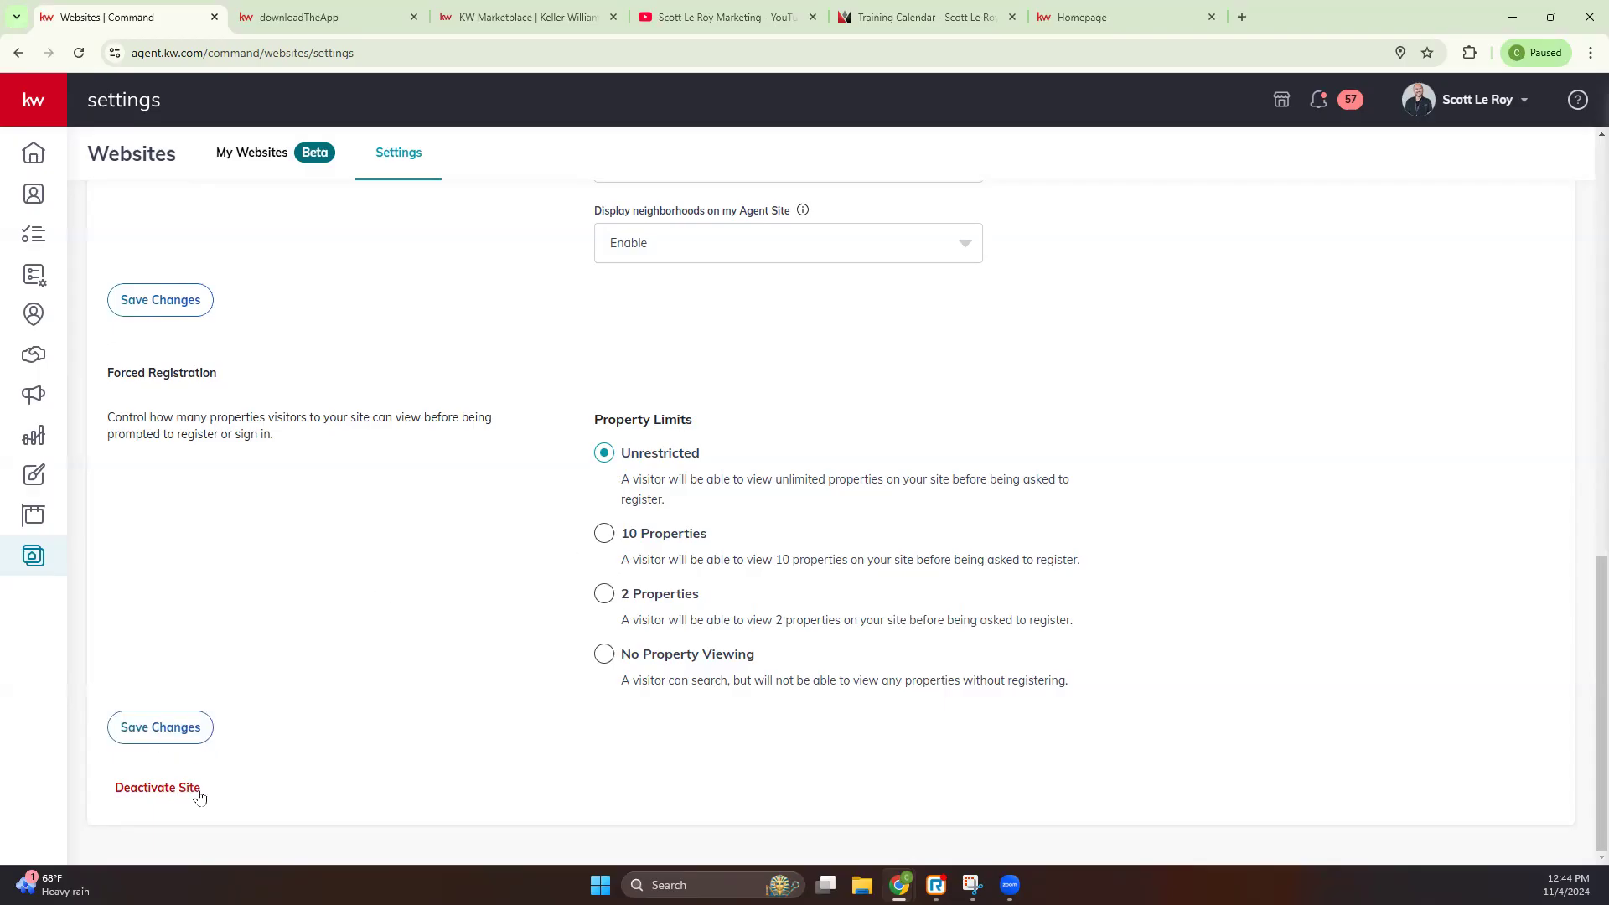
scroll(405, 474, up, 15)
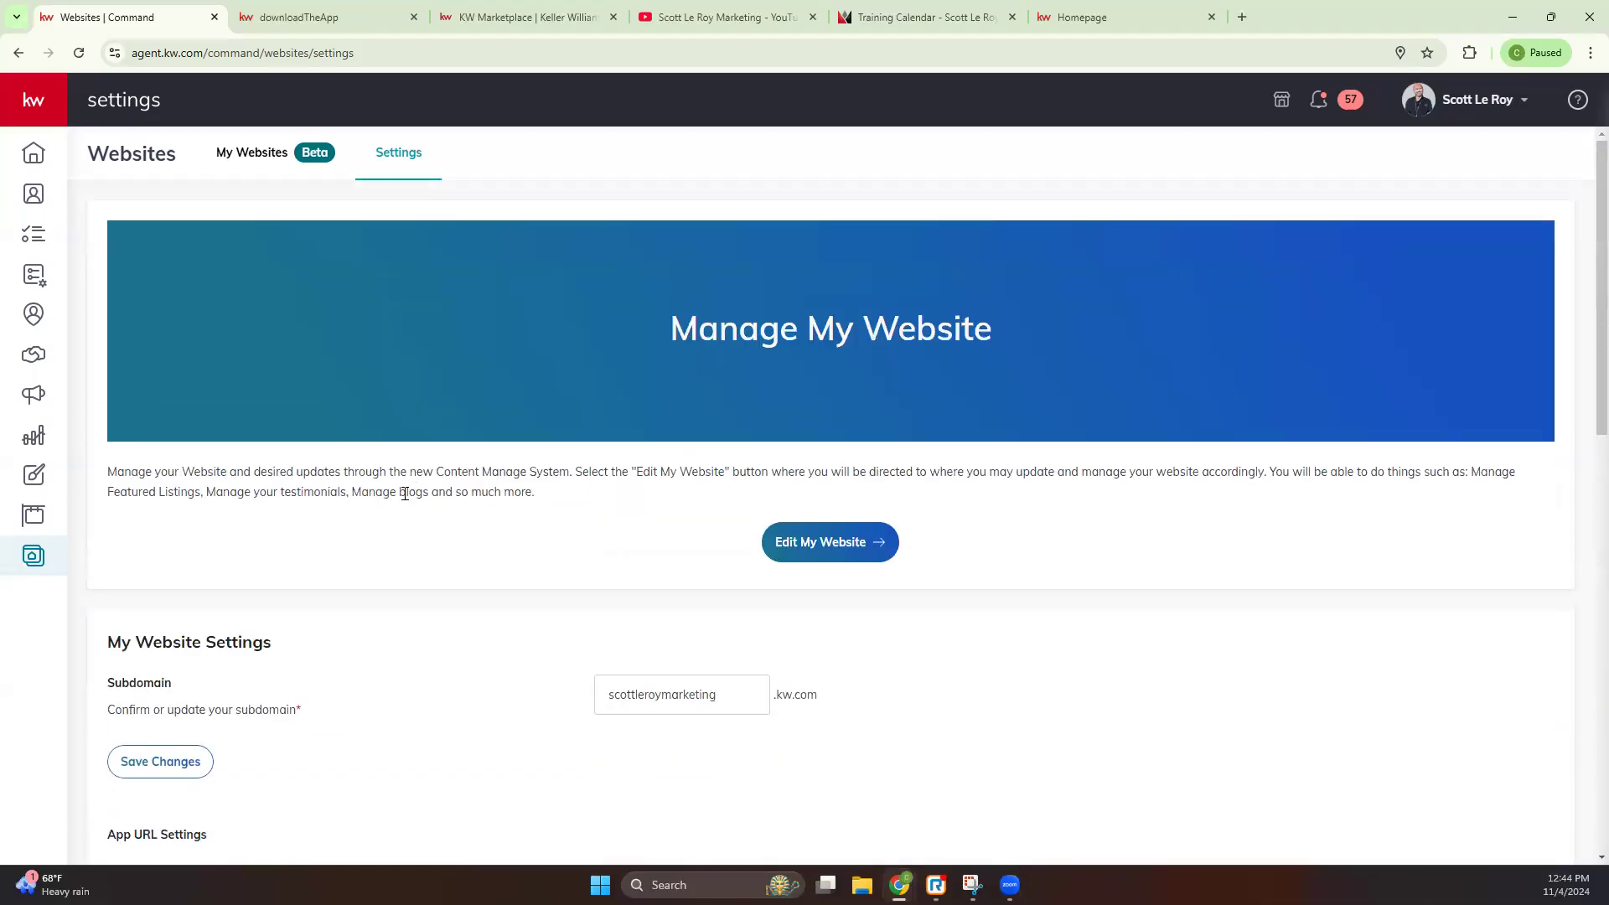
click(34, 154)
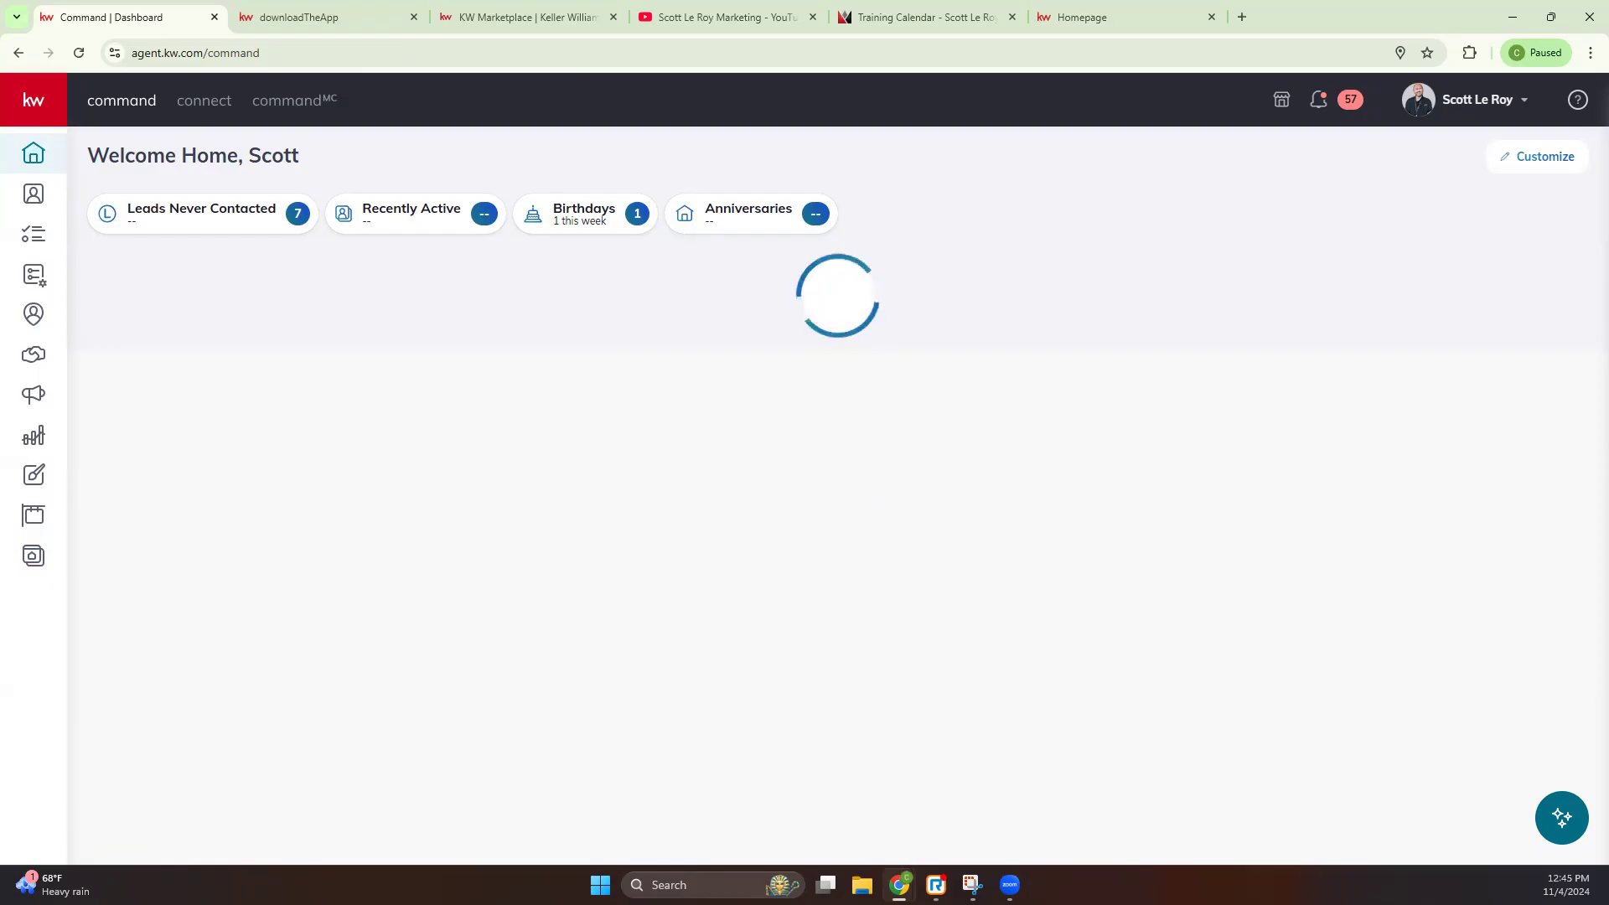
Step: Open the Keller Cloud Status page, status.kw.com, in the browser tab showing the KW homepage
click(1091, 15)
click(1081, 52)
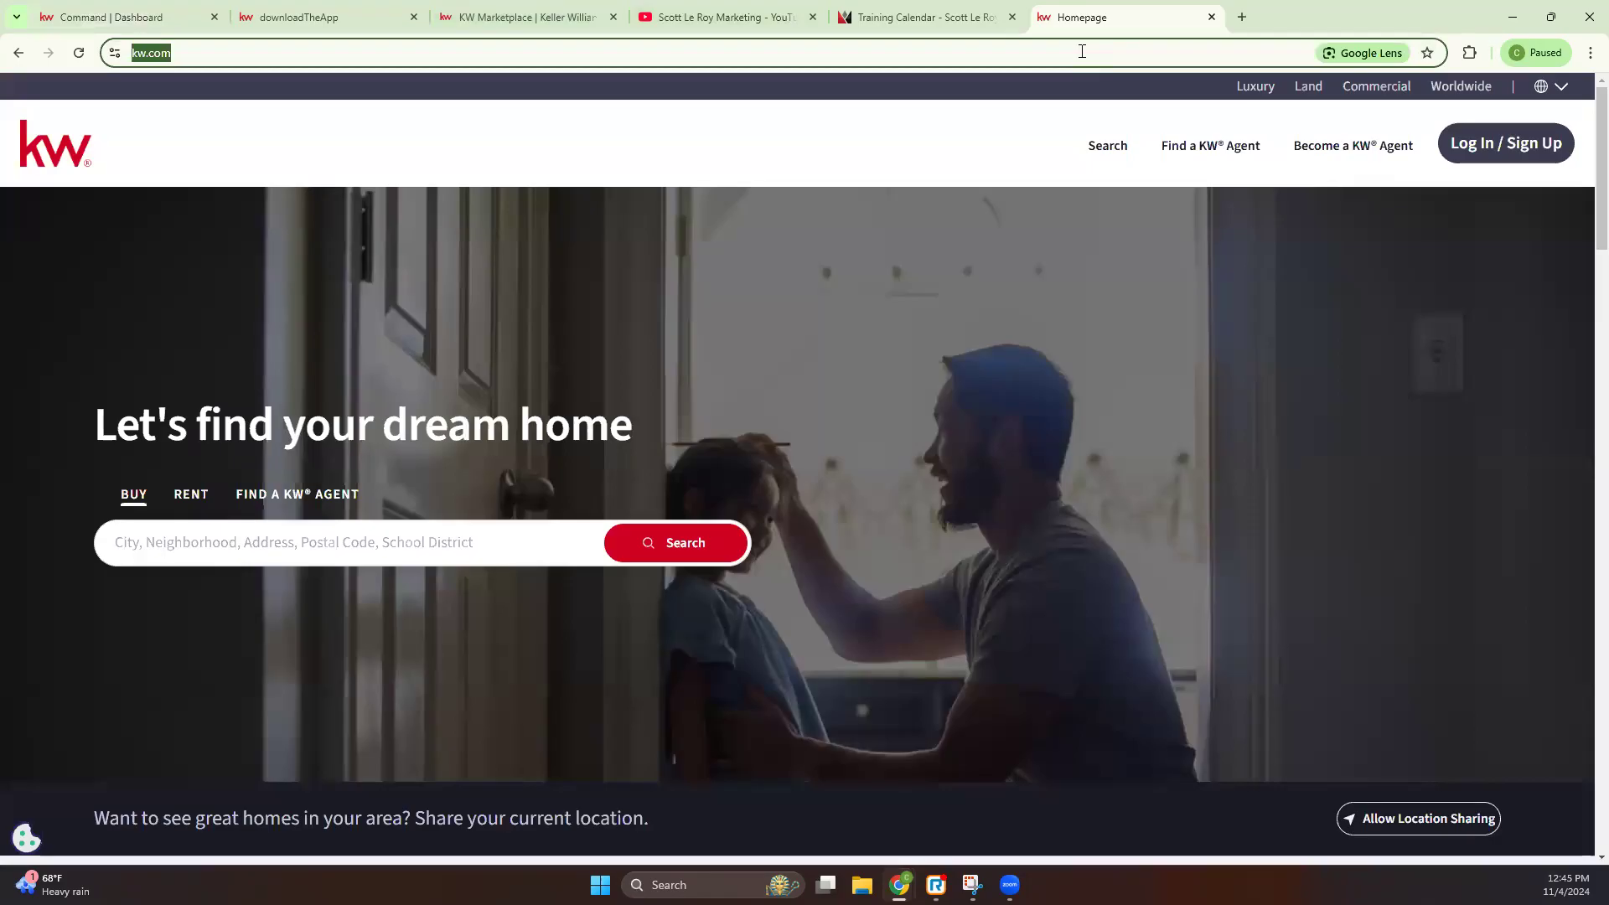
text(stat)
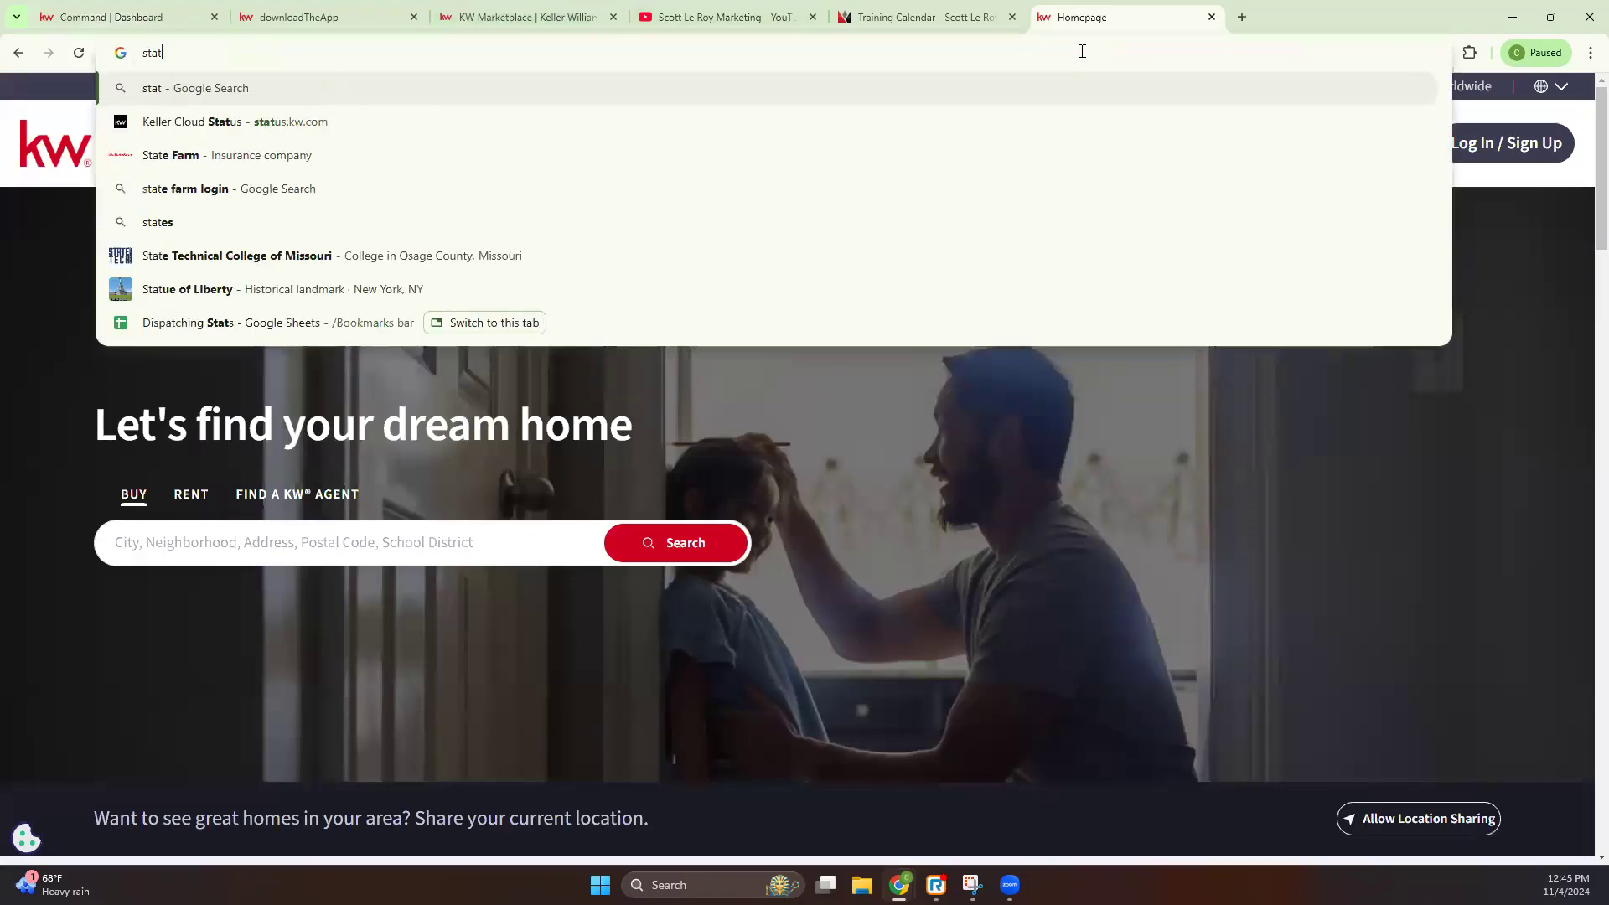
text(us)
key(Return)
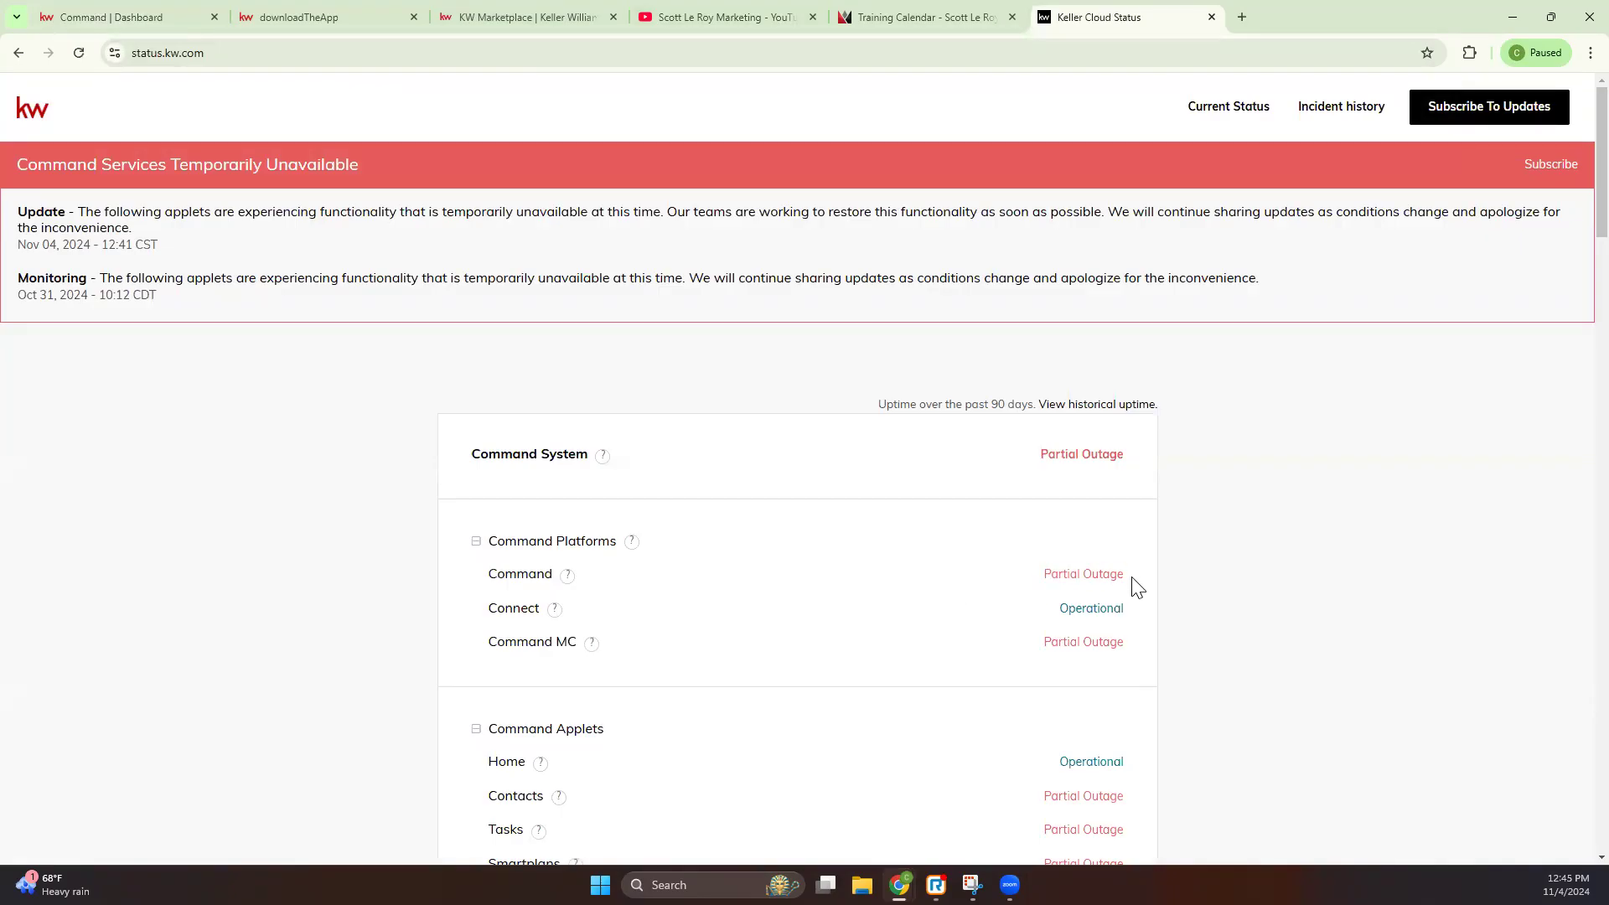
Step: Examine the Command platform and applet statuses and the past incidents, and return to the Command dashboard
scroll(1143, 590, down, 3)
scroll(1134, 585, up, 3)
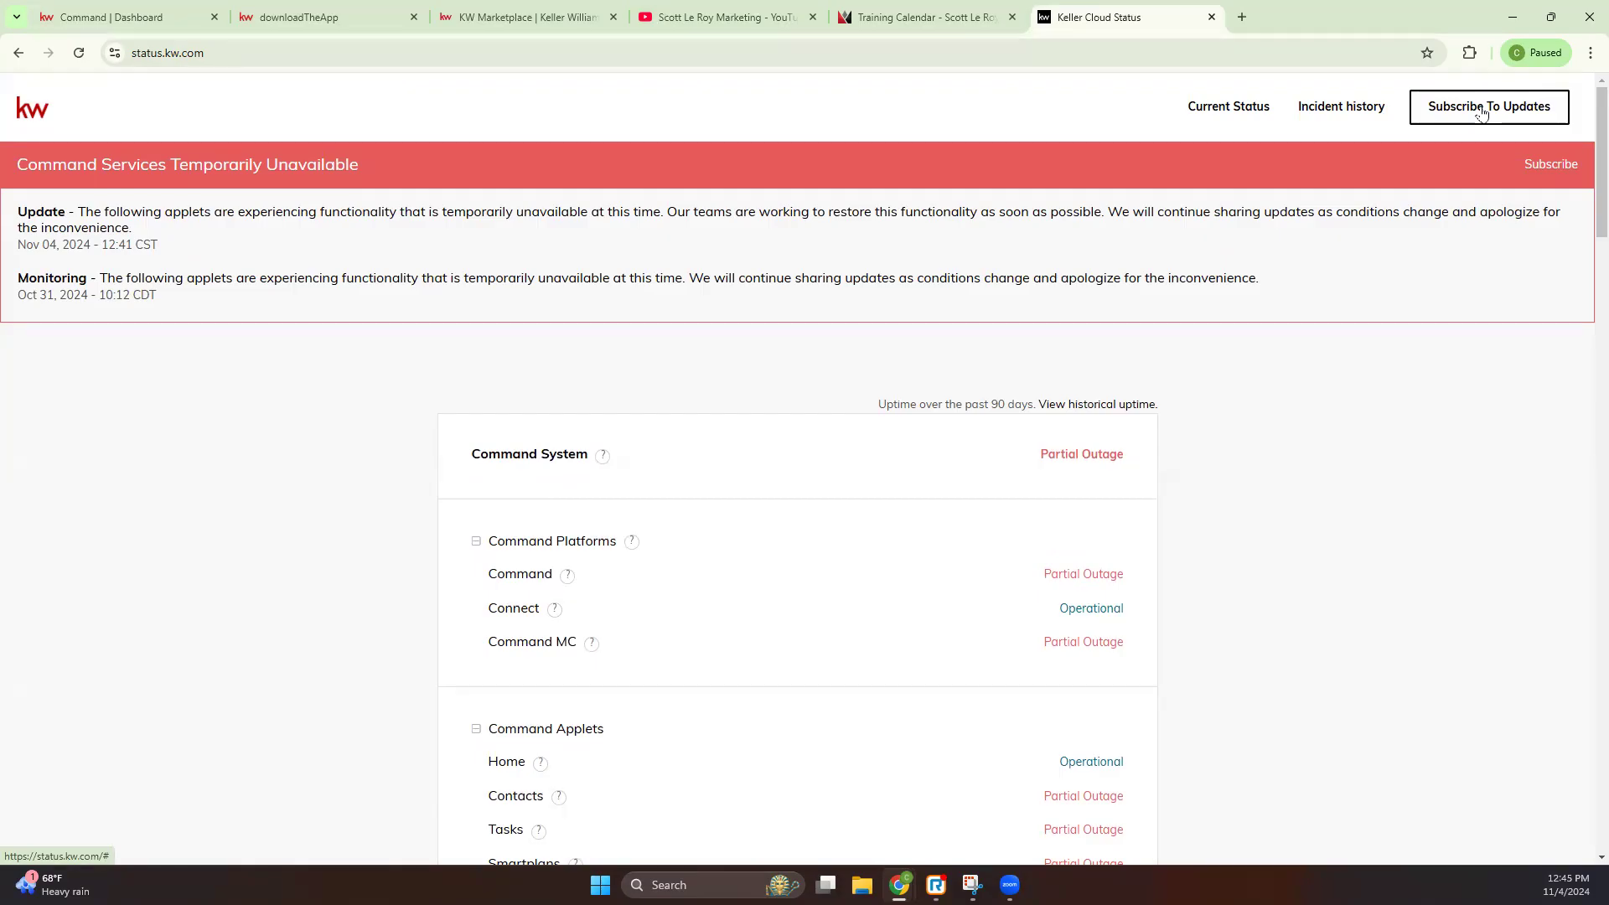
scroll(1164, 511, down, 5)
scroll(1165, 511, down, 20)
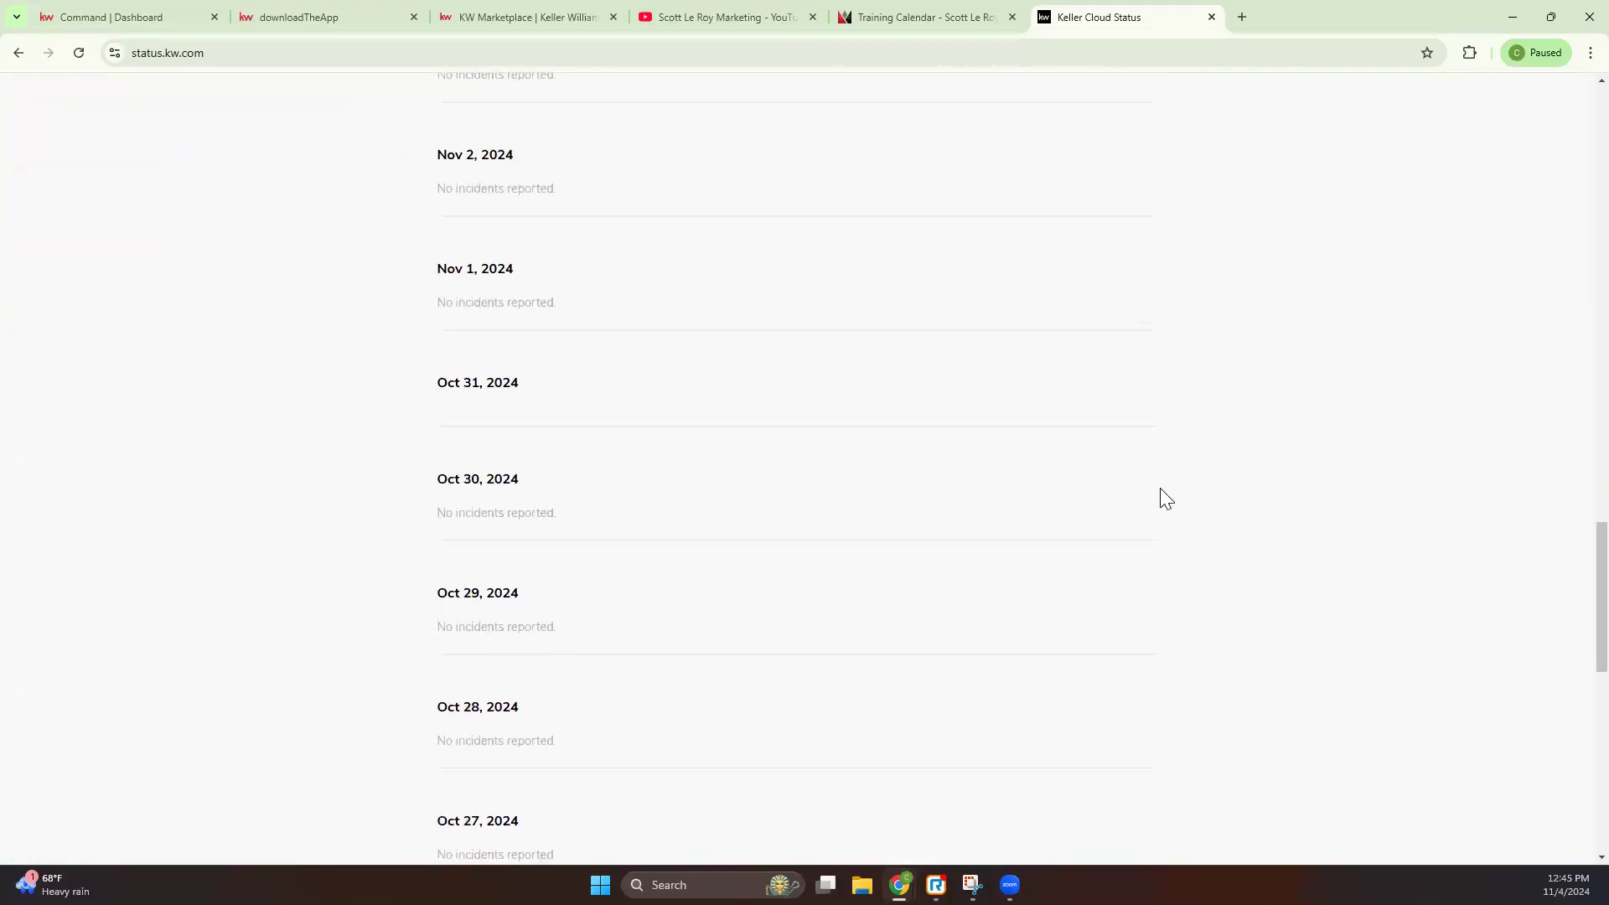
scroll(1165, 499, up, 20)
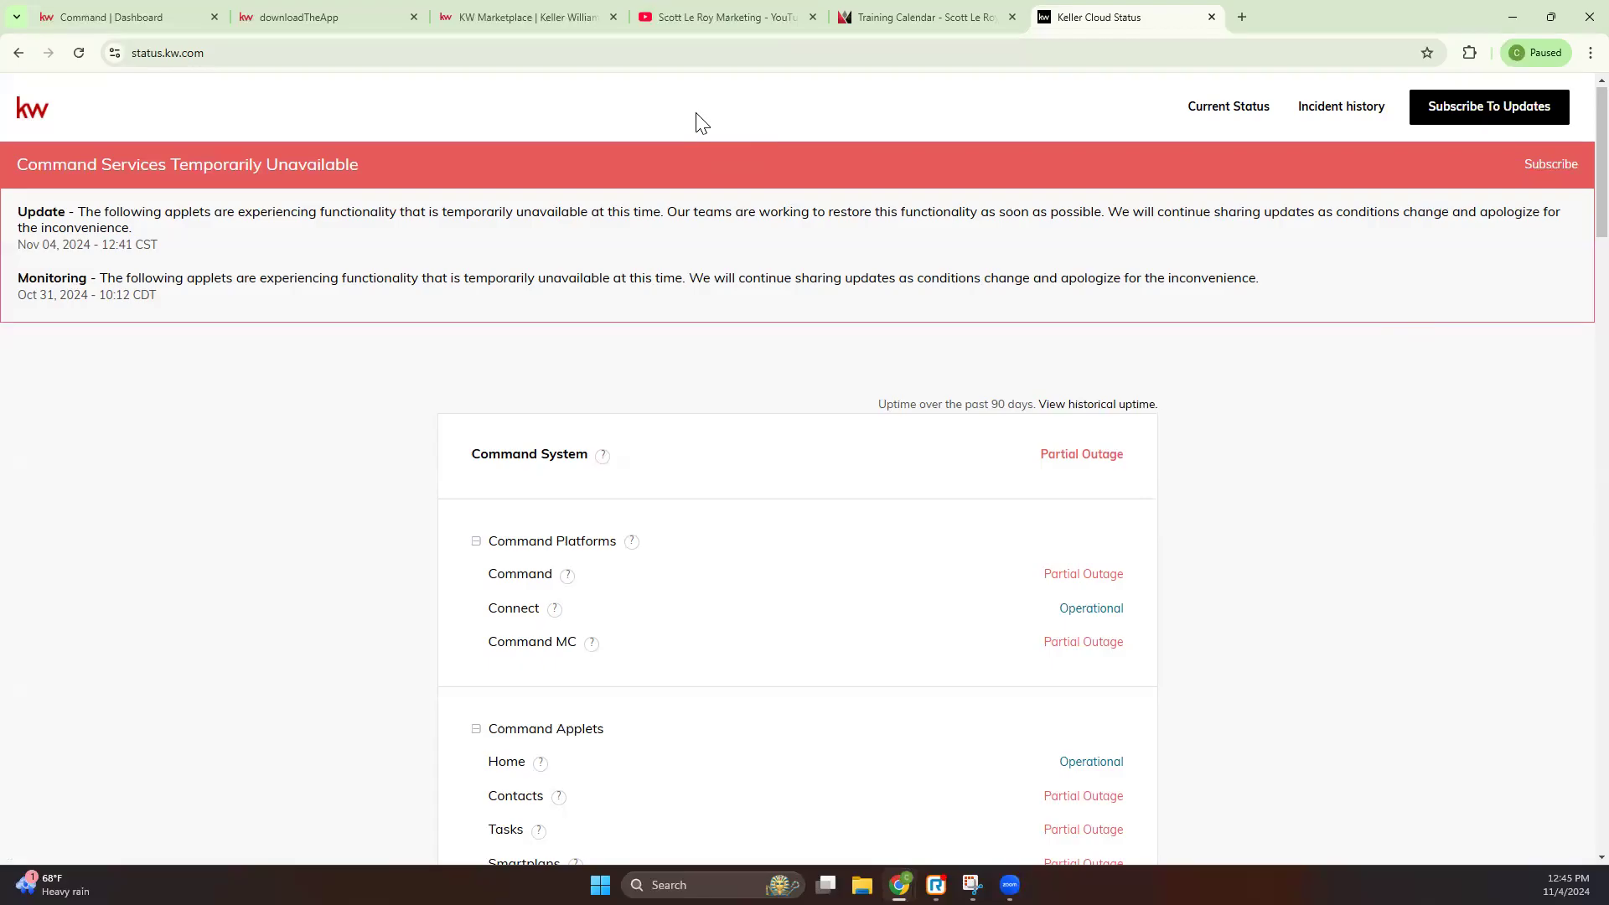
click(158, 15)
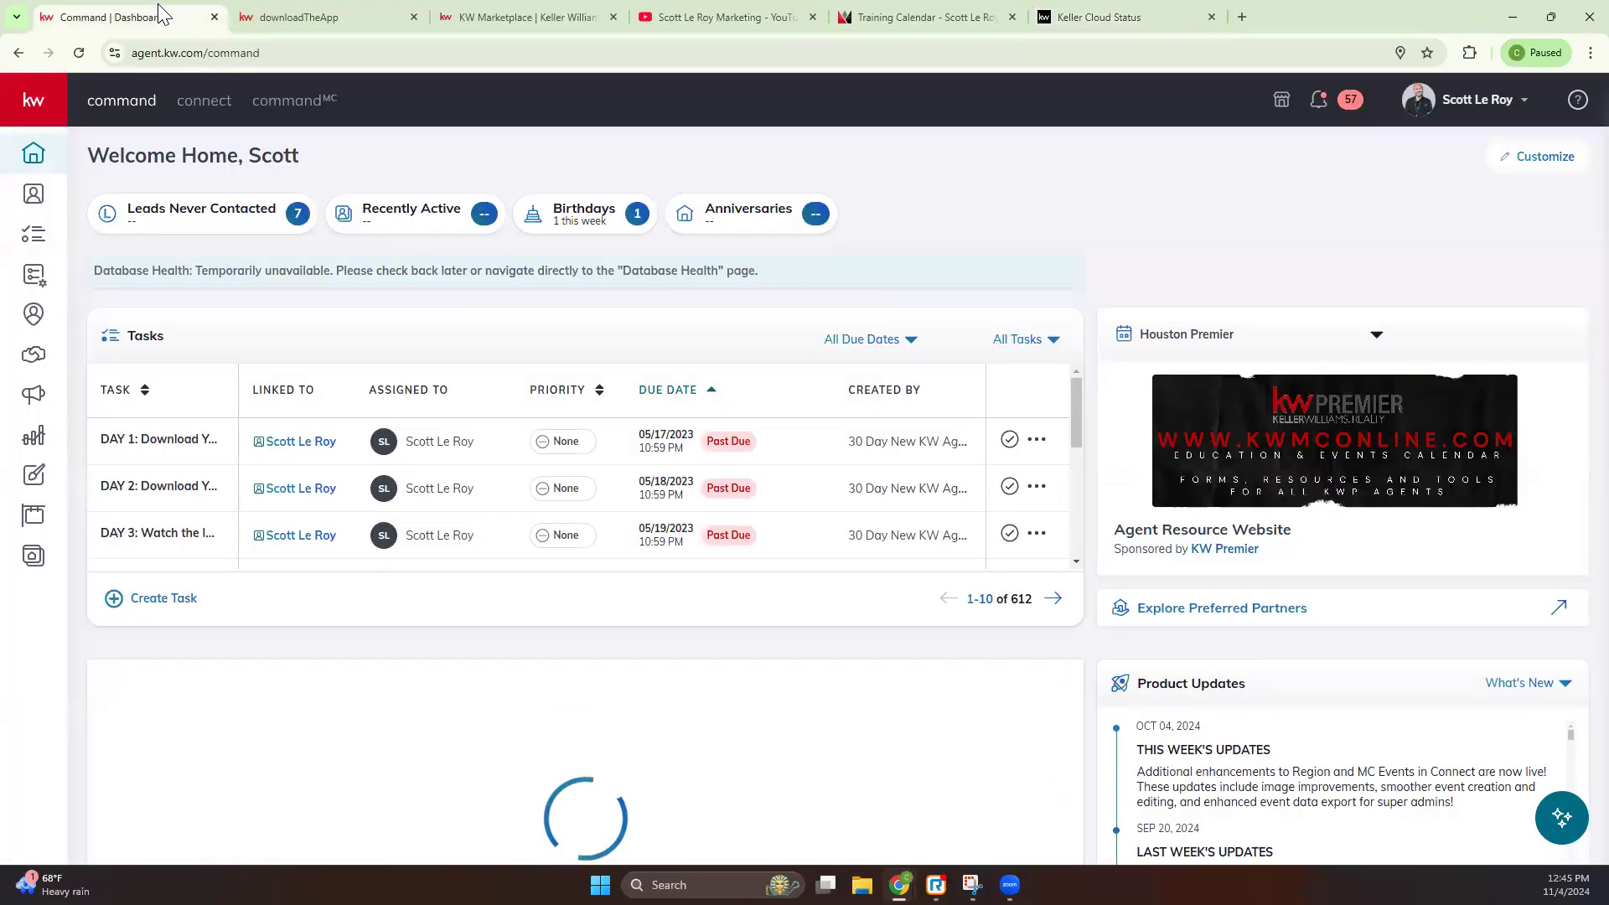